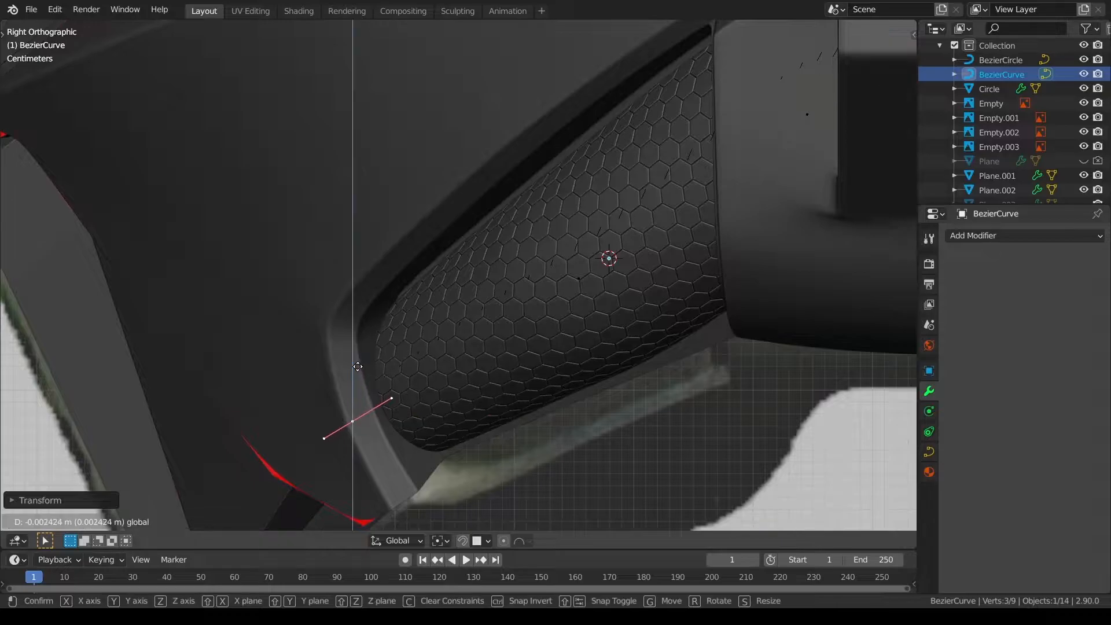
# Select the guide curve's upper end control point and slightly shrink its radius.
pyautogui.hotkey('alt', 'a')
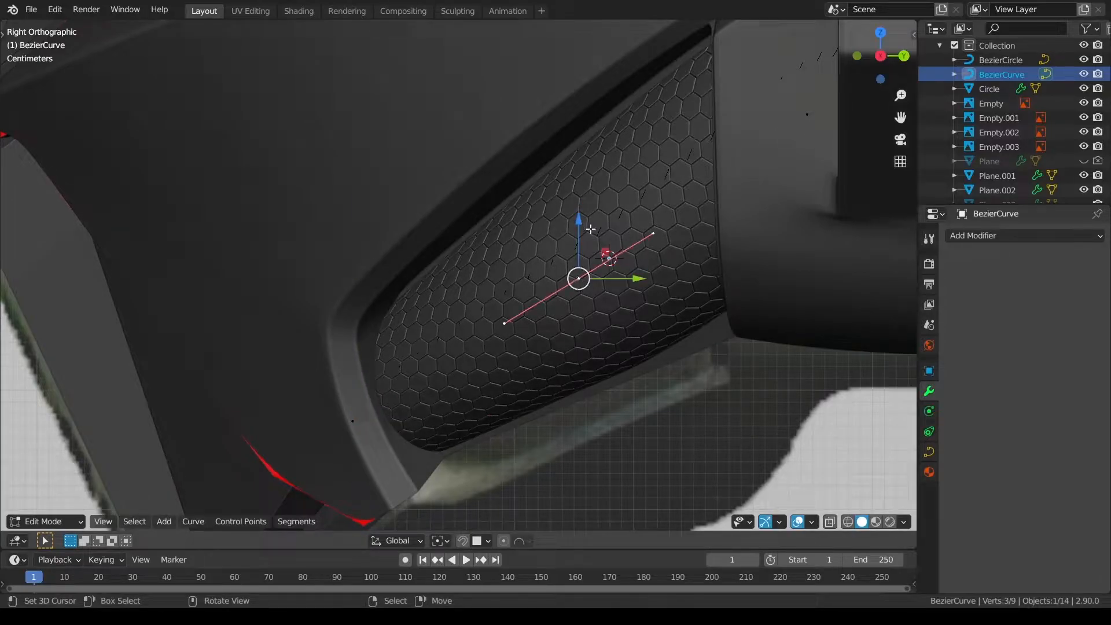
pyautogui.moveTo(581, 226); pyautogui.dragTo(584, 225)
pyautogui.click(731, 173)
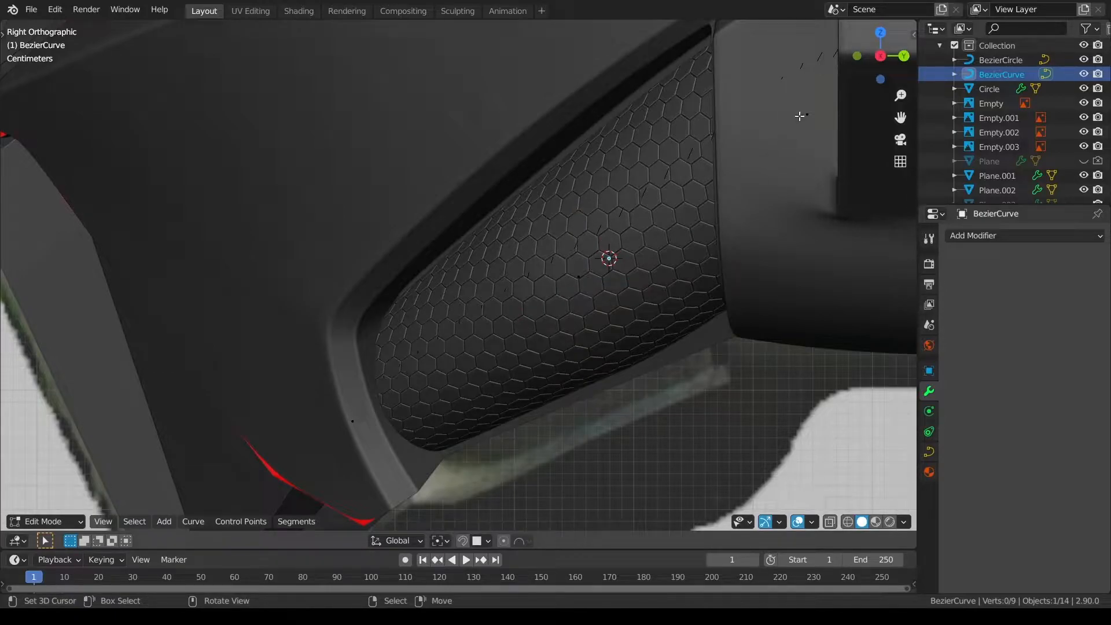
pyautogui.moveTo(804, 95); pyautogui.dragTo(806, 55)
pyautogui.moveTo(801, 87); pyautogui.dragTo(696, 153, button='middle')
pyautogui.scroll(-2, 811, 213)
pyautogui.hotkey('alt', 's')
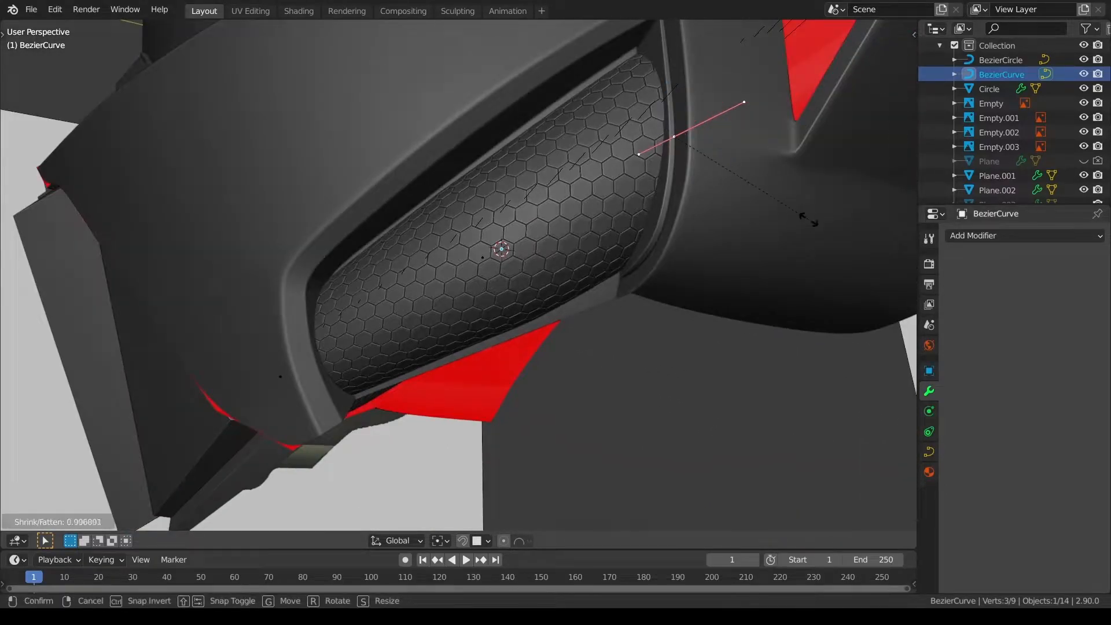
pyautogui.click(811, 219)
# Select the guide curve's middle and lower control points and slightly shrink their radius in right view.
pyautogui.moveTo(811, 219); pyautogui.dragTo(818, 230, button='middle')
pyautogui.press('KP_1')
pyautogui.press('KP_3')
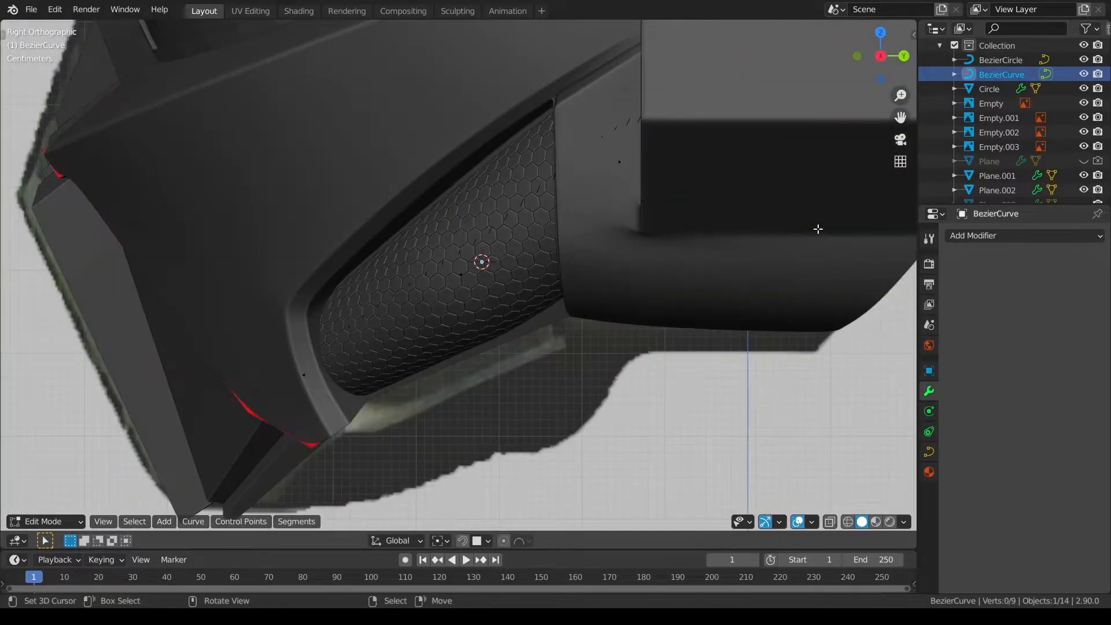
pyautogui.scroll(1, 703, 238)
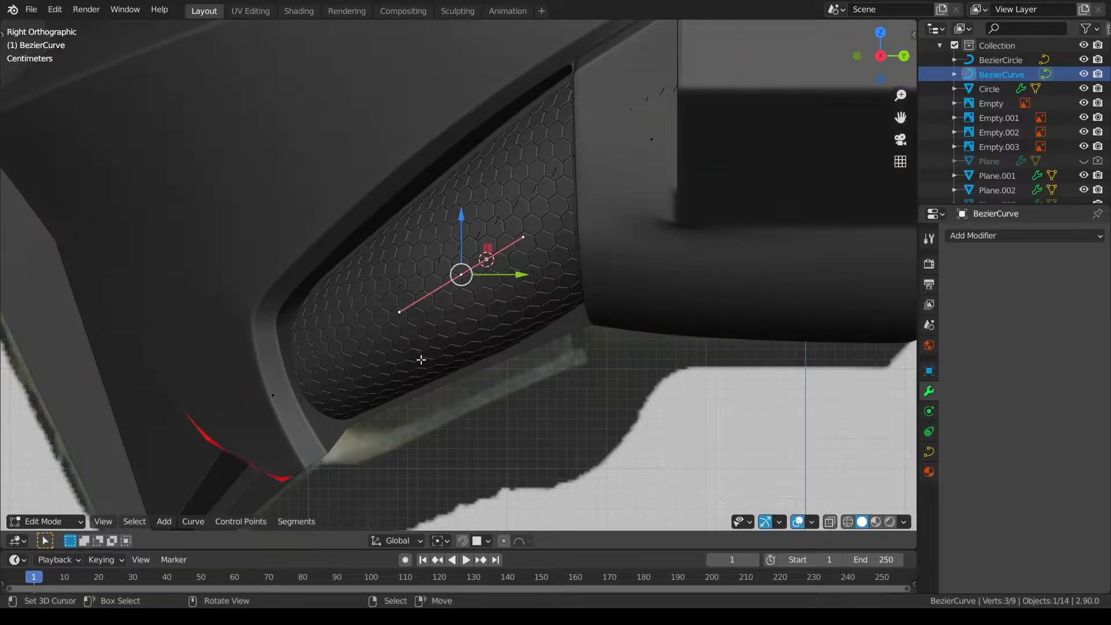
pyautogui.hotkey('alt', 's')
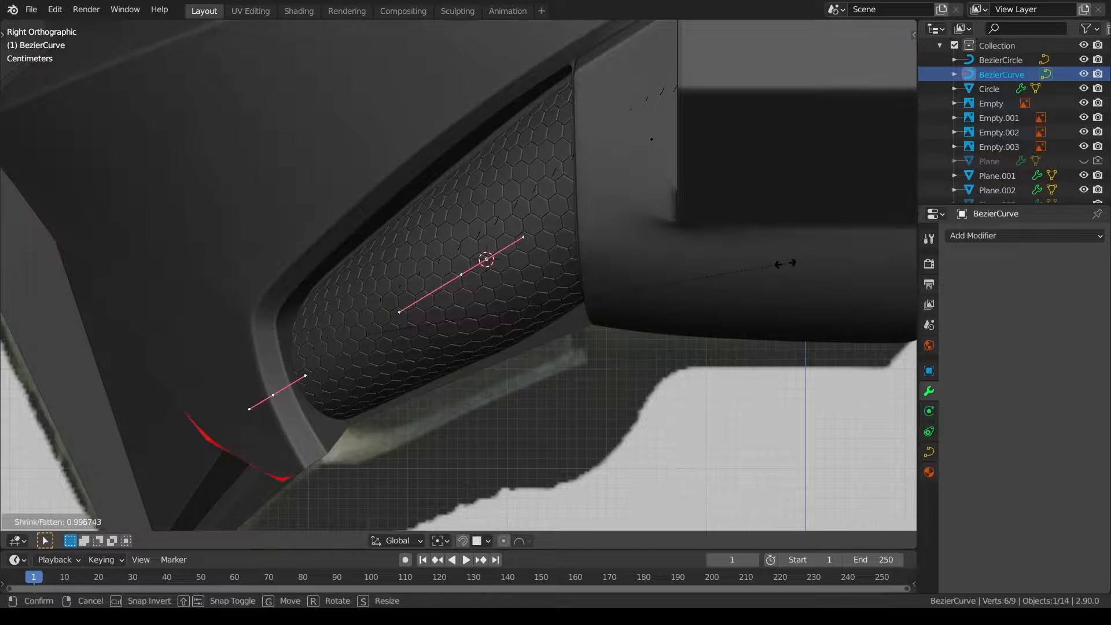
pyautogui.click(710, 273)
pyautogui.click(712, 273)
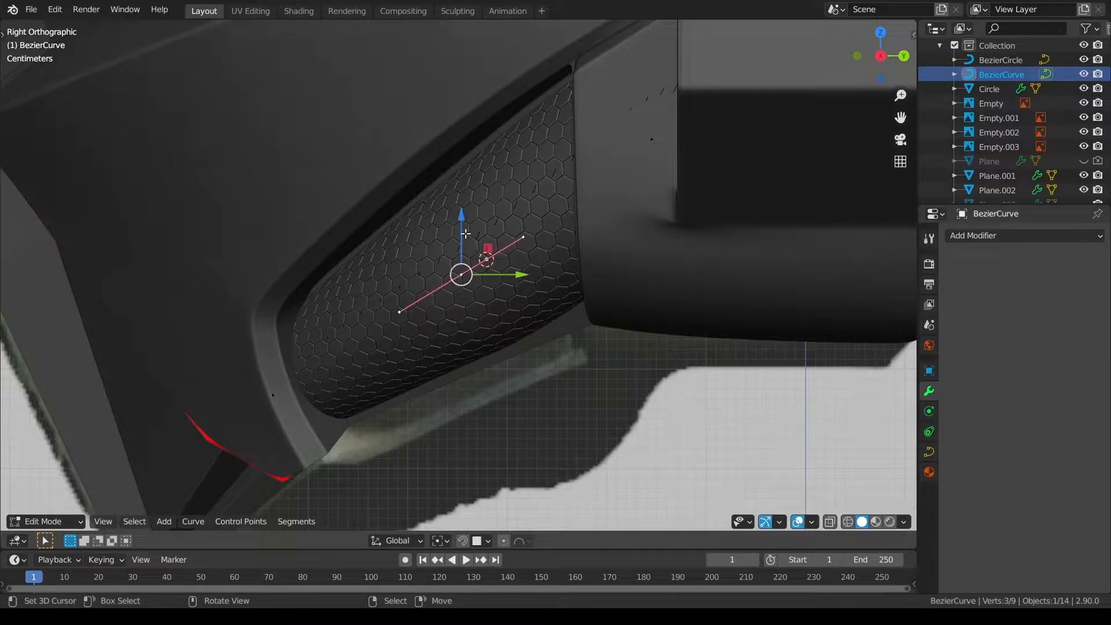
# Set the transform orientation to Normal and extend the middle control point's upper handle along the curve.
pyautogui.click(397, 540)
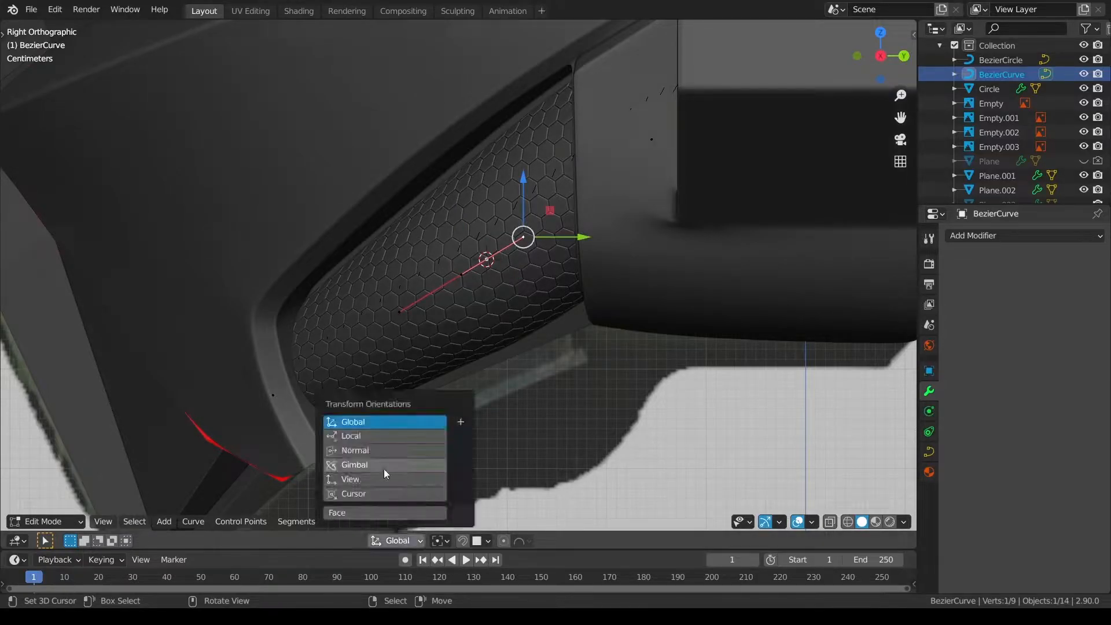
pyautogui.click(390, 452)
pyautogui.moveTo(566, 212); pyautogui.dragTo(615, 218)
pyautogui.moveTo(556, 262); pyautogui.dragTo(665, 194, button='middle')
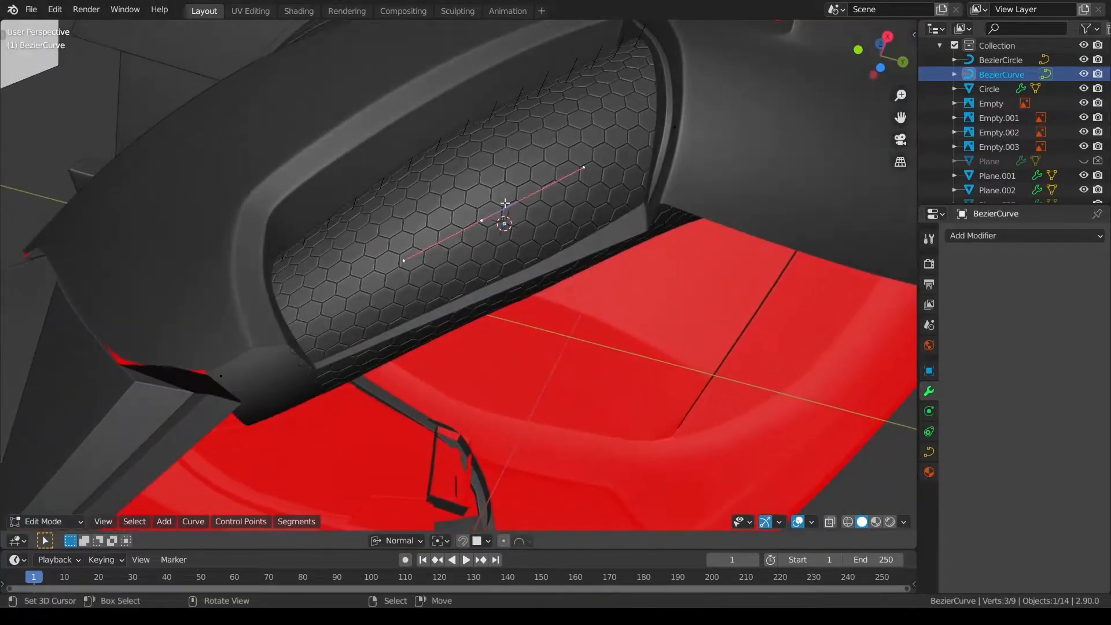
pyautogui.moveTo(596, 260); pyautogui.dragTo(520, 282, button='middle')
pyautogui.hotkey('ctrl', 'Tab')
pyautogui.hotkey('alt', 'a')
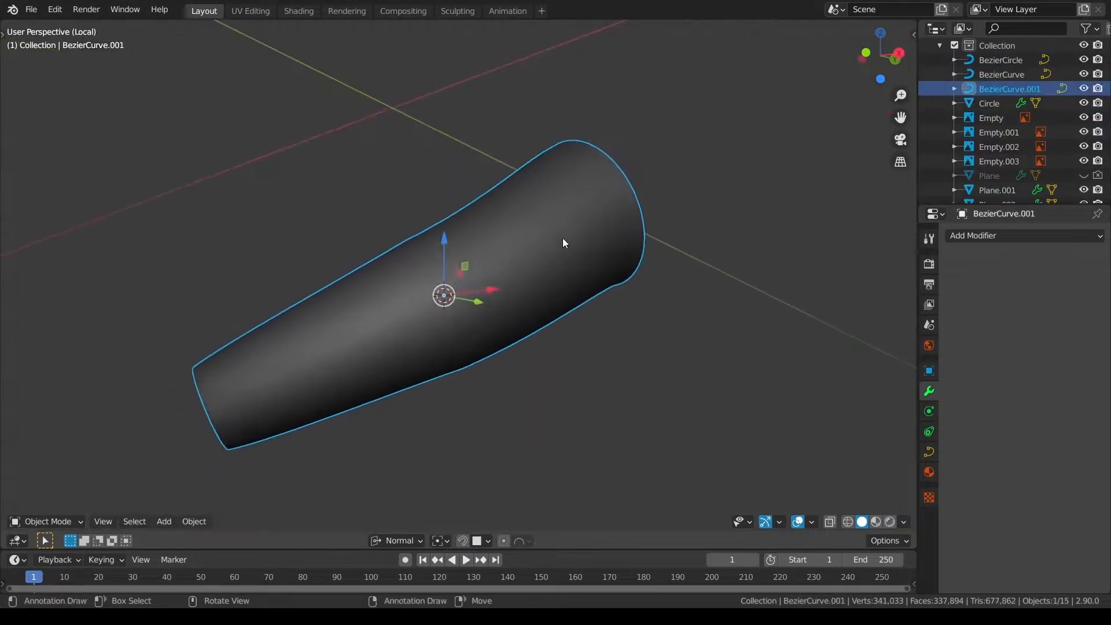
pyautogui.moveTo(565, 240); pyautogui.dragTo(638, 325, button='middle')
pyautogui.press('Tab')
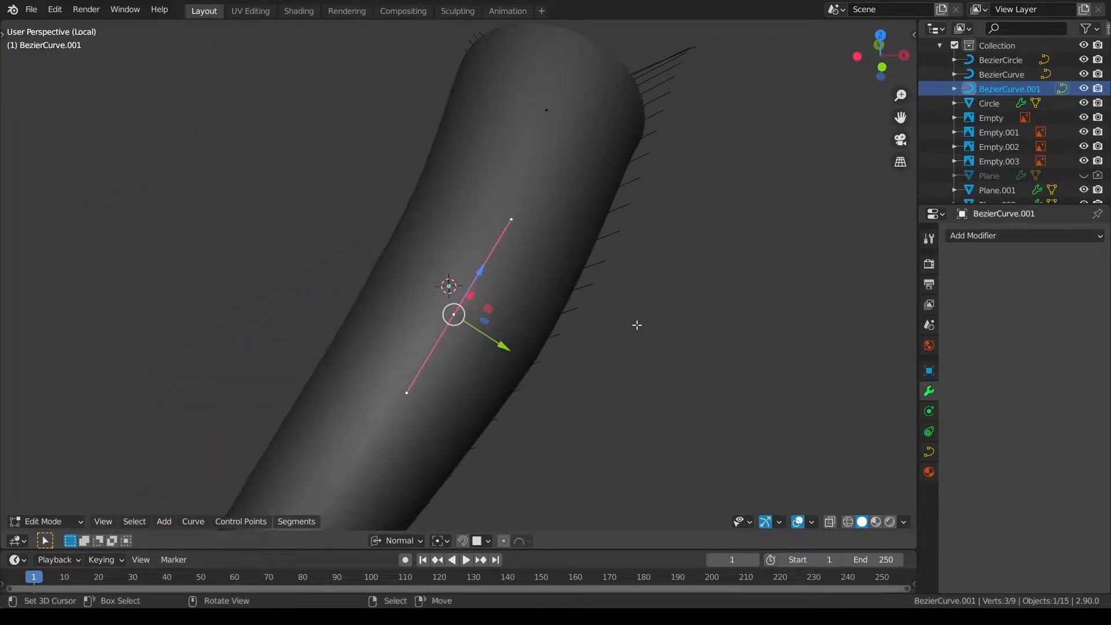
pyautogui.hotkey('alt', 's')
pyautogui.rightClick(641, 352)
pyautogui.press('Tab')
pyautogui.press('x')
pyautogui.click(569, 353)
pyautogui.press('KP_Divide')
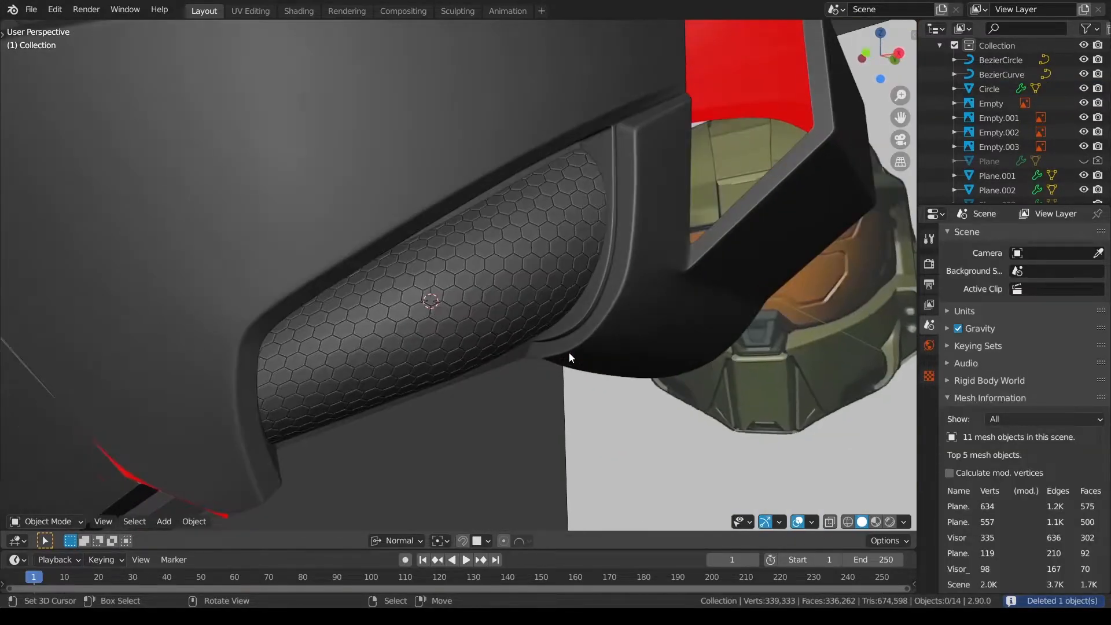
# Isolate the guide curve in local view and shrink its middle control point's radius to about 0.94.
pyautogui.hotkey('shift', 'z')
pyautogui.rightClick(618, 291)
pyautogui.rightClick(620, 289)
pyautogui.hotkey('shift', 'z')
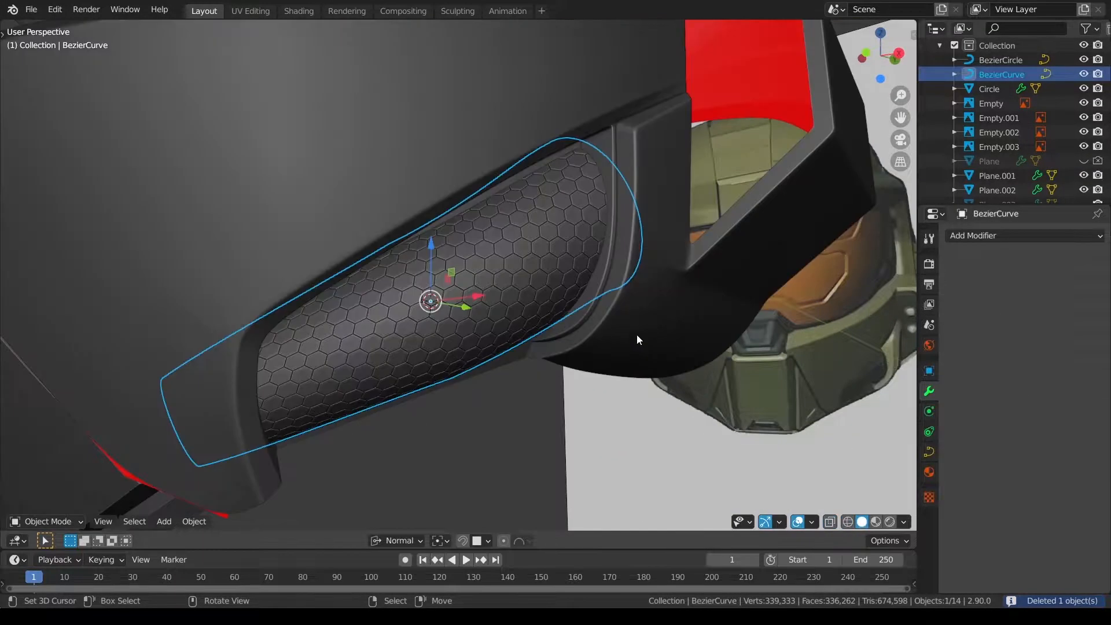
pyautogui.press('KP_Divide')
pyautogui.press('Tab')
pyautogui.moveTo(429, 258); pyautogui.dragTo(701, 388, button='middle')
pyautogui.hotkey('alt', 's')
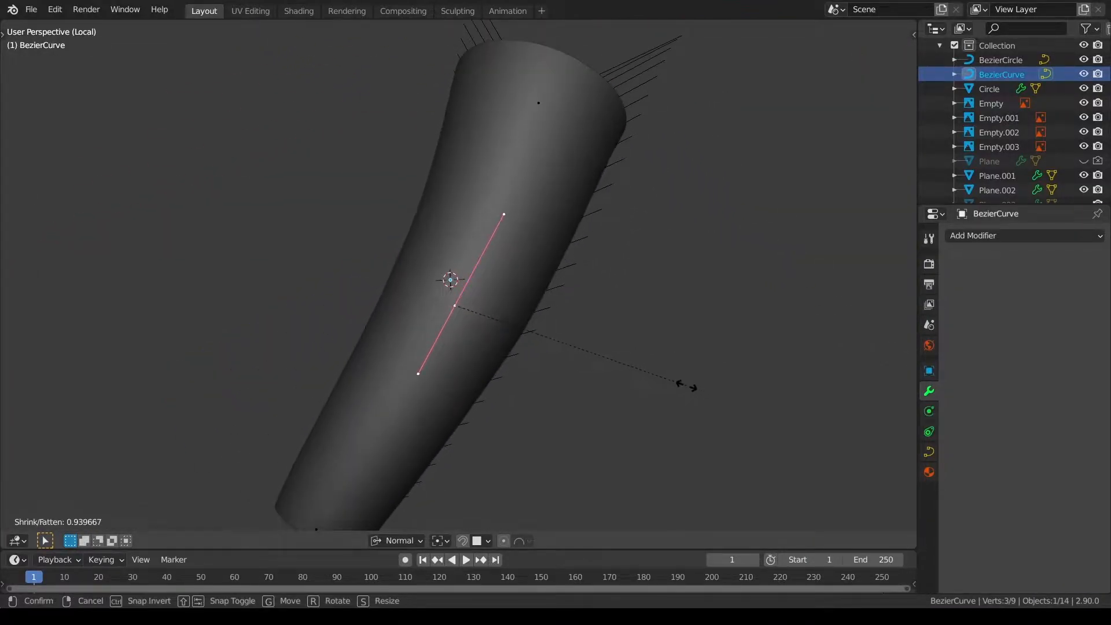
pyautogui.click(664, 379)
pyautogui.moveTo(620, 377); pyautogui.dragTo(500, 392, button='middle')
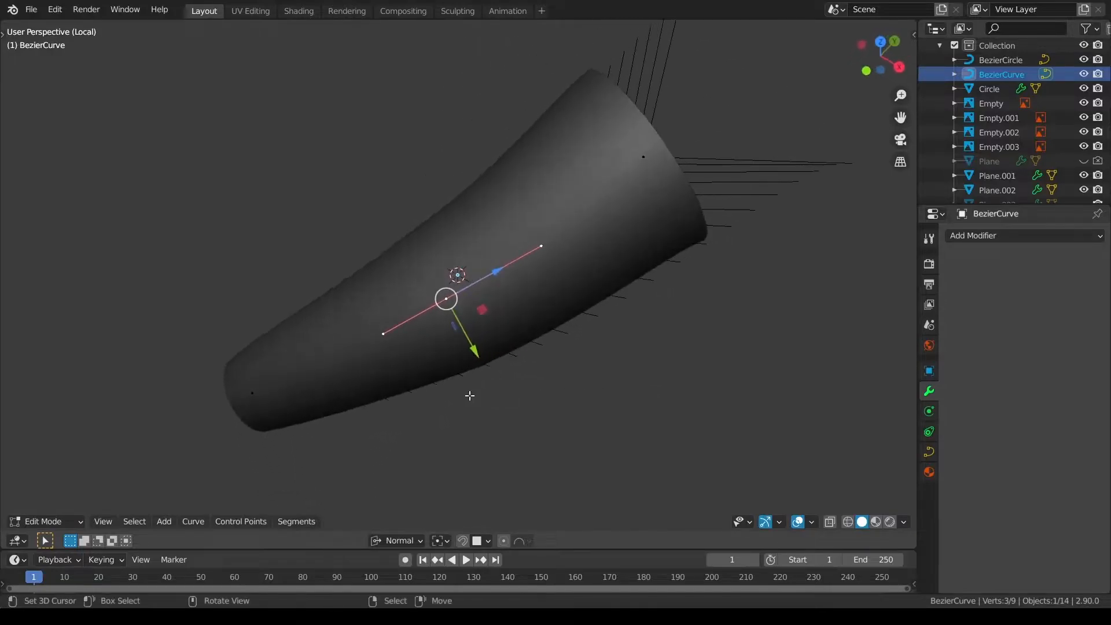
# Move both handles of the middle control point outward along the curve's normal direction.
pyautogui.click(384, 334)
pyautogui.press('g')
pyautogui.press('x')
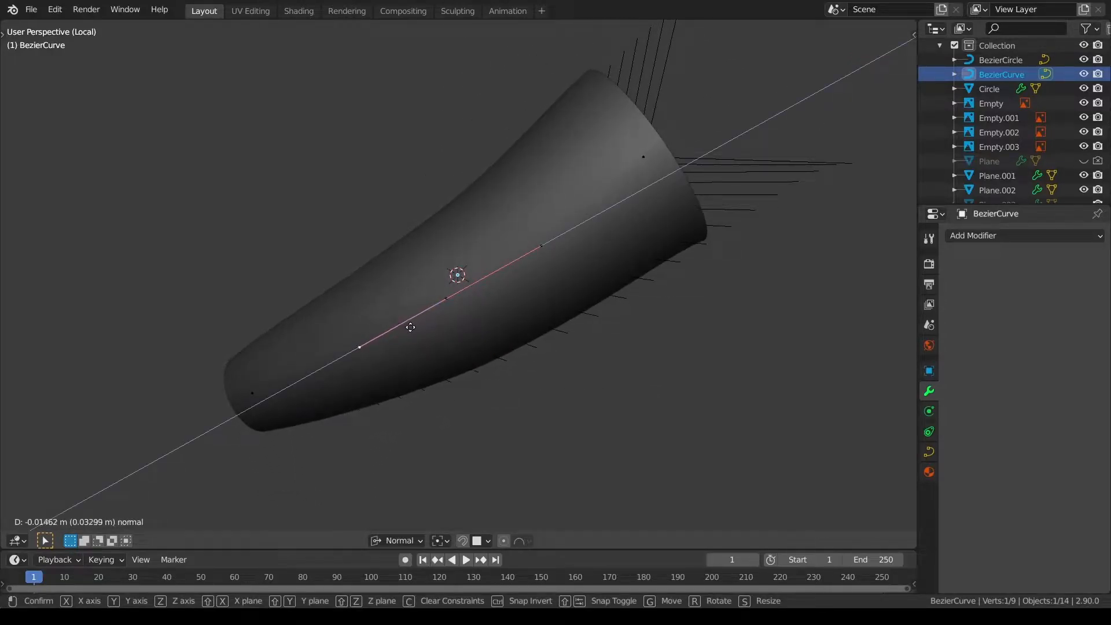
pyautogui.click(408, 333)
pyautogui.click(541, 244)
pyautogui.press('g')
pyautogui.press('x')
pyautogui.click(621, 205)
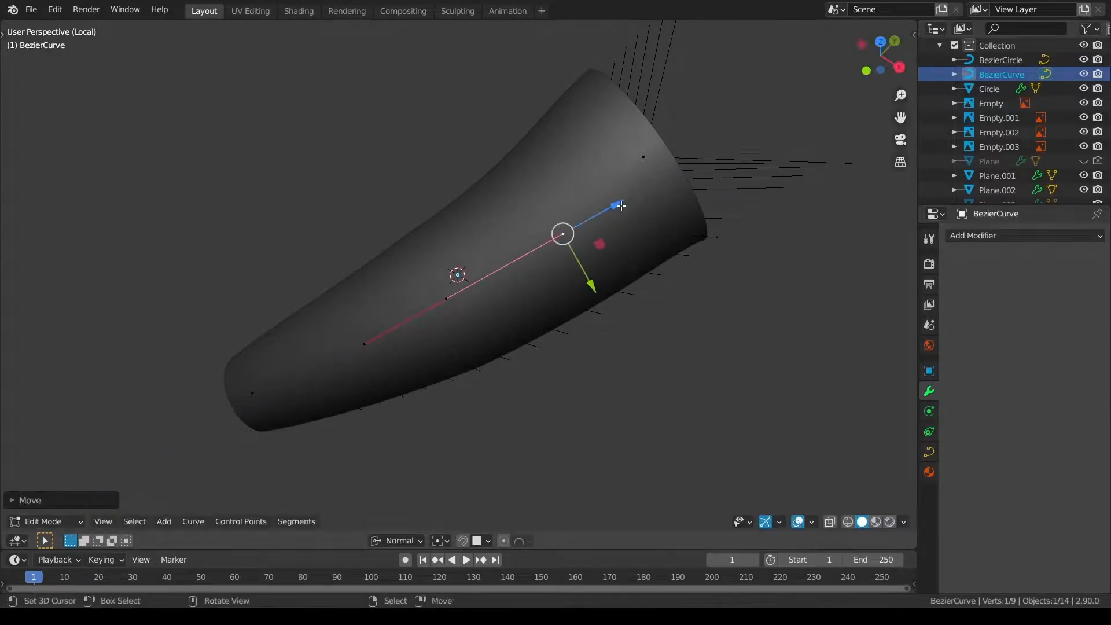
pyautogui.moveTo(621, 206); pyautogui.dragTo(624, 161, button='middle')
# Adjust the inner handle of the upper end control point along the curve's direction.
pyautogui.click(643, 183)
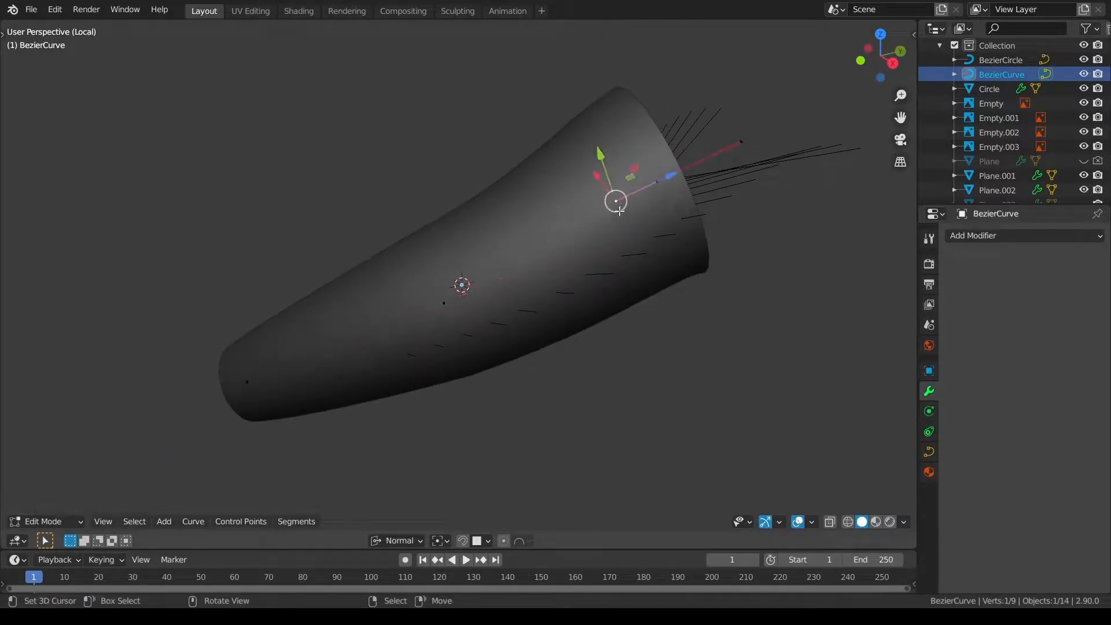
pyautogui.press('g')
pyautogui.press('x')
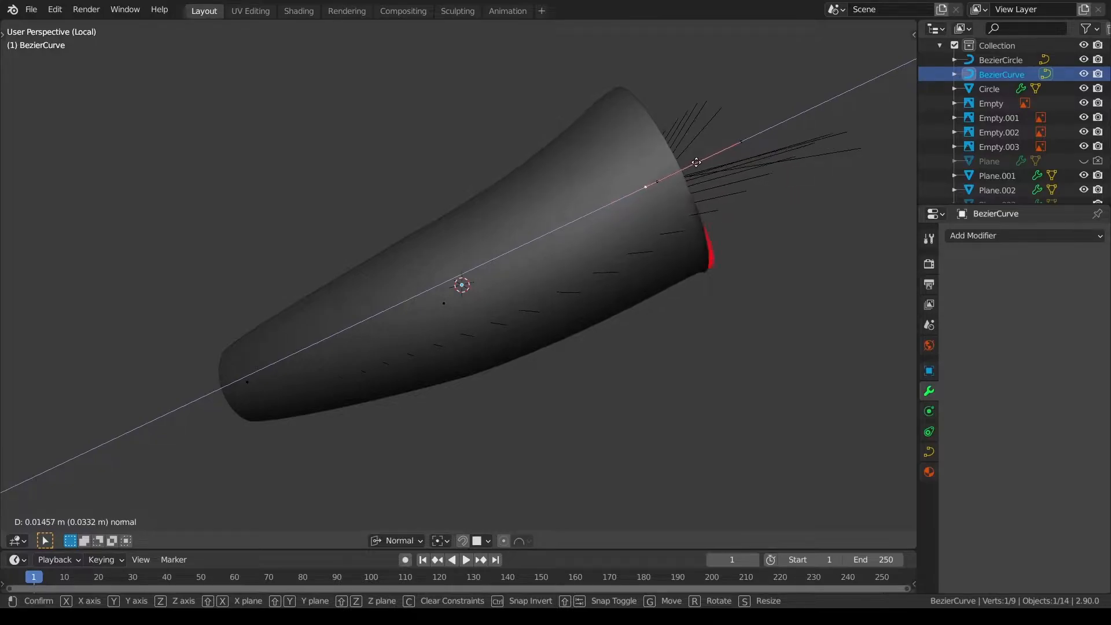
pyautogui.click(649, 186)
pyautogui.hotkey('alt', 'a')
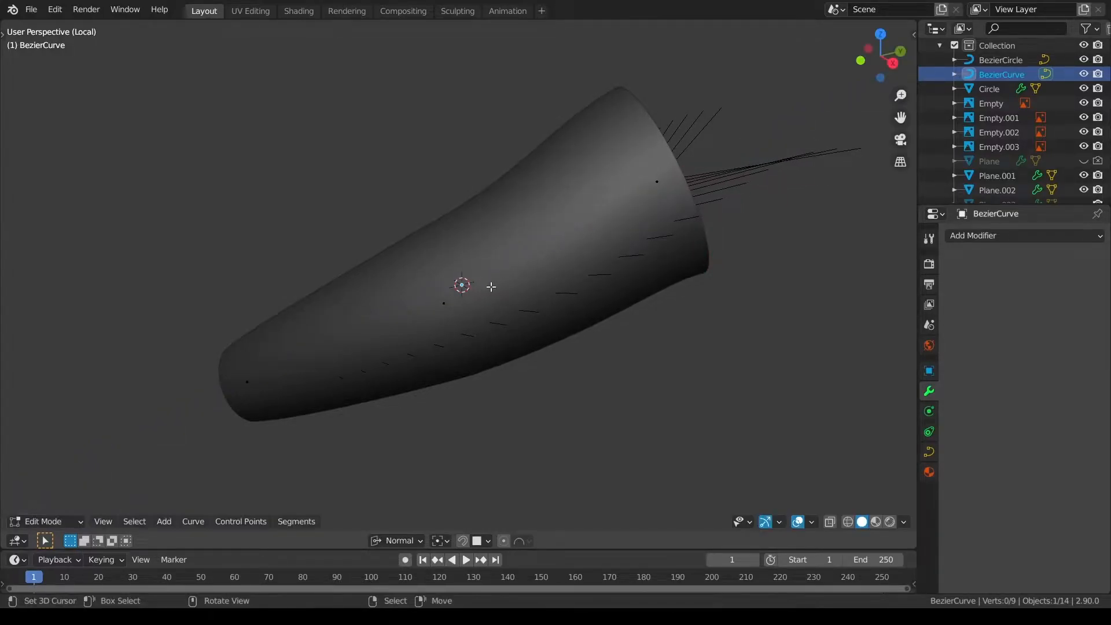
# Adjust the length of the middle control point's upper handle along the curve.
pyautogui.click(567, 249)
pyautogui.press('g')
pyautogui.press('x')
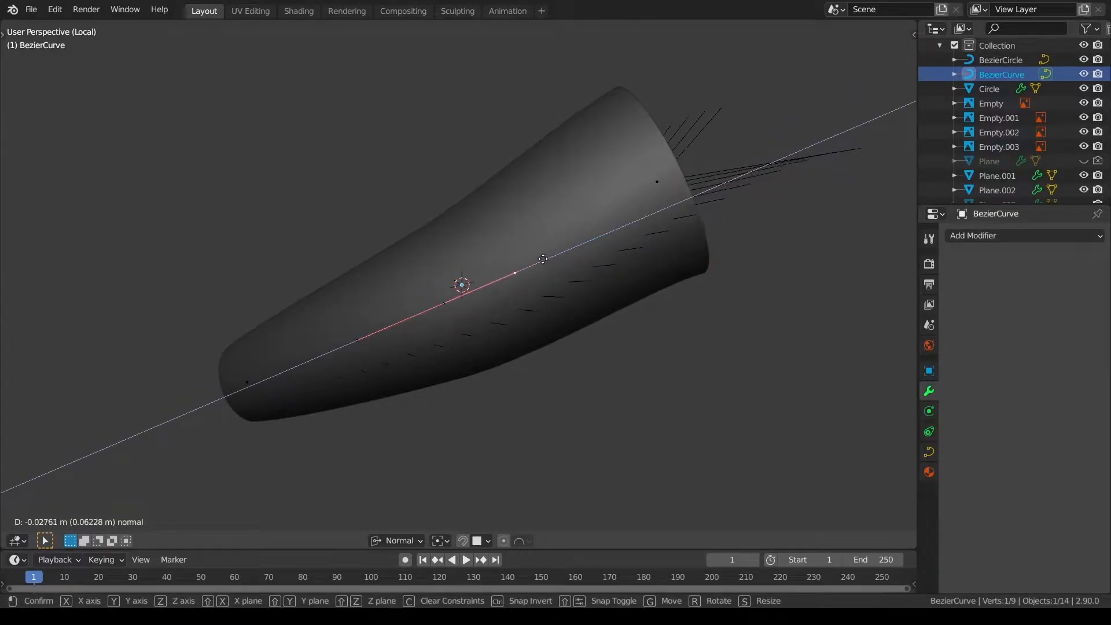
pyautogui.click(551, 258)
# Move the guide curve's middle control point along its normal Y axis.
pyautogui.click(452, 299)
pyautogui.moveTo(665, 261); pyautogui.dragTo(575, 154, button='middle')
pyautogui.press('g')
pyautogui.press('y')
pyautogui.click(442, 235)
pyautogui.moveTo(521, 301); pyautogui.dragTo(651, 359, button='middle')
# Rotate the upper end control point about its Y axis and return to the full scene.
pyautogui.rightClick(634, 126)
pyautogui.moveTo(618, 184); pyautogui.dragTo(608, 151, button='middle')
pyautogui.press('r')
pyautogui.press('y')
pyautogui.click(691, 198)
pyautogui.rightClick(684, 172)
pyautogui.press('KP_Divide')
# Set the transform orientation to Global and nudge the curve's control points to fit the hexagon grille in the helmet recess.
pyautogui.moveTo(674, 214); pyautogui.dragTo(605, 243, button='middle')
pyautogui.press(',')
pyautogui.rightClick(603, 203)
pyautogui.moveTo(604, 203); pyautogui.dragTo(606, 160, button='middle')
pyautogui.moveTo(601, 146); pyautogui.dragTo(648, 191)
pyautogui.moveTo(648, 191)
pyautogui.mouseDown(button='middle')
pyautogui.moveTo(671, 197)
pyautogui.moveTo(660, 184)
pyautogui.mouseUp(button='middle')
pyautogui.moveTo(563, 185); pyautogui.dragTo(561, 186)
pyautogui.moveTo(608, 217); pyautogui.dragTo(642, 231, button='middle')
pyautogui.moveTo(633, 233); pyautogui.dragTo(625, 234)
pyautogui.moveTo(624, 234)
pyautogui.mouseDown(button='middle')
pyautogui.moveTo(585, 209)
pyautogui.moveTo(625, 213)
pyautogui.mouseUp(button='middle')
# Finish editing the guide curve in Object Mode and set the transform orientation to Normal.
pyautogui.press('Tab')
pyautogui.press('a')
pyautogui.press('a')
pyautogui.moveTo(558, 218); pyautogui.dragTo(531, 106, button='middle')
pyautogui.rightClick(497, 233)
pyautogui.rightClick(192, 347)
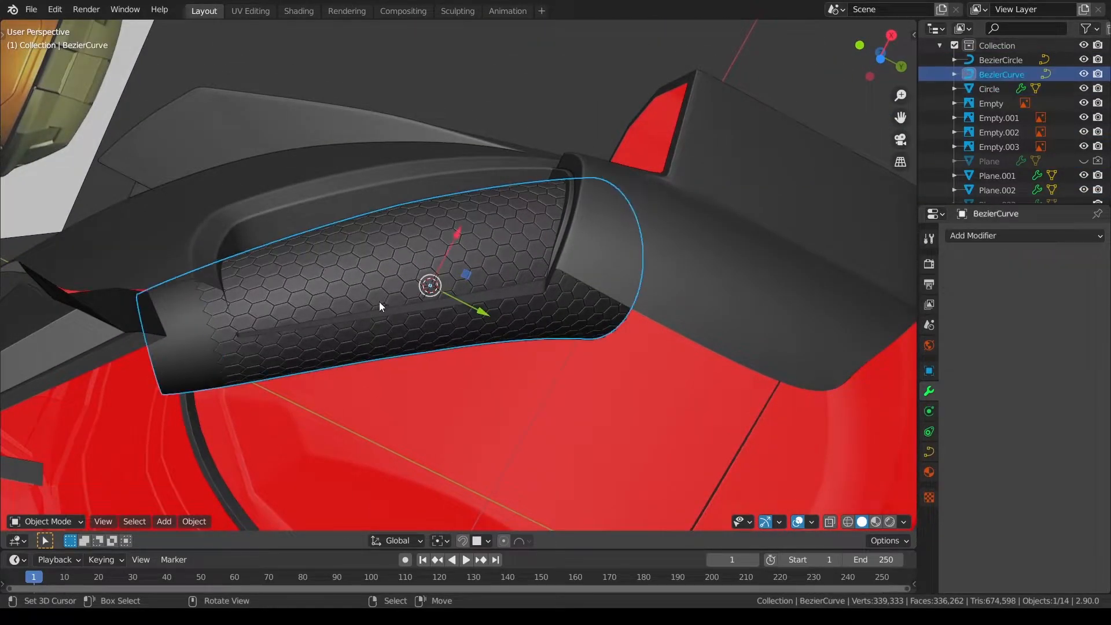
pyautogui.click(412, 536)
pyautogui.click(383, 458)
pyautogui.press('g')
pyautogui.hotkey('shift', 'z')
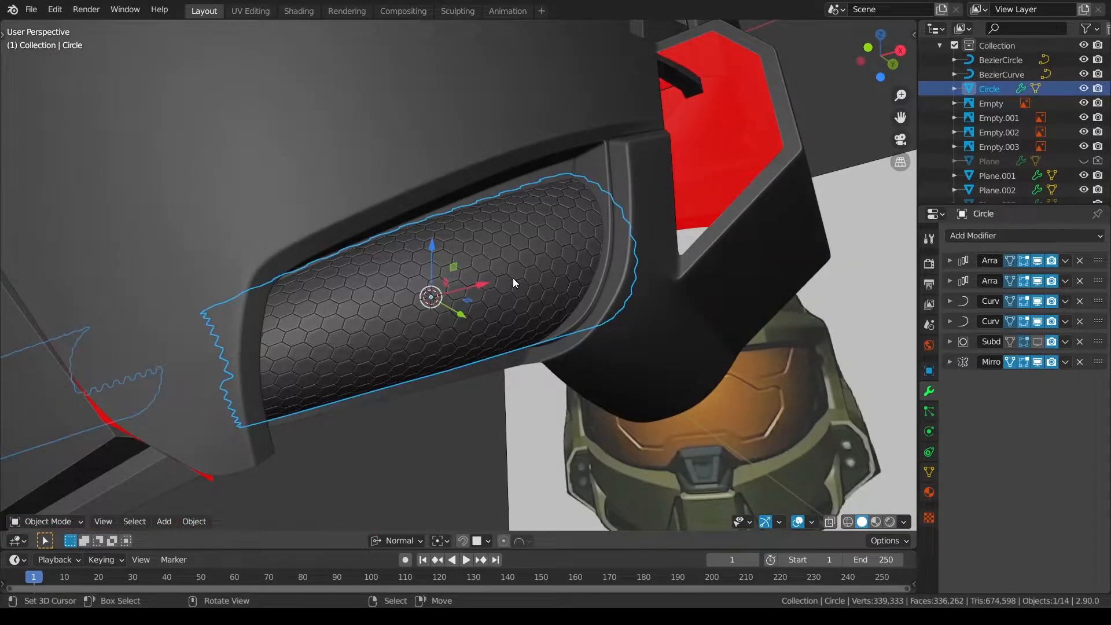
# Select the guide curve beneath the hexagon grille and duplicate it in place.
pyautogui.click(513, 278)
pyautogui.rightClick(512, 279)
pyautogui.rightClick(511, 279)
pyautogui.hotkey('shift', 'z')
pyautogui.rightClick(555, 357)
pyautogui.hotkey('shift', 'z')
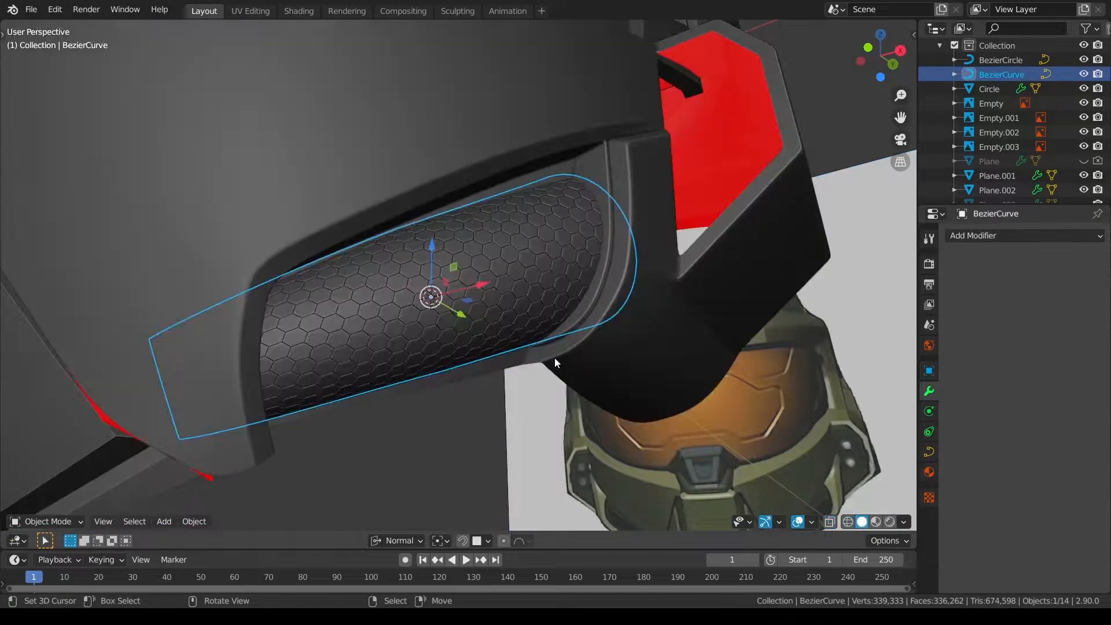
pyautogui.hotkey('shift', 'd')
pyautogui.rightClick(554, 359)
pyautogui.click(555, 359)
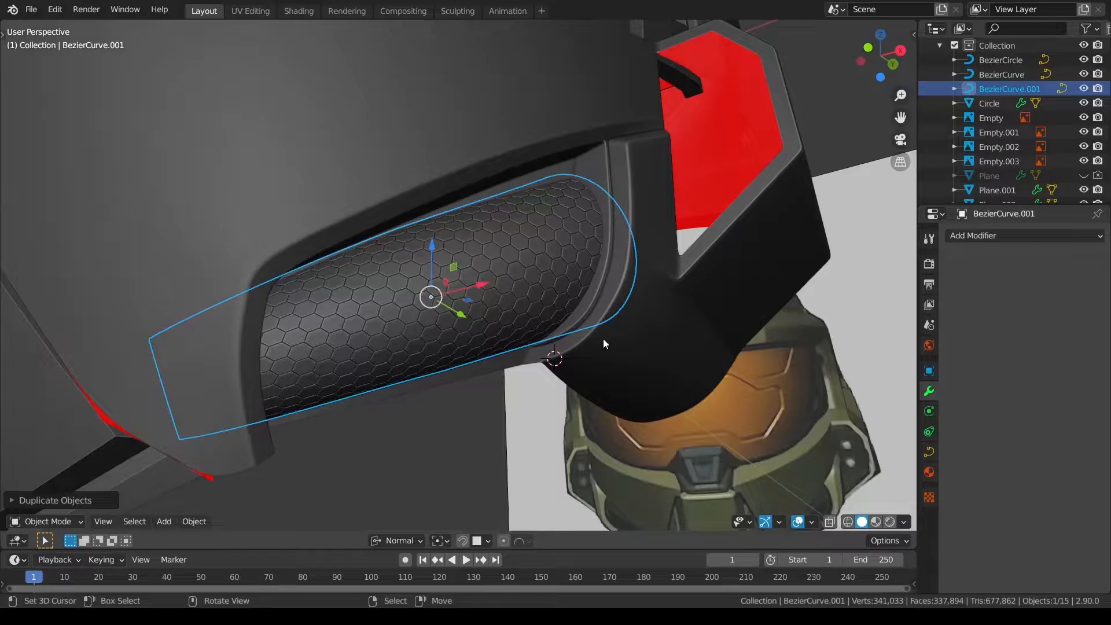
# Isolate the duplicated curve in local view and convert it to a mesh.
pyautogui.press('KP_Divide')
pyautogui.press('Tab')
pyautogui.press('Tab')
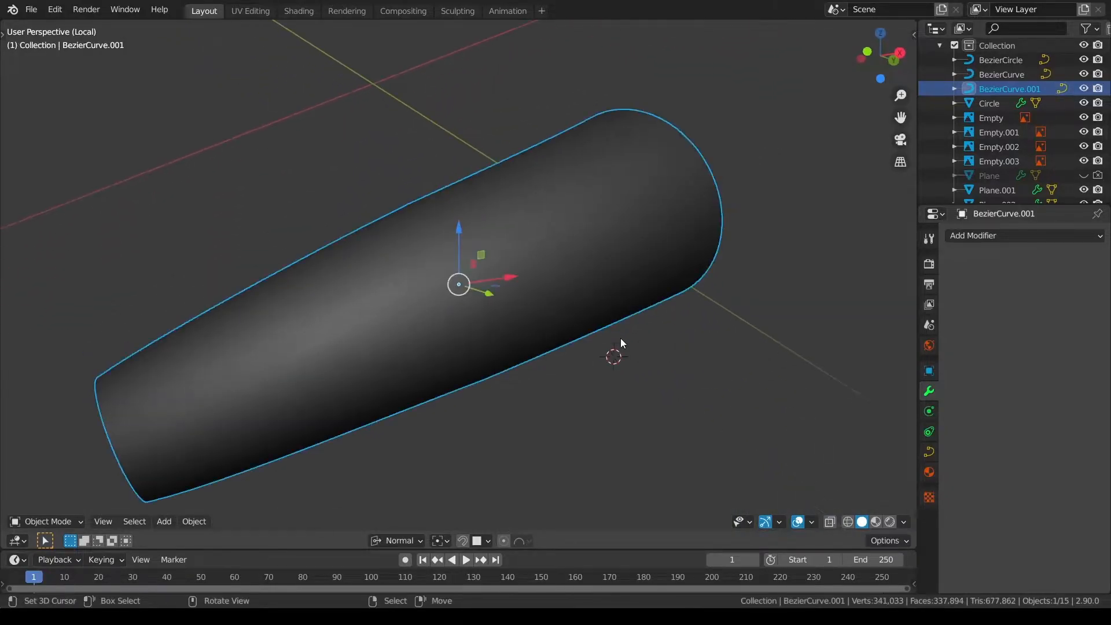
pyautogui.hotkey('alt', 'c')
pyautogui.click(42, 500)
pyautogui.click(131, 483)
pyautogui.click(162, 513)
pyautogui.click(57, 458)
# Inspect the converted tube's mesh in Edit Mode and return to the full scene.
pyautogui.moveTo(463, 355); pyautogui.dragTo(470, 333, button='middle')
pyautogui.press('Tab')
pyautogui.hotkey('ctrl', 'Tab')
pyautogui.press('Escape')
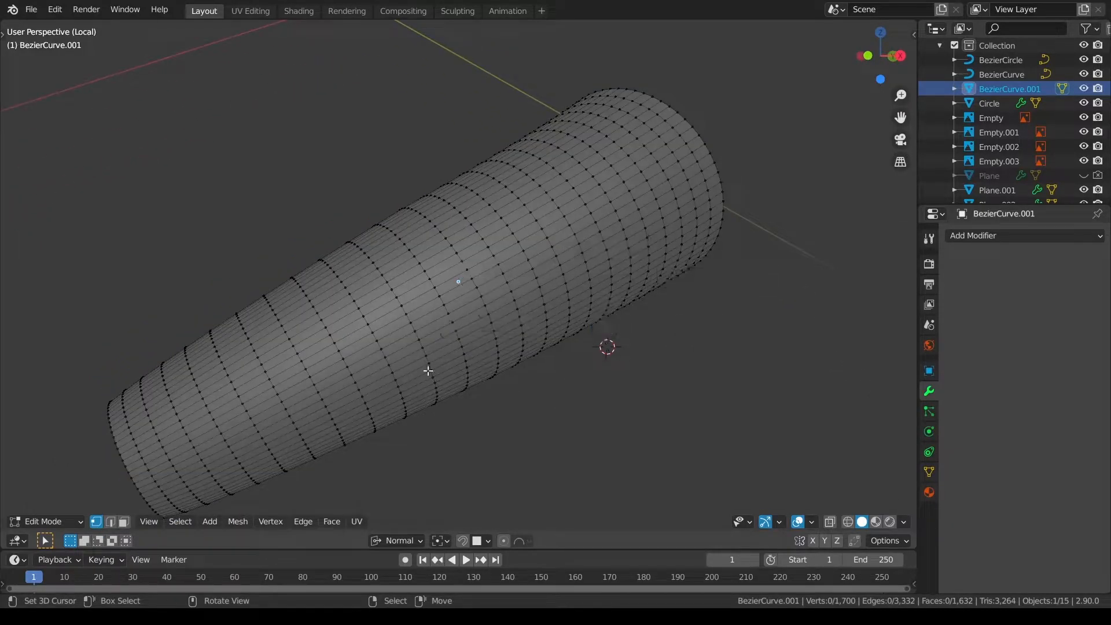
pyautogui.press('Tab')
pyautogui.hotkey('alt', 'a')
pyautogui.press('KP_Divide')
# Use wireframe display to select the converted tube mesh beneath the hexagon grille, and restore solid shading.
pyautogui.rightClick(373, 332)
pyautogui.rightClick(376, 328)
pyautogui.moveTo(377, 328); pyautogui.dragTo(330, 365, button='middle')
pyautogui.press('Tab')
pyautogui.hotkey('ctrl', 'Tab')
pyautogui.click(320, 349)
pyautogui.rightClick(350, 340)
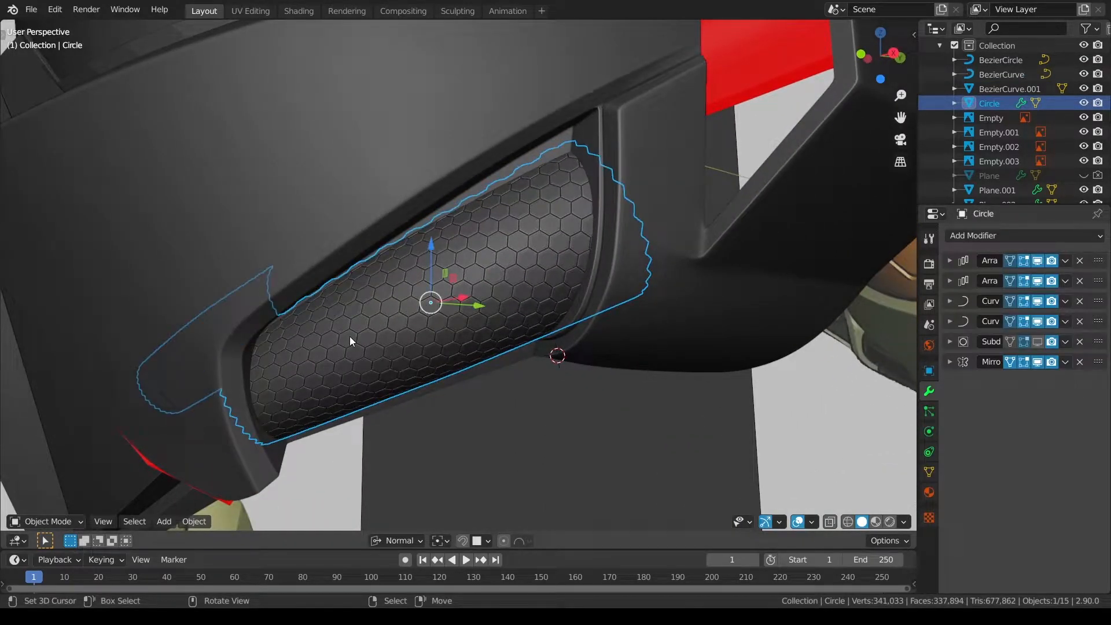
pyautogui.rightClick(350, 340)
pyautogui.press('z')
pyautogui.click(305, 339)
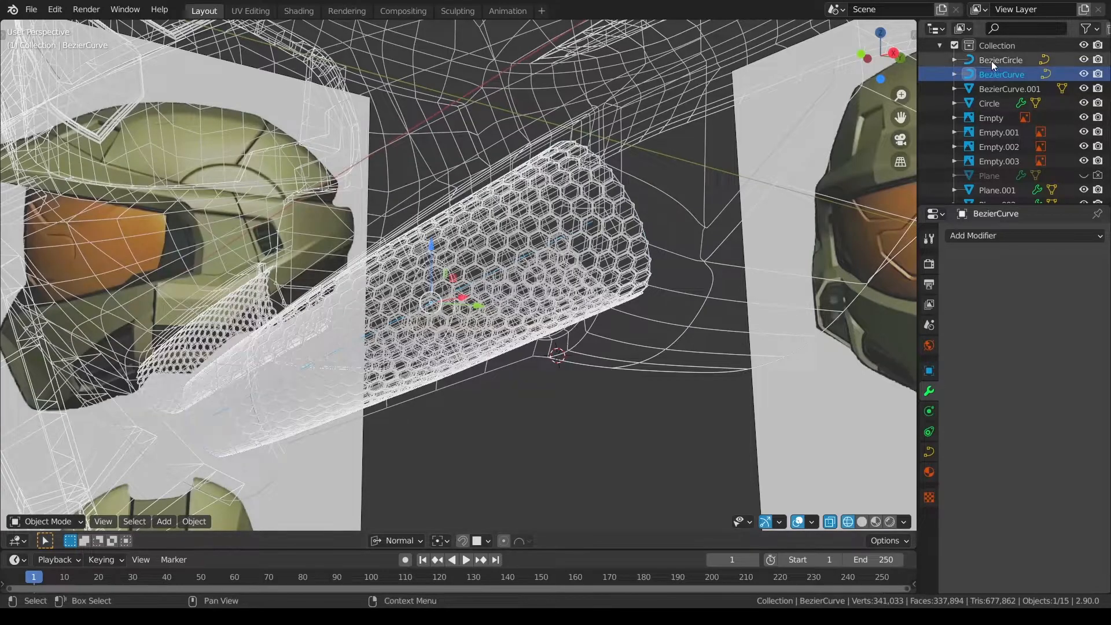
pyautogui.click(1002, 88)
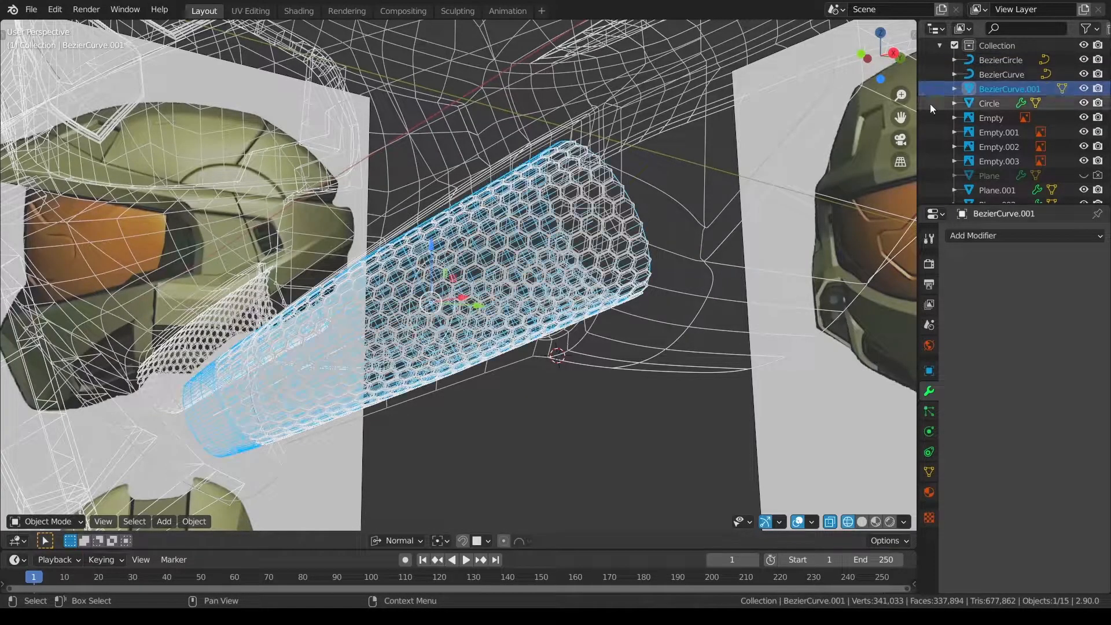
pyautogui.press('z')
pyautogui.click(596, 287)
# Select the tube mesh together with the hexagon grille and isolate both in local view.
pyautogui.press('Tab')
pyautogui.press('Tab')
pyautogui.moveTo(357, 399); pyautogui.dragTo(417, 419, button='middle')
pyautogui.press('Tab')
pyautogui.moveTo(699, 313); pyautogui.dragTo(702, 341, button='middle')
pyautogui.hotkey('ctrl', 'Tab')
pyautogui.click(478, 329)
pyautogui.keyDown('shift'); pyautogui.click(463, 284); pyautogui.keyUp('shift')
pyautogui.press('KP_Divide')
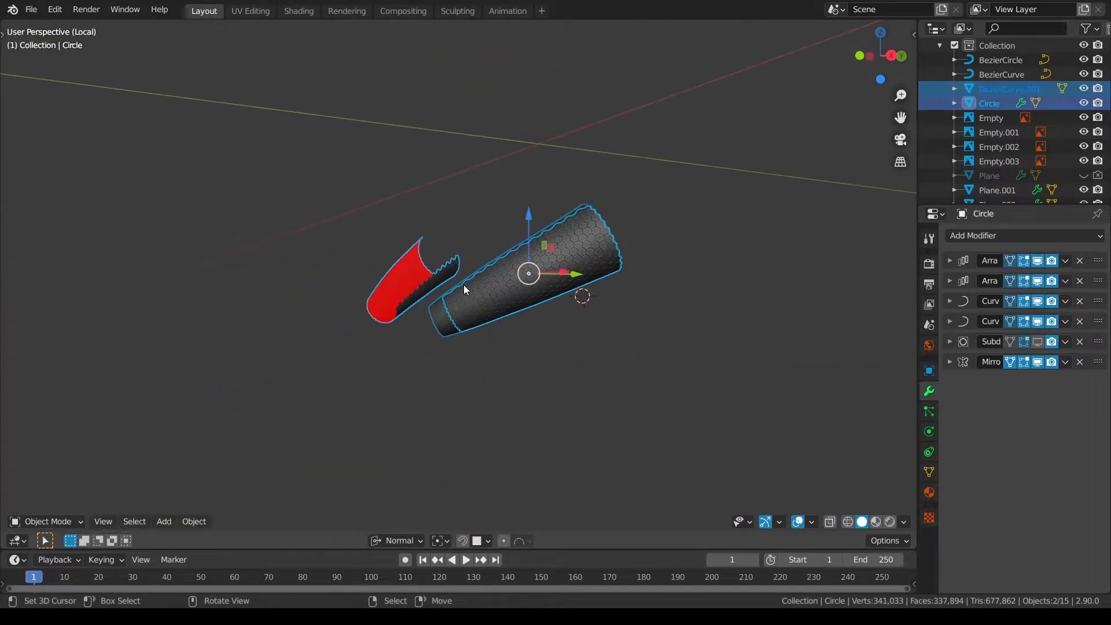
# Shrink/Fatten all of the tube mesh by about 0.0011 so it sits just beneath the hexagon grille.
pyautogui.hotkey('alt', 'a')
pyautogui.rightClick(447, 323)
pyautogui.scroll(4, 447, 323)
pyautogui.press('Tab')
pyautogui.press('a')
pyautogui.moveTo(769, 340); pyautogui.dragTo(670, 376, button='middle')
pyautogui.hotkey('alt', 's')
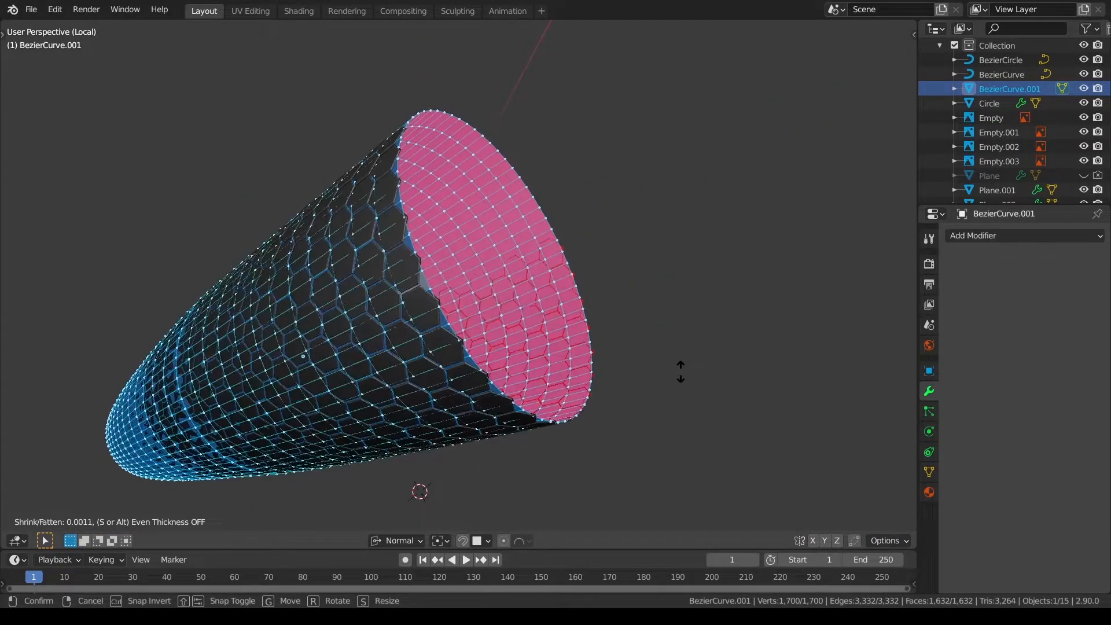
pyautogui.click(681, 372)
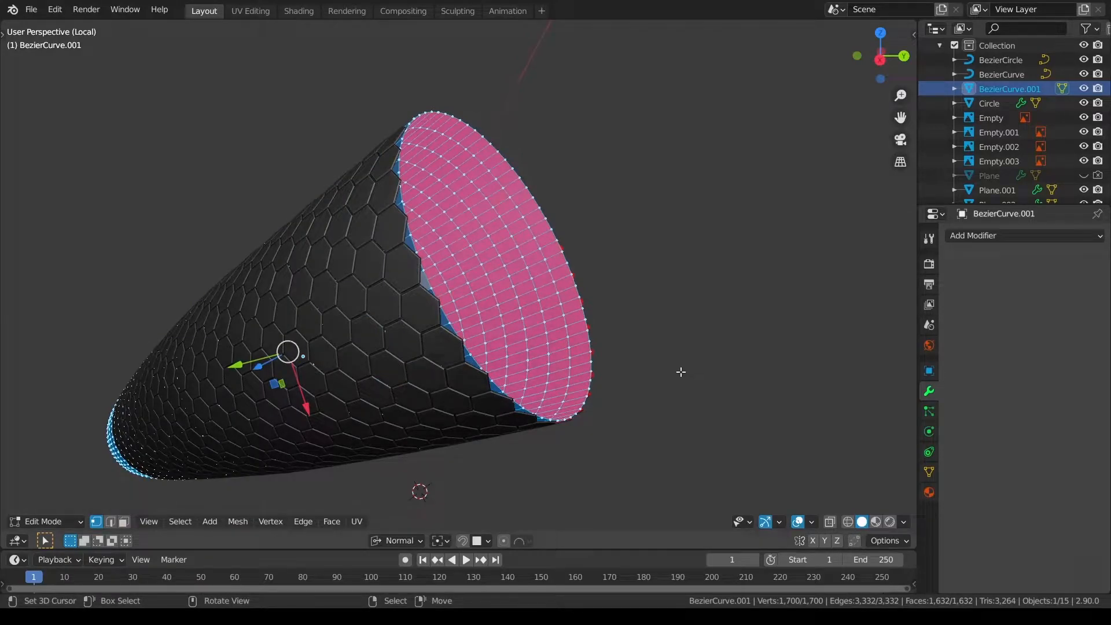
# Select the ring of faces around the tube mesh's wide open end and return to the full scene.
pyautogui.click(620, 308)
pyautogui.keyDown('alt'); pyautogui.click(594, 282); pyautogui.keyUp('alt')
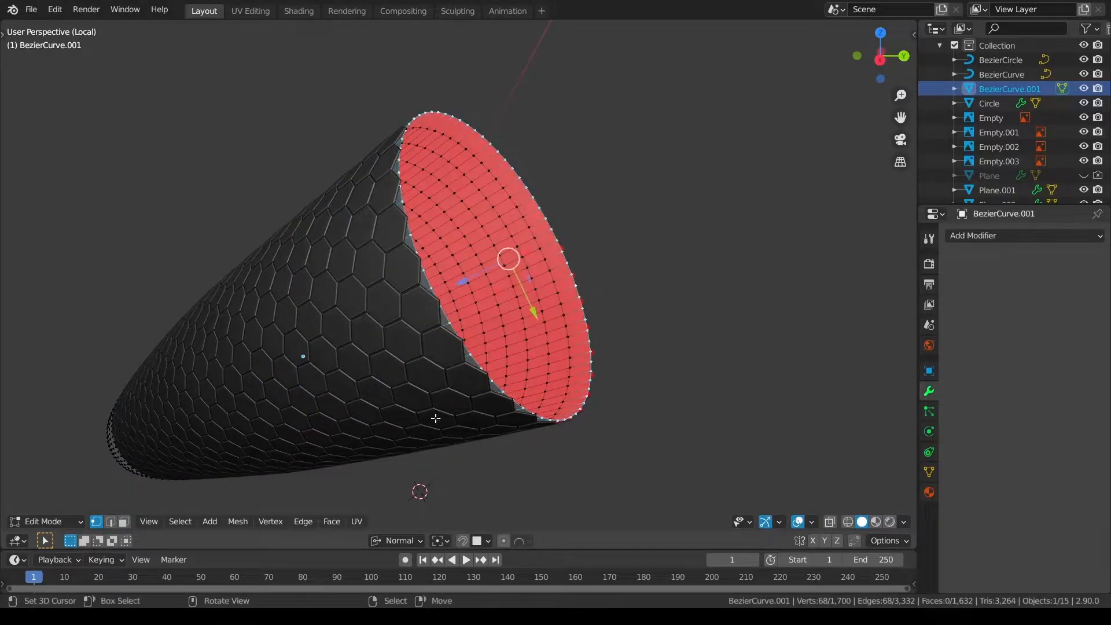
pyautogui.click(123, 522)
pyautogui.keyDown('alt'); pyautogui.rightClick(577, 352); pyautogui.keyUp('alt')
pyautogui.moveTo(278, 382); pyautogui.dragTo(464, 369, button='middle')
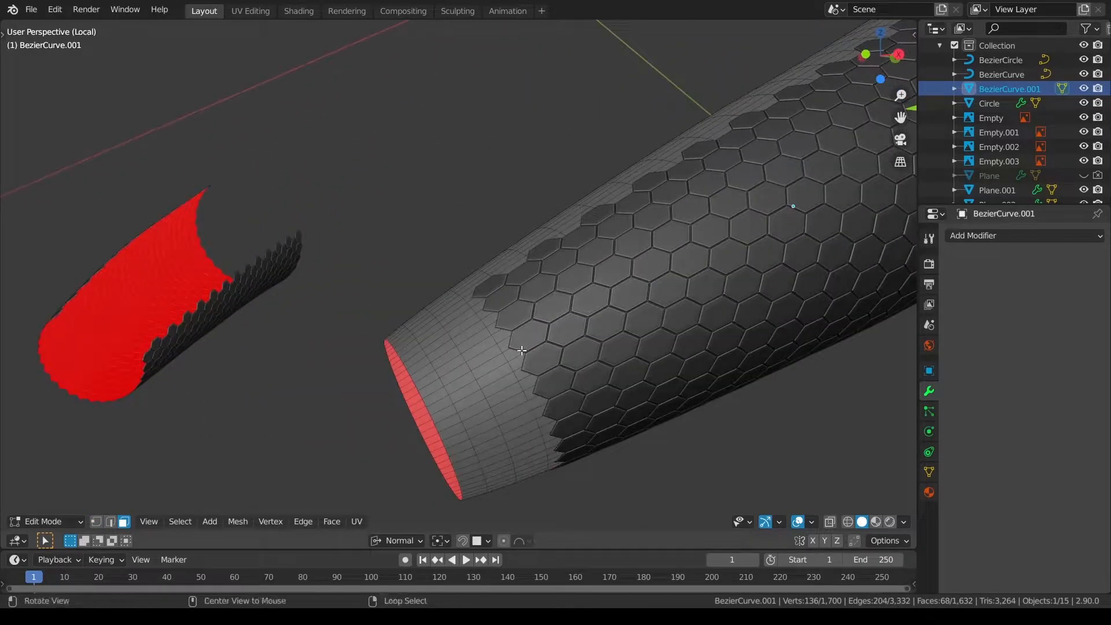
pyautogui.press('KP_Divide')
# Use wireframe display to add a face ring near the tube's narrow end to the selection, and restore solid shading.
pyautogui.moveTo(509, 340)
pyautogui.mouseDown(button='middle')
pyautogui.moveTo(442, 358)
pyautogui.moveTo(429, 325)
pyautogui.mouseUp(button='middle')
pyautogui.scroll(2, 442, 358)
pyautogui.hotkey('shift', 'z')
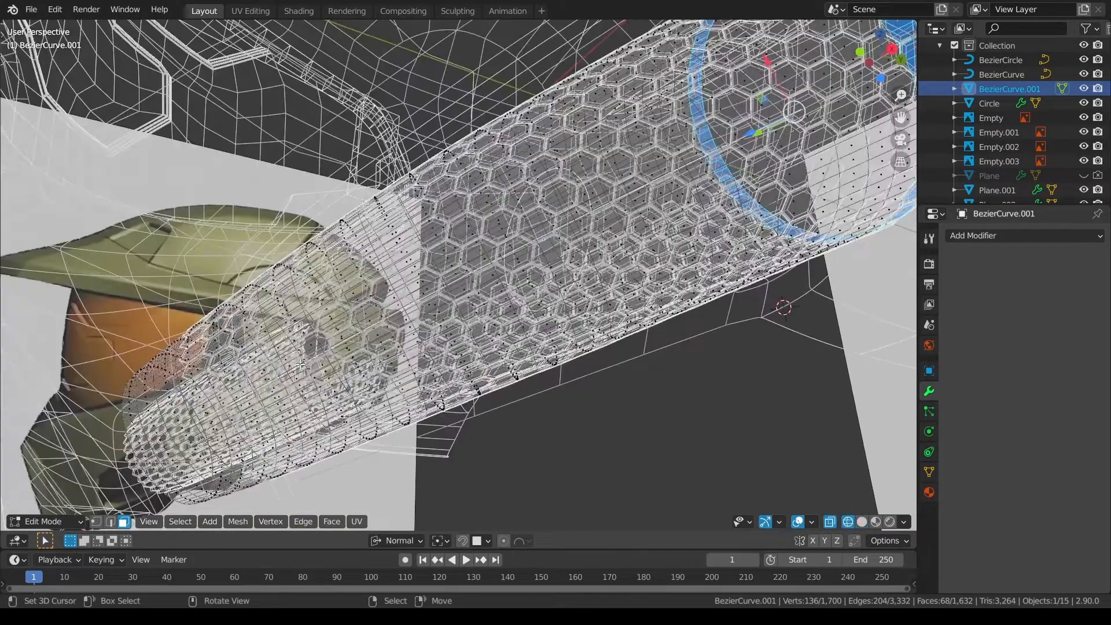
pyautogui.moveTo(530, 370); pyautogui.dragTo(553, 378, button='middle')
pyautogui.hotkey('shift', 'z')
pyautogui.moveTo(414, 363); pyautogui.dragTo(368, 355, button='middle')
pyautogui.press('z')
pyautogui.click(283, 357)
pyautogui.keyDown('alt'); pyautogui.keyDown('shift'); pyautogui.rightClick(272, 348); pyautogui.keyUp('shift'); pyautogui.keyUp('alt')
pyautogui.keyDown('alt'); pyautogui.keyDown('shift'); pyautogui.rightClick(265, 343); pyautogui.keyUp('shift'); pyautogui.keyUp('alt')
pyautogui.moveTo(266, 342); pyautogui.dragTo(270, 314, button='middle')
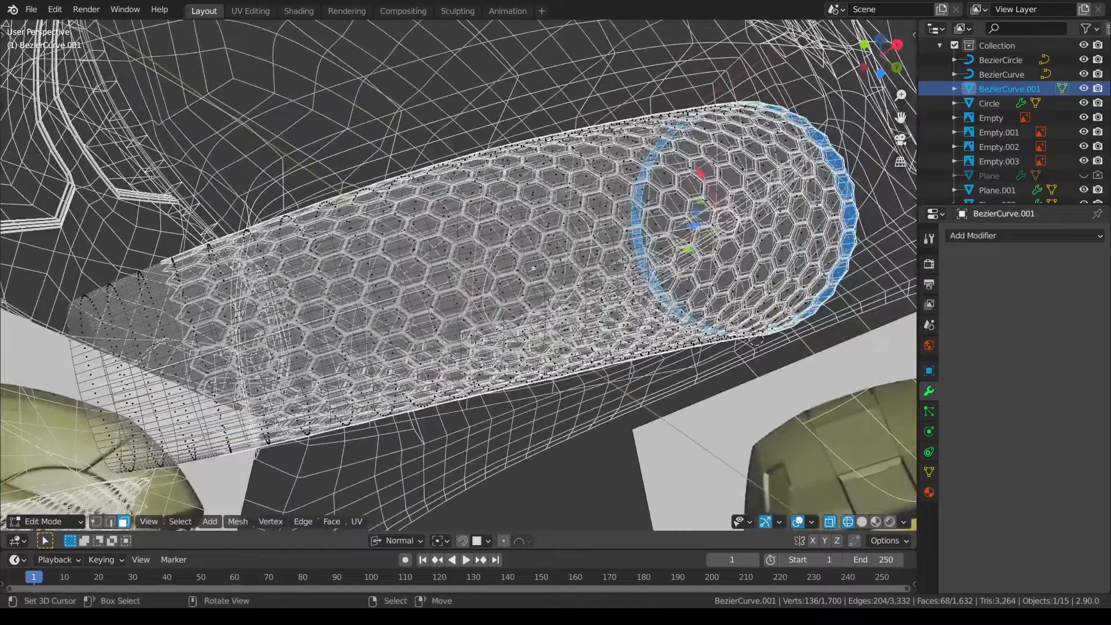
pyautogui.keyDown('alt'); pyautogui.keyDown('shift'); pyautogui.rightClick(245, 228); pyautogui.keyUp('shift'); pyautogui.keyUp('alt')
pyautogui.hotkey('shift', 'z')
pyautogui.moveTo(390, 248); pyautogui.dragTo(572, 223, button='middle')
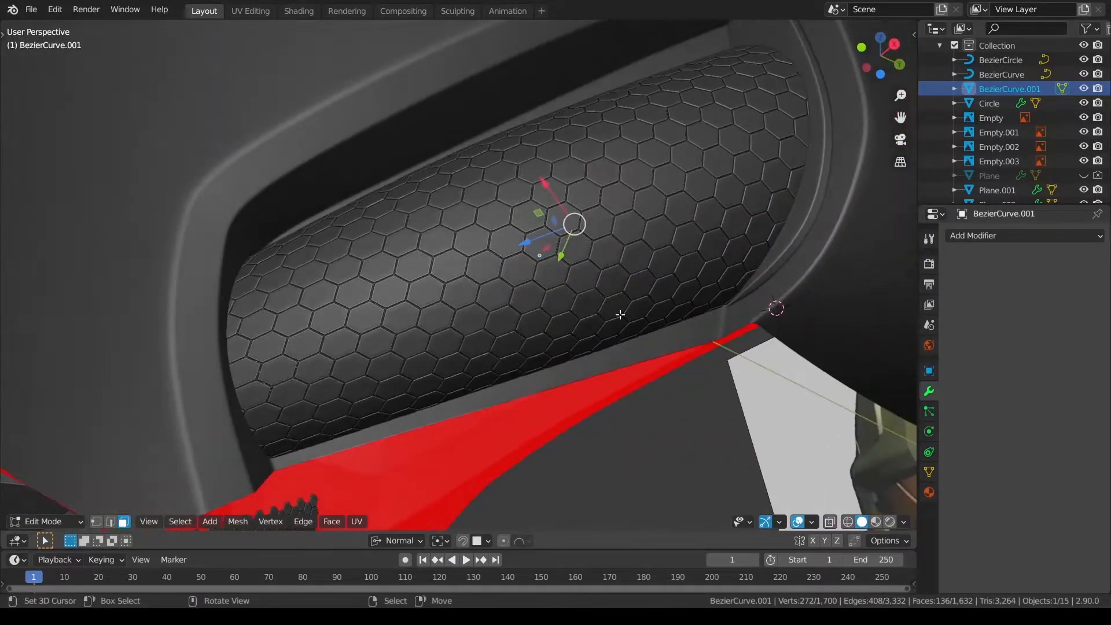
# Try to Shrink/Fatten the two selected end rings, and undo the last ring selection.
pyautogui.hotkey('alt', 's')
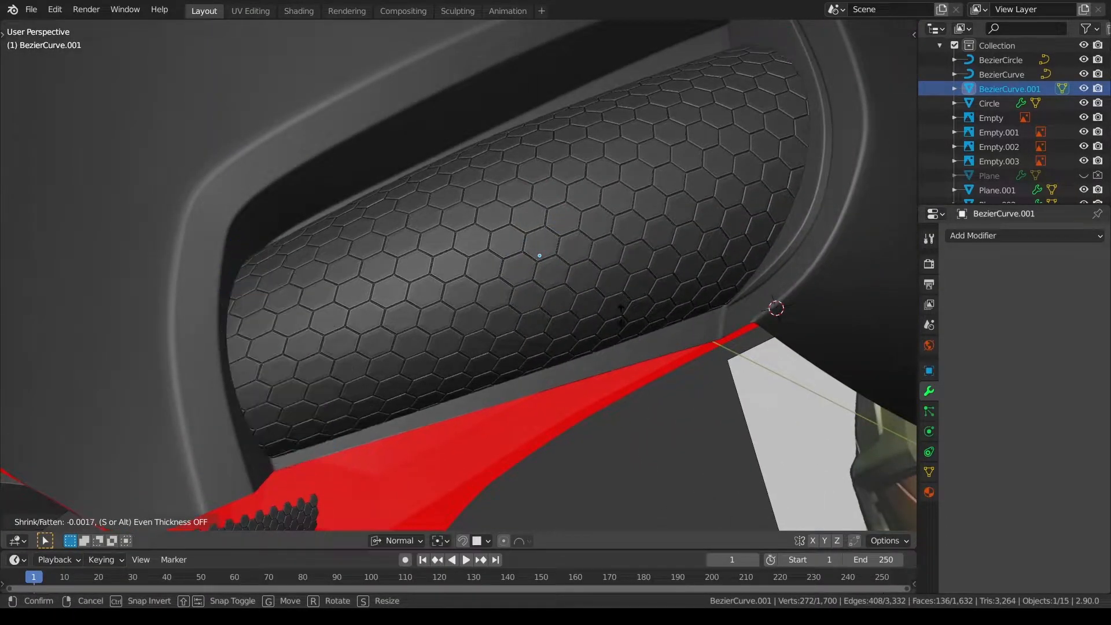
pyautogui.rightClick(617, 310)
pyautogui.hotkey('ctrl', 'z')
# Select a face ring near the tube's narrow end in wireframe display and try to Shrink/Fatten the selected rings by about 0.0088.
pyautogui.hotkey('shift', 'z')
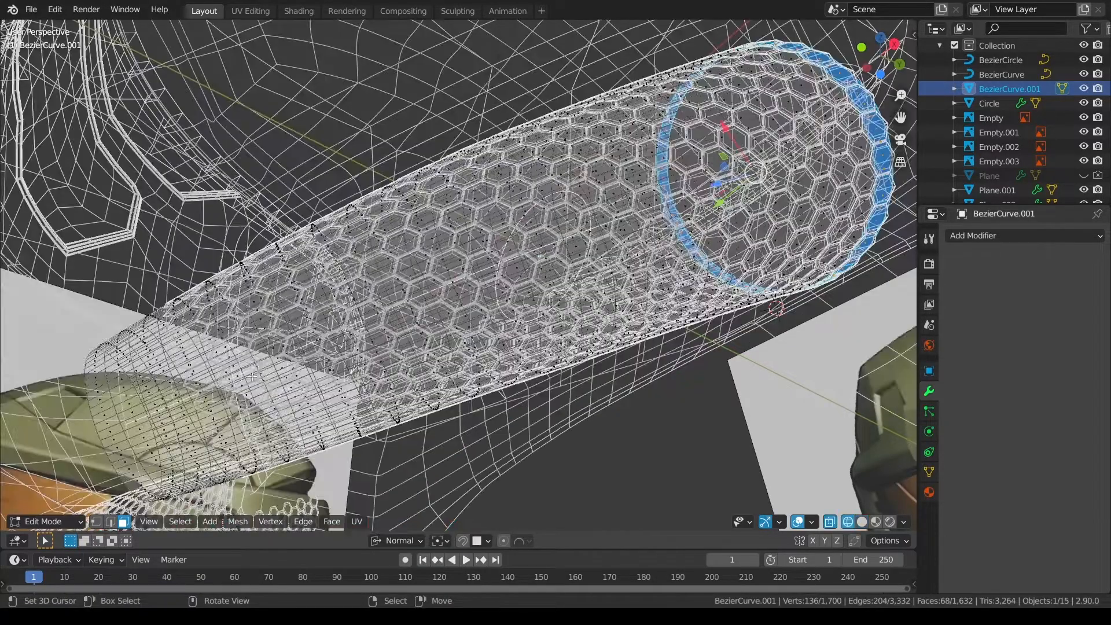
pyautogui.moveTo(267, 335); pyautogui.dragTo(220, 272, button='middle')
pyautogui.keyDown('alt'); pyautogui.click(210, 265); pyautogui.keyUp('alt')
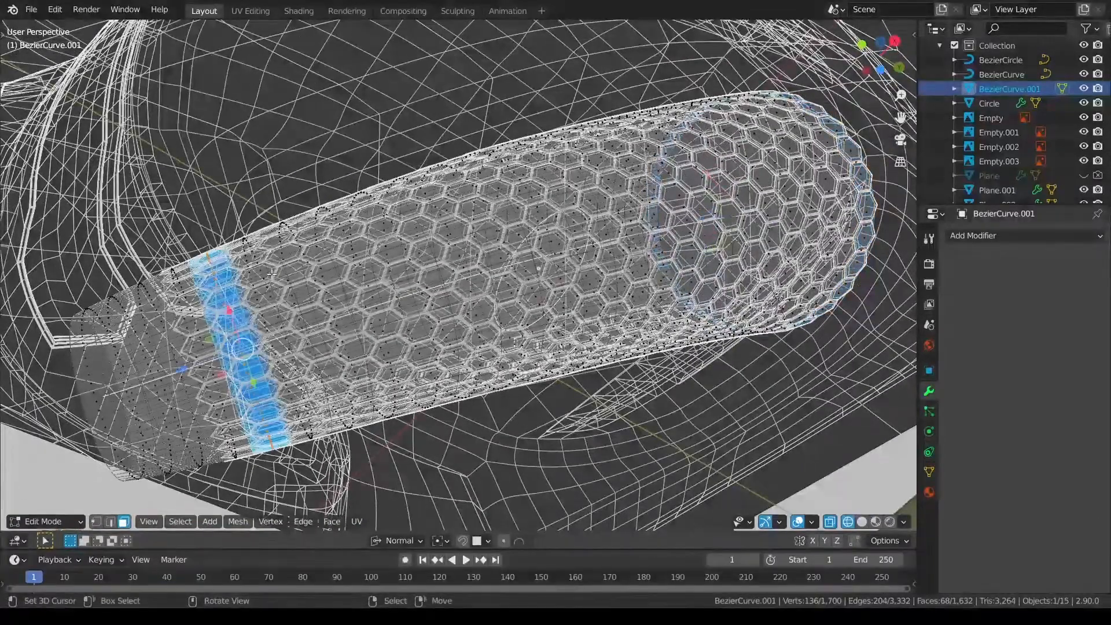
pyautogui.hotkey('ctrl', 'z')
pyautogui.keyDown('alt'); pyautogui.keyDown('shift'); pyautogui.click(231, 272); pyautogui.keyUp('shift'); pyautogui.keyUp('alt')
pyautogui.hotkey('shift', 'z')
pyautogui.hotkey('alt', 's')
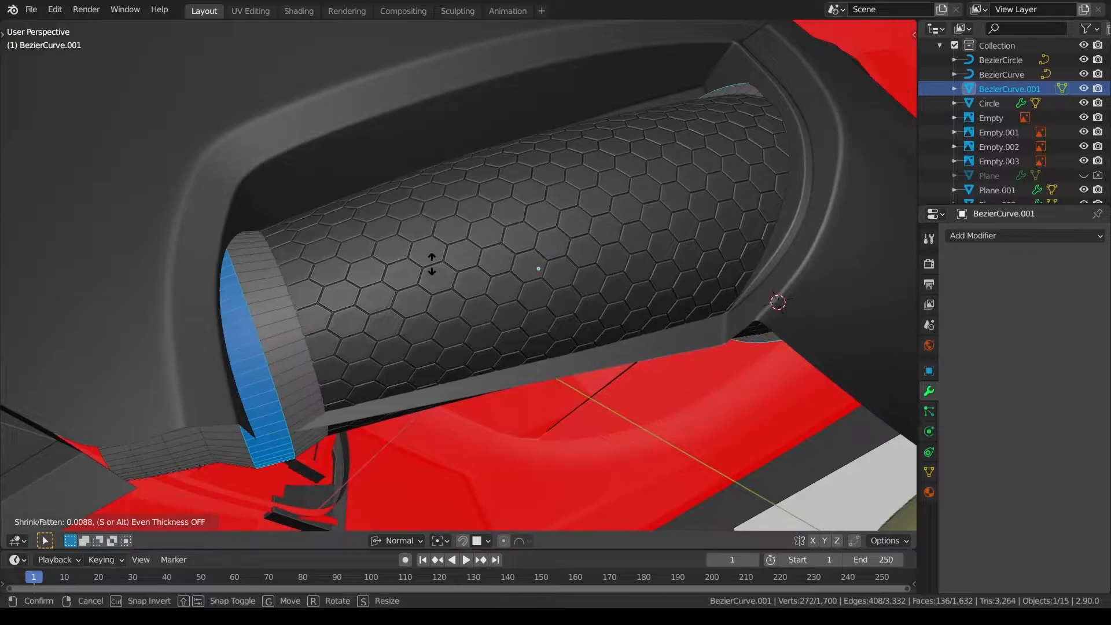
pyautogui.click(430, 270)
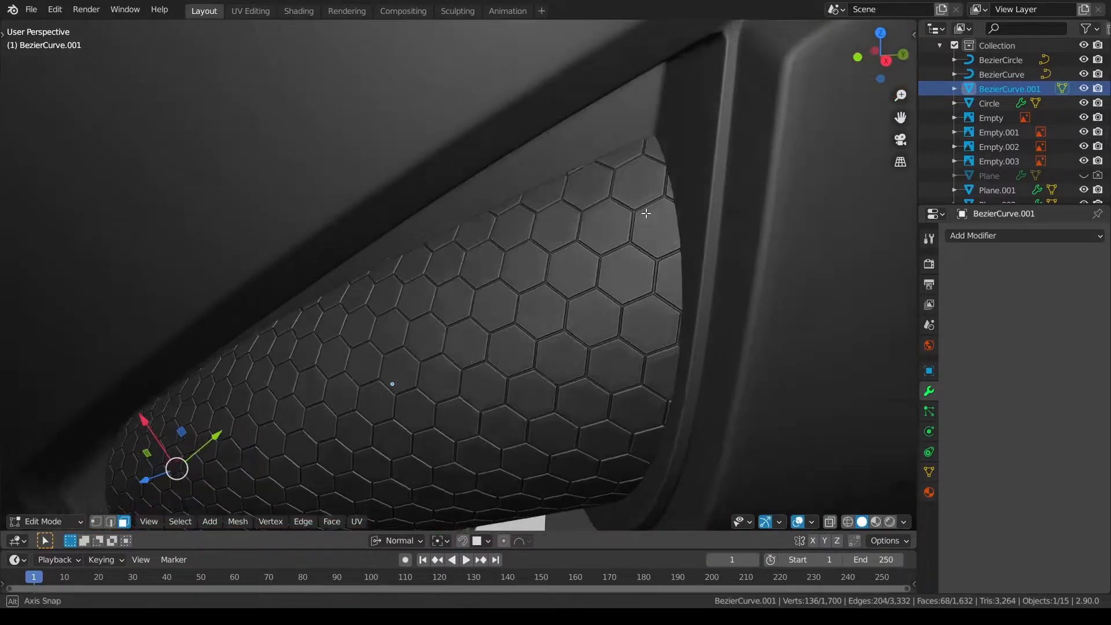
# Add two adjacent face rings at the tube's wide end to the selection and delete all the other tube faces.
pyautogui.moveTo(647, 213); pyautogui.dragTo(398, 354, button='middle')
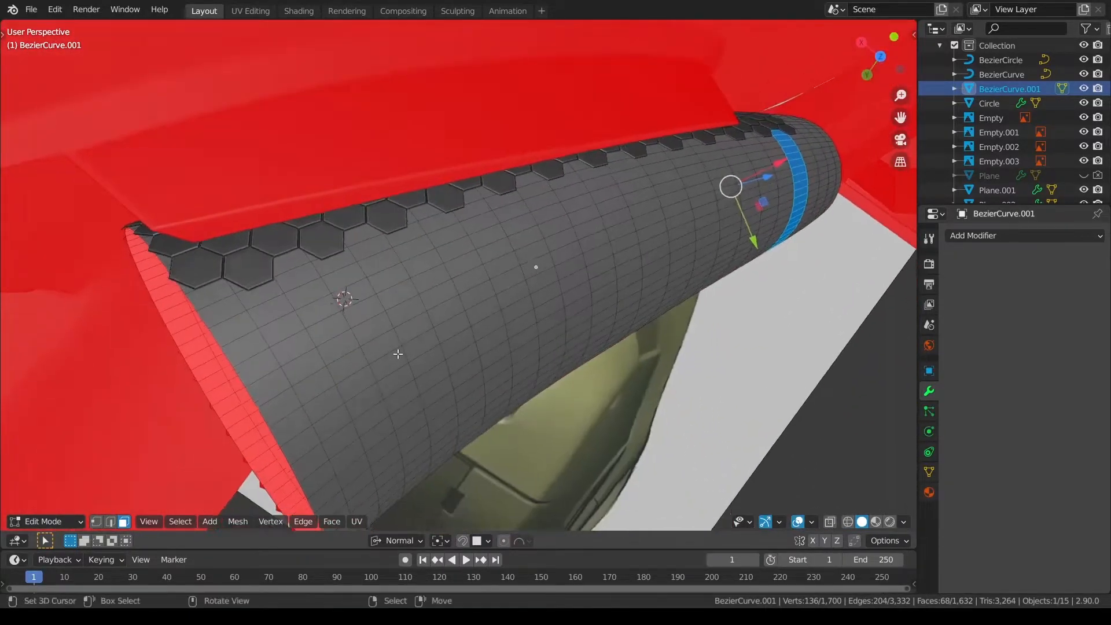
pyautogui.keyDown('alt'); pyautogui.keyDown('shift'); pyautogui.click(216, 278); pyautogui.keyUp('shift'); pyautogui.keyUp('alt')
pyautogui.moveTo(215, 278); pyautogui.dragTo(265, 166, button='middle')
pyautogui.keyDown('alt'); pyautogui.keyDown('shift'); pyautogui.click(280, 210); pyautogui.keyUp('shift'); pyautogui.keyUp('alt')
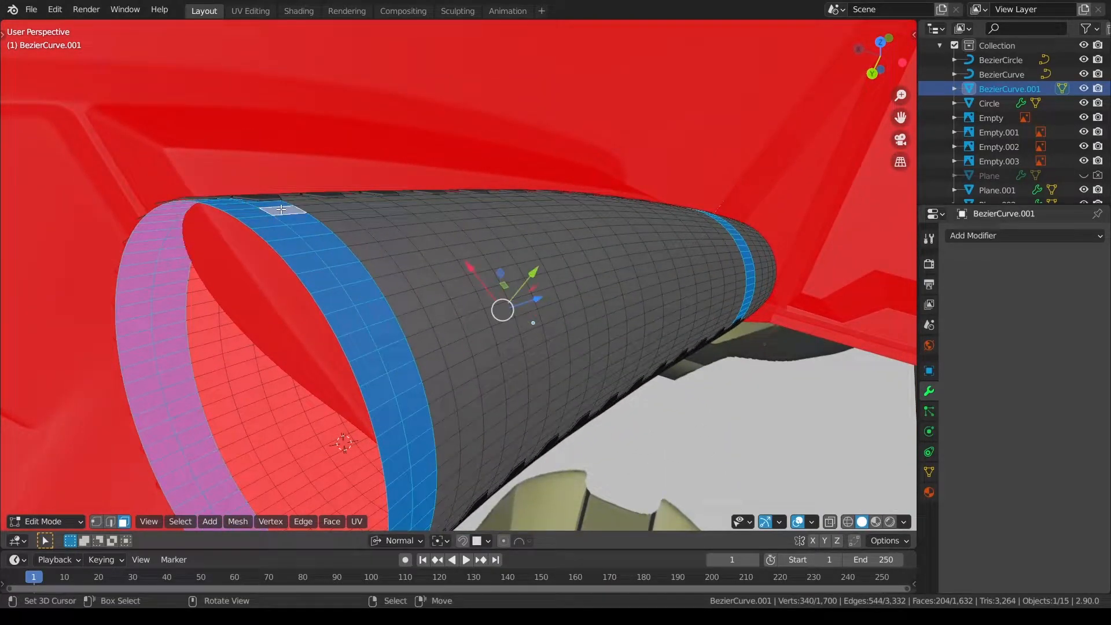
pyautogui.hotkey('ctrl', 'i')
pyautogui.press('x')
pyautogui.click(281, 209)
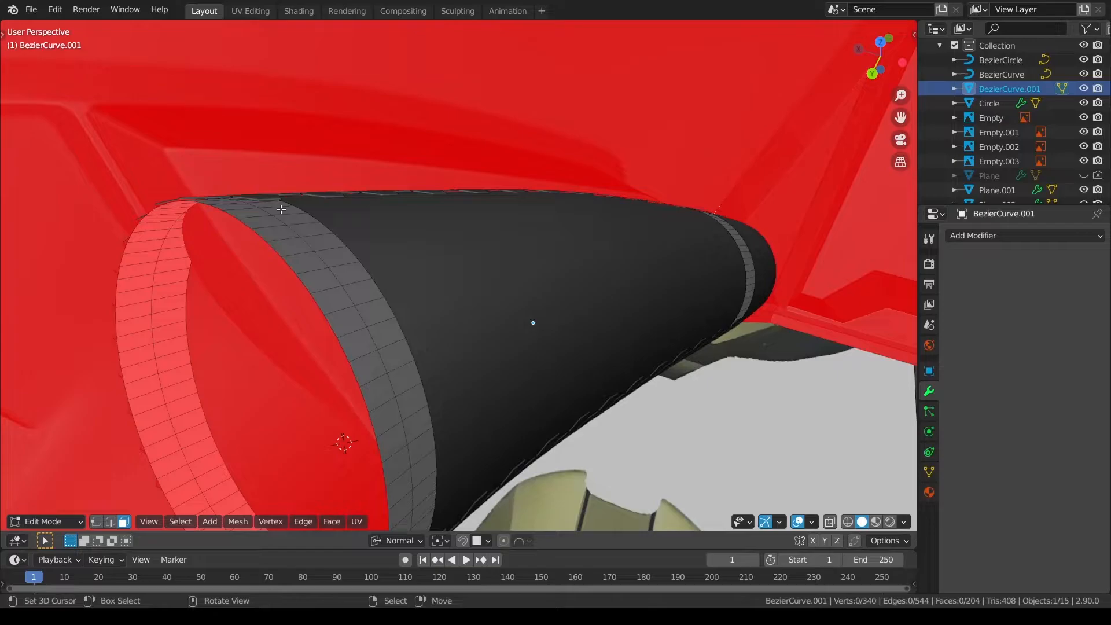
# Check the remaining end bands in local view, and Shrink/Fatten all of them by about 0.0037 in the full scene.
pyautogui.press('KP_Divide')
pyautogui.moveTo(275, 196); pyautogui.dragTo(168, 490, button='middle')
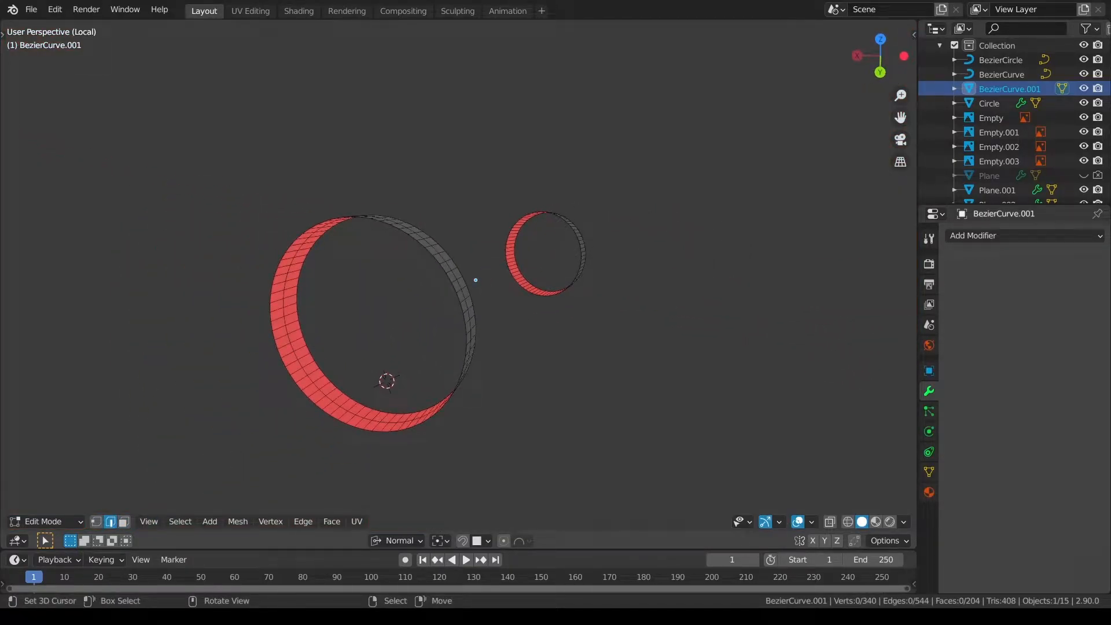
pyautogui.press('KP_Divide')
pyautogui.press('a')
pyautogui.moveTo(432, 335); pyautogui.dragTo(781, 273, button='middle')
pyautogui.hotkey('alt', 's')
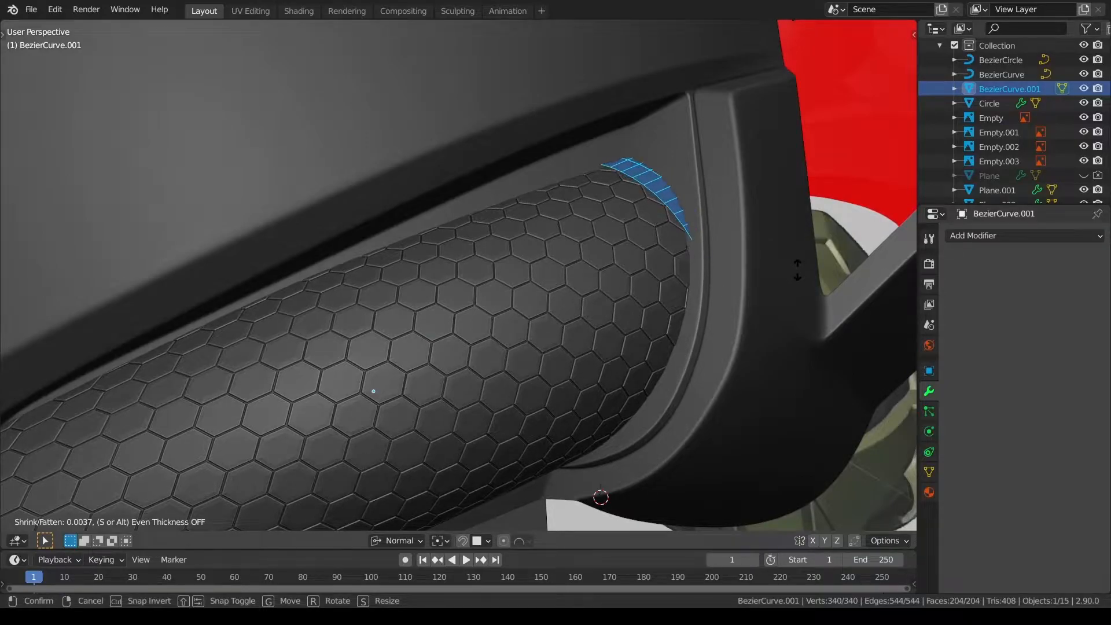
pyautogui.click(798, 270)
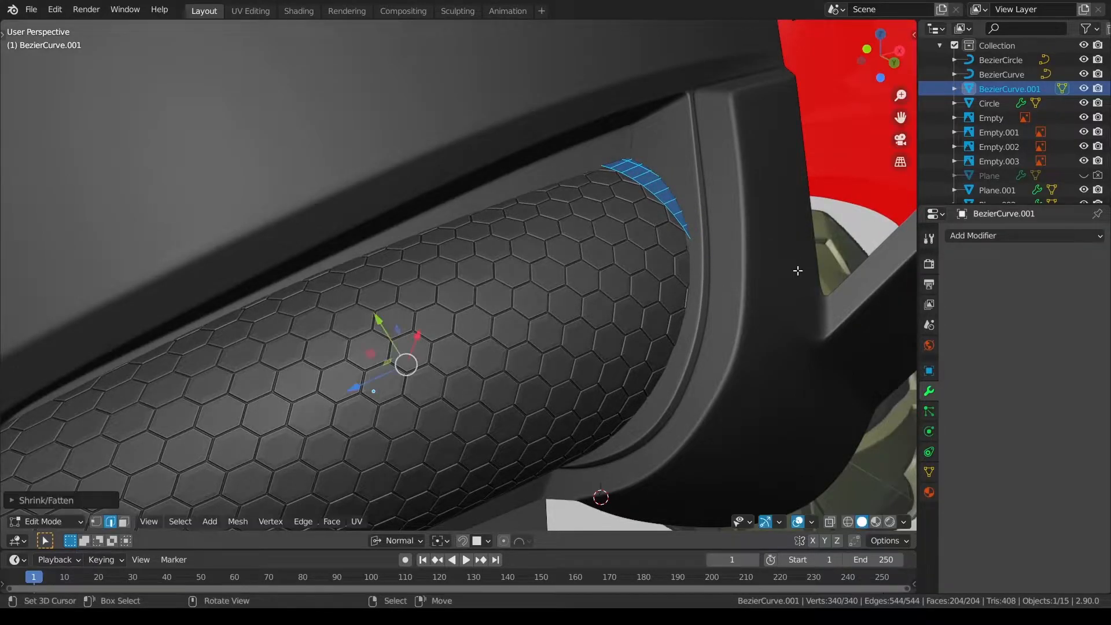
# Select the inner edge loop of the wide-end band and move it along its normal Z axis over the hexagon grille.
pyautogui.click(112, 523)
pyautogui.hotkey('alt', 'a')
pyautogui.keyDown('alt'); pyautogui.click(681, 223); pyautogui.keyUp('alt')
pyautogui.moveTo(682, 223); pyautogui.dragTo(569, 311, button='middle')
pyautogui.press('g')
pyautogui.press('z')
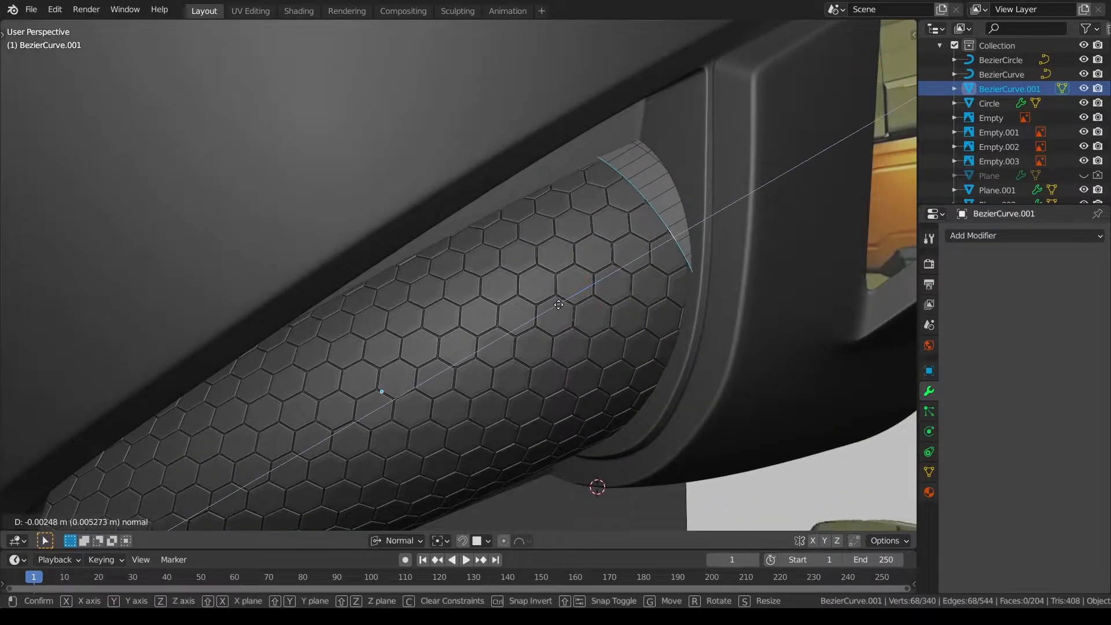
pyautogui.click(543, 312)
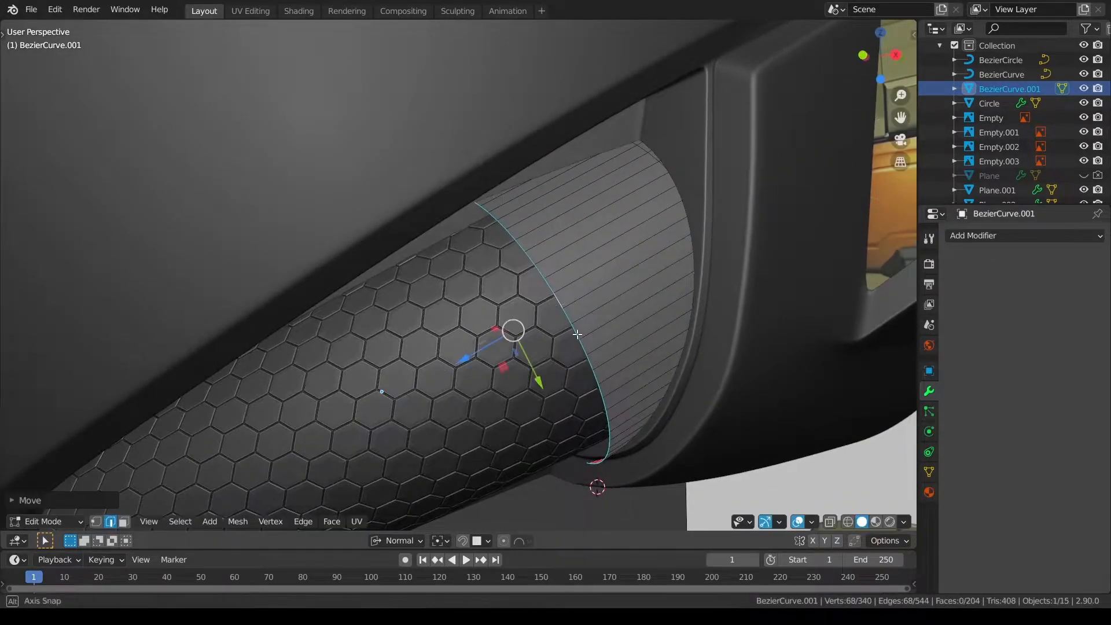
# Edge slide the narrow-end band's inner loop with clamping off to widen the band over the grille.
pyautogui.scroll(2, 546, 311)
pyautogui.scroll(-5, 607, 347)
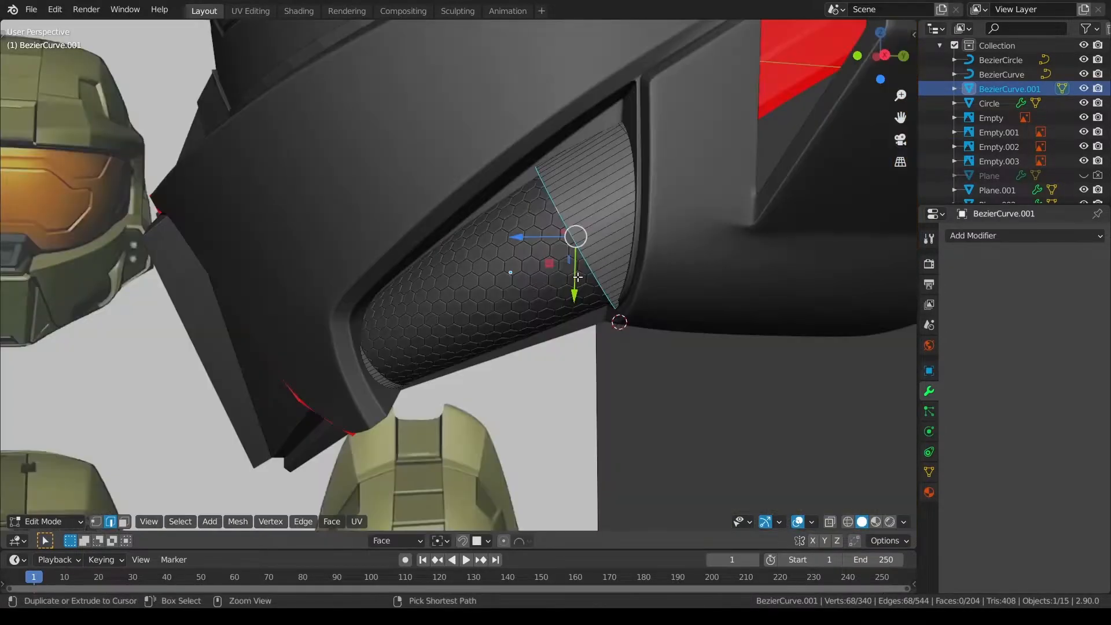
pyautogui.moveTo(666, 338); pyautogui.dragTo(694, 206, button='middle')
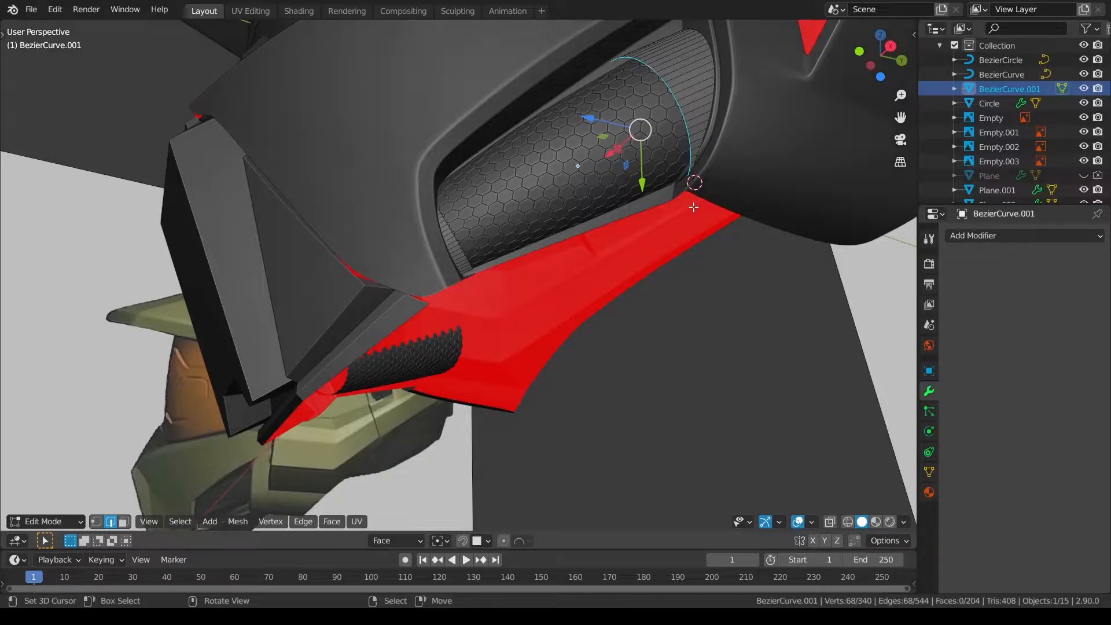
pyautogui.moveTo(573, 321); pyautogui.dragTo(521, 278, button='middle')
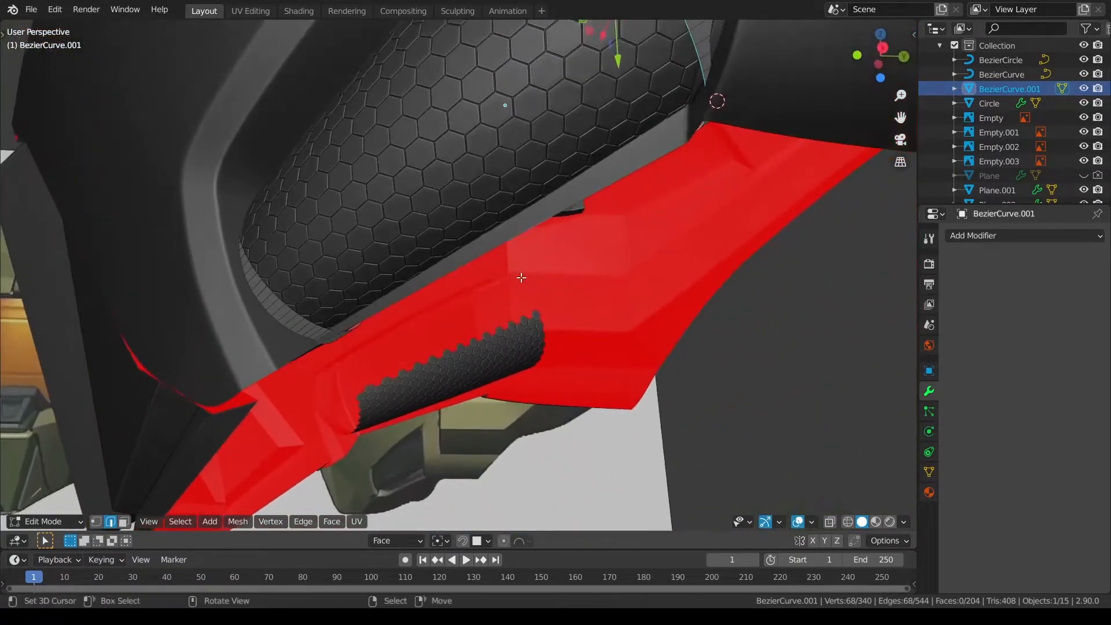
pyautogui.moveTo(340, 263); pyautogui.dragTo(536, 372, button='middle')
pyautogui.scroll(-7, 535, 372)
pyautogui.press('g')
pyautogui.press('g')
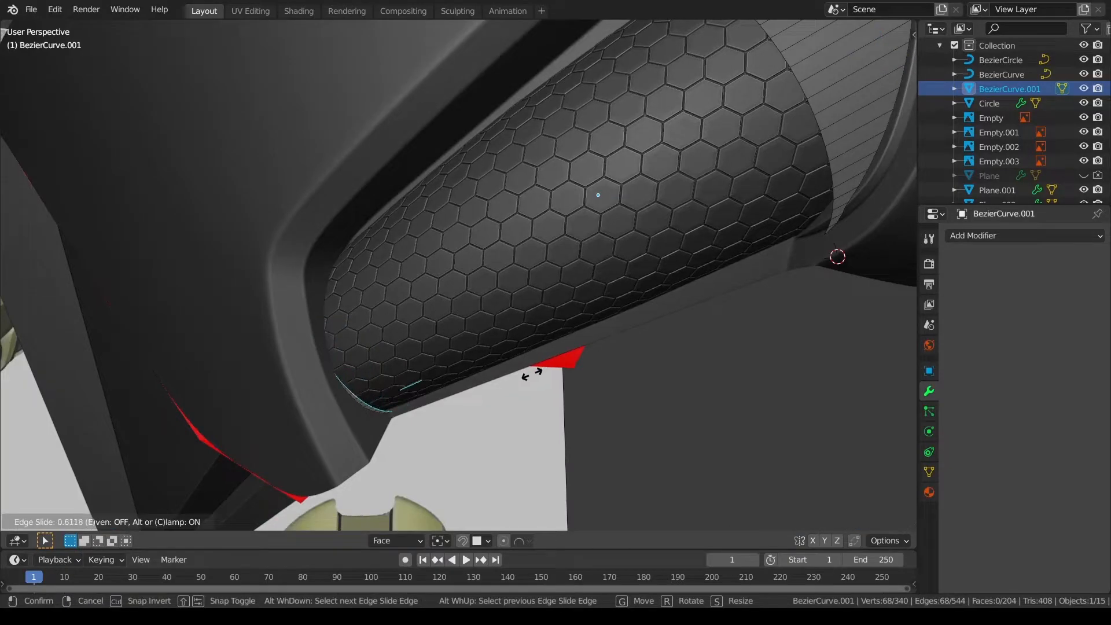
pyautogui.press('c')
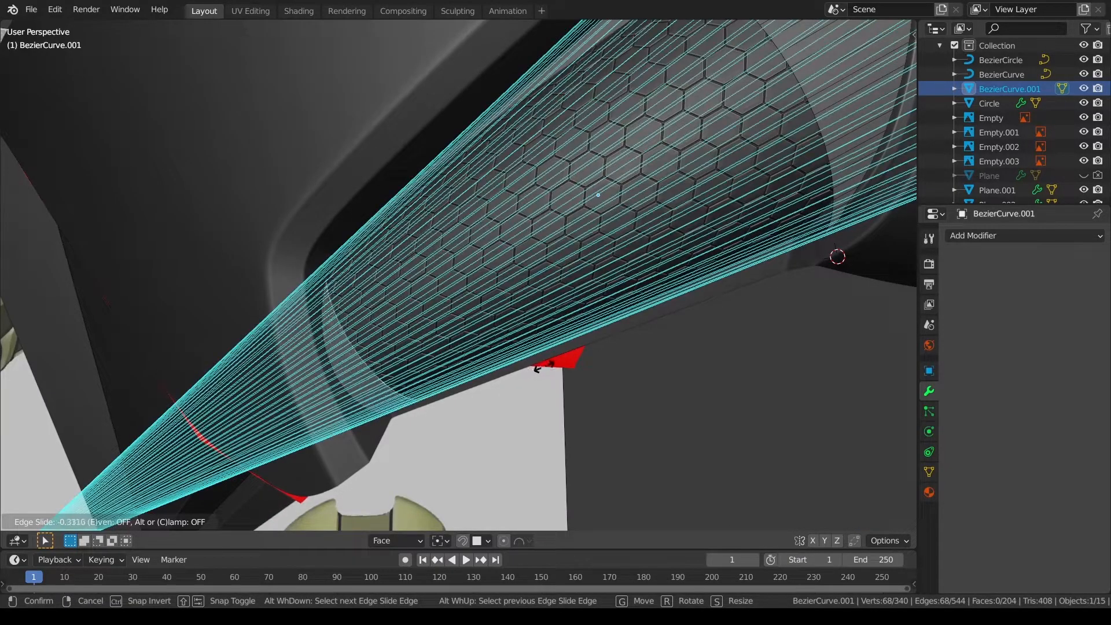
pyautogui.click(553, 362)
# Edge slide the narrow-end band's inner loop back by about 0.4 with clamping on.
pyautogui.moveTo(552, 362)
pyautogui.mouseDown(button='middle')
pyautogui.moveTo(488, 322)
pyautogui.moveTo(501, 355)
pyautogui.moveTo(539, 365)
pyautogui.mouseUp(button='middle')
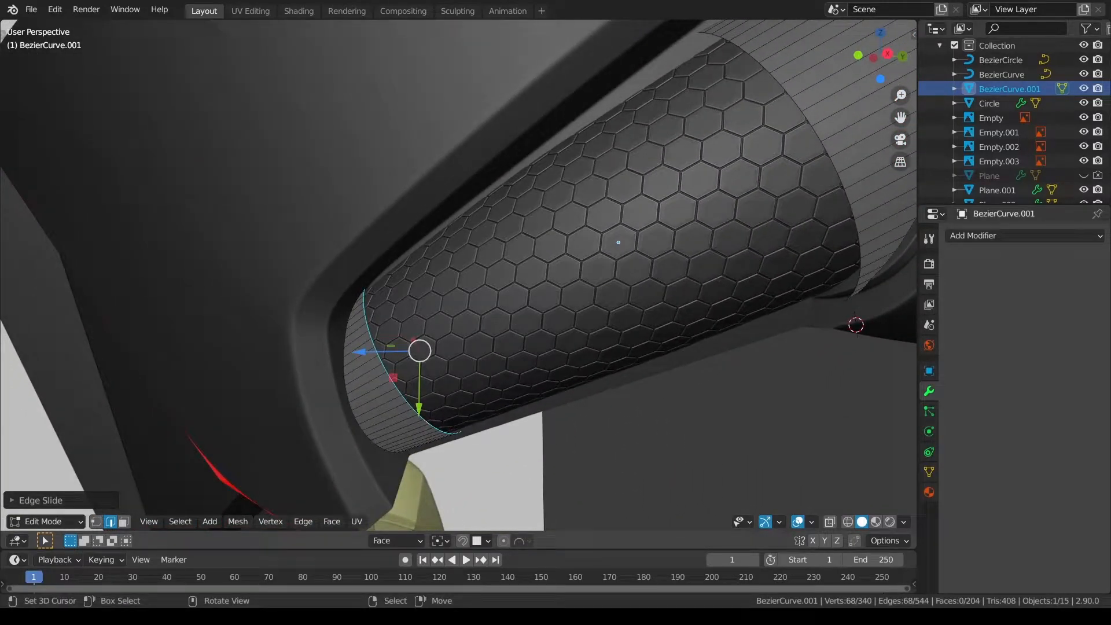
pyautogui.moveTo(728, 260); pyautogui.dragTo(756, 240, button='middle')
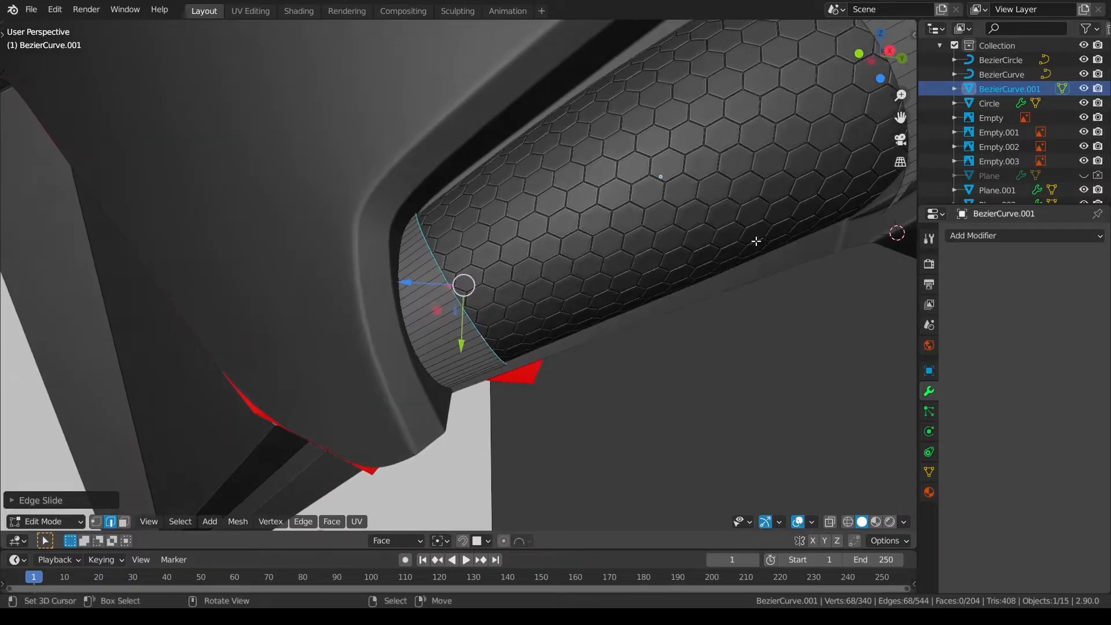
pyautogui.press('g')
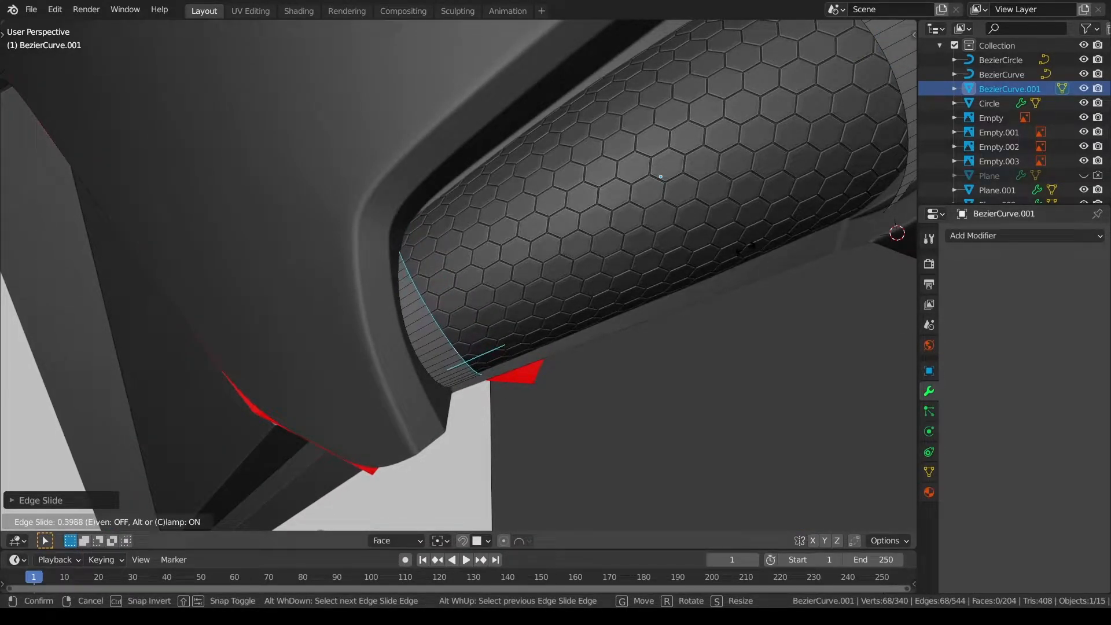
pyautogui.click(748, 248)
pyautogui.moveTo(749, 248); pyautogui.dragTo(712, 280, button='middle')
pyautogui.scroll(3, 711, 280)
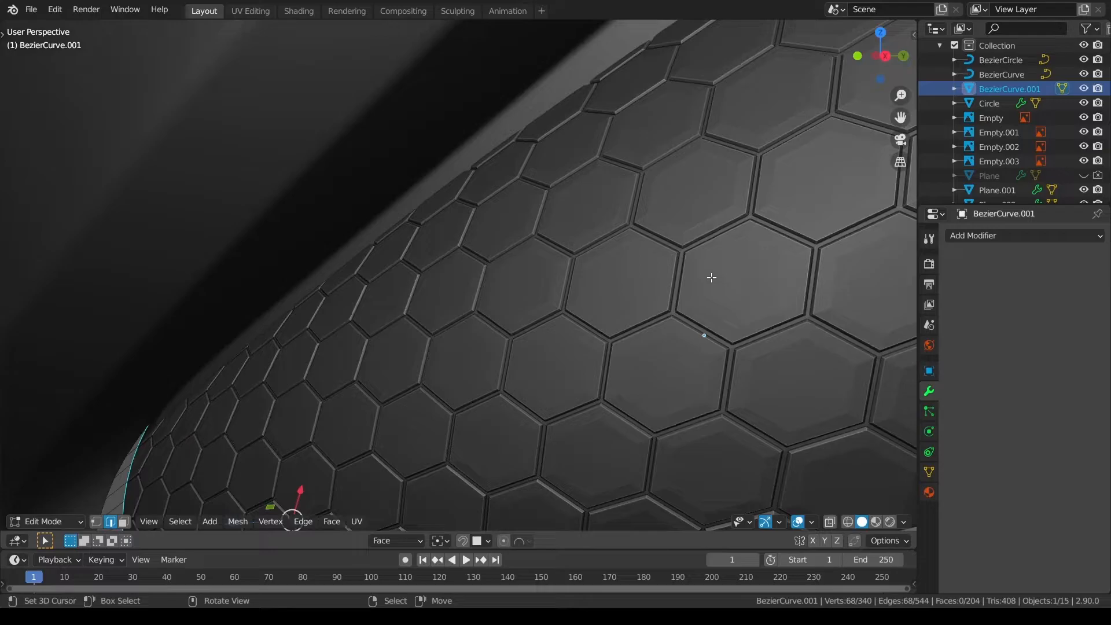
pyautogui.press('g')
pyautogui.press('g')
pyautogui.press('c')
pyautogui.rightClick(713, 268)
# Edge slide the narrow-end band's inner loop by about -0.06 with clamping off.
pyautogui.press('g')
pyautogui.press('g')
pyautogui.press('c')
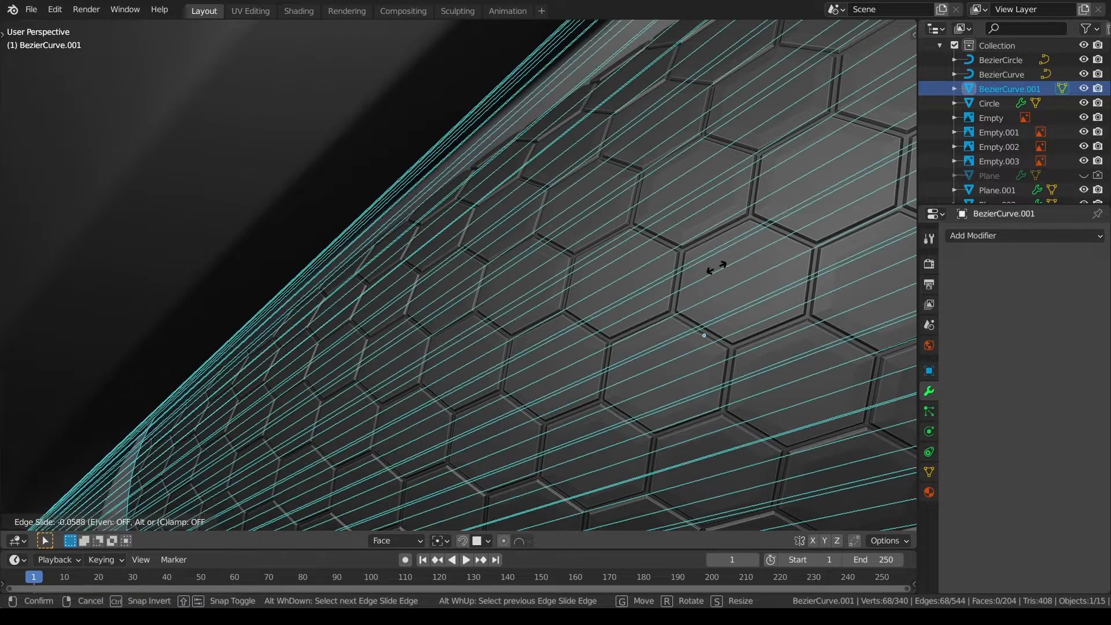
pyautogui.click(716, 267)
# Fill the narrow-end band's inner loop with a face and inset it by about 0.0036.
pyautogui.keyDown('shift'); pyautogui.moveTo(526, 307); pyautogui.dragTo(554, 213, button='middle'); pyautogui.keyUp('shift')
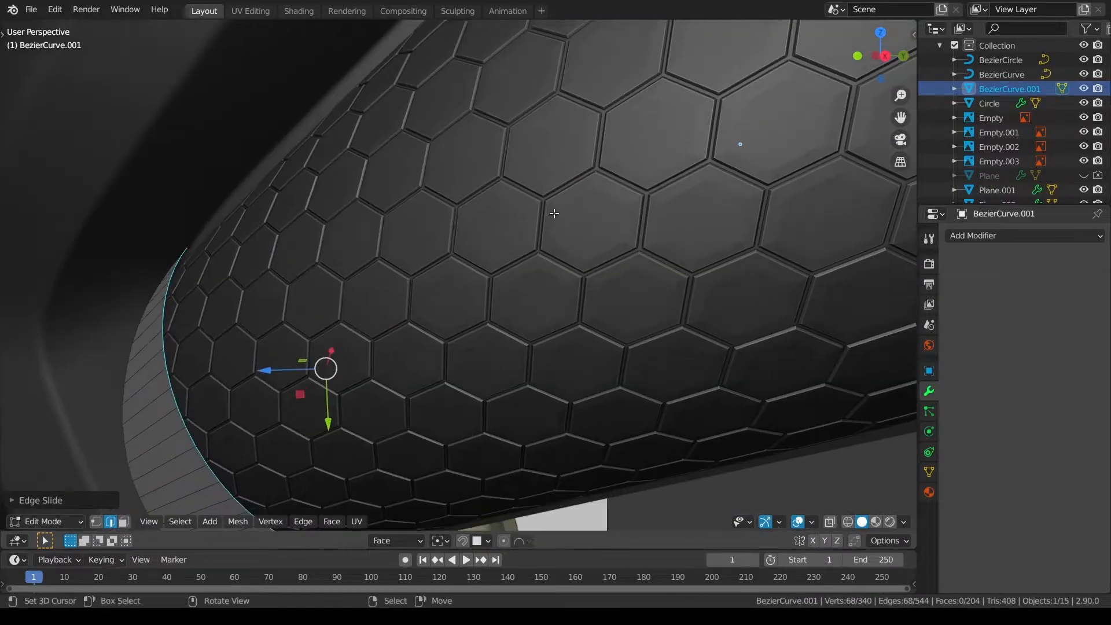
pyautogui.press('f')
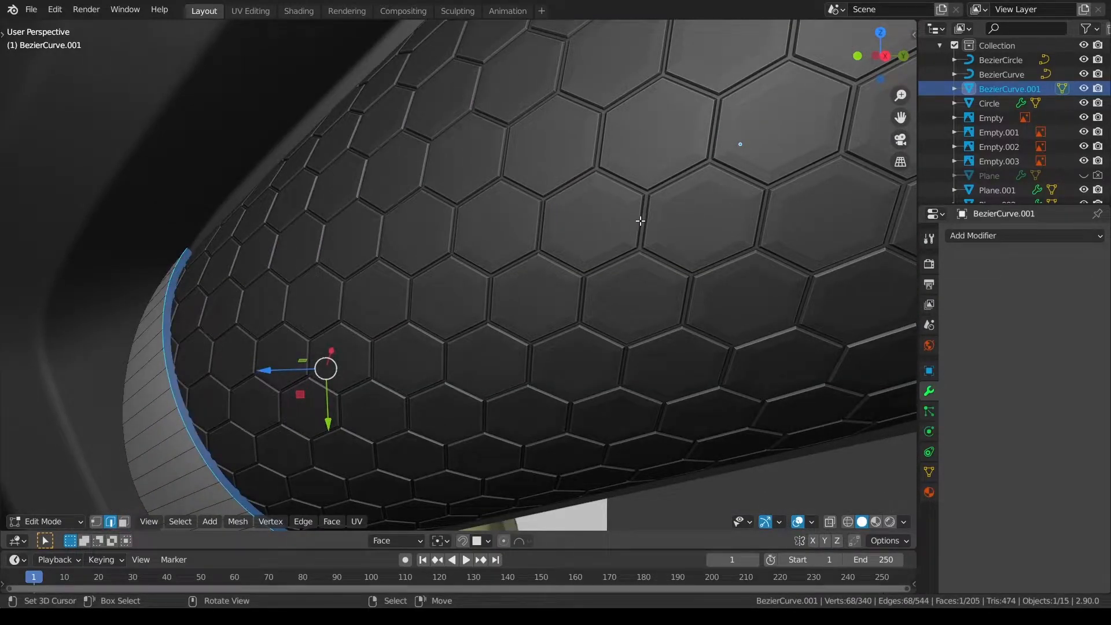
pyautogui.press('i')
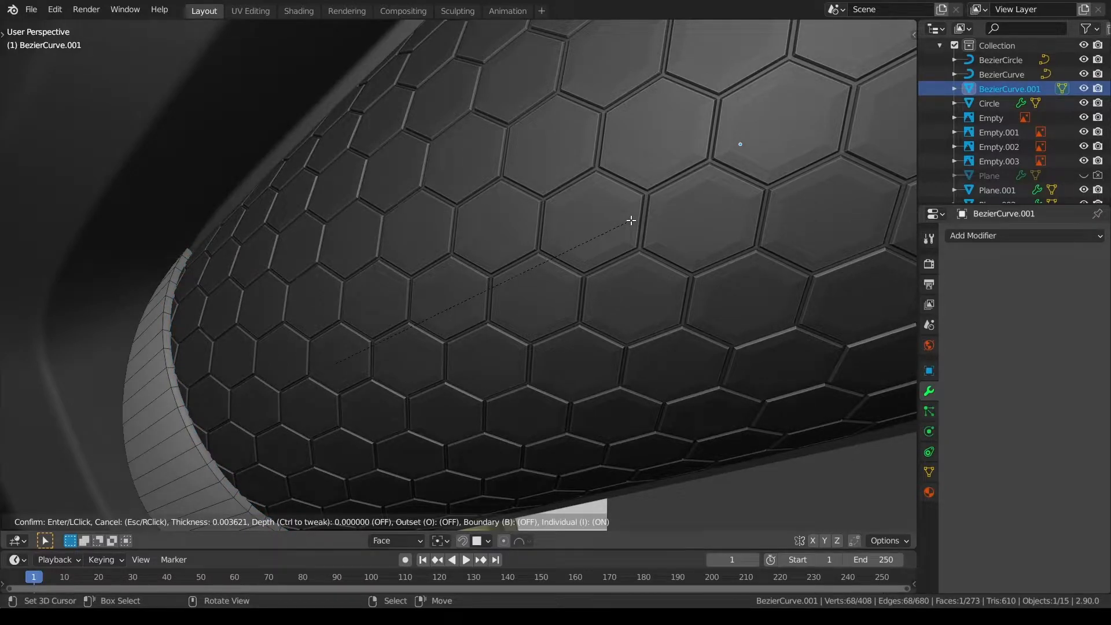
pyautogui.click(630, 221)
# Review the end bands in the recess in Object Mode, and reopen the band mesh in Edit Mode.
pyautogui.scroll(-6, 602, 224)
pyautogui.hotkey('alt', 'a')
pyautogui.moveTo(595, 225); pyautogui.dragTo(630, 191, button='middle')
pyautogui.press('Tab')
pyautogui.hotkey('alt', 'a')
pyautogui.moveTo(556, 221); pyautogui.dragTo(535, 182, button='middle')
pyautogui.rightClick(432, 245)
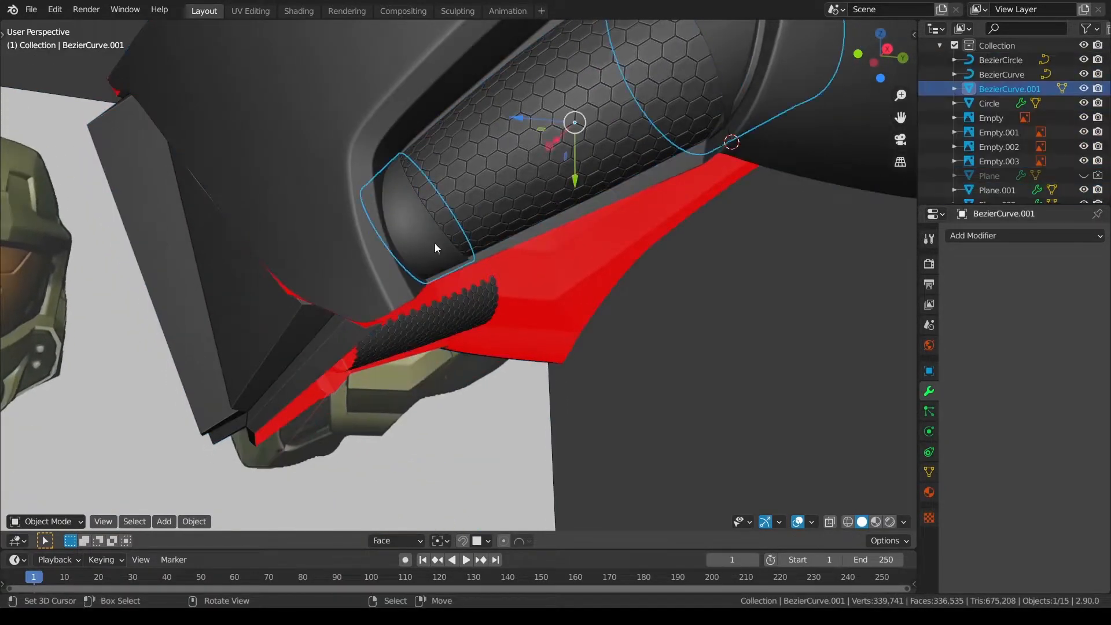
pyautogui.press('Tab')
# Select the narrow-end cap face with its surrounding inset faces and set the transform orientation to Normal.
pyautogui.scroll(4, 432, 248)
pyautogui.rightClick(405, 277)
pyautogui.press('ctrl+KP_Add')
pyautogui.moveTo(506, 315); pyautogui.dragTo(533, 336, button='middle')
pyautogui.click(397, 540)
pyautogui.click(385, 429)
# Rotate the selected narrow-end cap about its normal X axis.
pyautogui.press('r')
pyautogui.rightClick(622, 295)
pyautogui.moveTo(634, 338); pyautogui.dragTo(637, 327, button='middle')
pyautogui.press('r')
pyautogui.press('x')
pyautogui.click(664, 308)
# Reduce the selection to the inner cap face and delete the cap from the narrow-end band.
pyautogui.press('ctrl+KP_Subtract')
pyautogui.press('x')
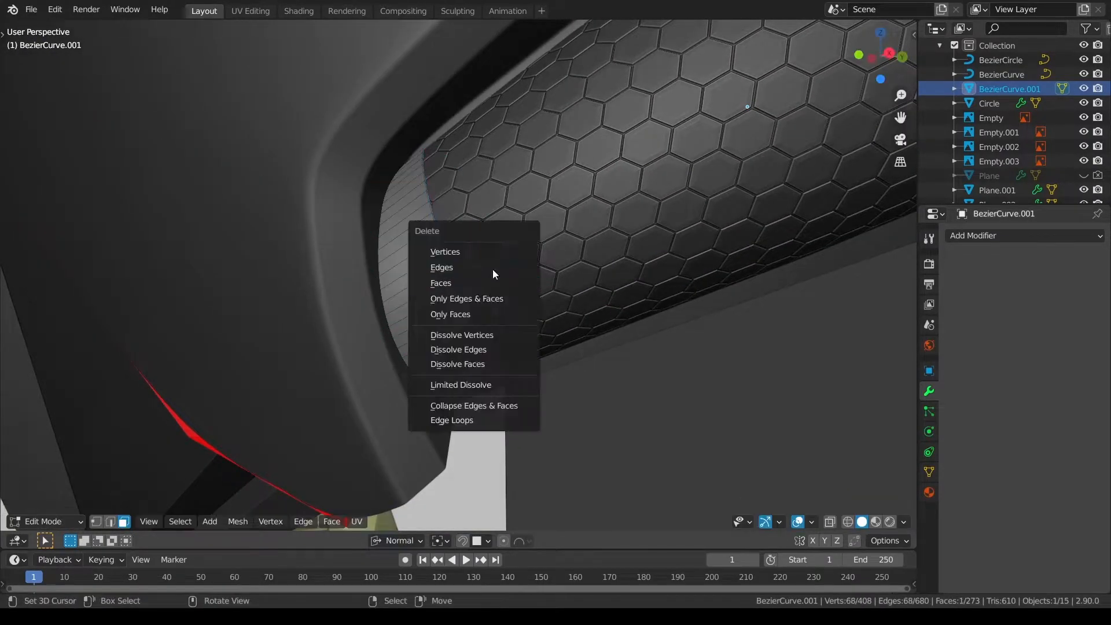
pyautogui.click(502, 284)
# Shear the narrow-end band's inner edge loop by about -0.153 and scale it to fit around the grille.
pyautogui.press('2')
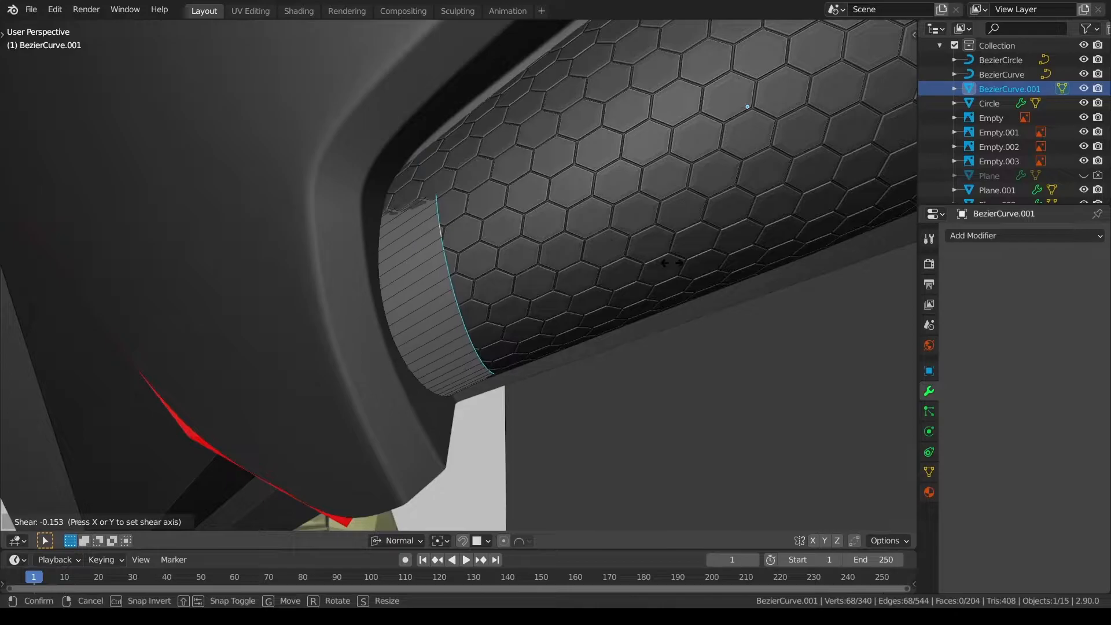
pyautogui.click(674, 263)
pyautogui.press('s')
pyautogui.click(687, 268)
# Move the sheared edge loop along its normal Y axis and try another edge slide on it.
pyautogui.press('g')
pyautogui.press('y')
pyautogui.click(675, 261)
pyautogui.press('g')
pyautogui.press('g')
pyautogui.rightClick(434, 272)
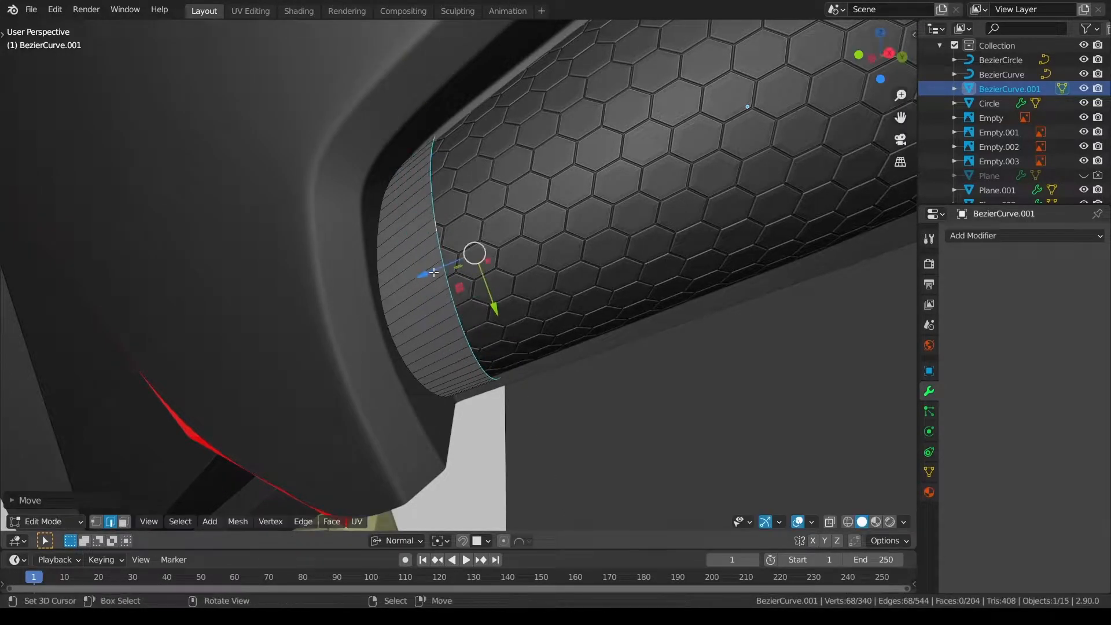
# Move the narrow-end band's inner edge loop along its normal X axis and apply a slight additional shear to it.
pyautogui.moveTo(434, 273); pyautogui.dragTo(470, 275, button='middle')
pyautogui.press('g')
pyautogui.press('x')
pyautogui.click(582, 300)
pyautogui.moveTo(582, 301); pyautogui.dragTo(575, 275, button='middle')
pyautogui.press('F3')
pyautogui.press('Return')
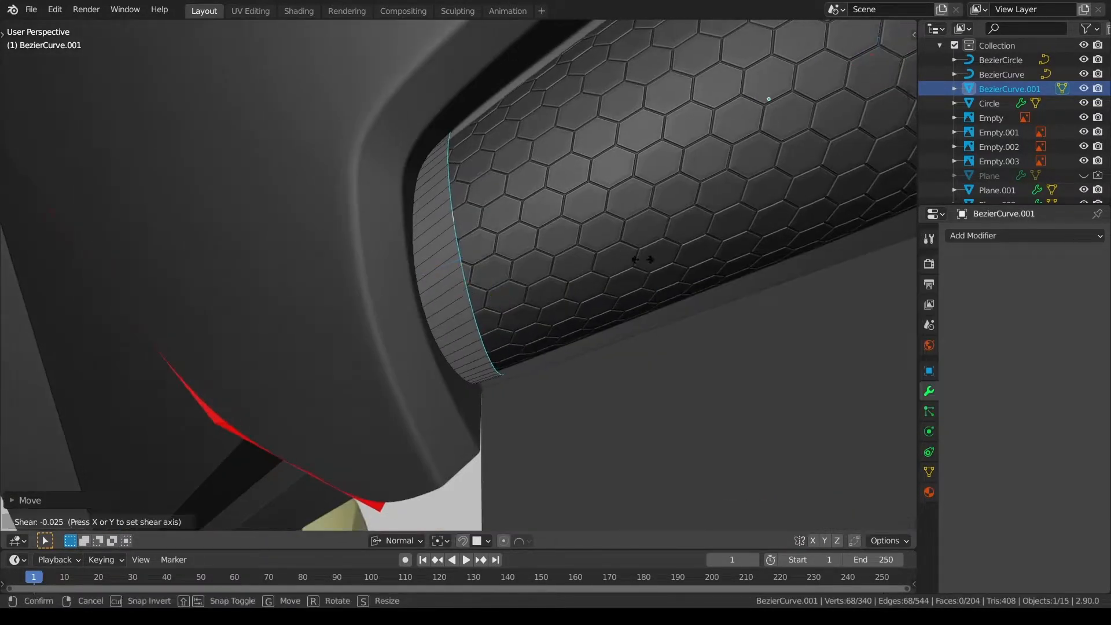
# Create a custom transform orientation named Vertex from the narrow-end inner edge loop and cap the loop with a face.
pyautogui.press('f')
pyautogui.moveTo(448, 272); pyautogui.dragTo(284, 304, button='middle')
pyautogui.hotkey('ctrl', 'z')
pyautogui.click(397, 541)
pyautogui.click(458, 406)
pyautogui.moveTo(382, 324); pyautogui.dragTo(439, 341, button='middle')
pyautogui.press('f')
# Adjust the narrow-end cap's position along the axes of the Vertex orientation so it sits against the grille.
pyautogui.press('g')
pyautogui.press('z')
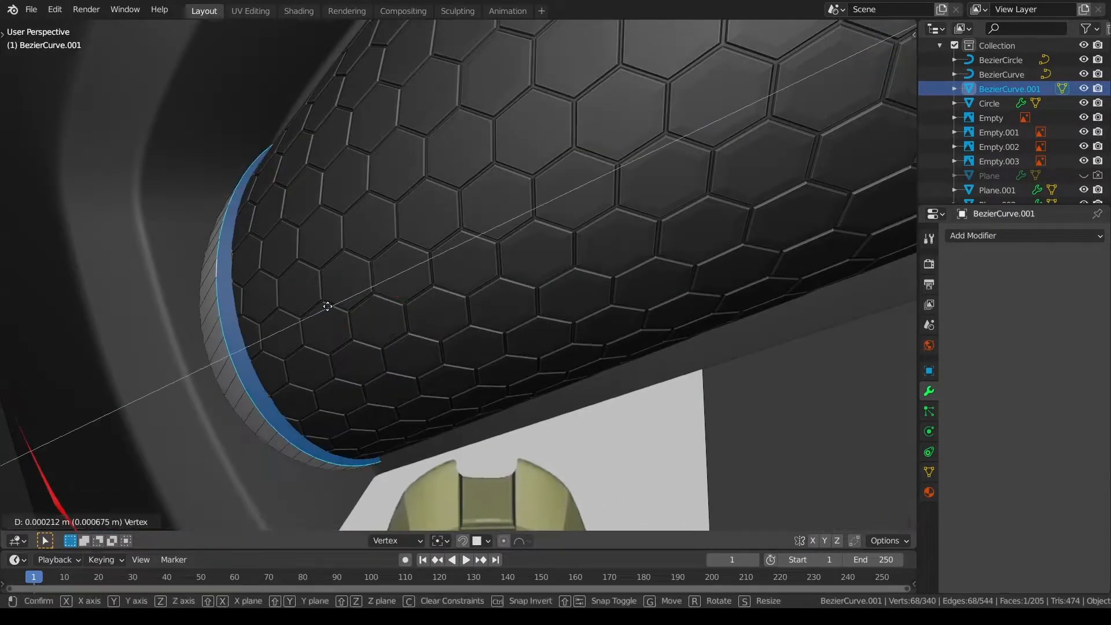
pyautogui.press('g')
pyautogui.press('x')
pyautogui.click(389, 328)
pyautogui.press('g')
pyautogui.press('y')
pyautogui.click(429, 373)
# Scale the narrow-end cap uniformly and then along the Vertex orientation's Y axis to fit around the grille.
pyautogui.press('s')
pyautogui.click(463, 385)
pyautogui.moveTo(462, 385); pyautogui.dragTo(376, 393, button='middle')
pyautogui.press('s')
pyautogui.press('y')
pyautogui.click(506, 375)
# Inset the narrow-end cap face by about 0.003 and select the inner cap face.
pyautogui.click(124, 522)
pyautogui.press('i')
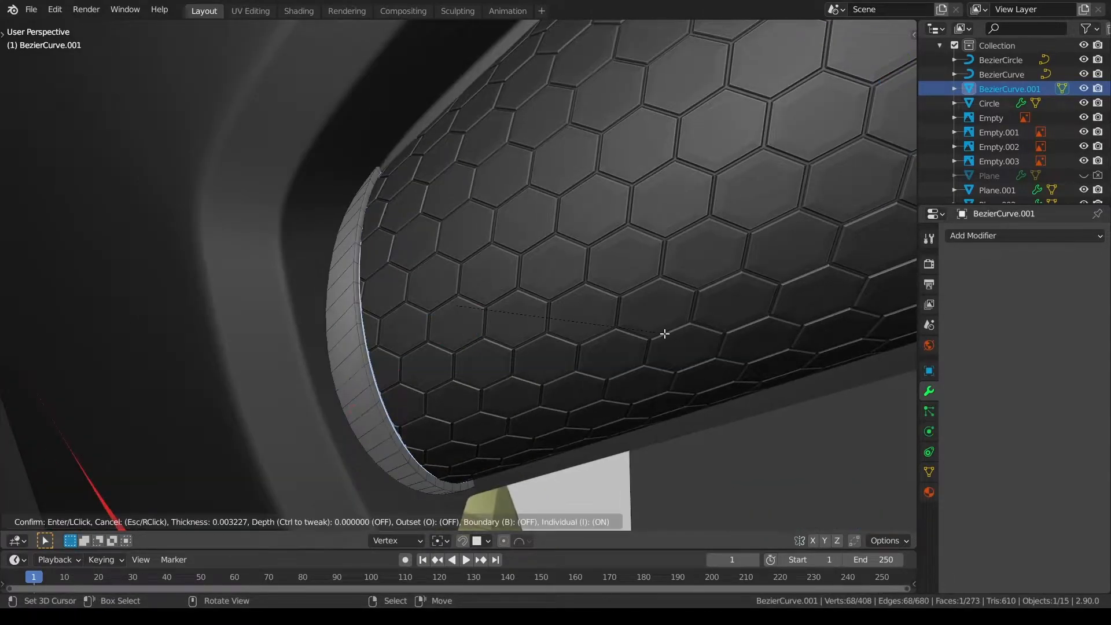
pyautogui.click(660, 334)
pyautogui.hotkey('alt', 'a')
pyautogui.scroll(3, 417, 399)
pyautogui.rightClick(417, 399)
pyautogui.press('i')
pyautogui.rightClick(638, 344)
# Move the narrow-end inner cap along the Y and X axes of the Vertex orientation.
pyautogui.press('g')
pyautogui.press('y')
pyautogui.click(464, 365)
pyautogui.scroll(-2, 466, 365)
pyautogui.moveTo(467, 364); pyautogui.dragTo(520, 391, button='middle')
pyautogui.press('i')
pyautogui.moveTo(586, 361); pyautogui.dragTo(547, 353, button='middle')
pyautogui.press('g')
pyautogui.press('x')
pyautogui.click(412, 298)
# Grow the selection outward from the narrow-end cap and scale it.
pyautogui.press('ctrl+KP_Add')
pyautogui.press('s')
pyautogui.click(479, 394)
# Edge-slide the selected edge loop at the narrow-end band, deselect everything and leave mesh editing.
pyautogui.keyDown('alt'); pyautogui.click(222, 354); pyautogui.keyUp('alt')
pyautogui.moveTo(191, 405); pyautogui.dragTo(246, 405, button='middle')
pyautogui.keyDown('shift'); pyautogui.moveTo(246, 405); pyautogui.dragTo(457, 373, button='middle'); pyautogui.keyUp('shift')
pyautogui.press('g')
pyautogui.press('g')
pyautogui.click(653, 345)
pyautogui.hotkey('alt', 'a')
pyautogui.press('Tab')
pyautogui.scroll(-5, 530, 326)
pyautogui.keyDown('shift'); pyautogui.moveTo(530, 326); pyautogui.dragTo(419, 399, button='middle'); pyautogui.keyUp('shift')
# Shear the wide-end band's inner edge loop by about -0.32 in the Normal orientation.
pyautogui.press('Tab')
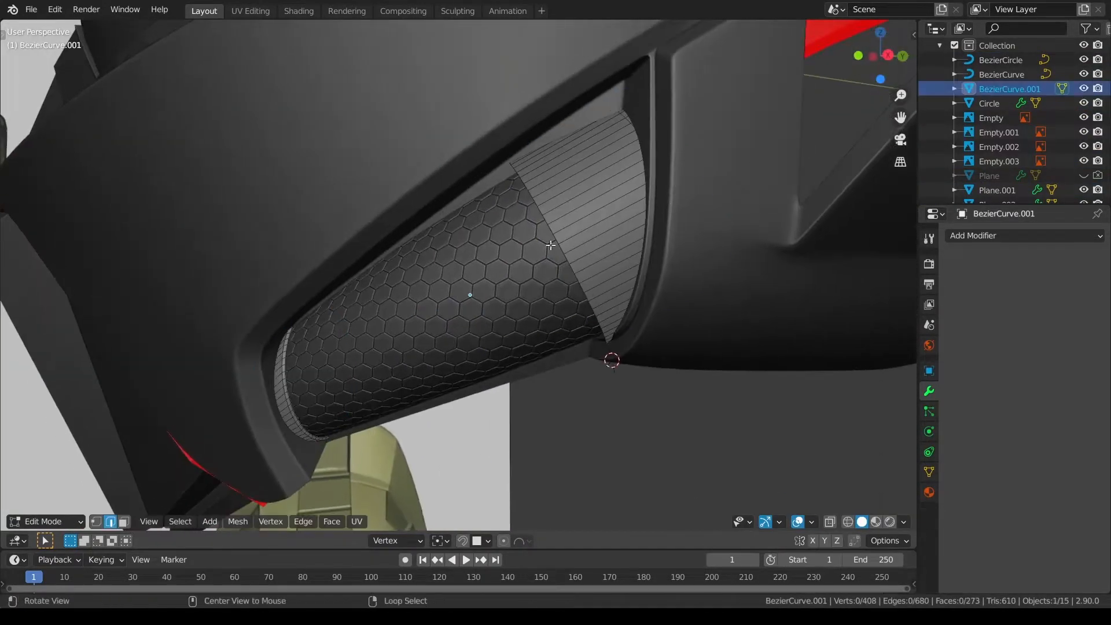
pyautogui.keyDown('shift'); pyautogui.moveTo(682, 276); pyautogui.dragTo(613, 306, button='middle'); pyautogui.keyUp('shift')
pyautogui.press('F3')
pyautogui.write('shear')
pyautogui.press('Return')
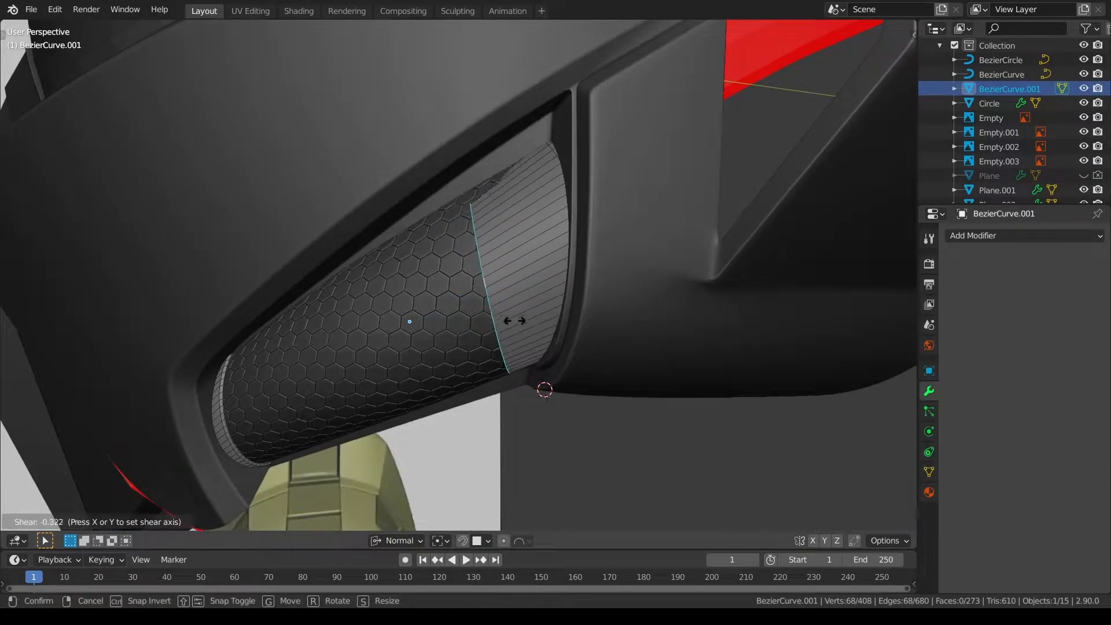
# Scale and move the sheared wide-end loop to fit around the grille, and dissolve the surplus edge loop.
pyautogui.press('s')
pyautogui.click(722, 258)
pyautogui.press('g')
pyautogui.click(707, 268)
pyautogui.moveTo(707, 268); pyautogui.dragTo(669, 259, button='middle')
pyautogui.press('s')
pyautogui.click(803, 291)
pyautogui.hotkey('ctrl', 'x')
pyautogui.hotkey('ctrl', 'z')
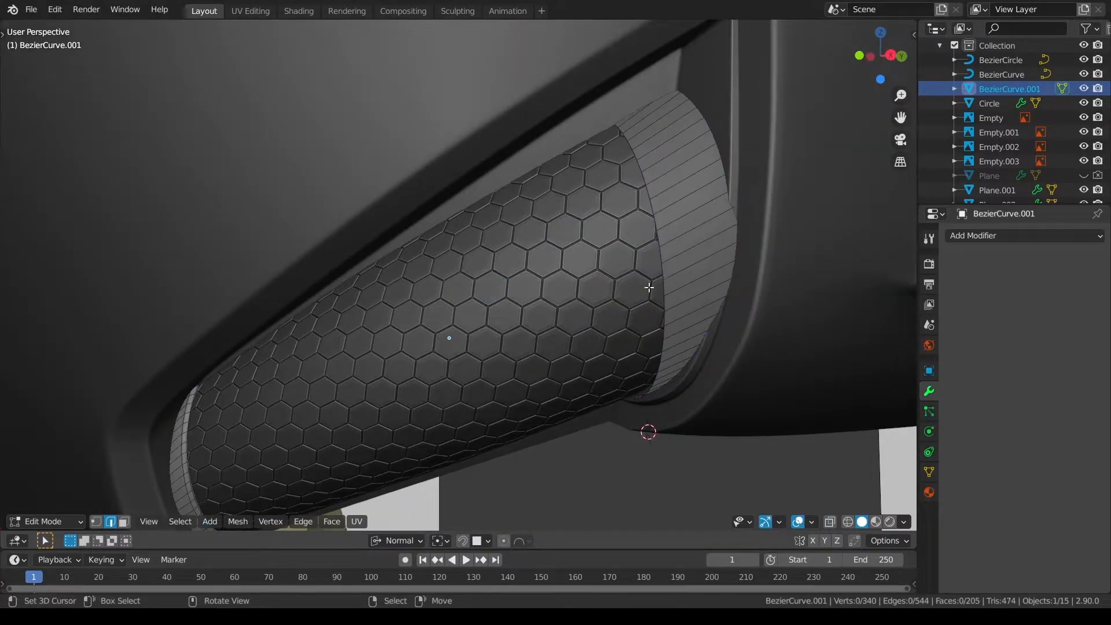
# Try to move the wide-end band's edge loop along X and scale it along the Y and Z axes.
pyautogui.keyDown('alt'); pyautogui.rightClick(727, 272); pyautogui.keyUp('alt')
pyautogui.press('g')
pyautogui.press('x')
pyautogui.click(839, 243)
pyautogui.press('s')
pyautogui.press('y')
pyautogui.rightClick(855, 255)
pyautogui.hotkey('ctrl', 'z')
pyautogui.press('s')
pyautogui.press('z')
pyautogui.rightClick(822, 278)
# Reposition the wide-end band's edge loop and check its fit in wireframe shading.
pyautogui.press('g')
pyautogui.click(747, 278)
pyautogui.hotkey('shift', 'z')
pyautogui.hotkey('shift', 'z')
# Edit the helmet shell mesh and select the strip of narrow faces along the recess rim at the wide end.
pyautogui.press('Tab')
pyautogui.rightClick(755, 296)
pyautogui.press('Tab')
pyautogui.moveTo(621, 437); pyautogui.dragTo(625, 335, button='middle')
pyautogui.keyDown('shift'); pyautogui.rightClick(657, 260); pyautogui.keyUp('shift')
pyautogui.keyDown('ctrl'); pyautogui.rightClick(566, 354); pyautogui.keyUp('ctrl')
pyautogui.hotkey('shift', 'z')
pyautogui.moveTo(565, 355); pyautogui.dragTo(627, 307, button='middle')
pyautogui.keyDown('shift'); pyautogui.rightClick(551, 394); pyautogui.keyUp('shift')
pyautogui.hotkey('shift', 'z')
# Create a Face transform orientation from a rim face and move the selected rim strip about 0.003 m along it.
pyautogui.rightClick(618, 171)
pyautogui.click(409, 542)
pyautogui.click(459, 441)
pyautogui.hotkey('ctrl', 'z')
pyautogui.hotkey('ctrl', 'z')
pyautogui.moveTo(682, 201); pyautogui.dragTo(691, 200)
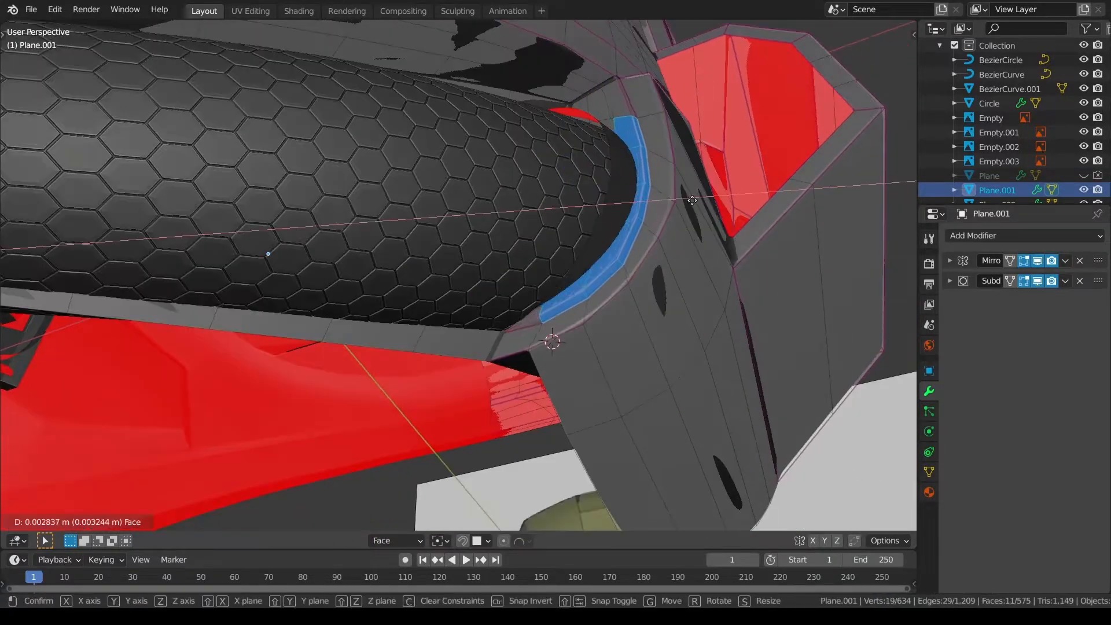
pyautogui.press('Tab')
# Edit the band mesh, select the wide-end band's inner edge loop and move it along one normal axis.
pyautogui.moveTo(699, 214); pyautogui.dragTo(694, 260, button='middle')
pyautogui.rightClick(543, 327)
pyautogui.press('Tab')
pyautogui.press('2')
pyautogui.keyDown('alt'); pyautogui.rightClick(614, 301); pyautogui.keyUp('alt')
pyautogui.moveTo(622, 324); pyautogui.dragTo(514, 242, button='middle')
pyautogui.moveTo(399, 239); pyautogui.dragTo(419, 236)
pyautogui.moveTo(419, 236); pyautogui.dragTo(583, 171, button='middle')
# Cap the wide-end inner loop with a face, nudge it and scale it by 1.0252 along its normal X axis.
pyautogui.press('f')
pyautogui.moveTo(583, 172); pyautogui.dragTo(570, 177)
pyautogui.press('s')
pyautogui.press('x')
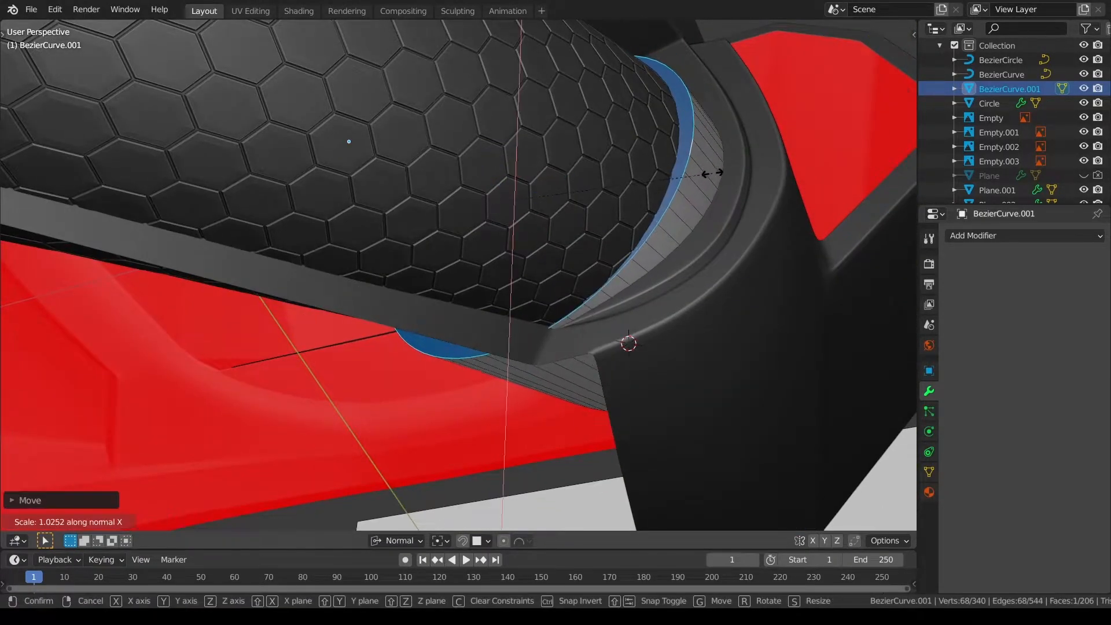
pyautogui.click(712, 174)
# Shift the wide-end cap along its normal axes to seat it between the grille and the recess rim.
pyautogui.moveTo(709, 175); pyautogui.dragTo(665, 215, button='middle')
pyautogui.scroll(-3, 492, 278)
pyautogui.press('Tab')
pyautogui.rightClick(266, 338)
pyautogui.rightClick(265, 338)
pyautogui.press('Tab')
pyautogui.moveTo(498, 215); pyautogui.dragTo(502, 226)
pyautogui.moveTo(502, 226); pyautogui.dragTo(676, 274, button='middle')
pyautogui.moveTo(596, 272); pyautogui.dragTo(602, 270)
pyautogui.moveTo(602, 269); pyautogui.dragTo(637, 249, button='middle')
# Scale the wide-end cap along its normal X axis, nudge it once more and scale it uniformly.
pyautogui.press('Tab')
pyautogui.rightClick(624, 254)
pyautogui.press('Tab')
pyautogui.moveTo(670, 302); pyautogui.dragTo(601, 347, button='middle')
pyautogui.press('s')
pyautogui.press('x')
pyautogui.click(612, 332)
pyautogui.moveTo(493, 372); pyautogui.dragTo(495, 364)
pyautogui.moveTo(531, 363); pyautogui.dragTo(697, 298, button='middle')
pyautogui.press('s')
pyautogui.click(692, 298)
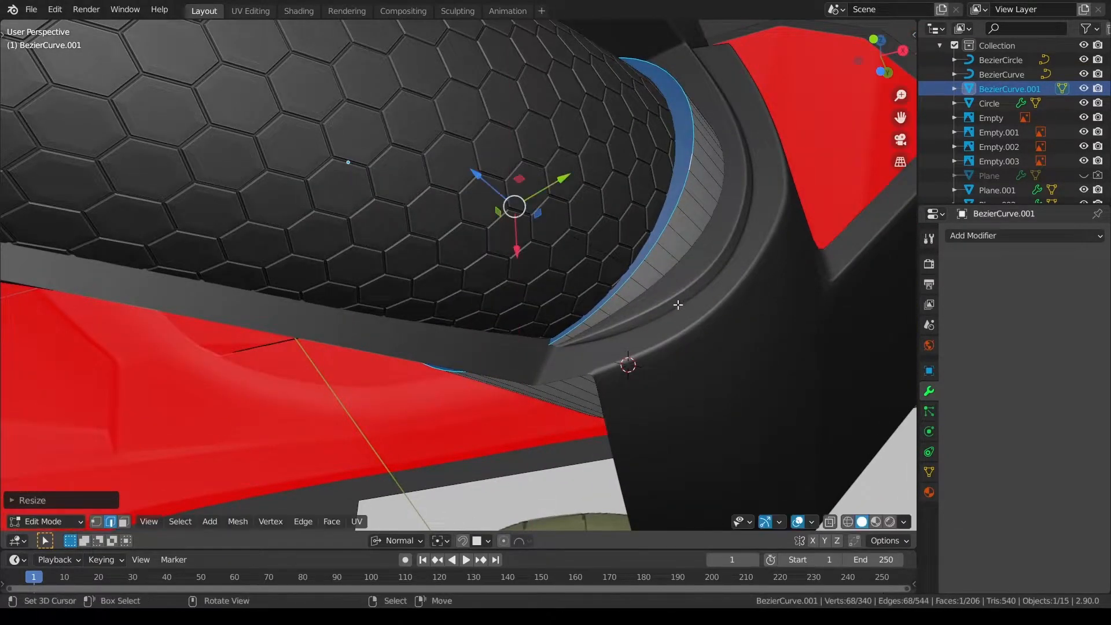
# Edit the helmet shell mesh and nudge the small face at the recess rim's lower corner along its normal Y axis.
pyautogui.press('Tab')
pyautogui.click(633, 321)
pyautogui.press('Tab')
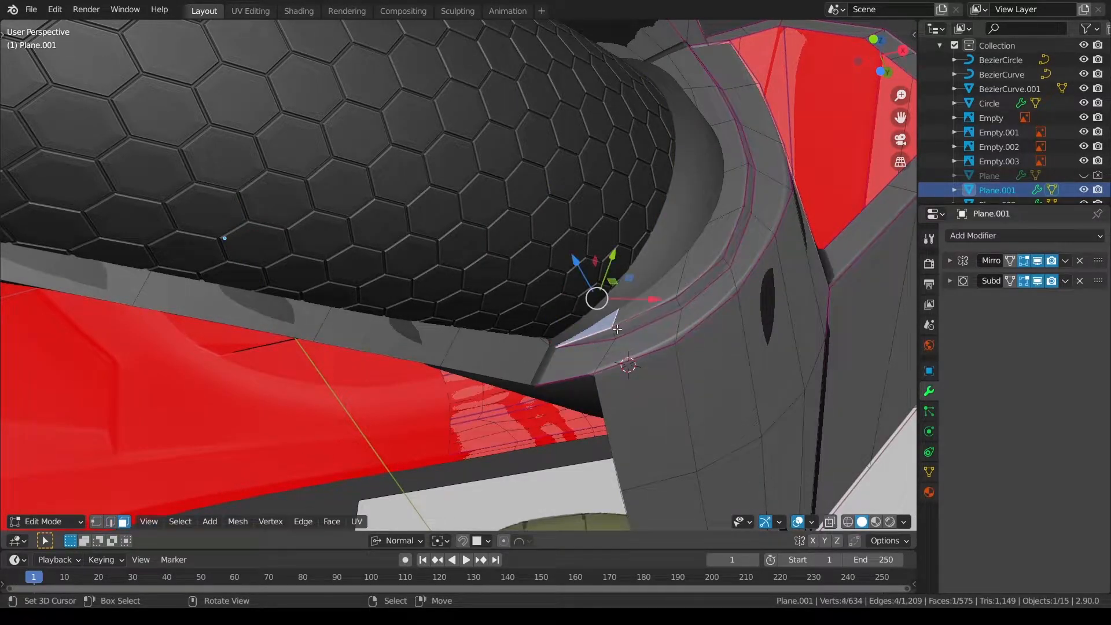
pyautogui.click(404, 540)
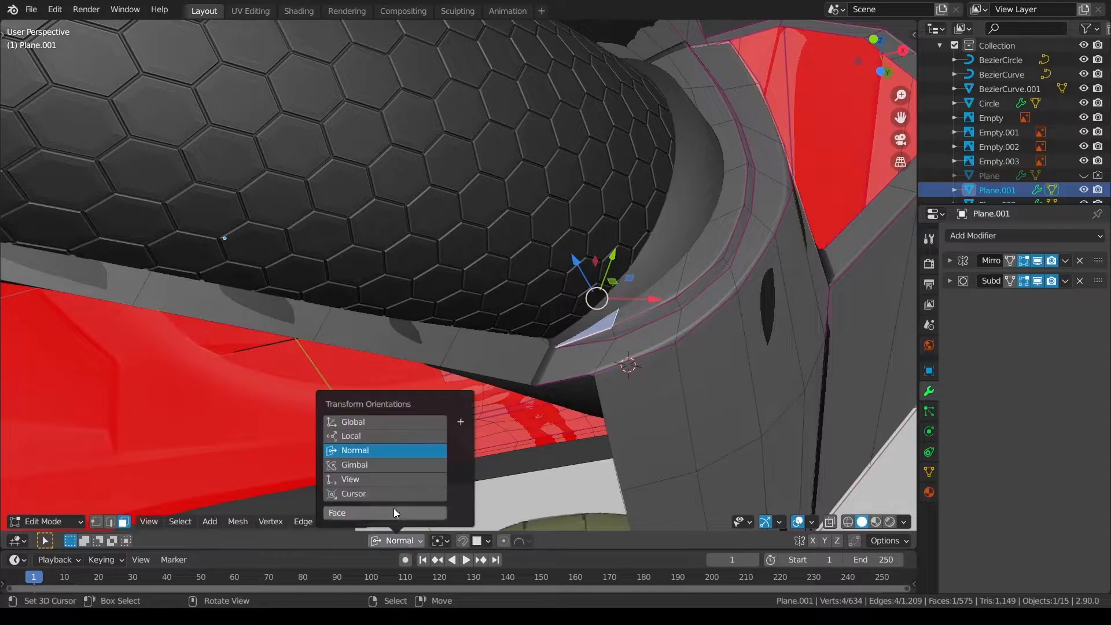
pyautogui.moveTo(613, 255); pyautogui.dragTo(611, 259)
# Create a custom Face transform orientation from the normal of the rim face just above the recess corner.
pyautogui.keyDown('shift'); pyautogui.click(605, 335); pyautogui.keyUp('shift')
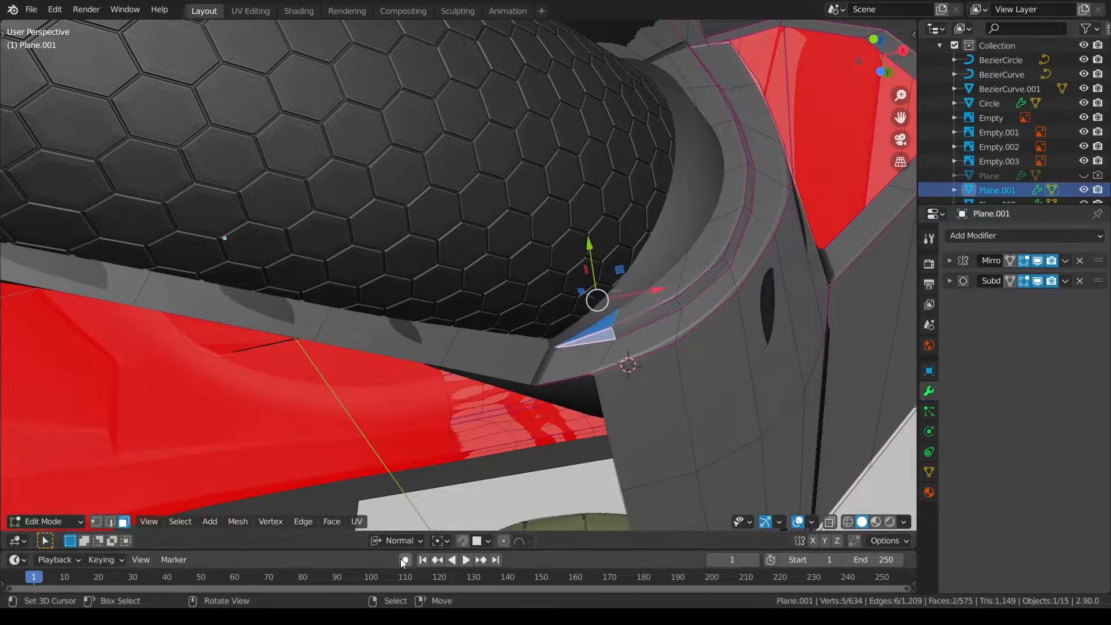
pyautogui.click(405, 540)
pyautogui.click(403, 516)
pyautogui.moveTo(645, 389); pyautogui.dragTo(445, 483, button='middle')
pyautogui.click(415, 541)
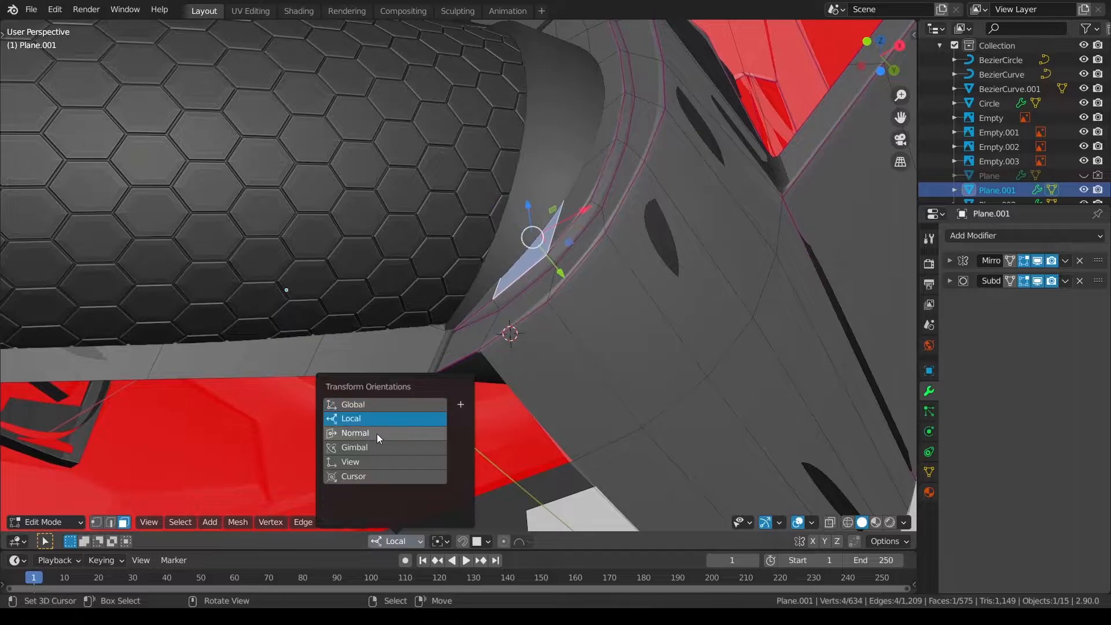
pyautogui.click(377, 433)
pyautogui.click(415, 542)
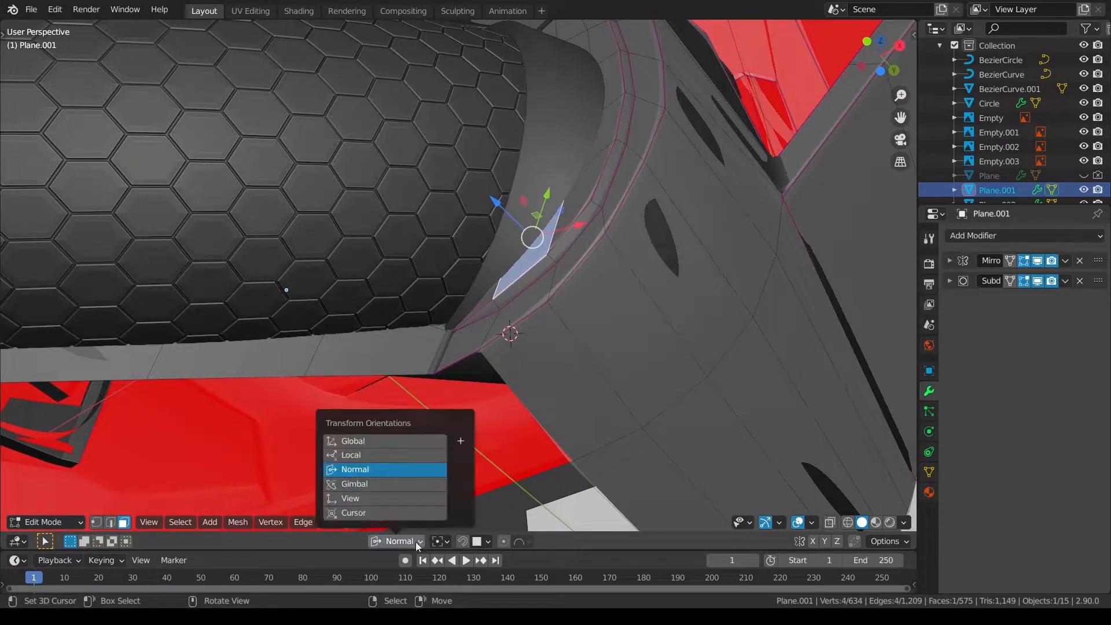
pyautogui.click(461, 441)
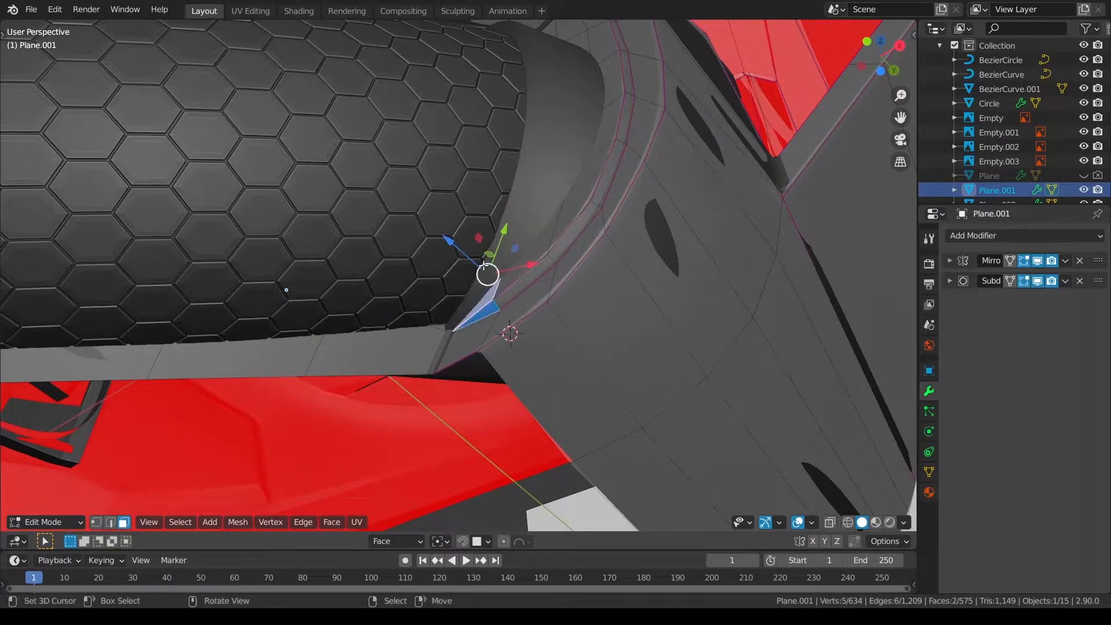
# Switch the helmet shell to edge selection, clear its selected rim faces and leave Edit Mode.
pyautogui.moveTo(503, 231); pyautogui.dragTo(576, 286, button='middle')
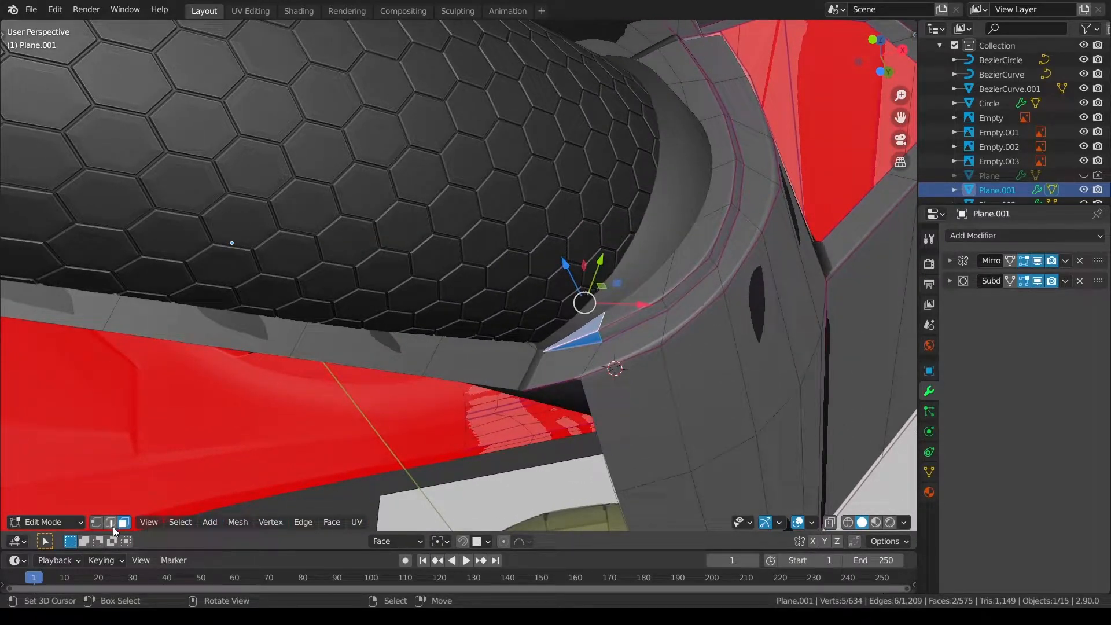
pyautogui.moveTo(580, 263); pyautogui.dragTo(574, 270)
pyautogui.press('a')
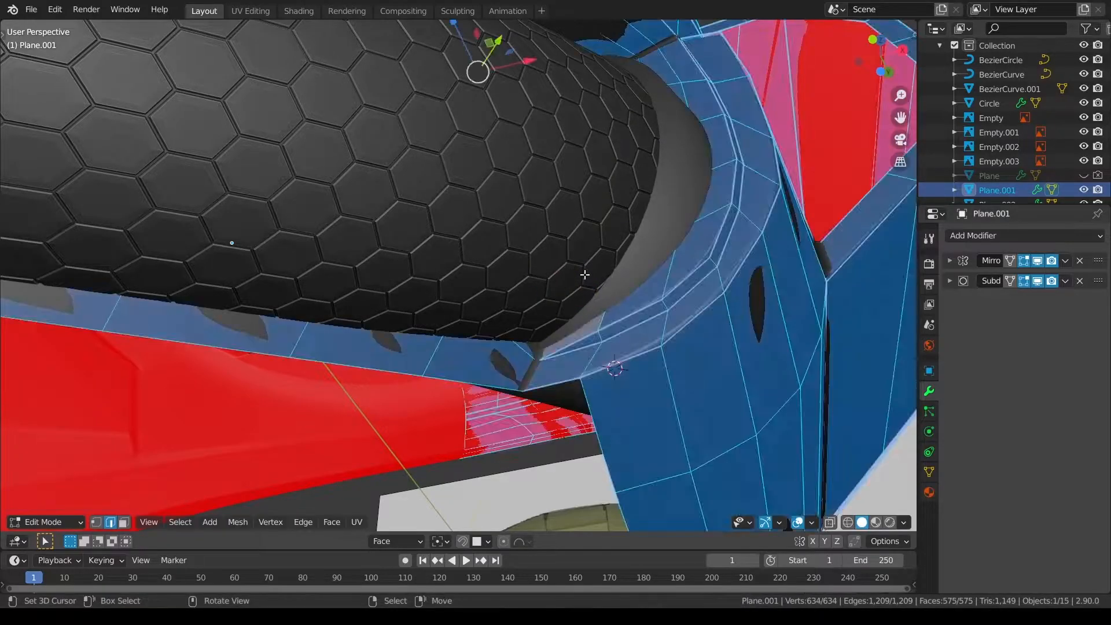
pyautogui.press('a')
pyautogui.press('Tab')
# Open the wide-end band's mesh for editing and select the face closing its grille-side edge loop.
pyautogui.press('a')
pyautogui.press('a')
pyautogui.rightClick(632, 318)
pyautogui.press('Tab')
pyautogui.press('a')
pyautogui.hotkey('alt', 'a')
pyautogui.moveTo(603, 372)
pyautogui.mouseDown(button='middle')
pyautogui.moveTo(613, 434)
pyautogui.moveTo(618, 365)
pyautogui.mouseUp(button='middle')
pyautogui.hotkey('ctrl', 'Tab')
pyautogui.press('a')
pyautogui.press('a')
pyautogui.moveTo(666, 394); pyautogui.dragTo(667, 433, button='middle')
pyautogui.rightClick(641, 347)
pyautogui.press('Tab')
pyautogui.moveTo(726, 306); pyautogui.dragTo(770, 268, button='middle')
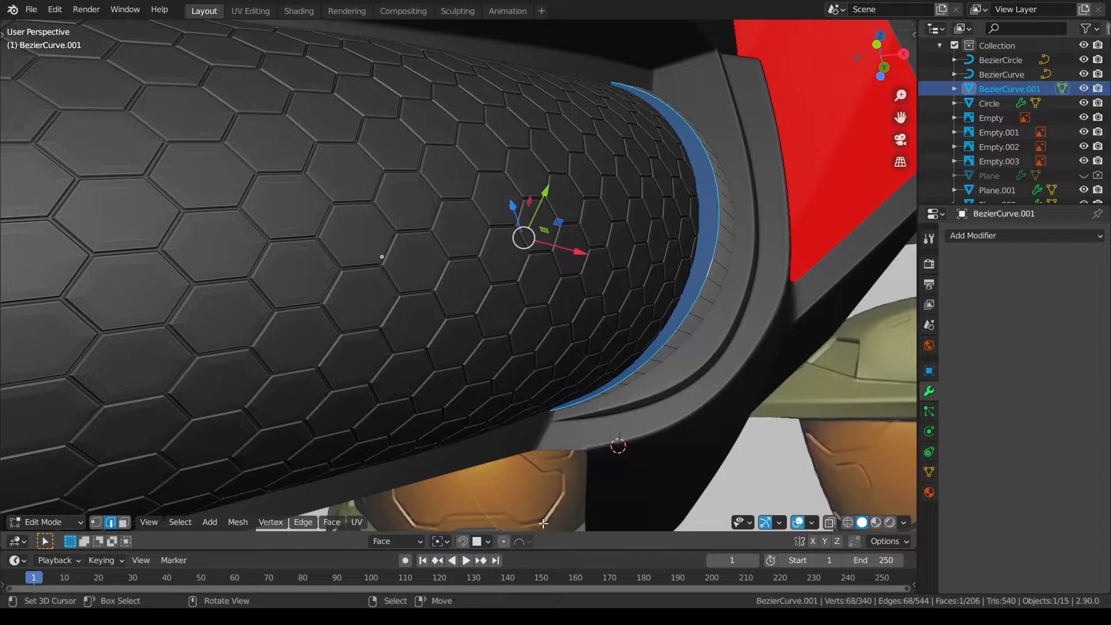
# Delete the band's closing face, create a custom Vertex orientation from the bare edge loop and fill the loop again.
pyautogui.click(395, 541)
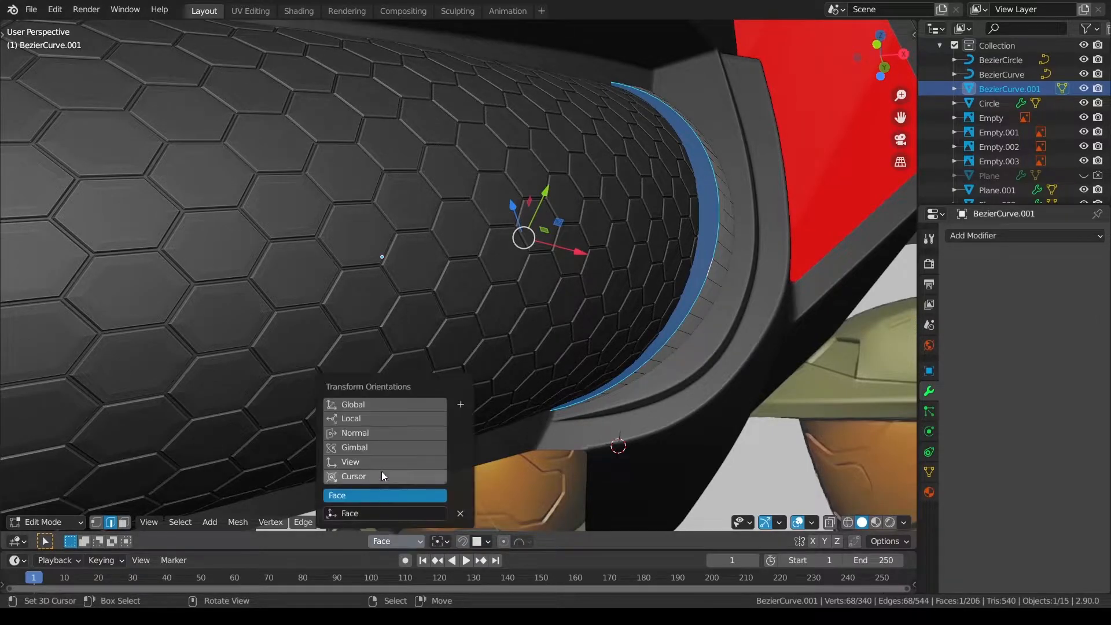
pyautogui.click(370, 434)
pyautogui.press('x')
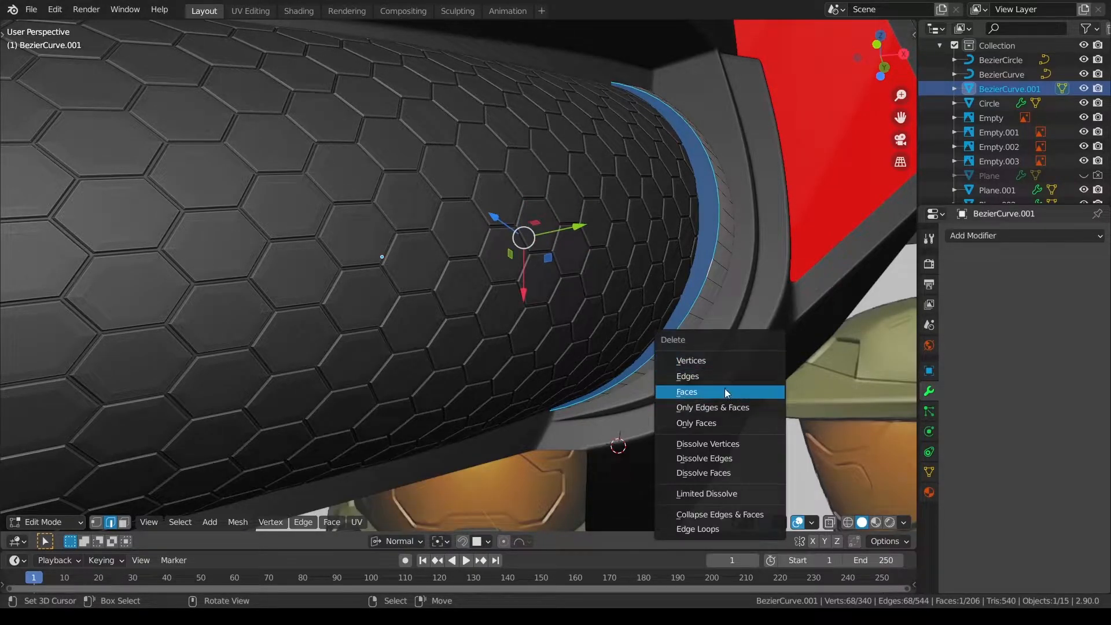
pyautogui.click(727, 393)
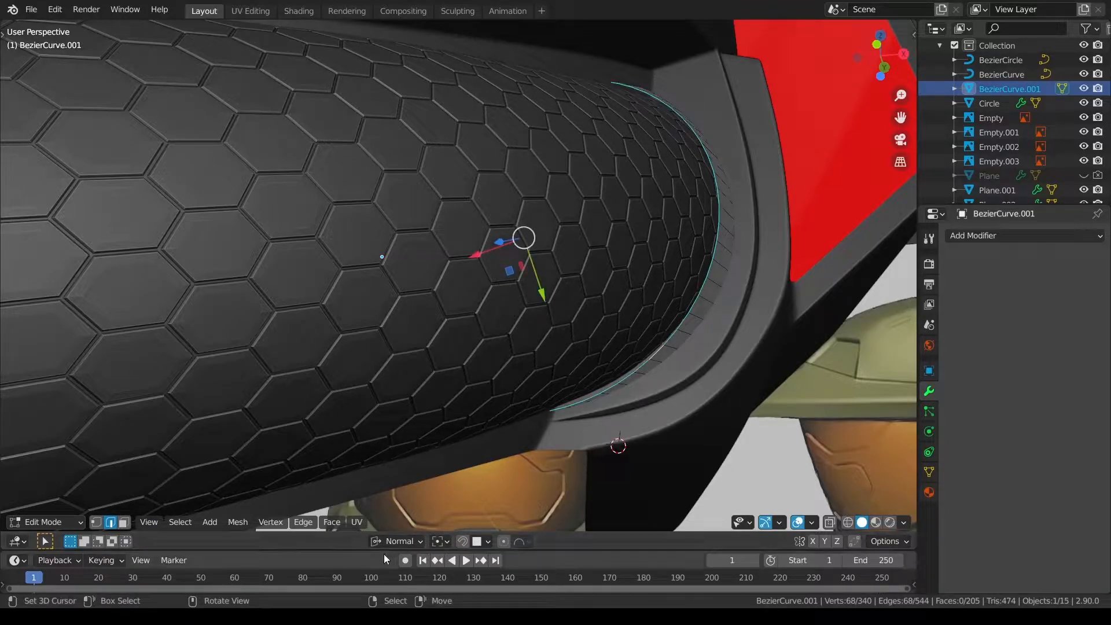
pyautogui.click(396, 541)
pyautogui.click(459, 424)
pyautogui.press('f')
# Flatten the band's closing face by scaling it to 0 along the X axis.
pyautogui.moveTo(608, 333)
pyautogui.mouseDown(button='middle')
pyautogui.moveTo(611, 350)
pyautogui.moveTo(625, 341)
pyautogui.mouseUp(button='middle')
pyautogui.press('s')
pyautogui.rightClick(834, 255)
pyautogui.moveTo(585, 258); pyautogui.dragTo(580, 258)
pyautogui.moveTo(763, 280); pyautogui.dragTo(769, 305, button='middle')
pyautogui.click(397, 541)
pyautogui.click(398, 514)
pyautogui.press('s')
pyautogui.press('x')
pyautogui.press('0')
pyautogui.press('Return')
# Scale the band's closing face along the Y axis and nudge it slightly.
pyautogui.press('s')
pyautogui.press('y')
pyautogui.click(766, 317)
pyautogui.moveTo(574, 296); pyautogui.dragTo(574, 292)
pyautogui.moveTo(575, 293); pyautogui.dragTo(598, 316, button='middle')
# Delete the band's closing face while keeping its edge loop, and set the transform orientation to Normal.
pyautogui.press('i')
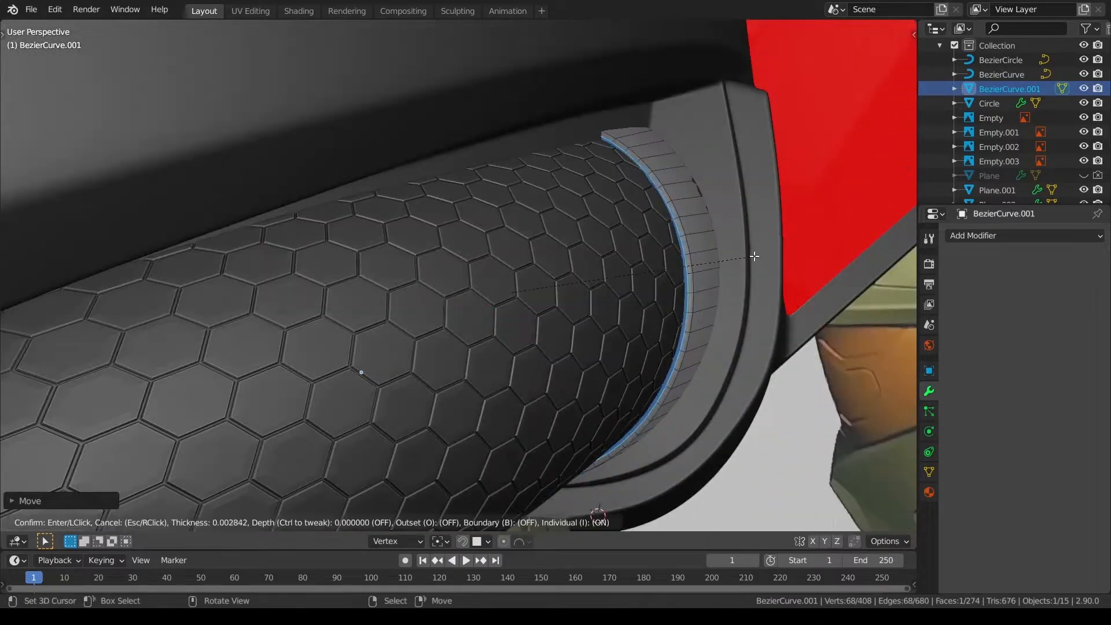
pyautogui.press('Escape')
pyautogui.moveTo(752, 256); pyautogui.dragTo(490, 293, button='middle')
pyautogui.press('x')
pyautogui.click(616, 293)
pyautogui.click(595, 351)
pyautogui.click(396, 541)
pyautogui.click(353, 433)
# Move the band's open grille-side loop along the Z axis and scale it uniformly.
pyautogui.moveTo(424, 405); pyautogui.dragTo(484, 278, button='middle')
pyautogui.hotkey('shift', 'z')
pyautogui.hotkey('shift', 'z')
pyautogui.press('g')
pyautogui.press('z')
pyautogui.click(485, 352)
pyautogui.moveTo(485, 352); pyautogui.dragTo(554, 280, button='middle')
pyautogui.press('s')
pyautogui.click(581, 264)
# Nudge the band's open loop once more and shift it further along the Z axis towards the grille's end.
pyautogui.press('g')
pyautogui.press('g')
pyautogui.rightClick(561, 275)
pyautogui.moveTo(333, 330); pyautogui.dragTo(340, 326)
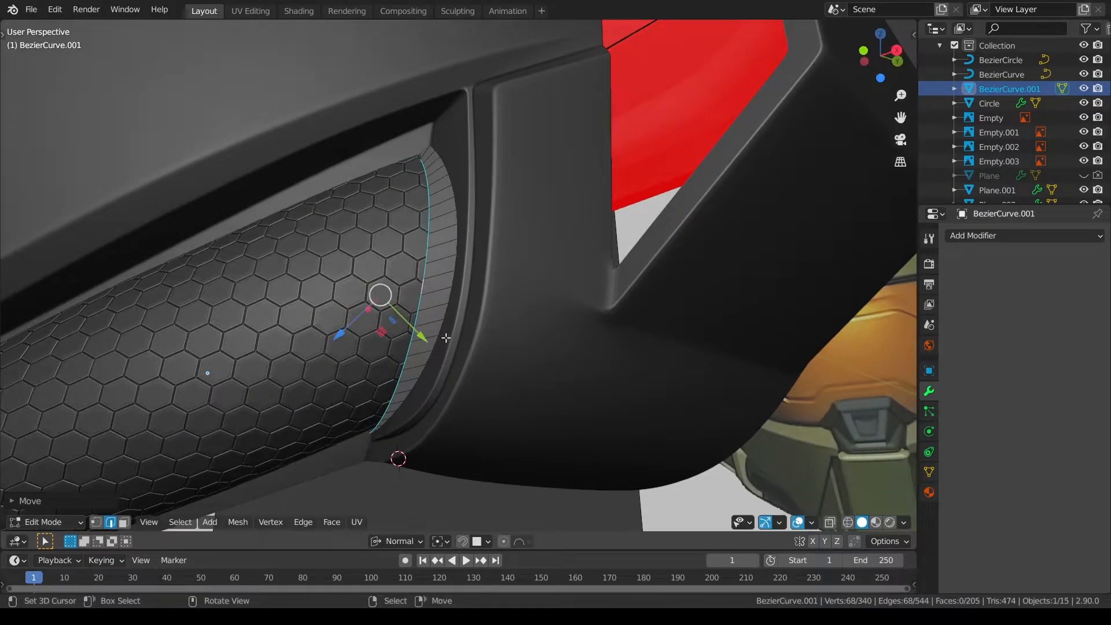
pyautogui.press('g')
pyautogui.press('z')
pyautogui.click(487, 336)
pyautogui.moveTo(487, 336); pyautogui.dragTo(555, 347, button='middle')
# Try creating a custom orientation from the open loop, filling the loop and moving the face along the Z axis.
pyautogui.click(397, 541)
pyautogui.click(453, 465)
pyautogui.press('f')
pyautogui.moveTo(752, 358); pyautogui.dragTo(492, 272, button='middle')
pyautogui.press('g')
pyautogui.press('z')
pyautogui.click(566, 200)
# Undo the last edits to the band's grille-side loop.
pyautogui.click(397, 541)
pyautogui.hotkey('ctrl', 'z')
pyautogui.hotkey('ctrl', 'z')
pyautogui.hotkey('ctrl', 'z')
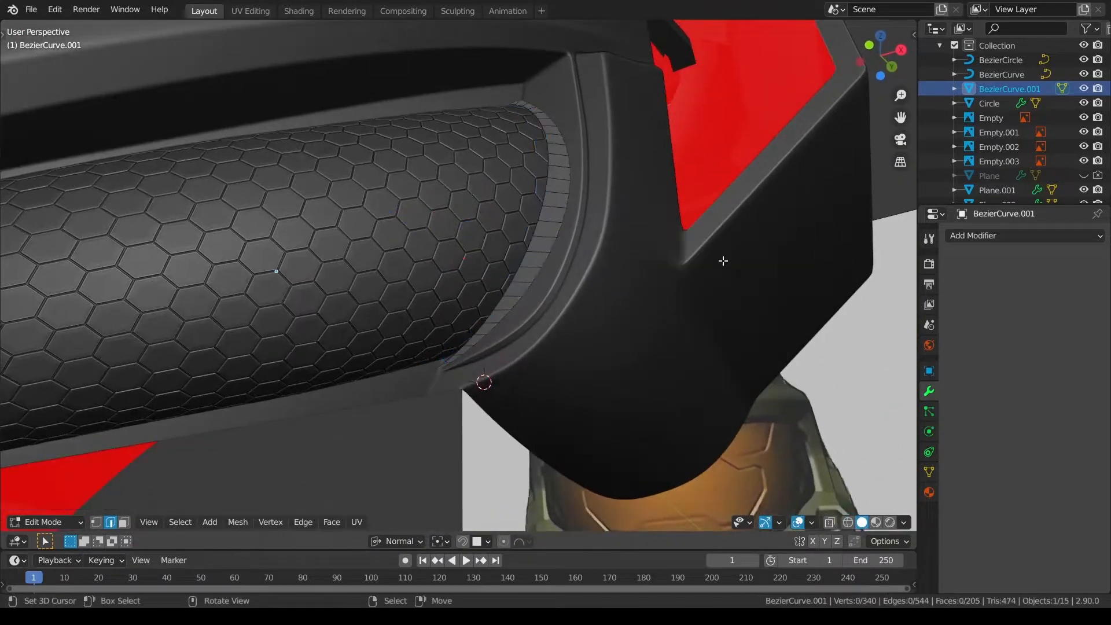
# Reselect the band's grille-side loop, create a custom Vertex orientation from it and fill it with a face.
pyautogui.moveTo(752, 253); pyautogui.dragTo(572, 300, button='middle')
pyautogui.keyDown('alt'); pyautogui.rightClick(645, 355); pyautogui.keyUp('alt')
pyautogui.click(397, 541)
pyautogui.click(451, 454)
pyautogui.press('f')
# Move the band's closing face along the custom Vertex Z axis and scale it along the same axis.
pyautogui.press('g')
pyautogui.press('z')
pyautogui.press('z')
pyautogui.click(625, 338)
pyautogui.press('s')
pyautogui.moveTo(625, 339); pyautogui.dragTo(729, 327, button='middle')
pyautogui.rightClick(693, 263)
pyautogui.press('s')
pyautogui.press('z')
pyautogui.press('z')
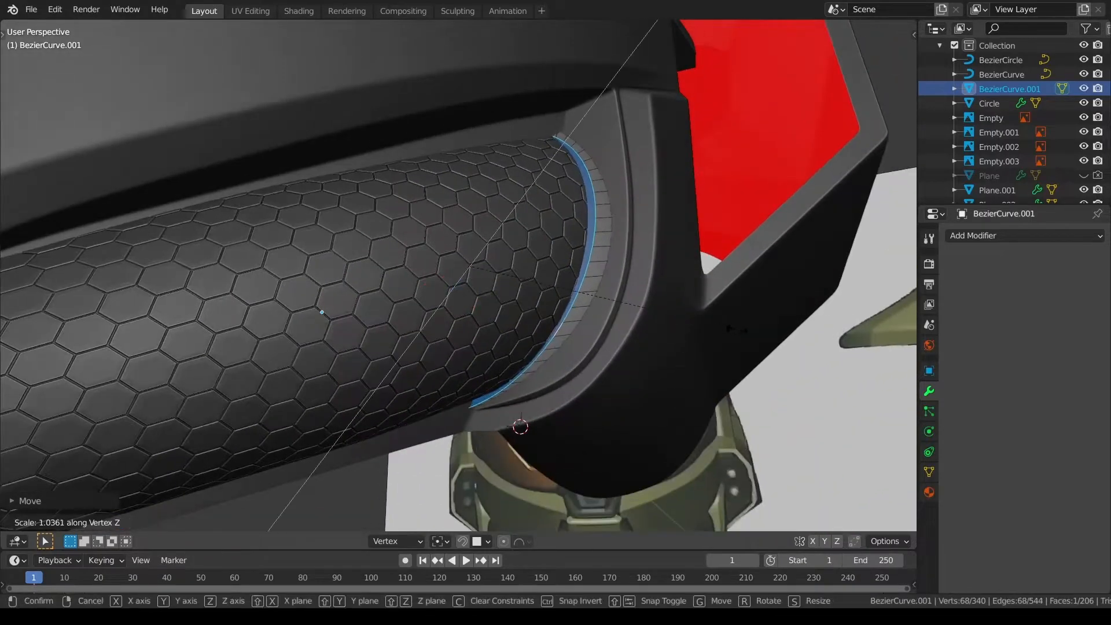
pyautogui.click(633, 292)
pyautogui.moveTo(633, 292)
pyautogui.mouseDown(button='middle')
pyautogui.moveTo(613, 310)
pyautogui.moveTo(622, 304)
pyautogui.mouseUp(button='middle')
# Shift the band's closing face along the custom Vertex Z and X axes to follow the grille's edge.
pyautogui.press('g')
pyautogui.press('z')
pyautogui.press('z')
pyautogui.click(578, 321)
pyautogui.press('g')
pyautogui.press('x')
pyautogui.press('x')
pyautogui.click(520, 292)
pyautogui.moveTo(521, 292); pyautogui.dragTo(627, 234, button='middle')
# Edit the grille's curve with the Global orientation and shift its end point along the Z axis in two moves.
pyautogui.press('Tab')
pyautogui.rightClick(715, 288)
pyautogui.press('Tab')
pyautogui.click(396, 541)
pyautogui.click(373, 405)
pyautogui.press('g')
pyautogui.press('z')
pyautogui.click(564, 289)
pyautogui.press('g')
pyautogui.press('z')
pyautogui.click(636, 284)
# Reopen the grille's curve for editing and readjust its wide-end control point along the global Z axis.
pyautogui.press('Tab')
pyautogui.rightClick(640, 298)
pyautogui.moveTo(640, 297); pyautogui.dragTo(602, 299, button='middle')
pyautogui.rightClick(685, 308)
pyautogui.rightClick(686, 309)
pyautogui.press('Tab')
pyautogui.moveTo(687, 309); pyautogui.dragTo(627, 282, button='middle')
pyautogui.press('g')
pyautogui.press('z')
pyautogui.click(619, 241)
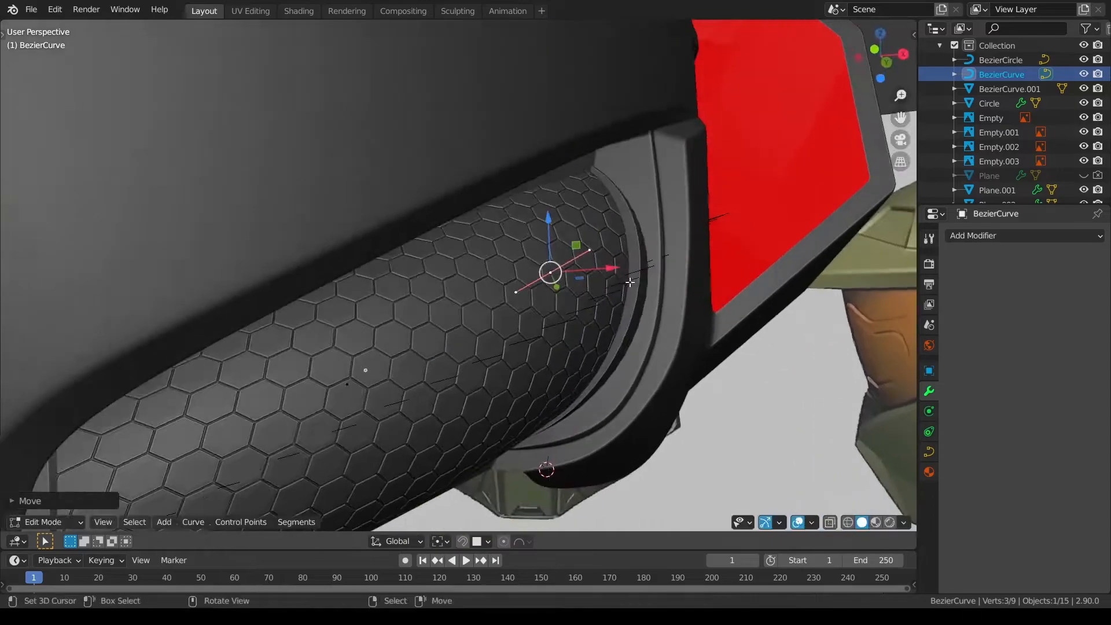
pyautogui.moveTo(776, 297); pyautogui.dragTo(614, 262, button='middle')
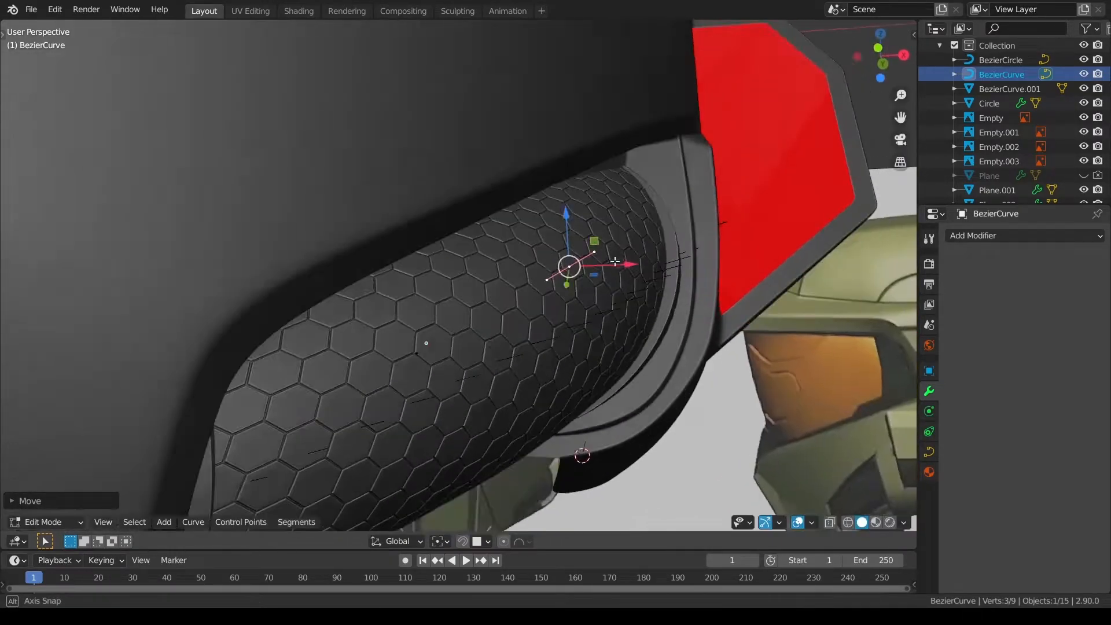
pyautogui.moveTo(793, 279); pyautogui.dragTo(606, 253, button='middle')
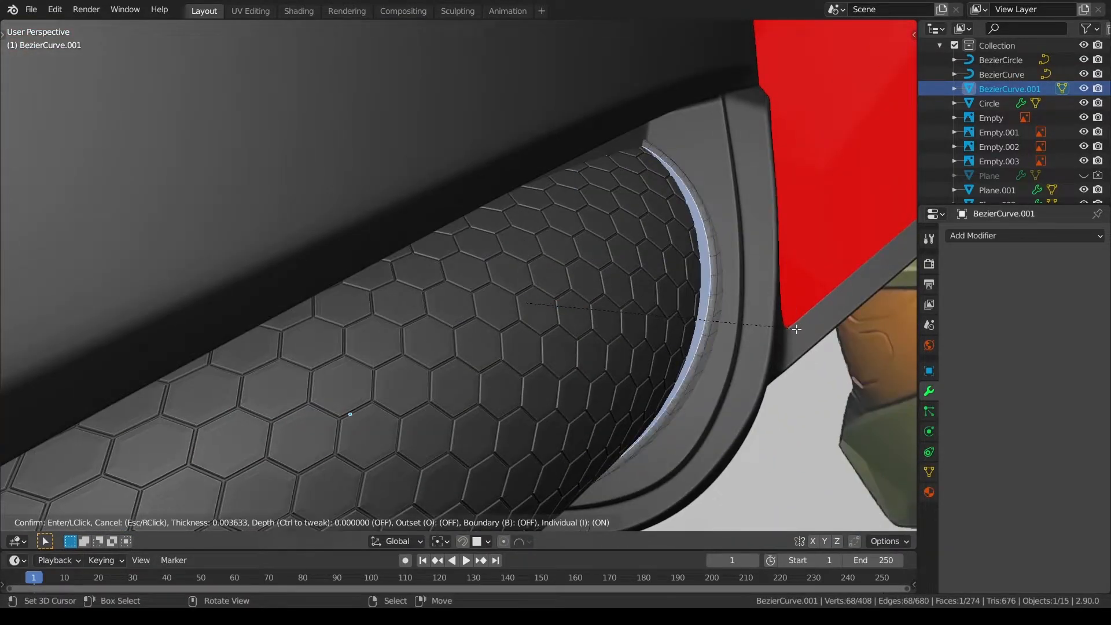
# Set the transform orientation to Normal and inset the wide-end band's closing face by a thin margin.
pyautogui.press('Return')
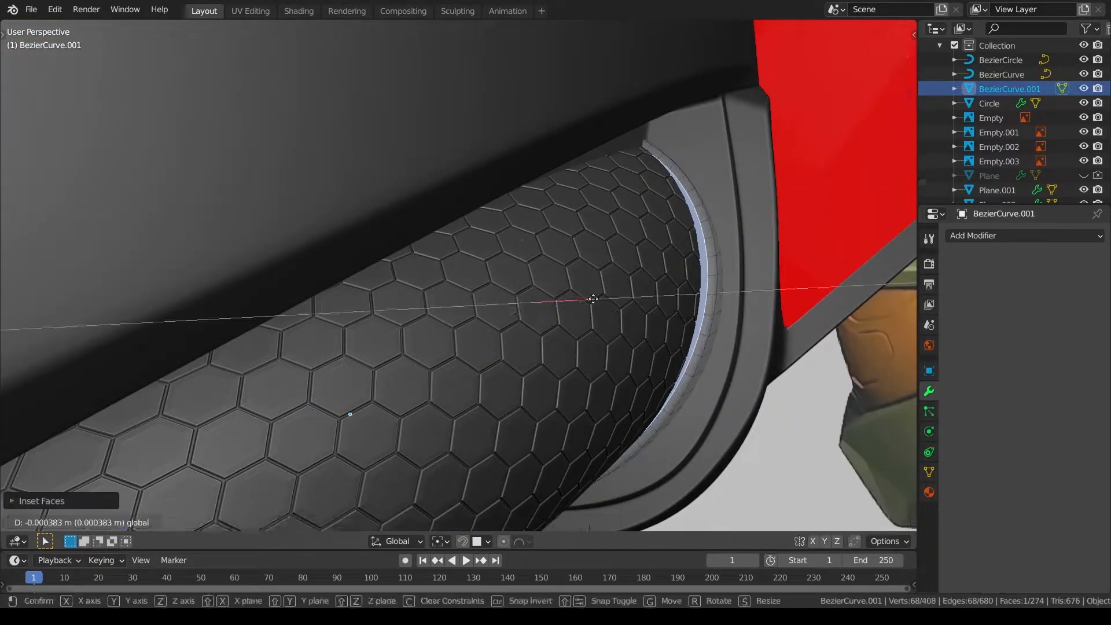
pyautogui.click(397, 541)
pyautogui.click(385, 457)
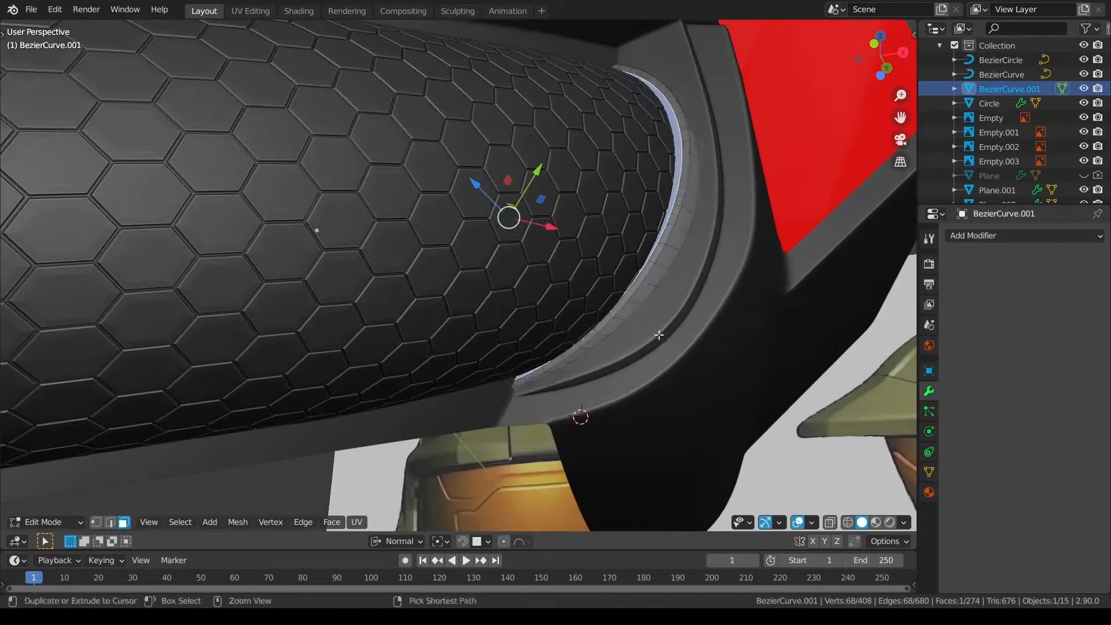
pyautogui.hotkey('ctrl', 'z')
pyautogui.press('i')
pyautogui.click(794, 312)
pyautogui.moveTo(794, 313); pyautogui.dragTo(655, 320, button='middle')
# Try to shear the inset face together with its surrounding ring of faces.
pyautogui.press('ctrl+KP_Add')
pyautogui.scroll(-3, 654, 320)
pyautogui.press('F3')
pyautogui.write('shear')
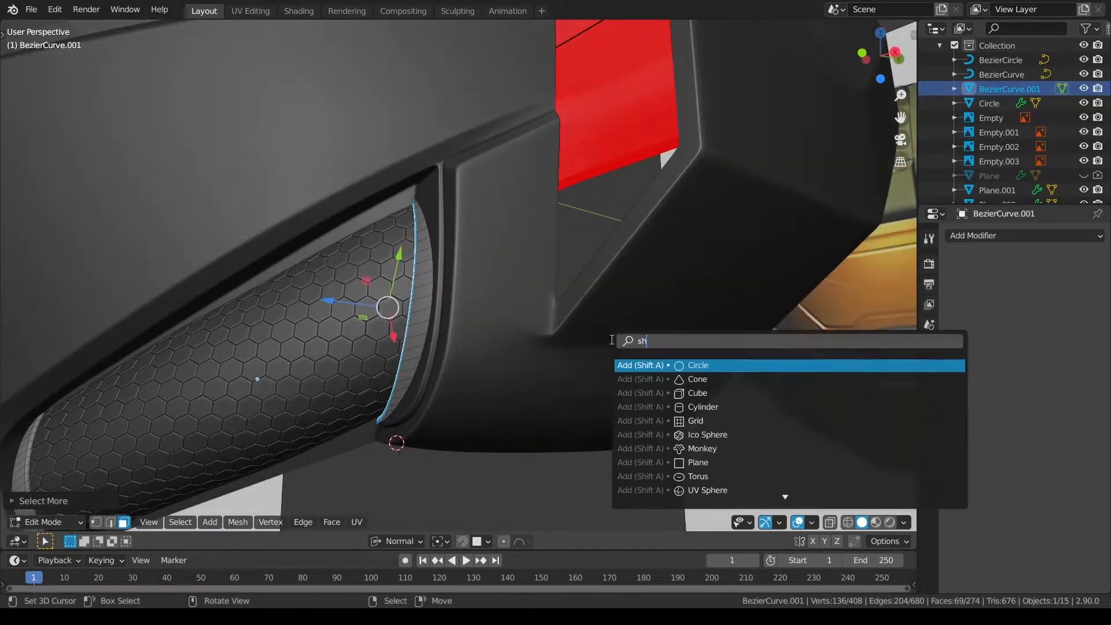
pyautogui.press('Return')
pyautogui.rightClick(624, 366)
pyautogui.press('a')
pyautogui.moveTo(624, 366); pyautogui.dragTo(538, 353, button='middle')
pyautogui.scroll(3, 613, 307)
pyautogui.hotkey('ctrl', 'z')
# Move the band's inset selection along the Z axis and edge-slide one of the band's edge loops.
pyautogui.press('g')
pyautogui.press('z')
pyautogui.click(462, 398)
pyautogui.press('2')
pyautogui.keyDown('alt'); pyautogui.rightClick(608, 277); pyautogui.keyUp('alt')
pyautogui.press('g')
pyautogui.press('g')
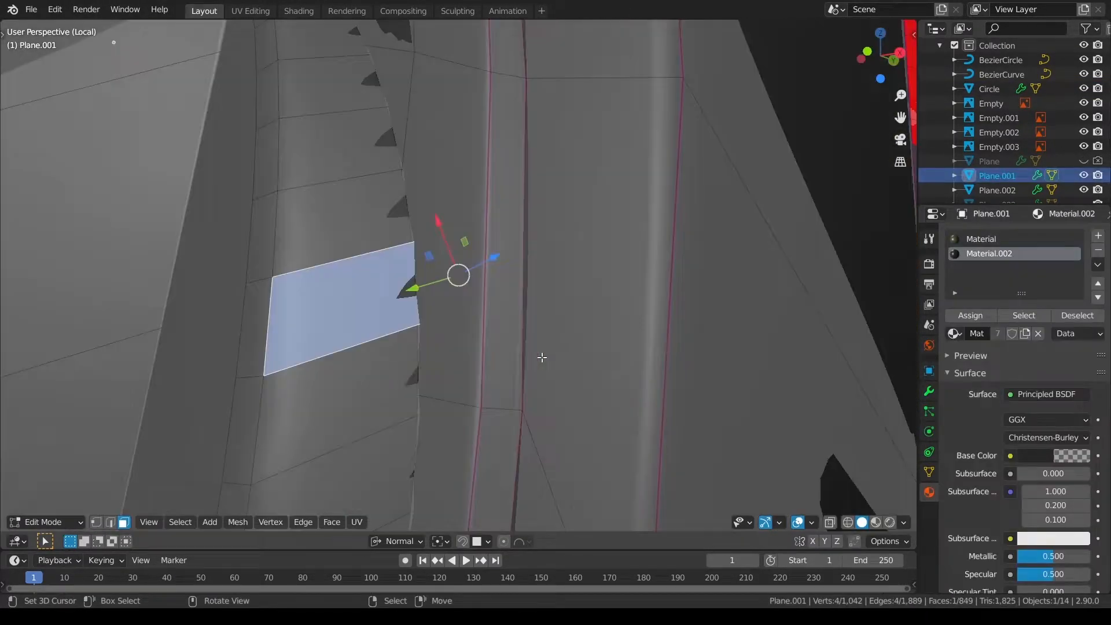
# Select the edge loops of the wide-end and narrow-end bands around the recess and crease them by 0.5.
pyautogui.hotkey('alt', 'a')
pyautogui.scroll(-7, 543, 336)
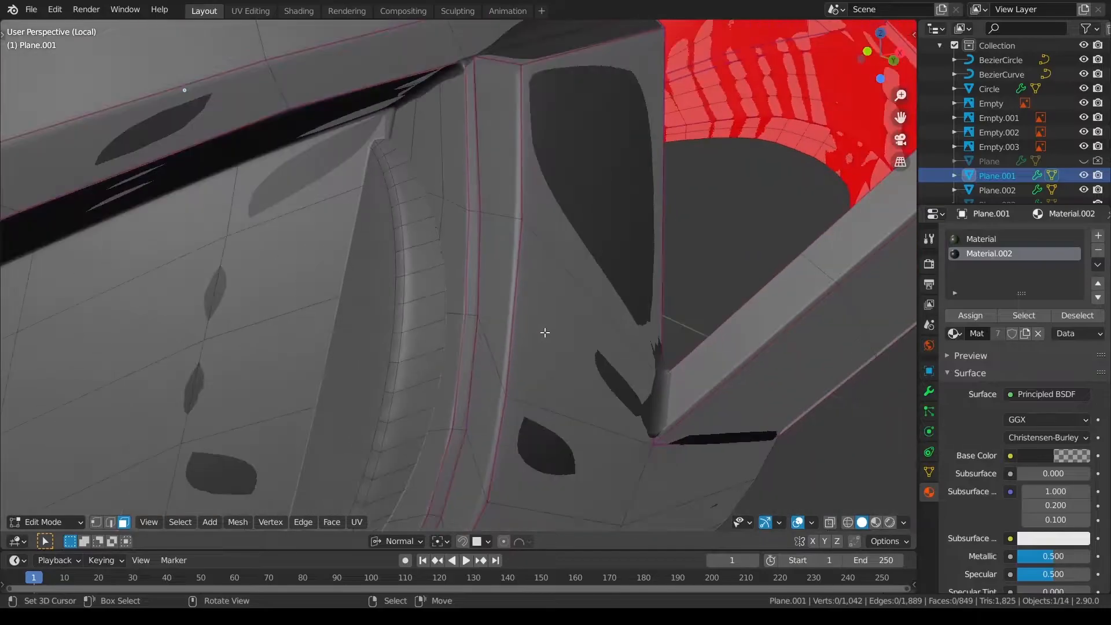
pyautogui.moveTo(528, 344); pyautogui.dragTo(571, 341, button='middle')
pyautogui.keyDown('alt'); pyautogui.rightClick(372, 440); pyautogui.keyUp('alt')
pyautogui.keyDown('alt'); pyautogui.keyDown('shift'); pyautogui.rightClick(385, 443); pyautogui.keyUp('shift'); pyautogui.keyUp('alt')
pyautogui.scroll(-3, 409, 438)
pyautogui.moveTo(409, 437); pyautogui.dragTo(257, 337, button='middle')
pyautogui.scroll(2, 486, 297)
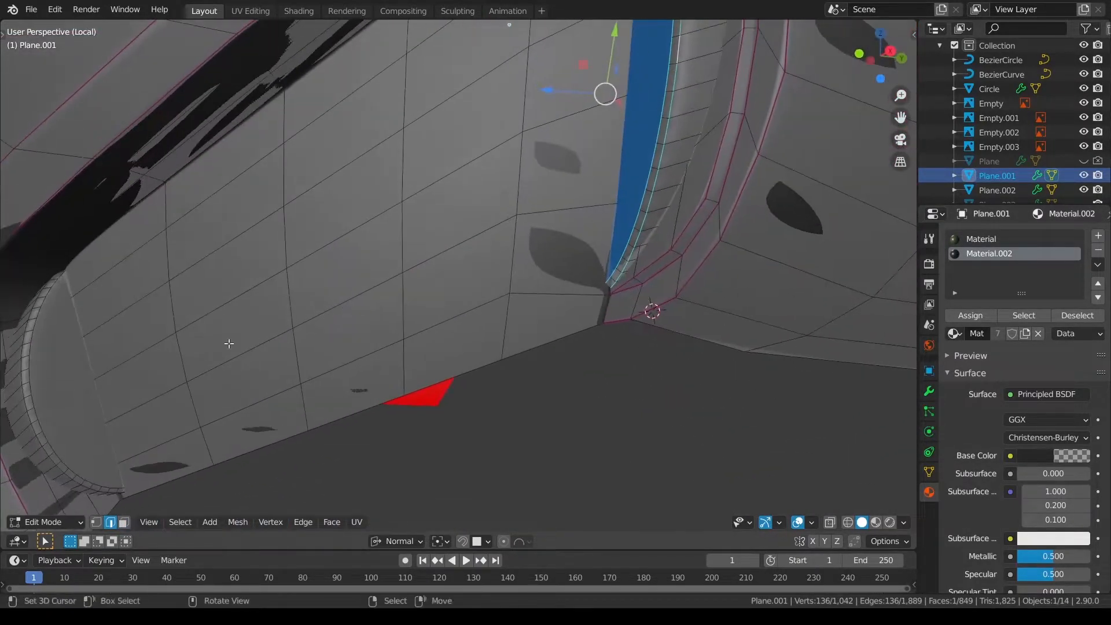
pyautogui.scroll(2, 258, 337)
pyautogui.keyDown('alt'); pyautogui.keyDown('shift'); pyautogui.rightClick(29, 390); pyautogui.keyUp('shift'); pyautogui.keyUp('alt')
pyautogui.keyDown('alt'); pyautogui.keyDown('shift'); pyautogui.rightClick(29, 387); pyautogui.keyUp('shift'); pyautogui.keyUp('alt')
pyautogui.hotkey('shift', 'e')
pyautogui.write('.5')
pyautogui.press('Return')
pyautogui.hotkey('alt', 'a')
# Return to Object Mode and leave the local view to show the whole helmet.
pyautogui.hotkey('ctrl', 'Tab')
pyautogui.click(213, 379)
pyautogui.hotkey('alt', 'a')
pyautogui.scroll(-3, 273, 343)
pyautogui.moveTo(273, 347); pyautogui.dragTo(377, 305, button='middle')
pyautogui.press('KP_Divide')
# Remove the Mirror and Subdivision modifiers from the front chin piece Plane.004.
pyautogui.moveTo(511, 295); pyautogui.dragTo(425, 232, button='middle')
pyautogui.click(424, 231)
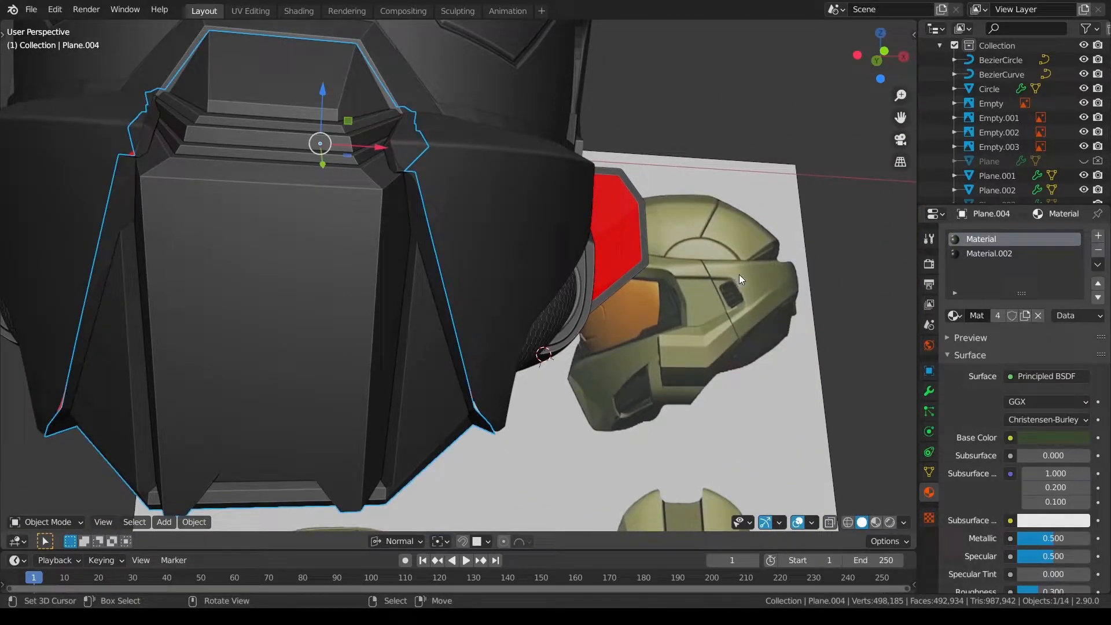
pyautogui.click(929, 393)
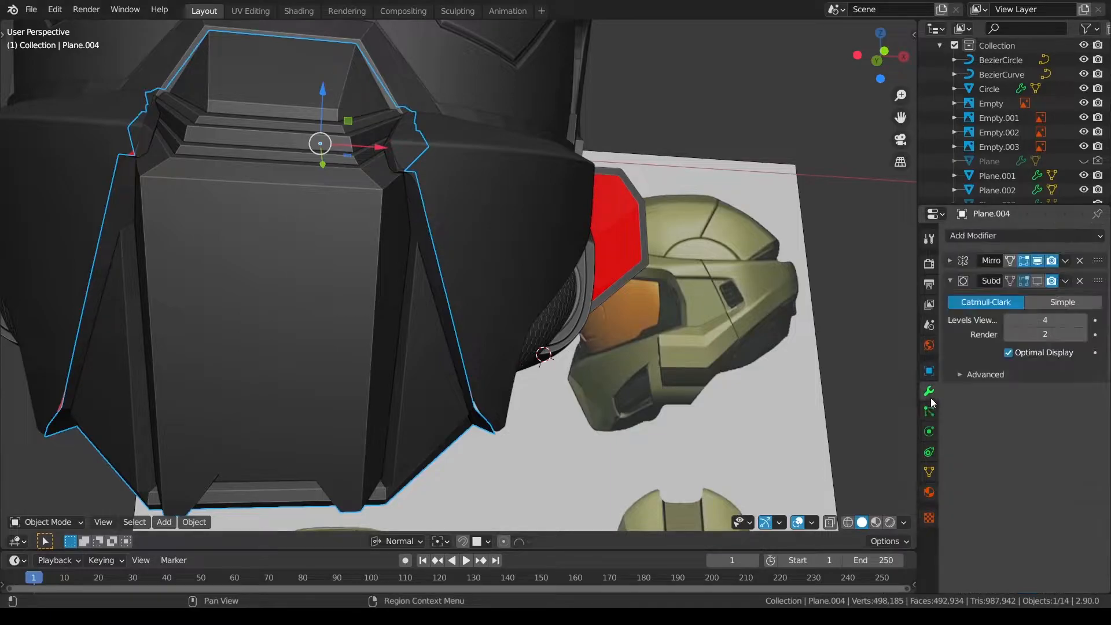
pyautogui.click(1079, 262)
pyautogui.click(1080, 263)
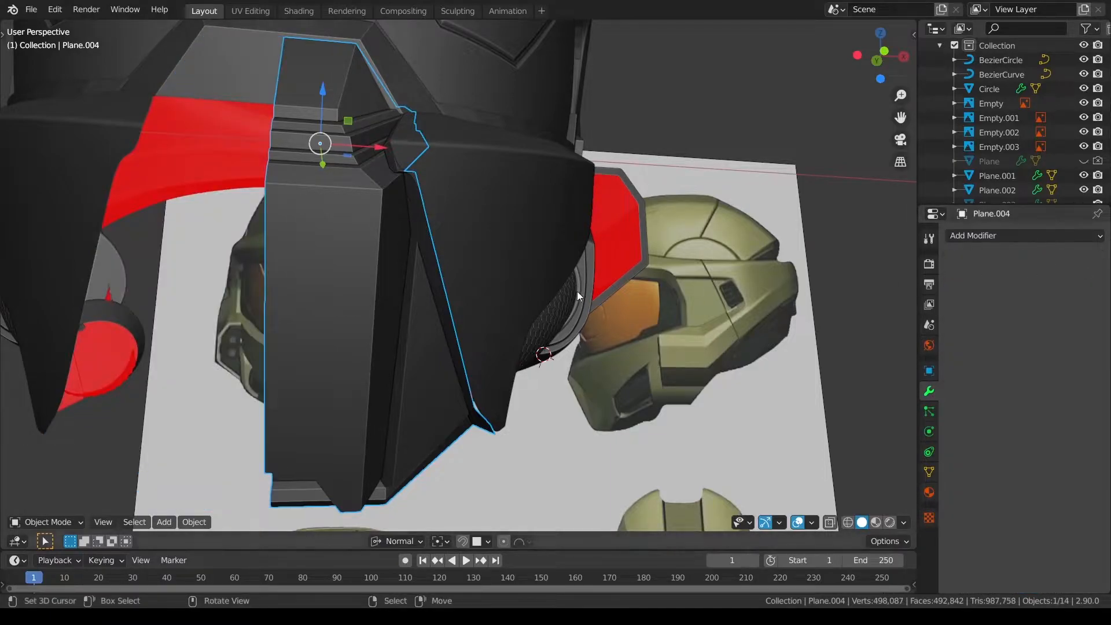
# Join the front chin piece into the helmet shell Plane.001.
pyautogui.keyDown('shift'); pyautogui.click(475, 275); pyautogui.keyUp('shift')
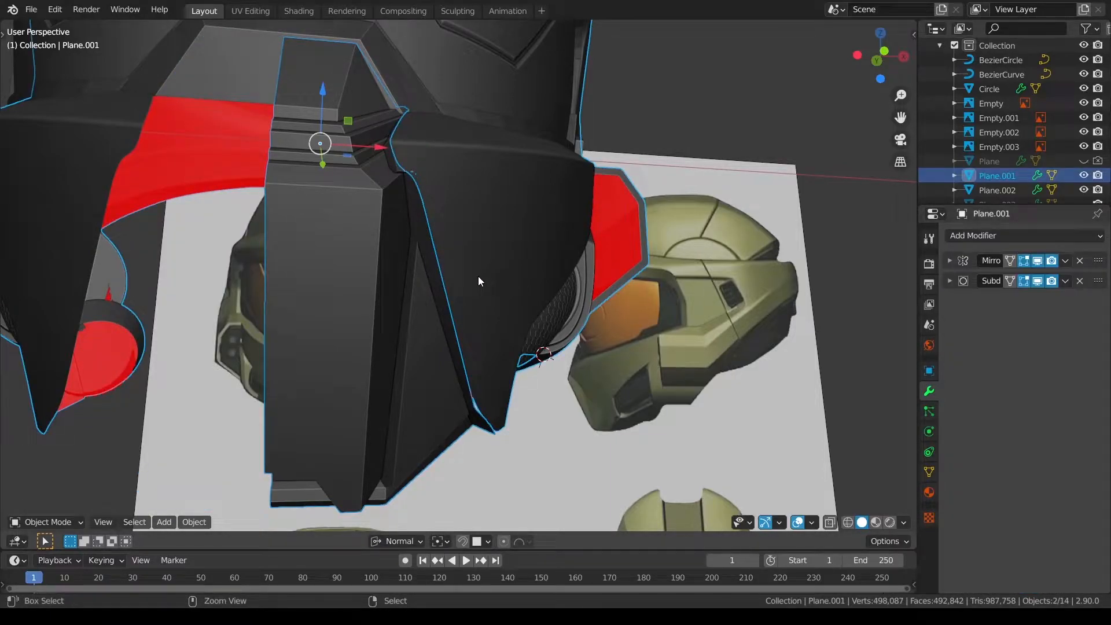
pyautogui.hotkey('ctrl', 'j')
pyautogui.moveTo(519, 278); pyautogui.dragTo(520, 302, button='middle')
pyautogui.rightClick(520, 302)
pyautogui.click(520, 301)
pyautogui.rightClick(520, 301)
pyautogui.click(519, 320)
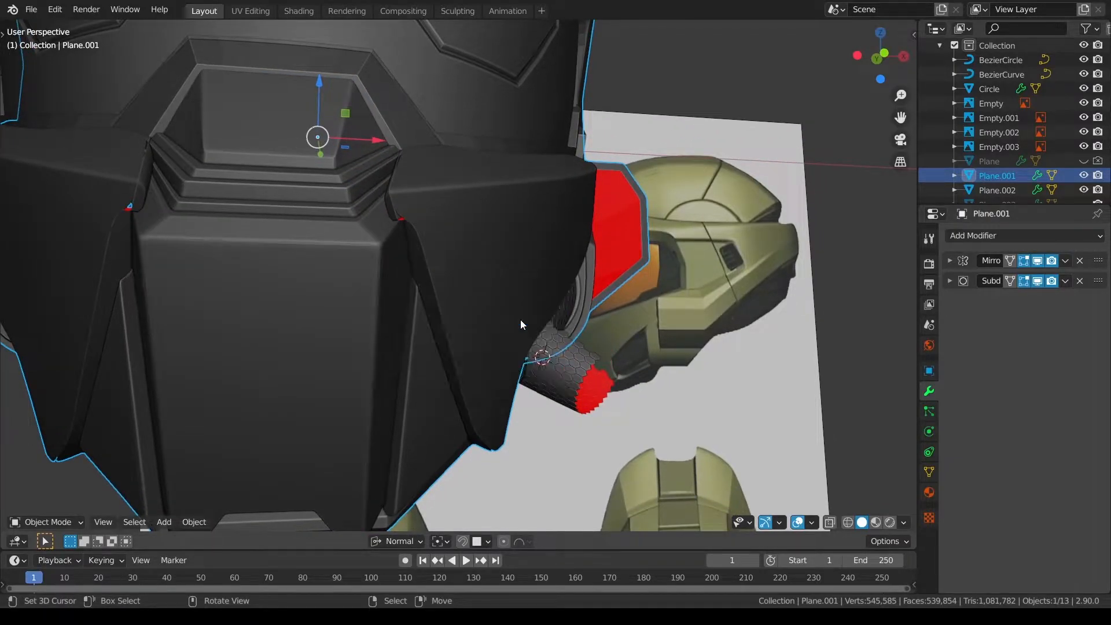
# Turn off the shell's subdivision preview and hide the chin piece's linked faces in Edit Mode, keeping the strip beside the cheek.
pyautogui.click(1038, 280)
pyautogui.scroll(1, 535, 324)
pyautogui.press('Tab')
pyautogui.moveTo(594, 324); pyautogui.dragTo(589, 329, button='middle')
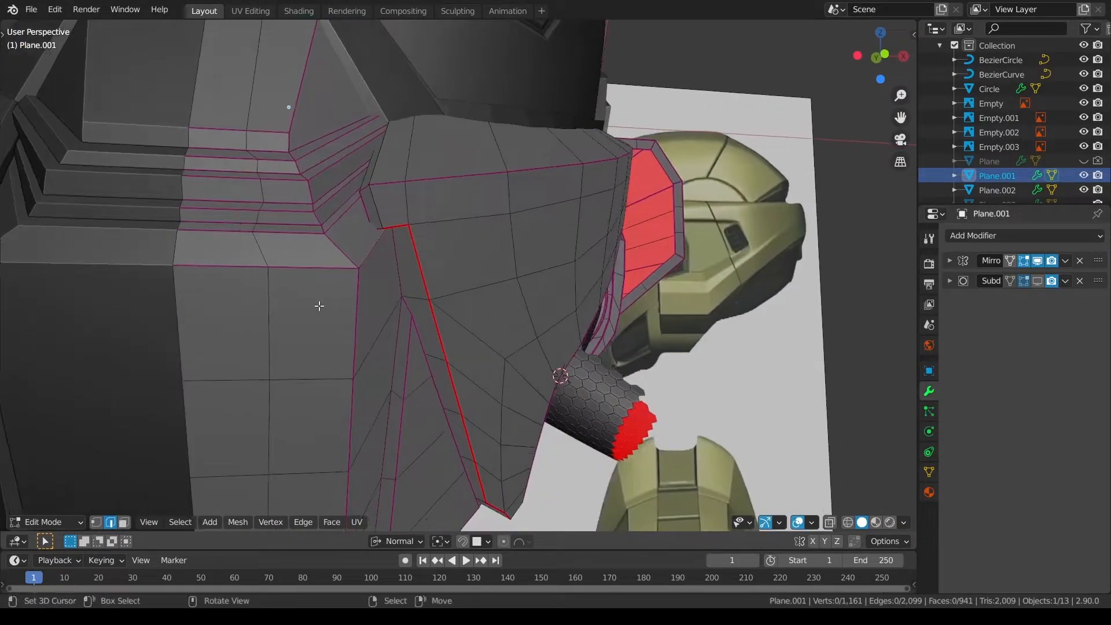
pyautogui.press('l')
pyautogui.click(123, 523)
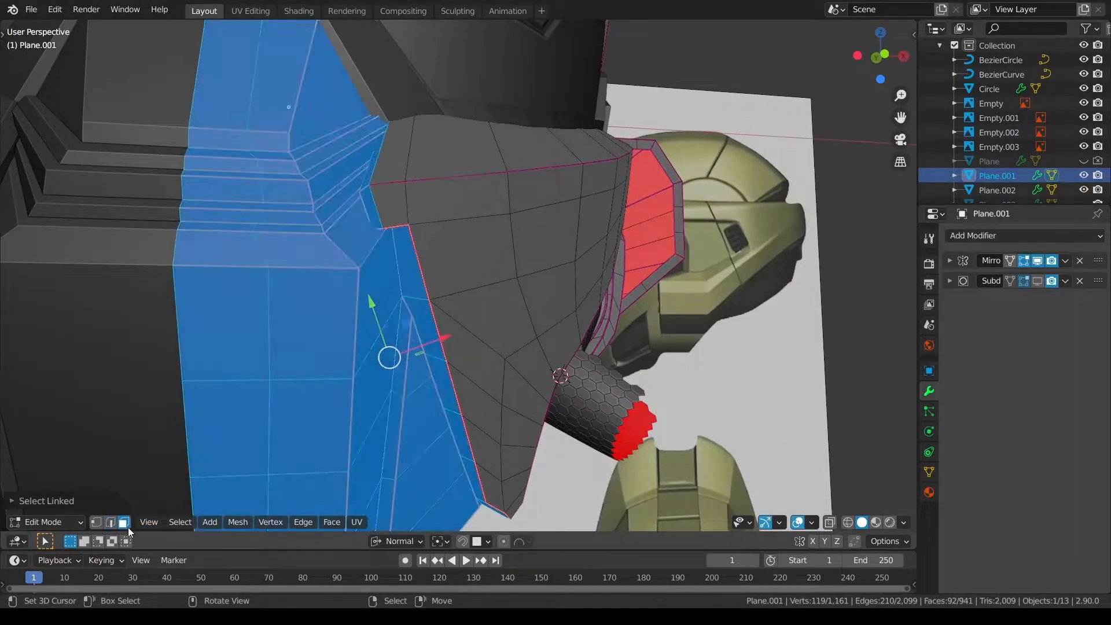
pyautogui.keyDown('alt'); pyautogui.keyDown('shift'); pyautogui.rightClick(425, 299); pyautogui.keyUp('shift'); pyautogui.keyUp('alt')
pyautogui.moveTo(422, 302); pyautogui.dragTo(474, 309, button='middle')
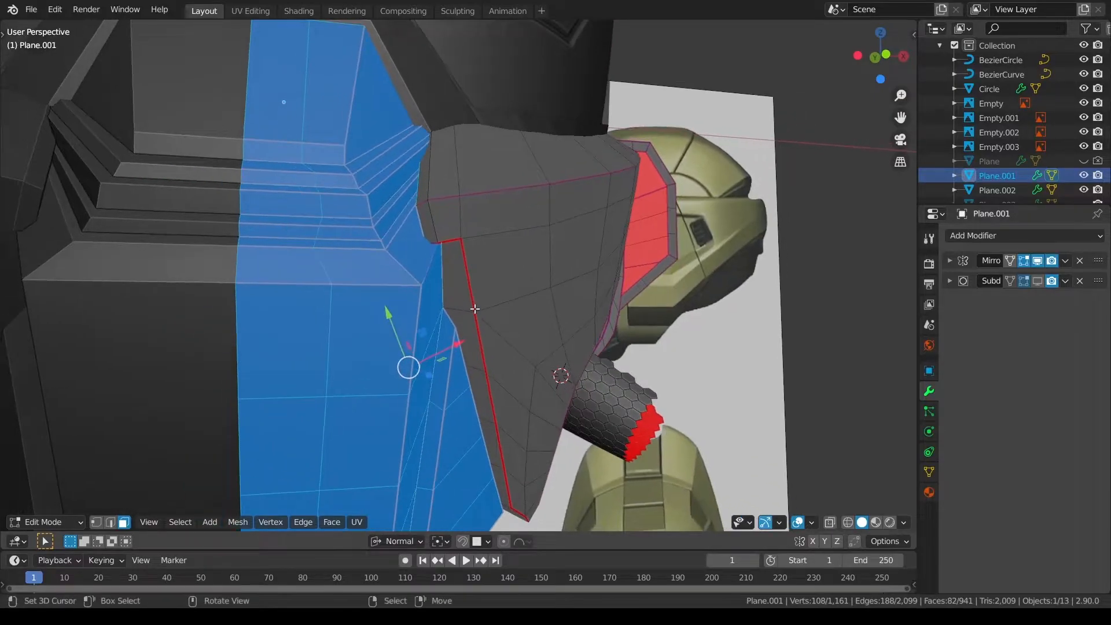
pyautogui.press('h')
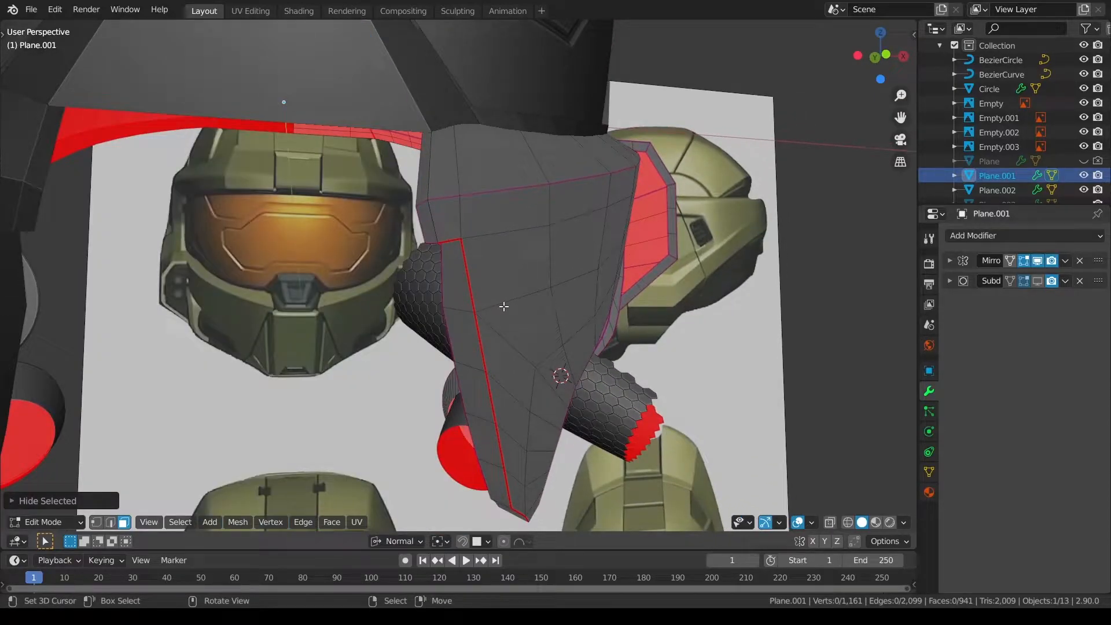
# Isolate the helmet shell in local view and frame the front edge of its cheek.
pyautogui.press('KP_Divide')
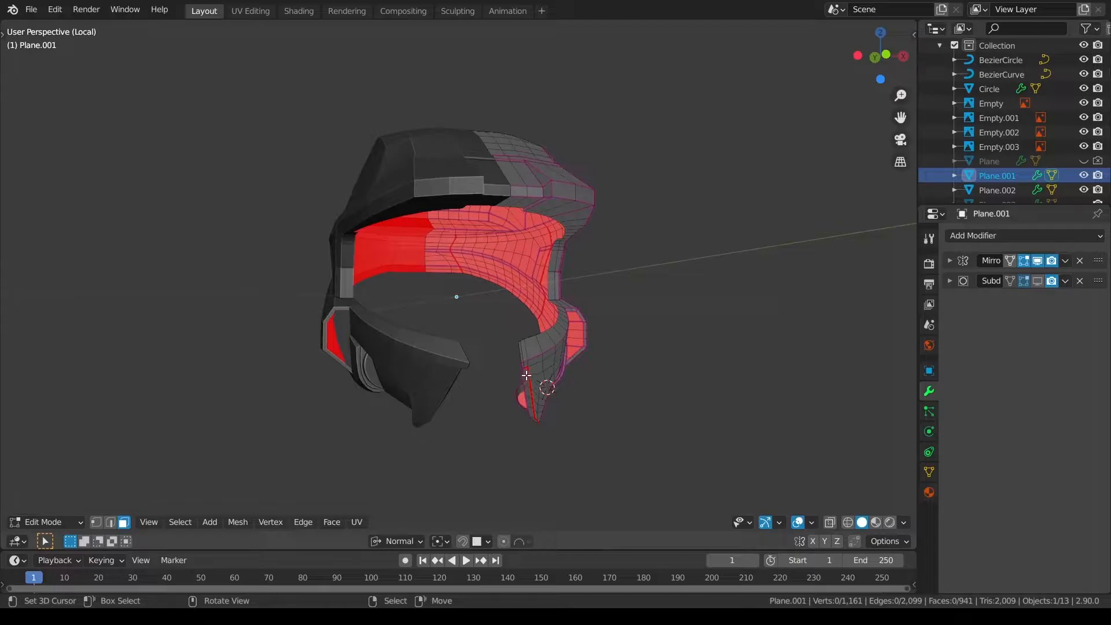
pyautogui.press('KP_Decimal')
pyautogui.scroll(-4, 563, 272)
pyautogui.hotkey('alt', 'a')
pyautogui.moveTo(568, 307); pyautogui.dragTo(561, 332, button='middle')
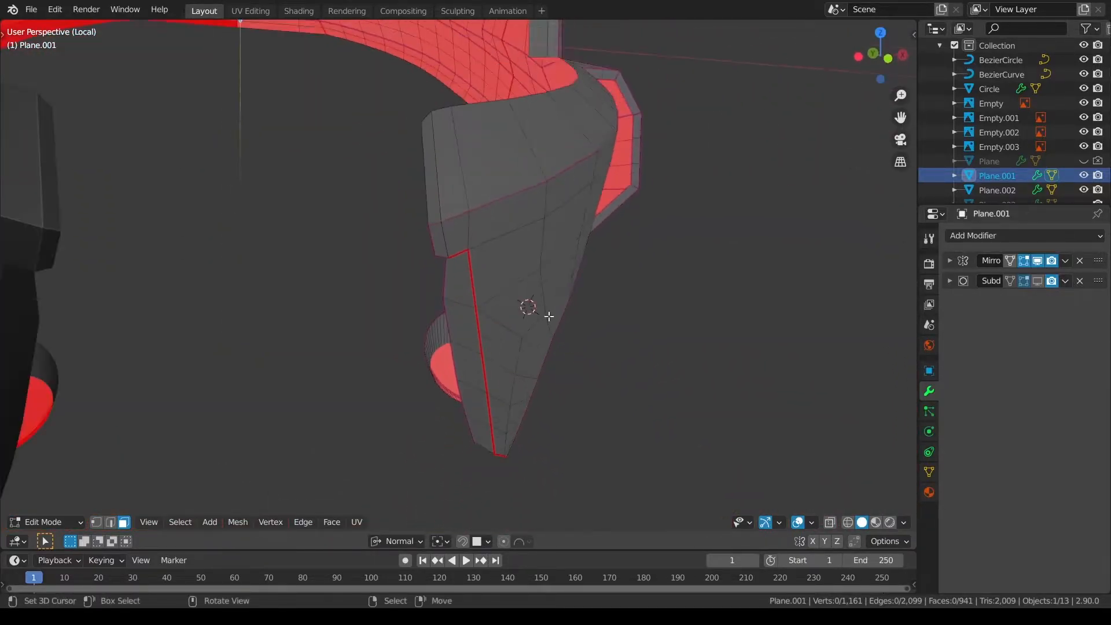
# Select the cheek's front faces with the adjoining chin strip, merge their overlapping vertices by distance, and reveal the hidden faces.
pyautogui.click(457, 162)
pyautogui.moveTo(504, 485); pyautogui.dragTo(591, 465, button='middle')
pyautogui.keyDown('ctrl'); pyautogui.rightClick(499, 357); pyautogui.keyUp('ctrl')
pyautogui.moveTo(523, 430); pyautogui.dragTo(401, 273, button='middle')
pyautogui.keyDown('shift'); pyautogui.rightClick(387, 423); pyautogui.keyUp('shift')
pyautogui.keyDown('ctrl'); pyautogui.rightClick(398, 227); pyautogui.keyUp('ctrl')
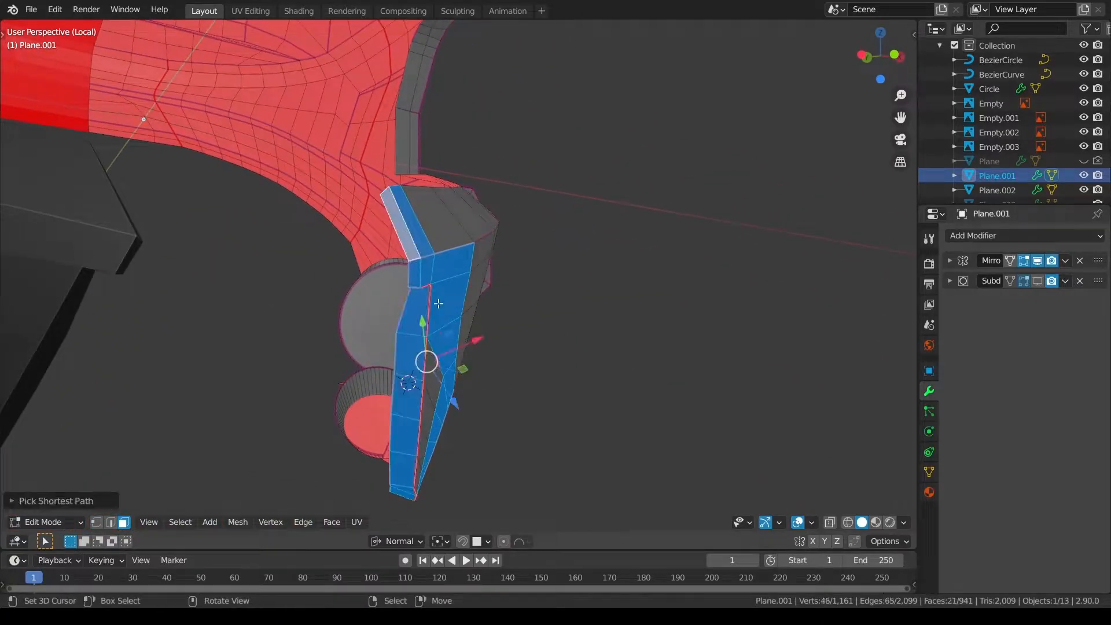
pyautogui.moveTo(399, 227); pyautogui.dragTo(347, 231, button='middle')
pyautogui.keyDown('shift'); pyautogui.rightClick(433, 364); pyautogui.keyUp('shift')
pyautogui.moveTo(433, 365); pyautogui.dragTo(424, 322, button='middle')
pyautogui.keyDown('ctrl'); pyautogui.rightClick(460, 425); pyautogui.keyUp('ctrl')
pyautogui.moveTo(504, 399); pyautogui.dragTo(543, 421, button='middle')
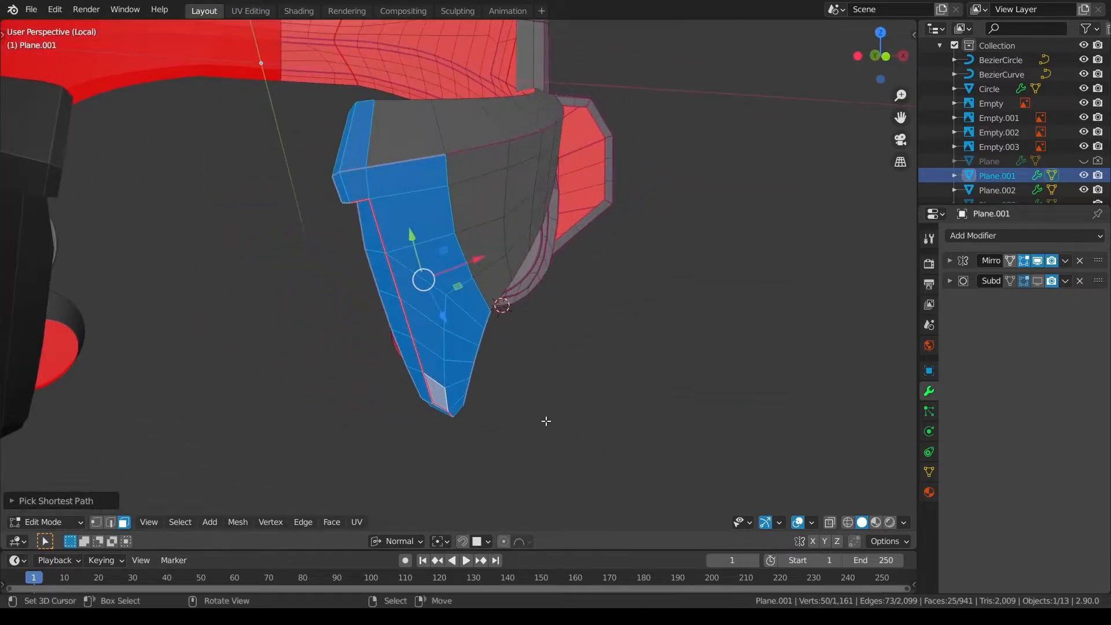
pyautogui.press('q')
pyautogui.click(533, 446)
pyautogui.hotkey('alt', 'h')
pyautogui.hotkey('alt', 'a')
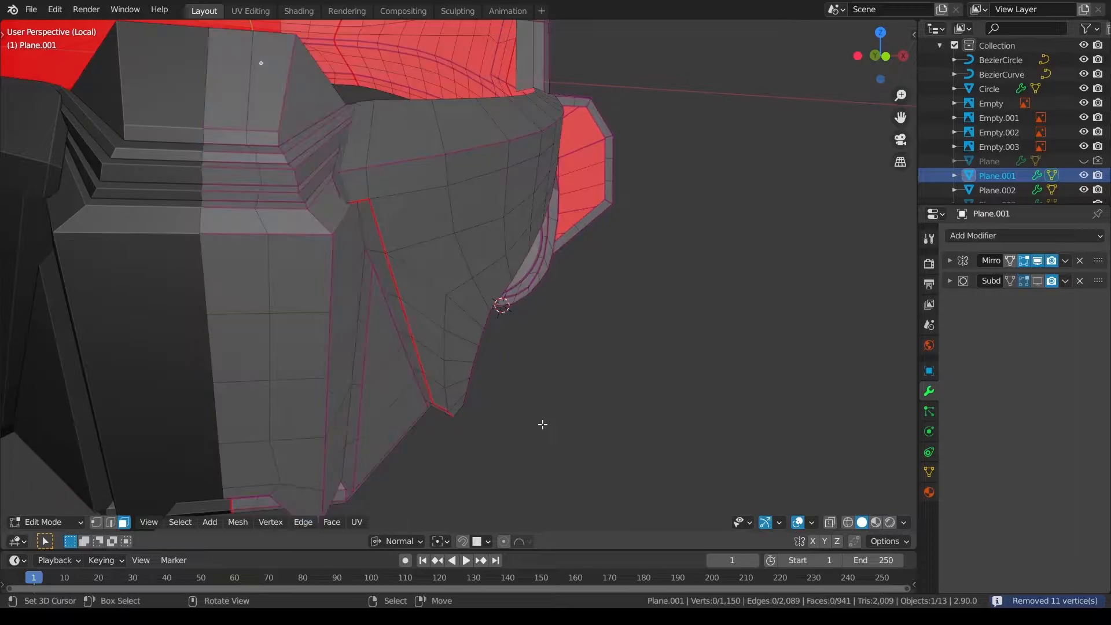
# Return to Object Mode and shade the joined helmet shell smooth.
pyautogui.moveTo(488, 293); pyautogui.dragTo(508, 248, button='middle')
pyautogui.press('Tab')
pyautogui.hotkey('alt', 'a')
pyautogui.click(398, 266)
pyautogui.moveTo(463, 283); pyautogui.dragTo(555, 296, button='middle')
pyautogui.rightClick(398, 266)
pyautogui.click(398, 266)
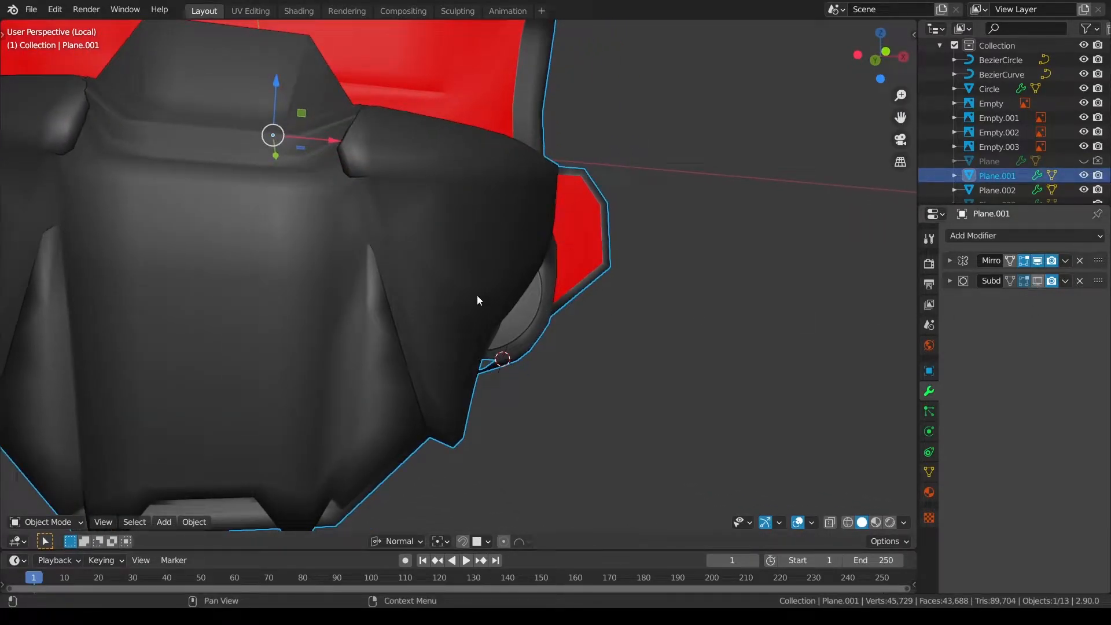
# Clear the sharp marking from the edge path along the seam between the chin strip and the cheek.
pyautogui.press('Tab')
pyautogui.press('a')
pyautogui.hotkey('alt', 'a')
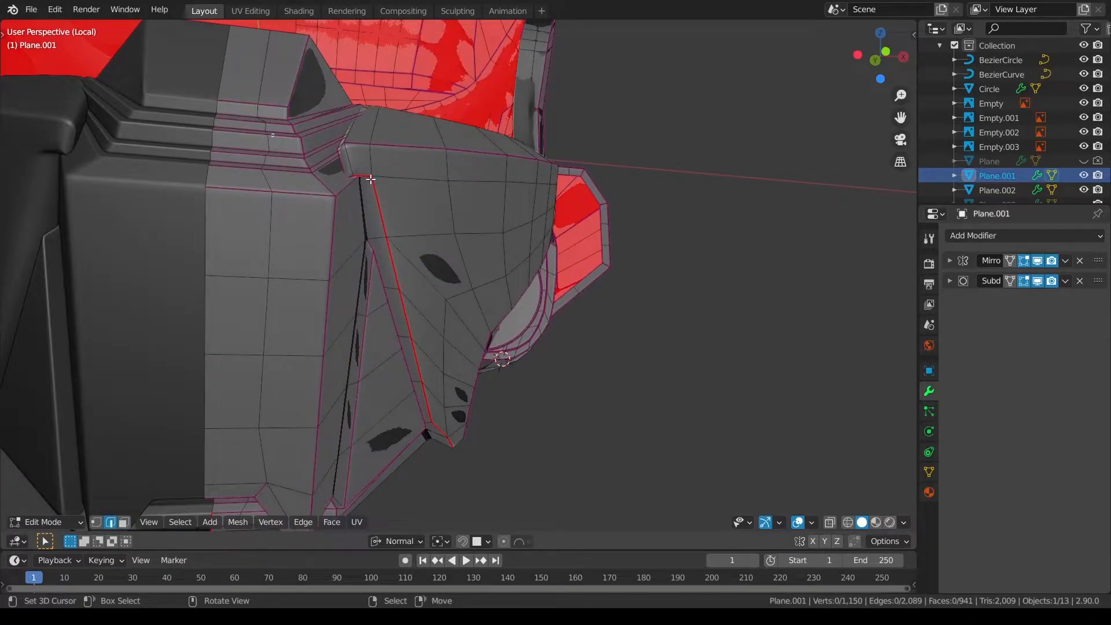
pyautogui.moveTo(411, 384); pyautogui.dragTo(451, 430, button='middle')
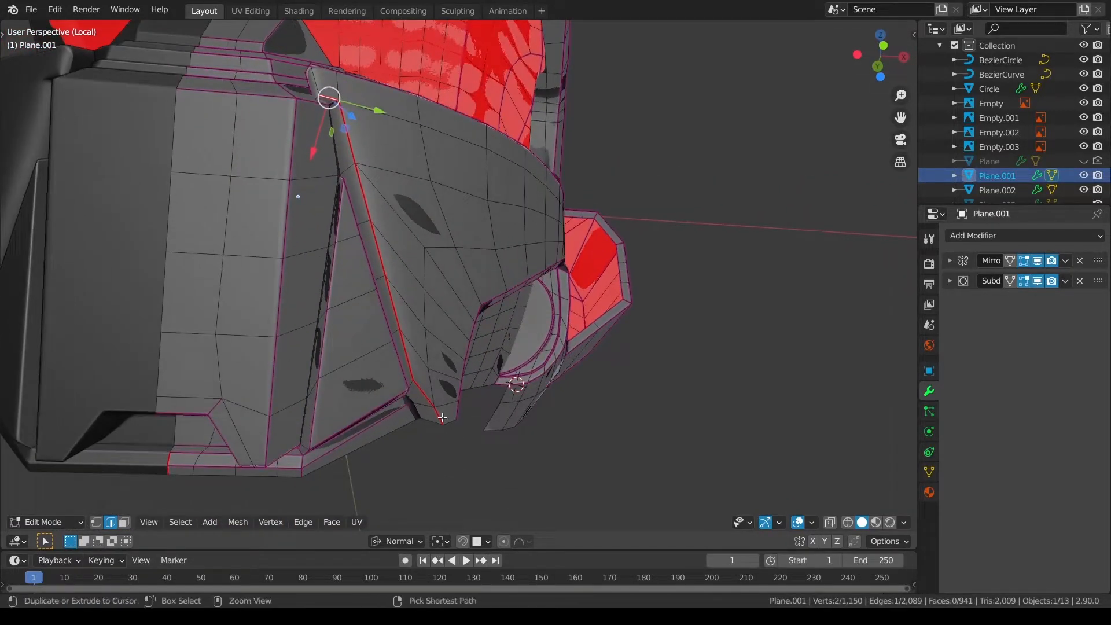
pyautogui.keyDown('ctrl'); pyautogui.click(442, 417); pyautogui.keyUp('ctrl')
pyautogui.hotkey('ctrl', 'e')
pyautogui.click(443, 418)
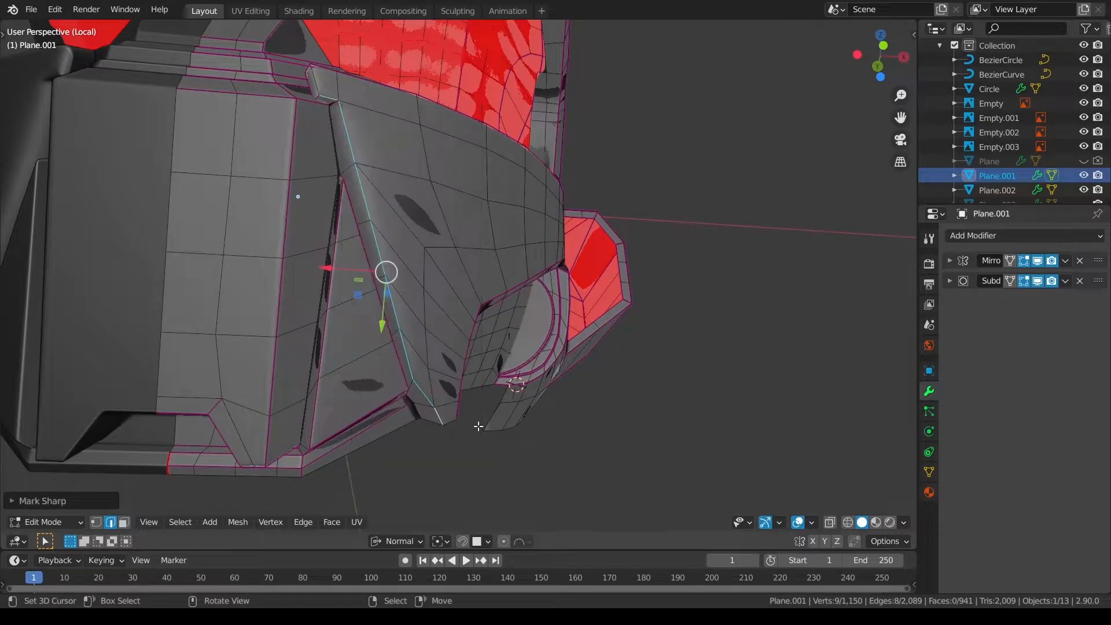
# Hide the chin piece's faces again, leaving only the connecting strip and the cheek visible.
pyautogui.press('a')
pyautogui.hotkey('alt', 'a')
pyautogui.moveTo(200, 490); pyautogui.dragTo(214, 507, button='middle')
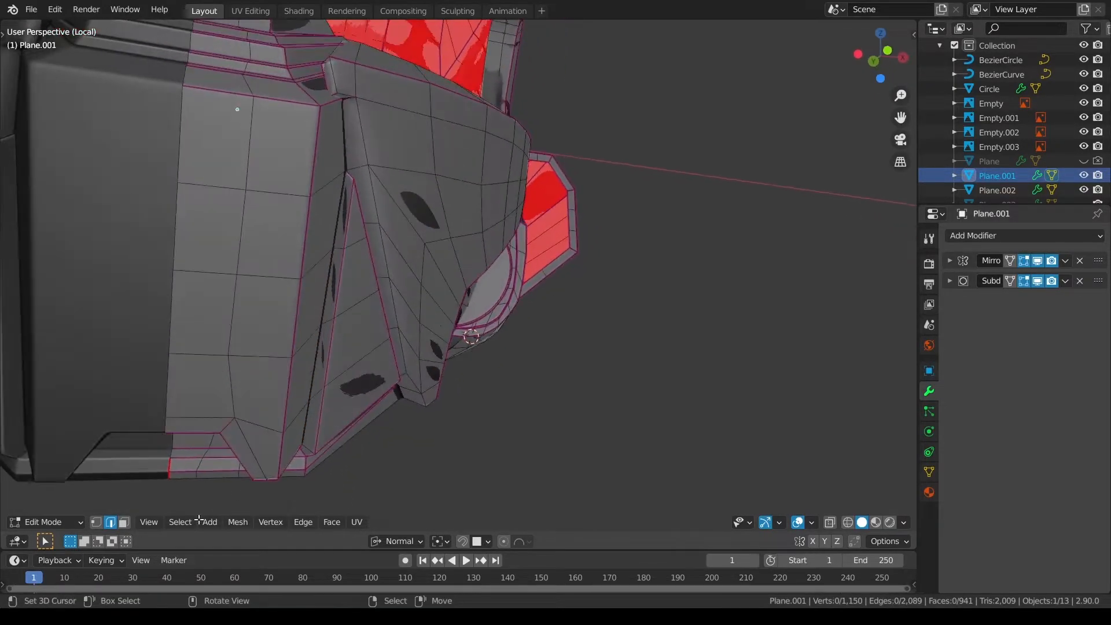
pyautogui.keyDown('alt'); pyautogui.click(362, 168); pyautogui.keyUp('alt')
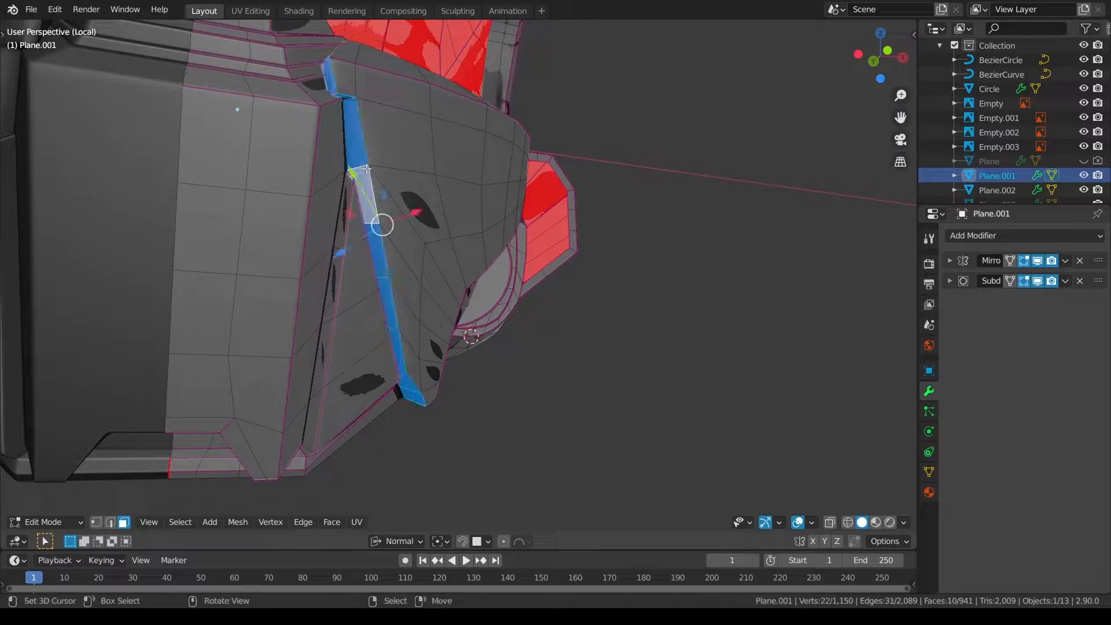
pyautogui.hotkey('shift', 'h')
pyautogui.hotkey('alt', 'h')
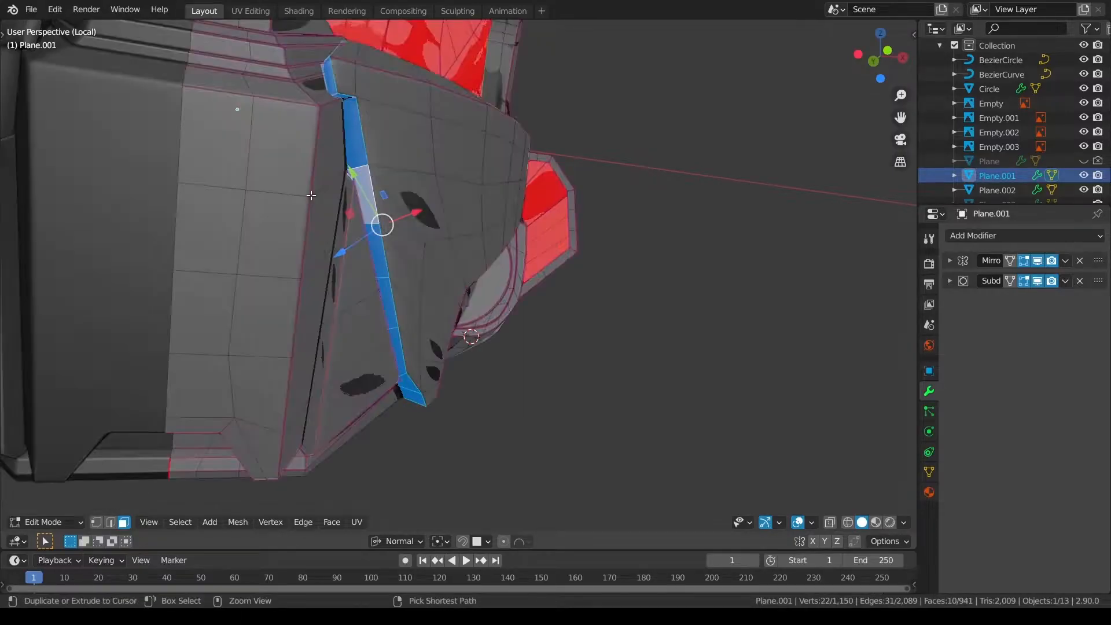
pyautogui.hotkey('ctrl', 'l')
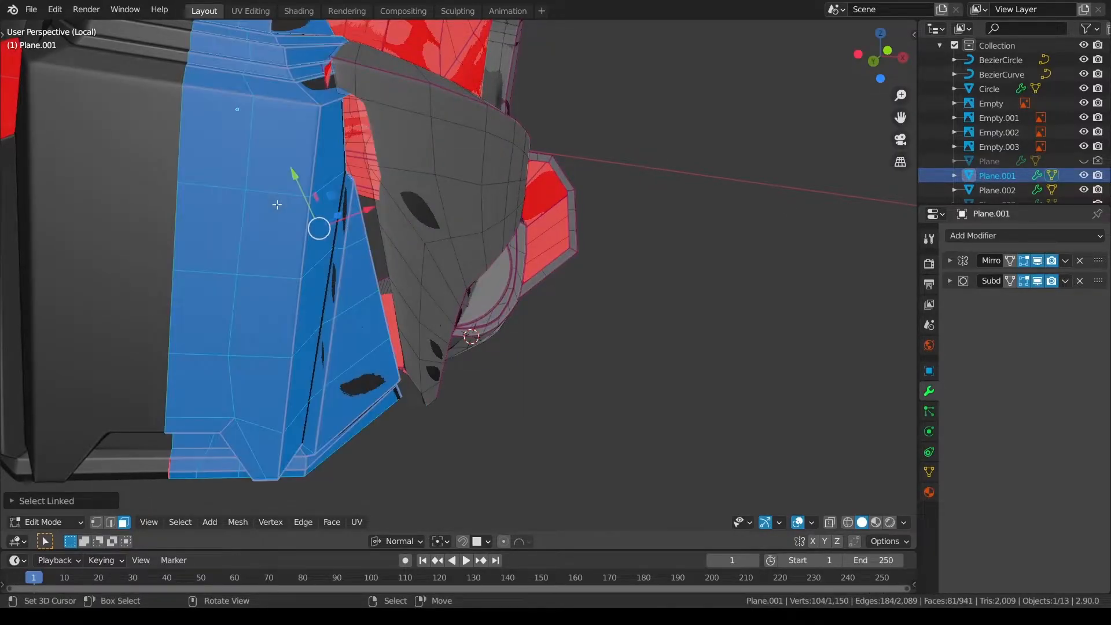
pyautogui.press('h')
pyautogui.hotkey('alt', 'h')
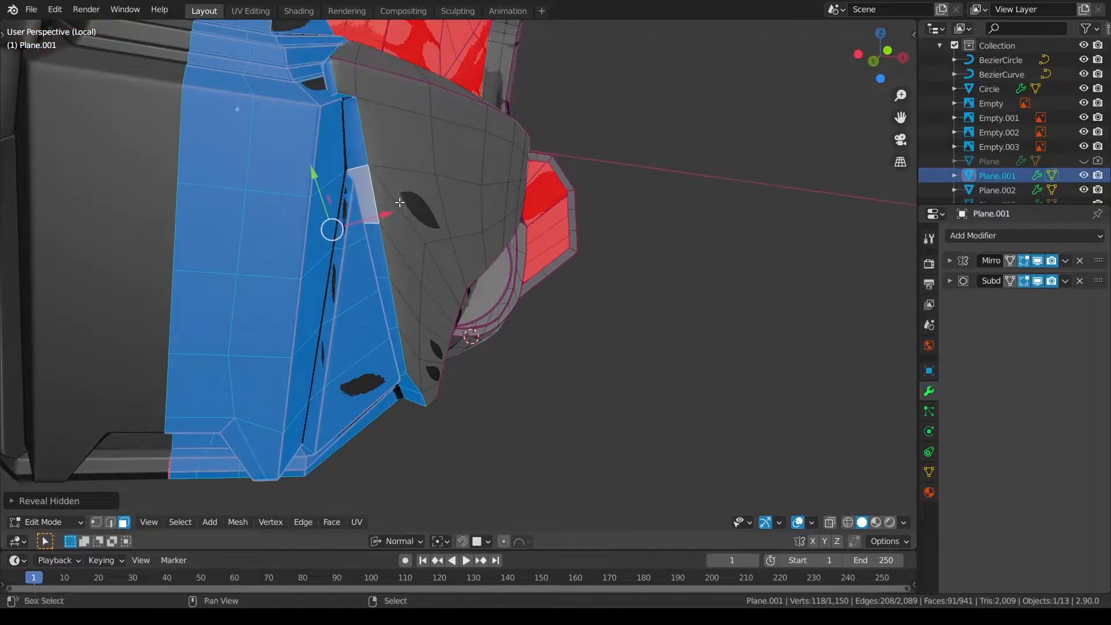
pyautogui.keyDown('alt'); pyautogui.keyDown('shift'); pyautogui.rightClick(360, 167); pyautogui.keyUp('shift'); pyautogui.keyUp('alt')
pyautogui.press('h')
# Switch to edge selection and turn off the shell's subdivision preview.
pyautogui.moveTo(361, 167); pyautogui.dragTo(405, 292, button='middle')
pyautogui.click(114, 522)
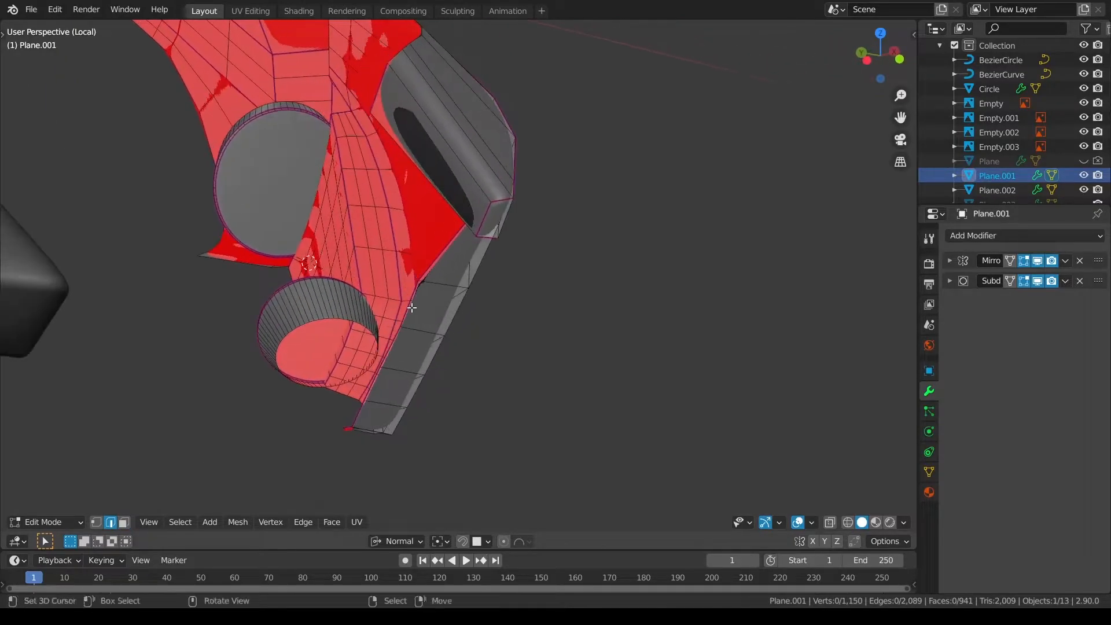
pyautogui.click(1036, 282)
# Select the edge path down the cheek's front border, set its crease to 1, and reveal the hidden chin faces.
pyautogui.moveTo(502, 222); pyautogui.dragTo(423, 188, button='middle')
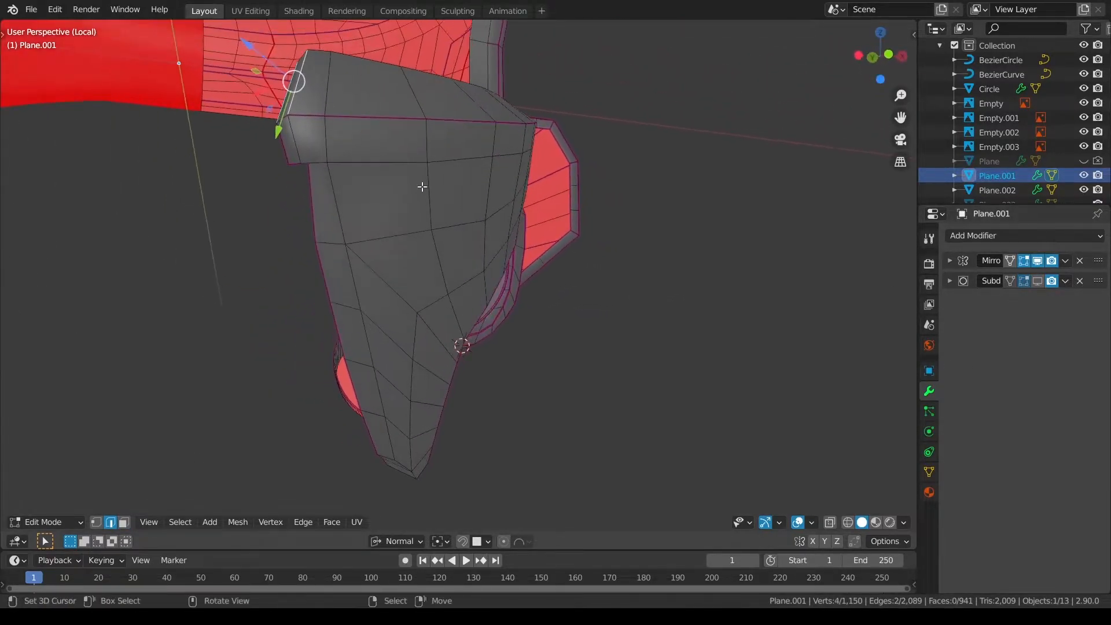
pyautogui.keyDown('shift'); pyautogui.rightClick(297, 143); pyautogui.keyUp('shift')
pyautogui.moveTo(297, 142); pyautogui.dragTo(316, 125, button='middle')
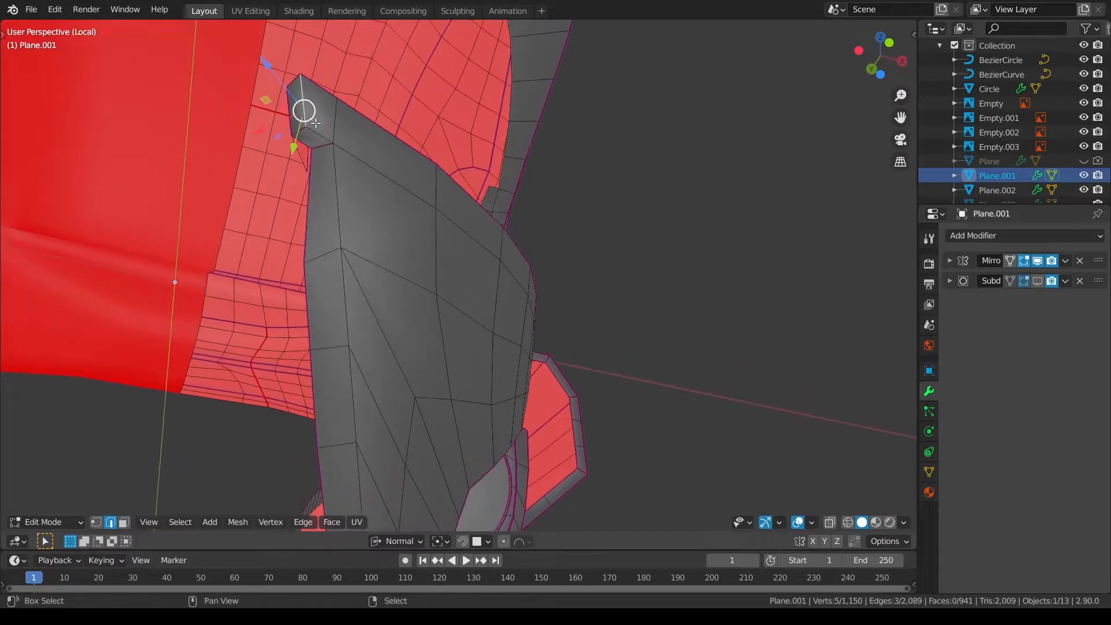
pyautogui.keyDown('shift'); pyautogui.rightClick(333, 197); pyautogui.keyUp('shift')
pyautogui.keyDown('shift'); pyautogui.rightClick(342, 304); pyautogui.keyUp('shift')
pyautogui.keyDown('shift'); pyautogui.moveTo(386, 353); pyautogui.dragTo(389, 231, button='middle'); pyautogui.keyUp('shift')
pyautogui.moveTo(401, 467); pyautogui.dragTo(369, 404, button='middle')
pyautogui.keyDown('ctrl'); pyautogui.rightClick(407, 501); pyautogui.keyUp('ctrl')
pyautogui.keyDown('shift'); pyautogui.moveTo(407, 502); pyautogui.dragTo(393, 431, button='middle'); pyautogui.keyUp('shift')
pyautogui.rightClick(398, 438)
pyautogui.hotkey('ctrl', 'z')
pyautogui.hotkey('shift', 'e')
pyautogui.write('1')
pyautogui.press('Return')
pyautogui.hotkey('alt', 'a')
pyautogui.hotkey('alt', 'h')
pyautogui.hotkey('alt', 'a')
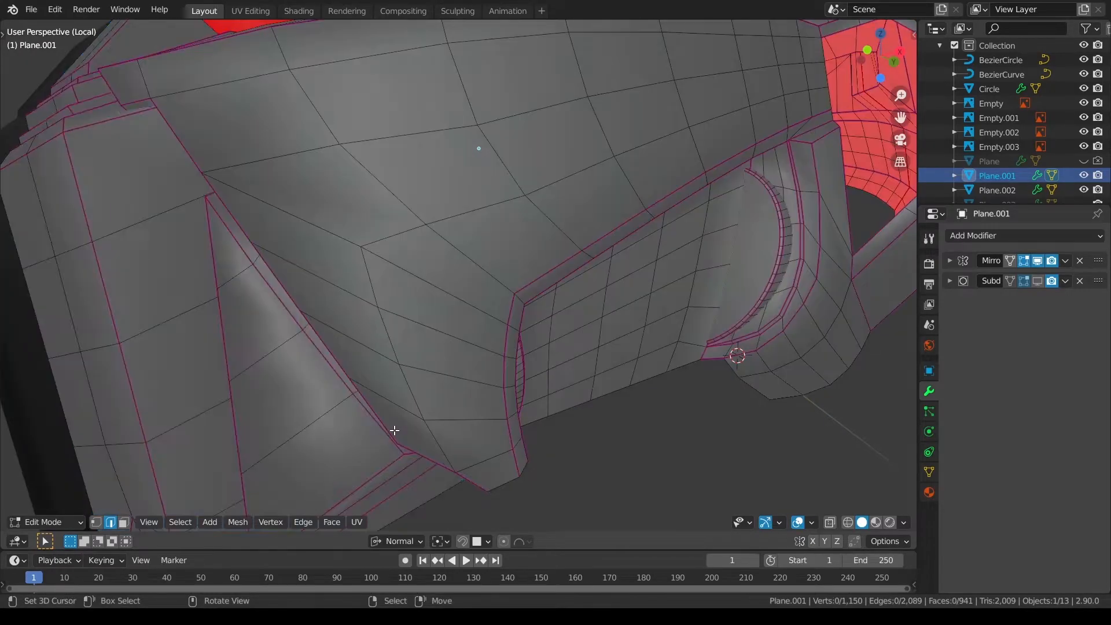
# Check the shell in Object Mode, then crease the edges at the lower side corner of the visor opening.
pyautogui.press('Tab')
pyautogui.scroll(-2, 348, 273)
pyautogui.hotkey('alt', 'a')
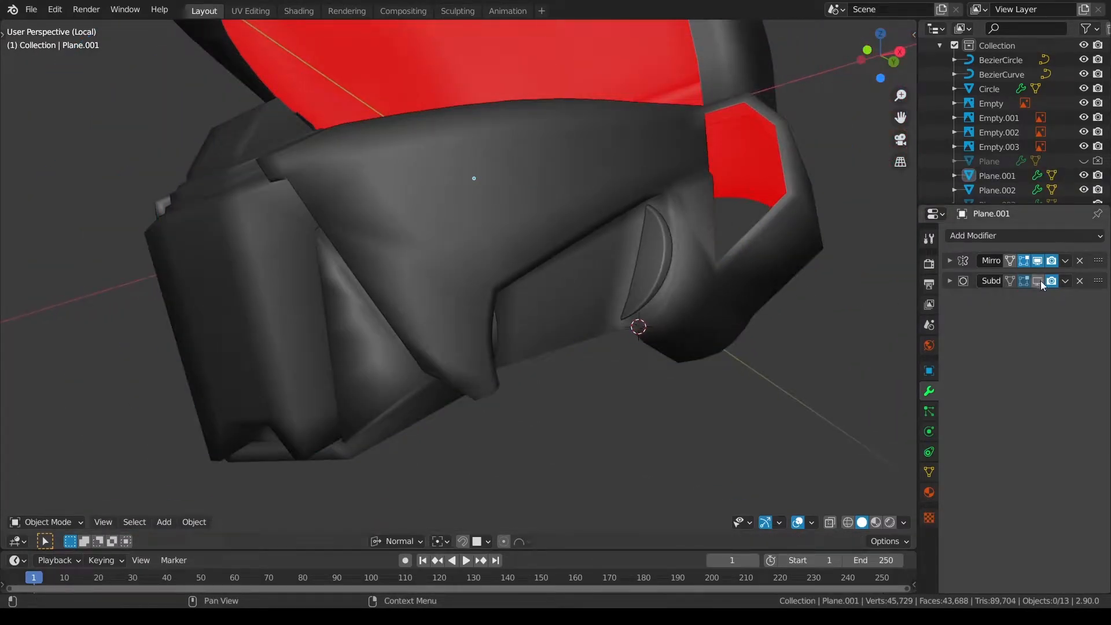
pyautogui.hotkey('ctrl', '3')
pyautogui.moveTo(538, 324); pyautogui.dragTo(438, 270, button='middle')
pyautogui.click(438, 267)
pyautogui.hotkey('ctrl', 'Tab')
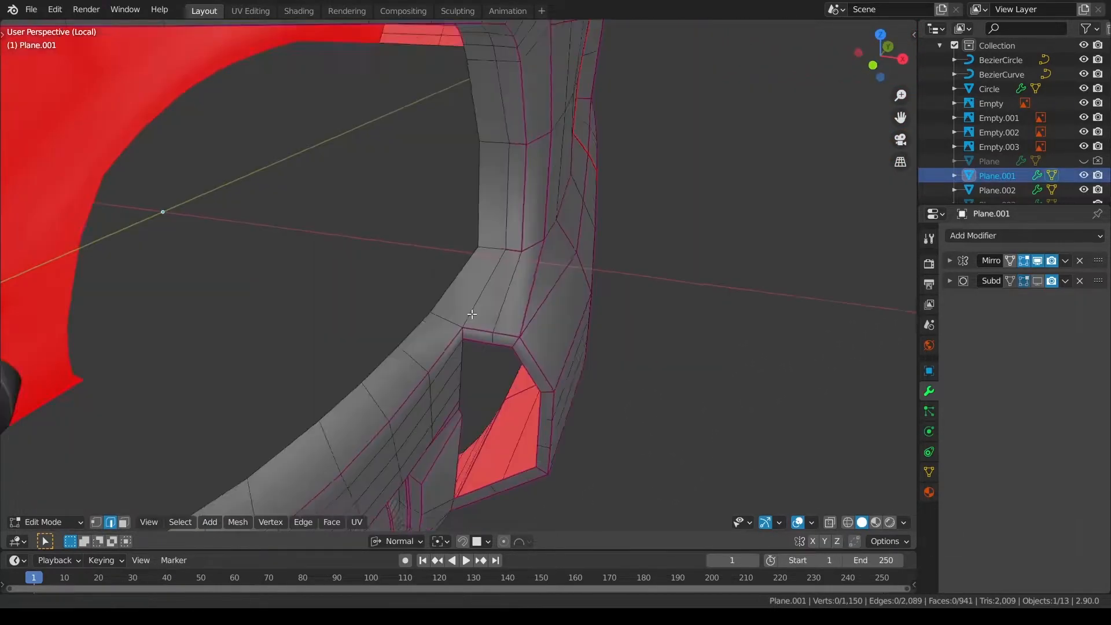
pyautogui.scroll(4, 472, 314)
pyautogui.moveTo(428, 343); pyautogui.dragTo(463, 215, button='middle')
pyautogui.hotkey('ctrl', 'z')
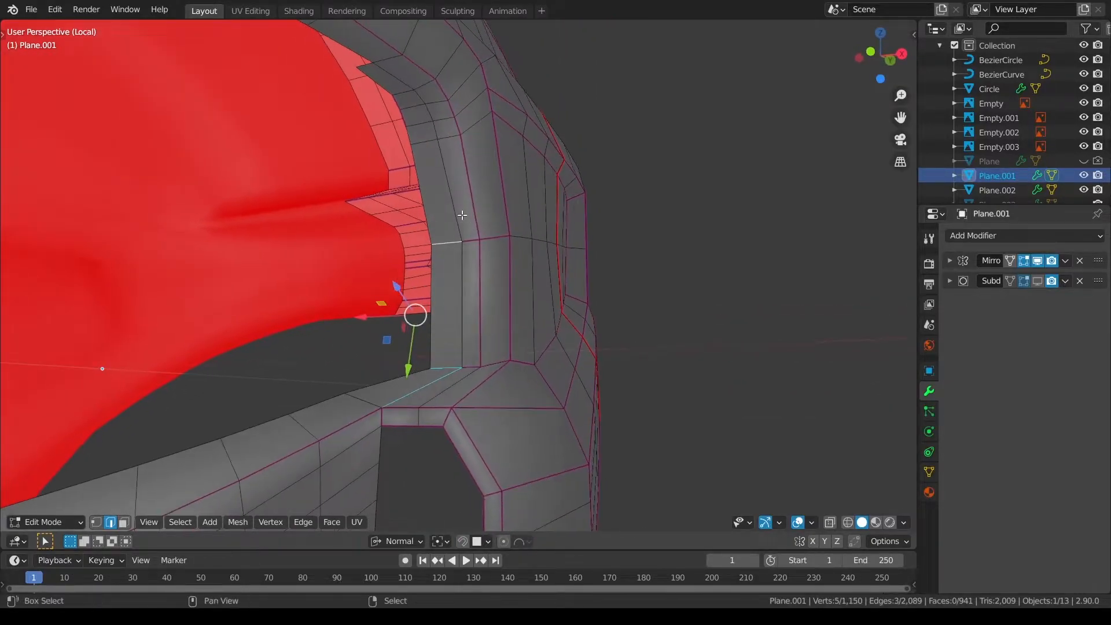
pyautogui.hotkey('shift', 'e')
pyautogui.press('Return')
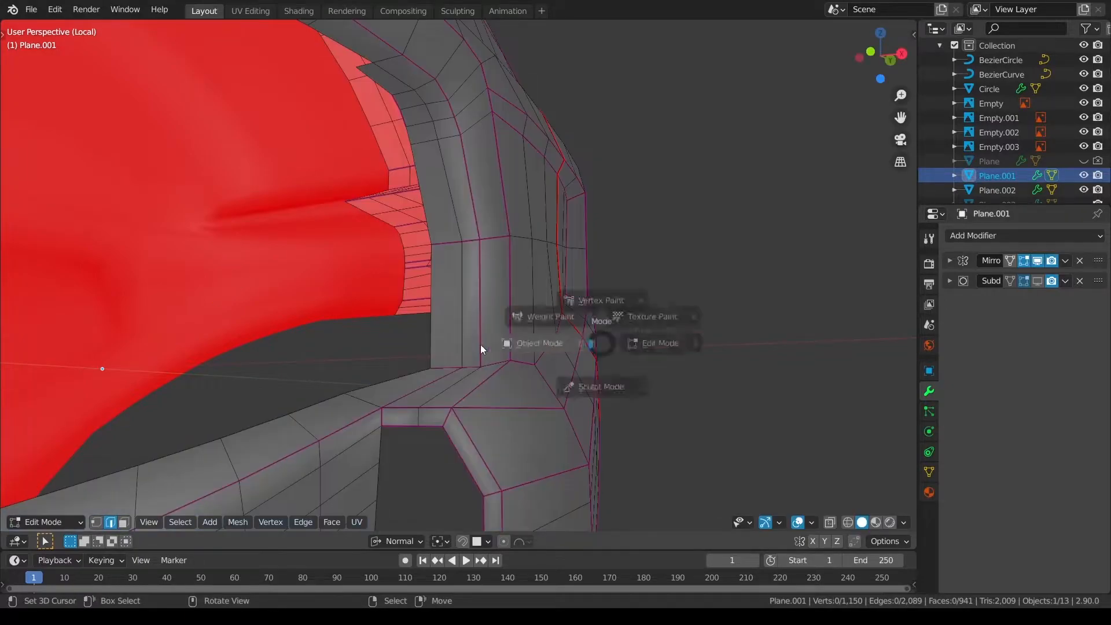
# Turn the shell's subdivision preview back on in Object Mode and leave the local view.
pyautogui.press('Tab')
pyautogui.click(1038, 281)
pyautogui.moveTo(741, 308); pyautogui.dragTo(586, 339, button='middle')
pyautogui.scroll(-3, 586, 339)
pyautogui.moveTo(421, 251); pyautogui.dragTo(418, 305, button='middle')
pyautogui.scroll(-2, 408, 234)
pyautogui.click(536, 218)
pyautogui.press('KP_Divide')
# Set Plane.001 as the mirror object in the hexagon grille's Mirror modifier.
pyautogui.rightClick(411, 456)
pyautogui.scroll(-2, 443, 416)
pyautogui.scroll(-3, 444, 415)
pyautogui.moveTo(573, 352); pyautogui.dragTo(697, 351, button='middle')
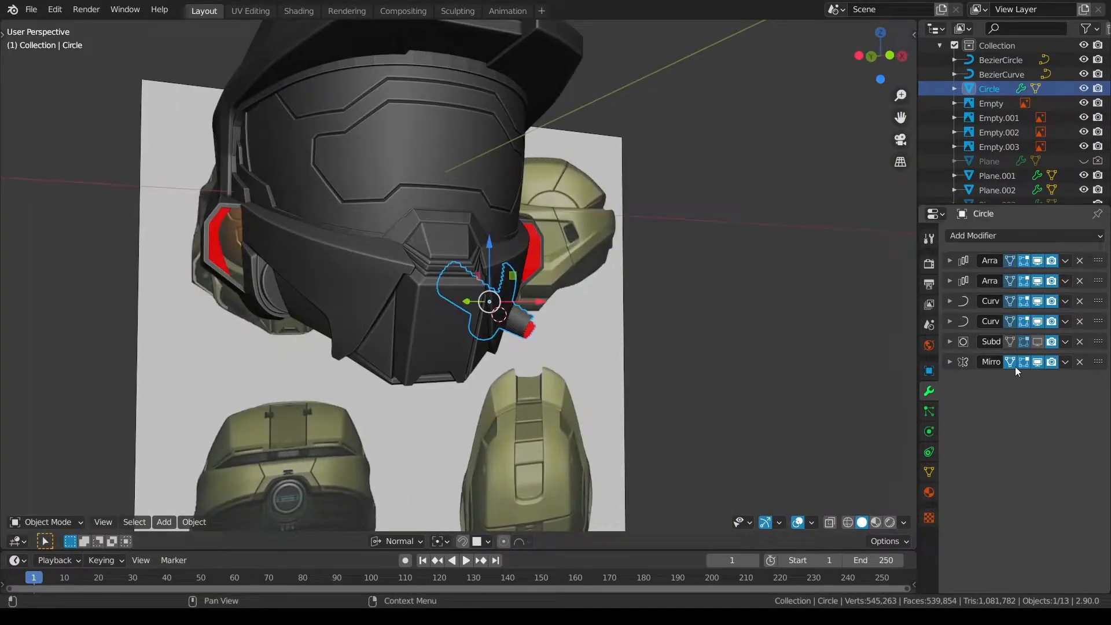
pyautogui.click(949, 363)
pyautogui.click(1083, 435)
pyautogui.click(410, 304)
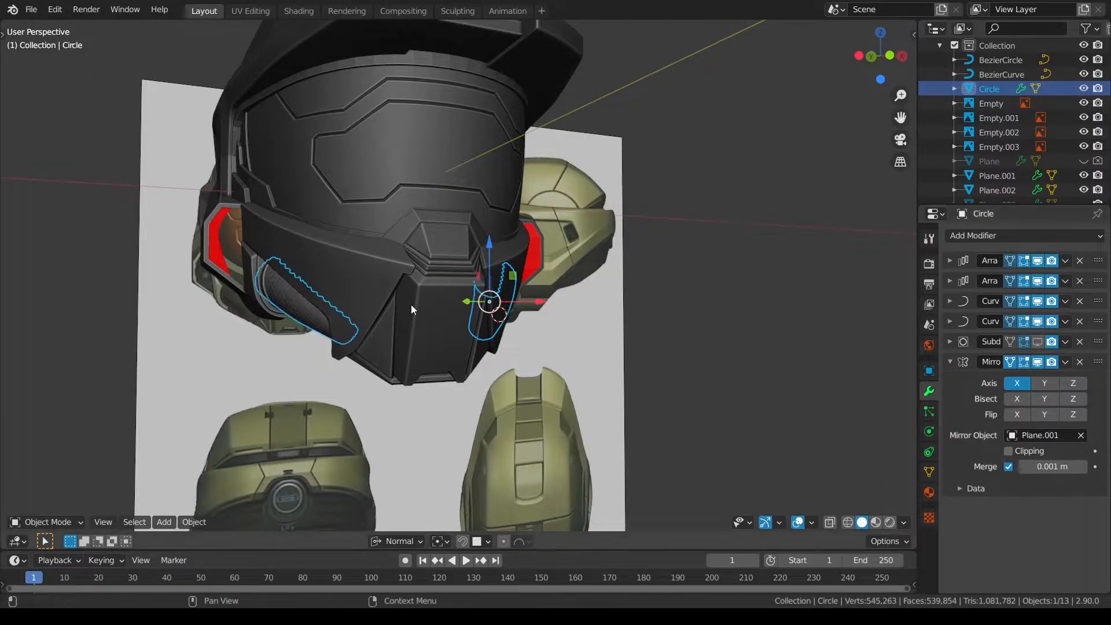
# Apply the Mirror and Solidify modifiers of Visor_Rim and open its mesh for editing at the visor's lower side corner.
pyautogui.rightClick(638, 345)
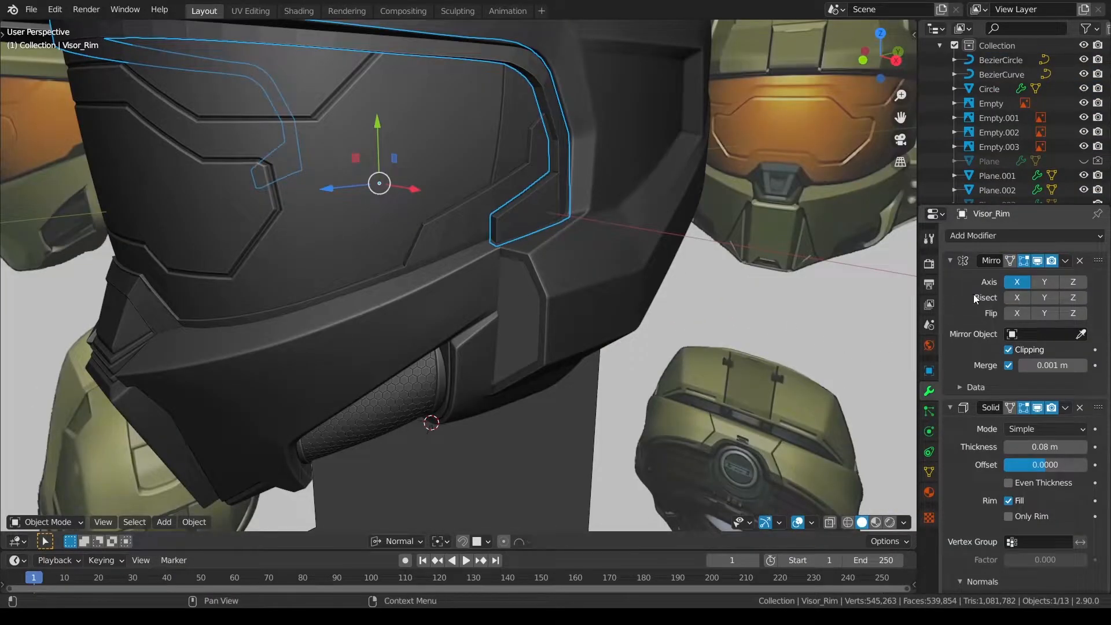
pyautogui.hotkey('ctrl', 'a')
pyautogui.hotkey('ctrl', 'a')
pyautogui.press('Tab')
pyautogui.scroll(6, 617, 350)
pyautogui.moveTo(616, 350); pyautogui.dragTo(693, 343, button='middle')
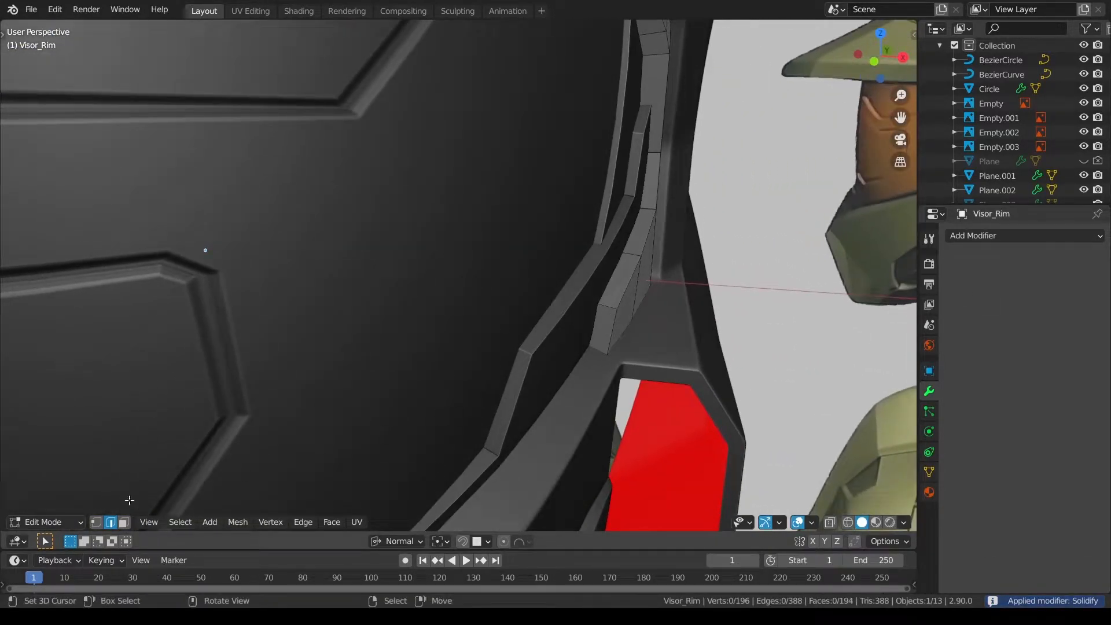
# Extrude the face at the lower side corner of the visor rim along its normal, then return to Object Mode.
pyautogui.click(123, 522)
pyautogui.moveTo(513, 380); pyautogui.dragTo(557, 490, button='middle')
pyautogui.click(590, 317)
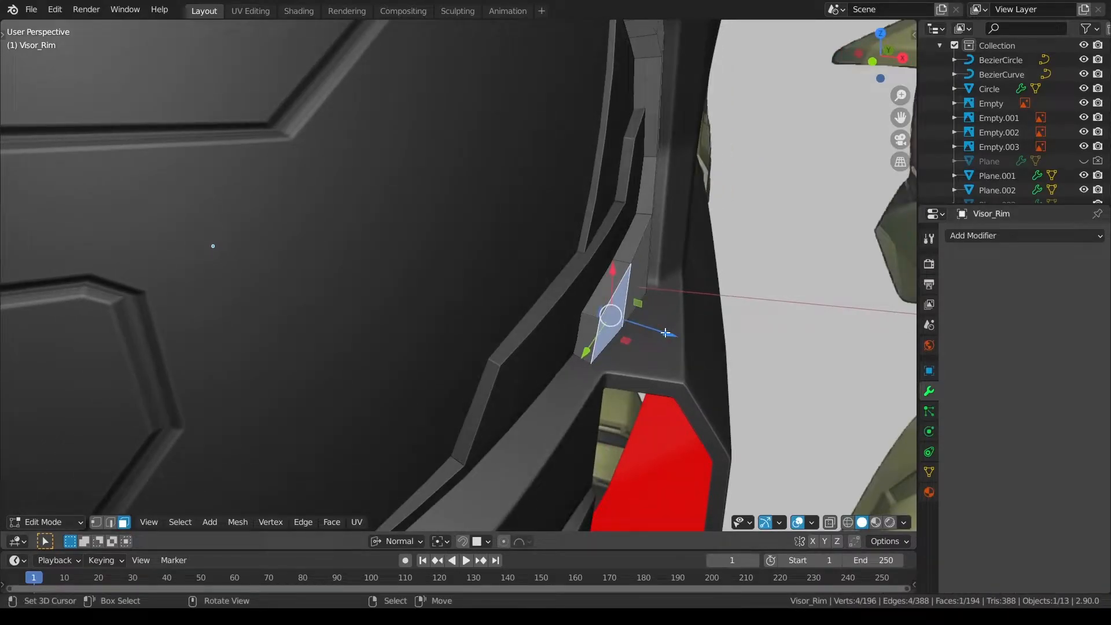
pyautogui.press('e')
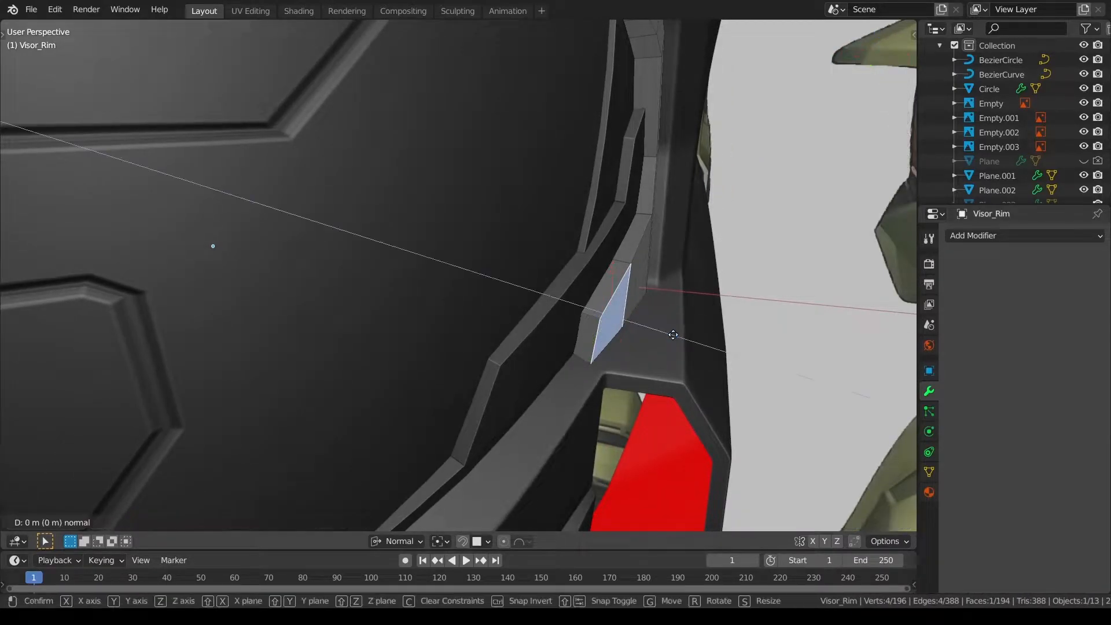
pyautogui.moveTo(649, 332); pyautogui.dragTo(654, 333)
pyautogui.press('a')
pyautogui.press('a')
pyautogui.press('Tab')
# Join the visor rim and its two side pieces into Visor_Rim.002 and isolate it in local view.
pyautogui.moveTo(554, 368); pyautogui.dragTo(498, 325, button='middle')
pyautogui.press('a')
pyautogui.press('a')
pyautogui.click(464, 248)
pyautogui.click(465, 248)
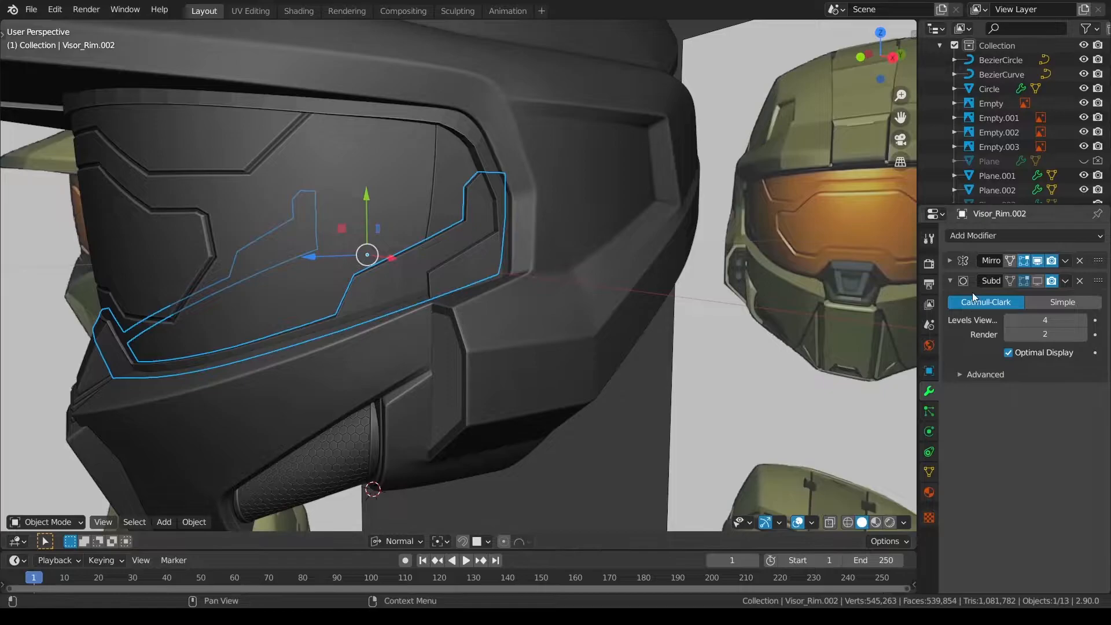
pyautogui.click(446, 184)
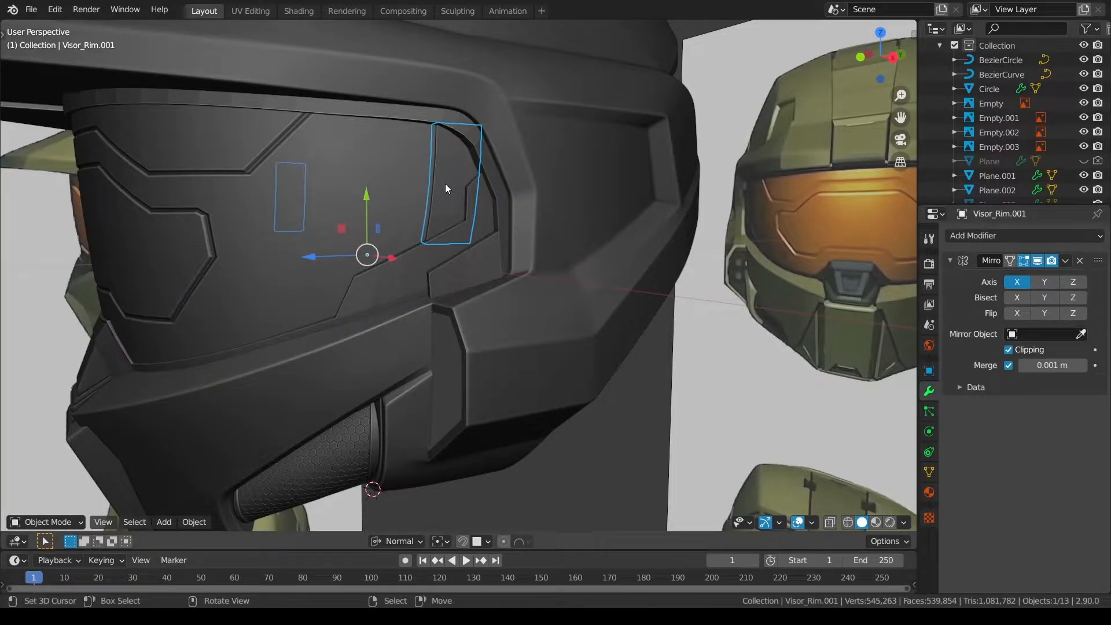
pyautogui.click(443, 118)
pyautogui.click(461, 197)
pyautogui.click(466, 221)
pyautogui.hotkey('ctrl', 'j')
pyautogui.press('/')
# With Global orientation, slide the upper side panel's two rear edges near the rim, with clamping turned off.
pyautogui.press('Tab')
pyautogui.scroll(4, 685, 322)
pyautogui.moveTo(466, 221); pyautogui.dragTo(583, 371, button='middle')
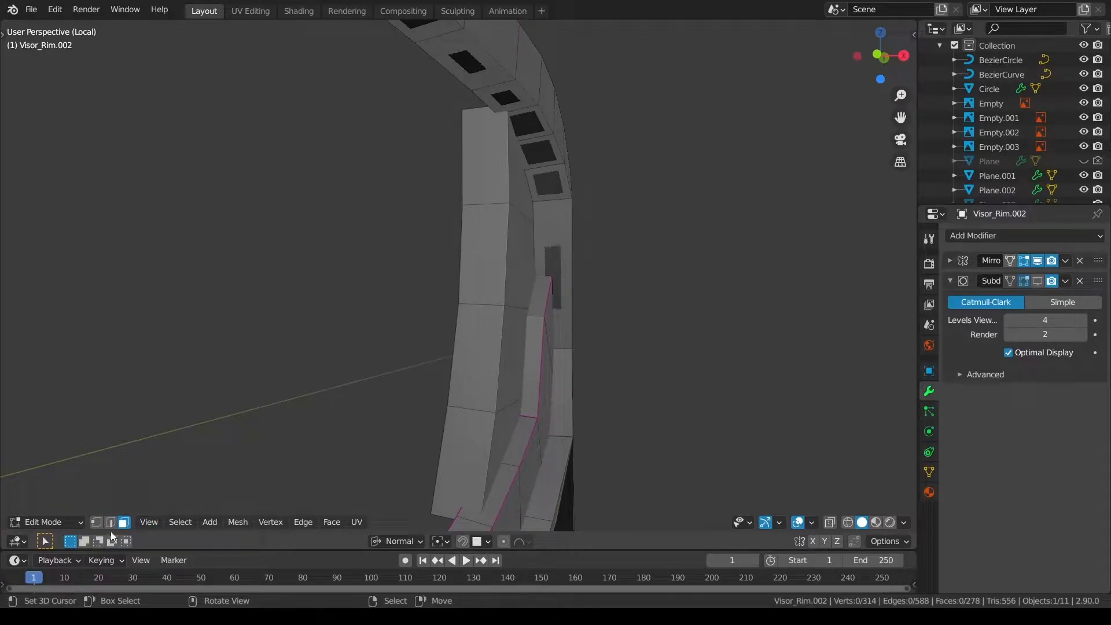
pyautogui.moveTo(550, 225); pyautogui.dragTo(541, 234, button='middle')
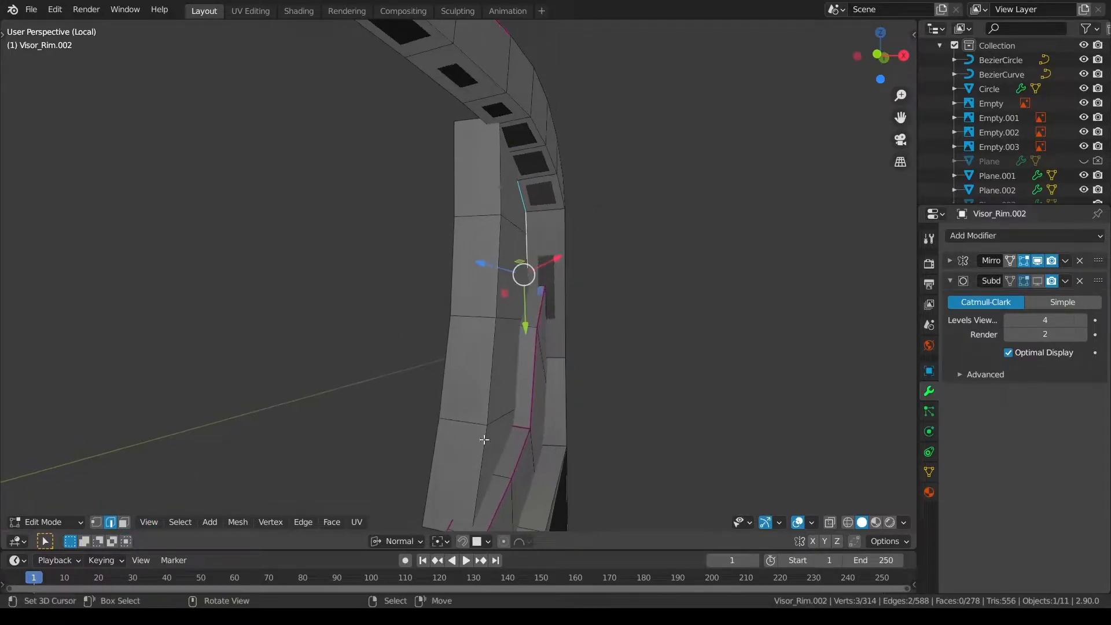
pyautogui.click(395, 541)
pyautogui.click(376, 420)
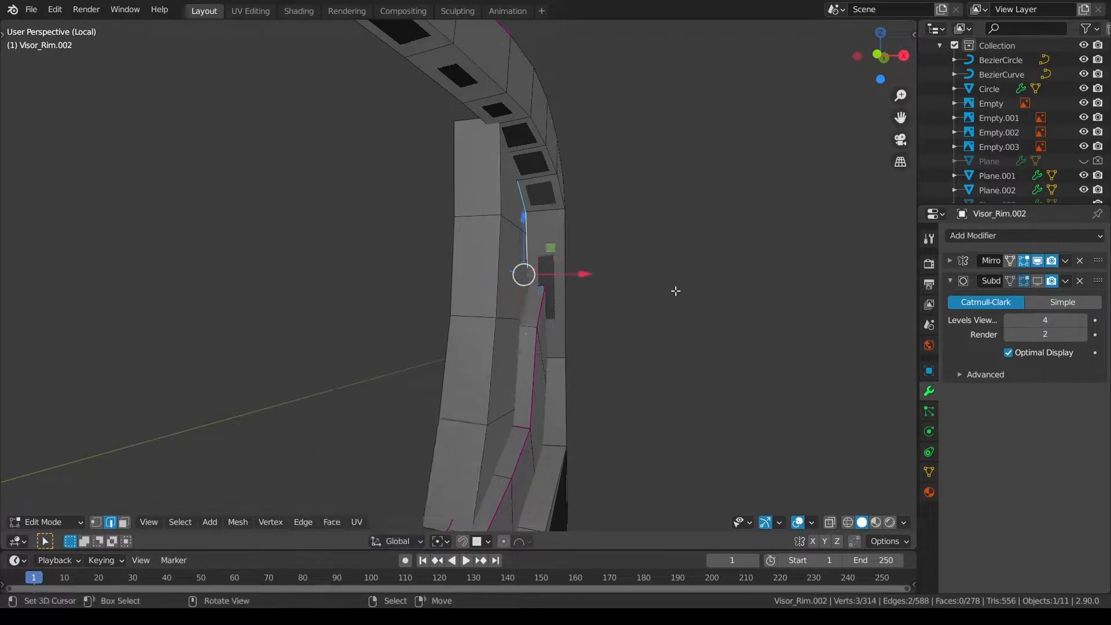
pyautogui.press('g')
pyautogui.press('g')
pyautogui.press('c')
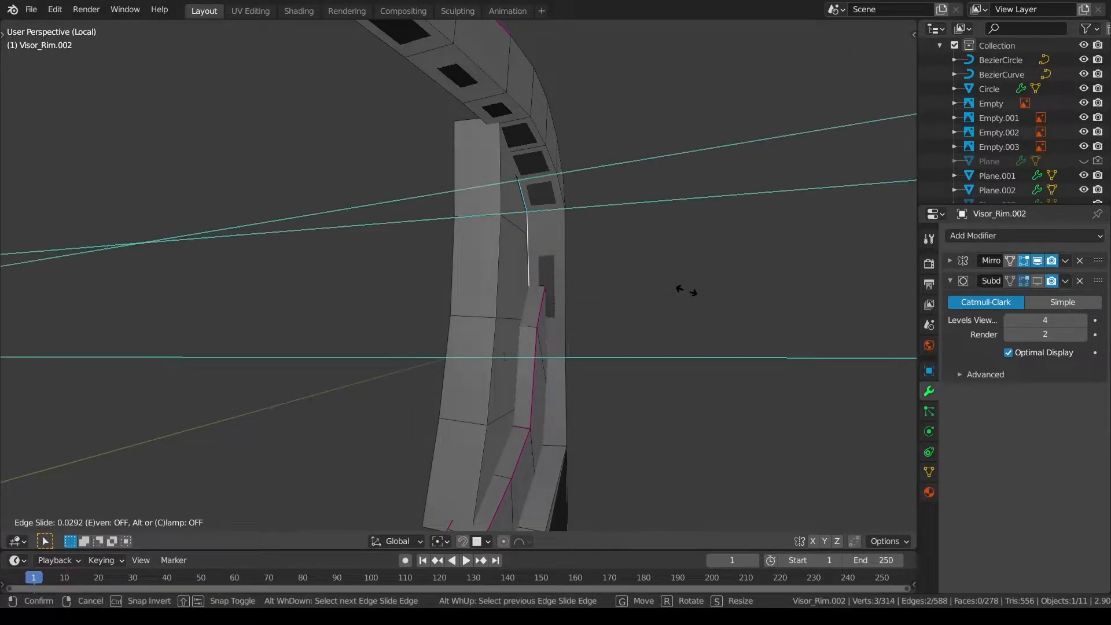
pyautogui.click(655, 289)
# Try smooth shading on the joined visor rim, inspect its mesh, and return it to flat shading.
pyautogui.press('Tab')
pyautogui.hotkey('alt', 'a')
pyautogui.moveTo(768, 300); pyautogui.dragTo(671, 287, button='middle')
pyautogui.click(479, 350)
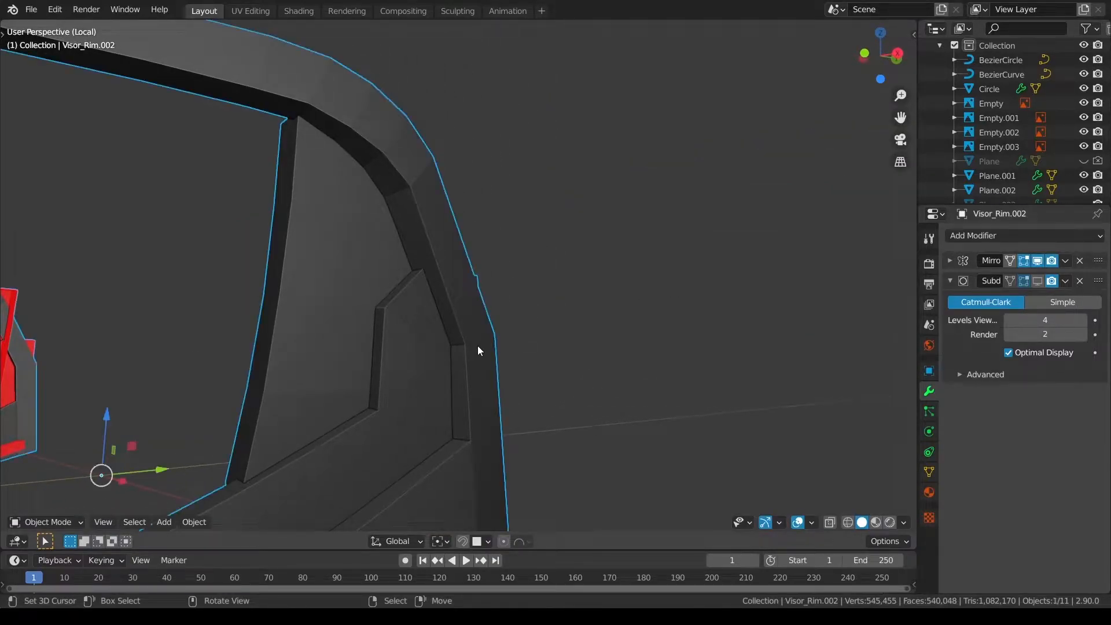
pyautogui.press('q')
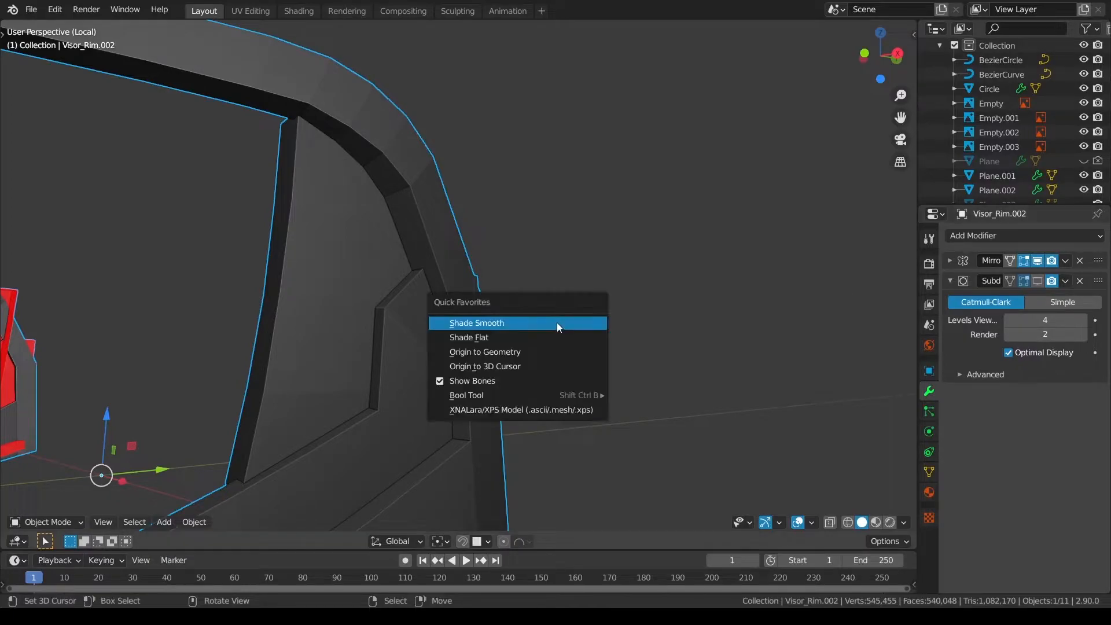
pyautogui.click(558, 322)
pyautogui.hotkey('ctrl', 'Tab')
pyautogui.click(796, 339)
pyautogui.moveTo(631, 341); pyautogui.dragTo(685, 355, button='middle')
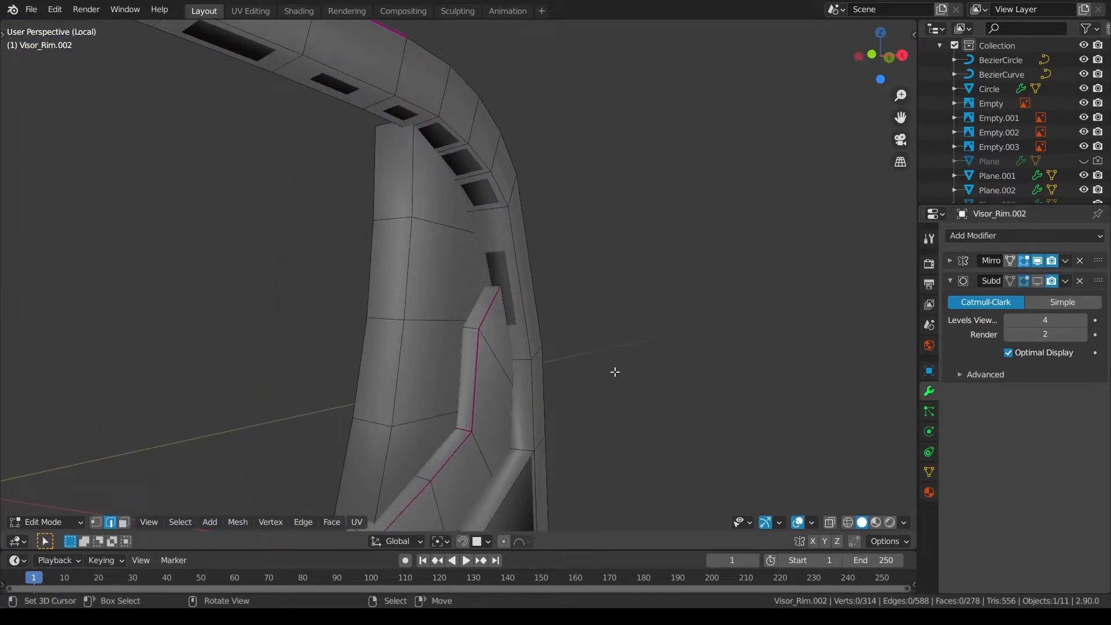
pyautogui.press('q')
pyautogui.press('Tab')
pyautogui.press('q')
pyautogui.click(485, 300)
pyautogui.press('Tab')
# Select the side panel's front edge loop and the rim's inner and outer edge loops, and crease them.
pyautogui.press('a')
pyautogui.keyDown('alt'); pyautogui.click(411, 275); pyautogui.keyUp('alt')
pyautogui.keyDown('alt'); pyautogui.keyDown('shift'); pyautogui.click(447, 130); pyautogui.keyUp('shift'); pyautogui.keyUp('alt')
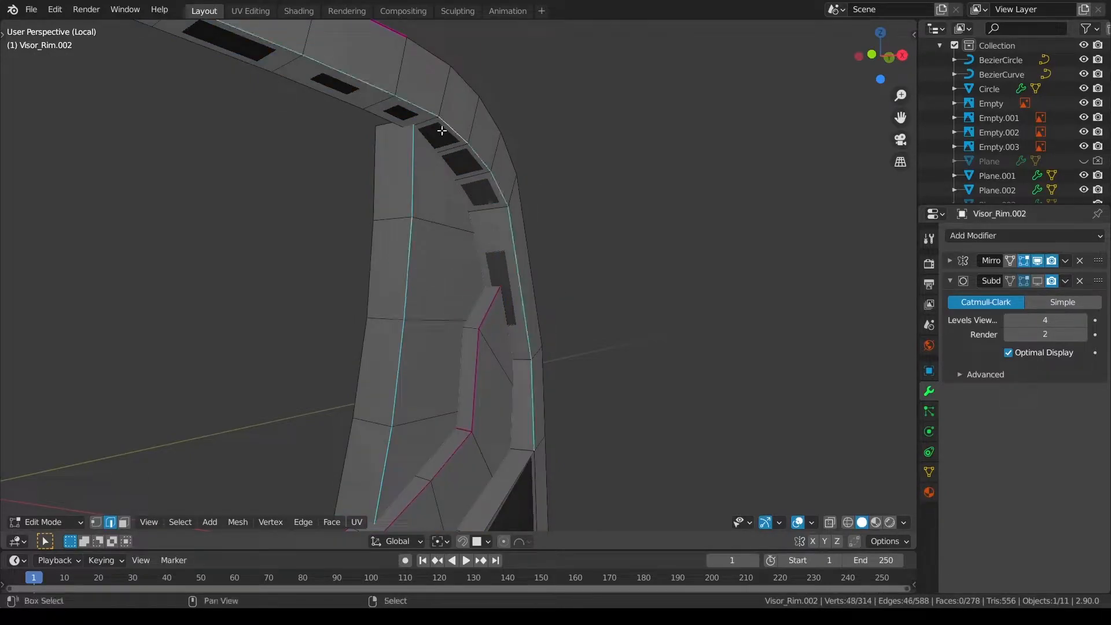
pyautogui.keyDown('alt'); pyautogui.keyDown('shift'); pyautogui.click(439, 65); pyautogui.keyUp('shift'); pyautogui.keyUp('alt')
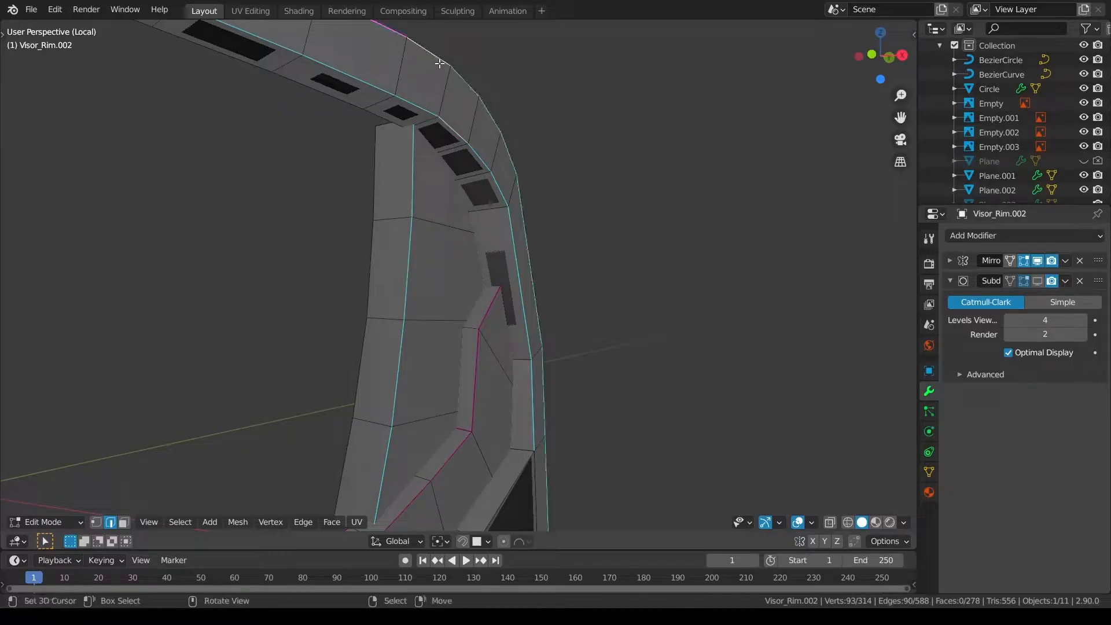
pyautogui.hotkey('shift', 'e')
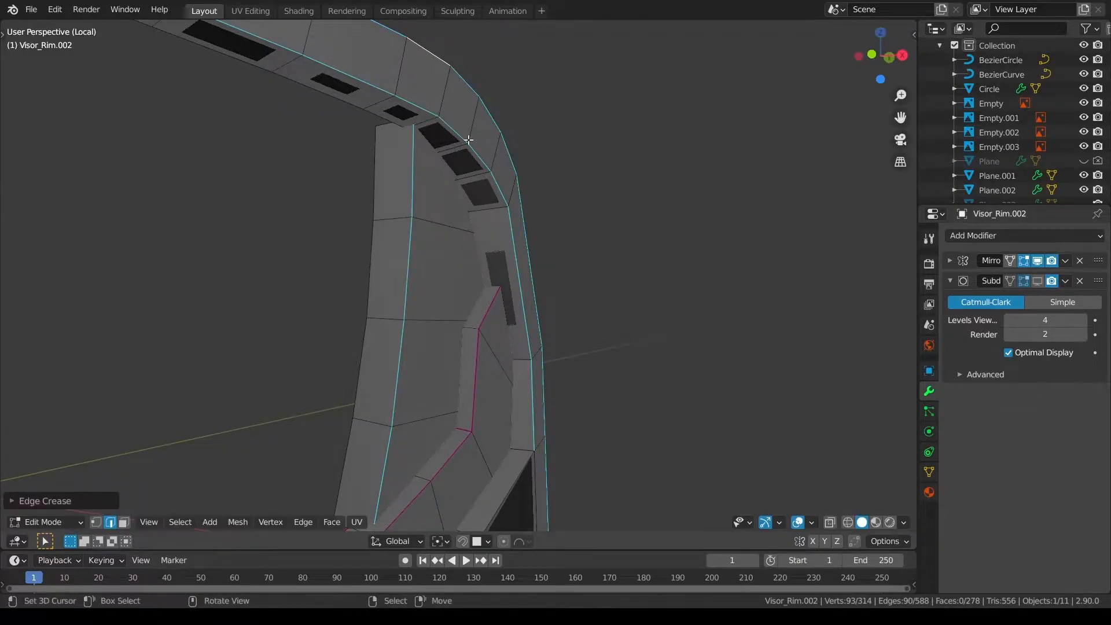
# Select the whole visor rim mesh and clear its edge creases with a value of -1.
pyautogui.press('a')
pyautogui.hotkey('shift', 'e')
pyautogui.write('-1')
pyautogui.press('Return')
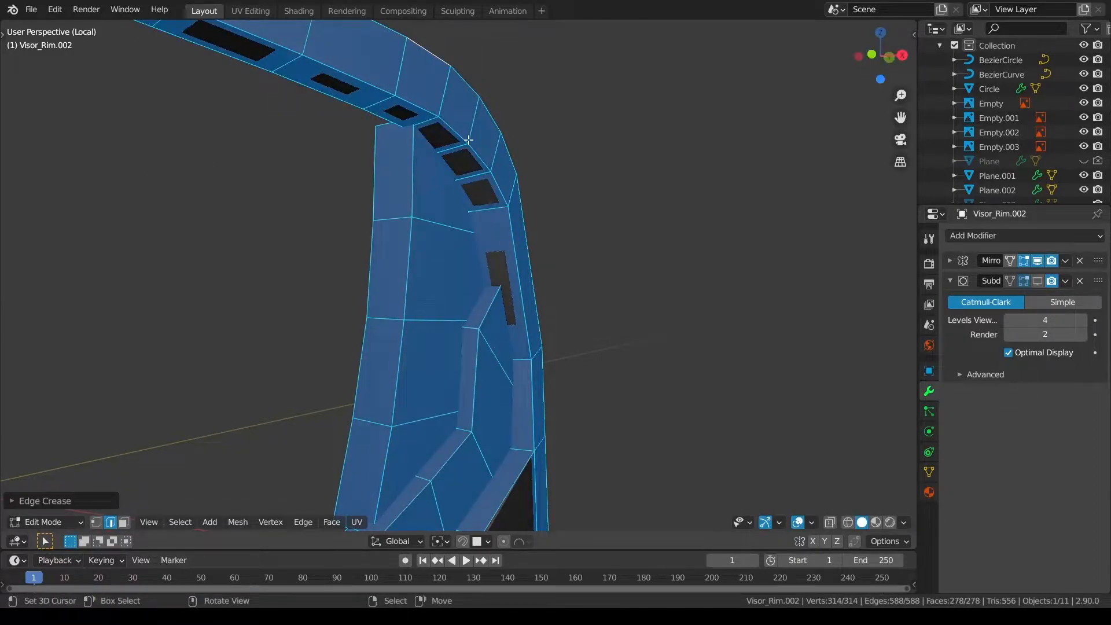
# Select every edge with face angles similar to the side panel's front border edge.
pyautogui.click(411, 266)
pyautogui.hotkey('shift', 'g')
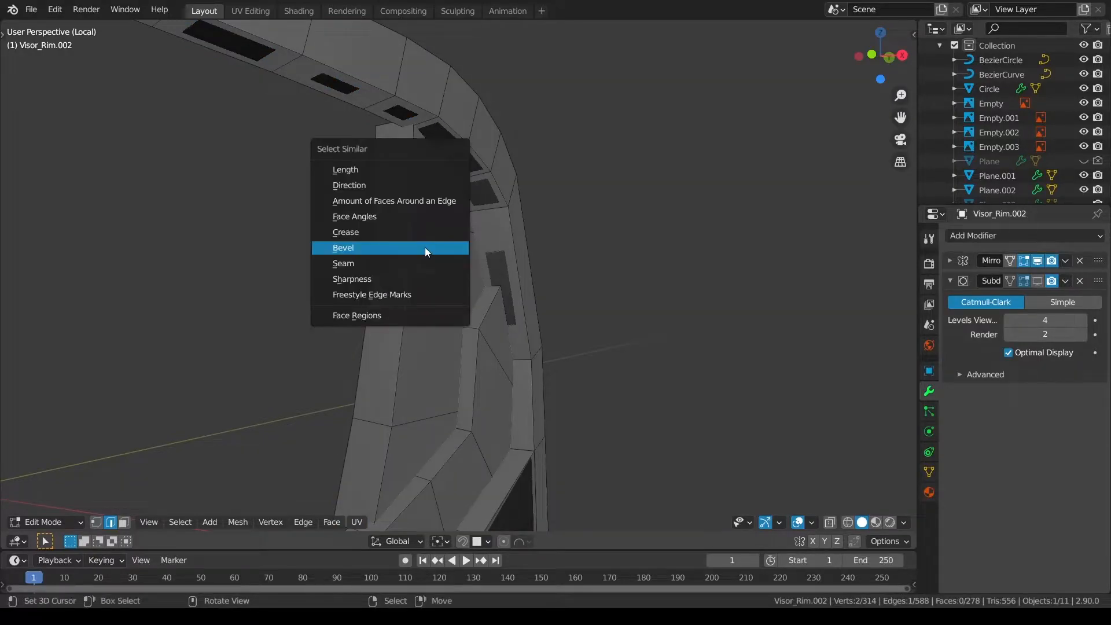
pyautogui.click(402, 219)
pyautogui.scroll(-1, 488, 243)
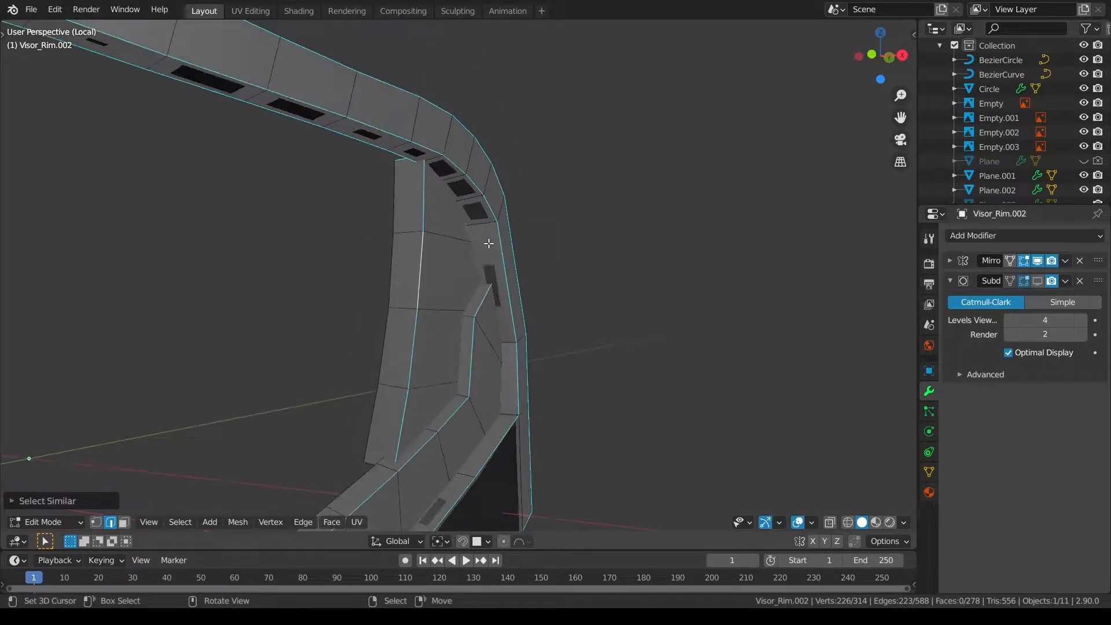
# Add the missing corner edges of the rim pieces to the selection and crease all selected edges by 0.8.
pyautogui.keyDown('shift'); pyautogui.scroll(-3, 489, 243); pyautogui.keyUp('shift')
pyautogui.keyDown('shift'); pyautogui.moveTo(257, 474); pyautogui.dragTo(342, 401, button='middle'); pyautogui.keyUp('shift')
pyautogui.keyDown('shift'); pyautogui.rightClick(334, 390); pyautogui.keyUp('shift')
pyautogui.keyDown('shift'); pyautogui.rightClick(318, 399); pyautogui.keyUp('shift')
pyautogui.keyDown('shift'); pyautogui.moveTo(330, 443); pyautogui.dragTo(434, 289, button='middle'); pyautogui.keyUp('shift')
pyautogui.moveTo(532, 283); pyautogui.dragTo(505, 281, button='middle')
pyautogui.scroll(1, 479, 250)
pyautogui.moveTo(526, 226); pyautogui.dragTo(510, 325, button='middle')
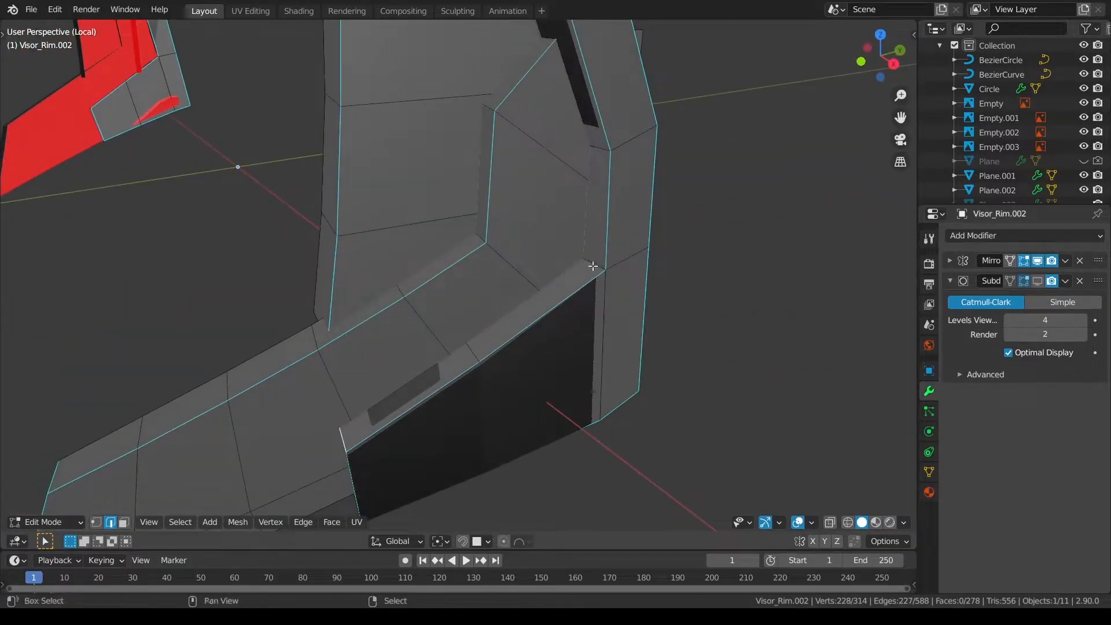
pyautogui.keyDown('shift'); pyautogui.moveTo(623, 167); pyautogui.dragTo(541, 243, button='middle'); pyautogui.keyUp('shift')
pyautogui.scroll(-3, 607, 253)
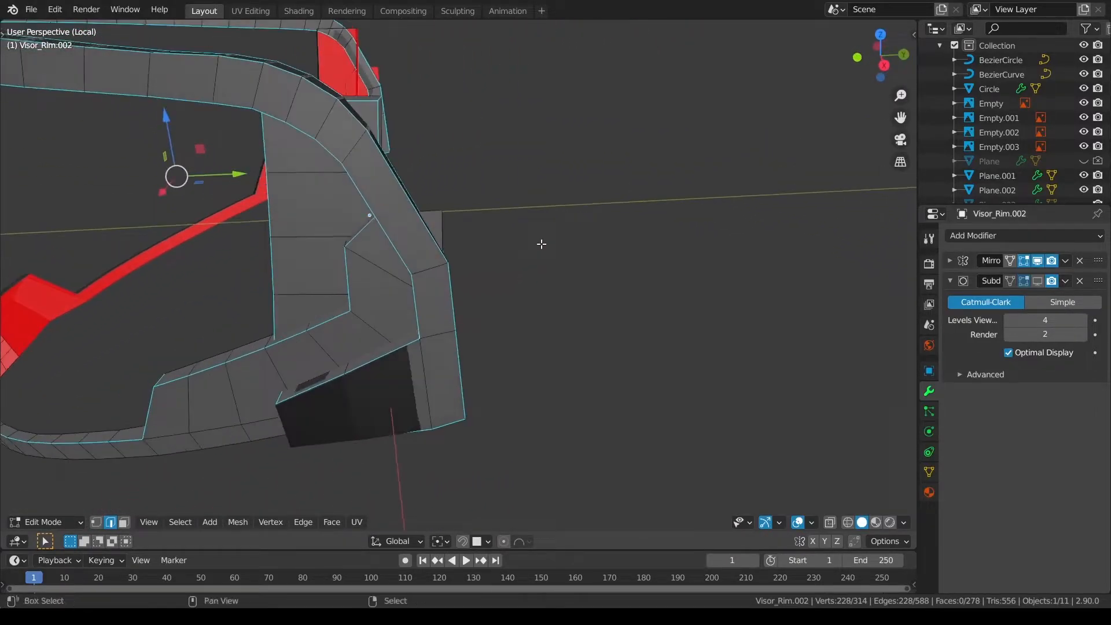
pyautogui.hotkey('shift', 'e')
pyautogui.write('.8')
pyautogui.press('Return')
pyautogui.hotkey('alt', 'a')
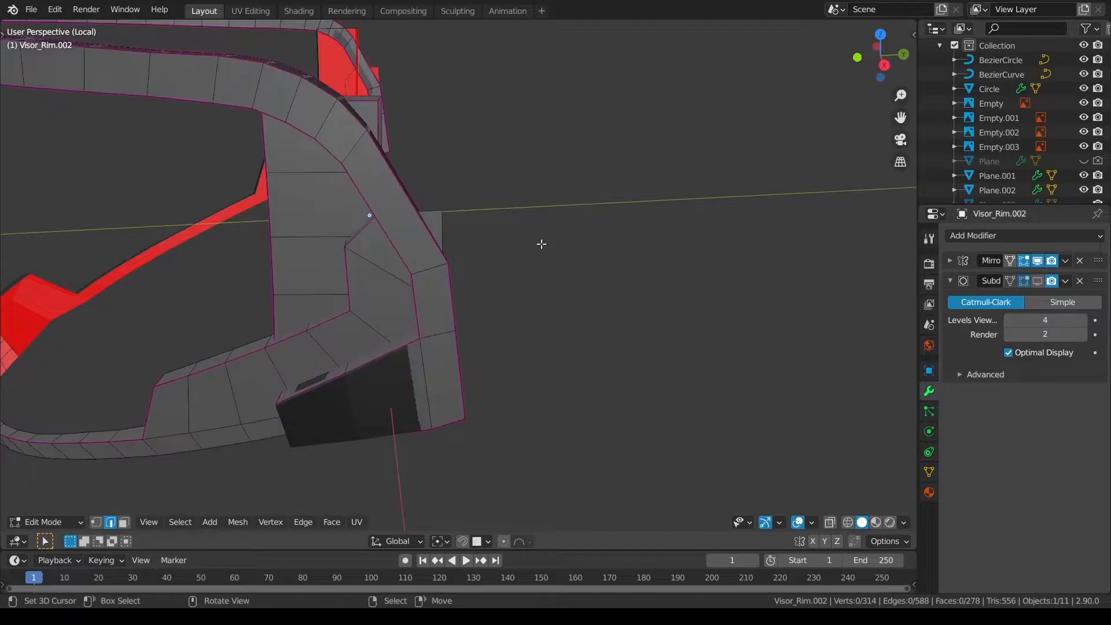
# Crease the two short edges at the corners of the side panel's stepped outline and return to Object Mode.
pyautogui.press('Tab')
pyautogui.moveTo(581, 328); pyautogui.dragTo(670, 322, button='middle')
pyautogui.press('Tab')
pyautogui.click(817, 324)
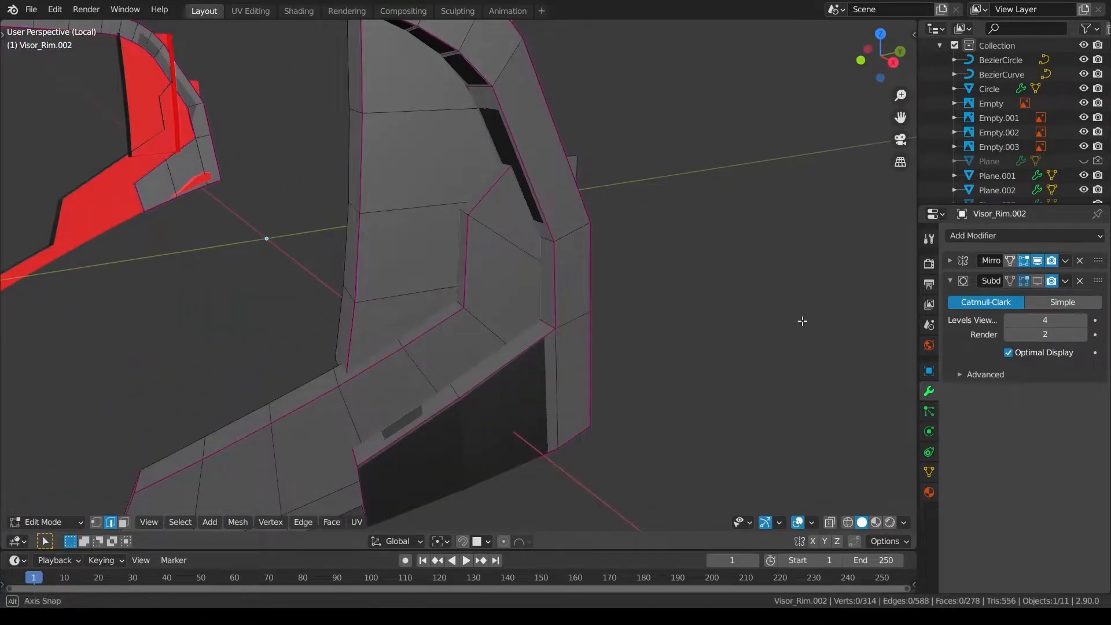
pyautogui.moveTo(795, 321); pyautogui.dragTo(606, 259, button='middle')
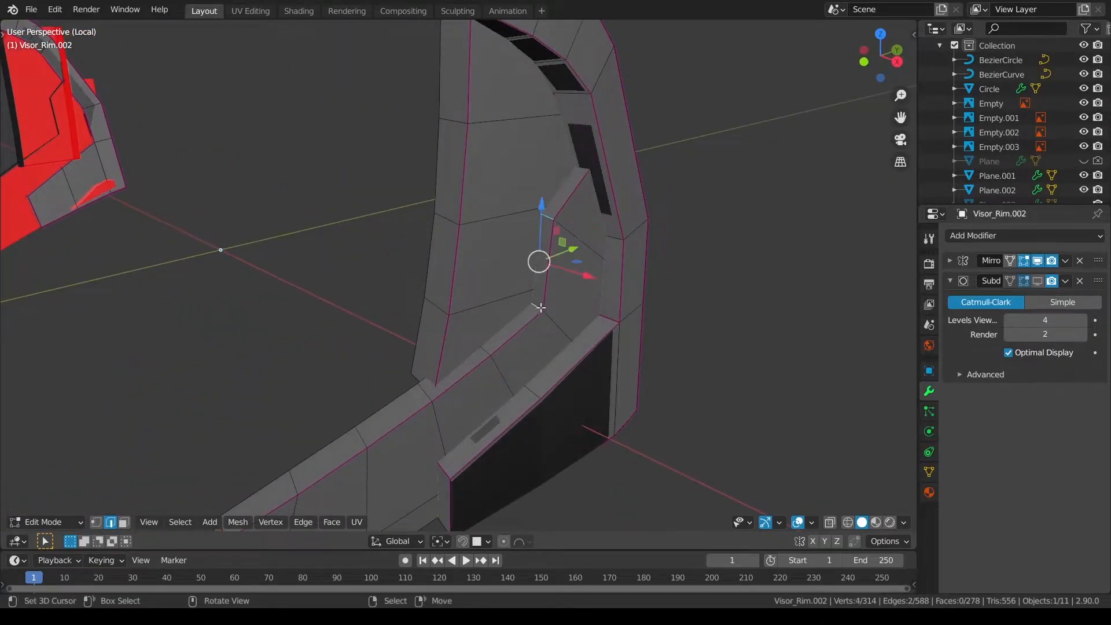
pyautogui.hotkey('shift', 'e')
pyautogui.press('Return')
pyautogui.press('a')
pyautogui.press('Tab')
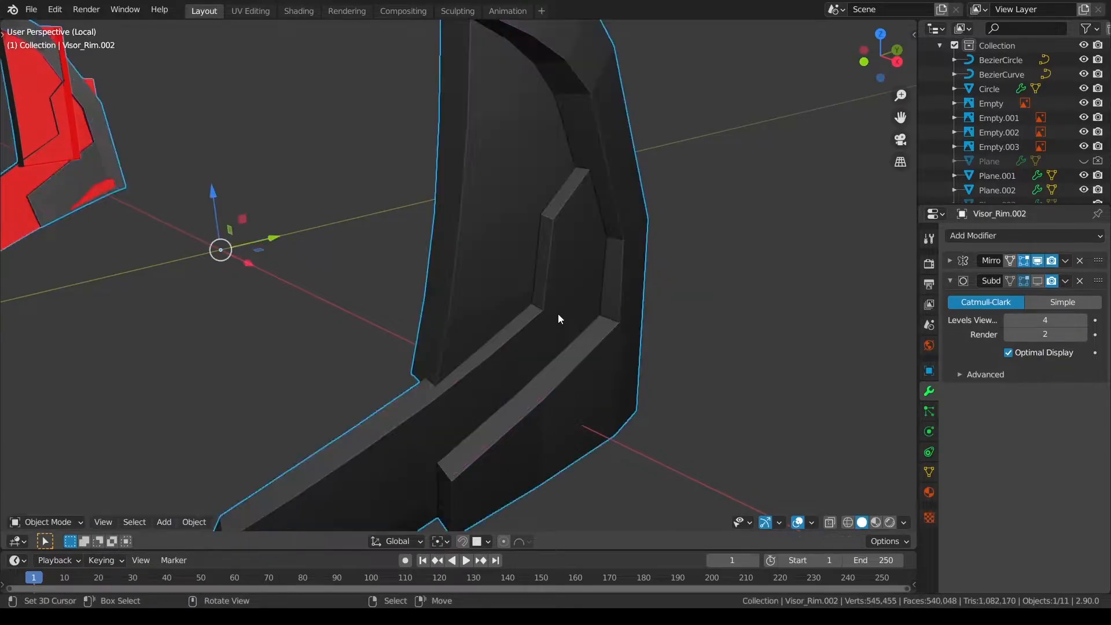
# Turn on the visor rim's subdivision preview and shade the object smooth.
pyautogui.click(1042, 281)
pyautogui.press('q')
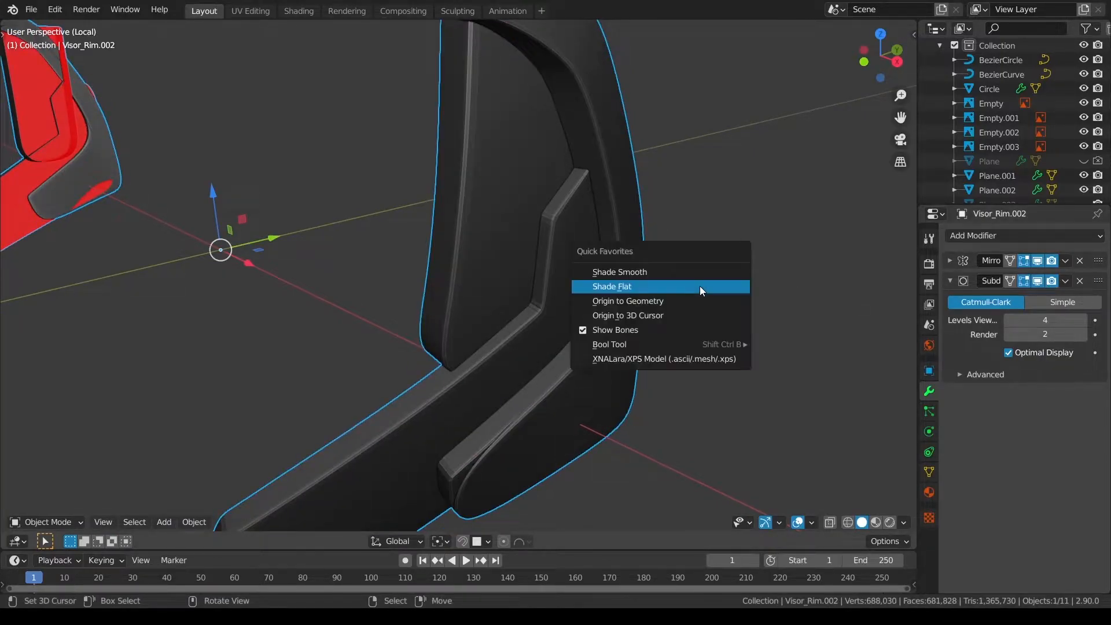
pyautogui.click(686, 276)
pyautogui.moveTo(686, 276); pyautogui.dragTo(671, 306, button='middle')
# In Edit Mode, select the linked mesh of the main upper rim piece and hide all other rim parts.
pyautogui.press('Tab')
pyautogui.moveTo(746, 345); pyautogui.dragTo(783, 335, button='middle')
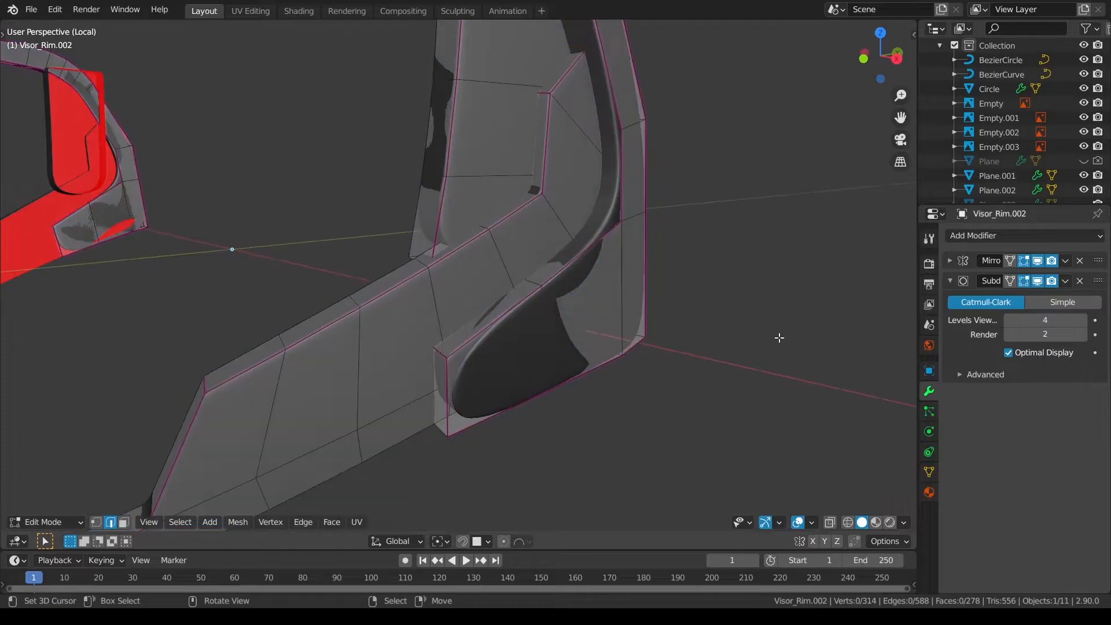
pyautogui.press('z')
pyautogui.click(584, 348)
pyautogui.moveTo(579, 350); pyautogui.dragTo(571, 310, button='middle')
pyautogui.press('z')
pyautogui.click(715, 320)
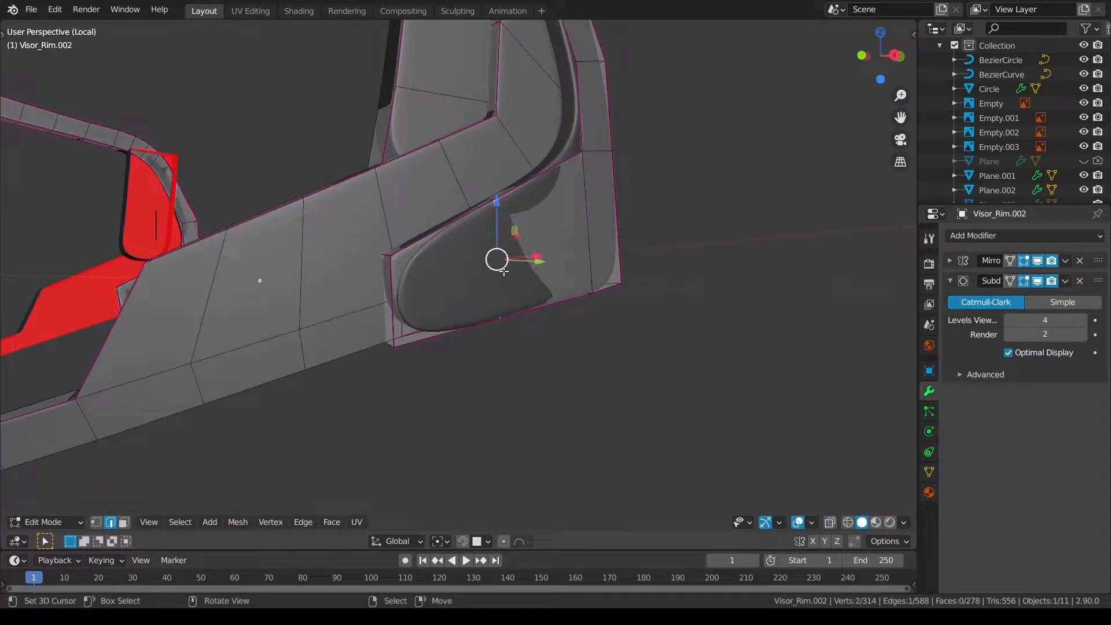
pyautogui.hotkey('ctrl', 'l')
pyautogui.hotkey('shift', 'h')
pyautogui.hotkey('alt', 'a')
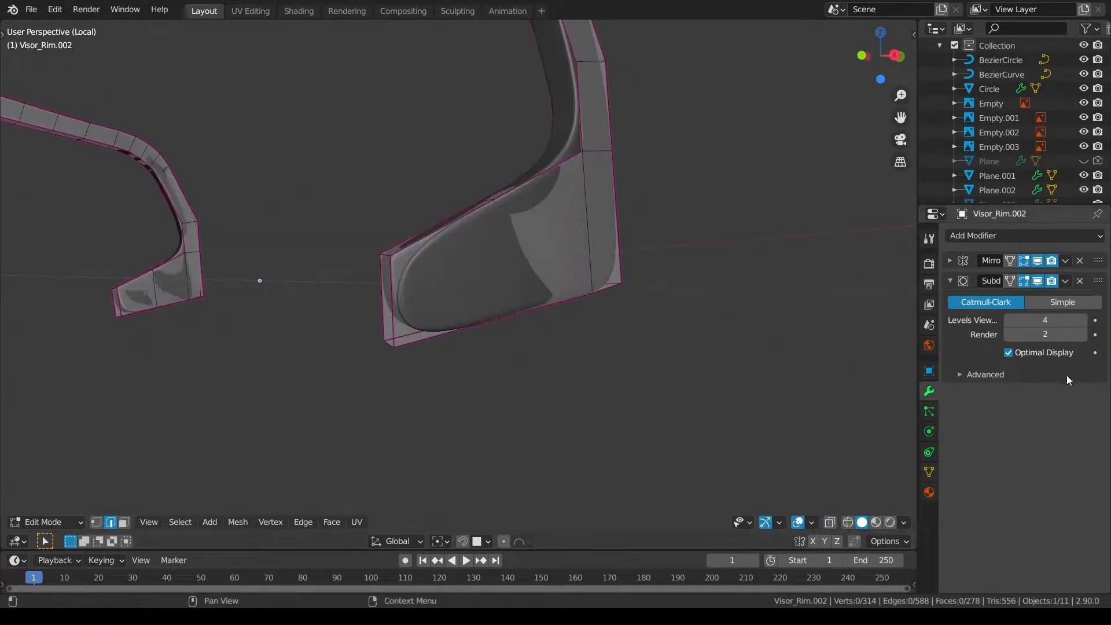
# Turn off the subdivision preview and inspect the isolated rim's lower end faces on both sides in face selection.
pyautogui.click(1040, 282)
pyautogui.moveTo(677, 315); pyautogui.dragTo(607, 333, button='middle')
pyautogui.hotkey('alt', 'z')
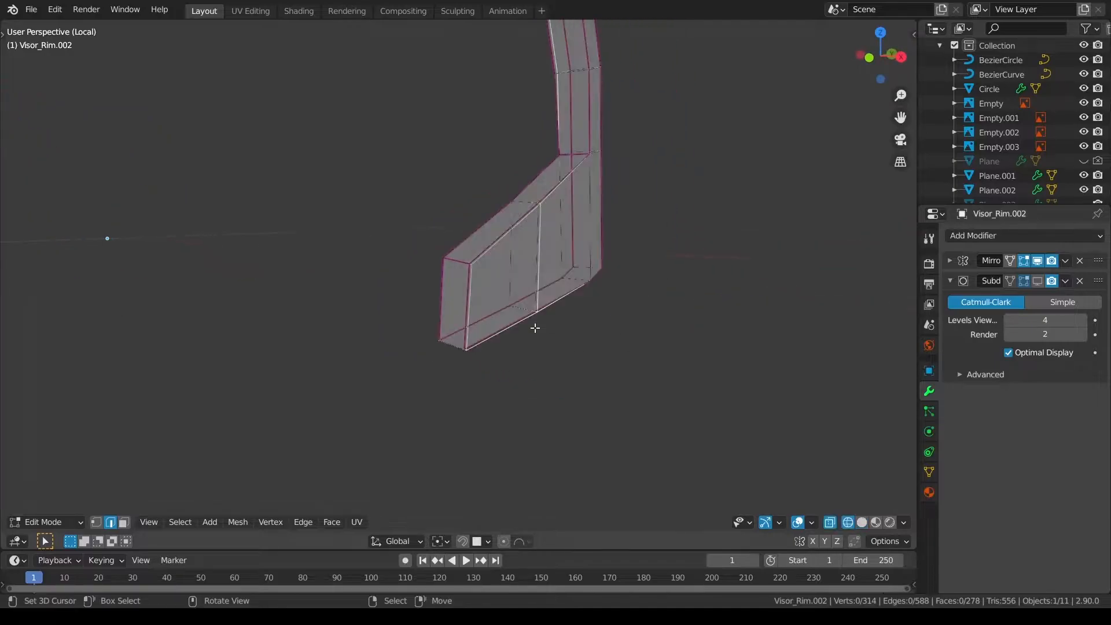
pyautogui.click(122, 526)
pyautogui.press('z')
pyautogui.click(647, 384)
pyautogui.moveTo(555, 377)
pyautogui.mouseDown(button='middle')
pyautogui.moveTo(686, 357)
pyautogui.moveTo(612, 401)
pyautogui.mouseUp(button='middle')
pyautogui.rightClick(649, 322)
pyautogui.moveTo(631, 339)
pyautogui.mouseDown(button='middle')
pyautogui.moveTo(490, 413)
pyautogui.moveTo(605, 182)
pyautogui.moveTo(617, 218)
pyautogui.moveTo(714, 248)
pyautogui.moveTo(555, 210)
pyautogui.mouseUp(button='middle')
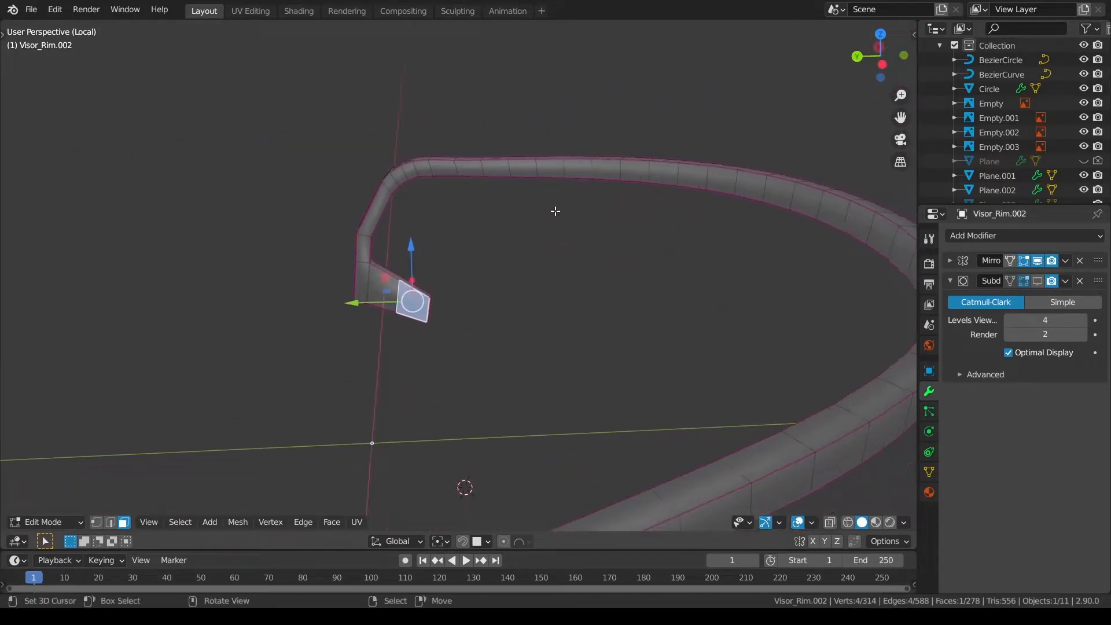
pyautogui.keyDown('ctrl'); pyautogui.rightClick(863, 214); pyautogui.keyUp('ctrl')
pyautogui.scroll(-4, 852, 217)
pyautogui.rightClick(747, 295)
# Reveal the hidden rim parts and show them from the front in see-through display.
pyautogui.press('KP_1')
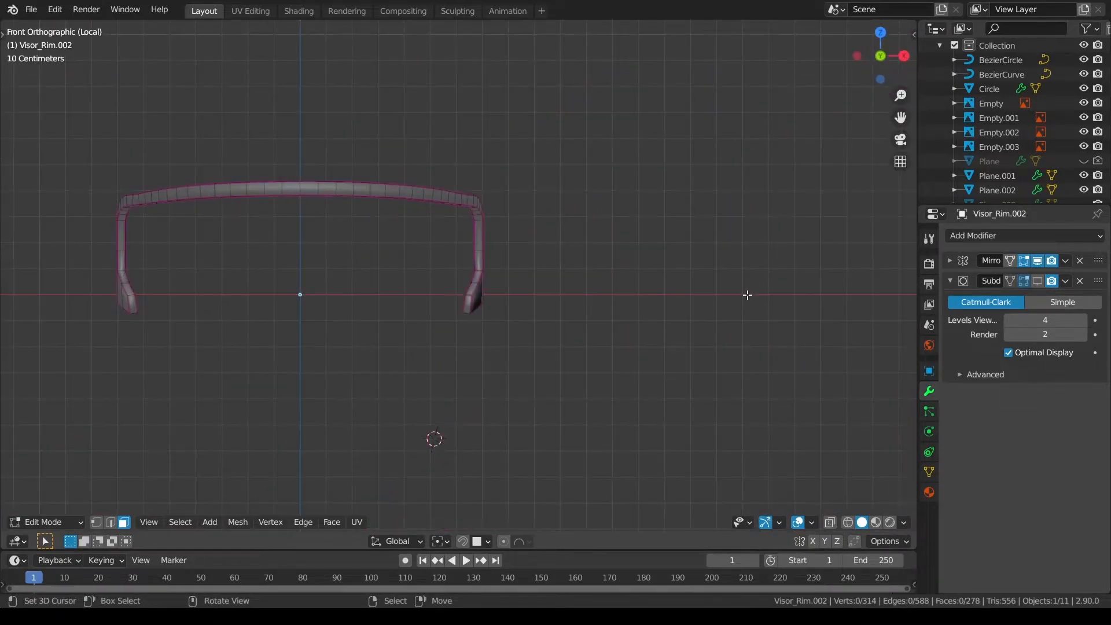
pyautogui.hotkey('alt', 'h')
pyautogui.rightClick(747, 295)
pyautogui.keyDown('shift'); pyautogui.moveTo(596, 345); pyautogui.dragTo(679, 364, button='middle'); pyautogui.keyUp('shift')
pyautogui.scroll(1, 679, 364)
pyautogui.hotkey('alt', 'z')
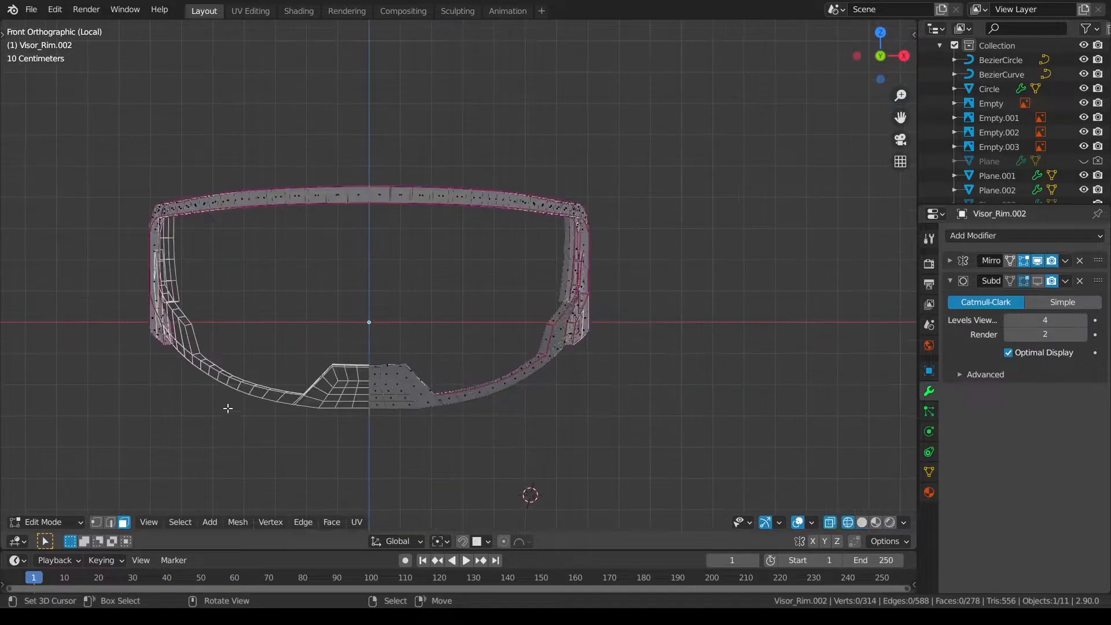
# Delete the upper rim faces on the negative X side of the centre line, then turn off see-through display.
pyautogui.moveTo(85, 122); pyautogui.dragTo(364, 497)
pyautogui.press('x')
pyautogui.click(433, 360)
pyautogui.hotkey('ctrl', 'z')
pyautogui.press('x')
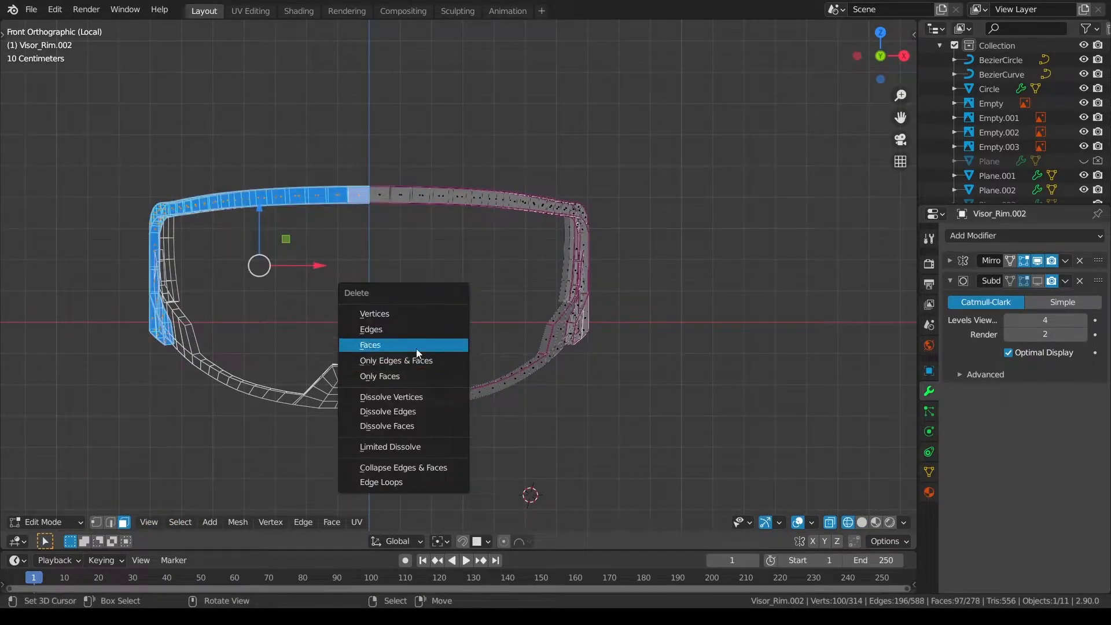
pyautogui.click(416, 349)
pyautogui.hotkey('alt', 'z')
# At the upper rim's positive X end, select faces from the lower corner upward, then hide a single face at that end.
pyautogui.moveTo(405, 338); pyautogui.dragTo(633, 342, button='middle')
pyautogui.click(566, 282)
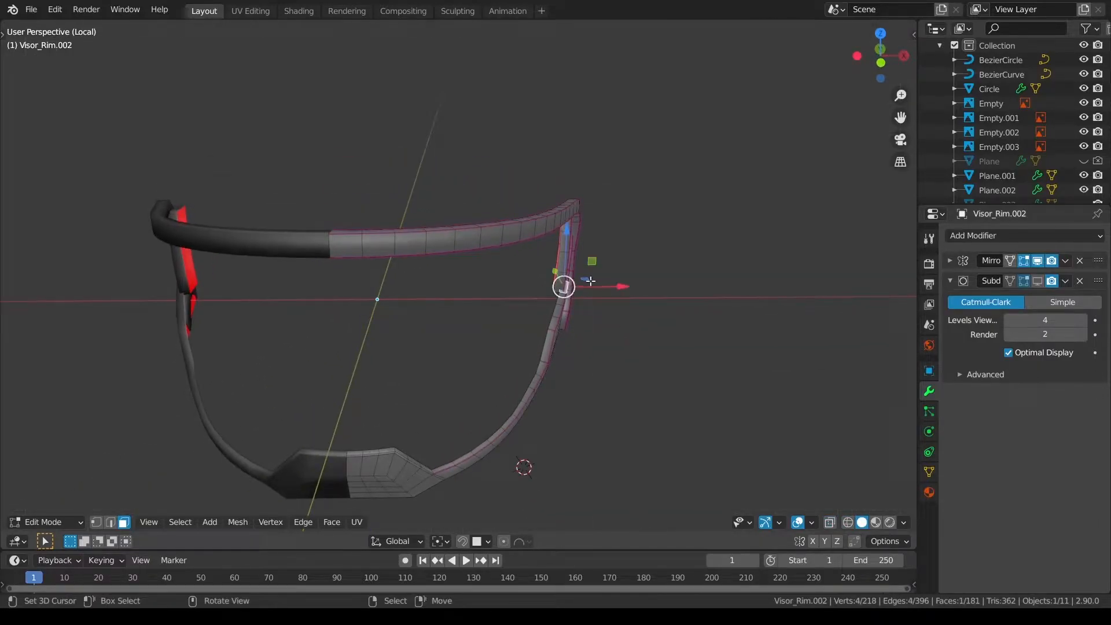
pyautogui.press('KP_Decimal')
pyautogui.scroll(-10, 589, 280)
pyautogui.moveTo(576, 276); pyautogui.dragTo(843, 342, button='middle')
pyautogui.press('a')
pyautogui.press('a')
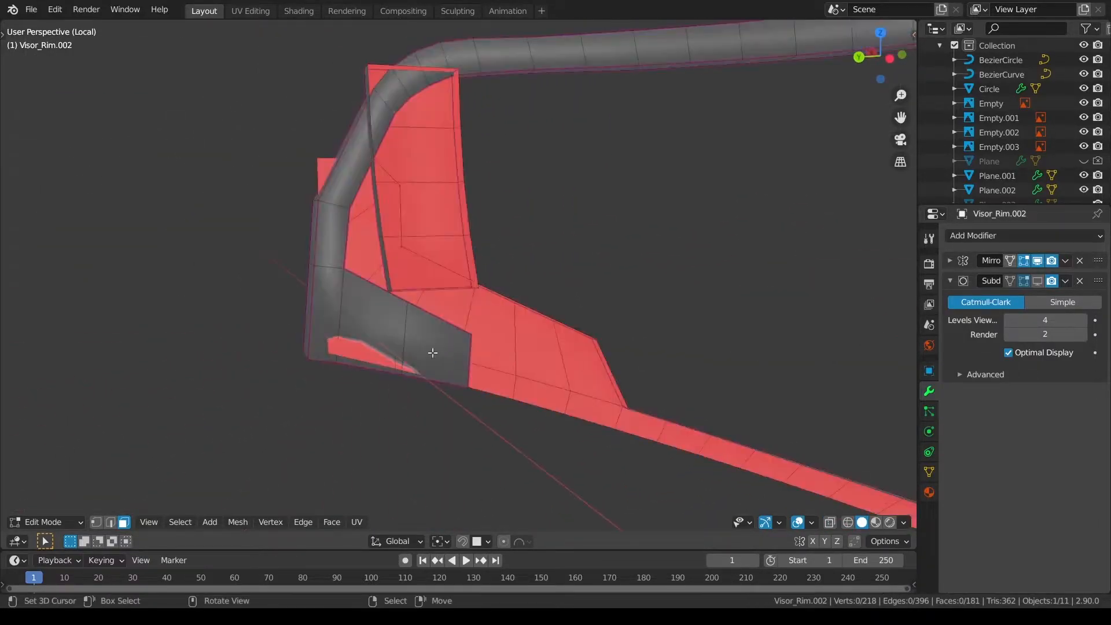
pyautogui.click(402, 336)
pyautogui.click(324, 339)
pyautogui.click(434, 344)
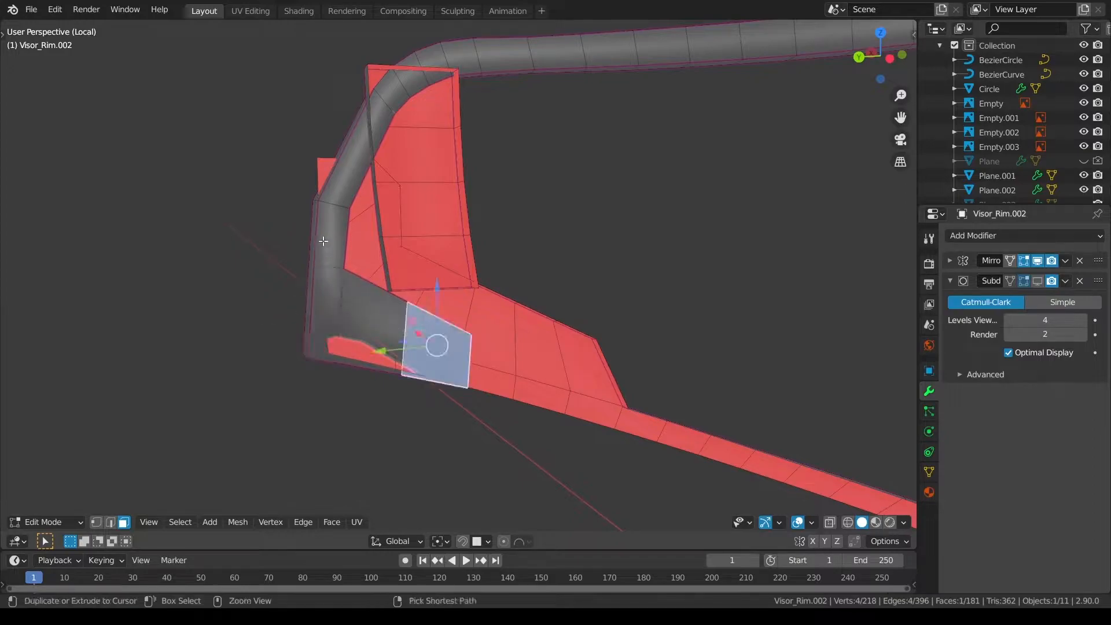
pyautogui.keyDown('ctrl'); pyautogui.click(377, 188); pyautogui.keyUp('ctrl')
pyautogui.moveTo(400, 107); pyautogui.dragTo(528, 215, button='middle')
pyautogui.rightClick(507, 320)
pyautogui.press('h')
# Delete the strip of inner faces along the upper rim together with the overlapping faces at its lower end.
pyautogui.moveTo(511, 319); pyautogui.dragTo(340, 244, button='middle')
pyautogui.keyDown('alt'); pyautogui.rightClick(351, 246); pyautogui.keyUp('alt')
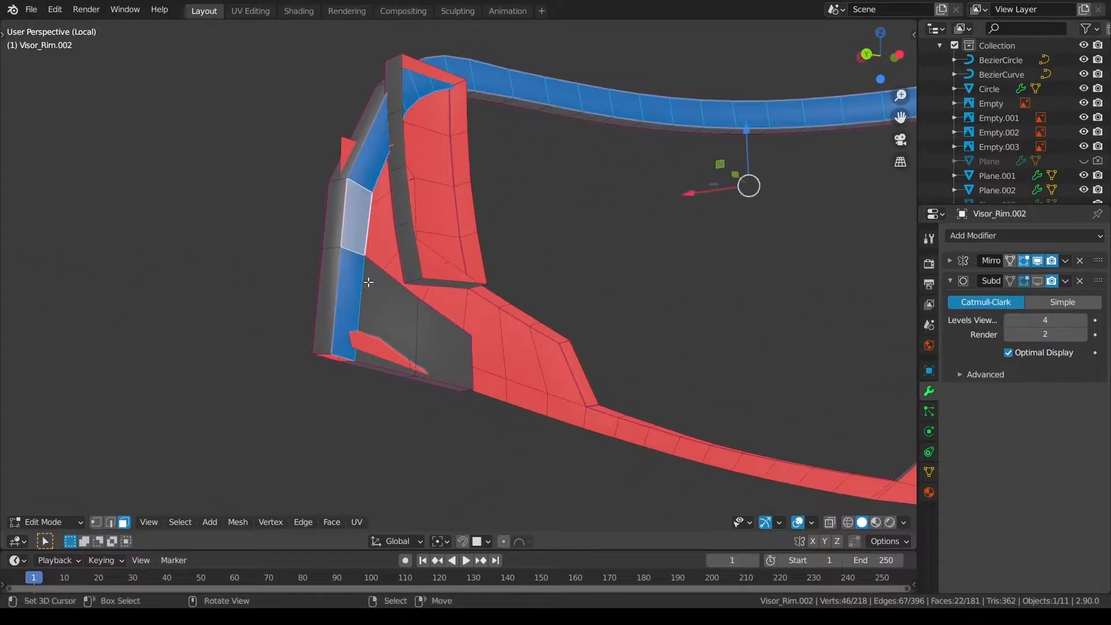
pyautogui.keyDown('shift'); pyautogui.rightClick(387, 310); pyautogui.keyUp('shift')
pyautogui.keyDown('shift'); pyautogui.rightClick(443, 343); pyautogui.keyUp('shift')
pyautogui.moveTo(444, 346); pyautogui.dragTo(434, 297, button='middle')
pyautogui.keyDown('shift'); pyautogui.rightClick(370, 319); pyautogui.keyUp('shift')
pyautogui.moveTo(438, 361); pyautogui.dragTo(561, 323, button='middle')
pyautogui.press('x')
pyautogui.click(561, 323)
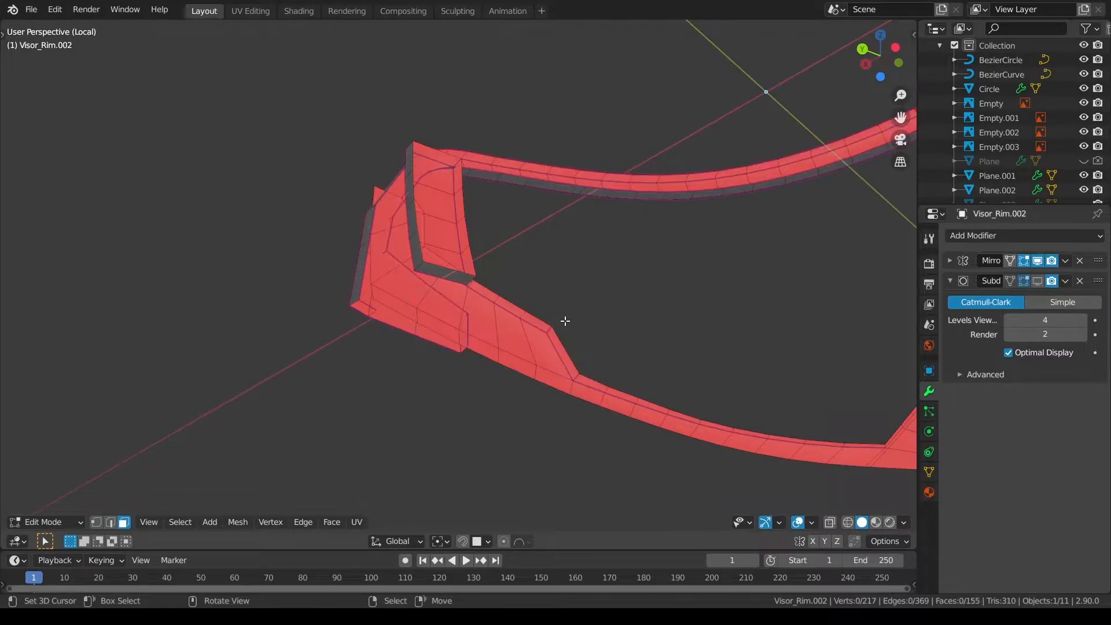
# Reveal and delete the hidden rim face, then show the rim in Object Mode with the subdivision preview on.
pyautogui.hotkey('alt', 'h')
pyautogui.press('x')
pyautogui.click(565, 321)
pyautogui.press('a')
pyautogui.moveTo(565, 320); pyautogui.dragTo(376, 311, button='middle')
pyautogui.hotkey('alt', 'a')
pyautogui.press('Tab')
pyautogui.click(1039, 283)
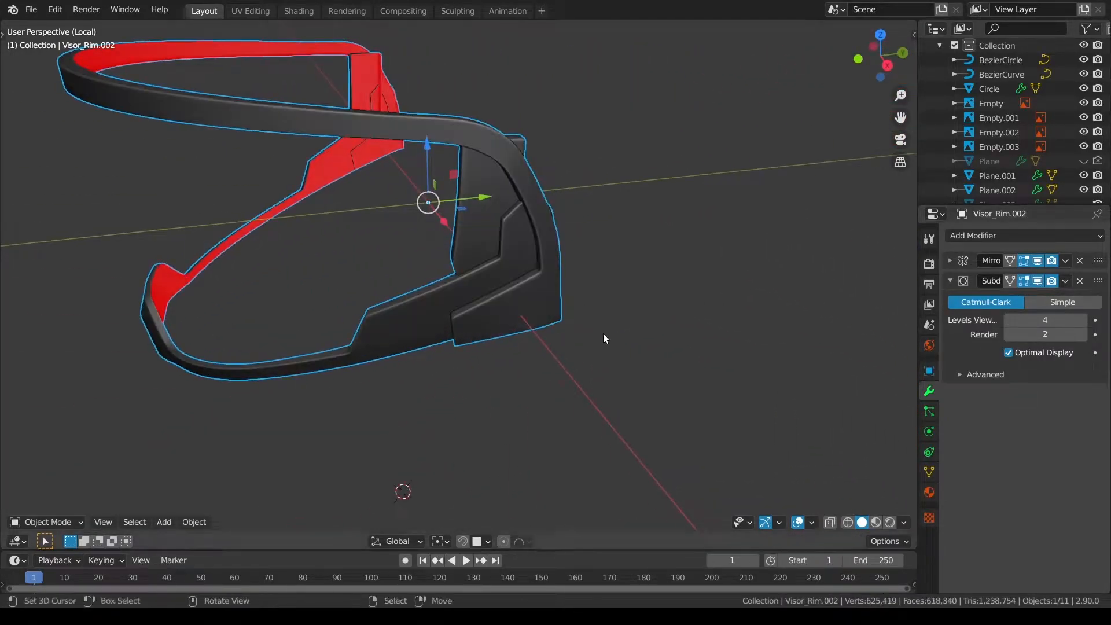
# Crease the three connected cross edges at the upper rim's side bend and check the smoothed rim in Object Mode.
pyautogui.scroll(2, 606, 330)
pyautogui.moveTo(605, 324); pyautogui.dragTo(560, 297, button='middle')
pyautogui.click(1037, 282)
pyautogui.click(1038, 284)
pyautogui.press('Tab')
pyautogui.moveTo(756, 267); pyautogui.dragTo(524, 371, button='middle')
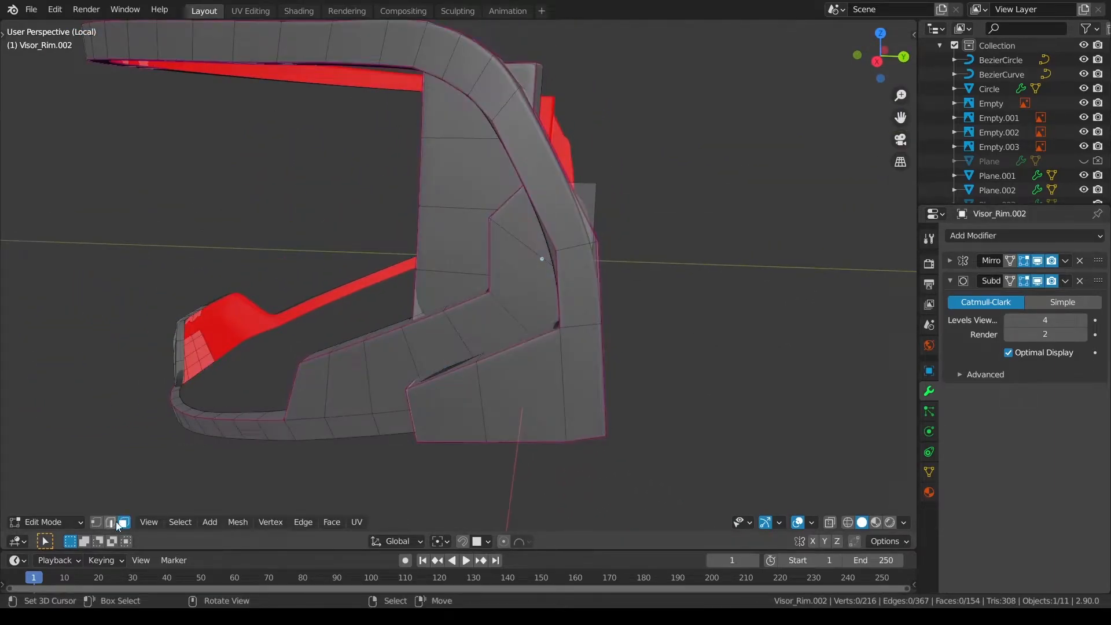
pyautogui.hotkey('shift', 'e')
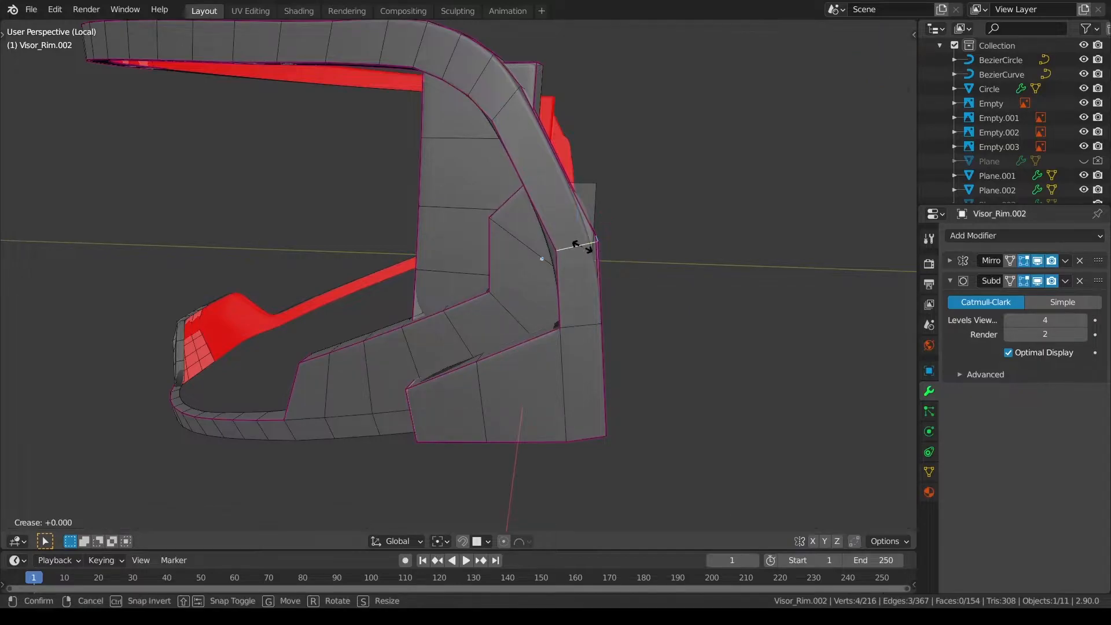
pyautogui.press('Return')
pyautogui.press('Tab')
pyautogui.click(350, 246)
pyautogui.moveTo(327, 259)
pyautogui.mouseDown(button='middle')
pyautogui.moveTo(442, 256)
pyautogui.moveTo(516, 236)
pyautogui.mouseUp(button='middle')
pyautogui.click(516, 236)
# Delete the face at the lower inner end of the rim's upright side piece.
pyautogui.press('Tab')
pyautogui.click(624, 251)
pyautogui.moveTo(573, 269); pyautogui.dragTo(698, 264, button='middle')
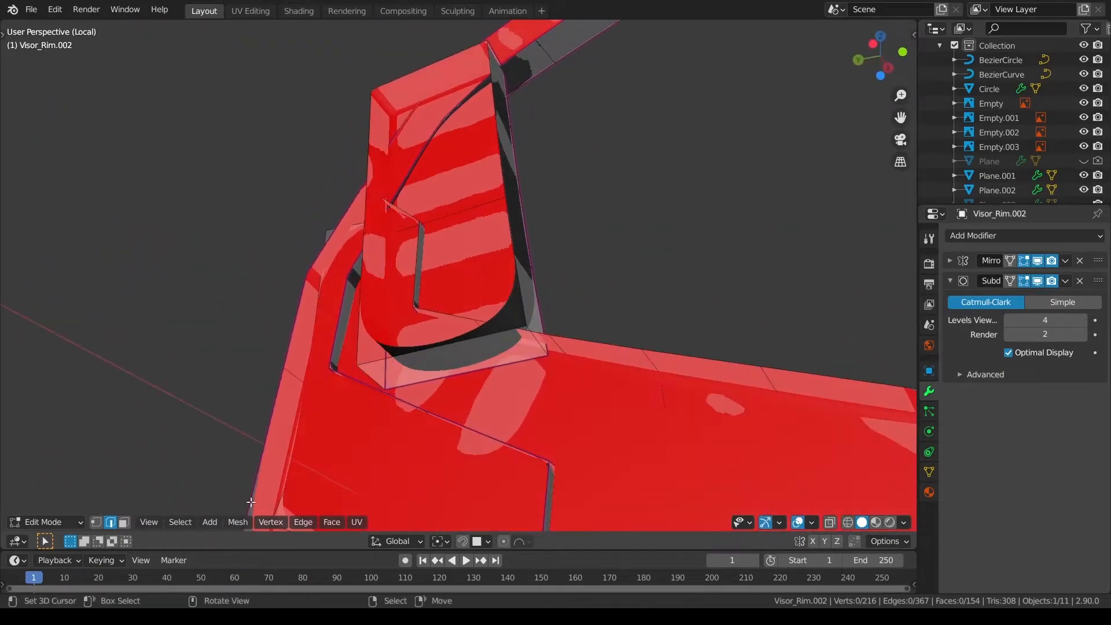
pyautogui.rightClick(496, 344)
pyautogui.press('x')
pyautogui.click(496, 345)
pyautogui.press('a')
pyautogui.press('a')
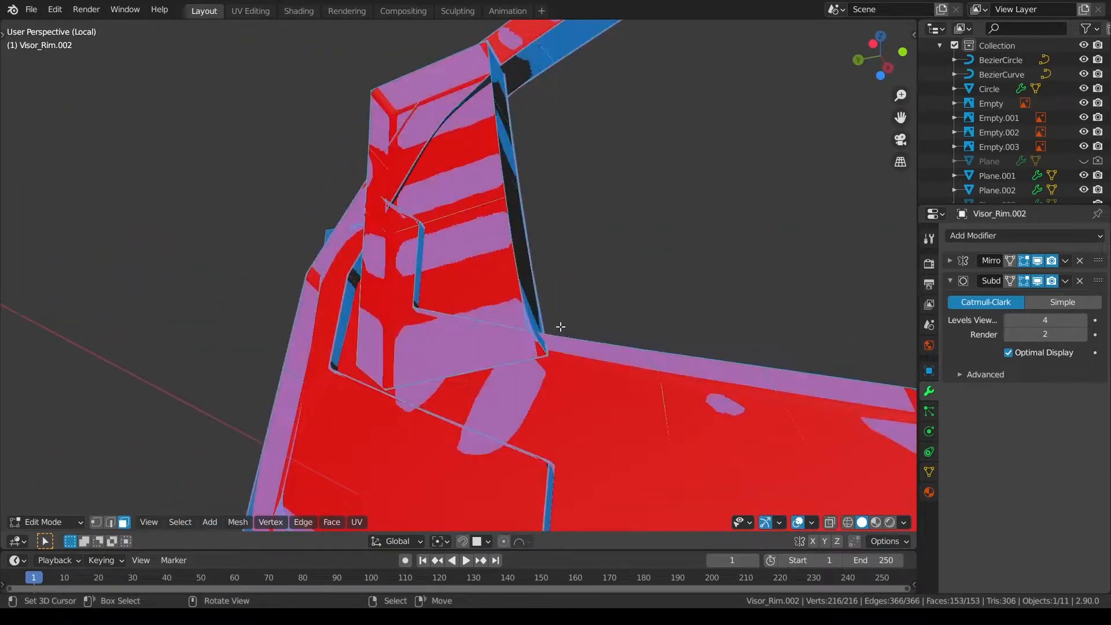
# Return to Object Mode, leave the isolated view, reselect the visor rim and isolate it again.
pyautogui.press('Tab')
pyautogui.click(627, 318)
pyautogui.moveTo(626, 318); pyautogui.dragTo(560, 310, button='middle')
pyautogui.press('a')
pyautogui.press('a')
pyautogui.press('KP_Divide')
pyautogui.press('a')
pyautogui.hotkey('alt', 'a')
pyautogui.click(568, 165)
pyautogui.press('KP_Divide')
# Delete one more rim face in Edit Mode and view the smoothed rim in Object Mode.
pyautogui.press('Tab')
pyautogui.press('x')
pyautogui.click(605, 375)
pyautogui.moveTo(604, 376); pyautogui.dragTo(679, 318, button='middle')
pyautogui.press('Tab')
pyautogui.click(425, 427)
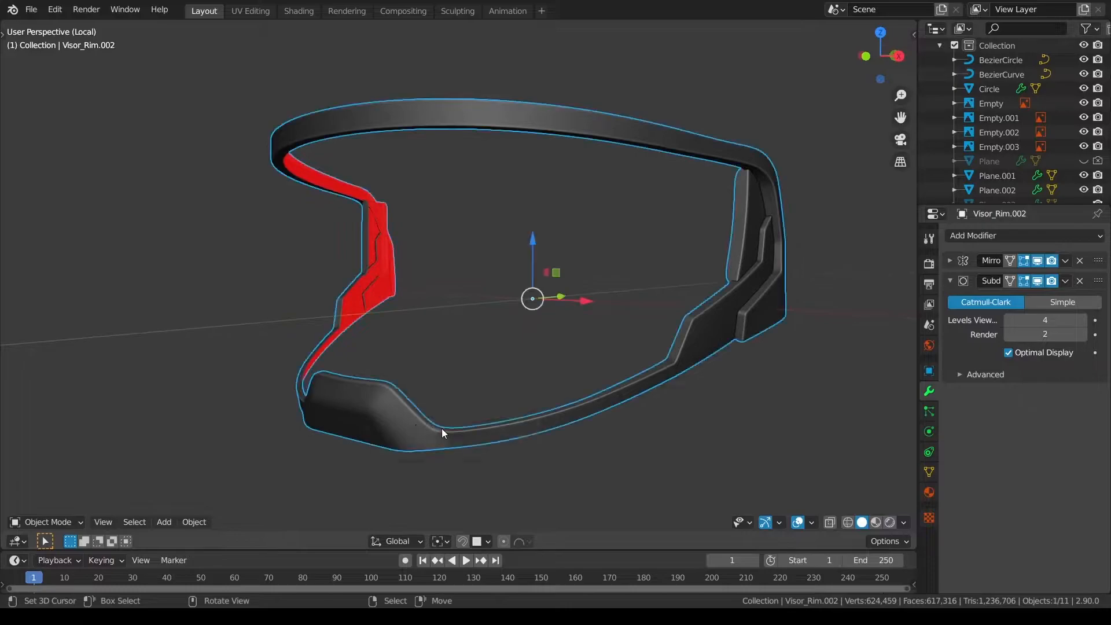
# With the subdivision preview off, crease the edge loops outlining the lower centre piece's front bevel and upper border by 0.55.
pyautogui.press('Tab')
pyautogui.keyDown('shift'); pyautogui.moveTo(519, 410); pyautogui.dragTo(528, 369, button='middle'); pyautogui.keyUp('shift')
pyautogui.scroll(2, 528, 370)
pyautogui.keyDown('shift'); pyautogui.moveTo(558, 412); pyautogui.dragTo(559, 401, button='middle'); pyautogui.keyUp('shift')
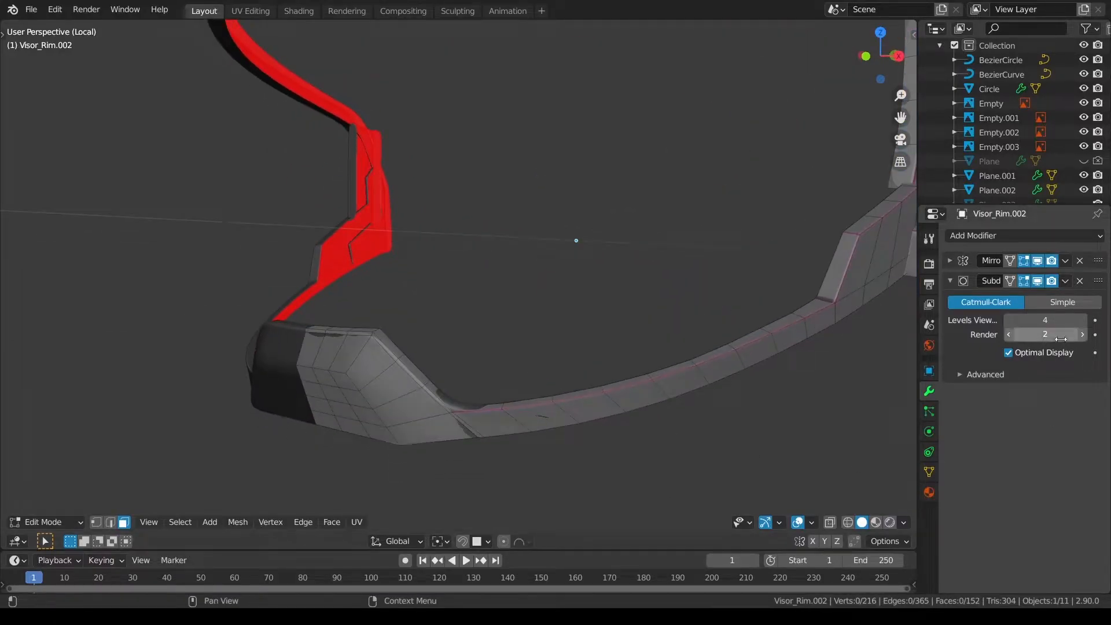
pyautogui.click(1037, 281)
pyautogui.scroll(1, 520, 478)
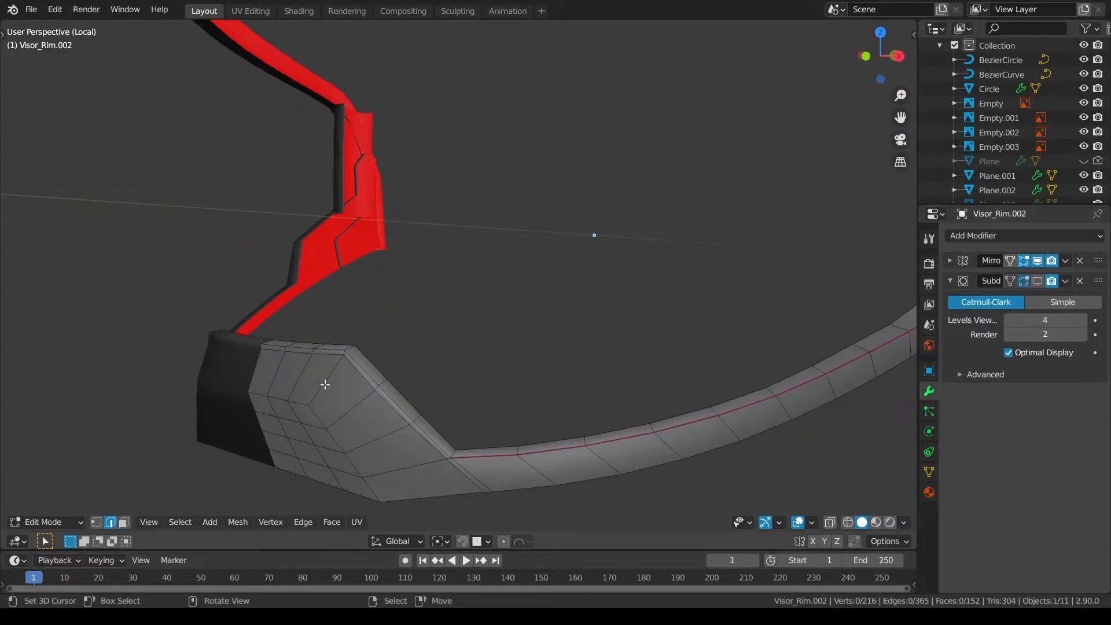
pyautogui.keyDown('alt'); pyautogui.keyDown('shift'); pyautogui.click(319, 416); pyautogui.keyUp('shift'); pyautogui.keyUp('alt')
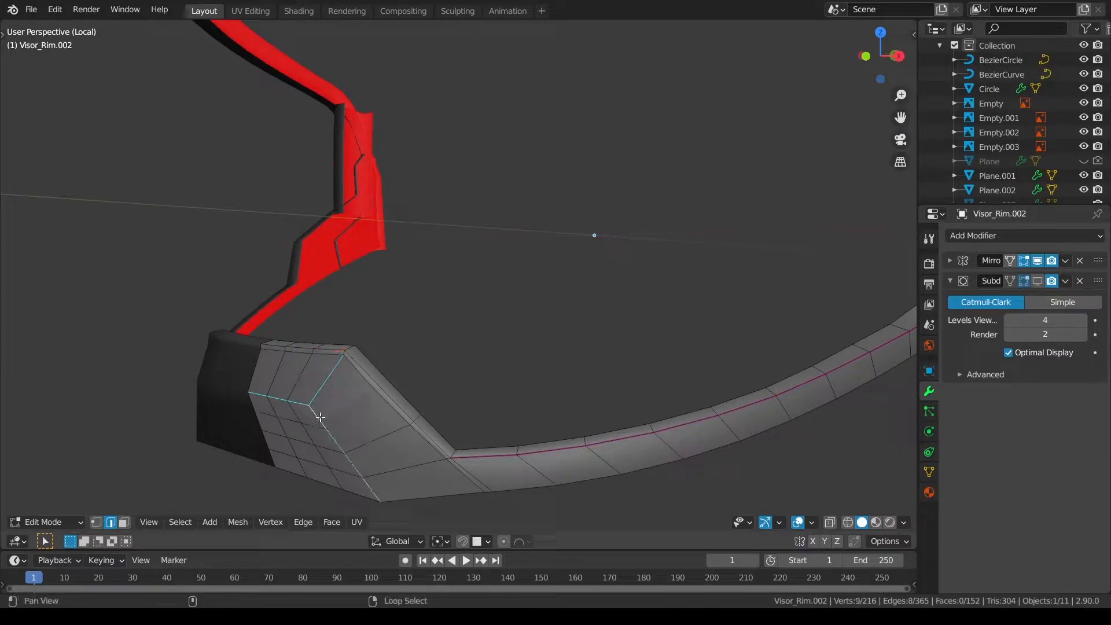
pyautogui.keyDown('alt'); pyautogui.keyDown('shift'); pyautogui.rightClick(360, 379); pyautogui.keyUp('shift'); pyautogui.keyUp('alt')
pyautogui.scroll(1, 461, 471)
pyautogui.keyDown('shift'); pyautogui.moveTo(462, 471); pyautogui.dragTo(466, 437, button='middle'); pyautogui.keyUp('shift')
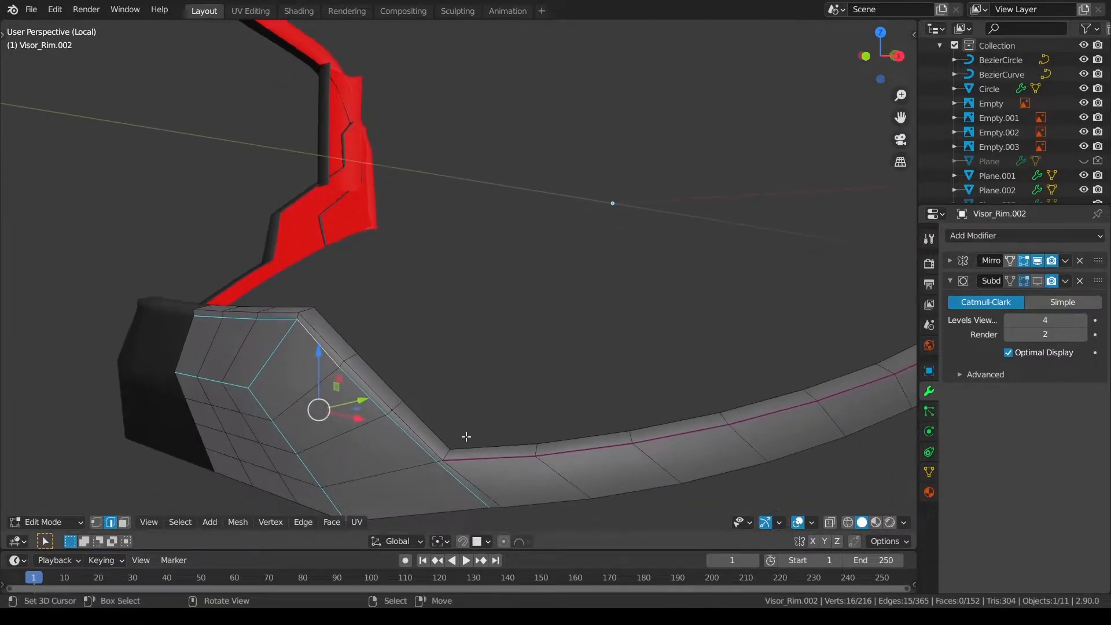
pyautogui.keyDown('alt'); pyautogui.keyDown('shift'); pyautogui.click(430, 446); pyautogui.keyUp('shift'); pyautogui.keyUp('alt')
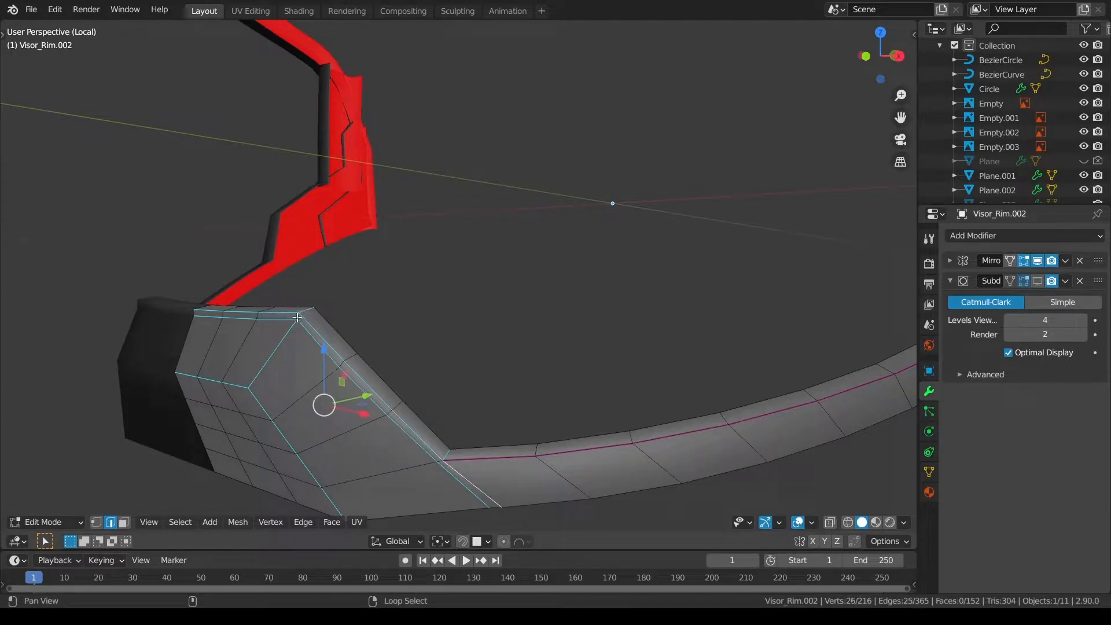
pyautogui.hotkey('shift', 'e')
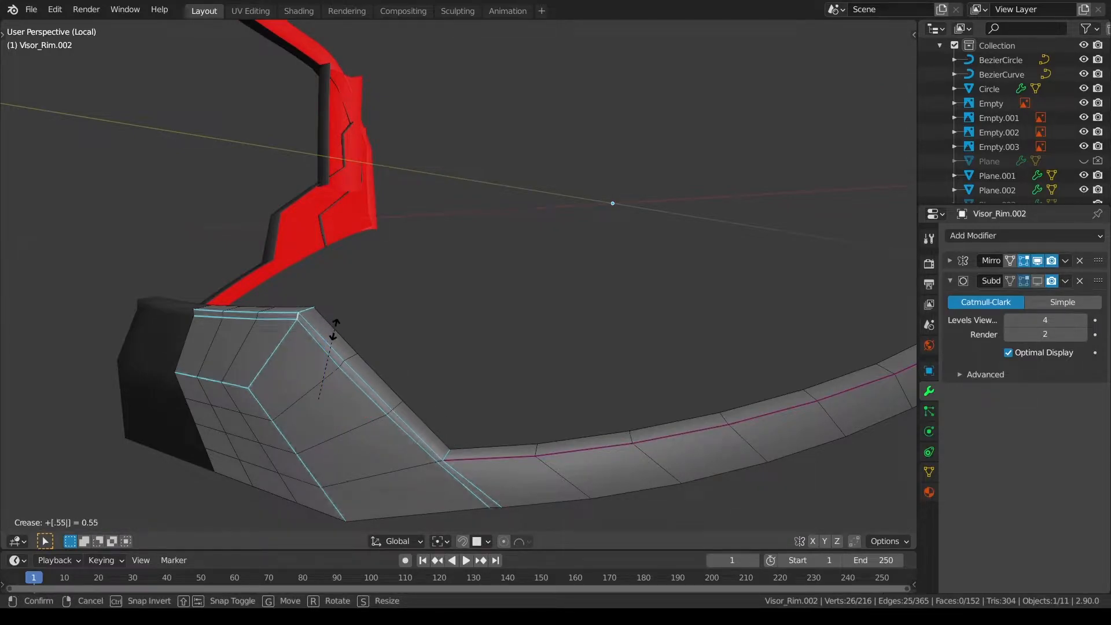
pyautogui.press('Return')
# Turn the subdivision preview on and crease the short edge where the lower centre piece meets the thin rim.
pyautogui.hotkey('alt', 'a')
pyautogui.press('Tab')
pyautogui.press('Tab')
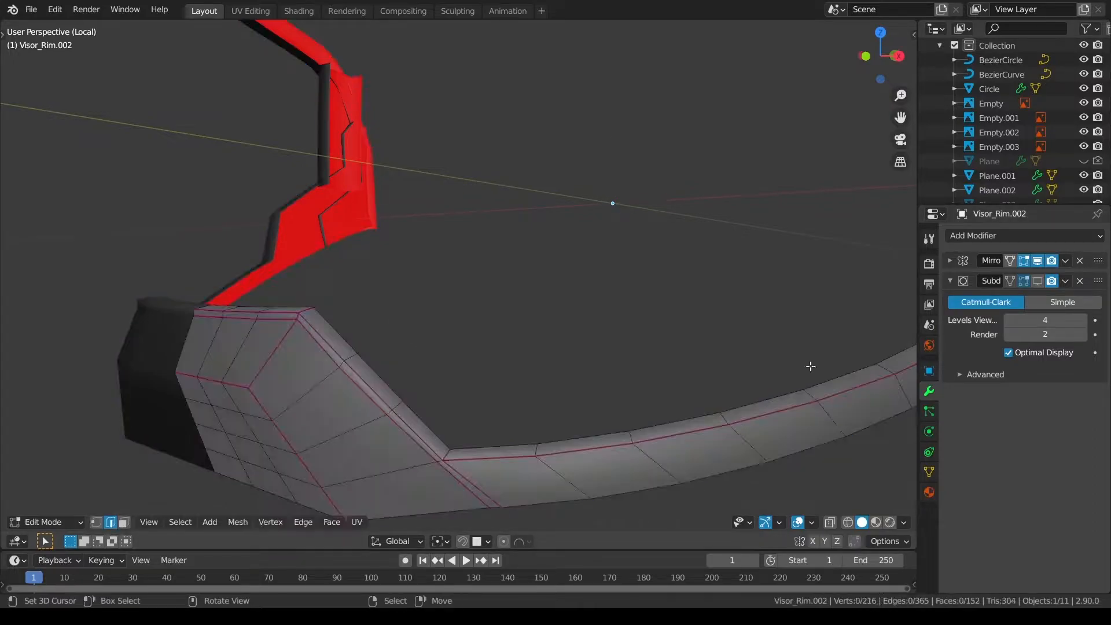
pyautogui.click(1037, 281)
pyautogui.click(1037, 281)
pyautogui.scroll(4, 446, 417)
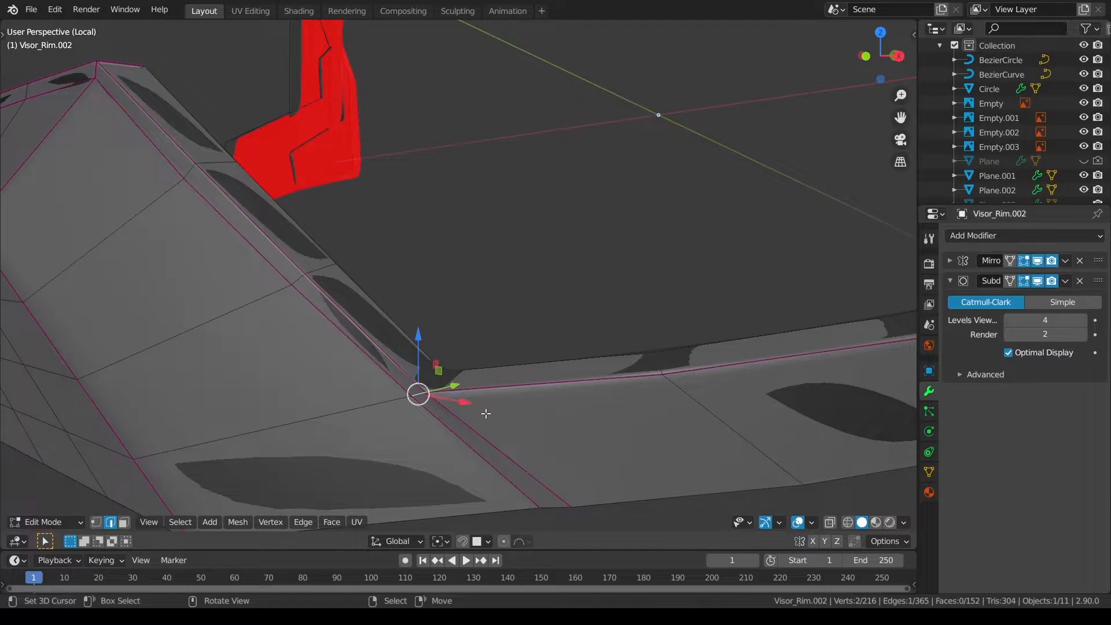
pyautogui.hotkey('shift', 'e')
pyautogui.press('Return')
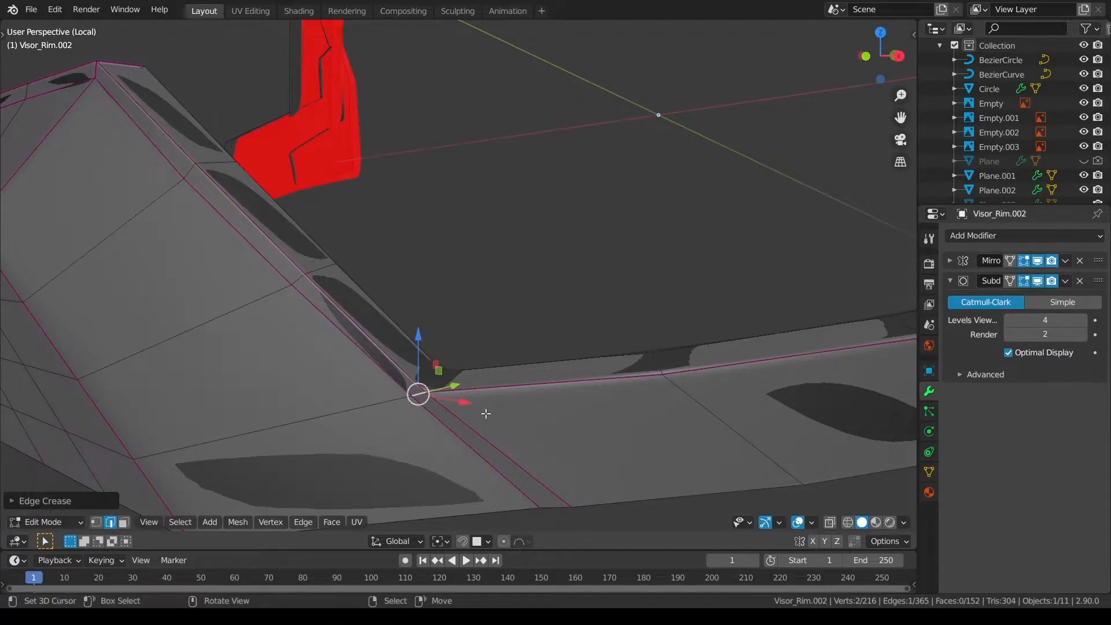
pyautogui.hotkey('alt', 'a')
# Crease the diagonal edge between the lower centre piece and the thin rim to 1, then clear the selection.
pyautogui.hotkey('ctrl', 'Tab')
pyautogui.scroll(-3, 561, 443)
pyautogui.hotkey('alt', 'a')
pyautogui.moveTo(564, 428); pyautogui.dragTo(631, 314, button='middle')
pyautogui.press('Tab')
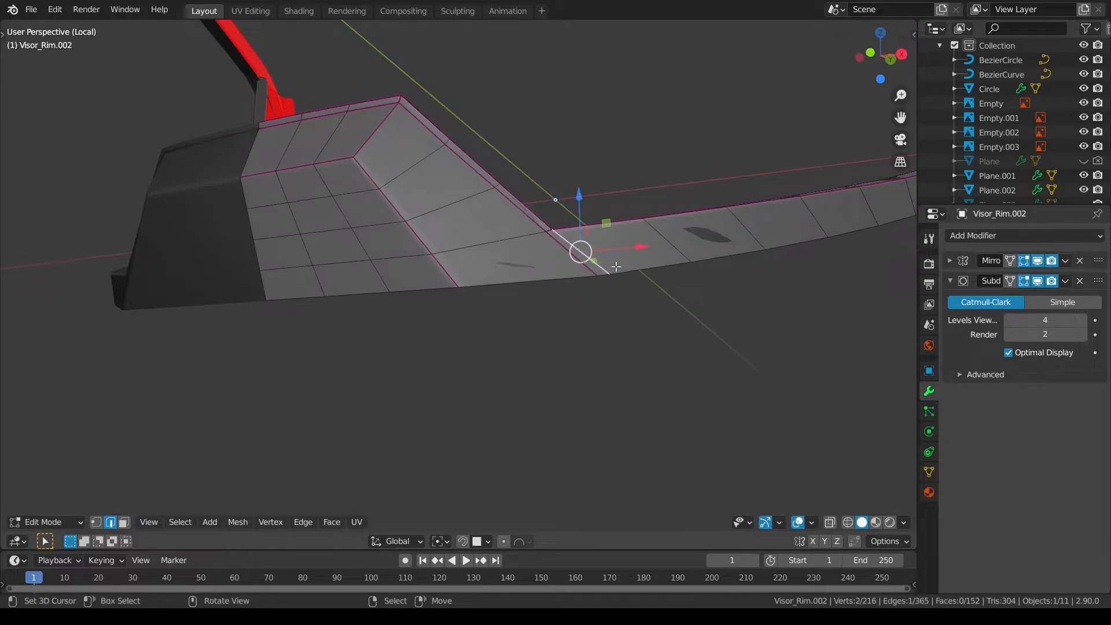
pyautogui.hotkey('shift', 'e')
pyautogui.write('1')
pyautogui.press('Return')
pyautogui.press('a')
pyautogui.press('a')
# Leave the isolated rim view and bring the whole helmet back into view.
pyautogui.hotkey('ctrl', 'Tab')
pyautogui.press('a')
pyautogui.press('a')
pyautogui.scroll(2, 487, 340)
pyautogui.moveTo(502, 336); pyautogui.dragTo(585, 399, button='middle')
pyautogui.scroll(-7, 488, 340)
pyautogui.press('KP_Divide')
pyautogui.scroll(-2, 520, 342)
# Select the helmet shell Plane.001 and open it in Edit Mode with edge selection and nothing selected.
pyautogui.moveTo(521, 342); pyautogui.dragTo(488, 349, button='middle')
pyautogui.scroll(5, 488, 349)
pyautogui.rightClick(619, 319)
pyautogui.press('a')
pyautogui.press('KP_3')
pyautogui.rightClick(402, 306)
pyautogui.hotkey('ctrl', 'Tab')
pyautogui.moveTo(421, 319); pyautogui.dragTo(543, 308, button='middle')
pyautogui.press('a')
pyautogui.press('a')
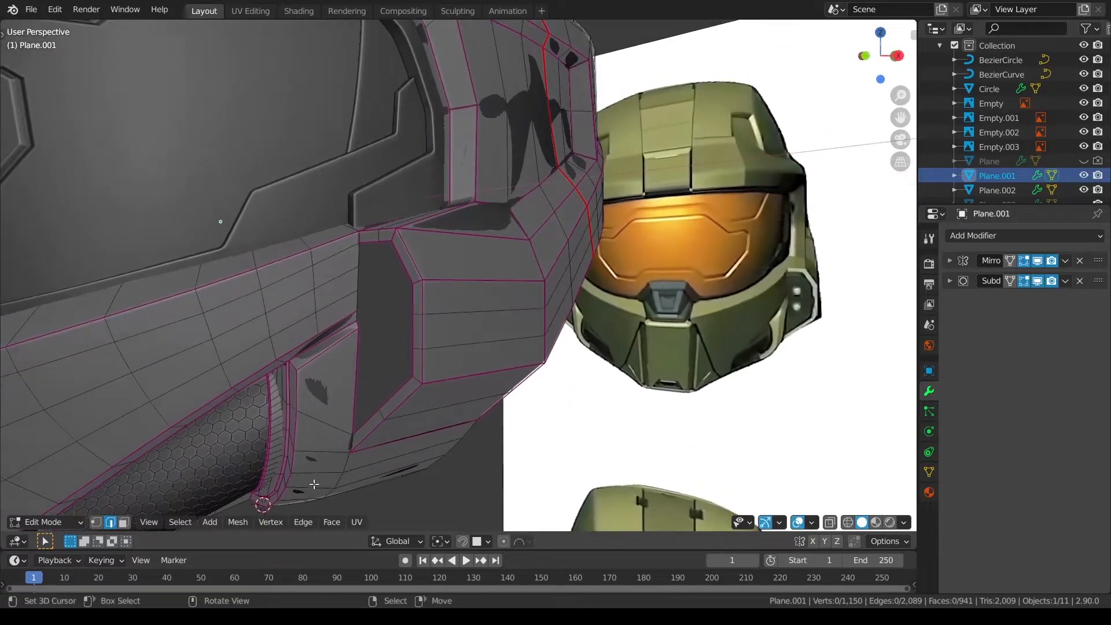
# Turn off the shell's subdivision preview and select the edge path bordering the side opening down to its lower corner.
pyautogui.moveTo(413, 278); pyautogui.dragTo(398, 323, button='middle')
pyautogui.rightClick(371, 277)
pyautogui.moveTo(433, 394); pyautogui.dragTo(428, 346, button='middle')
pyautogui.keyDown('ctrl'); pyautogui.rightClick(353, 426); pyautogui.keyUp('ctrl')
pyautogui.hotkey('ctrl', 'z')
pyautogui.keyDown('ctrl'); pyautogui.rightClick(410, 347); pyautogui.keyUp('ctrl')
pyautogui.keyDown('ctrl'); pyautogui.rightClick(365, 430); pyautogui.keyUp('ctrl')
pyautogui.scroll(3, 637, 409)
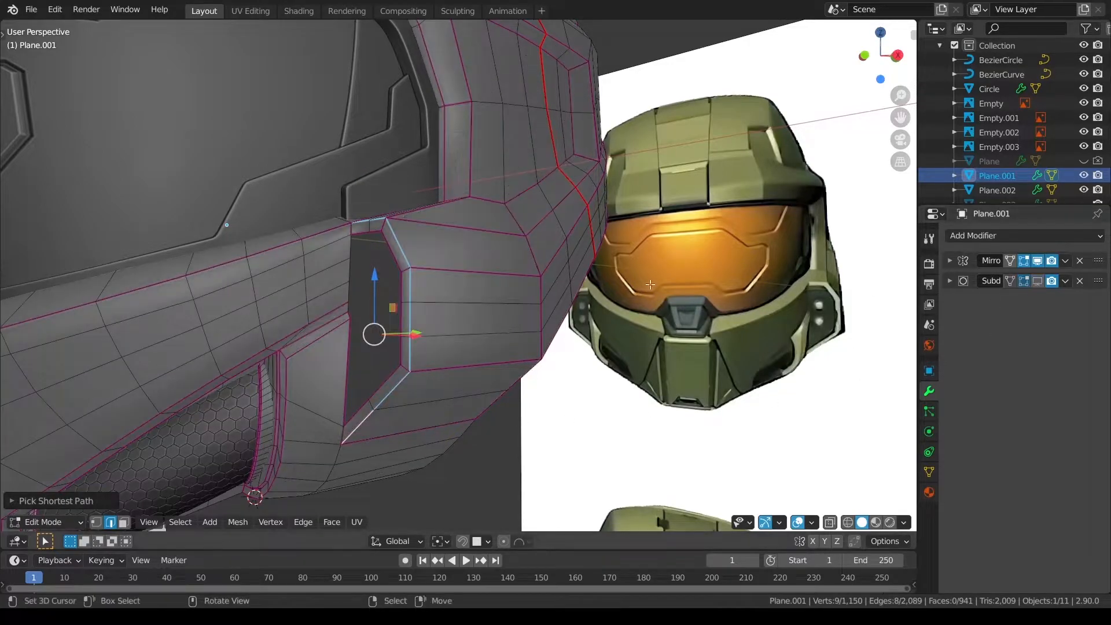
# Shade the shell flat and slide the selected edges around the side opening by about -0.036.
pyautogui.press('Tab')
pyautogui.press('w')
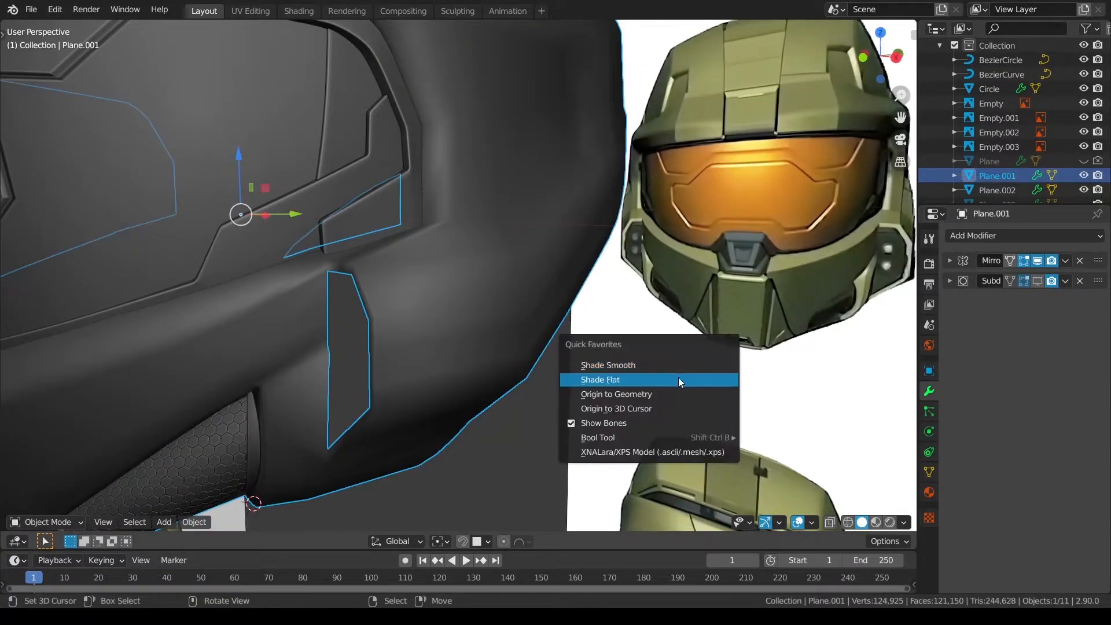
pyautogui.click(679, 381)
pyautogui.press('Tab')
pyautogui.press('g')
pyautogui.press('g')
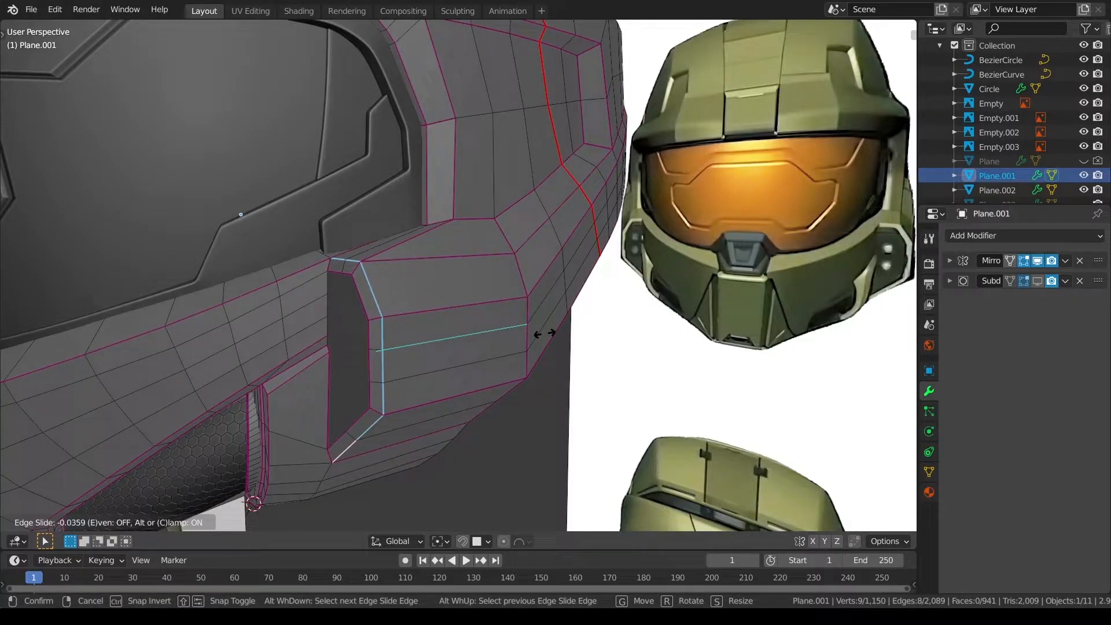
pyautogui.click(544, 334)
# Shade the shell smooth in Object Mode, turn its subdivision preview on and deselect everything.
pyautogui.press('Tab')
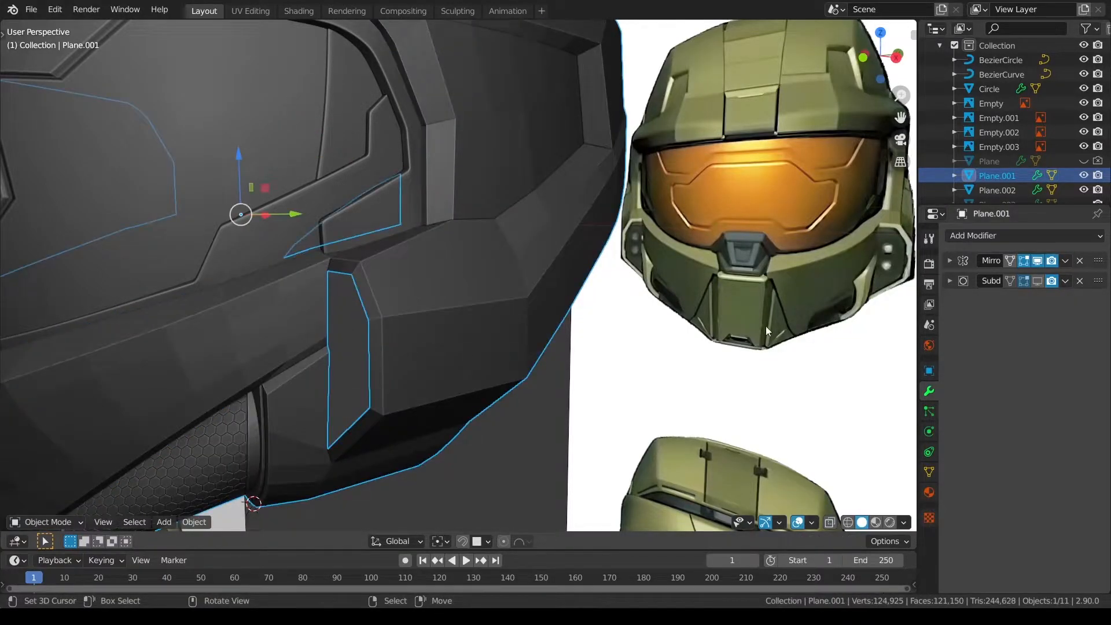
pyautogui.press('w')
pyautogui.click(694, 312)
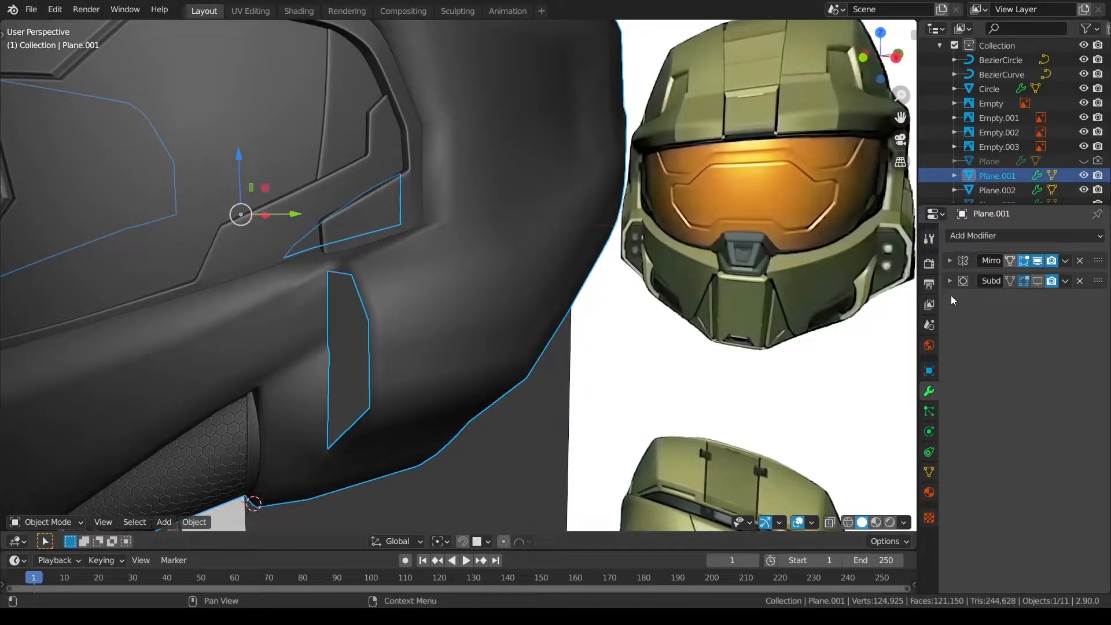
pyautogui.click(1035, 284)
pyautogui.moveTo(533, 279); pyautogui.dragTo(506, 252, button='middle')
pyautogui.press('a')
pyautogui.press('a')
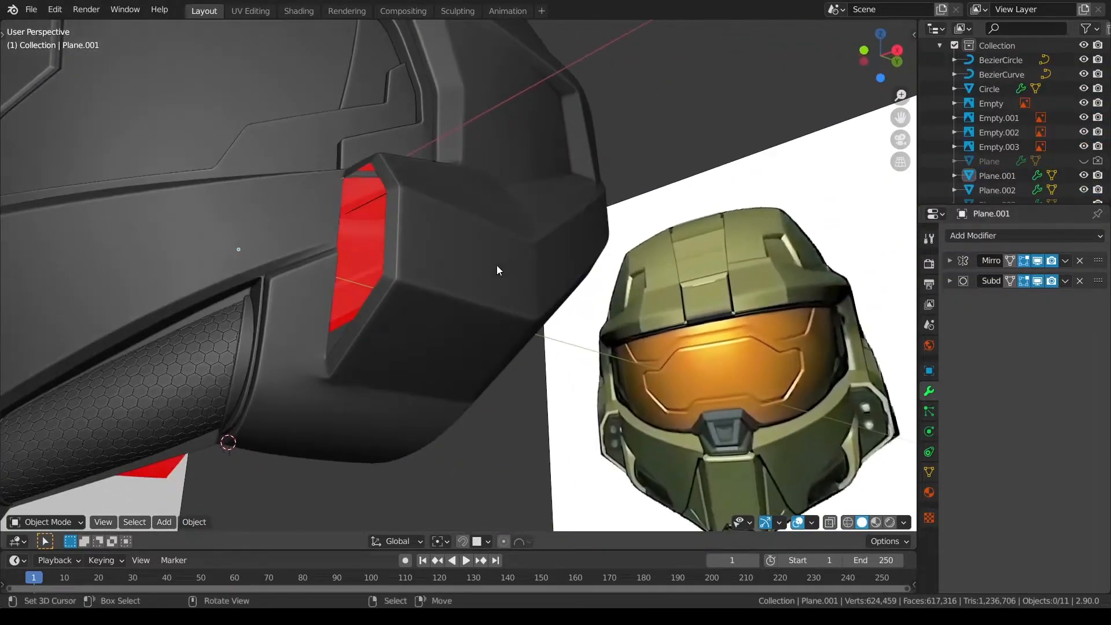
# Reopen the shell in Edit Mode and examine the mesh on the underside of the cheek block.
pyautogui.rightClick(485, 342)
pyautogui.press('Tab')
pyautogui.keyDown('shift'); pyautogui.moveTo(504, 369); pyautogui.dragTo(505, 297, button='middle'); pyautogui.keyUp('shift')
pyautogui.press('a')
pyautogui.press('z')
pyautogui.scroll(1, 417, 325)
pyautogui.press('z')
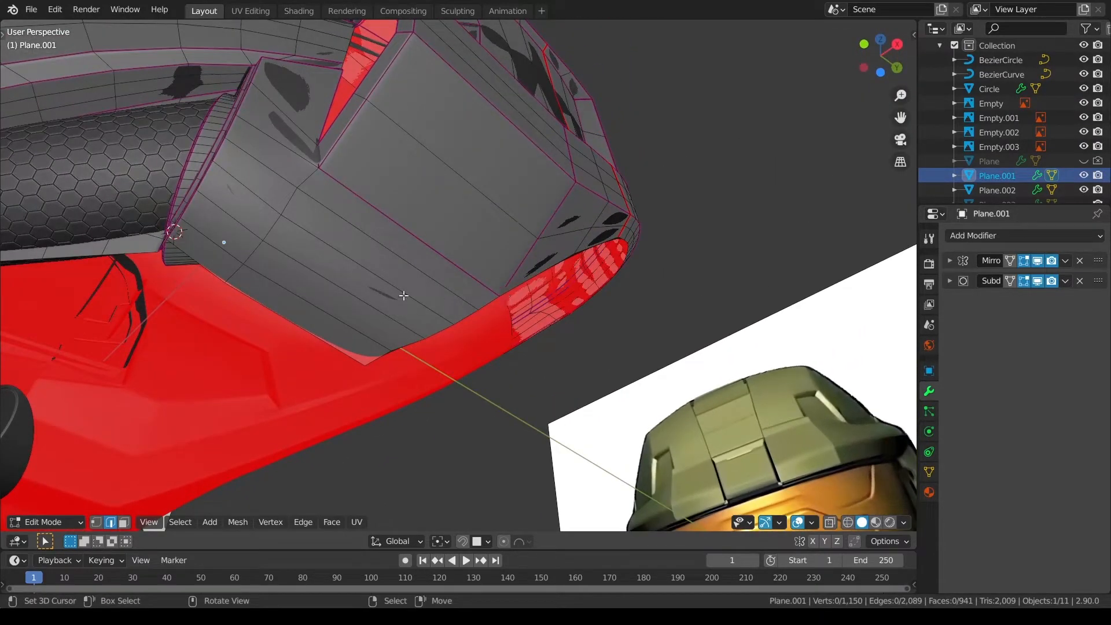
pyautogui.press('Tab')
pyautogui.moveTo(320, 304); pyautogui.dragTo(365, 346, button='middle')
# Relax the six-vertex path running from the side opening's lower corner to the shell's bottom edge.
pyautogui.press('Tab')
pyautogui.press('a')
pyautogui.hotkey('alt', 'a')
pyautogui.scroll(3, 419, 303)
pyautogui.click(410, 250)
pyautogui.keyDown('ctrl'); pyautogui.click(167, 456); pyautogui.keyUp('ctrl')
pyautogui.press('q')
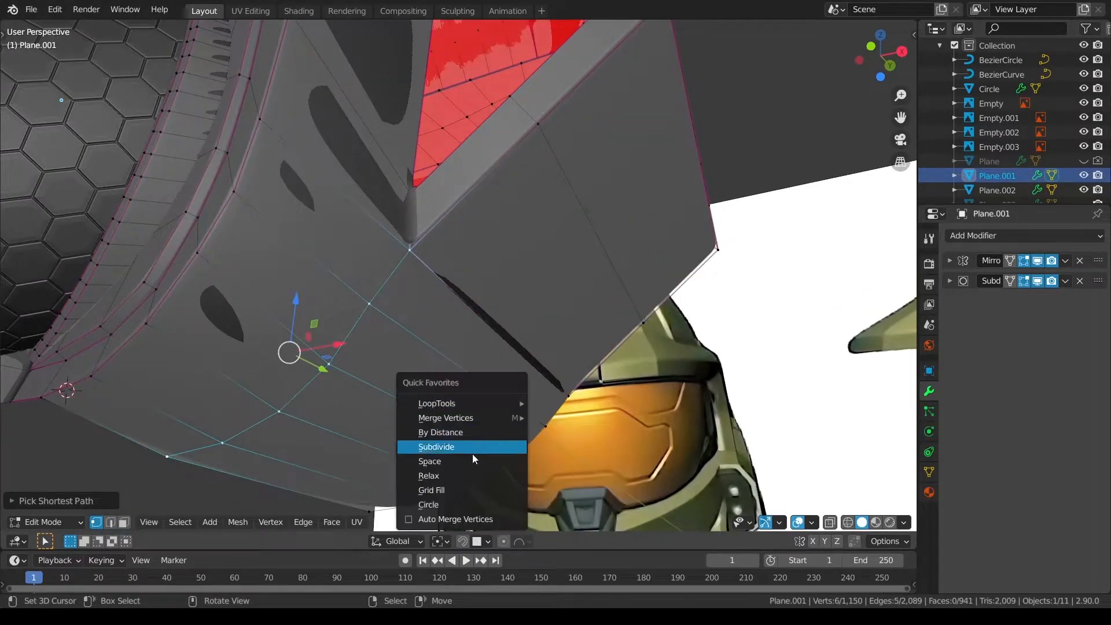
pyautogui.click(468, 481)
pyautogui.press('q')
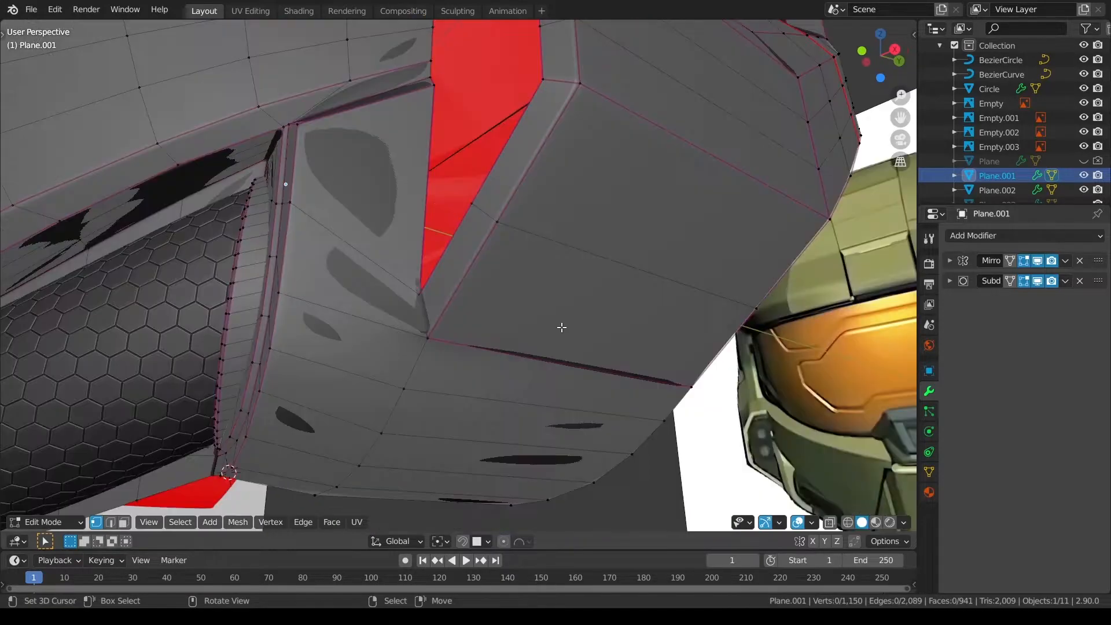
# Select the edge loop around the cheek's side opening and fill it with a single face.
pyautogui.scroll(-3, 555, 325)
pyautogui.moveTo(531, 298); pyautogui.dragTo(512, 345, button='middle')
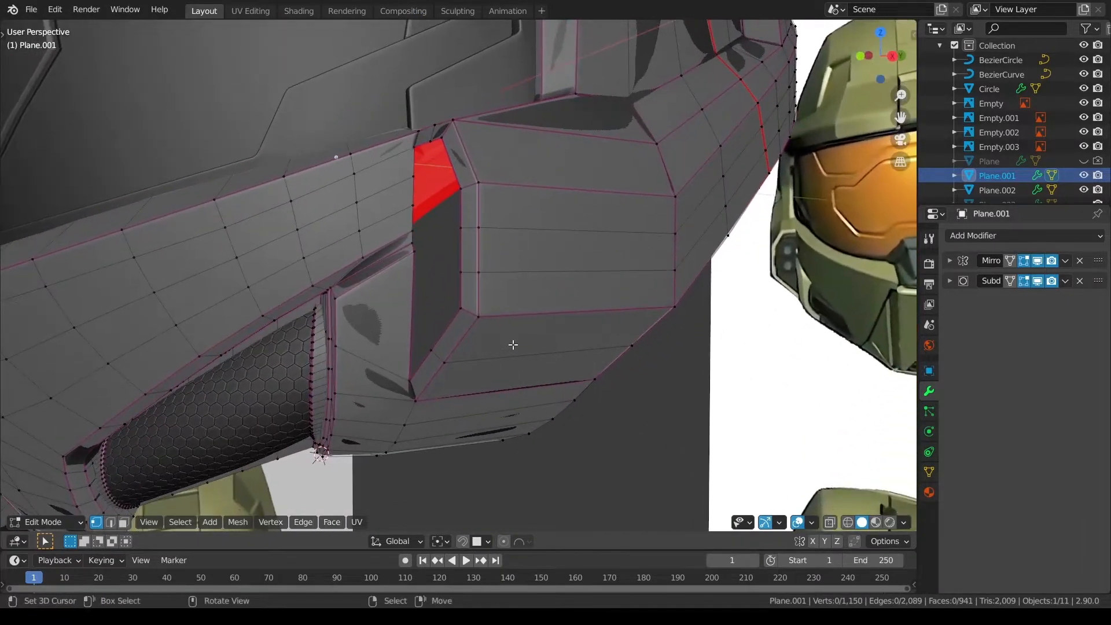
pyautogui.moveTo(457, 242); pyautogui.dragTo(469, 309, button='middle')
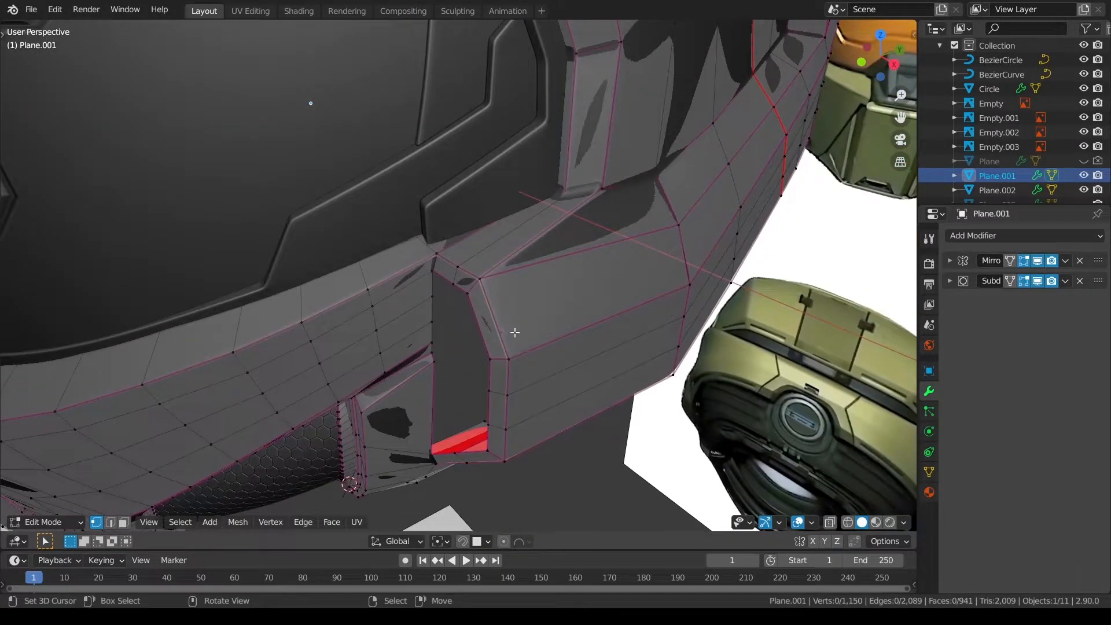
pyautogui.keyDown('alt'); pyautogui.click(486, 427); pyautogui.keyUp('alt')
pyautogui.scroll(3, 531, 375)
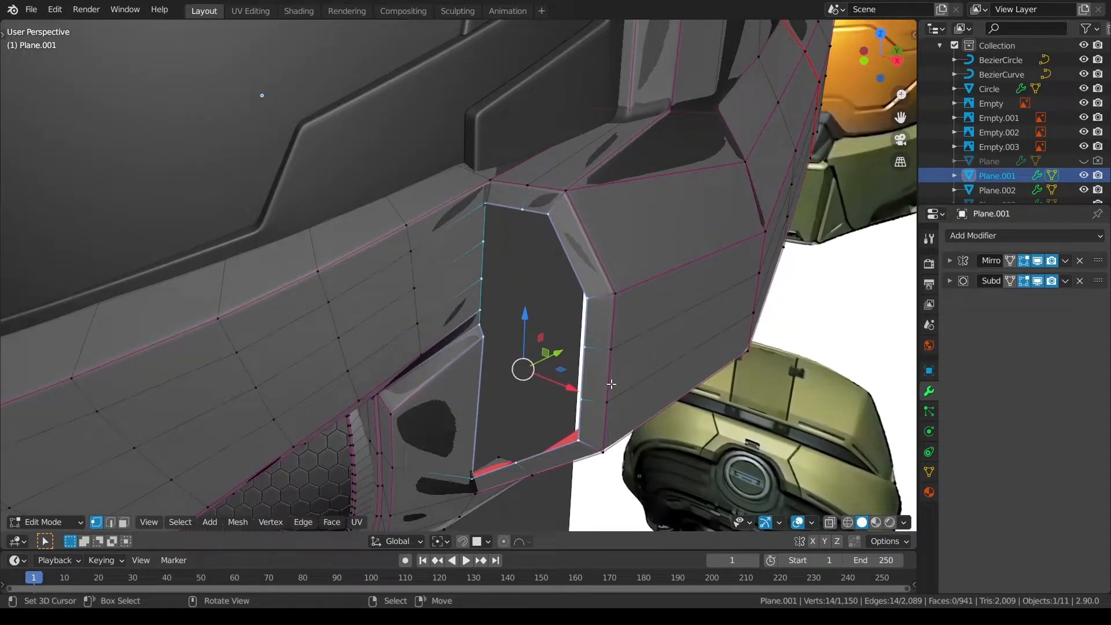
pyautogui.press('f')
# Select the new fill face together with the bevelled rim faces around it and separate them into their own object.
pyautogui.moveTo(611, 384); pyautogui.dragTo(648, 347, button='middle')
pyautogui.scroll(2, 668, 329)
pyautogui.press('a')
pyautogui.hotkey('alt', 'a')
pyautogui.press('3')
pyautogui.click(621, 340)
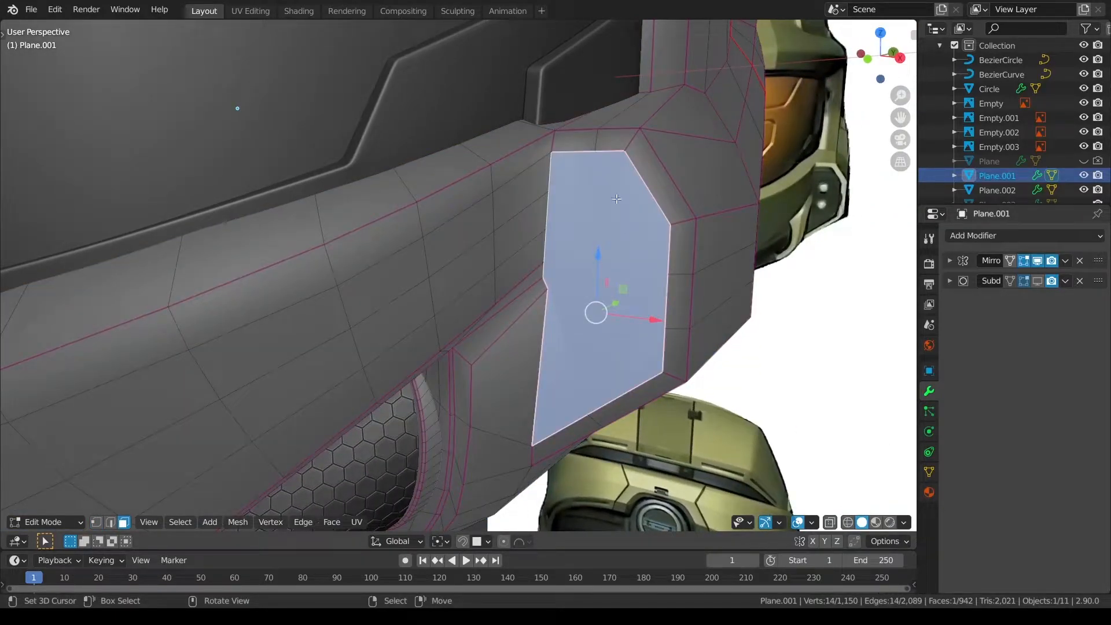
pyautogui.keyDown('ctrl'); pyautogui.click(573, 145); pyautogui.keyUp('ctrl')
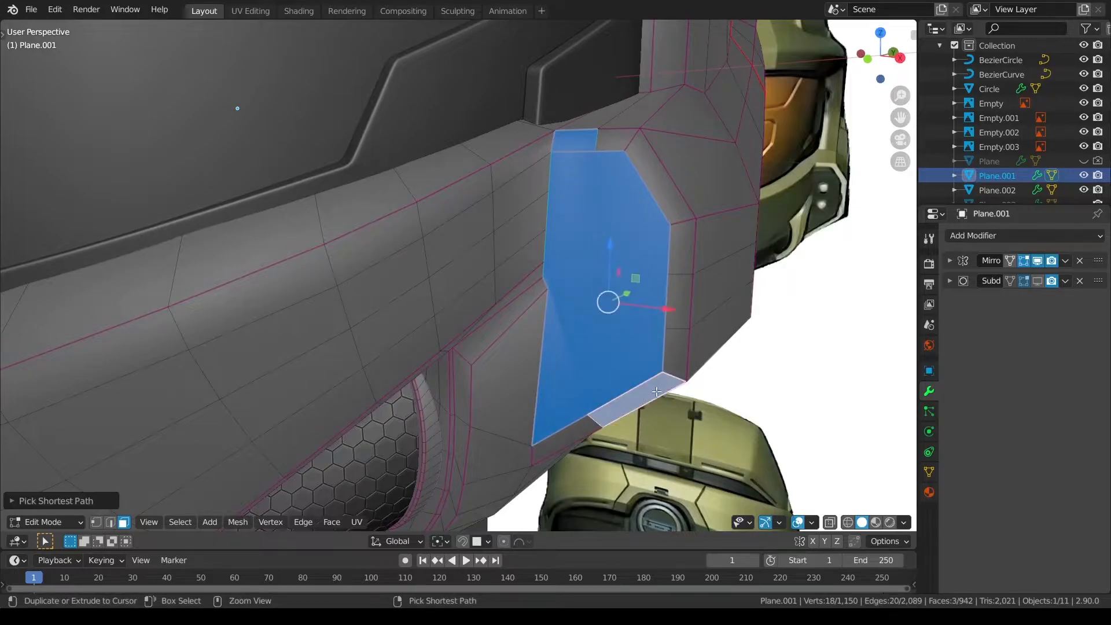
pyautogui.keyDown('ctrl'); pyautogui.click(664, 234); pyautogui.keyUp('ctrl')
pyautogui.keyDown('ctrl'); pyautogui.click(692, 358); pyautogui.keyUp('ctrl')
pyautogui.keyDown('ctrl'); pyautogui.click(582, 426); pyautogui.keyUp('ctrl')
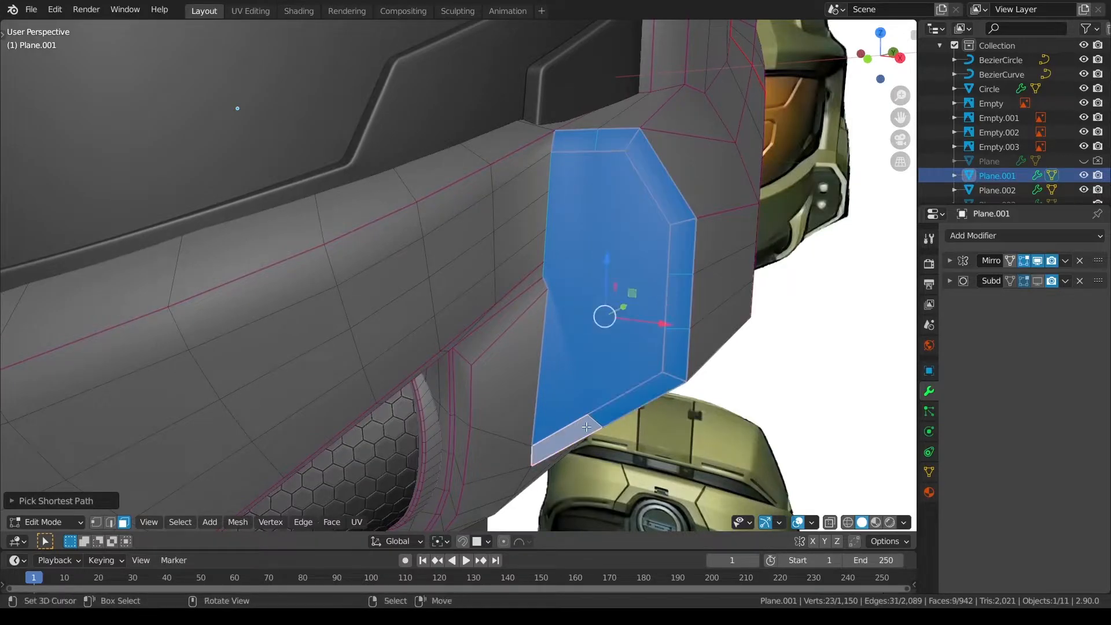
pyautogui.press('p')
pyautogui.click(590, 427)
# Open the separated opening panel in Edit Mode and select its large centre face over the front reference image.
pyautogui.press('Tab')
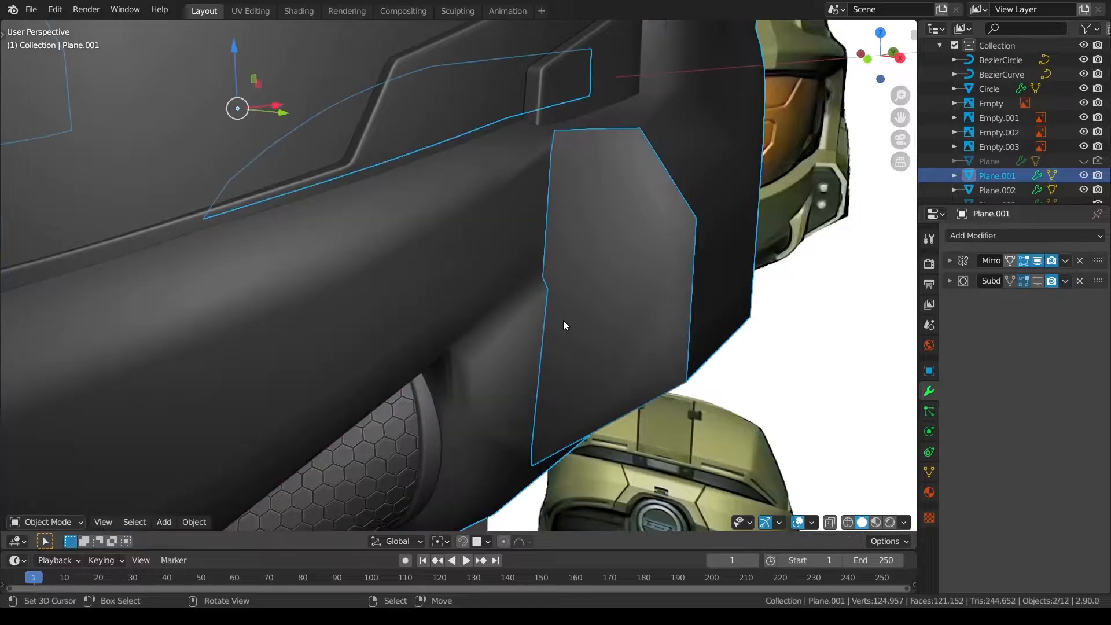
pyautogui.click(565, 322)
pyautogui.press('Tab')
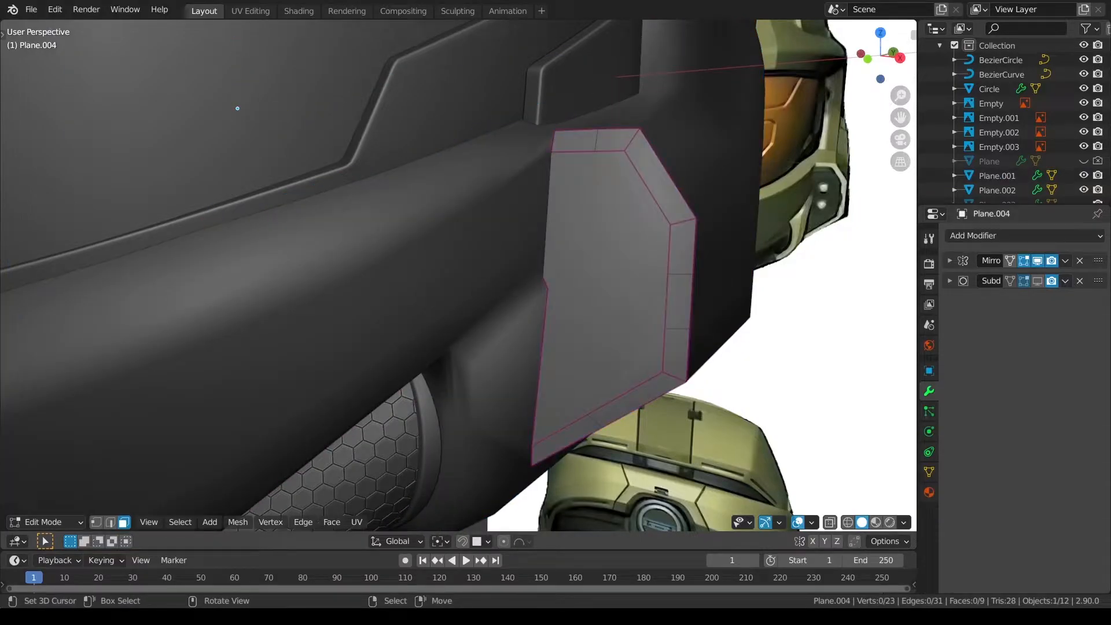
pyautogui.press('KP_1')
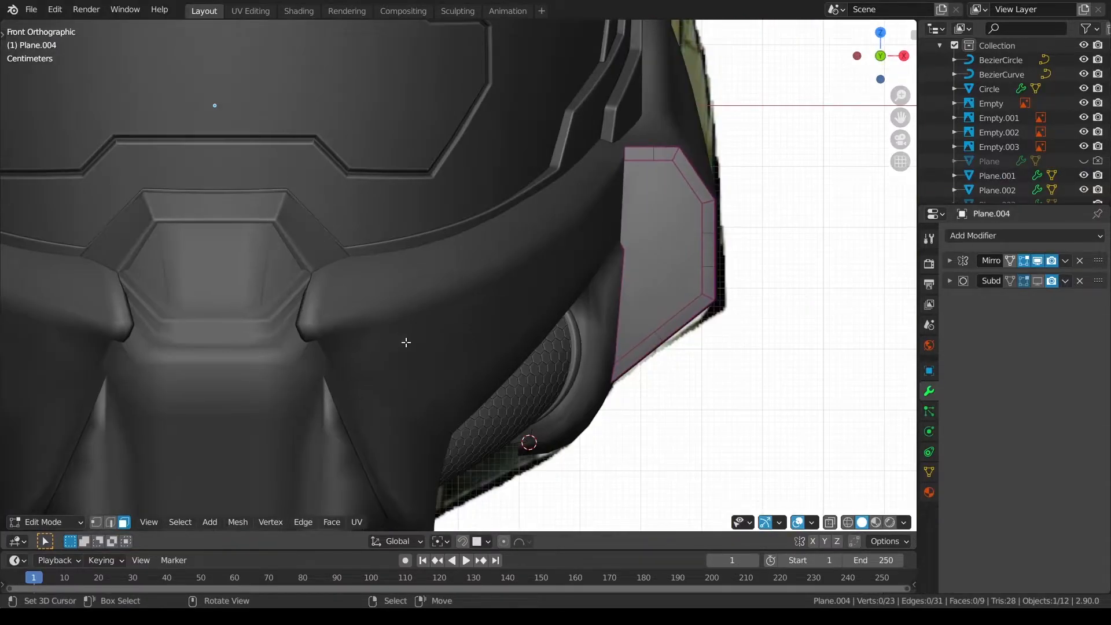
pyautogui.hotkey('alt', 'z')
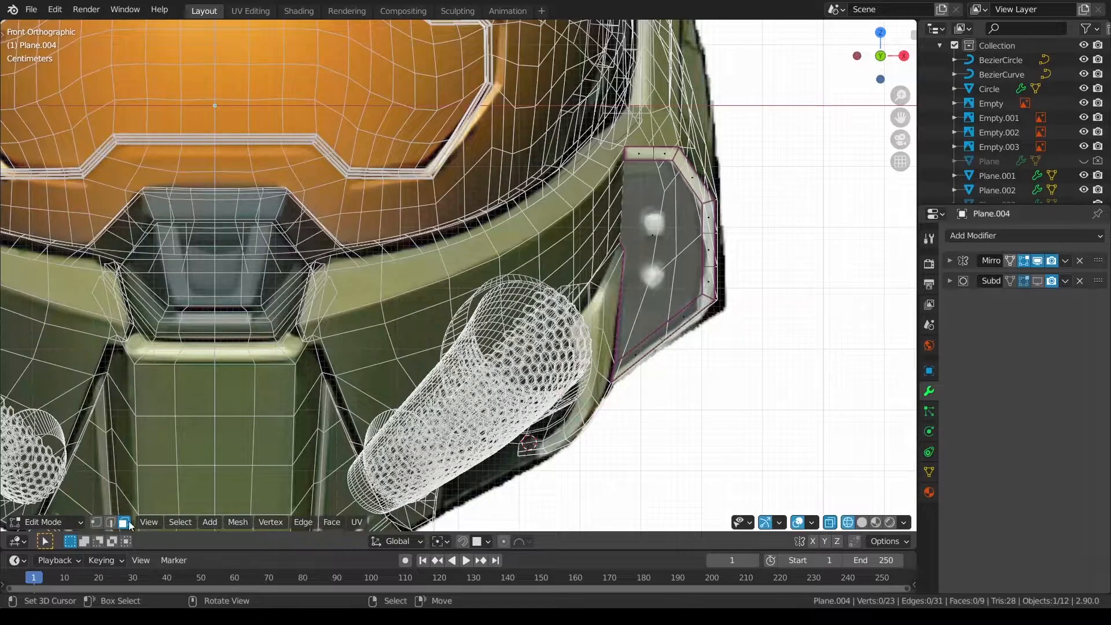
pyautogui.rightClick(649, 253)
pyautogui.keyDown('shift'); pyautogui.moveTo(609, 273); pyautogui.dragTo(534, 304, button='middle'); pyautogui.keyUp('shift')
pyautogui.scroll(2, 535, 304)
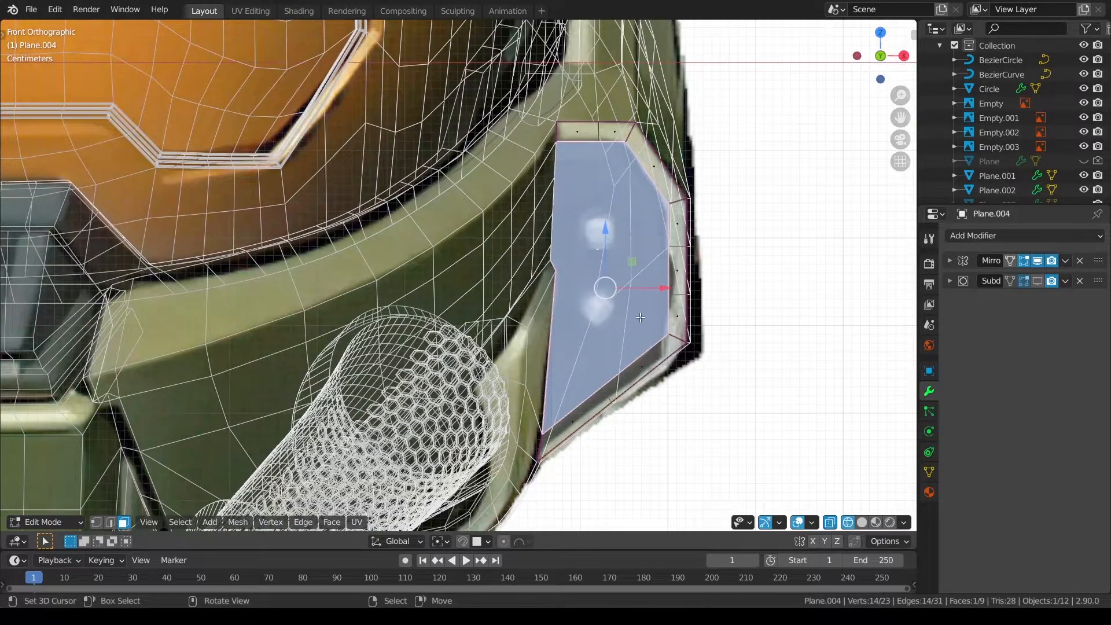
pyautogui.hotkey('shift', 'z')
pyautogui.keyDown('shift'); pyautogui.moveTo(767, 326); pyautogui.dragTo(682, 326, button='middle'); pyautogui.keyUp('shift')
pyautogui.scroll(1, 684, 327)
pyautogui.press('i')
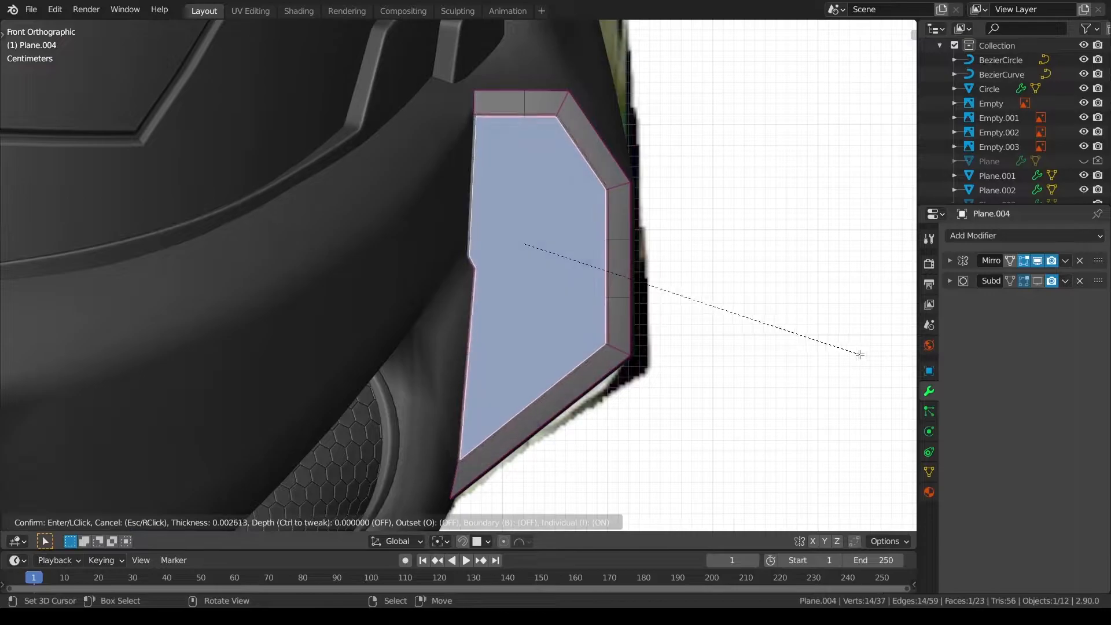
pyautogui.press('Escape')
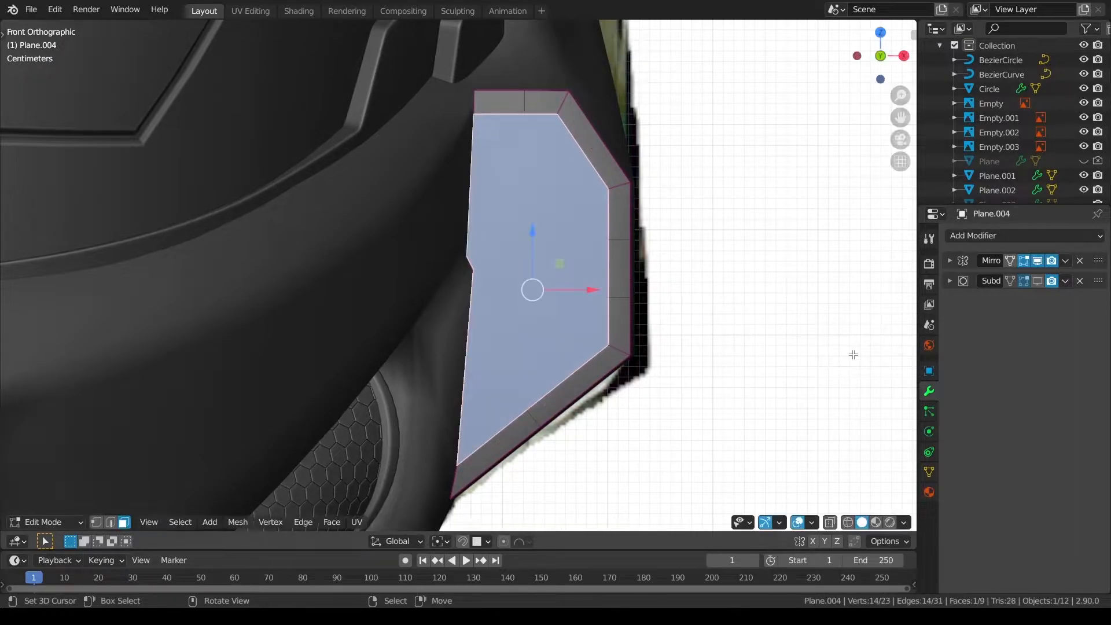
# Isolate the panel in local view and connect the middle vertices of the centre face's upper and lower edges.
pyautogui.press('KP_Divide')
pyautogui.scroll(5, 793, 332)
pyautogui.keyDown('shift'); pyautogui.moveTo(794, 332); pyautogui.dragTo(306, 307, button='middle'); pyautogui.keyUp('shift')
pyautogui.scroll(3, 306, 307)
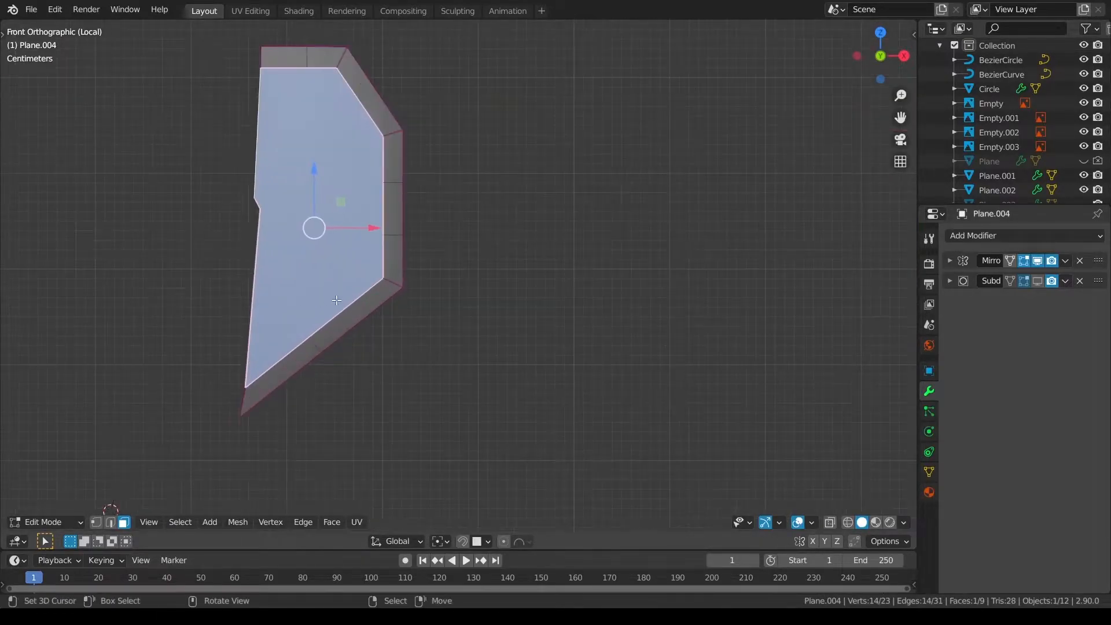
pyautogui.press('1')
pyautogui.rightClick(311, 337)
pyautogui.moveTo(308, 119); pyautogui.dragTo(318, 156, button='middle')
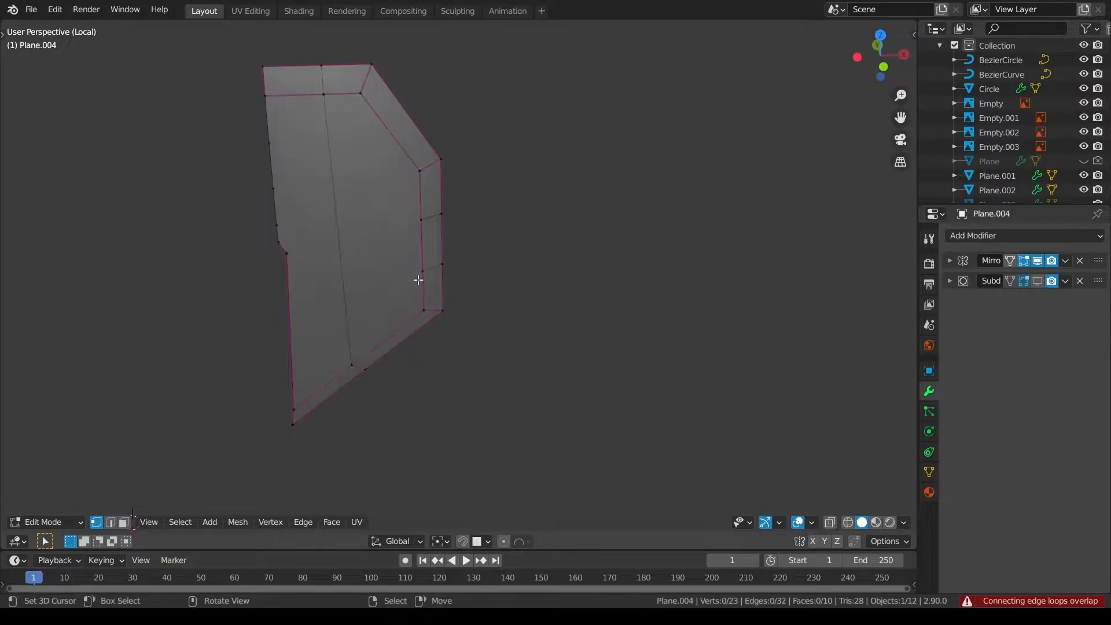
# Add three cross edges to the centre area, joining vertices on its outer edge to those around the notch on the opposite edge.
pyautogui.rightClick(420, 270)
pyautogui.keyDown('shift'); pyautogui.rightClick(292, 260); pyautogui.keyUp('shift')
pyautogui.hotkey('alt', 'a')
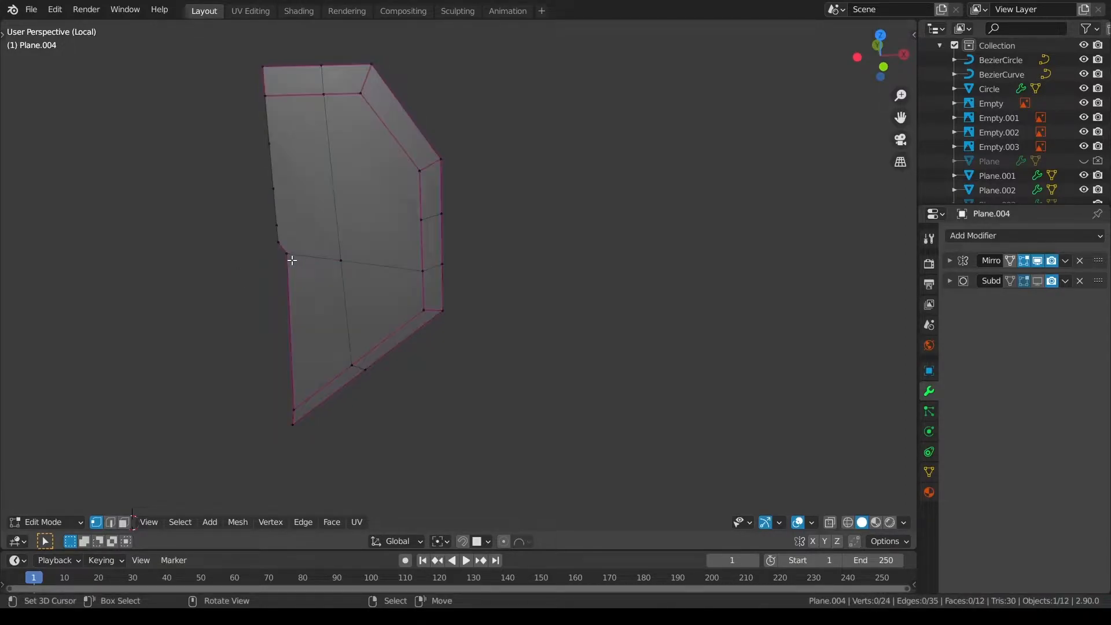
pyautogui.click(422, 219)
pyautogui.keyDown('shift'); pyautogui.click(277, 243); pyautogui.keyUp('shift')
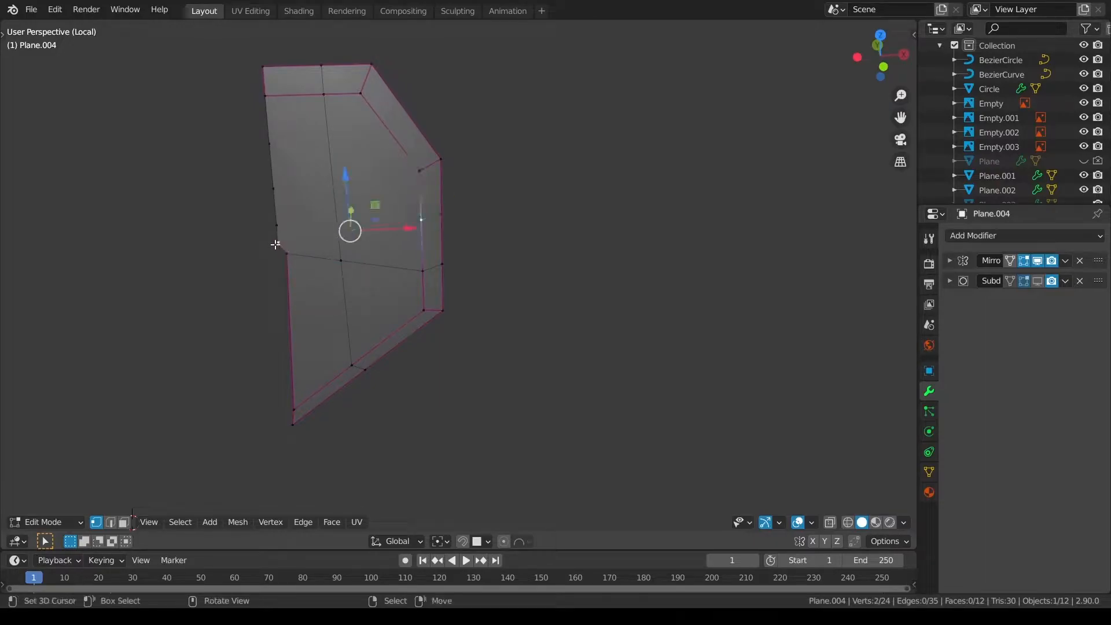
pyautogui.click(276, 225)
pyautogui.keyDown('shift'); pyautogui.click(401, 171); pyautogui.keyUp('shift')
pyautogui.hotkey('alt', 'a')
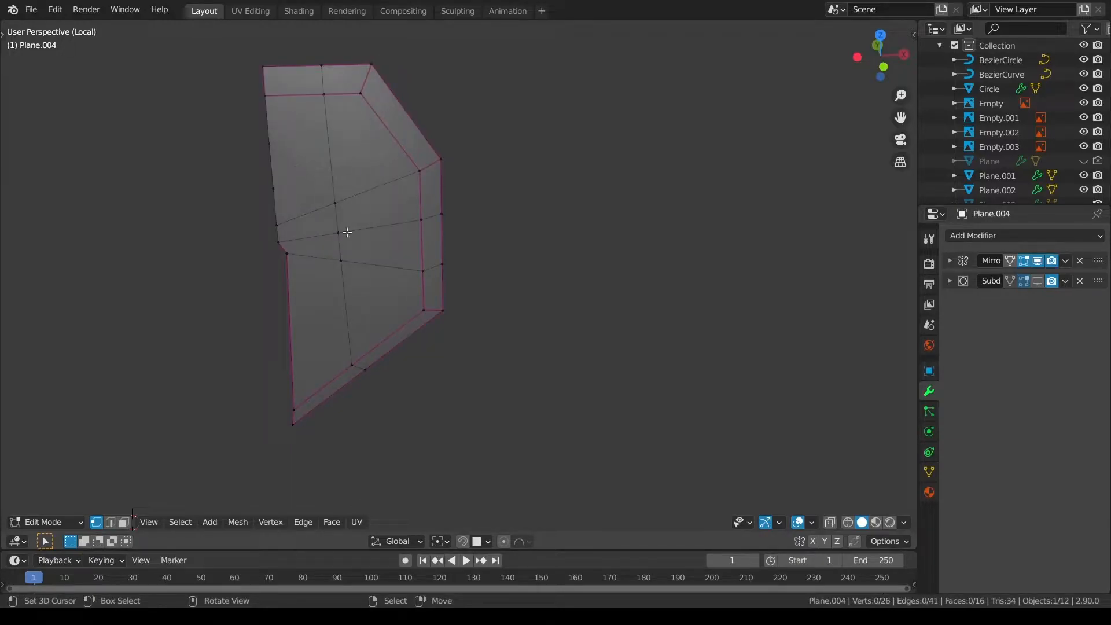
# Select the eight faces inside the panel's rim and preview an inset with Individual and Boundary turned off.
pyautogui.rightClick(315, 336)
pyautogui.keyDown('ctrl'); pyautogui.rightClick(304, 168); pyautogui.keyUp('ctrl')
pyautogui.keyDown('ctrl'); pyautogui.rightClick(362, 156); pyautogui.keyUp('ctrl')
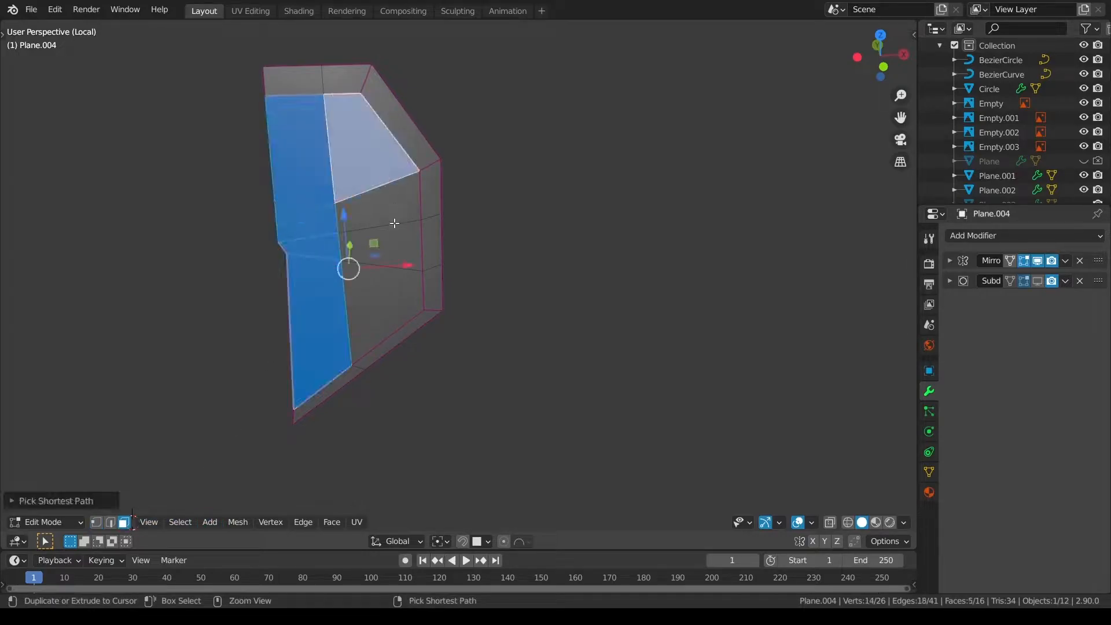
pyautogui.keyDown('ctrl'); pyautogui.rightClick(379, 301); pyautogui.keyUp('ctrl')
pyautogui.press('i')
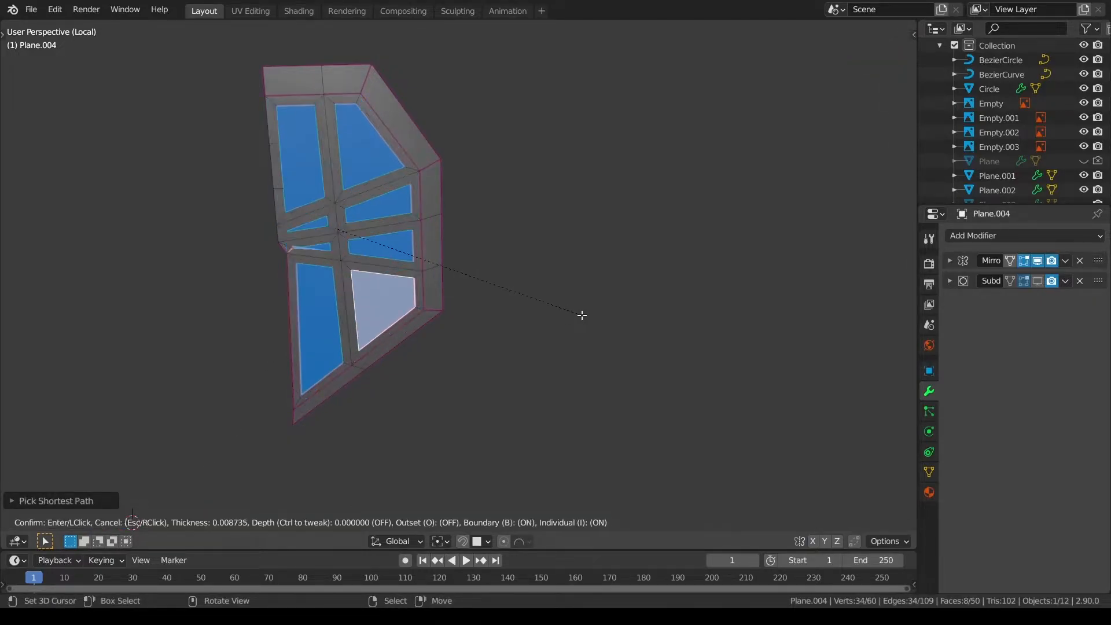
pyautogui.press('i')
pyautogui.press('b')
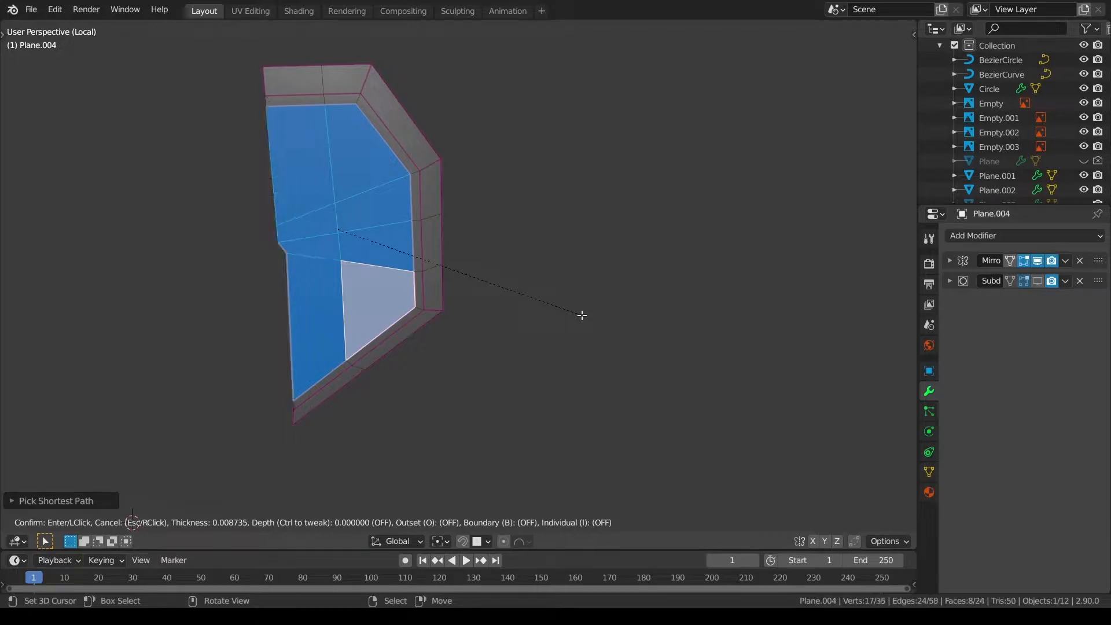
pyautogui.press('Escape')
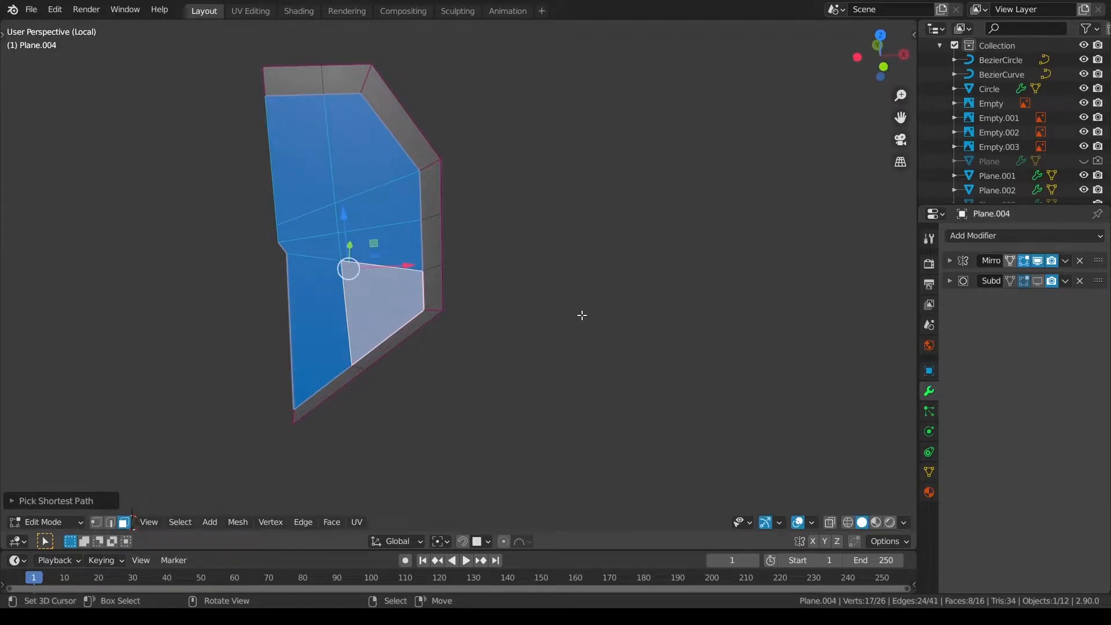
# Exit local view and inset the selected faces by about 0.0165 to match the front reference in wireframe.
pyautogui.press('KP_Divide')
pyautogui.press('z')
pyautogui.click(516, 309)
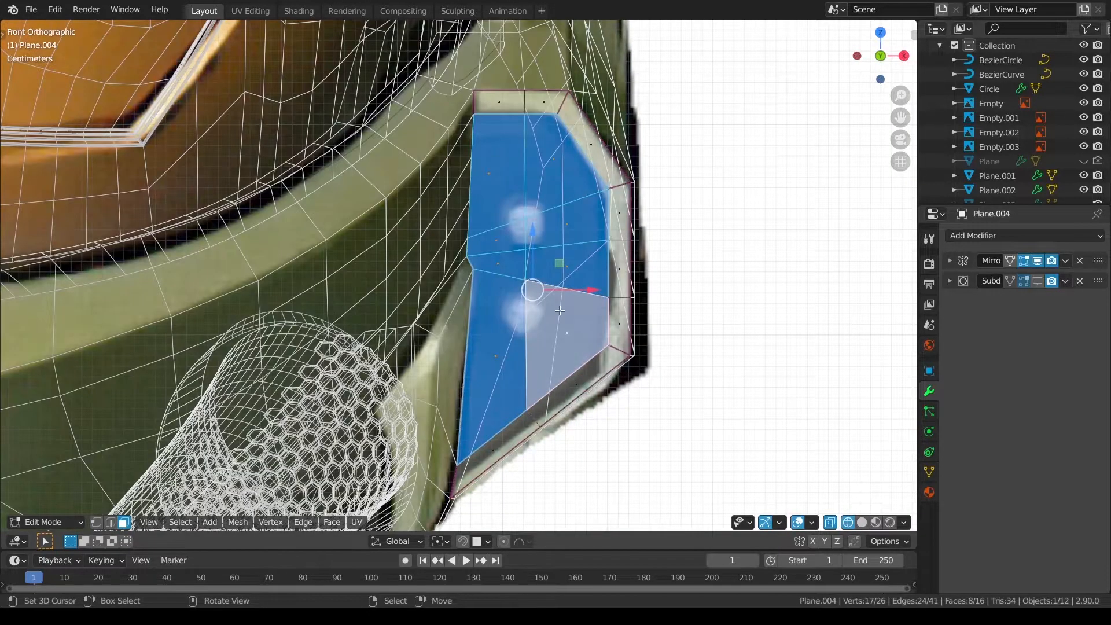
pyautogui.press('i')
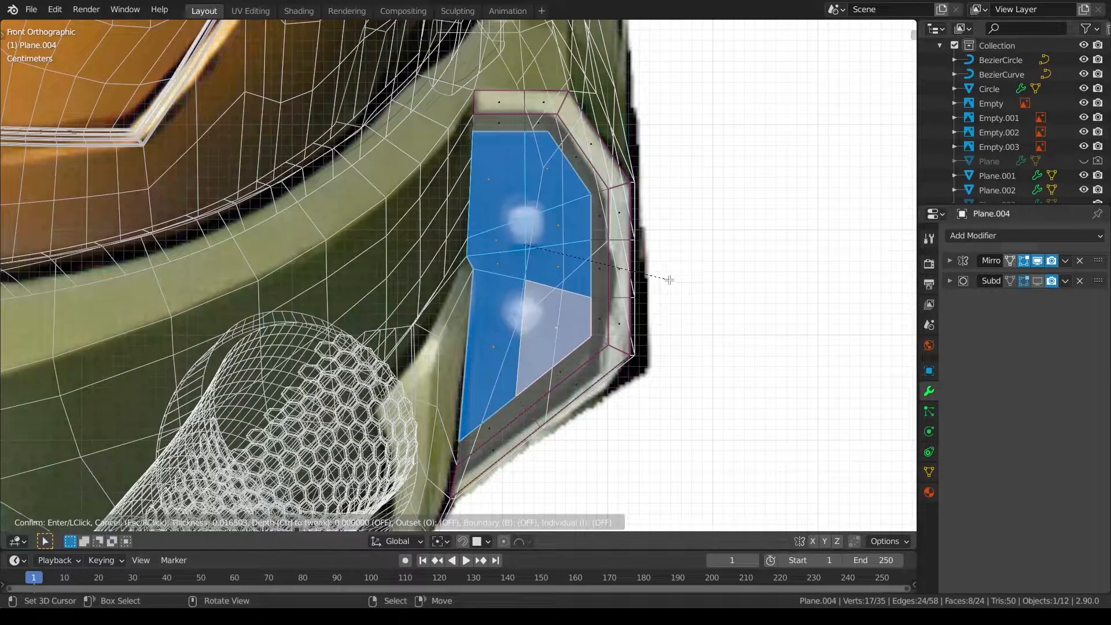
pyautogui.click(669, 279)
# Delete the eight faces enclosed by the new inset border of the panel.
pyautogui.hotkey('alt', 'a')
pyautogui.hotkey('shift', 'z')
pyautogui.moveTo(635, 296); pyautogui.dragTo(607, 313, button='middle')
pyautogui.scroll(-2, 608, 313)
pyautogui.moveTo(454, 376); pyautogui.dragTo(371, 379, button='middle')
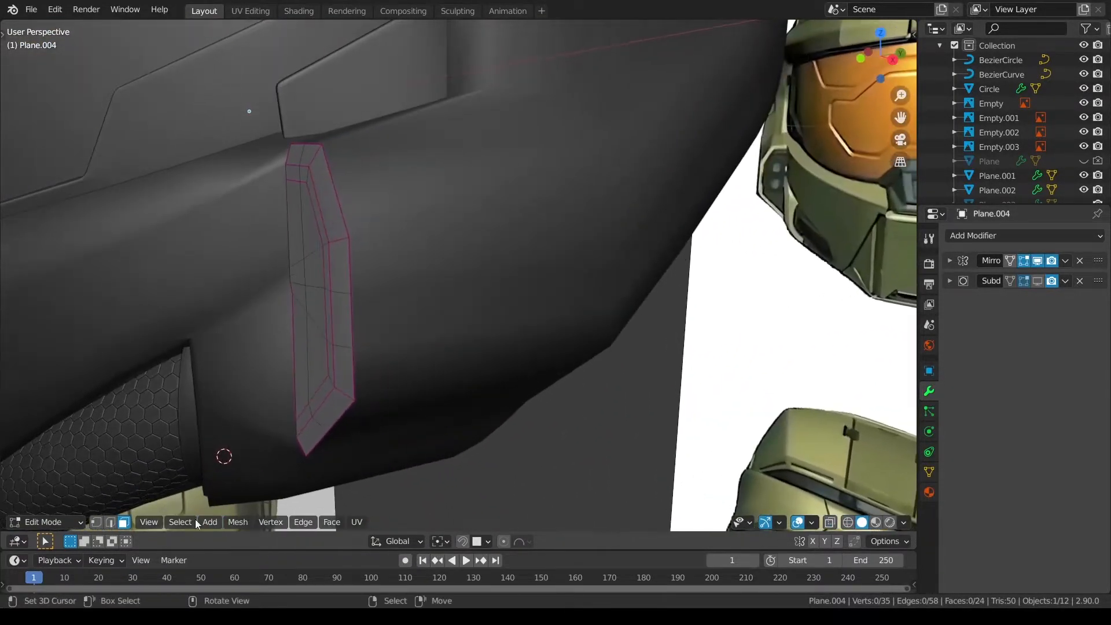
pyautogui.rightClick(295, 212)
pyautogui.moveTo(318, 199); pyautogui.dragTo(371, 201, button='middle')
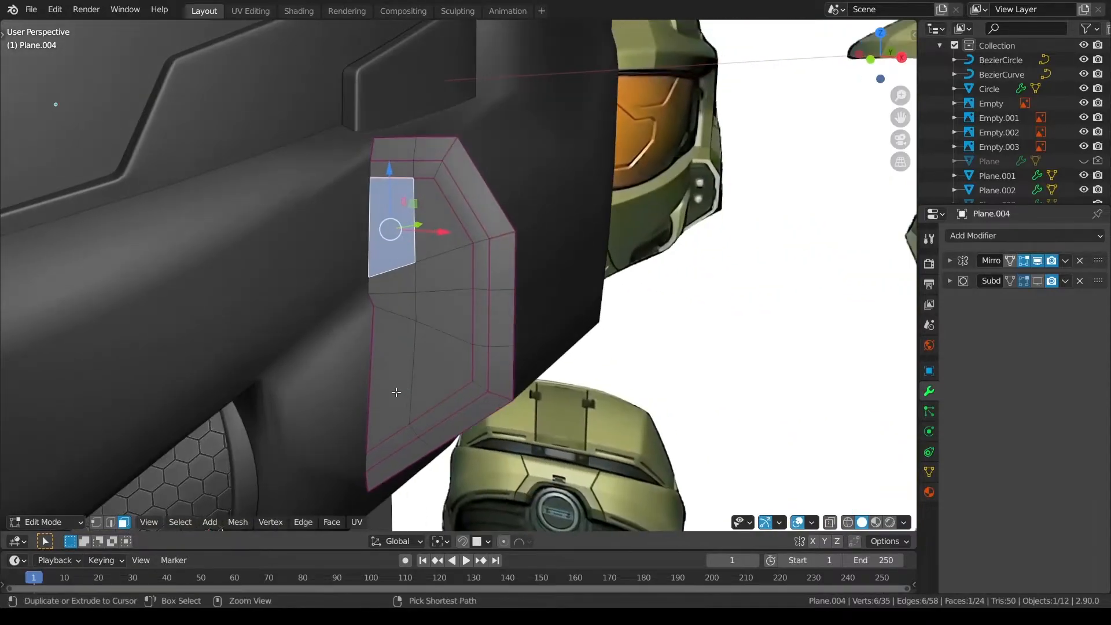
pyautogui.keyDown('ctrl'); pyautogui.rightClick(394, 391); pyautogui.keyUp('ctrl')
pyautogui.keyDown('ctrl'); pyautogui.rightClick(445, 367); pyautogui.keyUp('ctrl')
pyautogui.keyDown('ctrl'); pyautogui.rightClick(450, 221); pyautogui.keyUp('ctrl')
pyautogui.press('x')
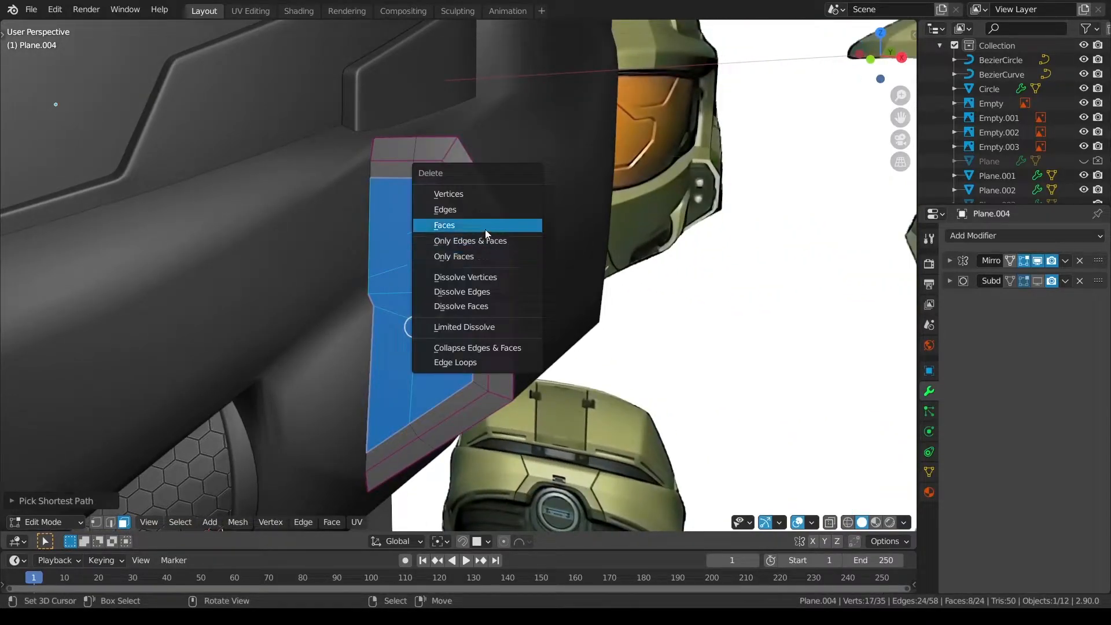
pyautogui.click(483, 226)
# Select the eight faces of the inner border strip, set the transform orientation to Normal and extrude them slightly.
pyautogui.rightClick(402, 169)
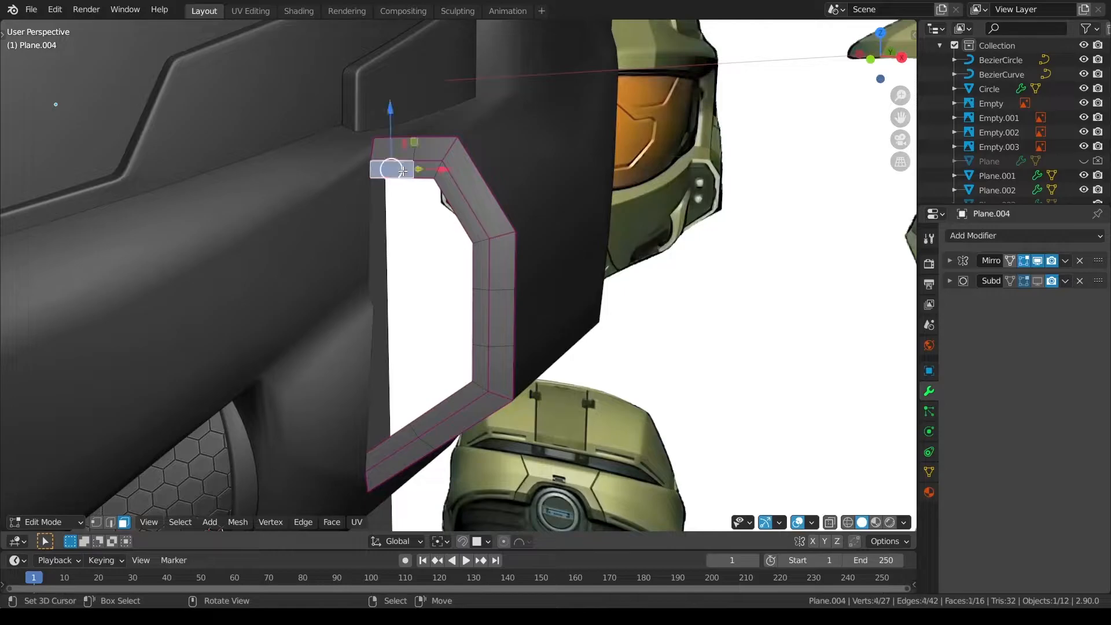
pyautogui.keyDown('ctrl'); pyautogui.rightClick(484, 374); pyautogui.keyUp('ctrl')
pyautogui.keyDown('ctrl'); pyautogui.rightClick(380, 448); pyautogui.keyUp('ctrl')
pyautogui.moveTo(503, 331); pyautogui.dragTo(458, 356, button='middle')
pyautogui.click(397, 541)
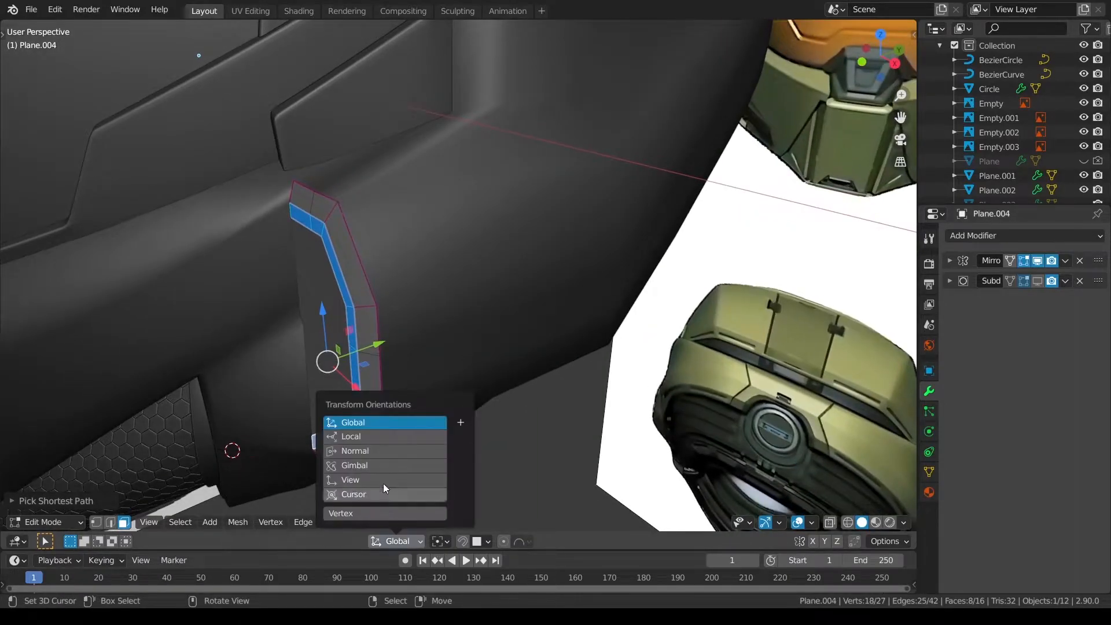
pyautogui.click(364, 451)
pyautogui.press('e')
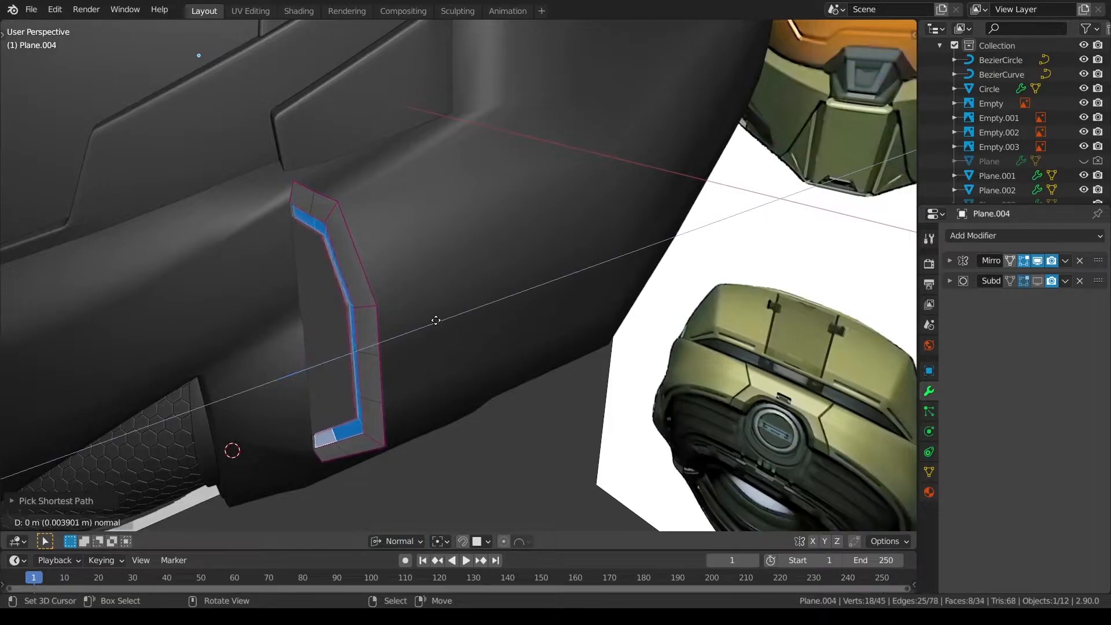
pyautogui.click(441, 320)
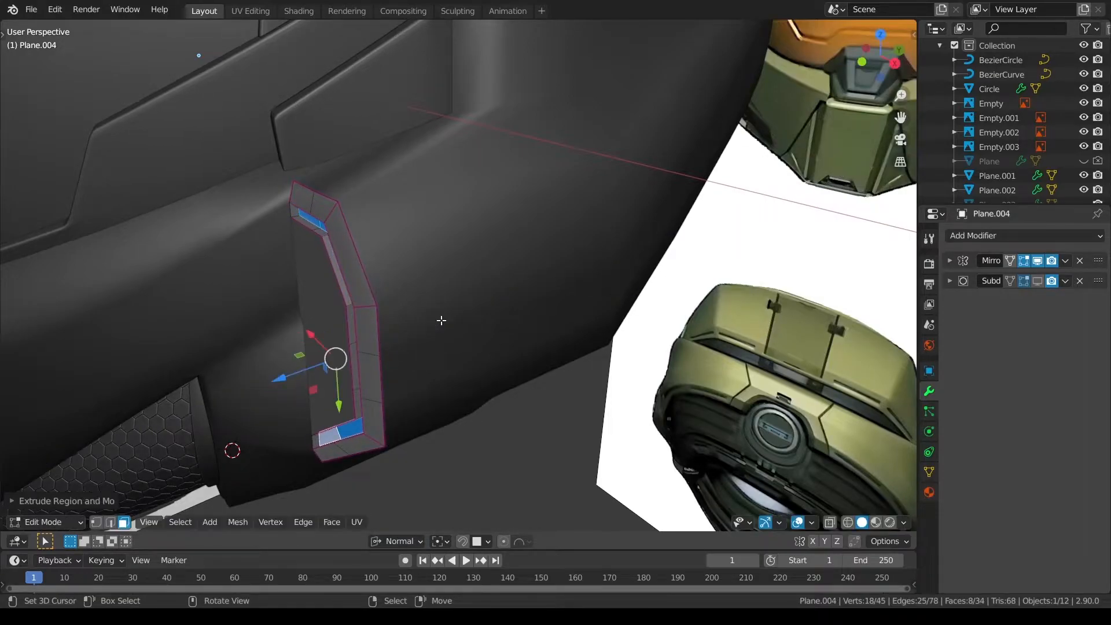
# Isolate the panel and delete the extruded strip's end caps and inner side faces.
pyautogui.press('KP_Divide')
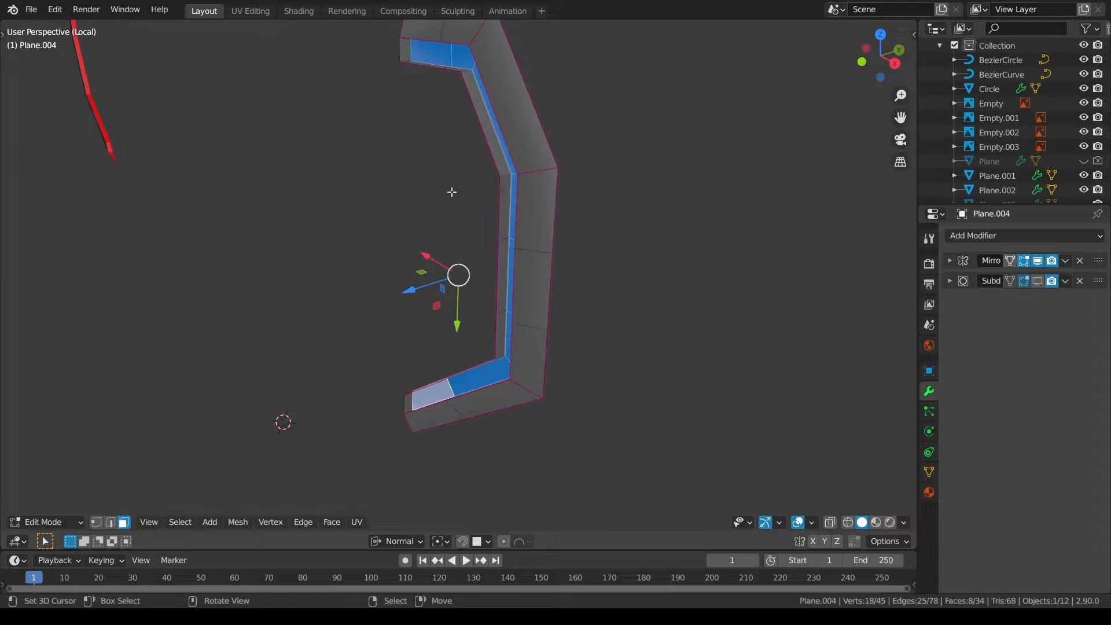
pyautogui.rightClick(405, 53)
pyautogui.moveTo(522, 144); pyautogui.dragTo(548, 196, button='middle')
pyautogui.keyDown('ctrl'); pyautogui.rightClick(509, 332); pyautogui.keyUp('ctrl')
pyautogui.moveTo(504, 370); pyautogui.dragTo(570, 276, button='middle')
pyautogui.press('x')
pyautogui.click(434, 449)
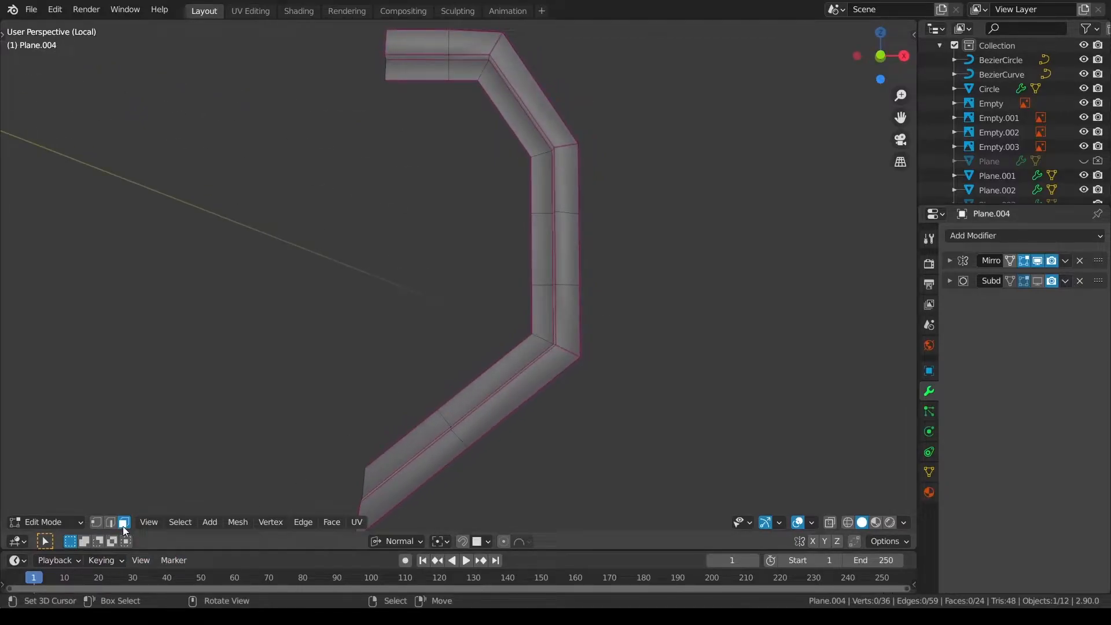
# Add a lengthwise loop cut to the inner strip and slide it close to the strip's outer edge.
pyautogui.hotkey('ctrl', 'r')
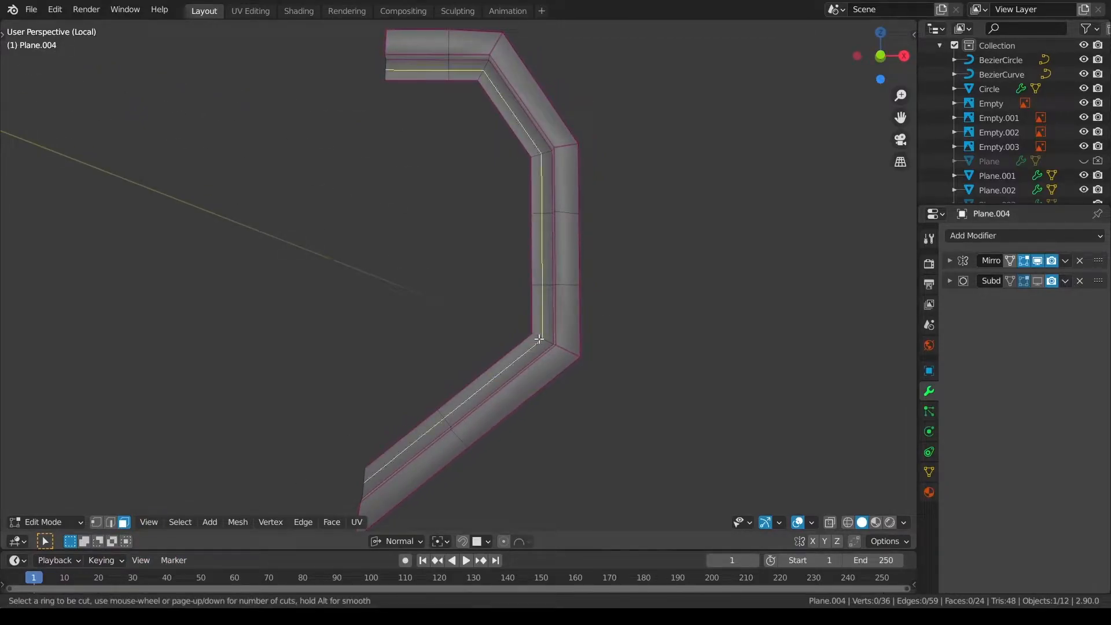
pyautogui.click(540, 339)
pyautogui.click(543, 339)
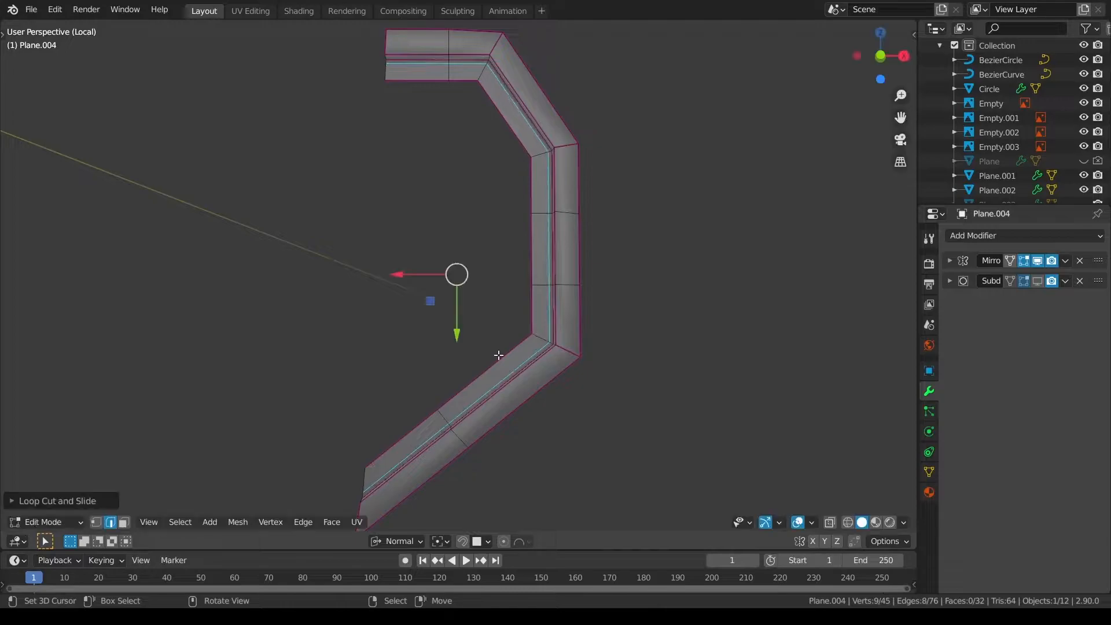
# Dissolve the redundant lengthwise edge loop beside the step of the panel's border.
pyautogui.keyDown('alt'); pyautogui.rightClick(478, 60); pyautogui.keyUp('alt')
pyautogui.hotkey('ctrl', 'x')
pyautogui.hotkey('alt', 'a')
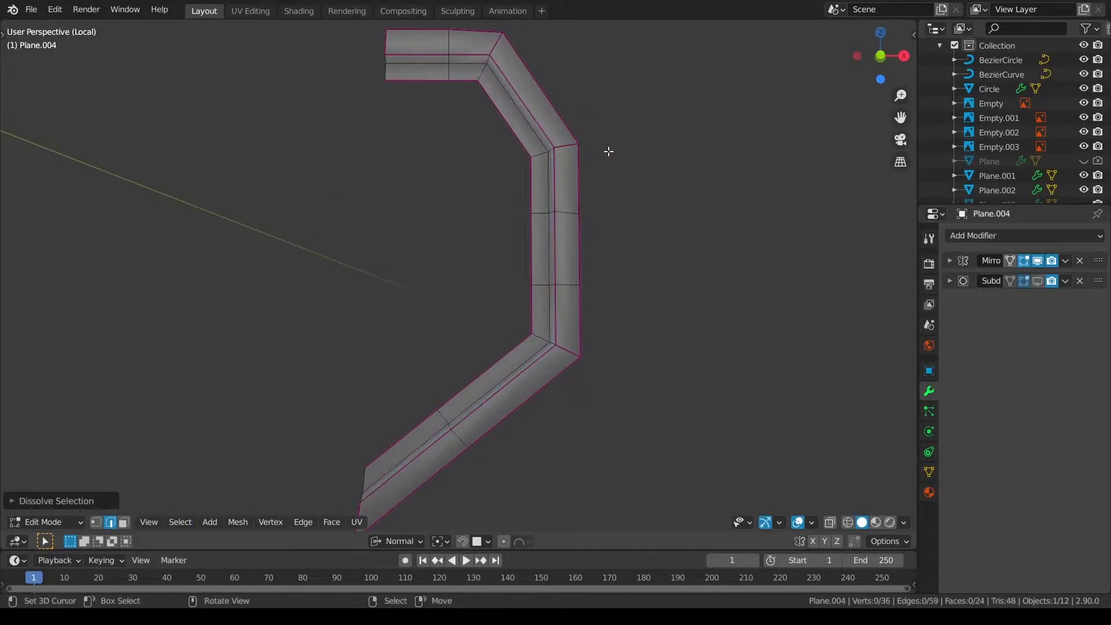
# Crease the remaining lengthwise edge loop of the inner strip by 0.5 and end the panel's isolation.
pyautogui.keyDown('alt'); pyautogui.click(509, 364); pyautogui.keyUp('alt')
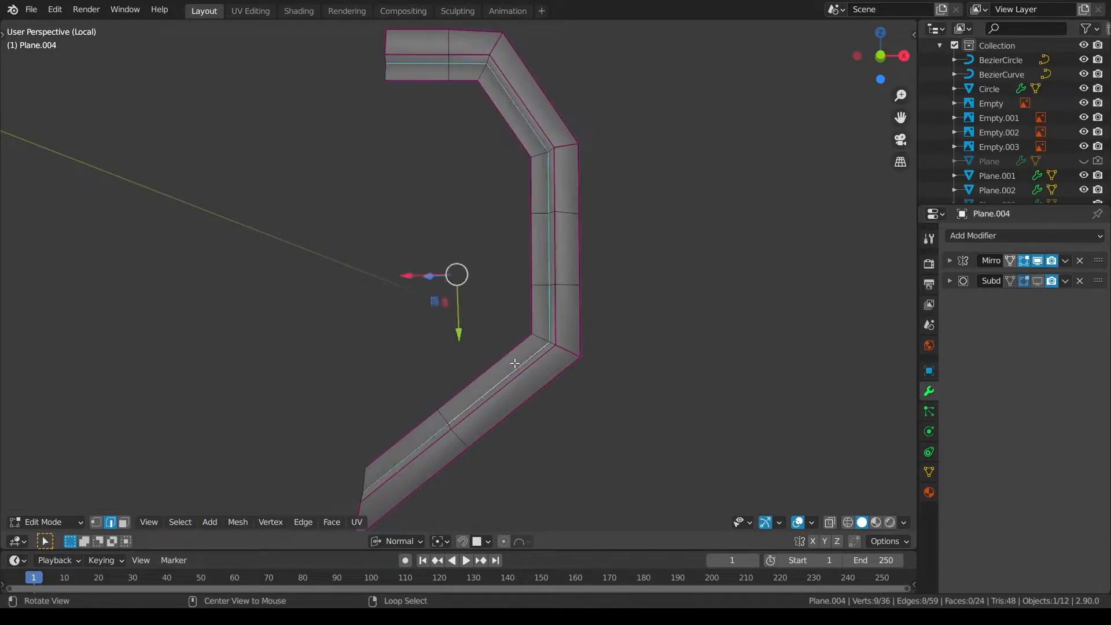
pyautogui.hotkey('shift', 'e')
pyautogui.write('.5')
pyautogui.press('Return')
pyautogui.press('a')
pyautogui.press('a')
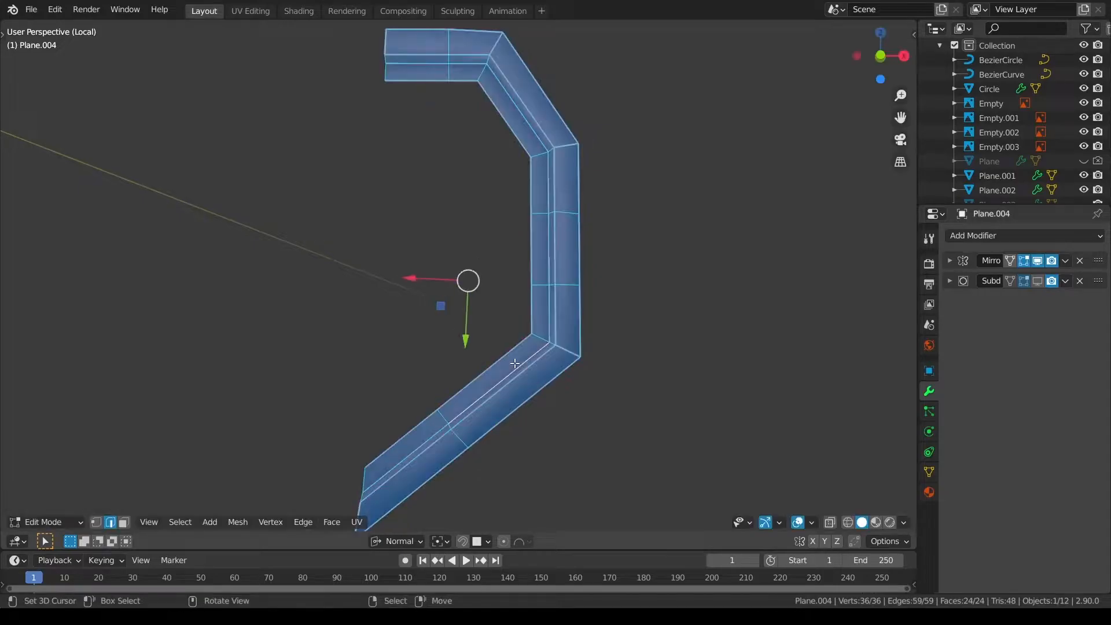
pyautogui.press('Tab')
pyautogui.press('KP_Divide')
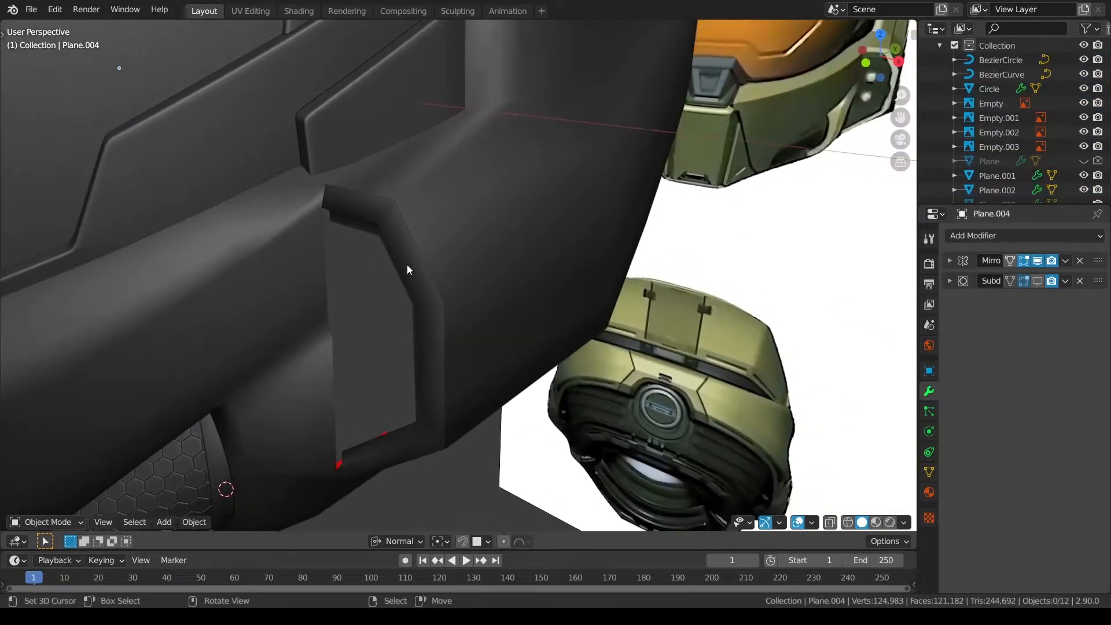
# Select the inner boundary of the panel's border and fill the open middle with a single face.
pyautogui.click(450, 245)
pyautogui.hotkey('alt', 'a')
pyautogui.moveTo(452, 244)
pyautogui.mouseDown(button='middle')
pyautogui.moveTo(456, 261)
pyautogui.moveTo(481, 260)
pyautogui.moveTo(449, 256)
pyautogui.mouseUp(button='middle')
pyautogui.moveTo(544, 306); pyautogui.dragTo(587, 299, button='middle')
pyautogui.click(591, 289)
pyautogui.press('Tab')
pyautogui.hotkey('alt', 'a')
pyautogui.keyDown('alt'); pyautogui.click(586, 277); pyautogui.keyUp('alt')
pyautogui.press('f')
pyautogui.hotkey('alt', 'a')
# Examine the filled panel in isolation and in place against the helmet's side opening.
pyautogui.moveTo(588, 276); pyautogui.dragTo(469, 357, button='middle')
pyautogui.press('KP_Divide')
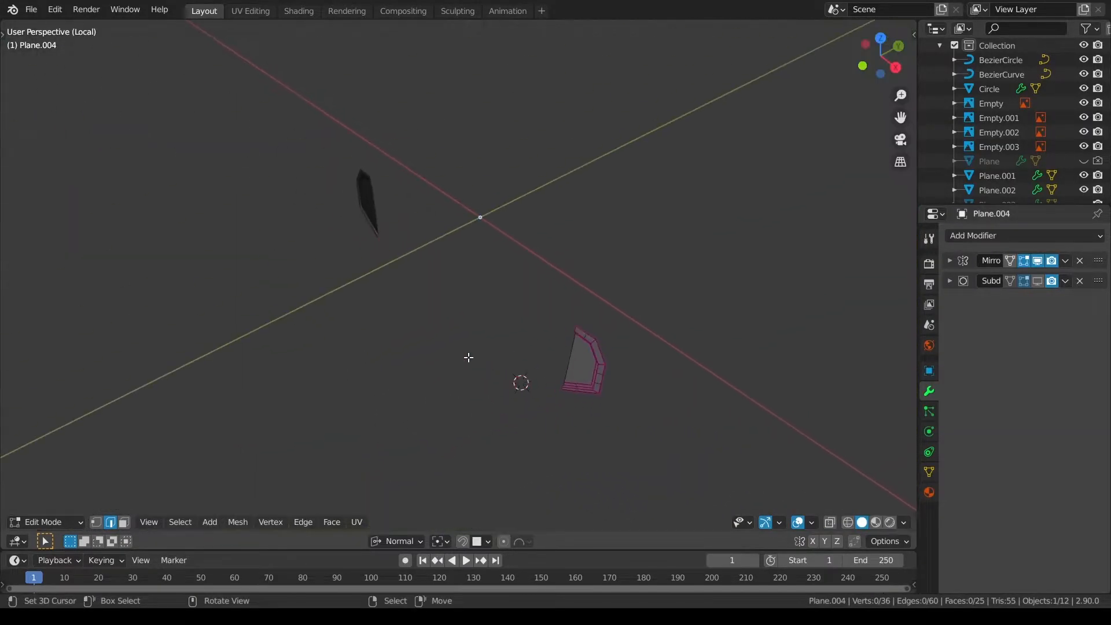
pyautogui.press('KP_Divide')
pyautogui.scroll(2, 468, 357)
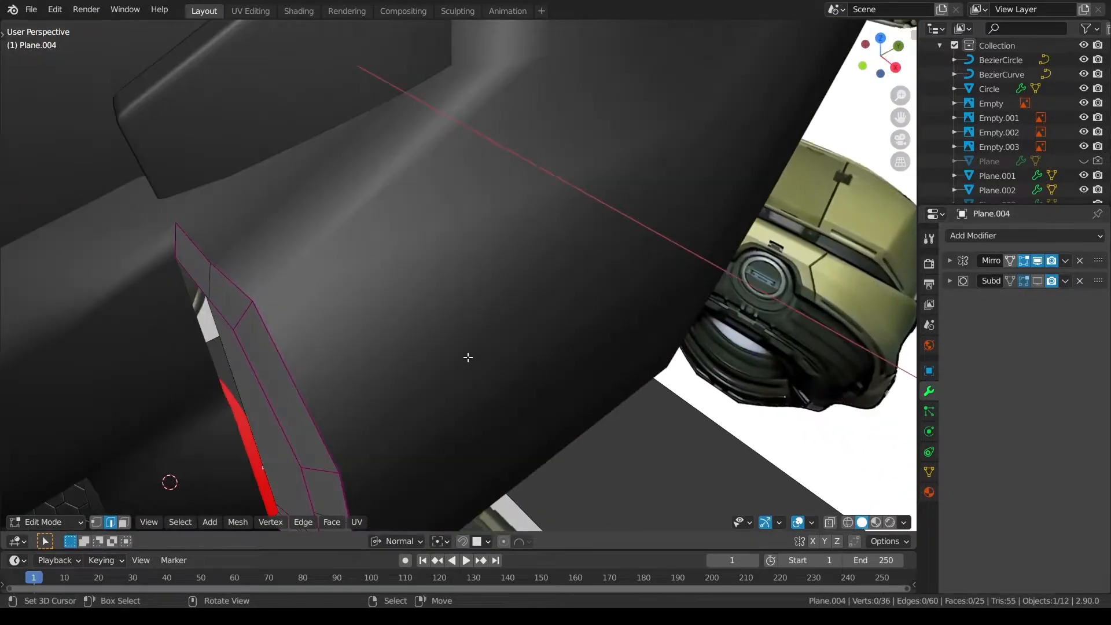
pyautogui.keyDown('alt'); pyautogui.moveTo(467, 358); pyautogui.dragTo(473, 351); pyautogui.keyUp('alt')
pyautogui.moveTo(491, 347); pyautogui.dragTo(452, 327, button='middle')
pyautogui.press('KP_1')
pyautogui.scroll(2, 452, 328)
pyautogui.press('Tab')
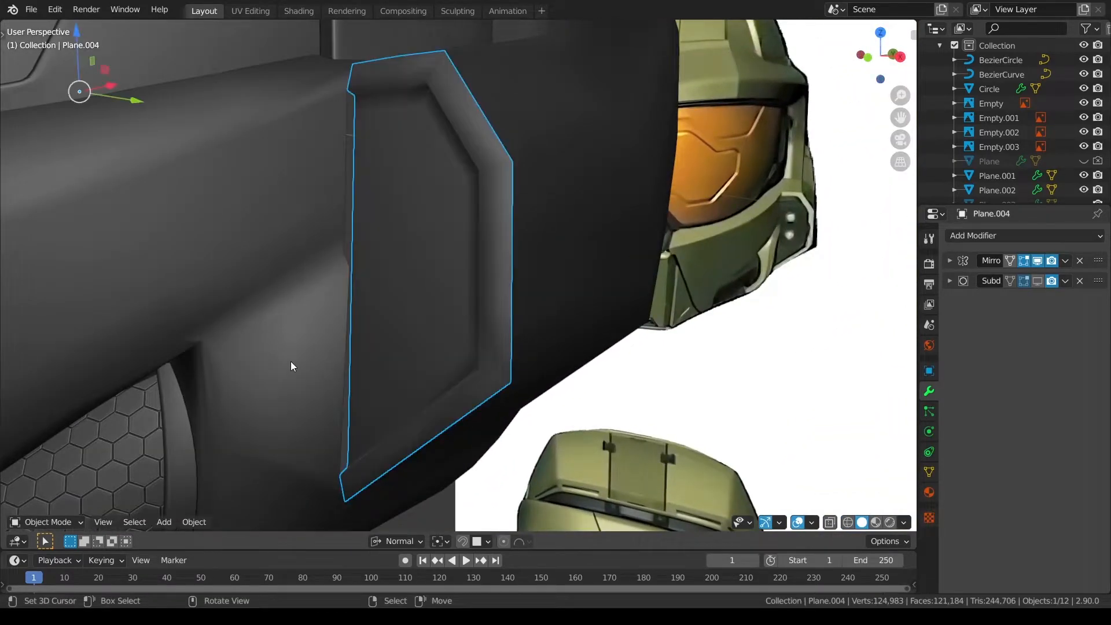
# Join the panel to the main helmet mesh and merge all overlapping vertices by distance.
pyautogui.click(513, 269)
pyautogui.hotkey('ctrl', 'Tab')
pyautogui.click(705, 270)
pyautogui.press('q')
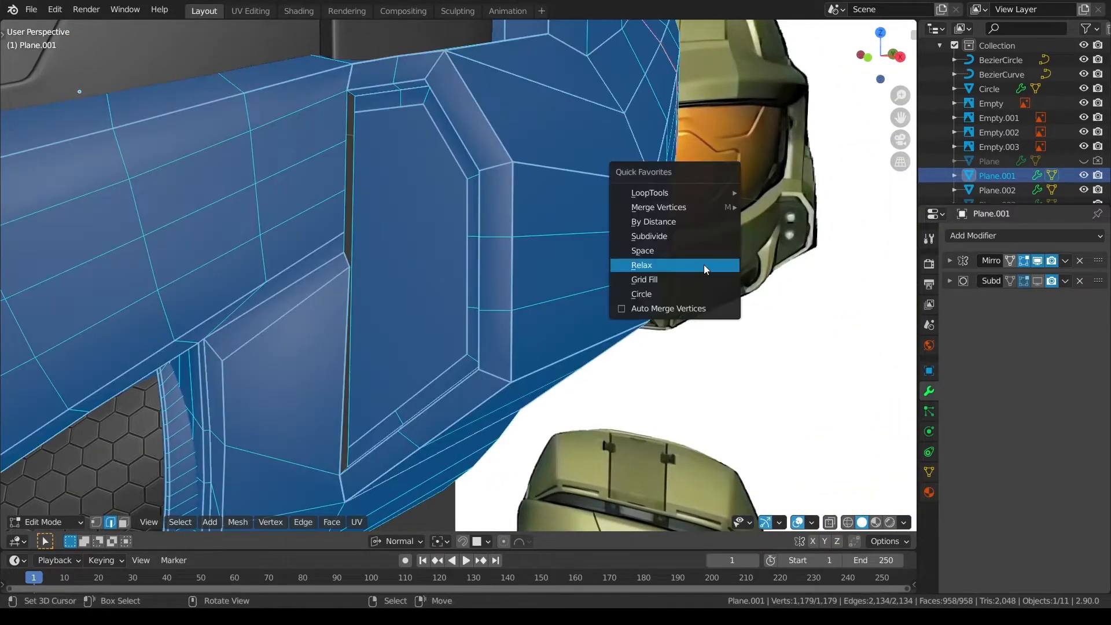
pyautogui.click(694, 221)
pyautogui.press('Tab')
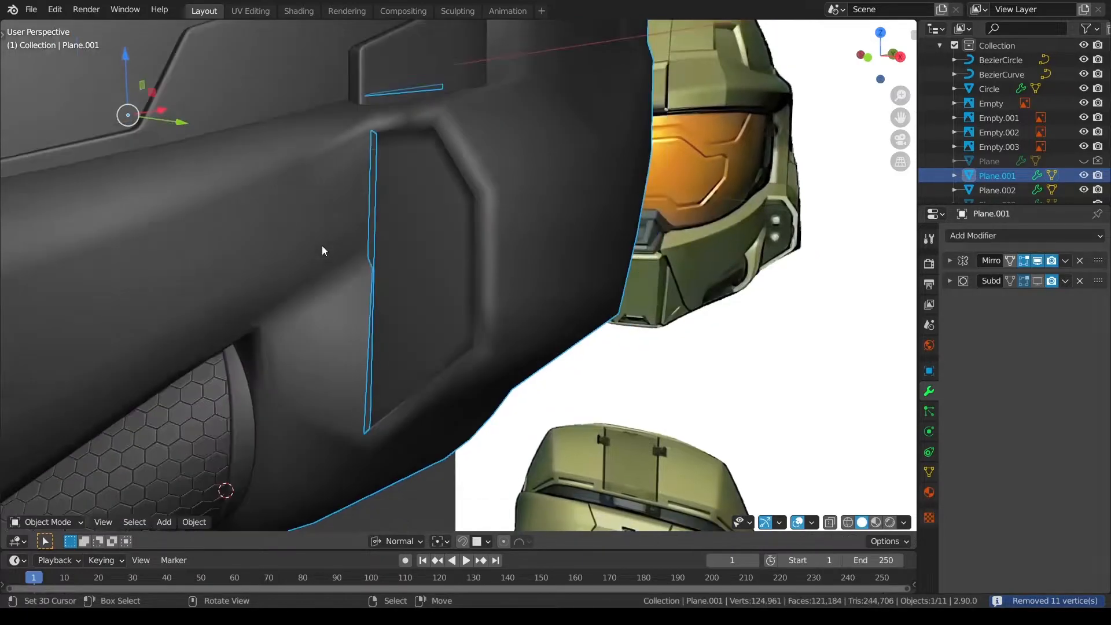
# Check the joined panel with the helmet's Subdivision modifier temporarily shown in the viewport.
pyautogui.click(1038, 283)
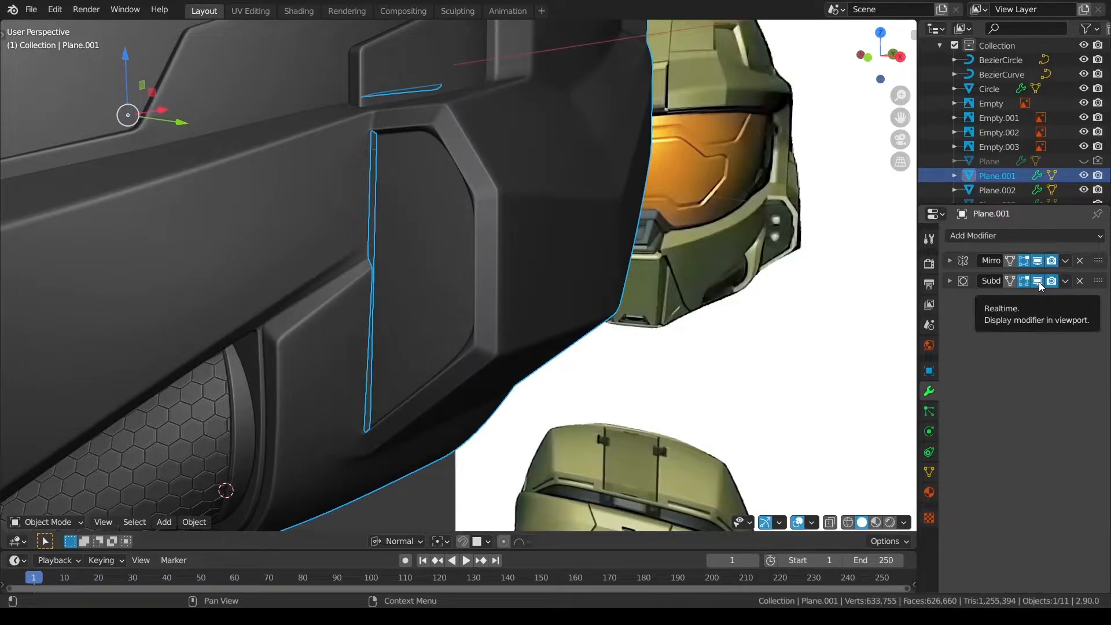
pyautogui.press('Tab')
pyautogui.click(1040, 286)
# Hide the viewport gizmos and crease the six short diagonal edges at the three corners of the panel's stepped border.
pyautogui.moveTo(472, 225); pyautogui.dragTo(526, 248, button='middle')
pyautogui.scroll(1, 527, 240)
pyautogui.click(486, 159)
pyautogui.moveTo(487, 159); pyautogui.dragTo(519, 149, button='middle')
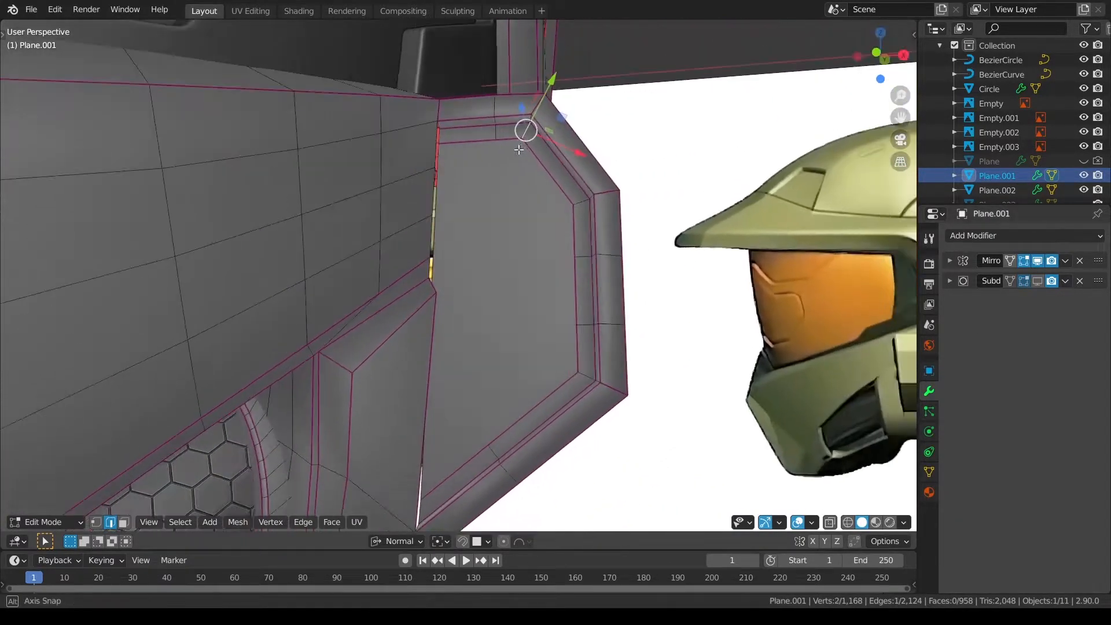
pyautogui.keyDown('shift'); pyautogui.rightClick(533, 118); pyautogui.keyUp('shift')
pyautogui.hotkey('ctrl', 'z')
pyautogui.keyDown('shift'); pyautogui.rightClick(533, 118); pyautogui.keyUp('shift')
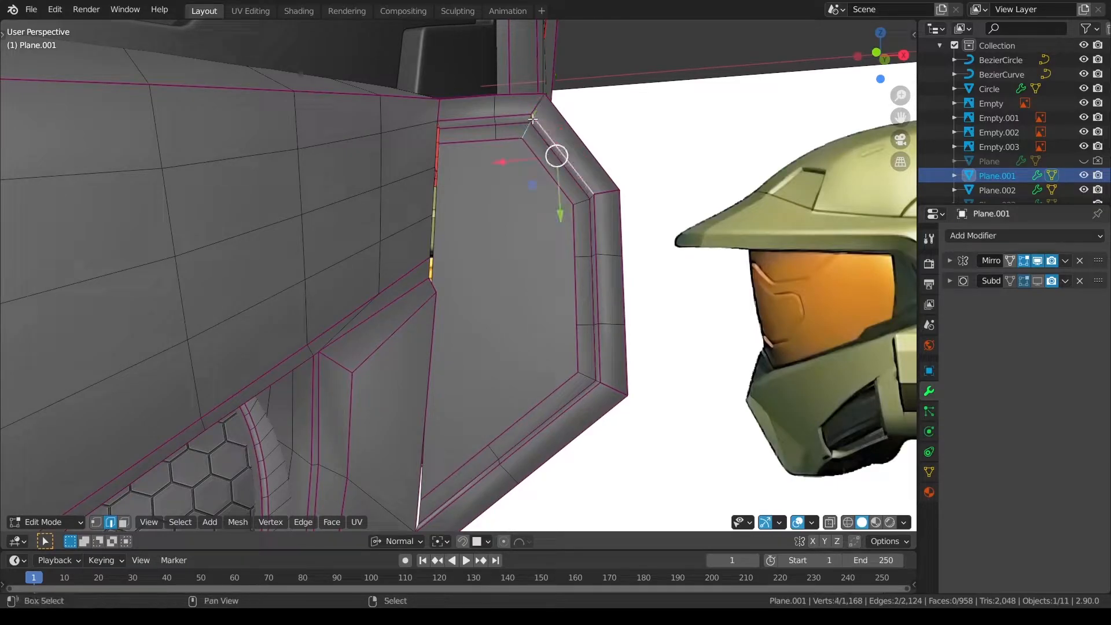
pyautogui.hotkey('ctrl', 'z')
pyautogui.keyDown('shift'); pyautogui.rightClick(532, 116); pyautogui.keyUp('shift')
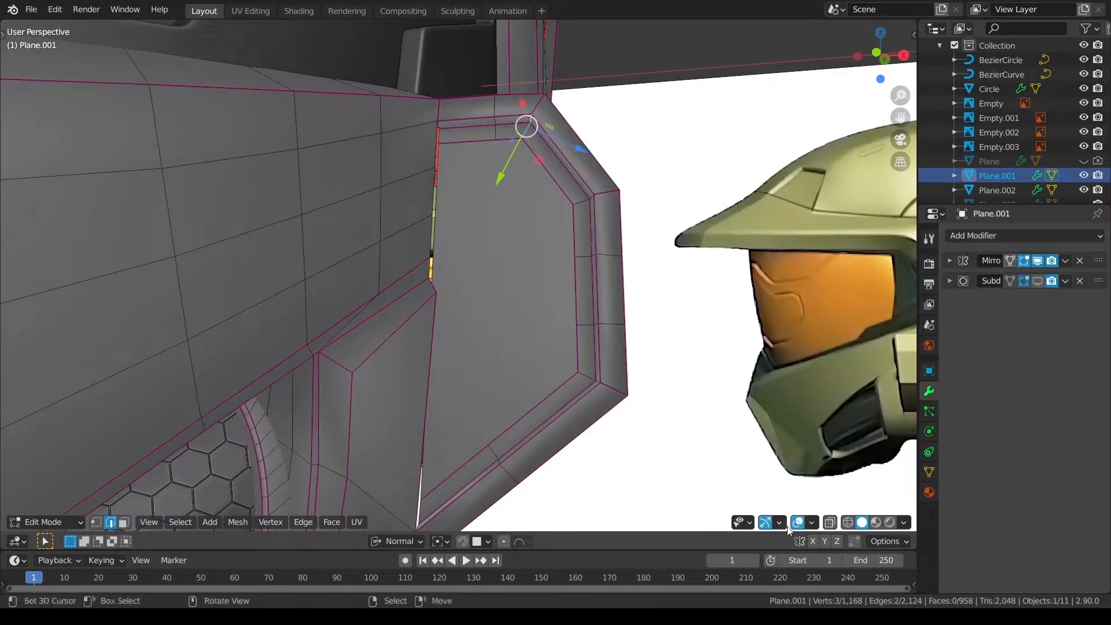
pyautogui.click(794, 523)
pyautogui.click(797, 523)
pyautogui.click(765, 522)
pyautogui.scroll(-2, 615, 193)
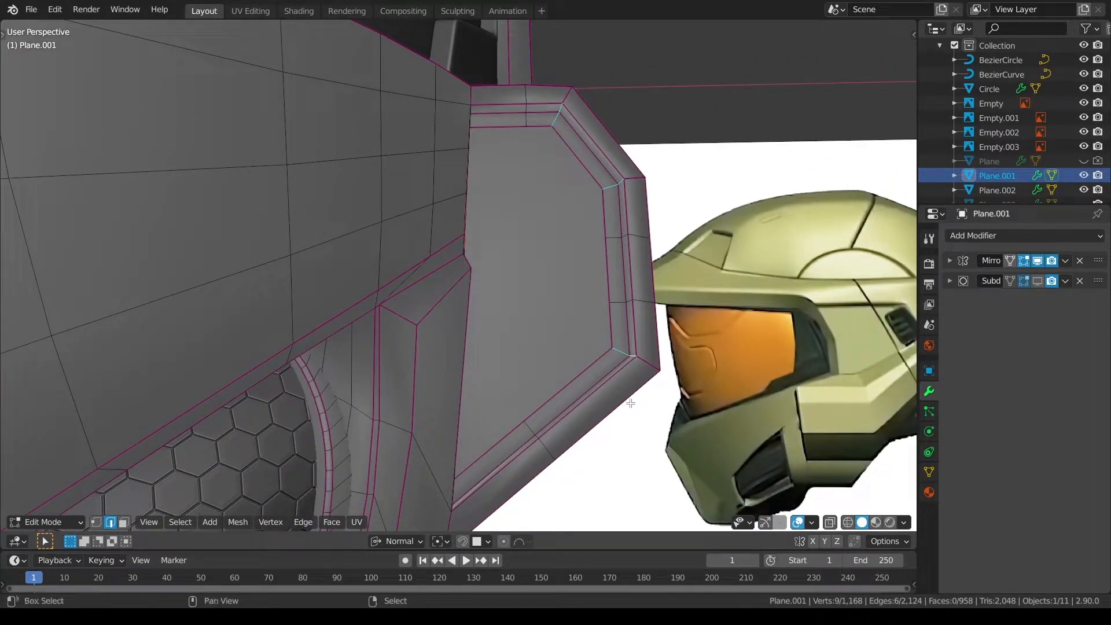
pyautogui.hotkey('shift', 'e')
pyautogui.press('Return')
# Extrude the six-edge vertical boundary along the panel's open side in place and show the gizmos again.
pyautogui.moveTo(625, 397); pyautogui.dragTo(439, 341, button='middle')
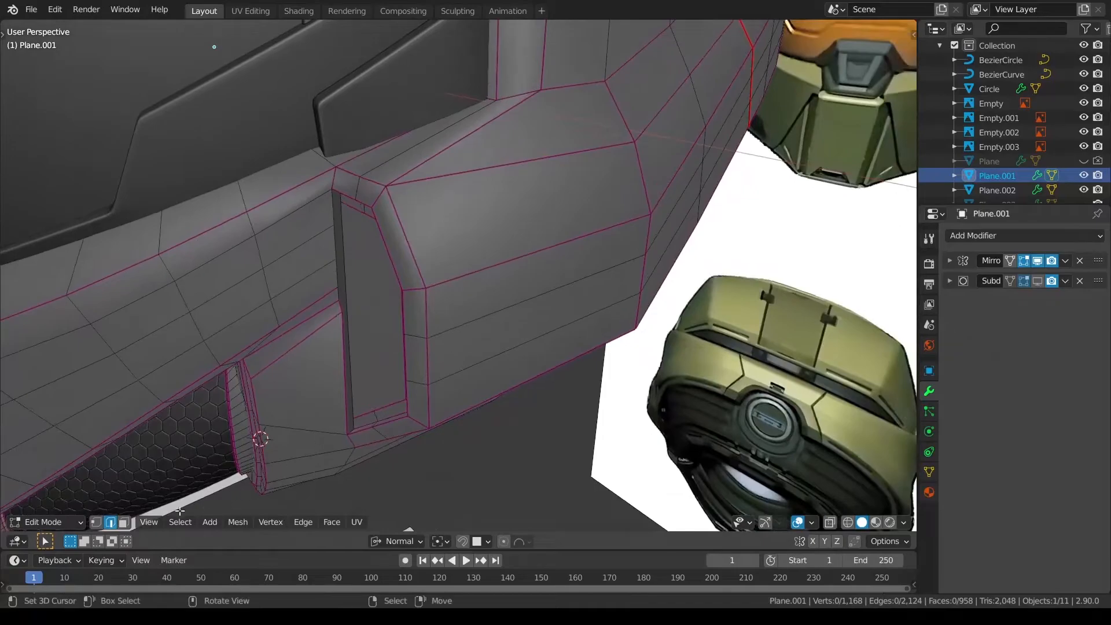
pyautogui.keyDown('ctrl'); pyautogui.click(346, 405); pyautogui.keyUp('ctrl')
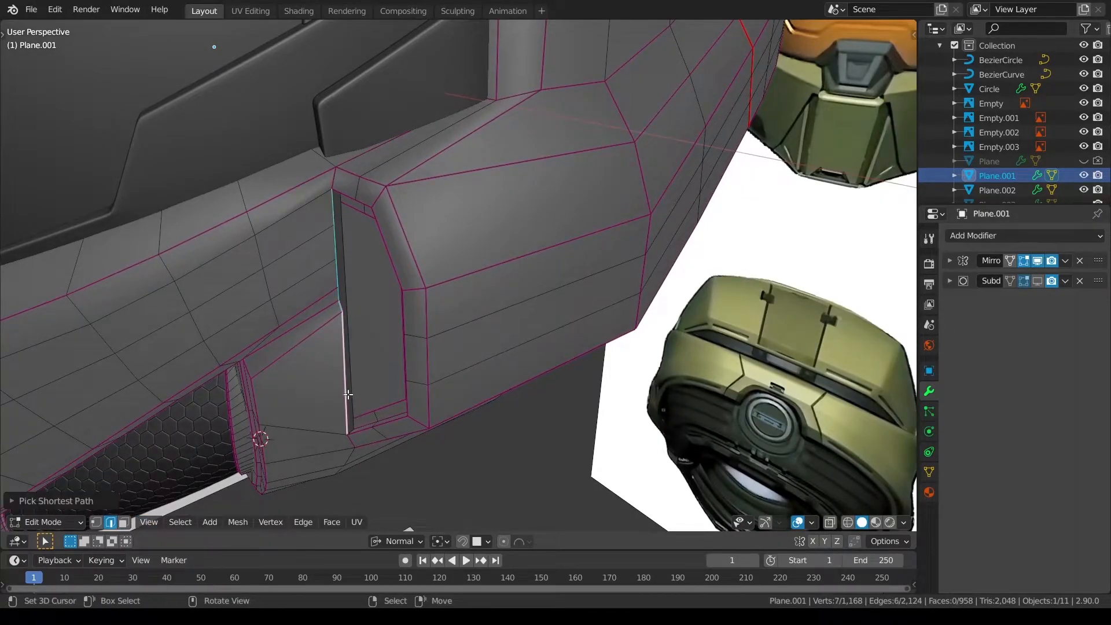
pyautogui.moveTo(346, 406); pyautogui.dragTo(338, 407, button='middle')
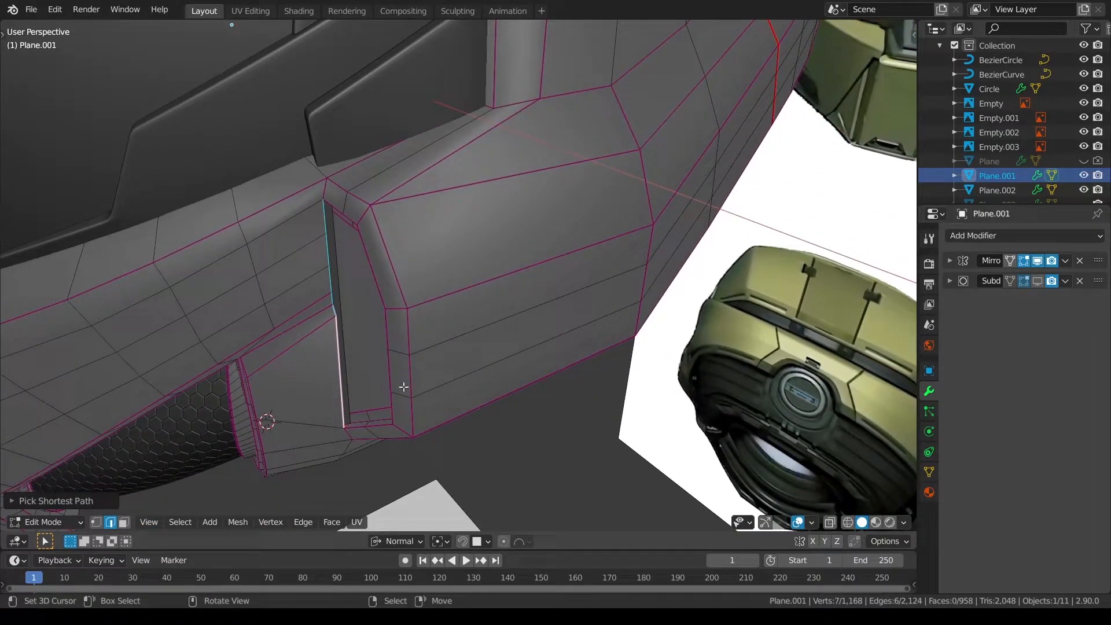
pyautogui.press('e')
pyautogui.rightClick(453, 376)
pyautogui.click(765, 523)
pyautogui.moveTo(324, 341)
pyautogui.mouseDown(button='middle')
pyautogui.moveTo(367, 288)
pyautogui.moveTo(321, 363)
pyautogui.mouseUp(button='middle')
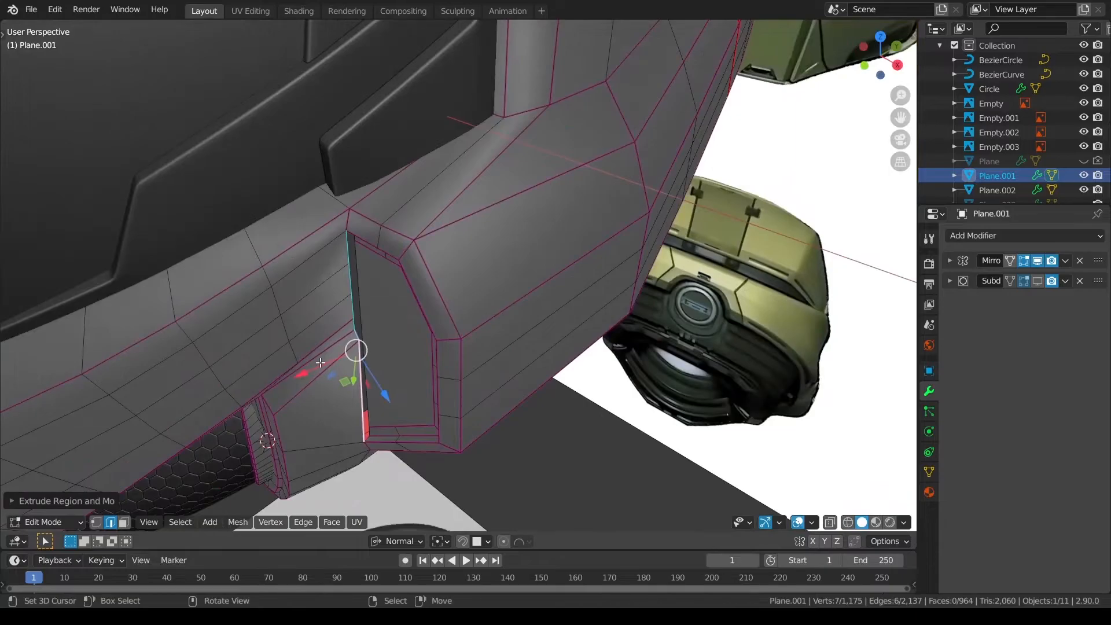
# Set the transform orientation to Global and move the extruded edges about 0.012 m along Y to cover the gap.
pyautogui.click(406, 543)
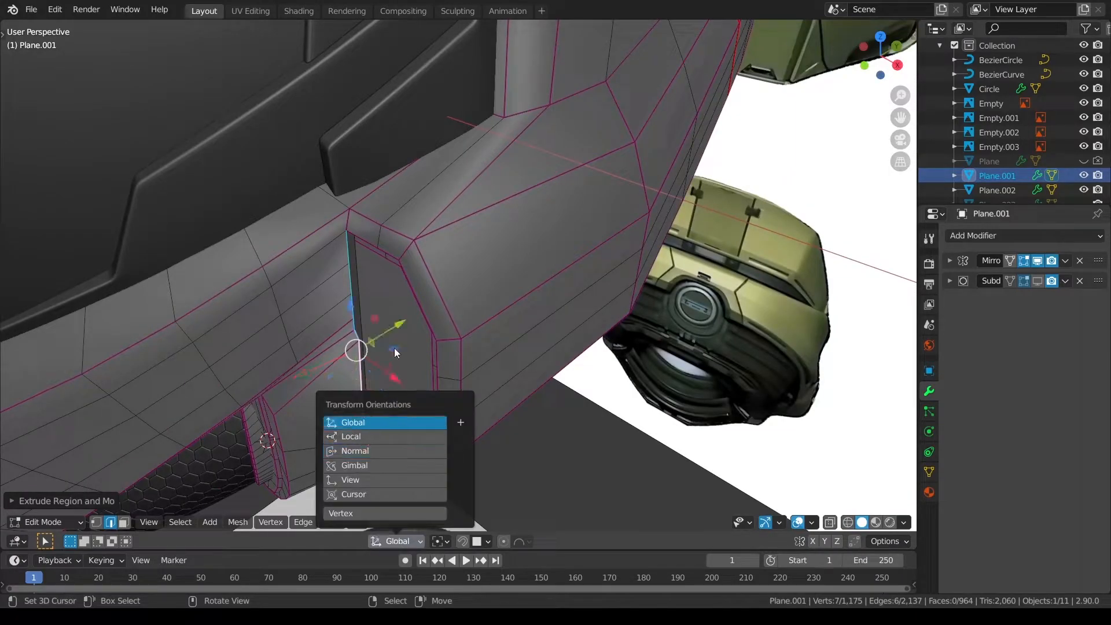
pyautogui.click(382, 420)
pyautogui.press('g')
pyautogui.press('y')
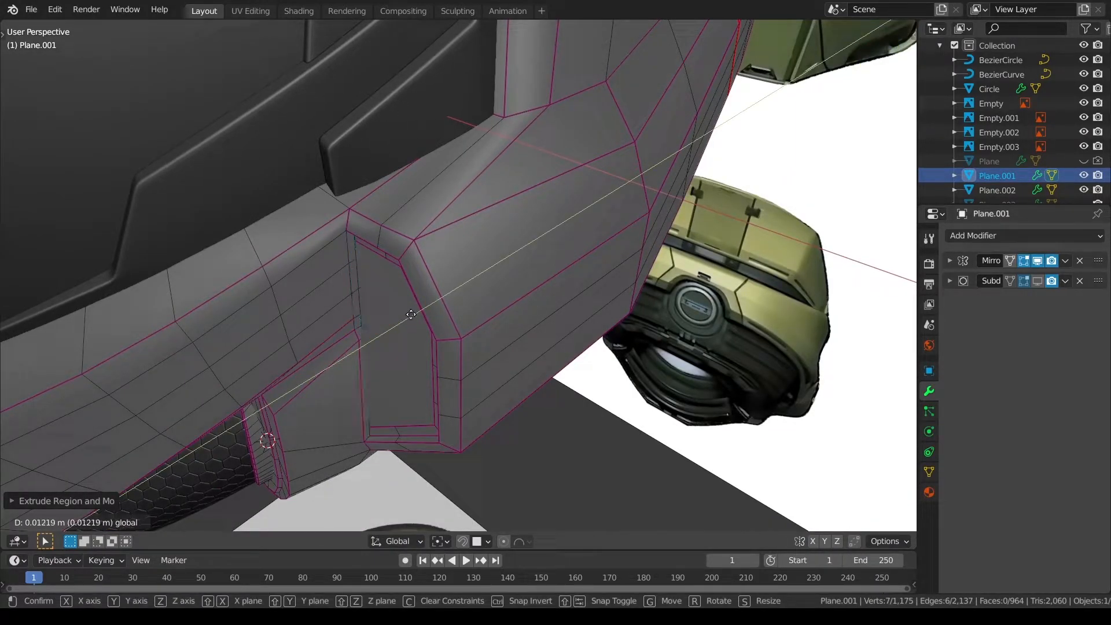
pyautogui.click(411, 314)
# Return to Object Mode and show the helmet's Subdivision modifier in the viewport to check the closed gap.
pyautogui.moveTo(456, 327); pyautogui.dragTo(409, 265, button='middle')
pyautogui.press('a')
pyautogui.press('a')
pyautogui.press('Tab')
pyautogui.press('a')
pyautogui.press('a')
pyautogui.rightClick(391, 305)
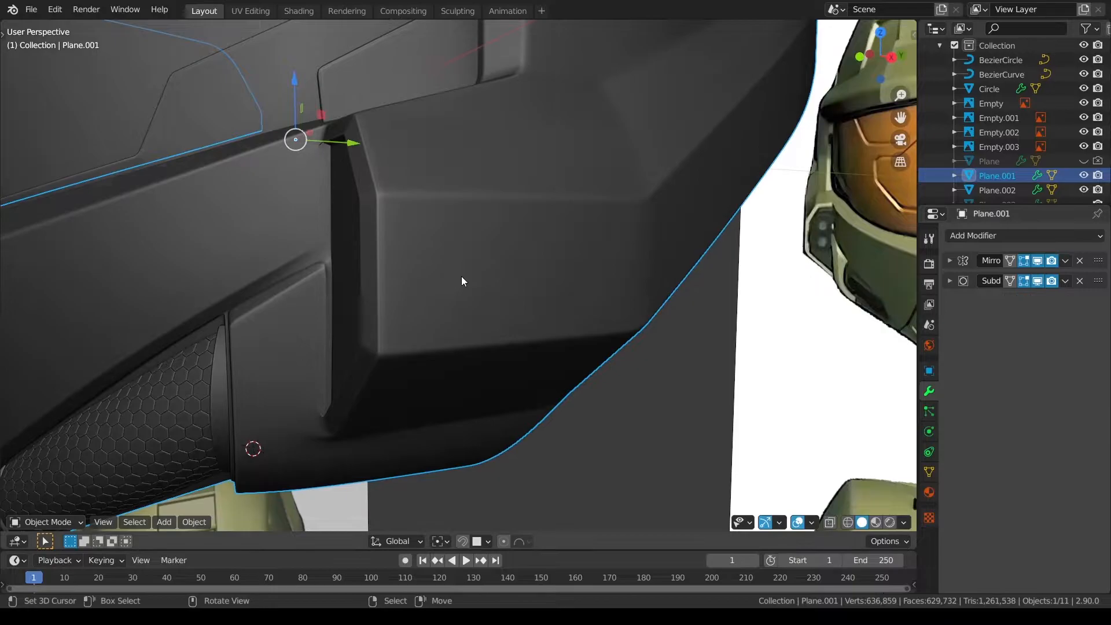
pyautogui.moveTo(460, 278); pyautogui.dragTo(501, 282, button='middle')
# Crease the short edge at the upper end of the extruded strip beside the panel by 0.5.
pyautogui.hotkey('ctrl', 'Tab')
pyautogui.click(583, 255)
pyautogui.scroll(3, 512, 276)
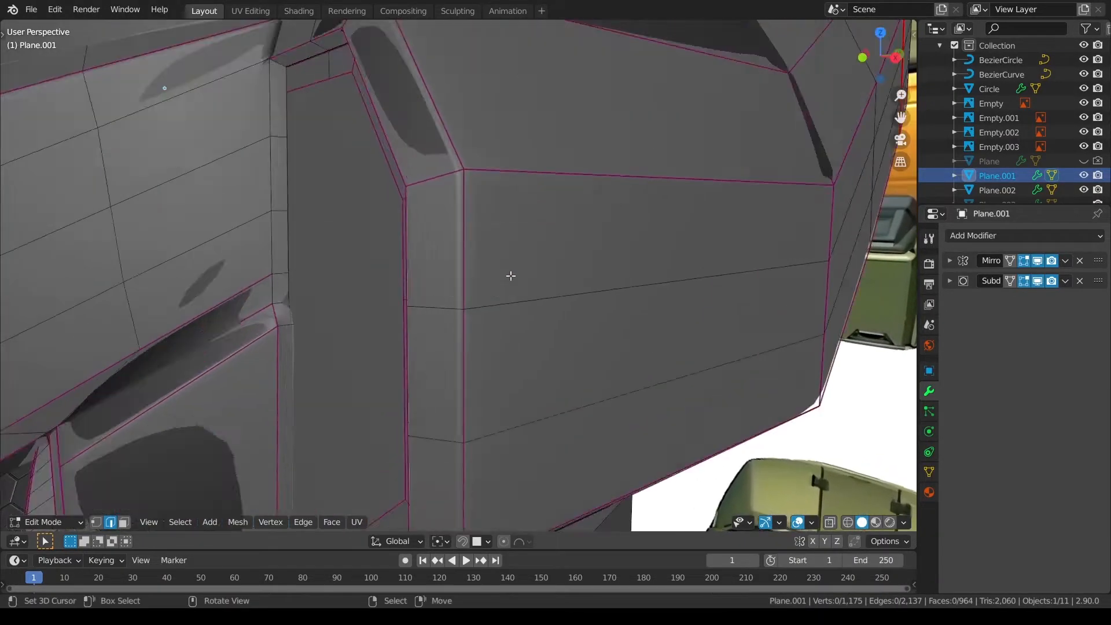
pyautogui.click(278, 65)
pyautogui.hotkey('shift', 'e')
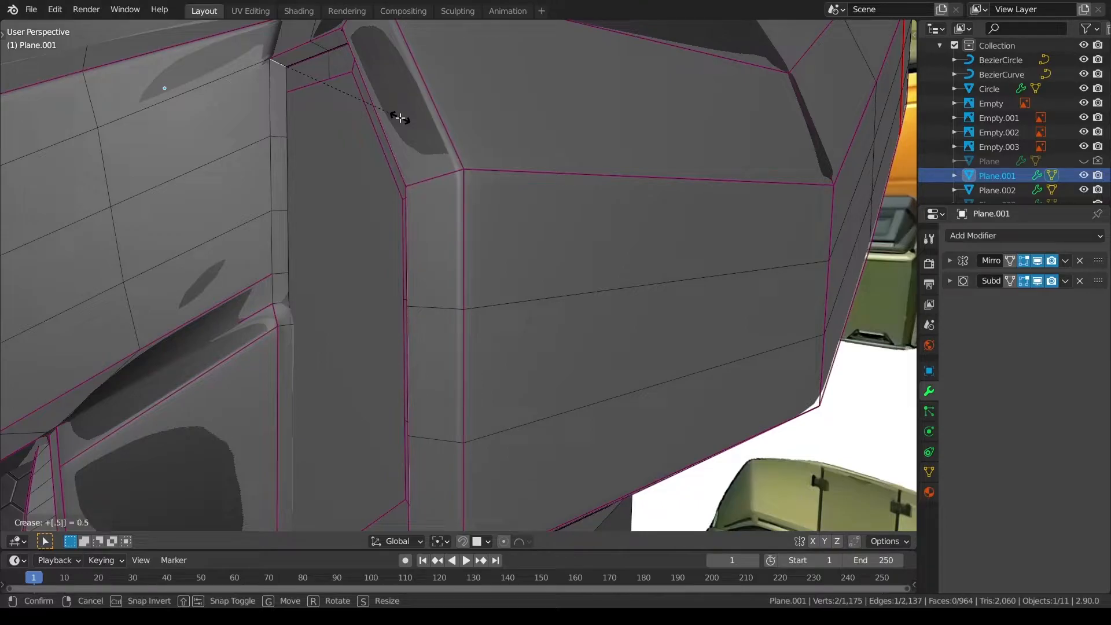
pyautogui.press('Return')
pyautogui.hotkey('alt', 'a')
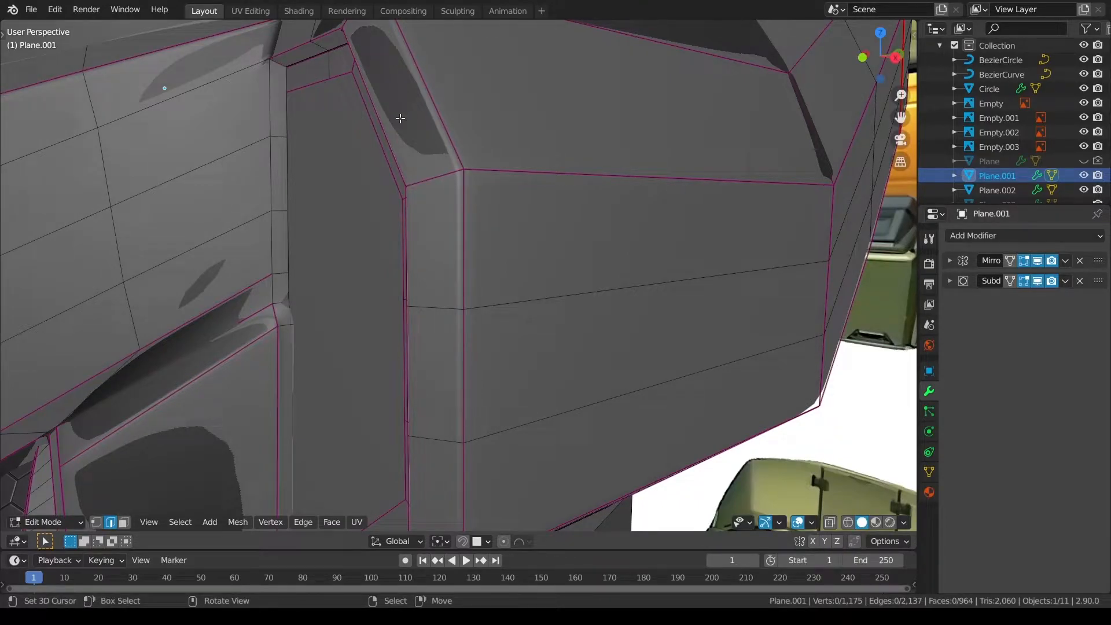
# Select the upper run of vertical edges where the extruded strip meets the helmet shell and crease it by 0.5.
pyautogui.click(273, 289)
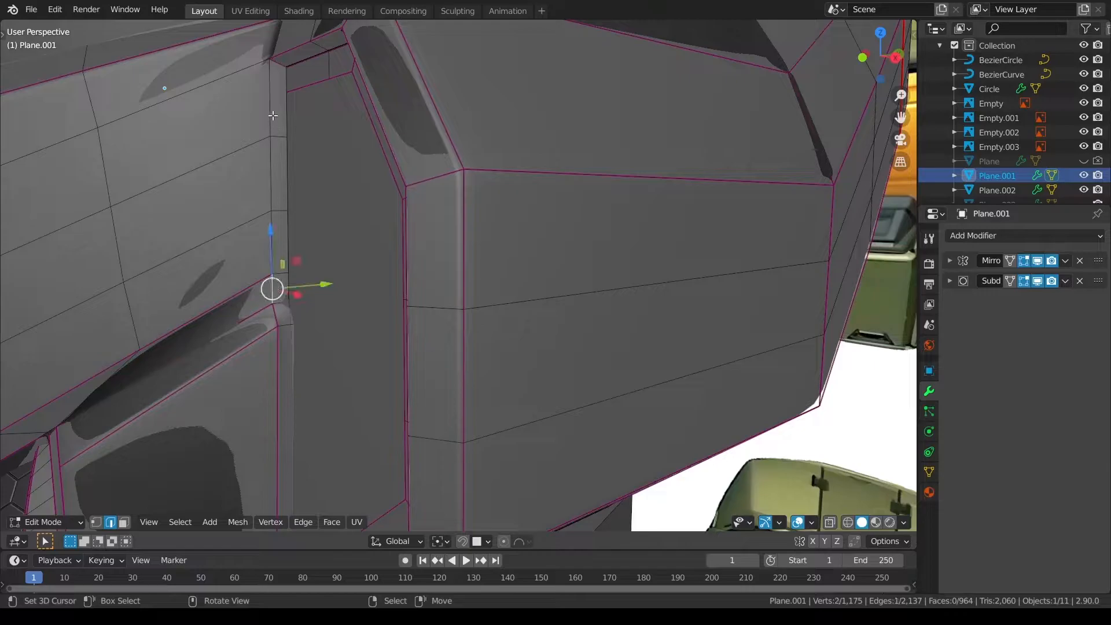
pyautogui.keyDown('ctrl'); pyautogui.click(267, 98); pyautogui.keyUp('ctrl')
pyautogui.press('s')
pyautogui.hotkey('shift', 'e')
pyautogui.write('.5')
pyautogui.press('Return')
pyautogui.hotkey('alt', 'a')
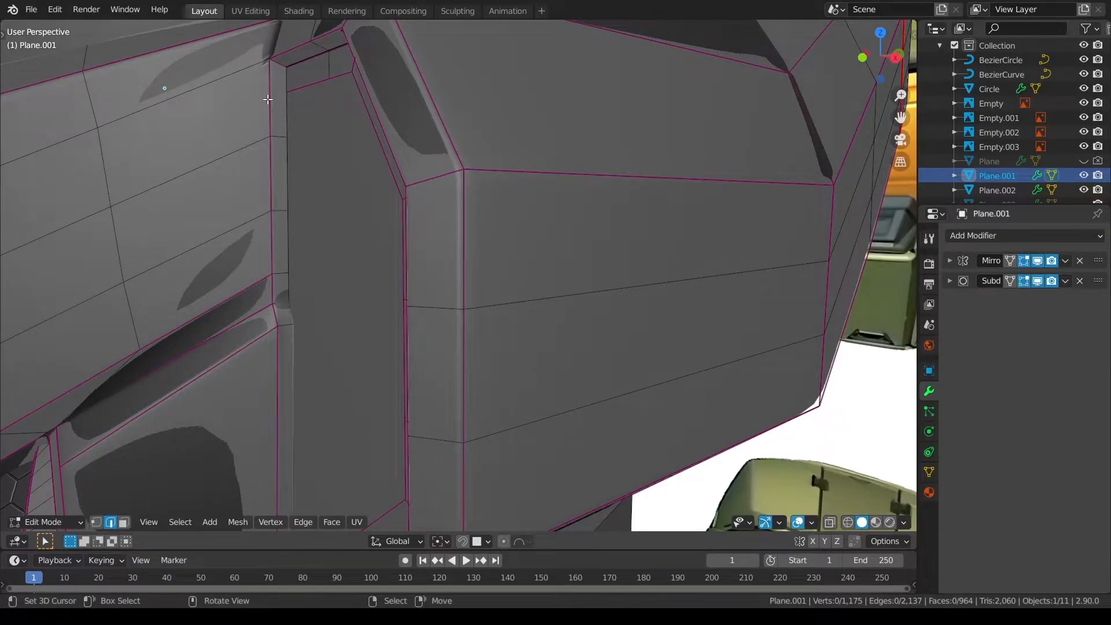
# Inspect the creased strip beside the panel in different shading modes, in Object Mode and with the helmet isolated.
pyautogui.moveTo(268, 108); pyautogui.dragTo(280, 140, button='middle')
pyautogui.press('z')
pyautogui.click(223, 194)
pyautogui.press('z')
pyautogui.click(446, 190)
pyautogui.moveTo(447, 190); pyautogui.dragTo(255, 142, button='middle')
pyautogui.hotkey('ctrl', 'Tab')
pyautogui.click(117, 182)
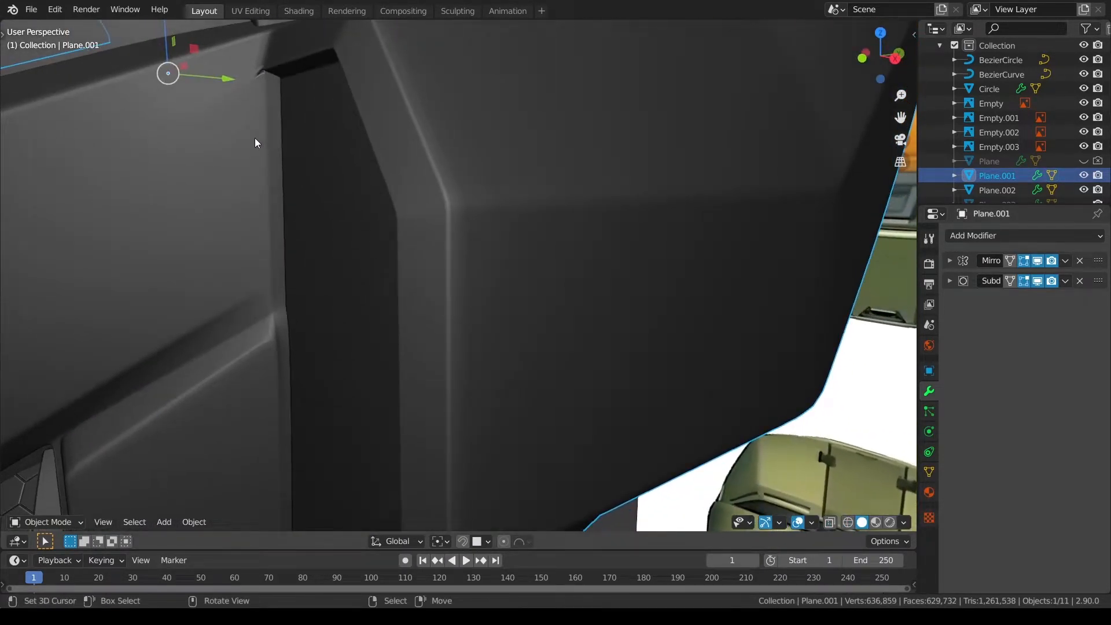
pyautogui.press('KP_Divide')
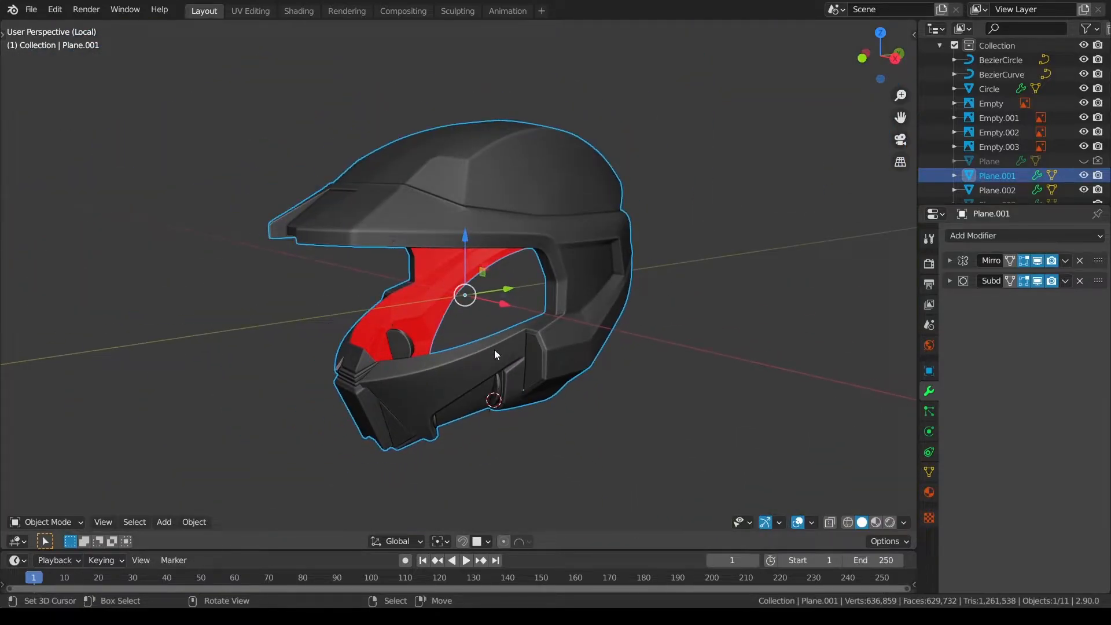
pyautogui.press('KP_Divide')
# Examine the upper corner of the panel recess up close in wireframe and solid shading.
pyautogui.hotkey('ctrl', 'Tab')
pyautogui.click(401, 203)
pyautogui.scroll(3, 561, 277)
pyautogui.keyDown('shift'); pyautogui.moveTo(440, 161); pyautogui.dragTo(519, 291, button='middle'); pyautogui.keyUp('shift')
pyautogui.scroll(3, 588, 288)
pyautogui.press('Tab')
pyautogui.hotkey('ctrl', 'Tab')
pyautogui.click(650, 233)
pyautogui.scroll(4, 509, 191)
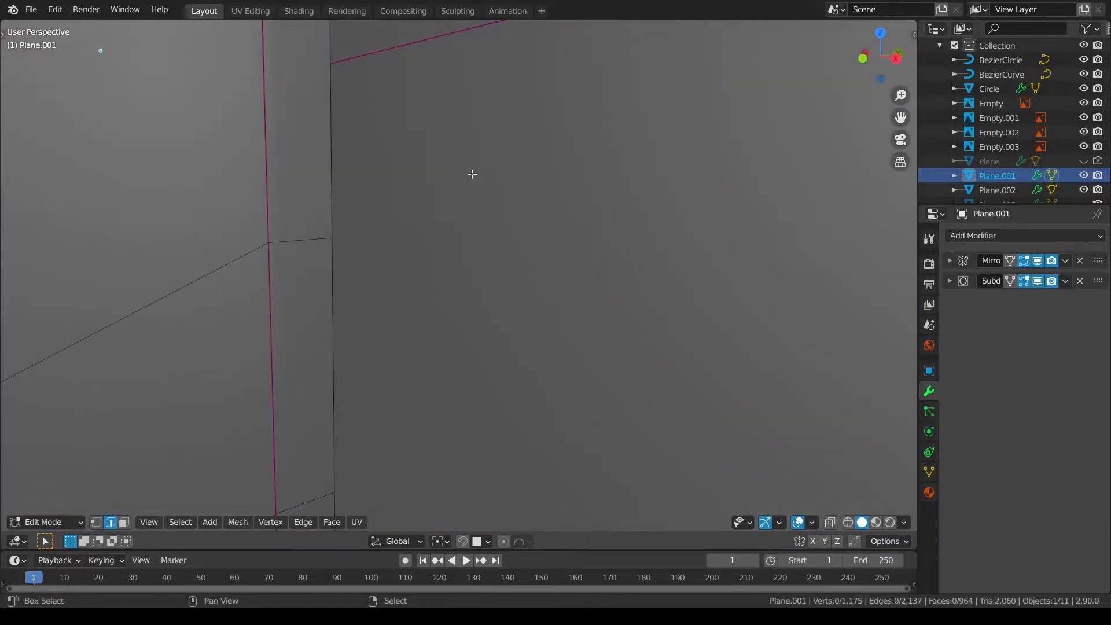
pyautogui.keyDown('shift'); pyautogui.moveTo(481, 182); pyautogui.dragTo(466, 228, button='middle'); pyautogui.keyUp('shift')
pyautogui.press('z')
pyautogui.click(328, 164)
pyautogui.moveTo(352, 158)
pyautogui.mouseDown(button='middle')
pyautogui.moveTo(322, 158)
pyautogui.moveTo(404, 172)
pyautogui.mouseUp(button='middle')
pyautogui.press('z')
pyautogui.click(382, 164)
pyautogui.scroll(-3, 405, 173)
pyautogui.moveTo(324, 285); pyautogui.dragTo(375, 304, button='middle')
pyautogui.moveTo(500, 405); pyautogui.dragTo(456, 314, button='middle')
# Select the free edge loop of the extruded strip and move it slightly along the global X axis.
pyautogui.press('z')
pyautogui.click(452, 315)
pyautogui.keyDown('alt'); pyautogui.rightClick(473, 327); pyautogui.keyUp('alt')
pyautogui.press('z')
pyautogui.click(510, 451)
pyautogui.scroll(-3, 521, 397)
pyautogui.press('z')
pyautogui.click(518, 419)
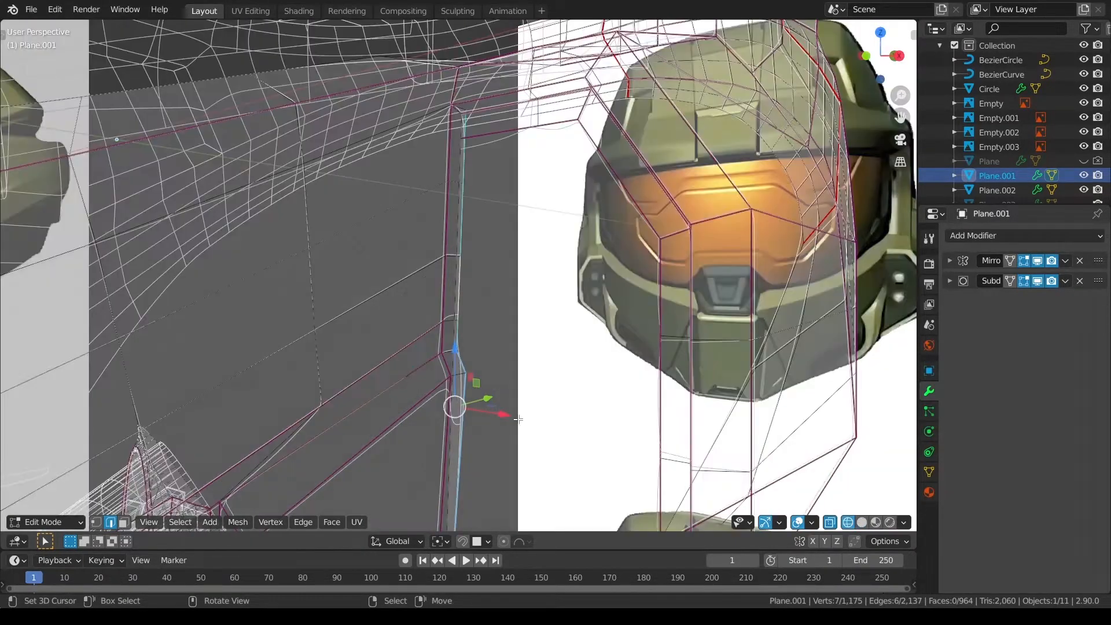
pyautogui.press('z')
pyautogui.click(543, 421)
pyautogui.moveTo(543, 421); pyautogui.dragTo(542, 425, button='middle')
pyautogui.press('g')
pyautogui.press('x')
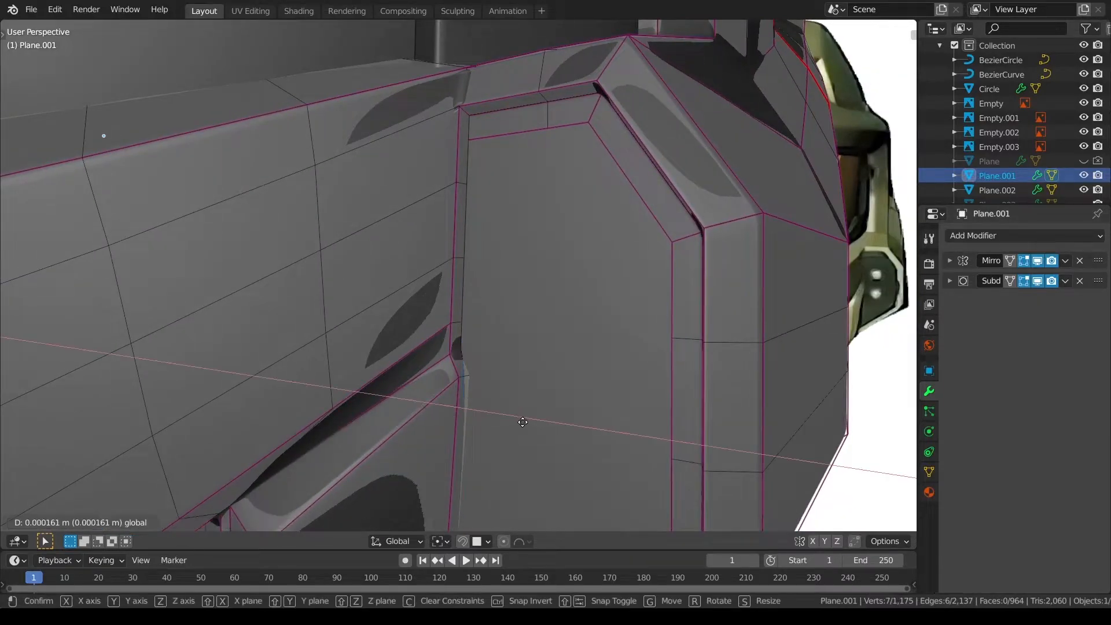
pyautogui.click(545, 409)
# Check the repositioned strip and the recess's upper corner in Object Mode and up close in Edit Mode.
pyautogui.hotkey('ctrl', 'Tab')
pyautogui.click(463, 300)
pyautogui.moveTo(462, 300); pyautogui.dragTo(521, 335, button='middle')
pyautogui.scroll(3, 522, 335)
pyautogui.hotkey('ctrl', 'Tab')
pyautogui.click(648, 328)
pyautogui.hotkey('alt', 'a')
pyautogui.scroll(2, 521, 301)
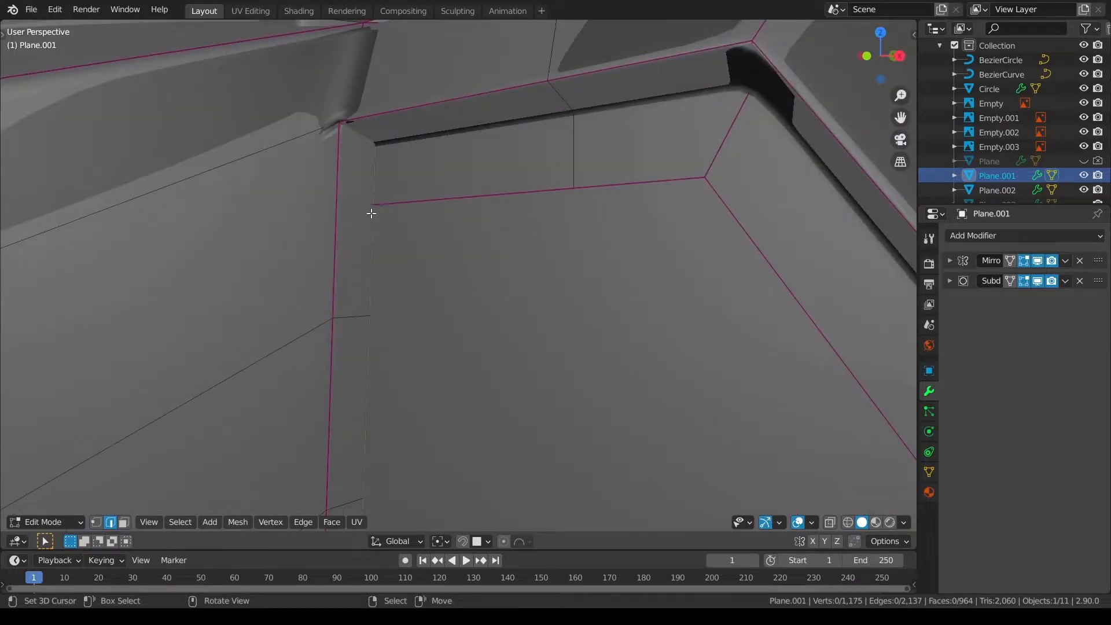
# Select the linked faces of the inset panel in face mode and hide them.
pyautogui.press('l')
pyautogui.hotkey('alt', 'a')
pyautogui.press('3')
pyautogui.click(449, 402)
pyautogui.press('l')
pyautogui.press('h')
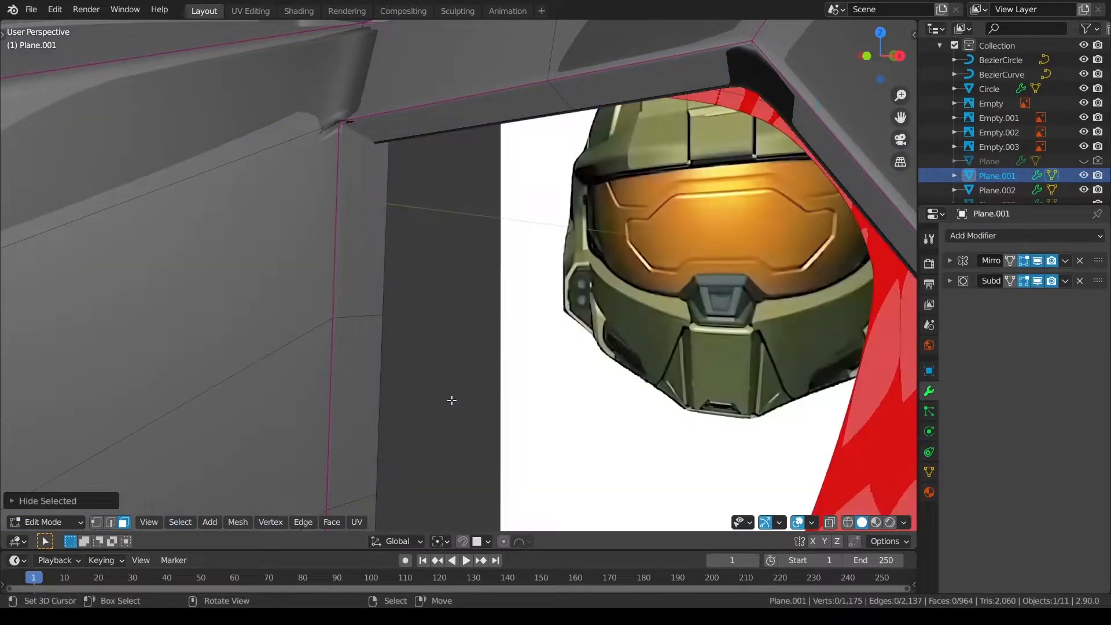
# Switch to vertex selection and pick the two vertices at the upper corner of the panel recess for a merge.
pyautogui.press('z')
pyautogui.click(491, 319)
pyautogui.press('z')
pyautogui.click(614, 333)
pyautogui.moveTo(492, 272)
pyautogui.keyDown('shift'); pyautogui.mouseDown(button='middle')
pyautogui.moveTo(584, 337)
pyautogui.moveTo(550, 320)
pyautogui.mouseUp(button='middle'); pyautogui.keyUp('shift')
pyautogui.scroll(1, 585, 337)
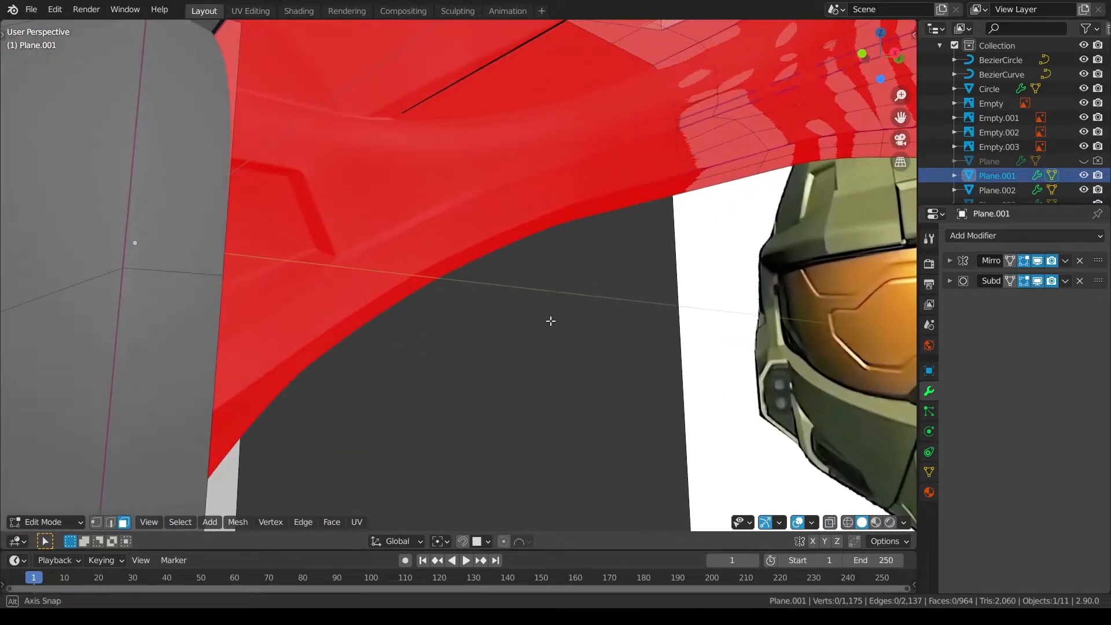
pyautogui.click(93, 525)
pyautogui.keyDown('shift'); pyautogui.moveTo(228, 168); pyautogui.dragTo(277, 292, button='middle'); pyautogui.keyUp('shift')
pyautogui.rightClick(284, 162)
pyautogui.press('z')
pyautogui.keyDown('shift'); pyautogui.rightClick(258, 175); pyautogui.keyUp('shift')
pyautogui.press('z')
pyautogui.press('q')
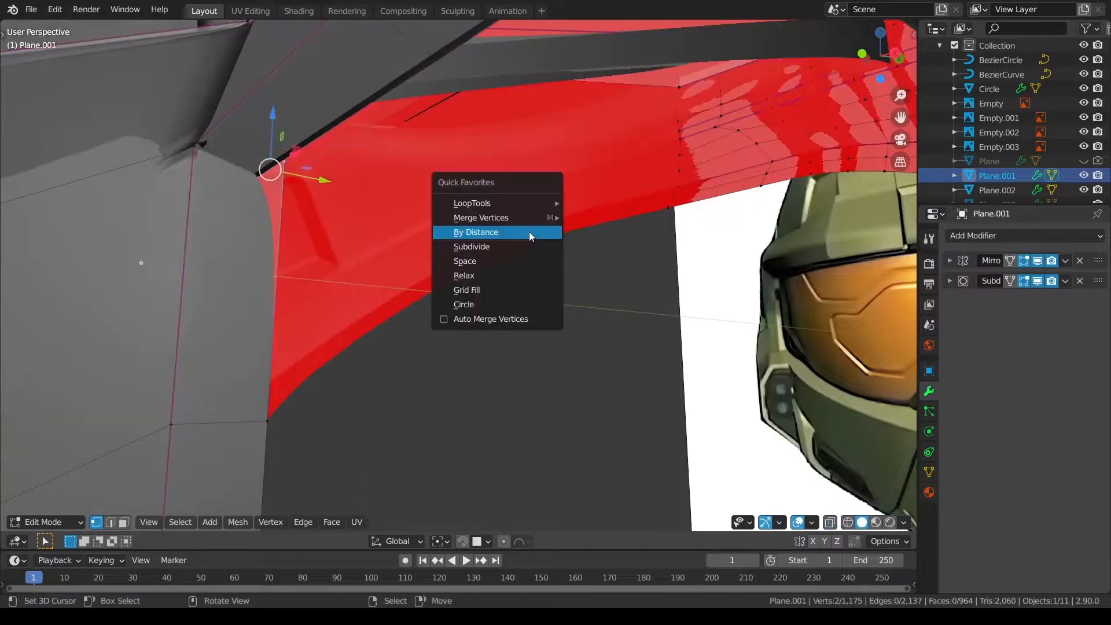
# Merge the two selected vertices at the side recess's upper corner at the last one, and view the result in Object Mode.
pyautogui.moveTo(521, 220)
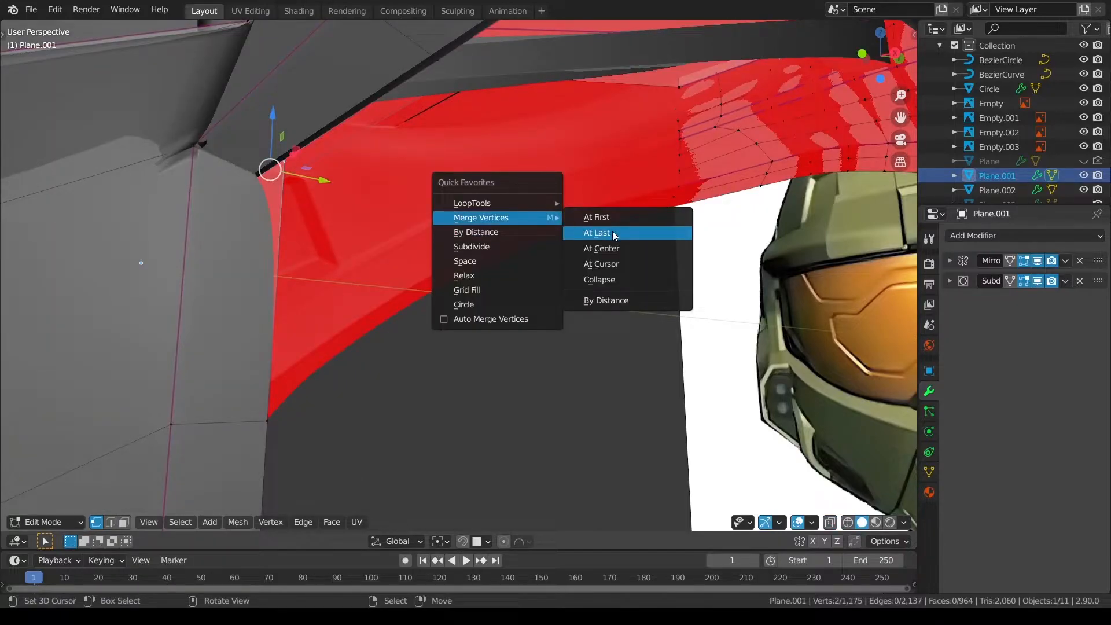
pyautogui.click(614, 235)
pyautogui.press('Tab')
pyautogui.scroll(-1, 360, 283)
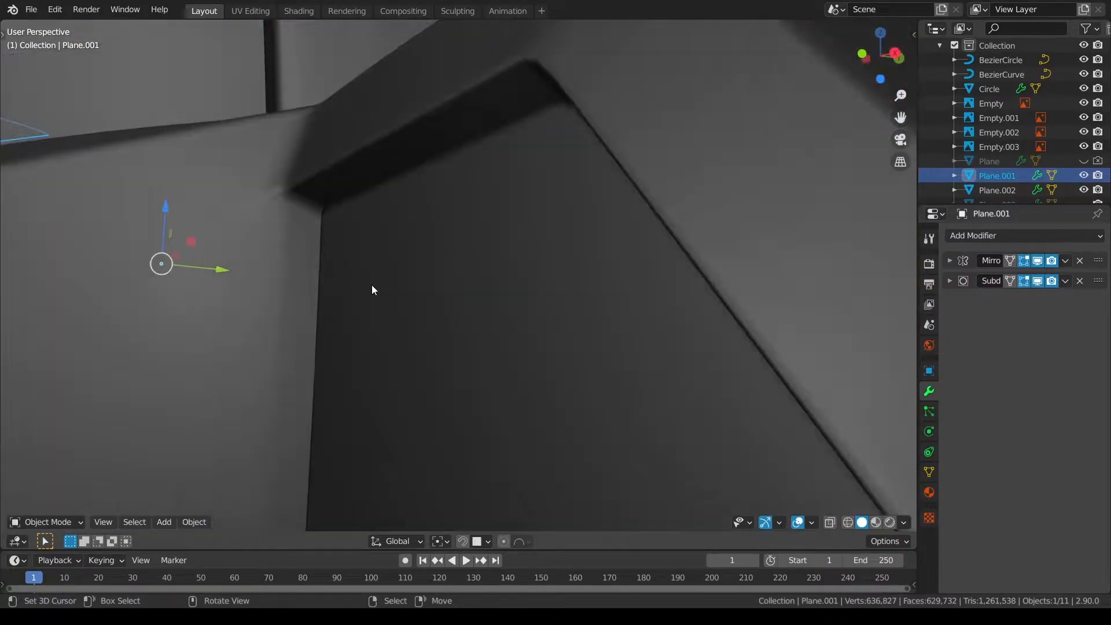
pyautogui.scroll(-2, 367, 283)
pyautogui.moveTo(370, 283); pyautogui.dragTo(401, 291, button='middle')
# Return to Edit Mode and reveal the hidden faces of the side recess, leaving nothing selected.
pyautogui.hotkey('ctrl', 'Tab')
pyautogui.click(632, 295)
pyautogui.press('a')
pyautogui.hotkey('alt', 'a')
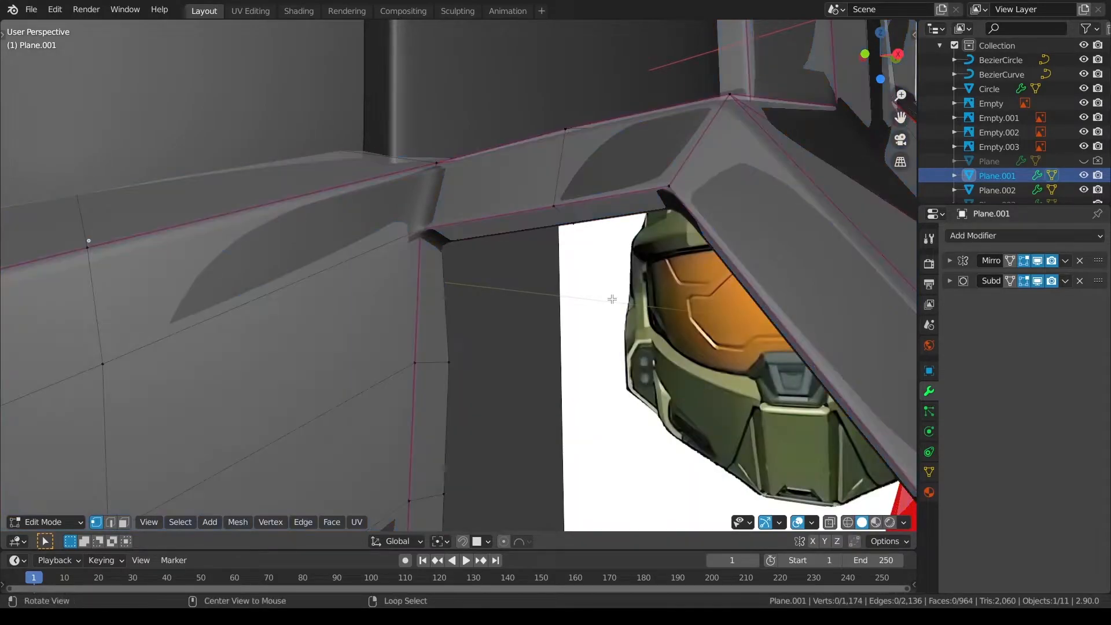
pyautogui.hotkey('alt', 'h')
pyautogui.hotkey('alt', 'a')
pyautogui.scroll(-3, 632, 374)
pyautogui.keyDown('shift'); pyautogui.moveTo(633, 375); pyautogui.dragTo(626, 286, button='middle'); pyautogui.keyUp('shift')
# Crease the two short edges where the cheek seam meets the recess to 0.5 and check the smoothed surface in Object Mode.
pyautogui.click(116, 523)
pyautogui.keyDown('alt'); pyautogui.click(435, 324); pyautogui.keyUp('alt')
pyautogui.press('g')
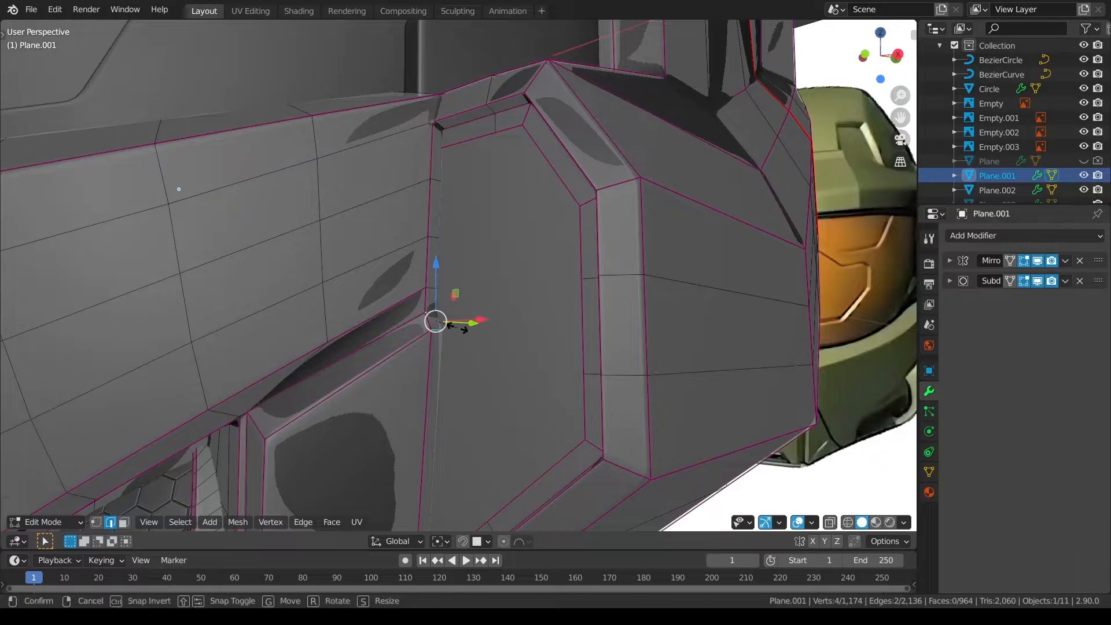
pyautogui.hotkey('shift', 'e')
pyautogui.press('.')
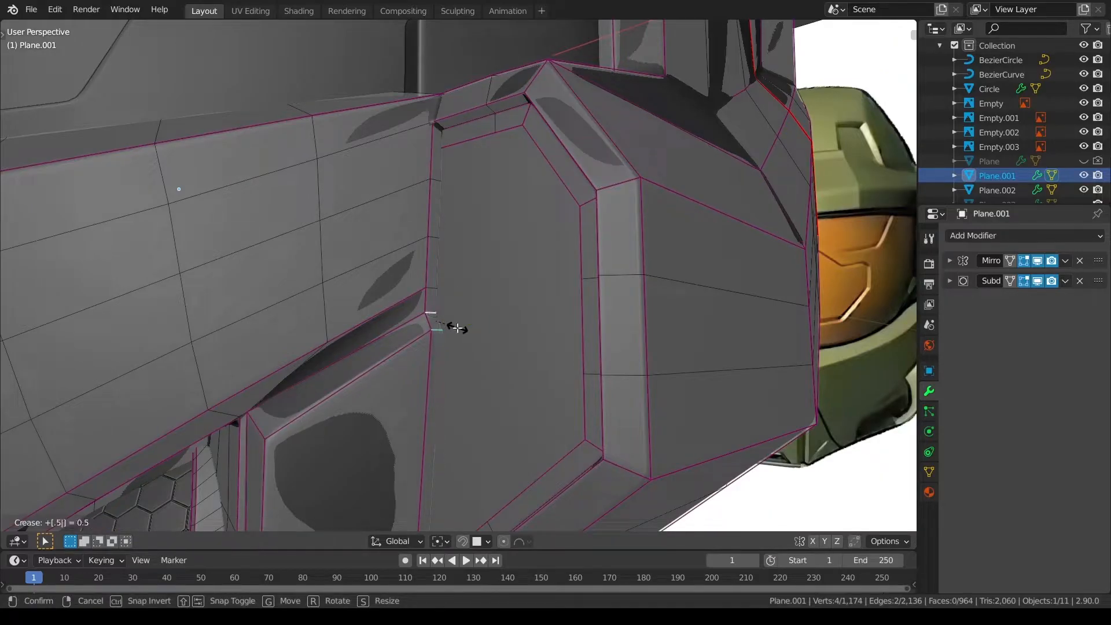
pyautogui.click(457, 328)
pyautogui.hotkey('alt', 'a')
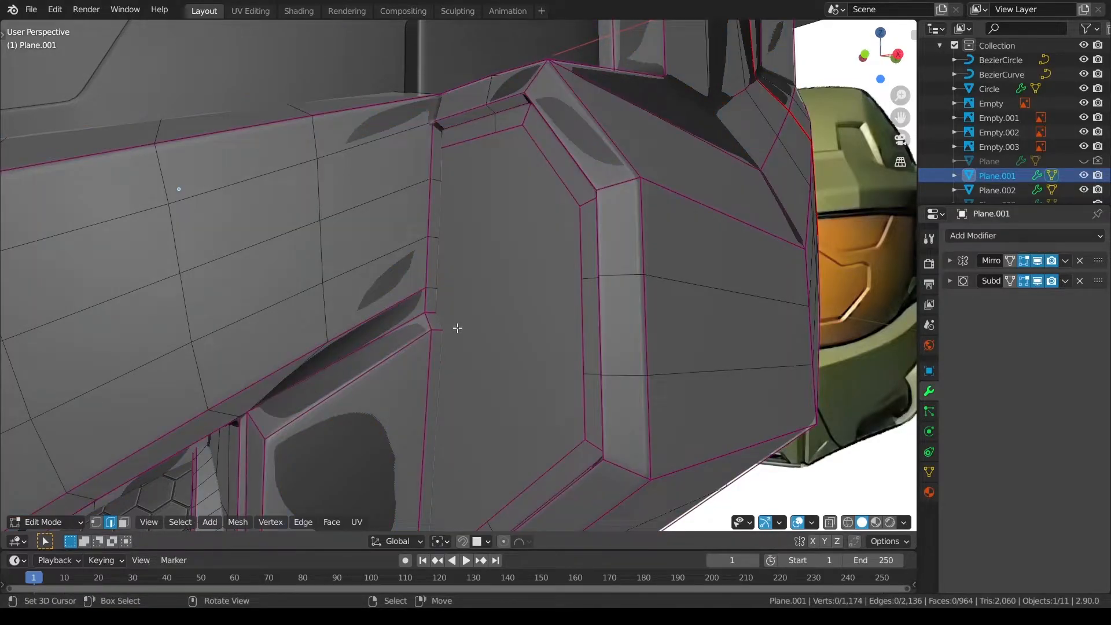
pyautogui.hotkey('ctrl', 'Tab')
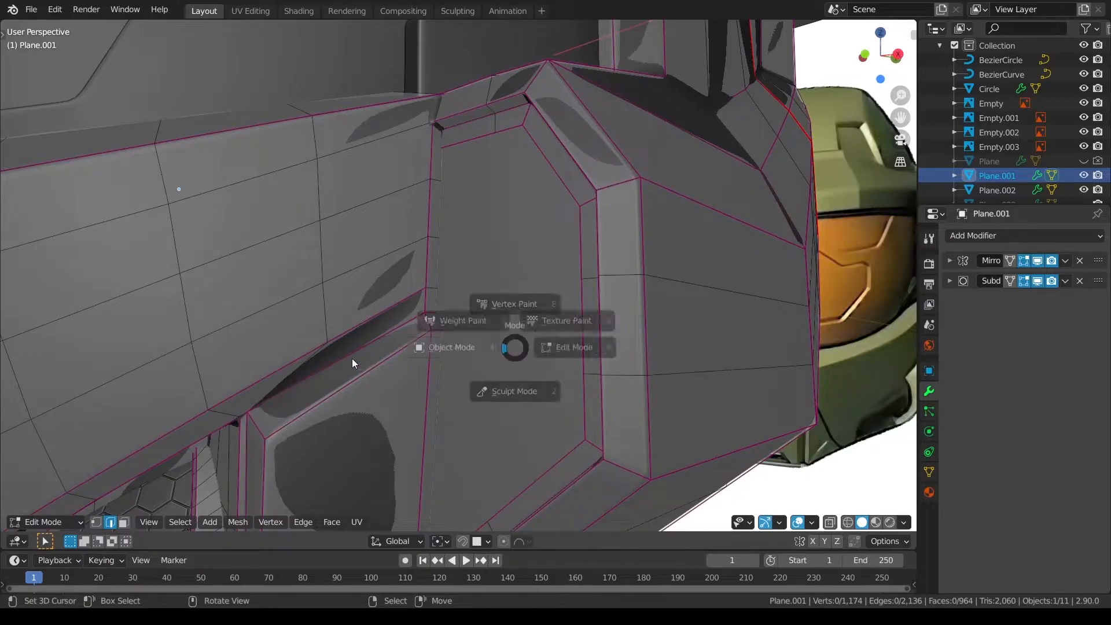
pyautogui.click(377, 359)
pyautogui.hotkey('alt', 'a')
pyautogui.moveTo(509, 367)
pyautogui.mouseDown(button='middle')
pyautogui.moveTo(464, 349)
pyautogui.moveTo(486, 383)
pyautogui.moveTo(498, 373)
pyautogui.mouseUp(button='middle')
pyautogui.scroll(-2, 486, 379)
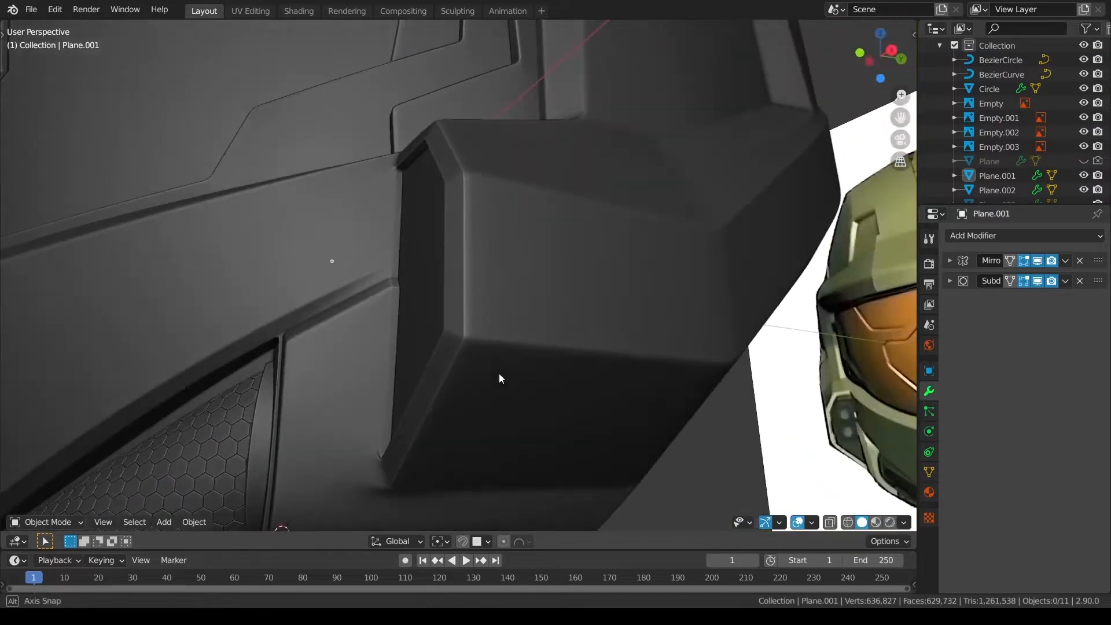
# Merge the two vertices at the recess's lower corner at the last one, working in wireframe view.
pyautogui.rightClick(484, 391)
pyautogui.hotkey('ctrl', 'Tab')
pyautogui.click(569, 399)
pyautogui.moveTo(495, 440); pyautogui.dragTo(550, 394, button='middle')
pyautogui.press('z')
pyautogui.click(457, 422)
pyautogui.moveTo(431, 431); pyautogui.dragTo(506, 345, button='middle')
pyautogui.keyDown('shift'); pyautogui.rightClick(404, 237); pyautogui.keyUp('shift')
pyautogui.press('q')
pyautogui.moveTo(622, 278)
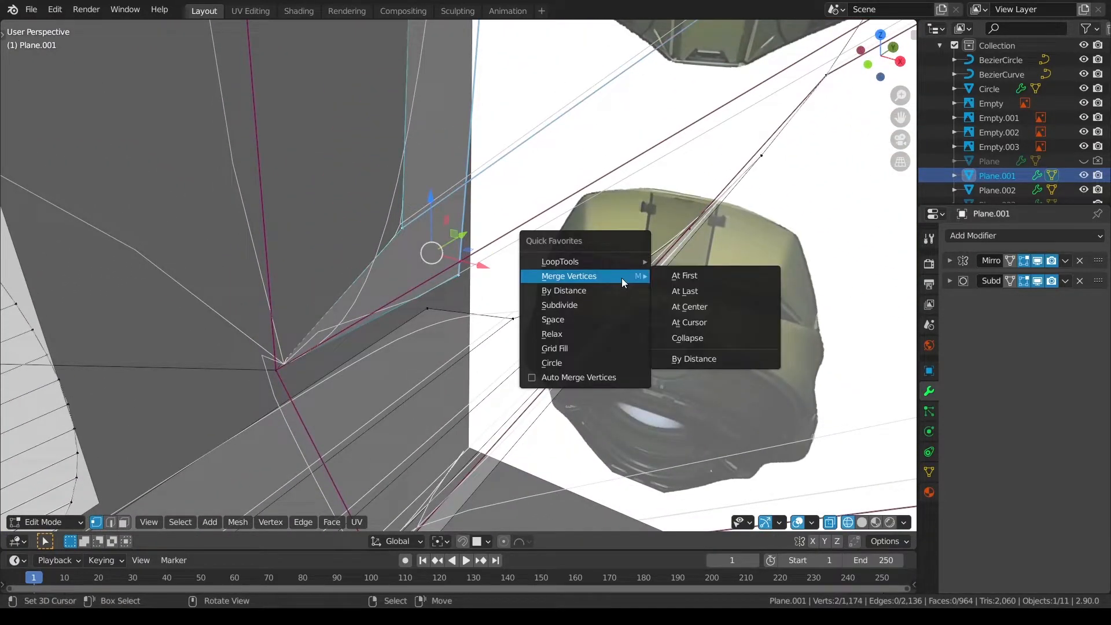
pyautogui.click(717, 293)
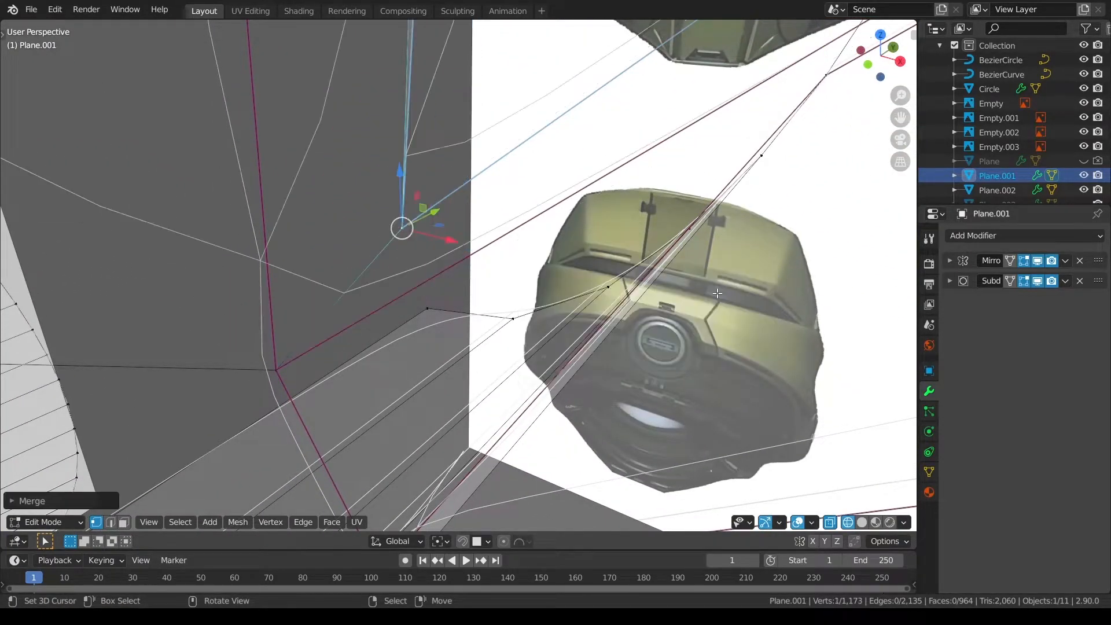
# Crease the single edge running from the merged lower-corner vertex to 0.5.
pyautogui.click(111, 522)
pyautogui.click(326, 309)
pyautogui.write('.]| = Invalid')
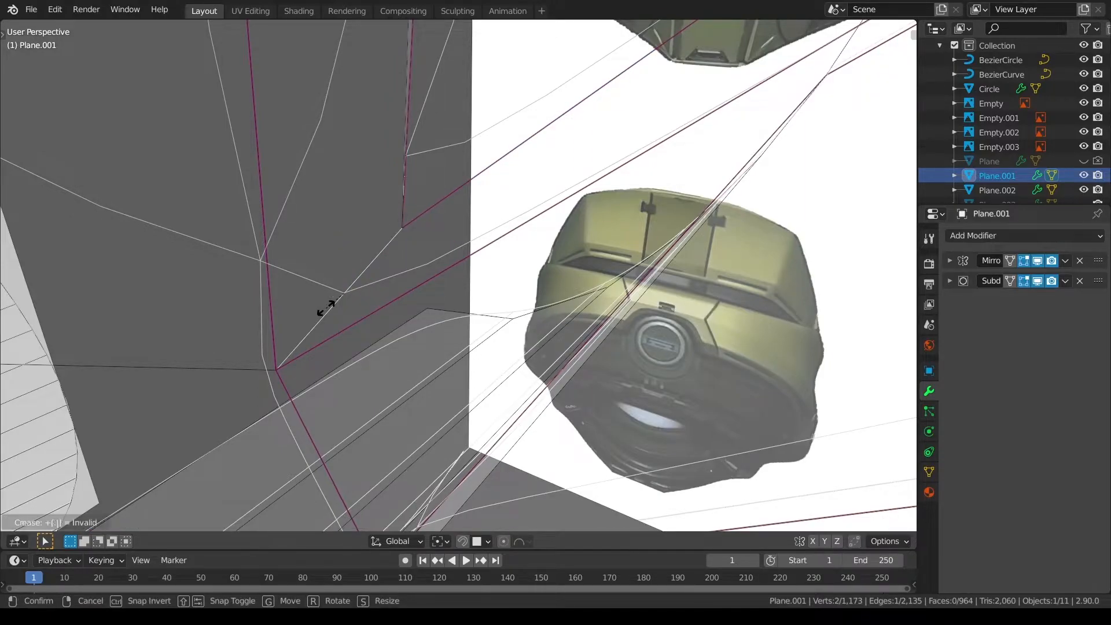
pyautogui.write('5')
pyautogui.press('Return')
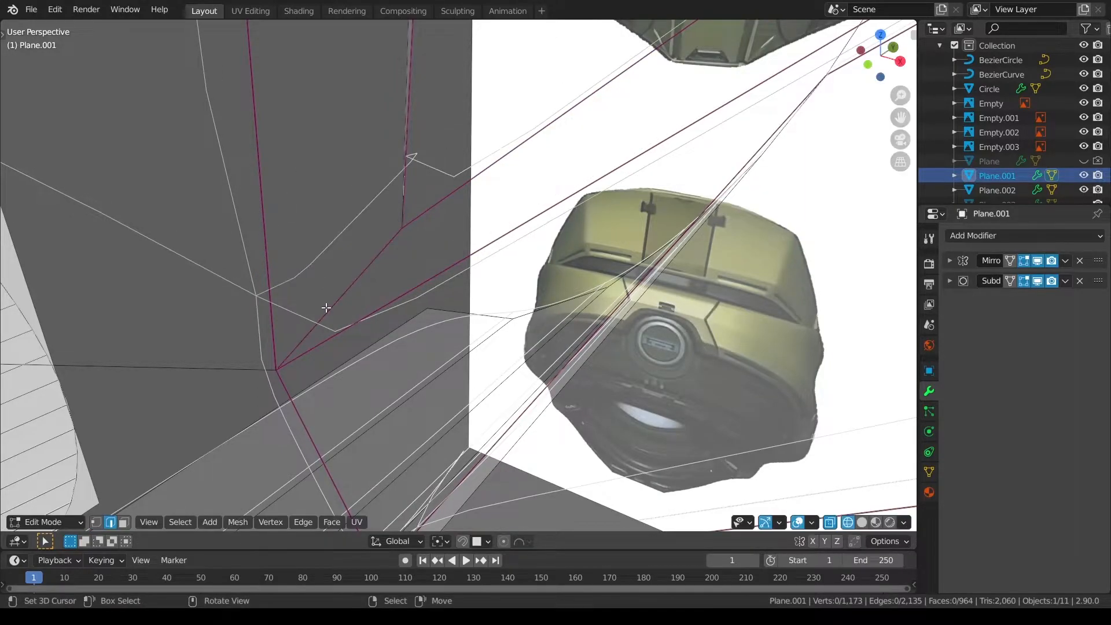
# Examine the repaired recess corner in solid shading, in both Object Mode and Edit Mode.
pyautogui.press('a')
pyautogui.press('a')
pyautogui.press('z')
pyautogui.press('Tab')
pyautogui.scroll(-6, 435, 294)
pyautogui.press('a')
pyautogui.press('a')
pyautogui.moveTo(435, 293); pyautogui.dragTo(447, 238, button='middle')
pyautogui.rightClick(484, 255)
pyautogui.click(950, 282)
pyautogui.click(950, 281)
pyautogui.scroll(-6, 434, 280)
pyautogui.moveTo(425, 280); pyautogui.dragTo(523, 349, button='middle')
pyautogui.hotkey('alt', 'a')
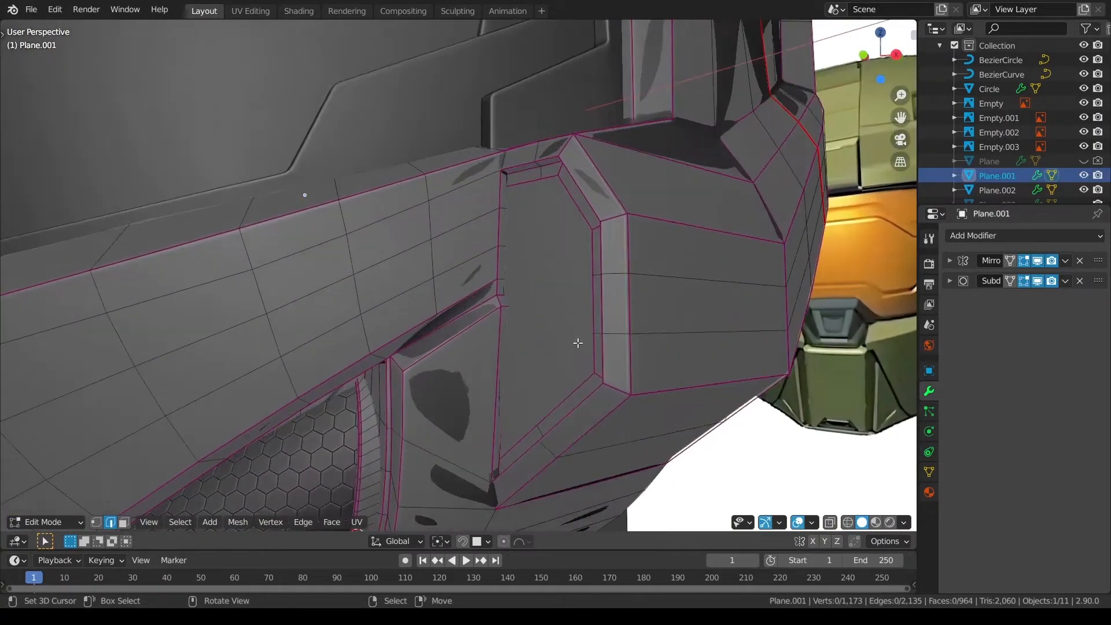
pyautogui.scroll(1, 597, 349)
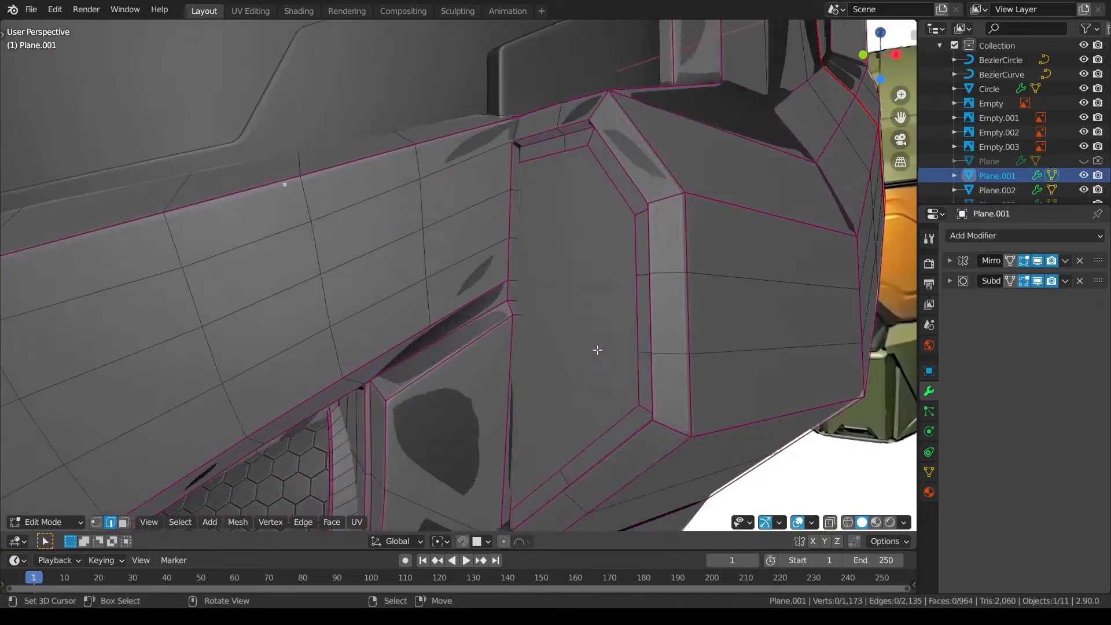
# Select the recess's inner panel face and inspect it from behind, undoing the stray change.
pyautogui.click(124, 523)
pyautogui.rightClick(535, 362)
pyautogui.moveTo(535, 362); pyautogui.dragTo(482, 370, button='middle')
pyautogui.moveTo(484, 370); pyautogui.dragTo(490, 371)
pyautogui.moveTo(490, 371); pyautogui.dragTo(276, 360, button='middle')
pyautogui.hotkey('ctrl', 'z')
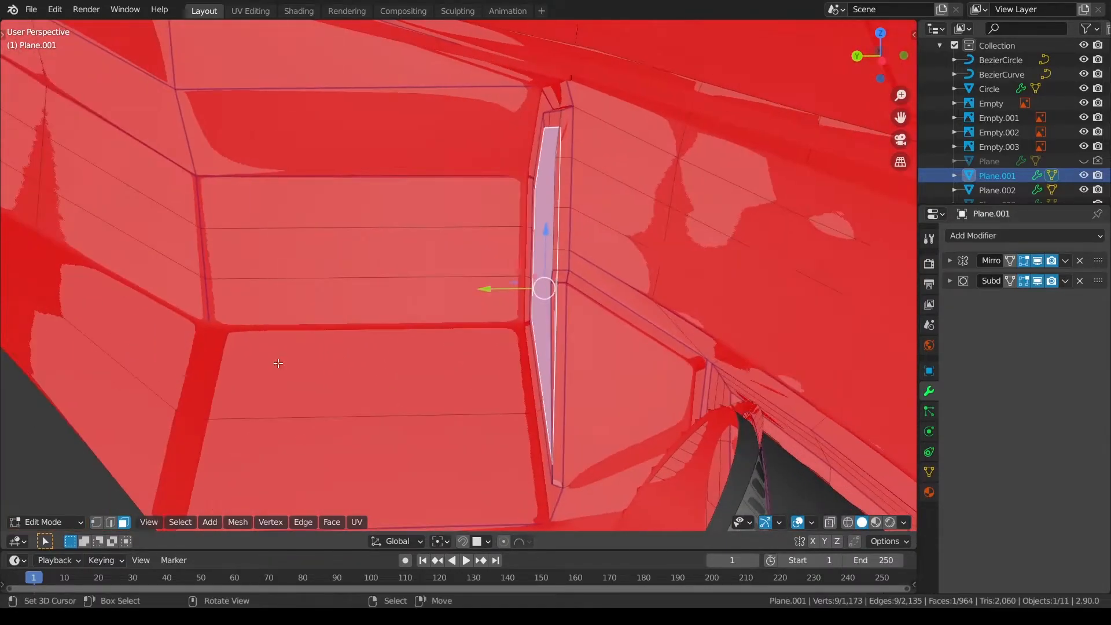
# Extend the selection from the inner panel face to the narrow border faces around it.
pyautogui.click(110, 522)
pyautogui.press('KP_Decimal')
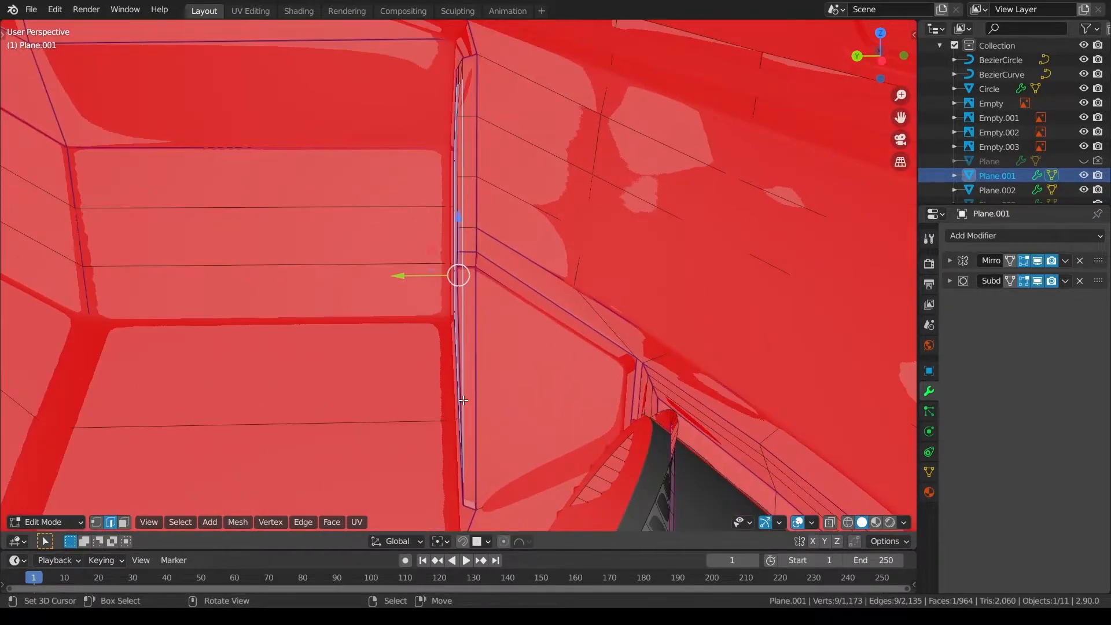
pyautogui.scroll(4, 468, 398)
pyautogui.moveTo(434, 325); pyautogui.dragTo(533, 282, button='middle')
pyautogui.scroll(-1, 526, 265)
pyautogui.keyDown('ctrl'); pyautogui.click(491, 327); pyautogui.keyUp('ctrl')
pyautogui.moveTo(532, 294); pyautogui.dragTo(538, 292)
pyautogui.moveTo(565, 283); pyautogui.dragTo(602, 266, button='middle')
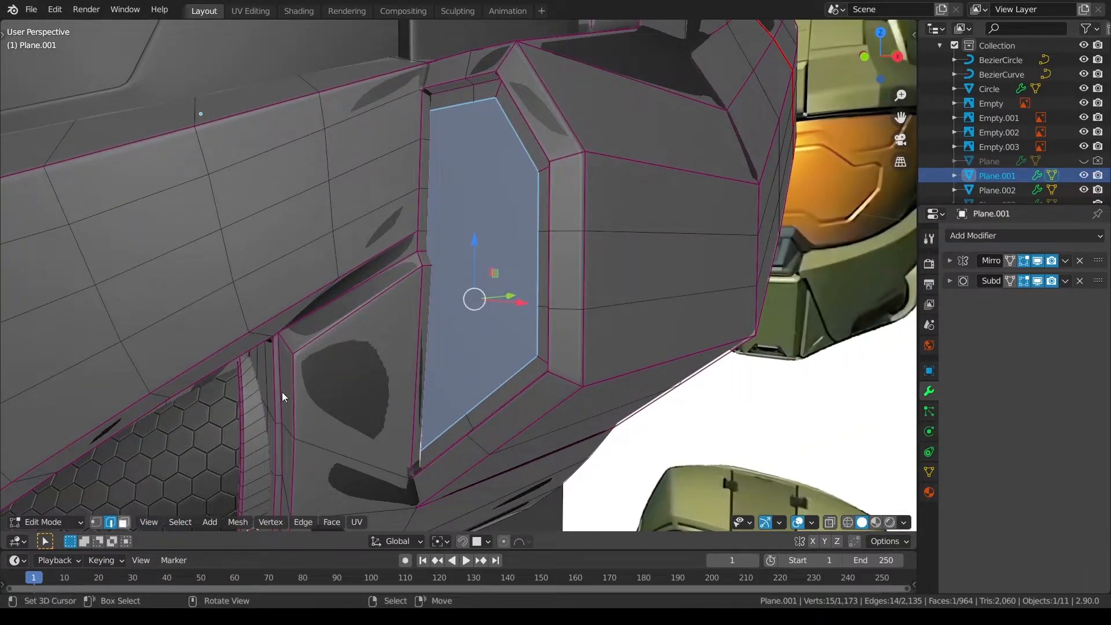
pyautogui.press('3')
pyautogui.moveTo(492, 284); pyautogui.dragTo(502, 280, button='middle')
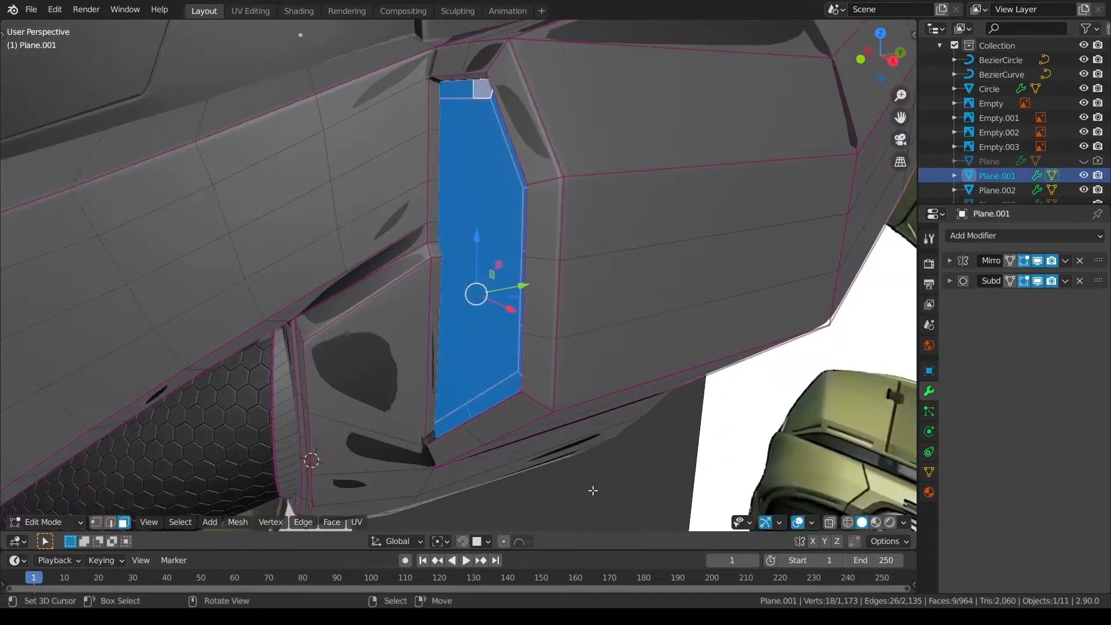
# Move the selected recess panel and border faces along the global Y axis, with overlays hidden during the adjustment.
pyautogui.click(798, 522)
pyautogui.moveTo(596, 311); pyautogui.dragTo(533, 300, button='middle')
pyautogui.press('g')
pyautogui.press('y')
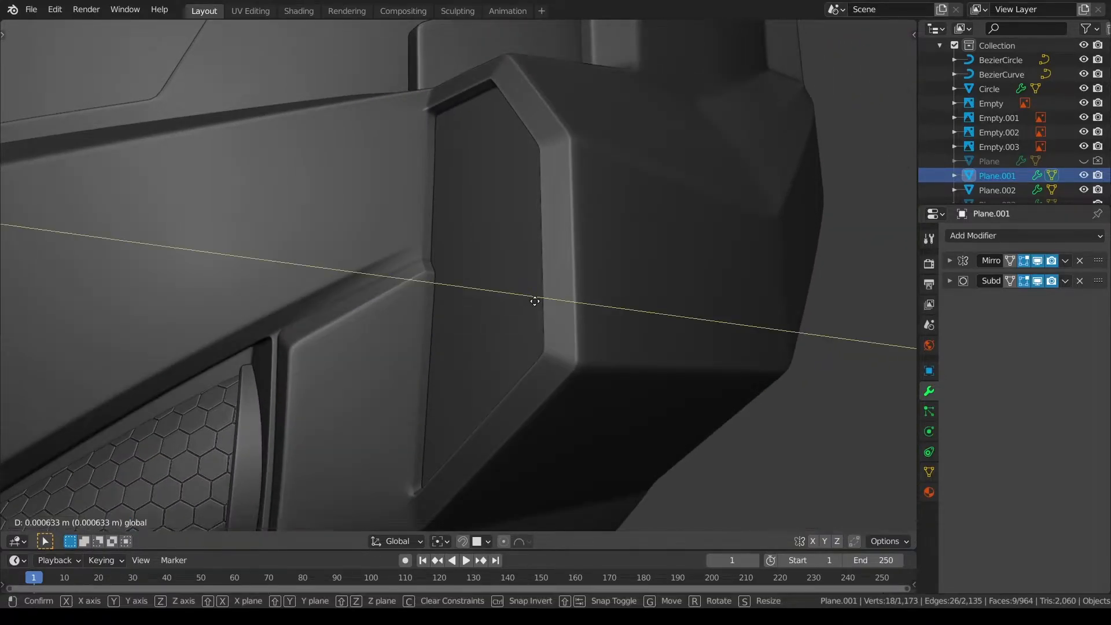
pyautogui.click(575, 311)
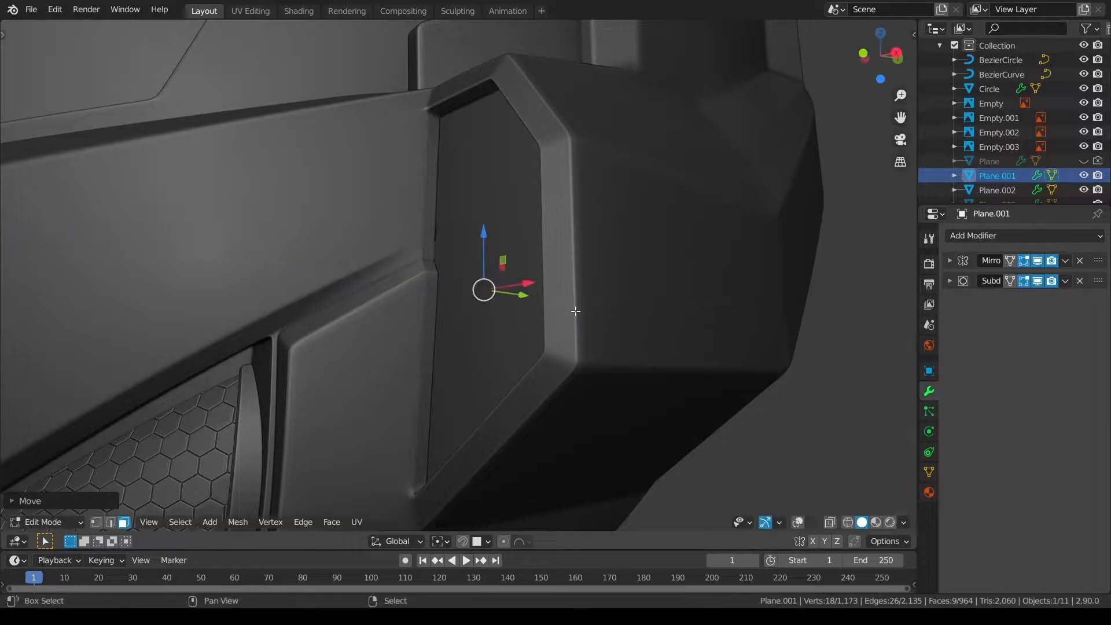
pyautogui.click(798, 522)
# Extrude only the eight border faces in place, without the panel face, and turn off the Subdivision modifier's viewport display.
pyautogui.moveTo(553, 301); pyautogui.dragTo(599, 205, button='middle')
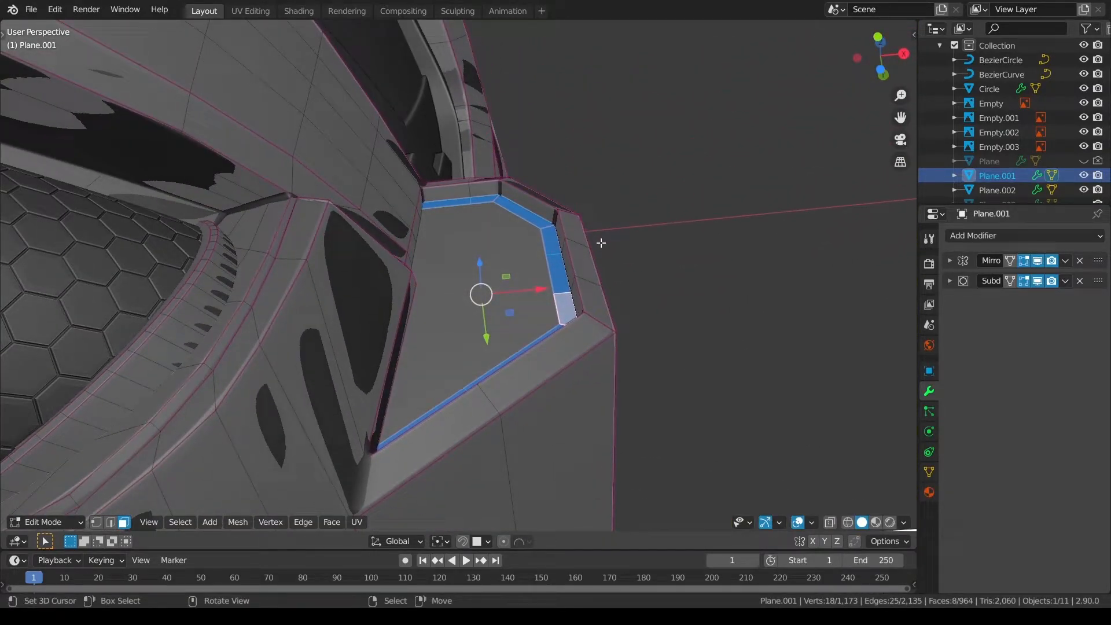
pyautogui.moveTo(601, 293); pyautogui.dragTo(601, 271, button='middle')
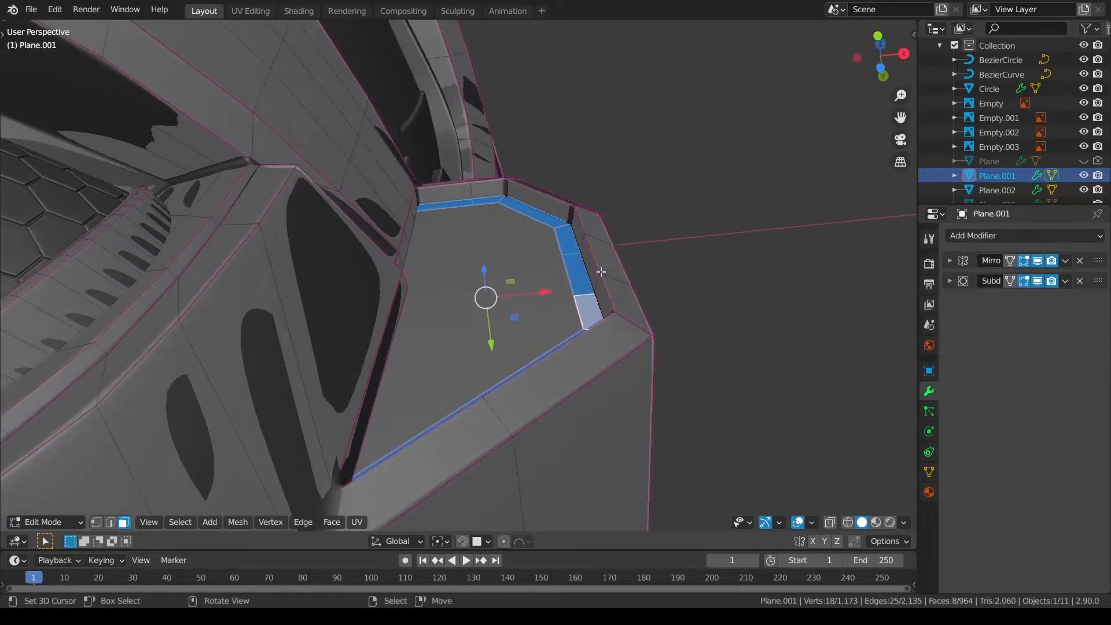
pyautogui.press('e')
pyautogui.rightClick(500, 294)
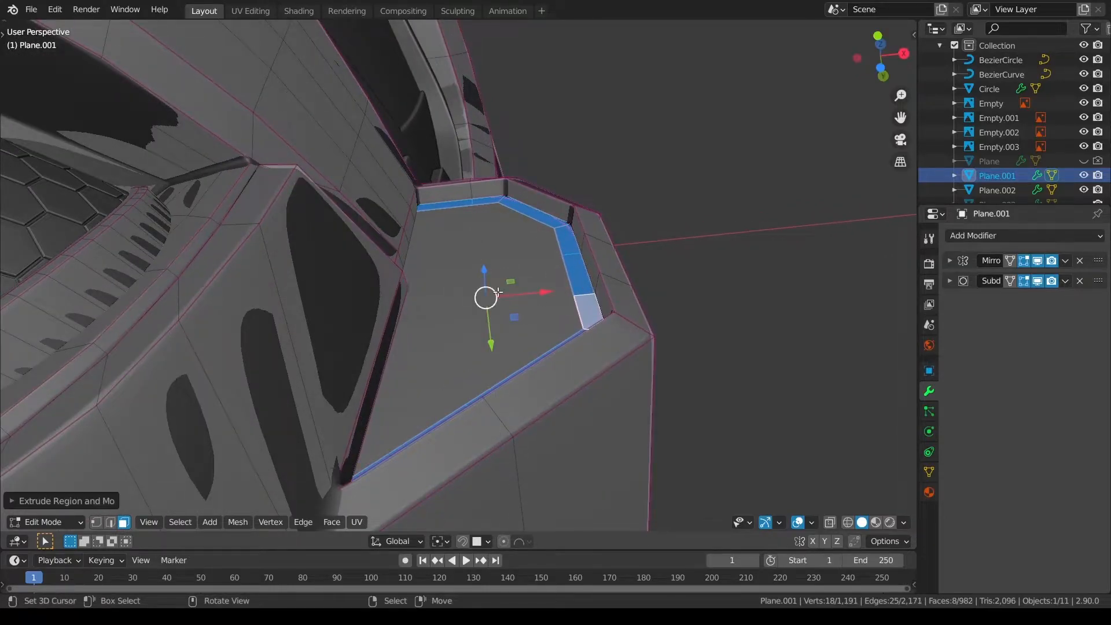
pyautogui.click(1037, 280)
# Set the transform orientation to Normal and move the extruded border faces along their normal direction.
pyautogui.moveTo(485, 272); pyautogui.dragTo(477, 440, button='middle')
pyautogui.click(417, 543)
pyautogui.click(363, 451)
pyautogui.moveTo(566, 283); pyautogui.dragTo(520, 249, button='middle')
pyautogui.moveTo(476, 270); pyautogui.dragTo(465, 253)
pyautogui.moveTo(530, 231); pyautogui.dragTo(608, 228, button='middle')
pyautogui.press('i')
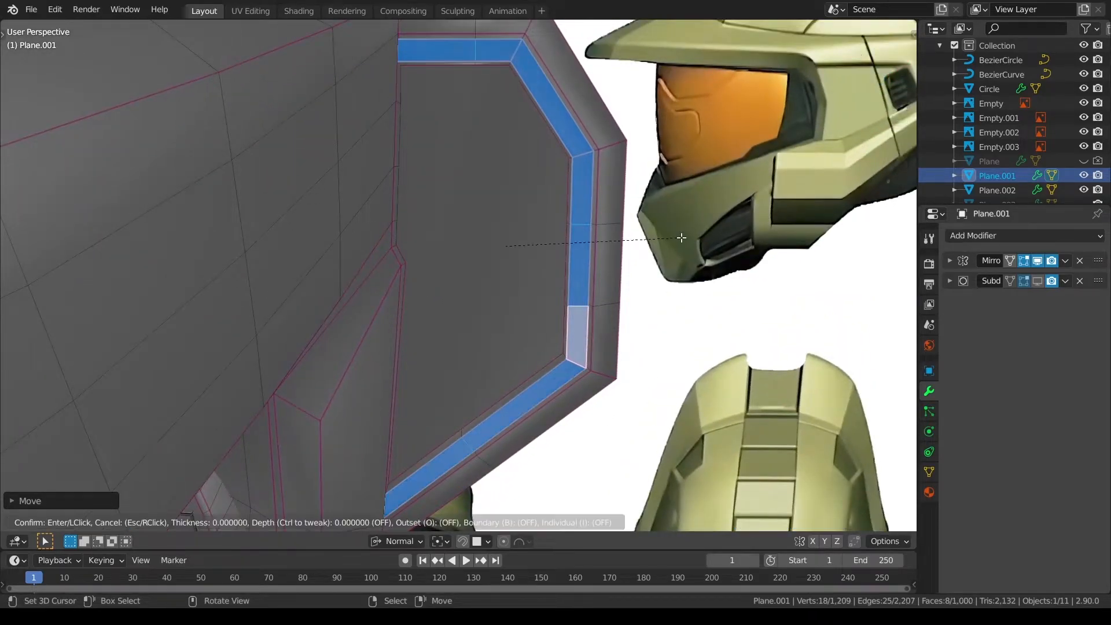
pyautogui.rightClick(680, 237)
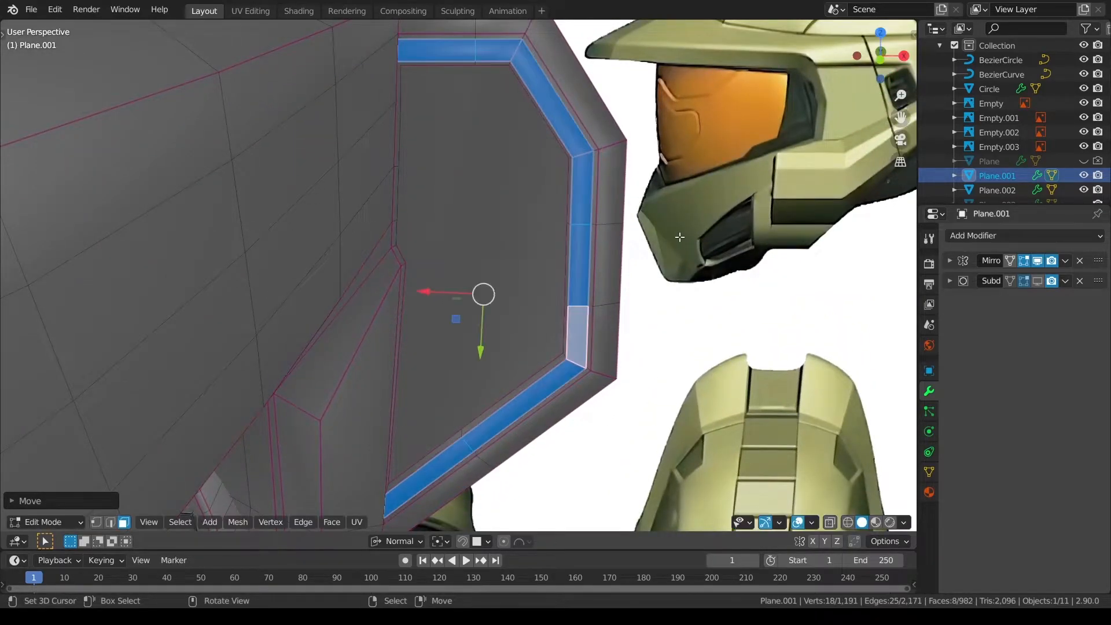
# Add a centred loop cut around the recess's border strip and bevel it into two loops.
pyautogui.hotkey('alt', 'a')
pyautogui.hotkey('ctrl', 'r')
pyautogui.click(587, 222)
pyautogui.rightClick(588, 222)
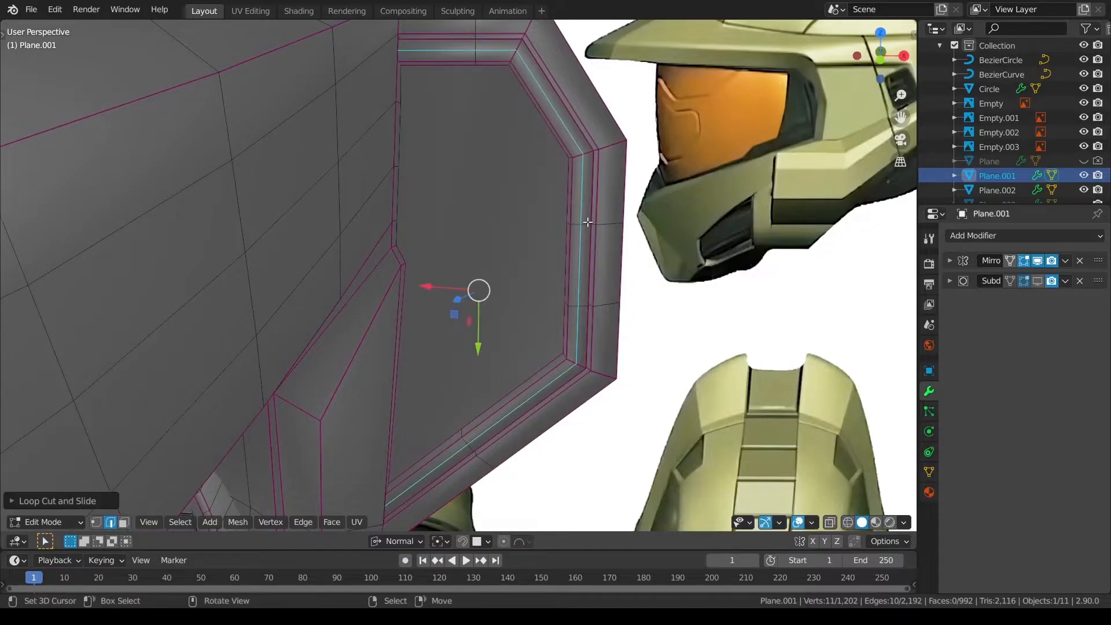
pyautogui.hotkey('ctrl', 'b')
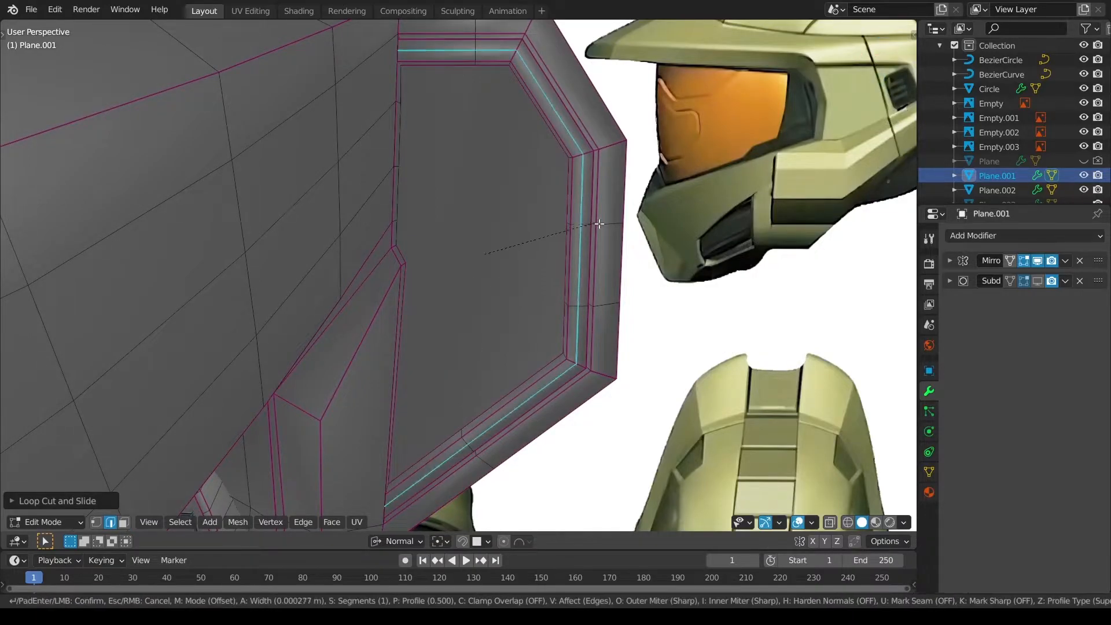
pyautogui.click(673, 236)
# Dissolve the border strip's former inner and outer edge loops, keeping the two bevelled loops.
pyautogui.hotkey('alt', 'a')
pyautogui.keyDown('alt'); pyautogui.rightClick(492, 424); pyautogui.keyUp('alt')
pyautogui.keyDown('alt'); pyautogui.keyDown('shift'); pyautogui.rightClick(519, 401); pyautogui.keyUp('shift'); pyautogui.keyUp('alt')
pyautogui.hotkey('ctrl', 'z')
pyautogui.keyDown('shift'); pyautogui.moveTo(550, 141); pyautogui.dragTo(491, 313, button='middle'); pyautogui.keyUp('shift')
pyautogui.scroll(3, 491, 312)
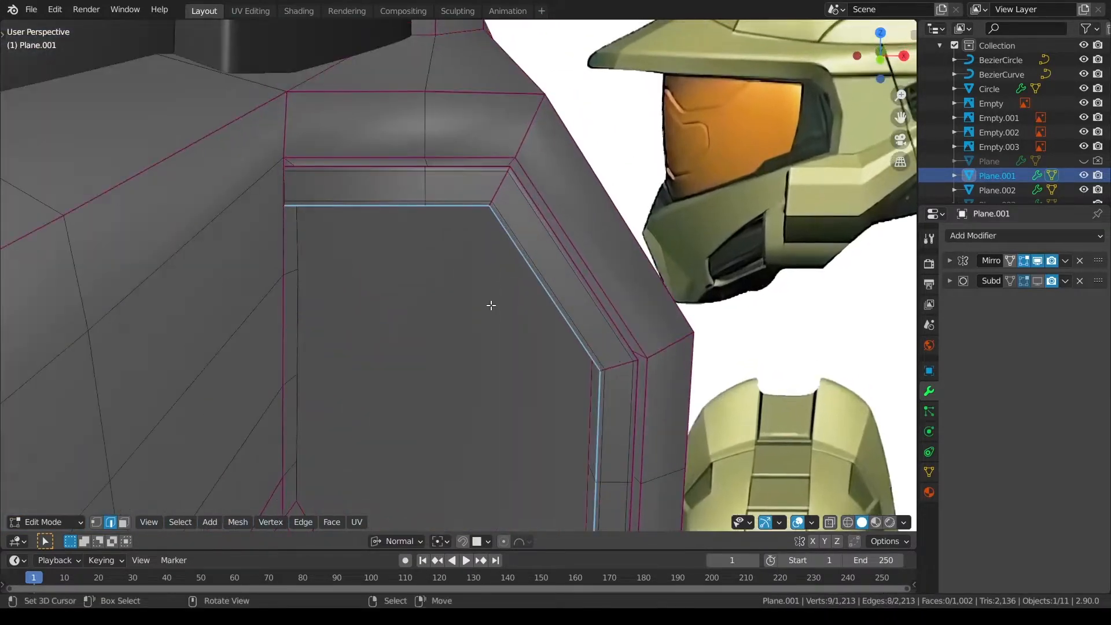
pyautogui.hotkey('ctrl', 'z')
pyautogui.keyDown('alt'); pyautogui.keyDown('shift'); pyautogui.rightClick(463, 167); pyautogui.keyUp('shift'); pyautogui.keyUp('alt')
pyautogui.hotkey('ctrl', 'x')
pyautogui.press('a')
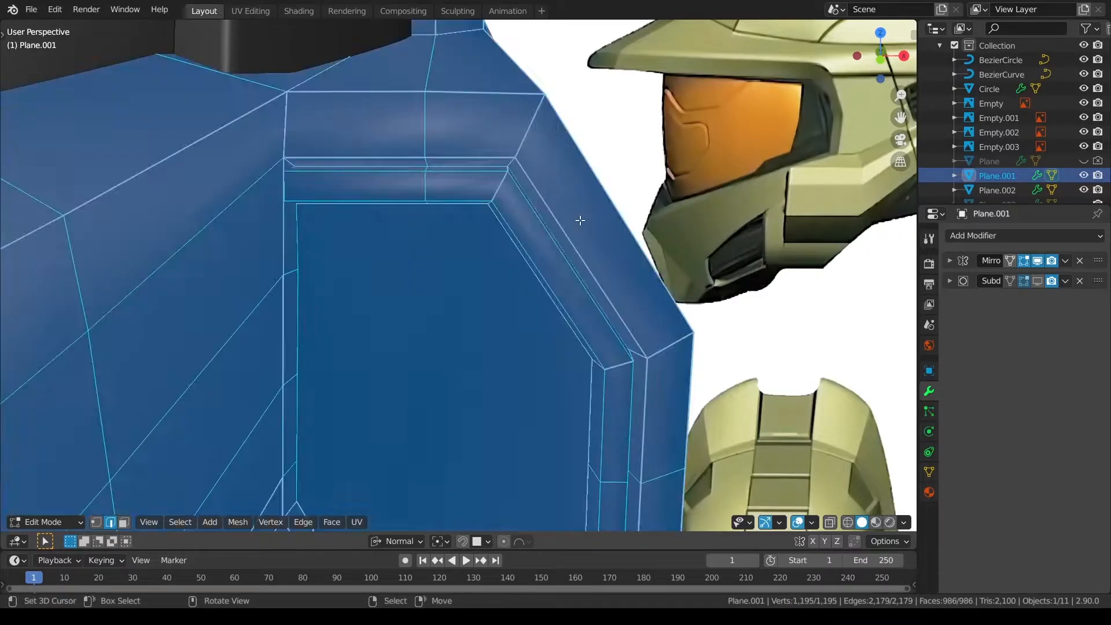
pyautogui.hotkey('alt', 'a')
# Crease the edge loops bounding the raised border strip and check the smoothed trim in Object Mode.
pyautogui.scroll(1, 470, 256)
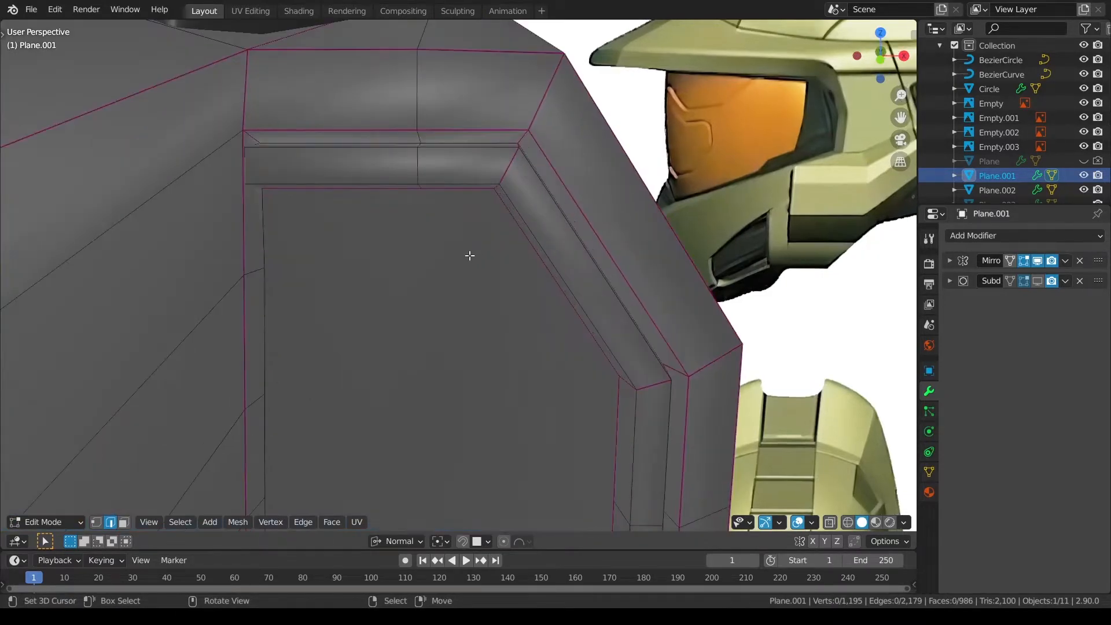
pyautogui.moveTo(470, 256); pyautogui.dragTo(295, 153, button='middle')
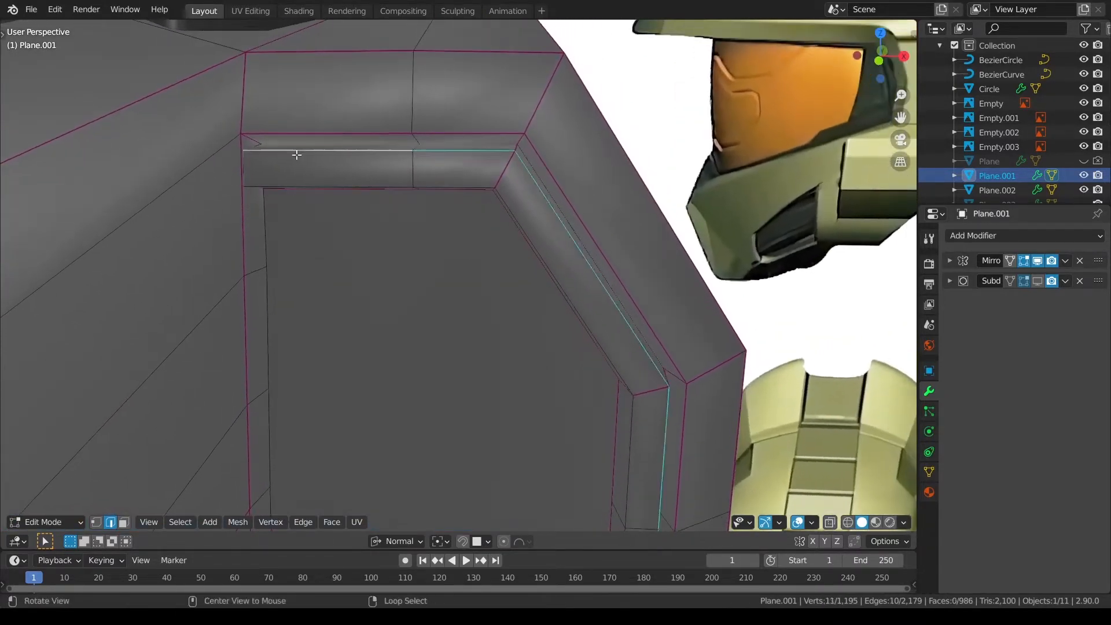
pyautogui.hotkey('shift', 'z')
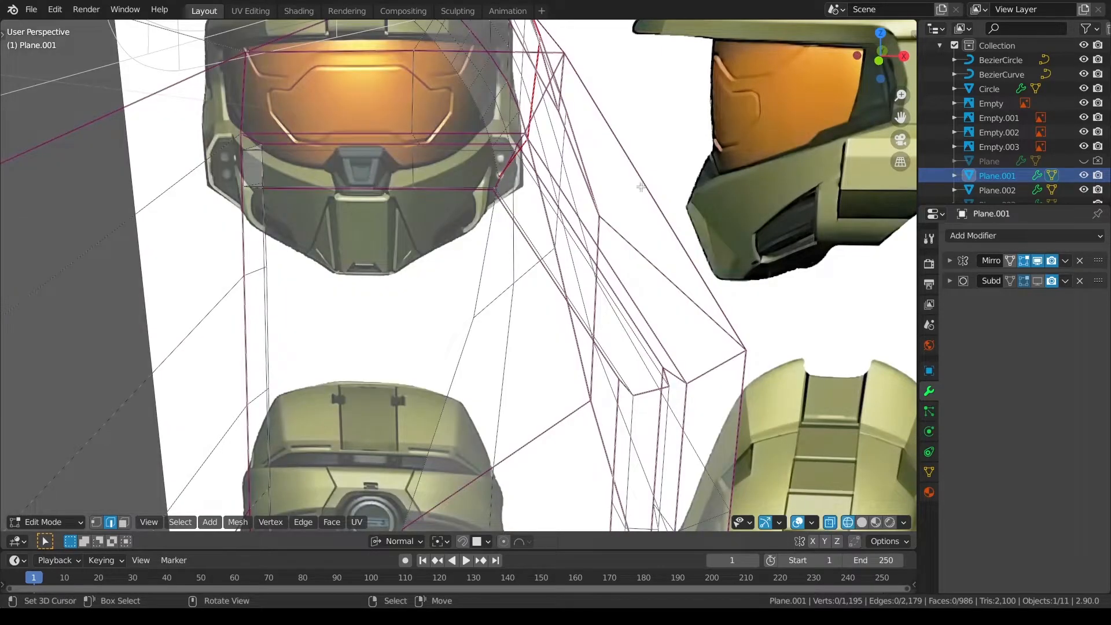
pyautogui.hotkey('shift', 'z')
pyautogui.moveTo(497, 211); pyautogui.dragTo(502, 169, button='middle')
pyautogui.hotkey('shift', 'e')
pyautogui.click(503, 167)
pyautogui.hotkey('alt', 'a')
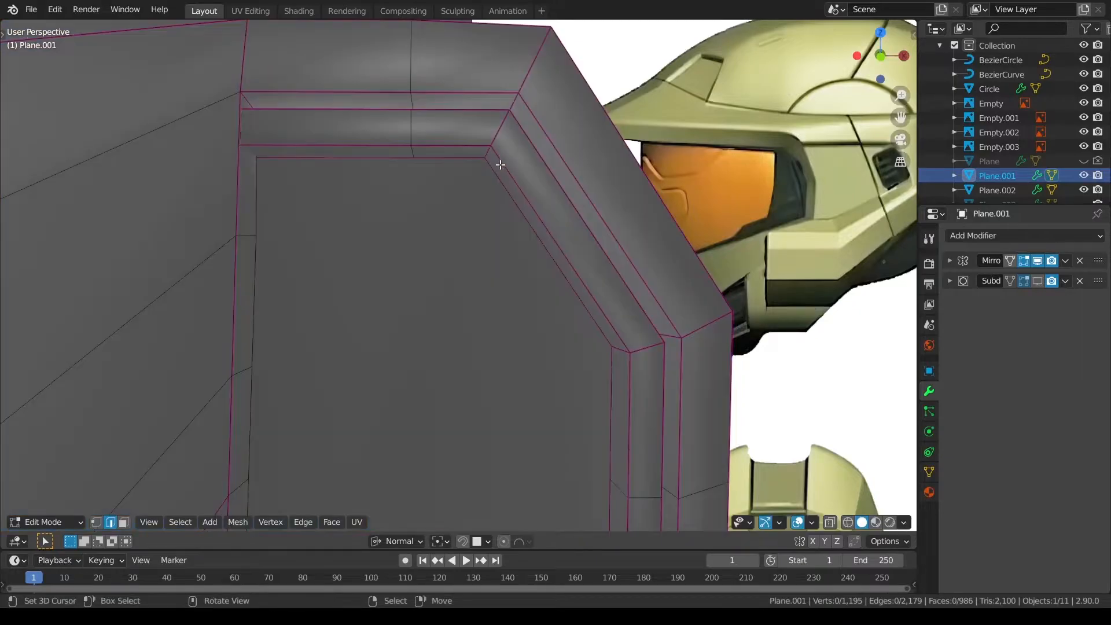
pyautogui.press('Tab')
pyautogui.hotkey('alt', 'a')
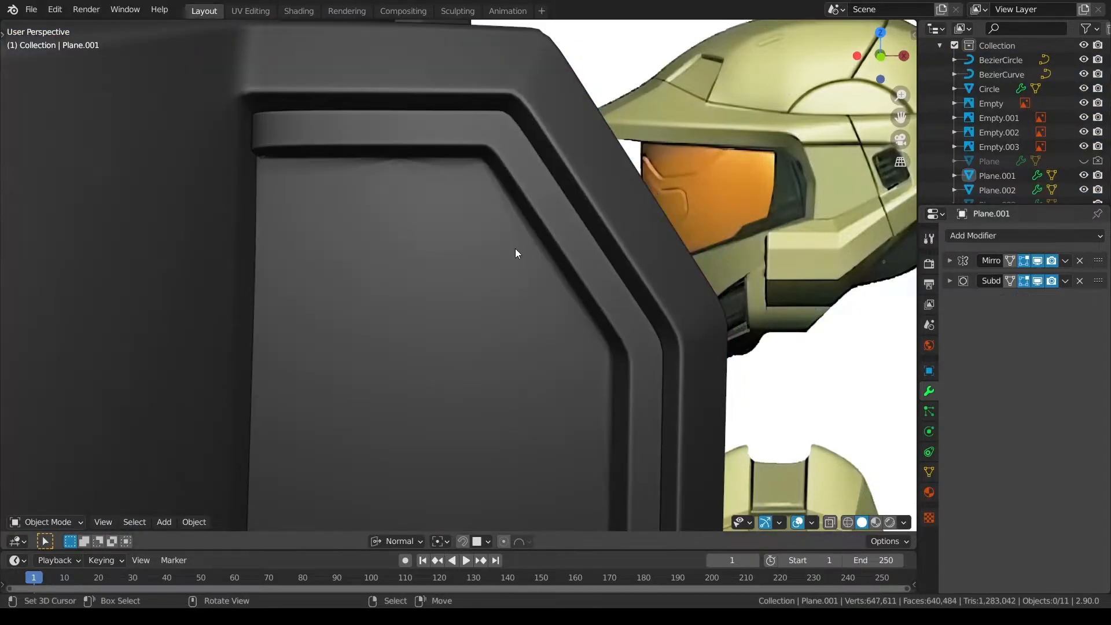
pyautogui.moveTo(516, 249); pyautogui.dragTo(518, 235, button='middle')
# Delete the hidden internal face at the upper end of the recess's raised border strip.
pyautogui.press('Tab')
pyautogui.click(599, 232)
pyautogui.moveTo(599, 233); pyautogui.dragTo(721, 278, button='middle')
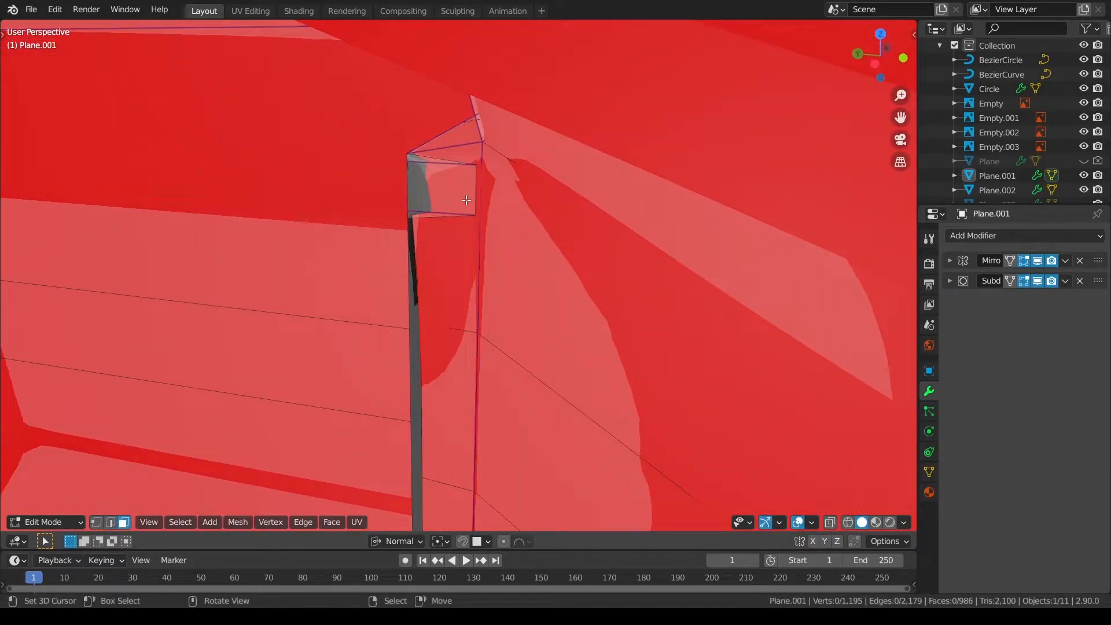
pyautogui.click(467, 199)
pyautogui.press('x')
pyautogui.press('f')
pyautogui.moveTo(558, 213); pyautogui.dragTo(412, 194, button='middle')
pyautogui.press('a')
pyautogui.hotkey('alt', 'a')
pyautogui.keyDown('shift'); pyautogui.moveTo(514, 227); pyautogui.dragTo(513, 201, button='middle'); pyautogui.keyUp('shift')
pyautogui.hotkey('shift', 'z')
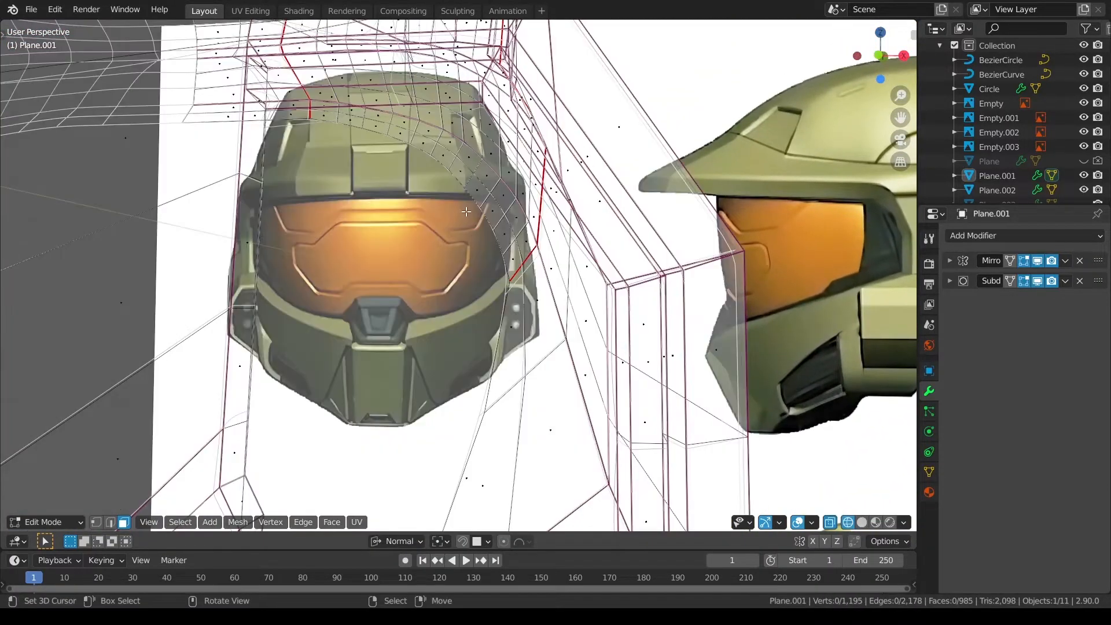
pyautogui.hotkey('shift', 'z')
# Examine the side panel's trim from several angles with the Subdivision modifier's viewport display turned off, then restored.
pyautogui.scroll(-1, 617, 279)
pyautogui.click(1037, 281)
pyautogui.moveTo(640, 260); pyautogui.dragTo(645, 213, button='middle')
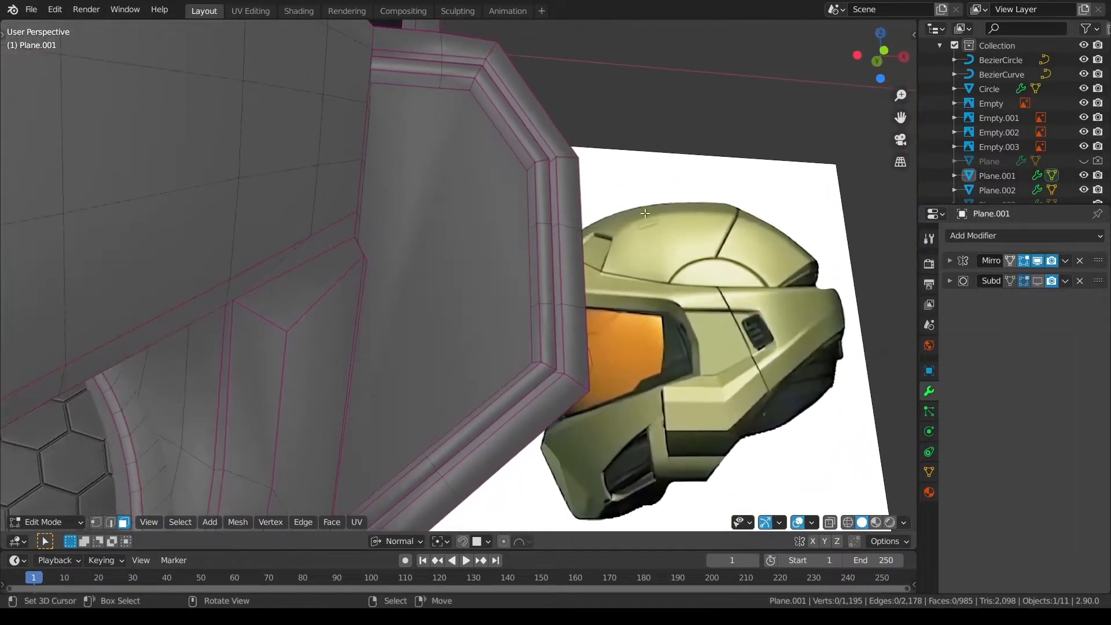
pyautogui.rightClick(453, 350)
pyautogui.moveTo(454, 350); pyautogui.dragTo(349, 390, button='middle')
pyautogui.press('a')
pyautogui.press('a')
pyautogui.scroll(2, 546, 392)
pyautogui.moveTo(492, 360); pyautogui.dragTo(532, 262, button='middle')
pyautogui.scroll(-3, 494, 280)
pyautogui.press('Tab')
pyautogui.press('q')
pyautogui.click(533, 261)
pyautogui.rightClick(534, 261)
pyautogui.click(1038, 281)
# Examine the recess and the lower end of its border strip from behind for leftover internal faces.
pyautogui.moveTo(556, 246); pyautogui.dragTo(631, 236, button='middle')
pyautogui.hotkey('ctrl', 'Tab')
pyautogui.moveTo(555, 370)
pyautogui.mouseDown(button='middle')
pyautogui.moveTo(550, 350)
pyautogui.moveTo(476, 348)
pyautogui.mouseUp(button='middle')
pyautogui.scroll(4, 559, 350)
pyautogui.press('z')
pyautogui.click(505, 327)
pyautogui.press('z')
pyautogui.click(541, 324)
pyautogui.rightClick(596, 170)
pyautogui.press('KP_Decimal')
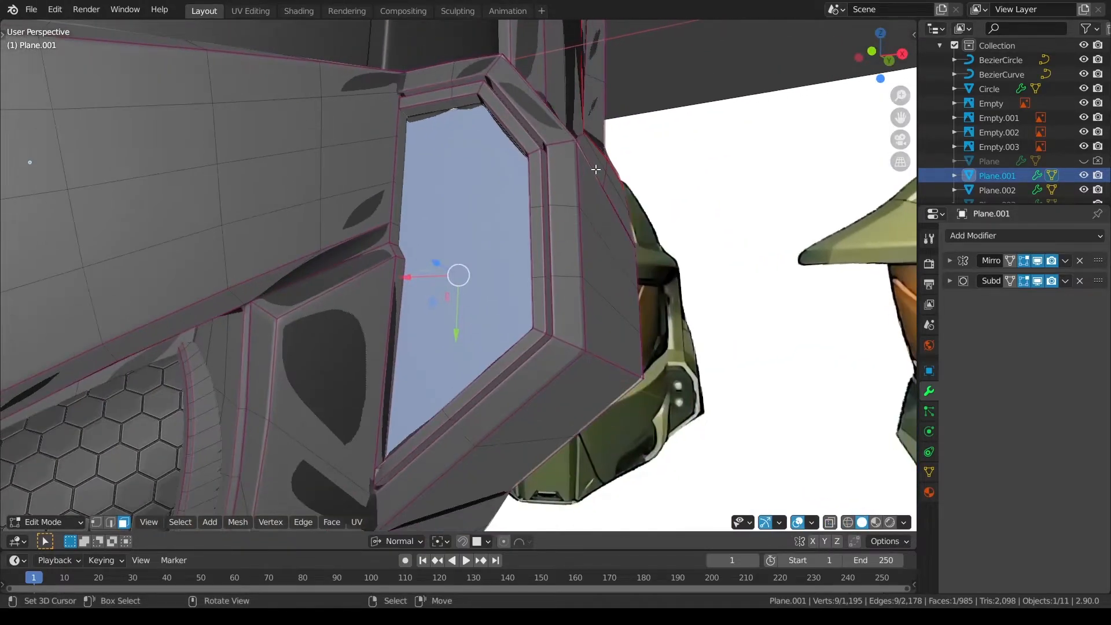
pyautogui.scroll(3, 627, 171)
pyautogui.moveTo(627, 171); pyautogui.dragTo(303, 273, button='middle')
pyautogui.keyDown('shift'); pyautogui.moveTo(507, 157); pyautogui.dragTo(486, 250, button='middle'); pyautogui.keyUp('shift')
pyautogui.scroll(1, 446, 371)
pyautogui.hotkey('alt', 'a')
pyautogui.scroll(-2, 441, 357)
pyautogui.keyDown('shift'); pyautogui.moveTo(475, 400); pyautogui.dragTo(434, 297, button='middle'); pyautogui.keyUp('shift')
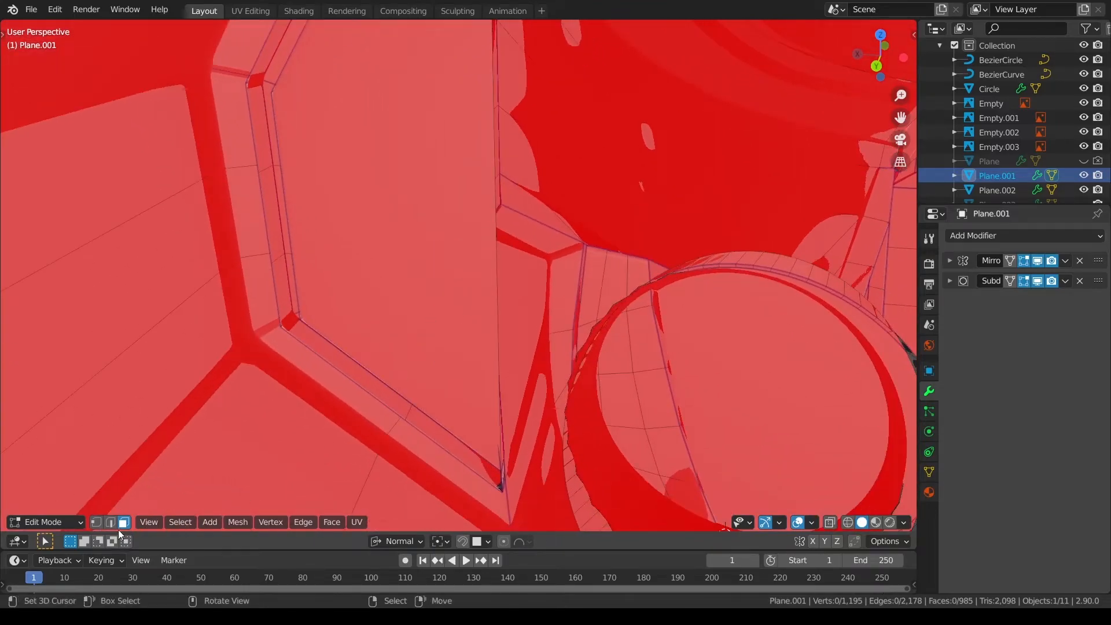
pyautogui.click(96, 522)
pyautogui.moveTo(324, 405); pyautogui.dragTo(463, 312, button='middle')
pyautogui.moveTo(372, 293); pyautogui.dragTo(610, 390, button='middle')
pyautogui.scroll(-3, 458, 347)
pyautogui.press('a')
pyautogui.hotkey('alt', 'a')
pyautogui.hotkey('ctrl', 'Tab')
pyautogui.click(399, 394)
pyautogui.press('q')
pyautogui.click(609, 390)
pyautogui.moveTo(680, 404); pyautogui.dragTo(626, 420, button='middle')
# Delete the hidden internal face at the lower end of the recess's border strip.
pyautogui.press('Tab')
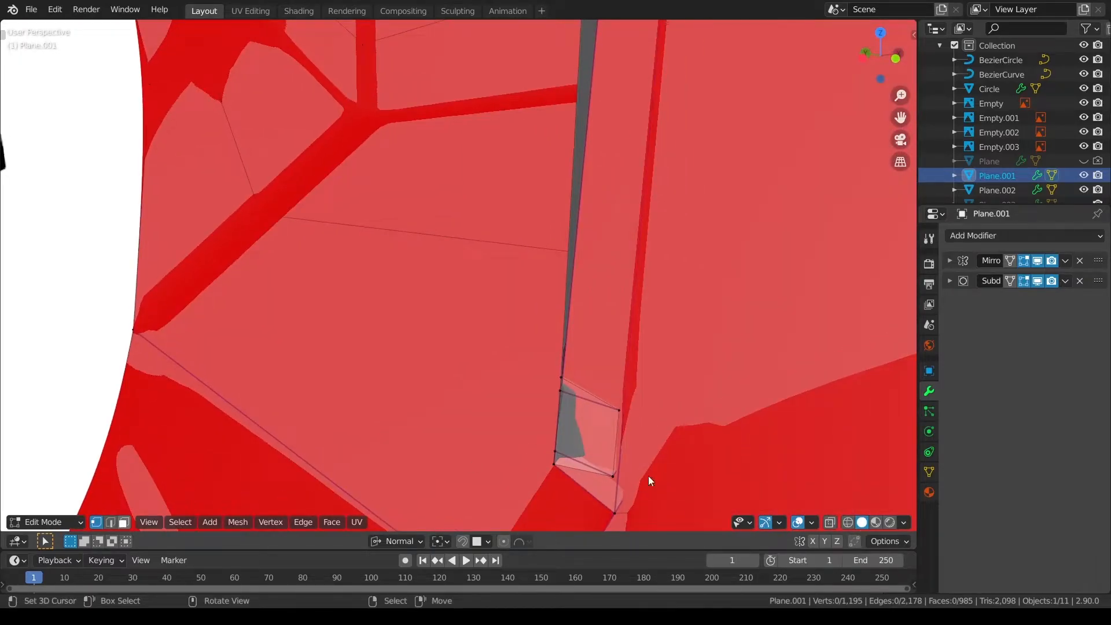
pyautogui.click(565, 445)
pyautogui.press('x')
pyautogui.press('Return')
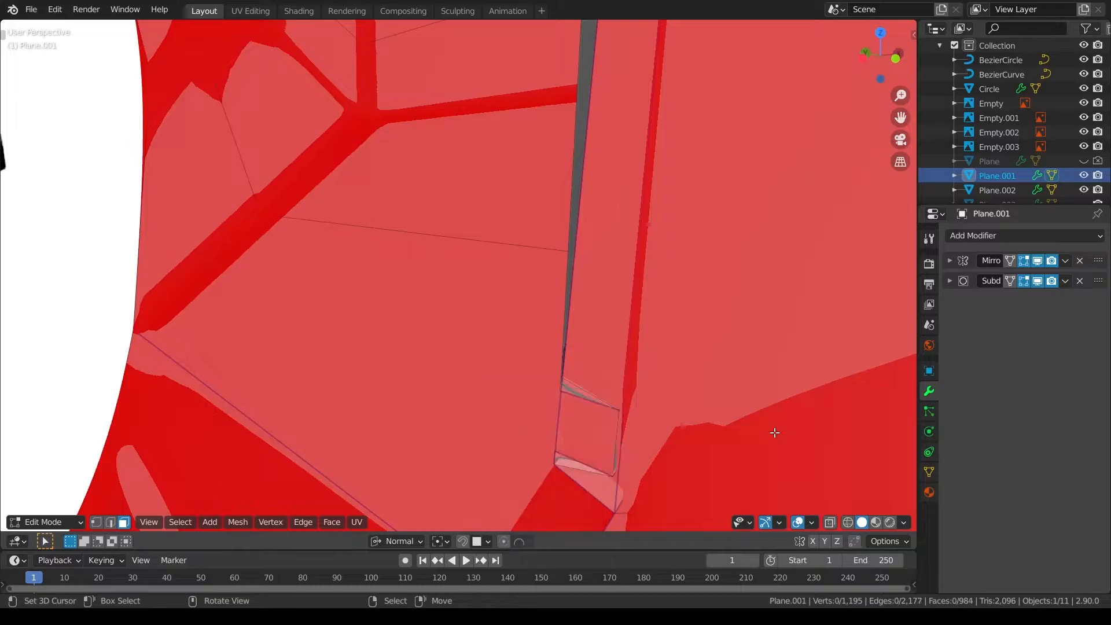
pyautogui.press('Tab')
pyautogui.moveTo(695, 401); pyautogui.dragTo(549, 321, button='middle')
pyautogui.scroll(-4, 553, 389)
pyautogui.press('a')
pyautogui.press('a')
# Inset the recessed panel's floor face by about 0.012 m and check the smoothed result in Object Mode.
pyautogui.press('KP_1')
pyautogui.rightClick(509, 282)
pyautogui.hotkey('ctrl', 'Tab')
pyautogui.click(716, 273)
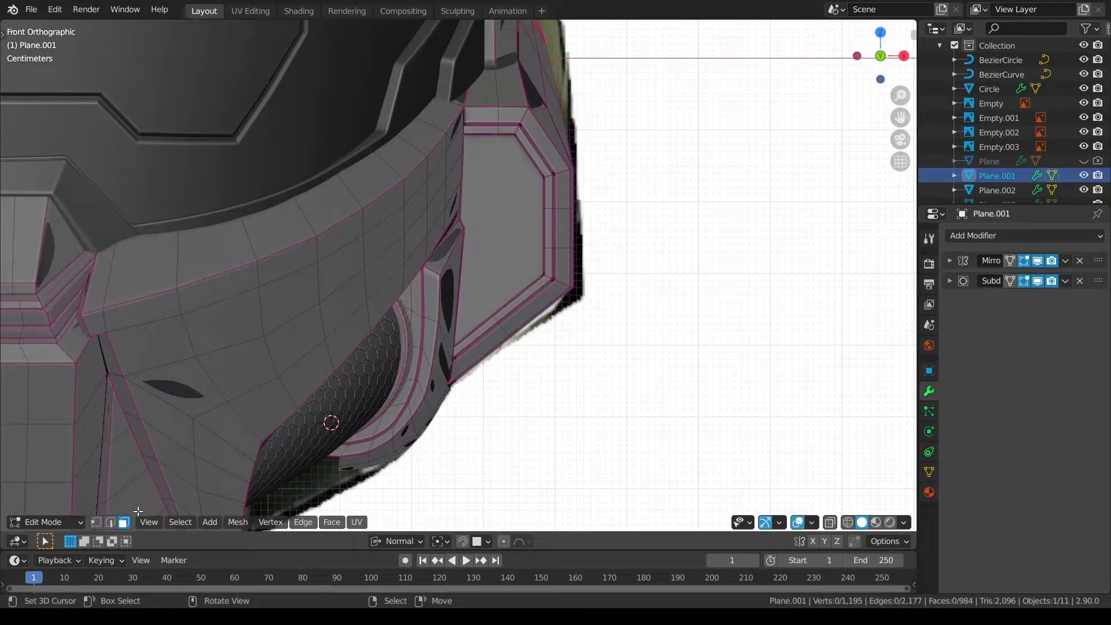
pyautogui.keyDown('shift'); pyautogui.moveTo(416, 395); pyautogui.dragTo(358, 434, button='middle'); pyautogui.keyUp('shift')
pyautogui.scroll(1, 337, 446)
pyautogui.click(441, 290)
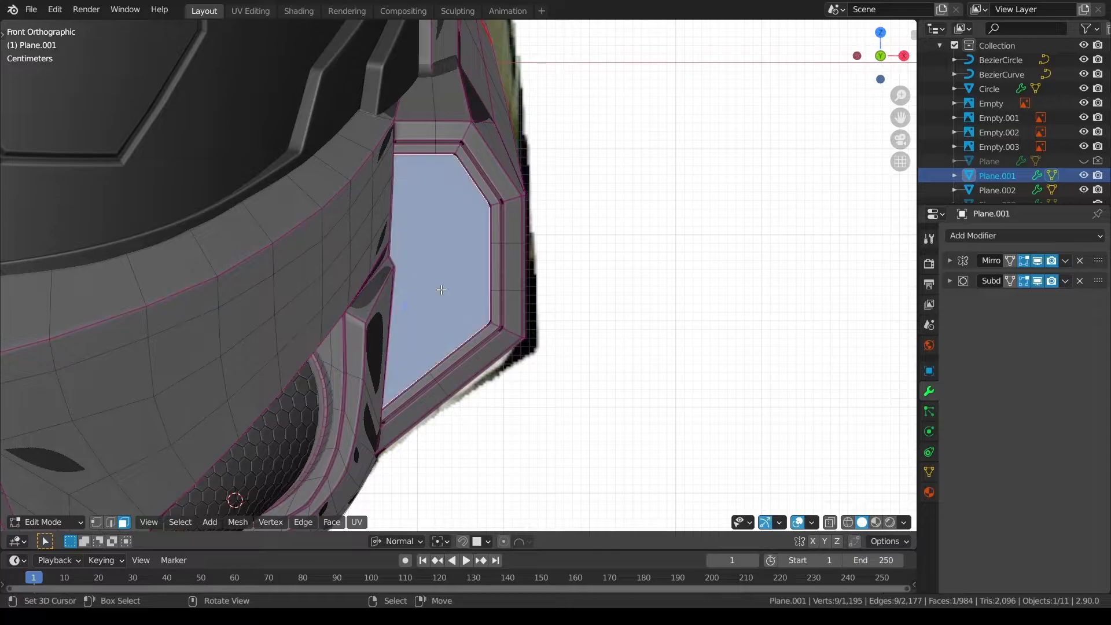
pyautogui.click(1037, 280)
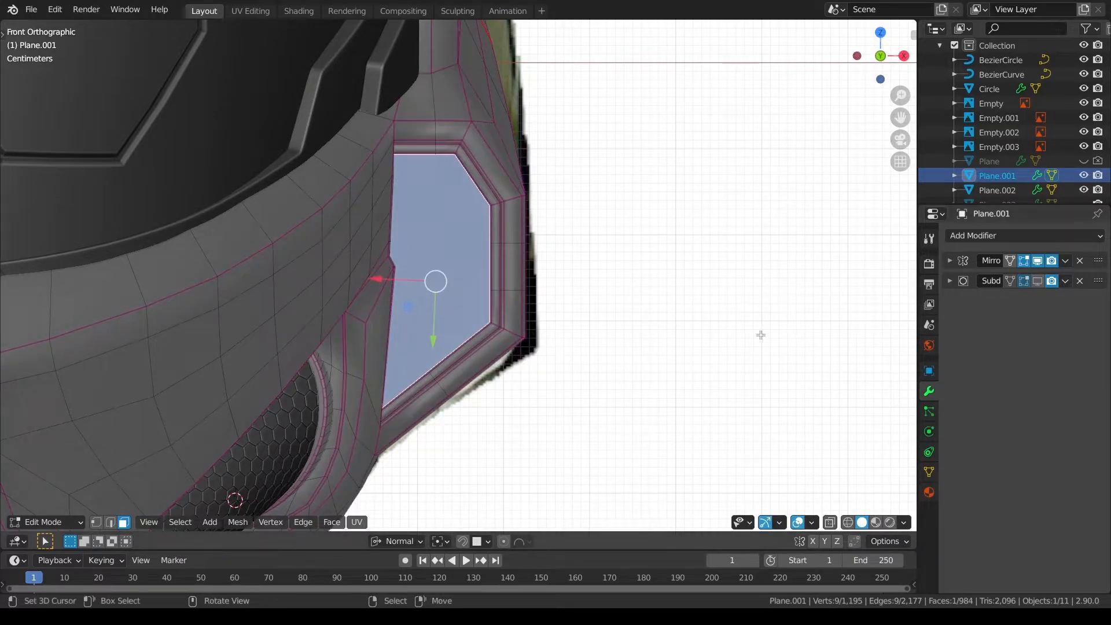
pyautogui.press('i')
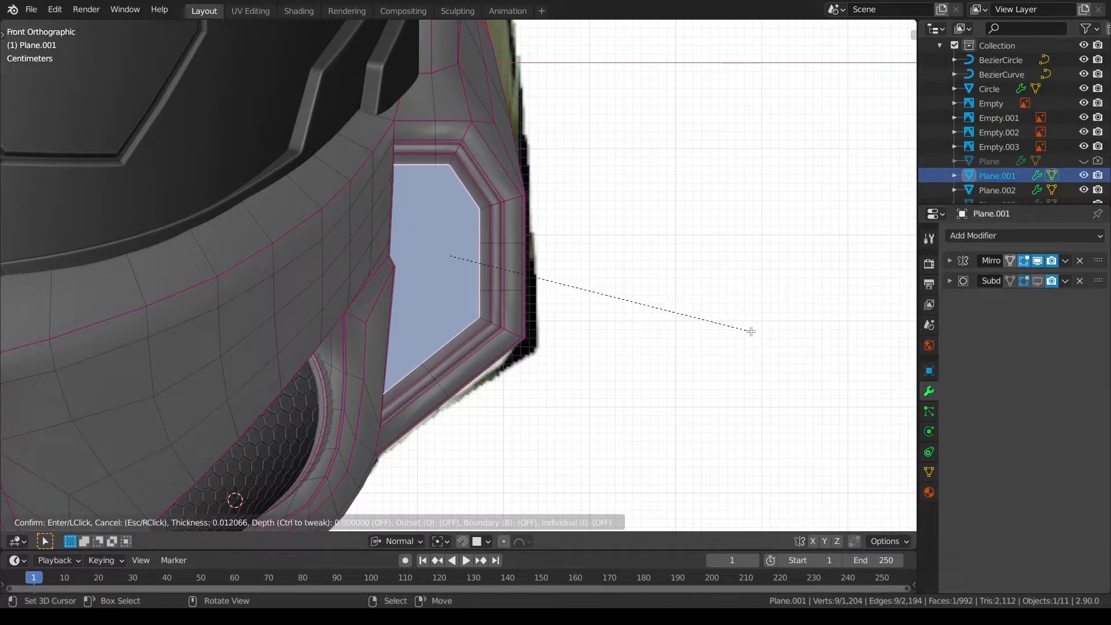
pyautogui.click(750, 331)
pyautogui.click(750, 331)
pyautogui.press('a')
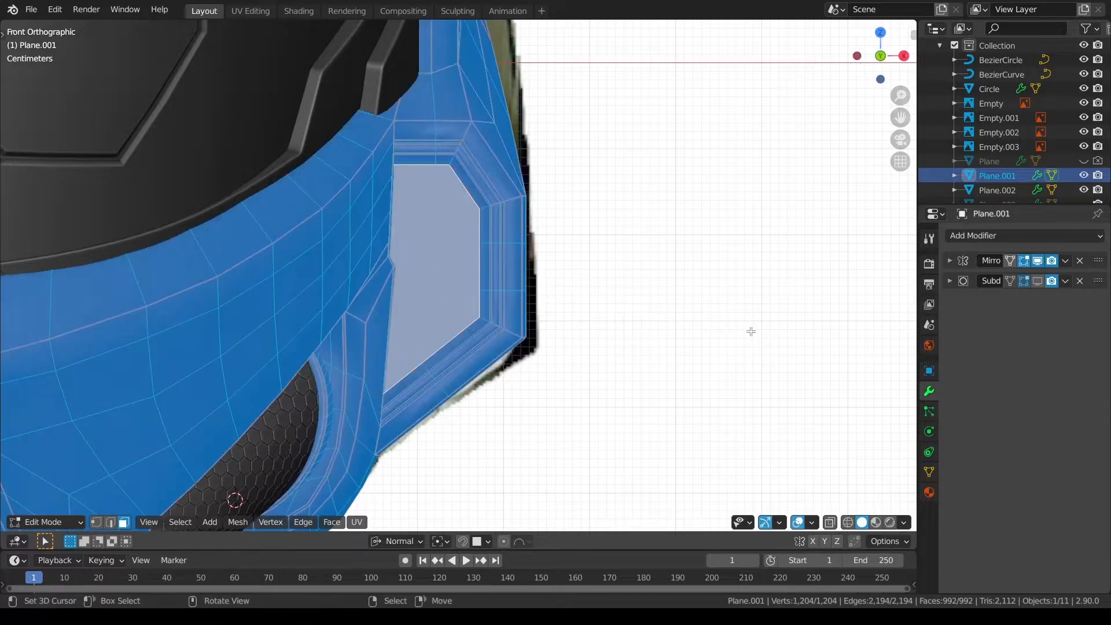
pyautogui.press('Tab')
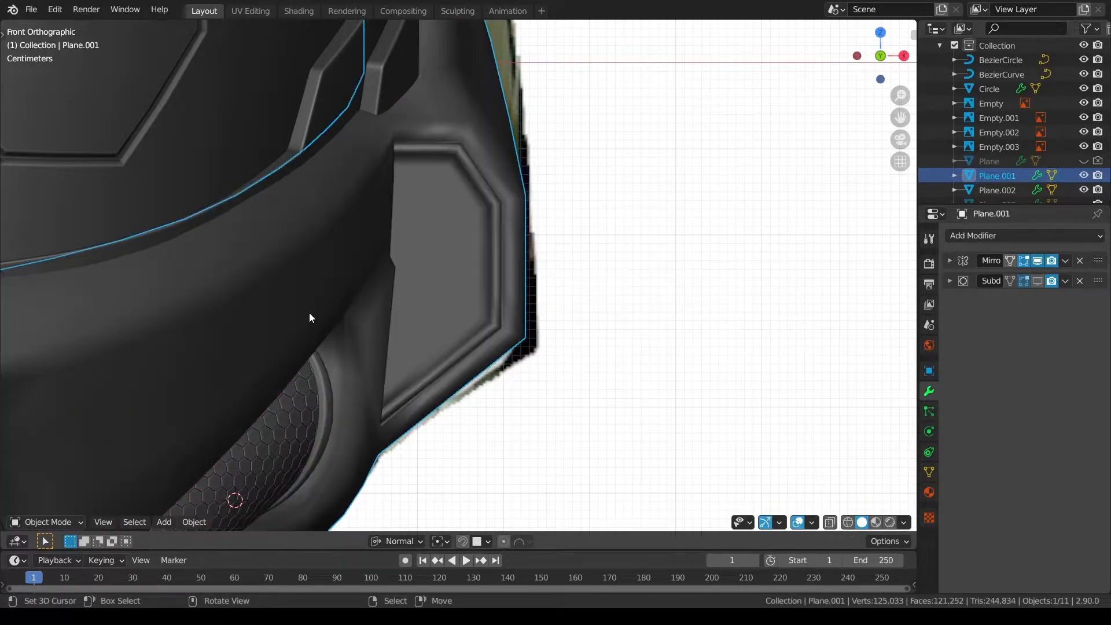
pyautogui.click(1036, 281)
pyautogui.scroll(2, 418, 268)
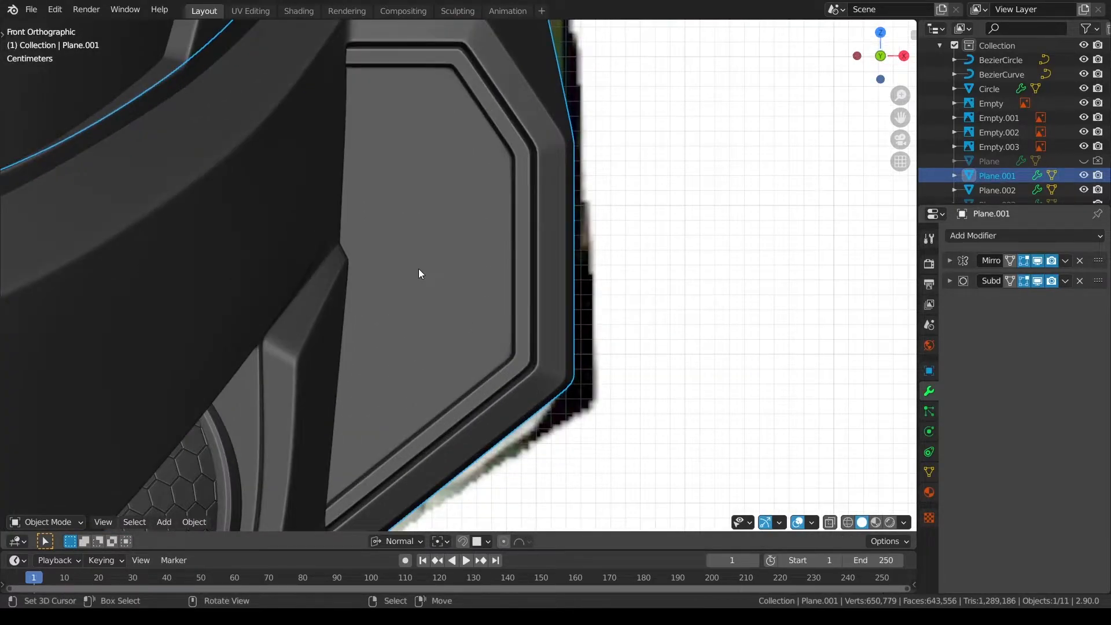
# Snap the 3D cursor to the recess floor's inner face and surrounding inset ring, returning to Object Mode.
pyautogui.press('Tab')
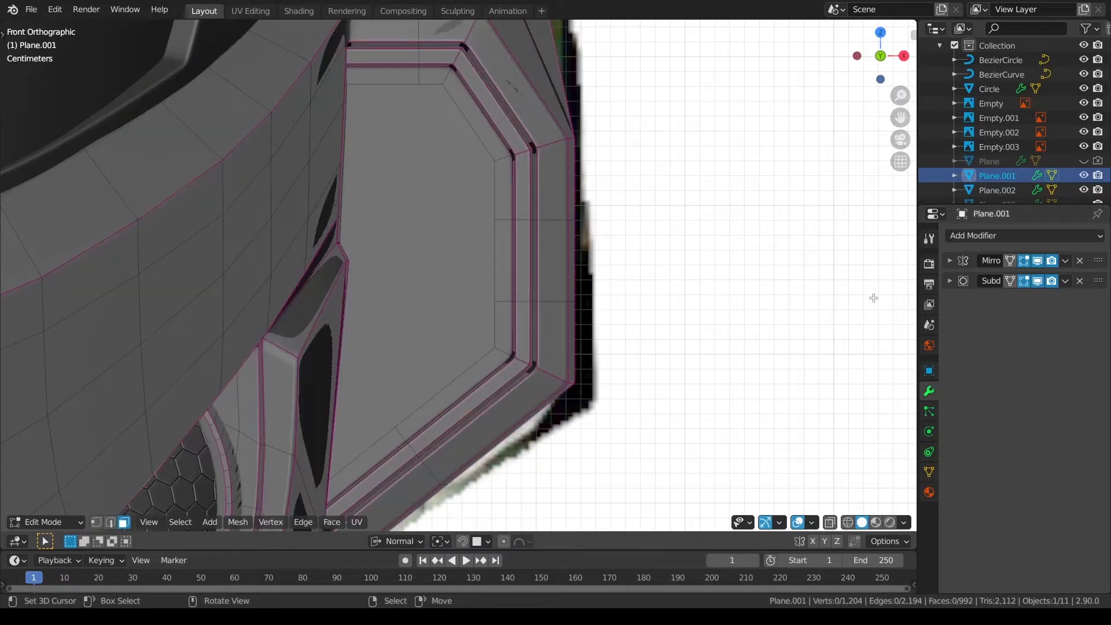
pyautogui.press('Tab')
pyautogui.rightClick(415, 255)
pyautogui.rightClick(398, 265)
pyautogui.press('Tab')
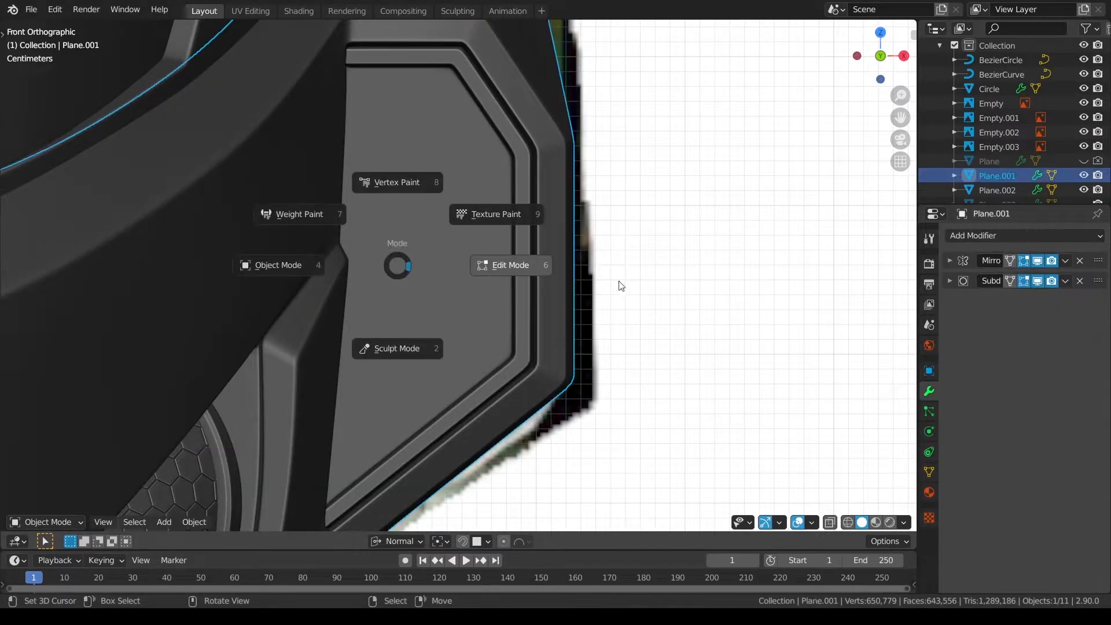
pyautogui.click(600, 284)
pyautogui.rightClick(458, 313)
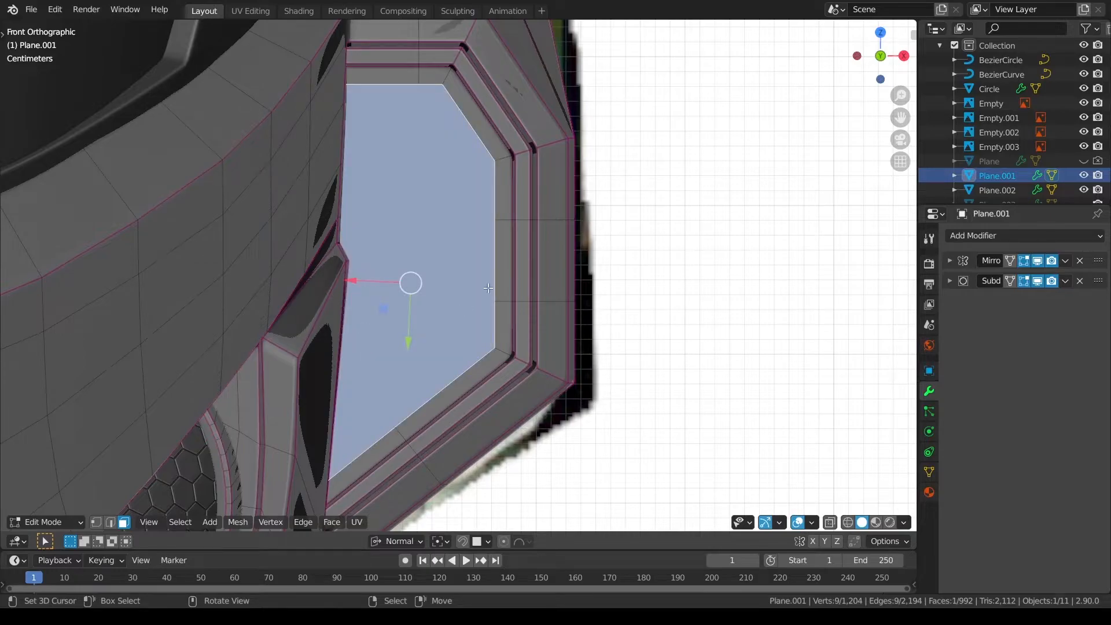
pyautogui.keyDown('alt'); pyautogui.keyDown('shift'); pyautogui.rightClick(507, 159); pyautogui.keyUp('shift'); pyautogui.keyUp('alt')
pyautogui.hotkey('shift', 's')
pyautogui.click(565, 314)
pyautogui.press('a')
pyautogui.press('a')
pyautogui.press('Tab')
pyautogui.click(283, 328)
pyautogui.press('a')
pyautogui.press('a')
# Add a mesh circle with 32 vertices at the 3D cursor.
pyautogui.hotkey('shift', 'a')
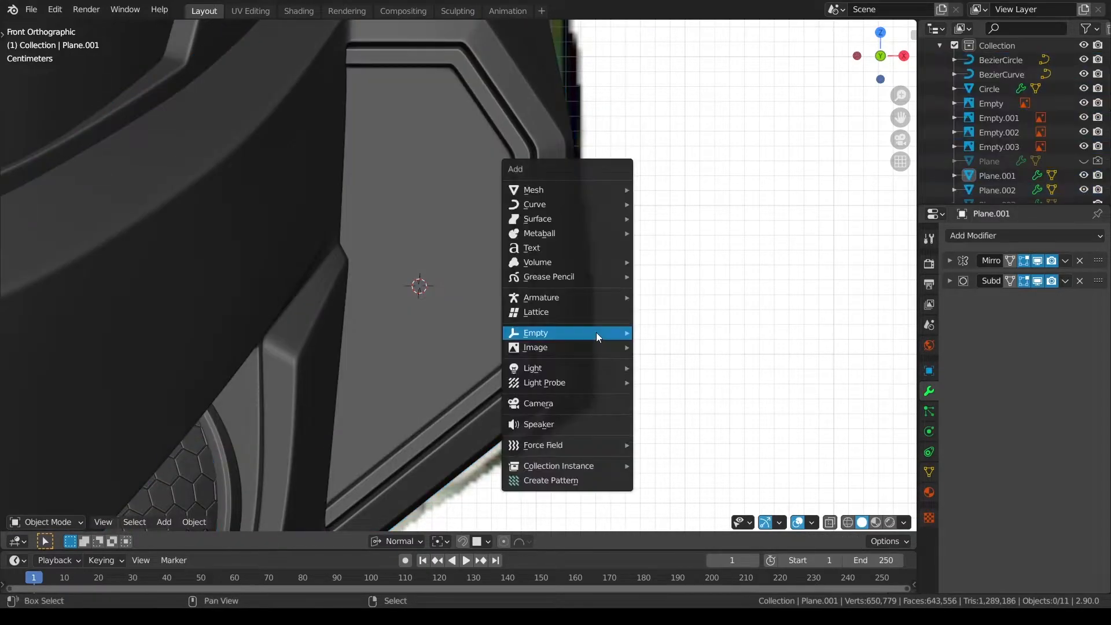
pyautogui.moveTo(560, 193)
pyautogui.click(708, 220)
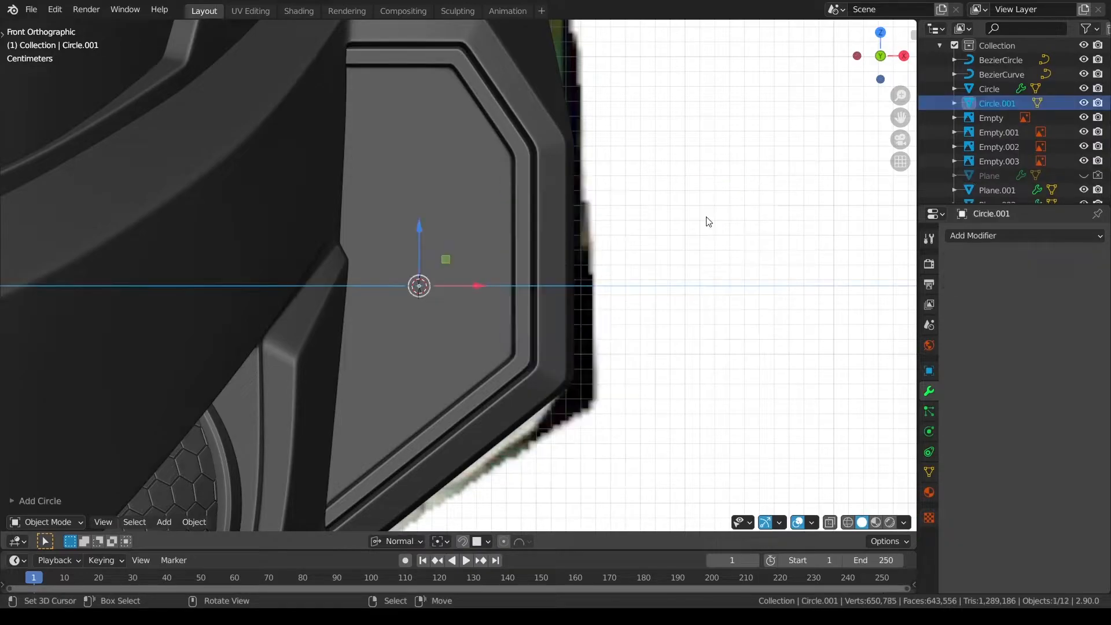
pyautogui.click(40, 502)
pyautogui.click(122, 345)
pyautogui.write('6')
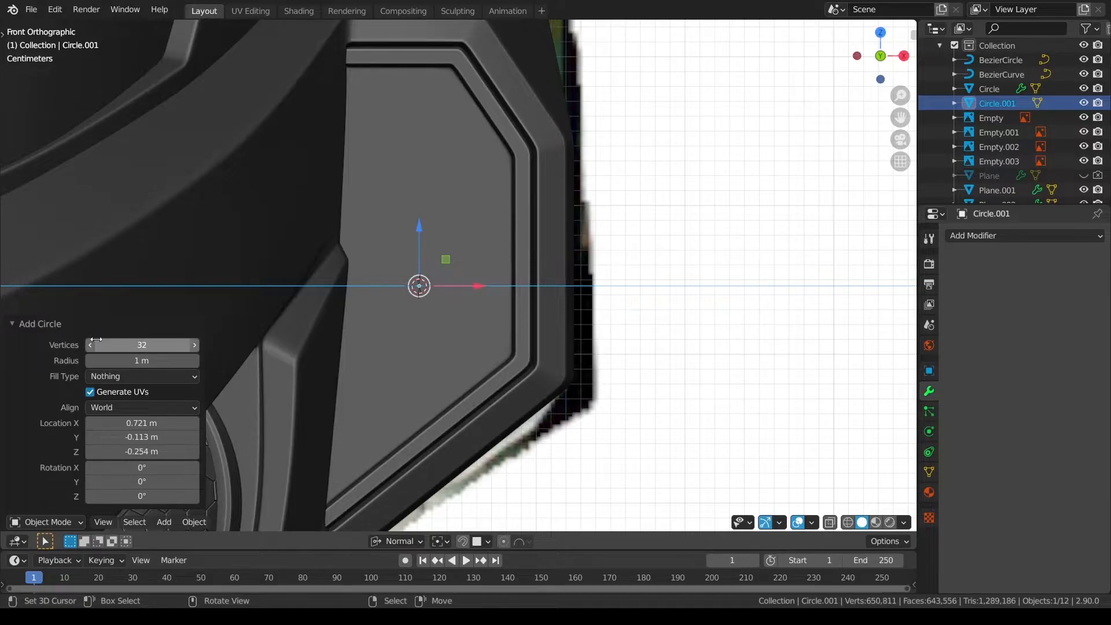
pyautogui.click(193, 329)
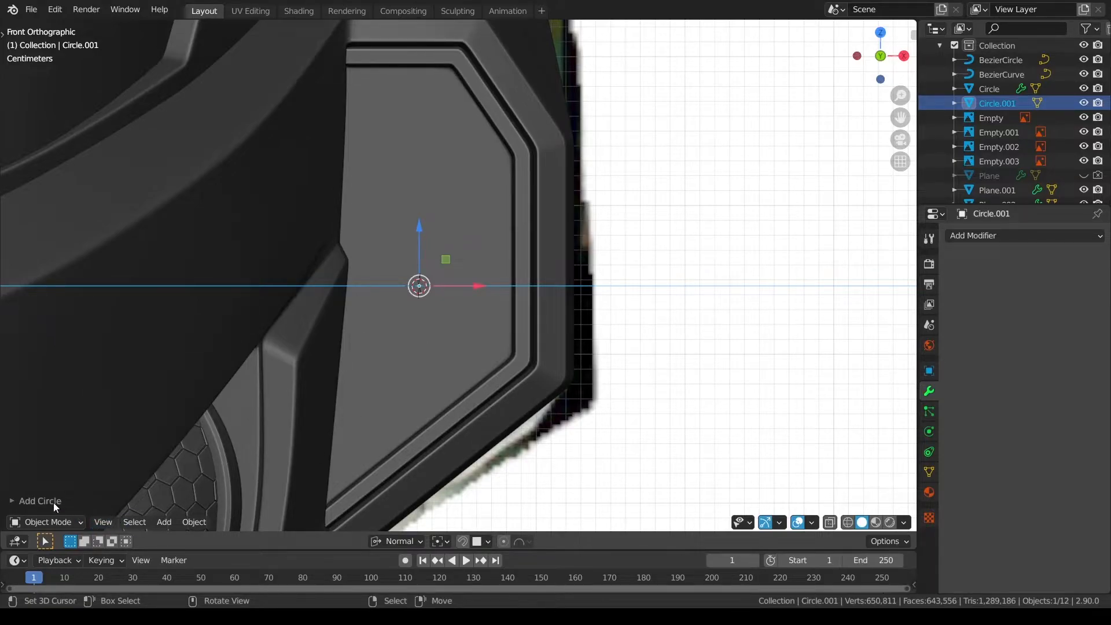
# Rotate the circle 90° about X and scale it down to fit inside the recess floor.
pyautogui.write('rx90')
pyautogui.press('Return')
pyautogui.scroll(-3, 660, 420)
pyautogui.press('s')
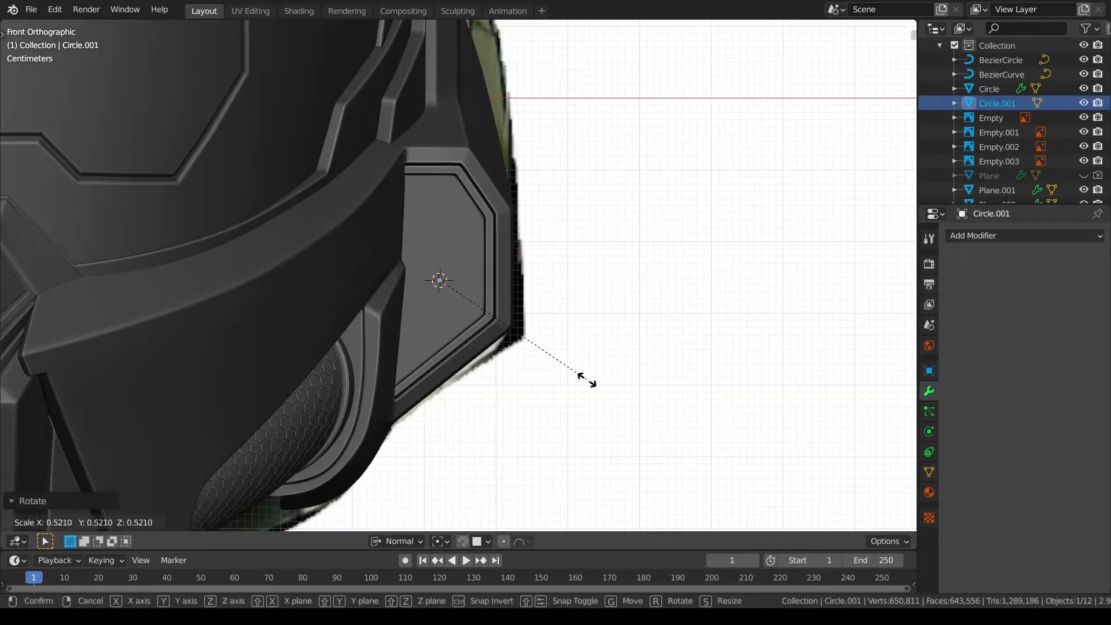
pyautogui.click(440, 282)
pyautogui.scroll(3, 451, 287)
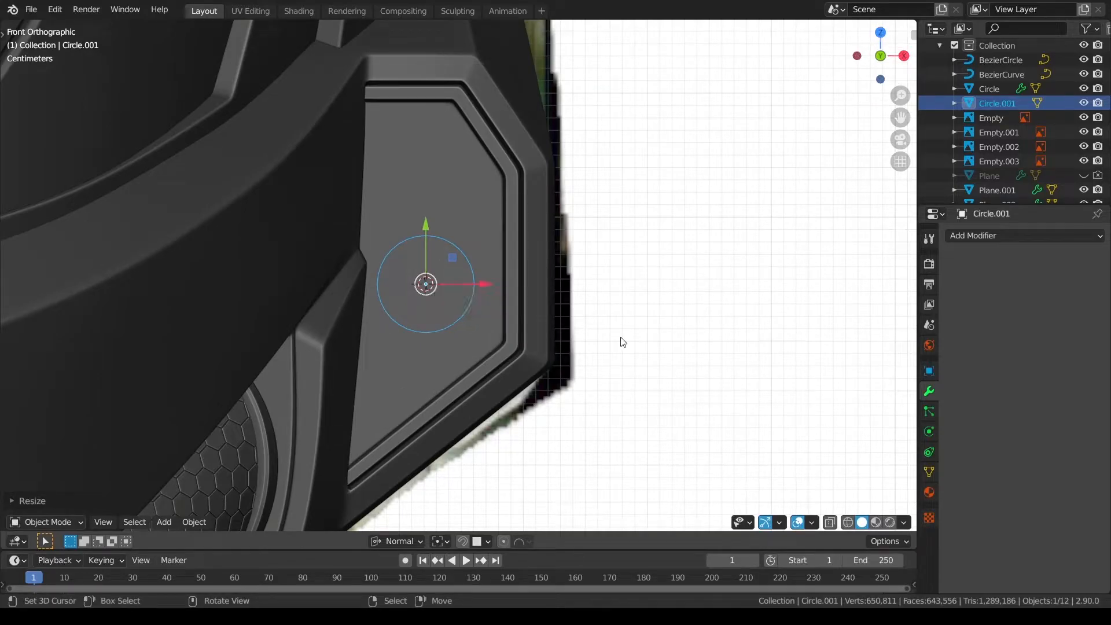
pyautogui.scroll(1, 622, 342)
# Dissolve the circle's two side vertices and set the transform orientation to Global.
pyautogui.press('Tab')
pyautogui.hotkey('alt', 'a')
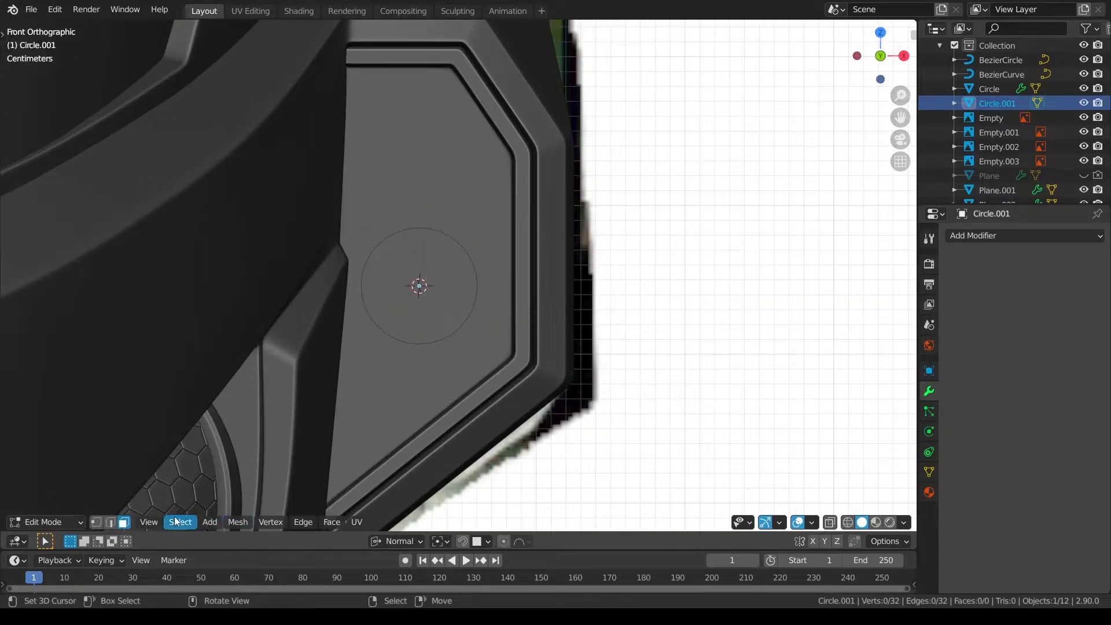
pyautogui.scroll(1, 364, 359)
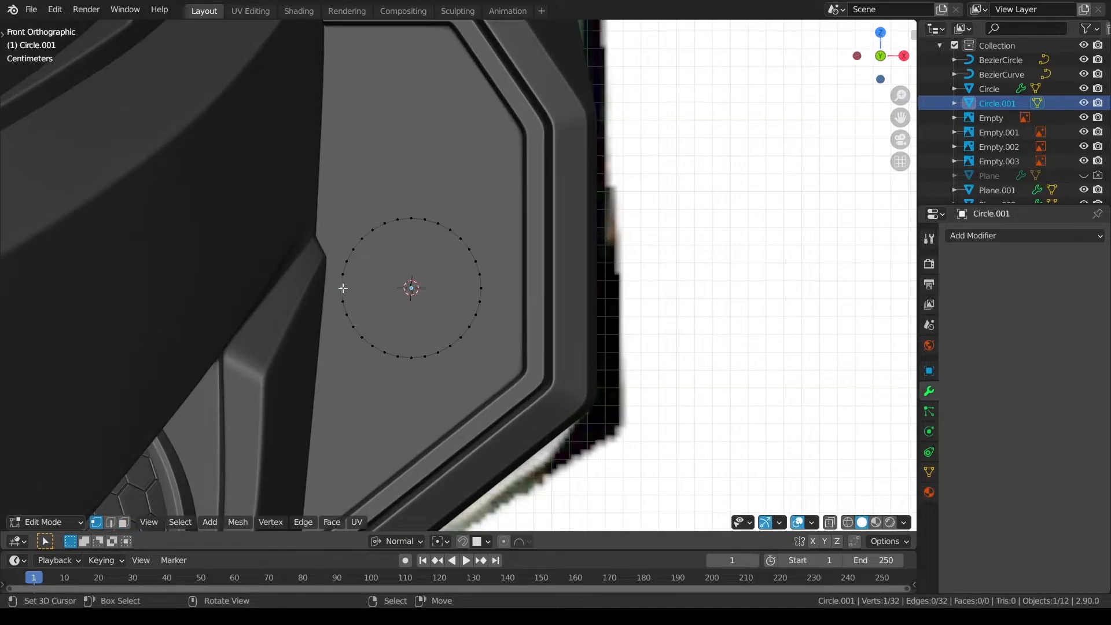
pyautogui.hotkey('ctrl', 'x')
pyautogui.press('a')
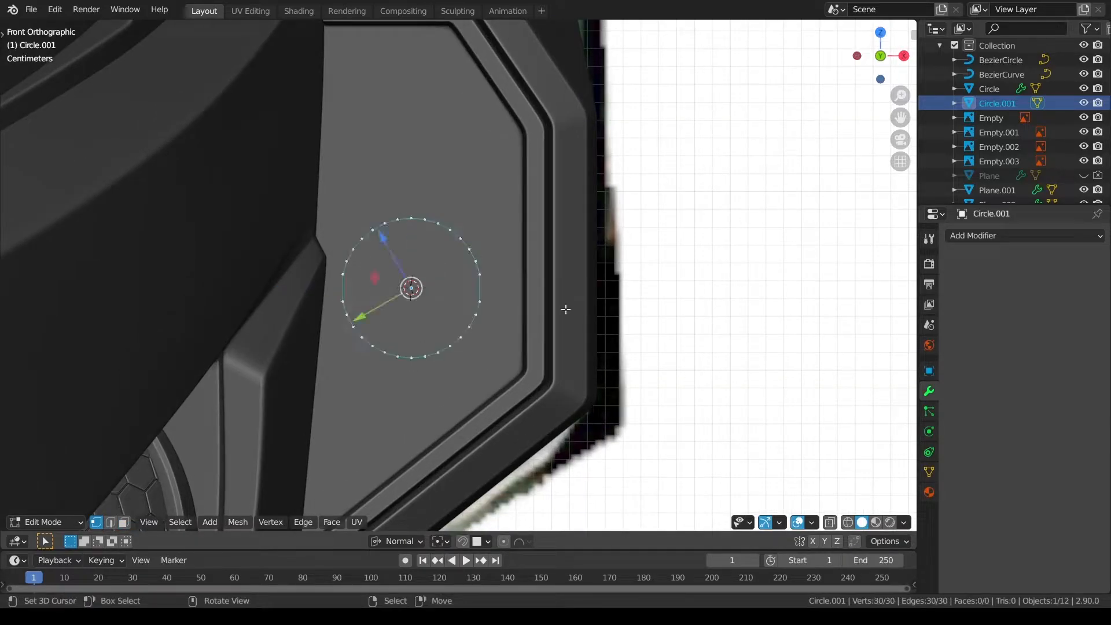
pyautogui.click(397, 541)
pyautogui.click(359, 422)
pyautogui.press('s')
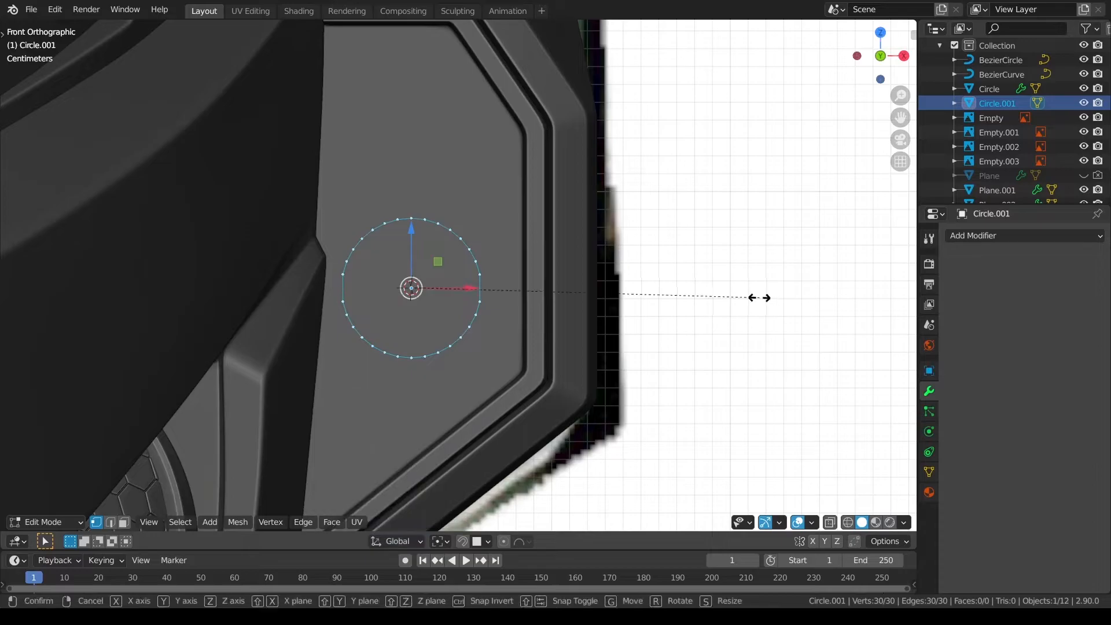
pyautogui.press('z')
pyautogui.rightClick(11, 296)
# Move the circle's upper half up along Z by about 0.058 m to form a capsule outline.
pyautogui.hotkey('alt', 'a')
pyautogui.moveTo(301, 195); pyautogui.dragTo(520, 280)
pyautogui.moveTo(411, 188); pyautogui.dragTo(414, 123)
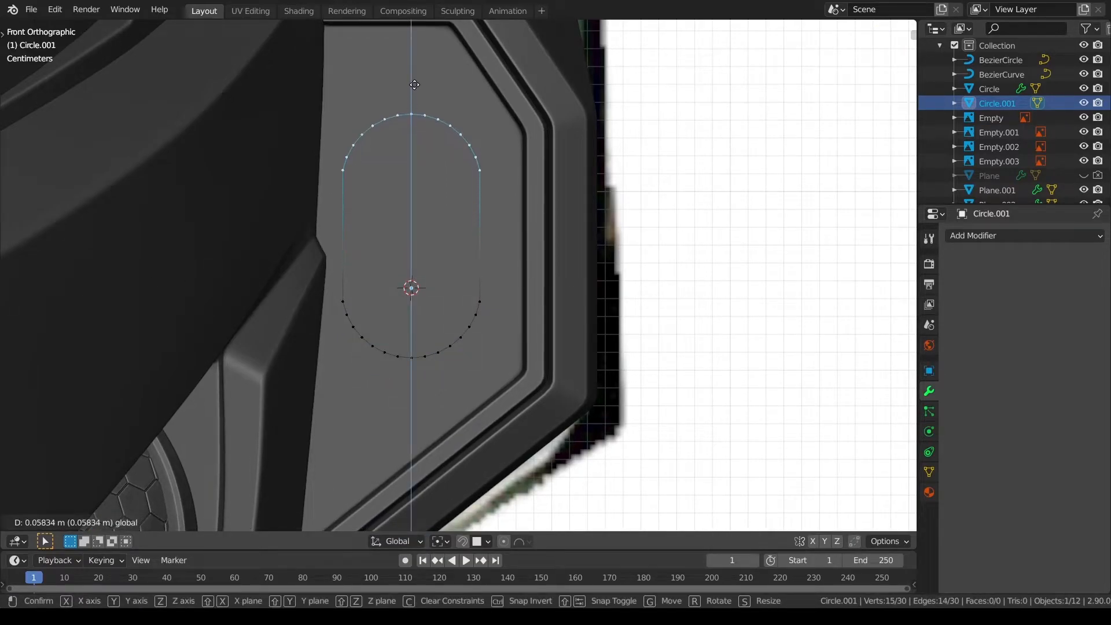
pyautogui.moveTo(415, 84); pyautogui.dragTo(414, 85)
pyautogui.press('a')
pyautogui.press('a')
pyautogui.press('Tab')
# Lower the capsule outline slightly along Z and set its origin to its geometry.
pyautogui.scroll(-3, 461, 281)
pyautogui.press('a')
pyautogui.press('a')
pyautogui.rightClick(471, 274)
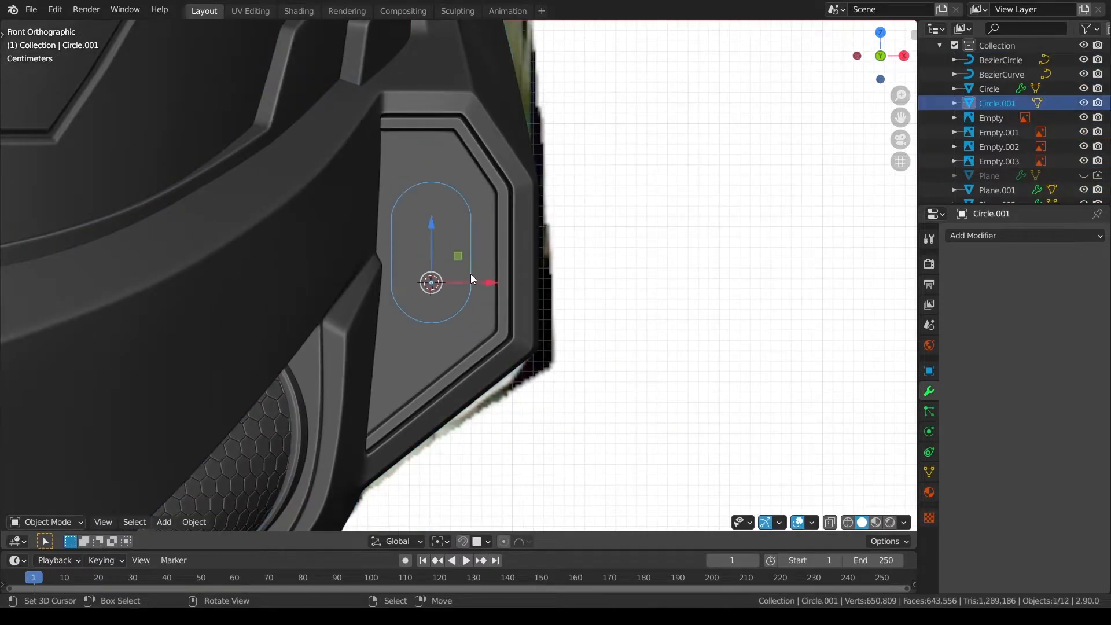
pyautogui.moveTo(430, 223); pyautogui.dragTo(430, 239)
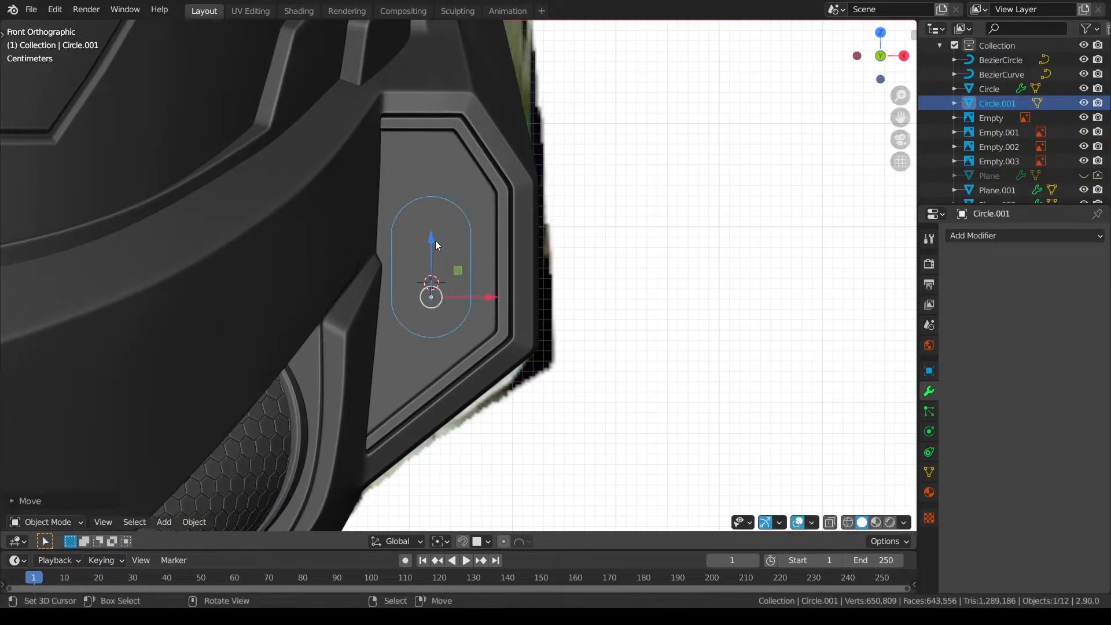
pyautogui.press('q')
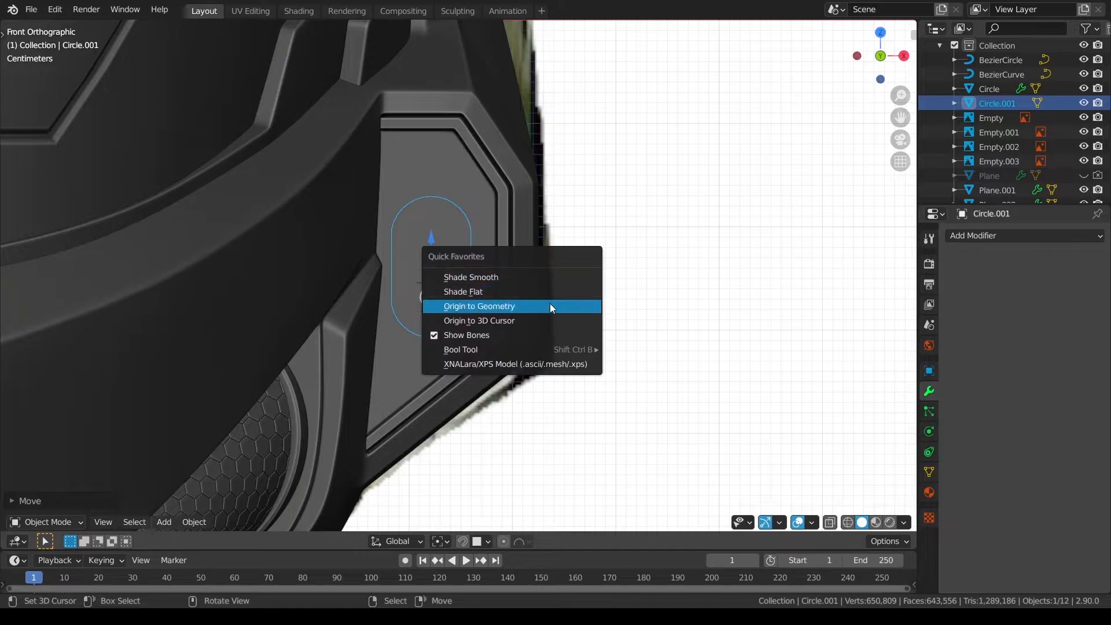
pyautogui.click(550, 304)
# Scale the capsule outline up slightly and move it about 0.003 m along X within the recess.
pyautogui.press('s')
pyautogui.click(562, 304)
pyautogui.press('g')
pyautogui.press('x')
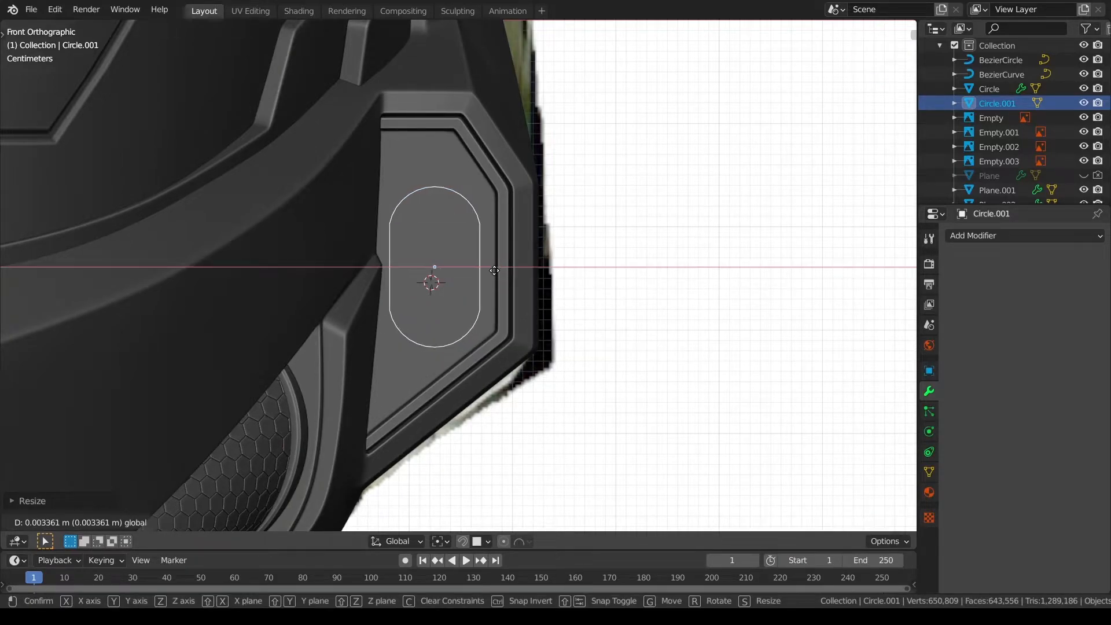
pyautogui.click(494, 270)
# Extrude the capsule outline along Y into a shallow rim and correct its face normals.
pyautogui.hotkey('alt', 'a')
pyautogui.rightClick(480, 269)
pyautogui.moveTo(481, 270); pyautogui.dragTo(514, 301, button='middle')
pyautogui.press('Tab')
pyautogui.press('a')
pyautogui.press('e')
pyautogui.rightClick(452, 325)
pyautogui.press('g')
pyautogui.press('y')
pyautogui.click(492, 241)
pyautogui.hotkey('alt', 'n')
pyautogui.click(492, 254)
pyautogui.hotkey('alt', 'a')
# Cap the capsule rim's open front edge loop with a face and inset that face slightly.
pyautogui.moveTo(476, 254); pyautogui.dragTo(509, 271, button='middle')
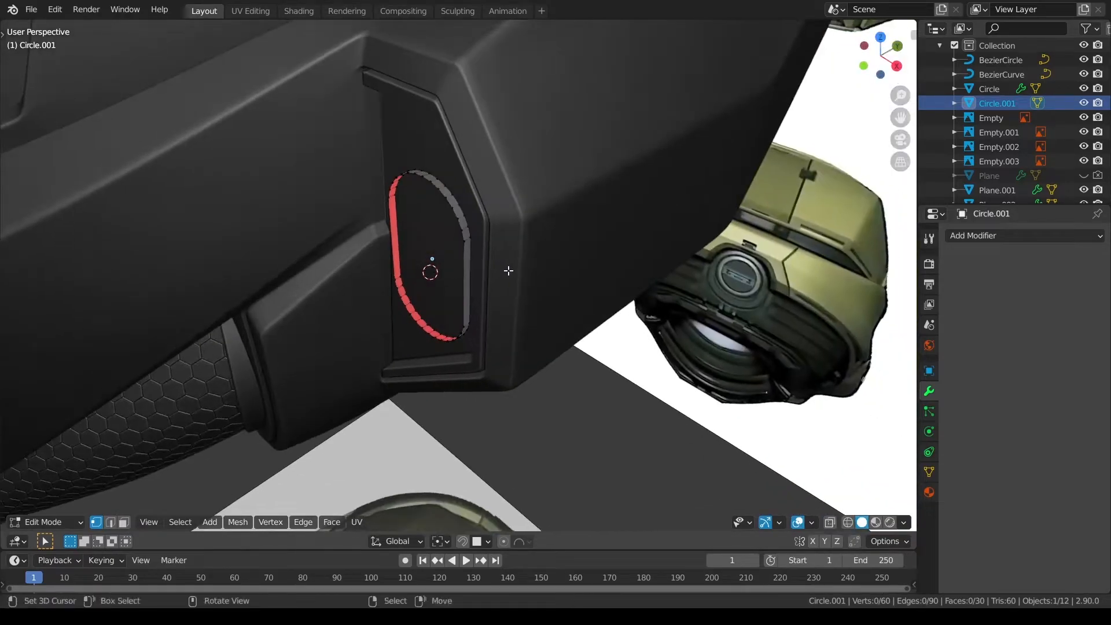
pyautogui.keyDown('alt'); pyautogui.click(461, 265); pyautogui.keyUp('alt')
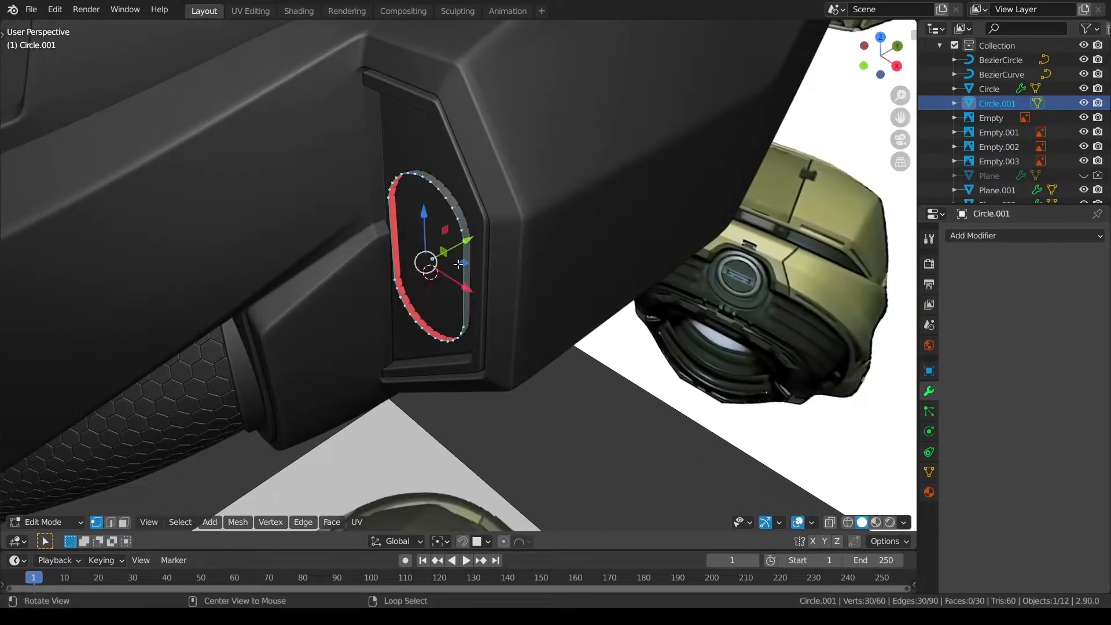
pyautogui.press('f')
pyautogui.press('i')
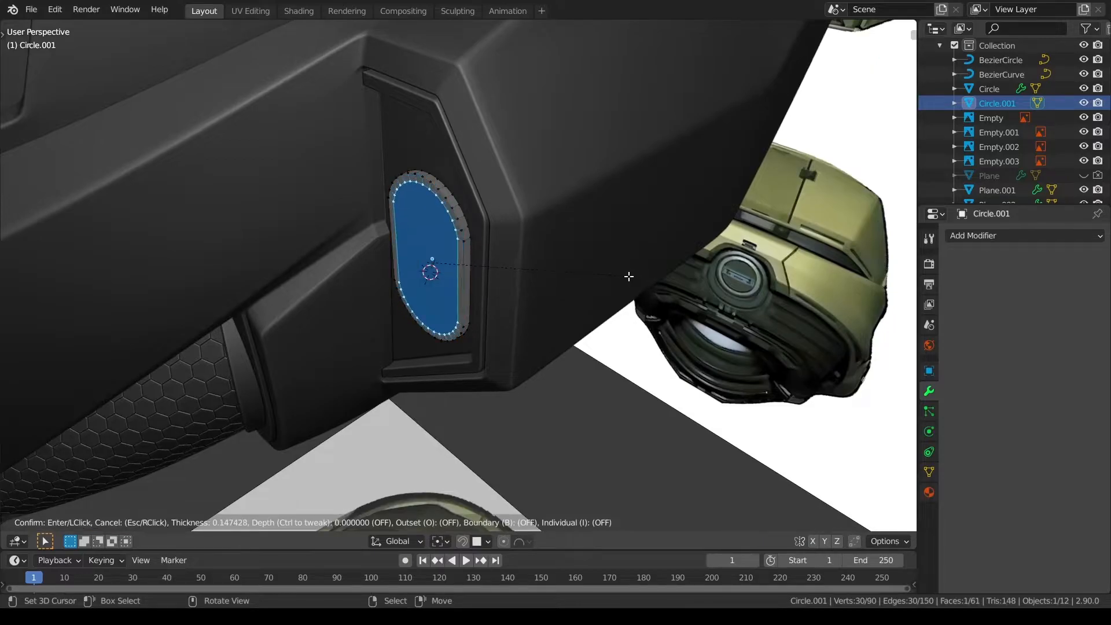
pyautogui.click(629, 276)
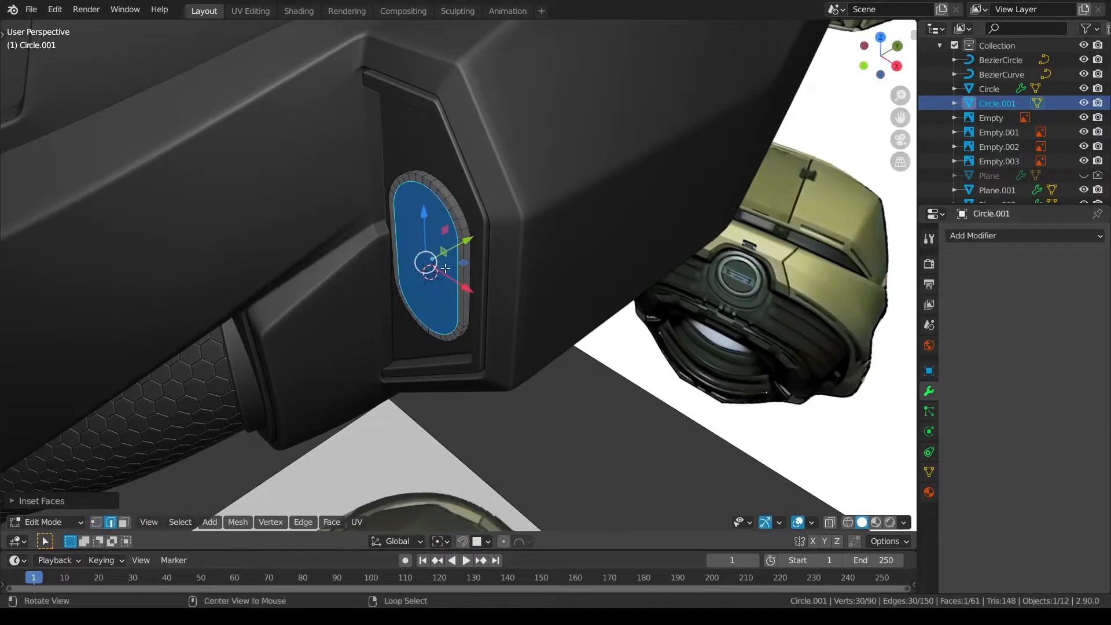
# Dissolve the capsule's outer front edge loop so its sides slope directly into the inset face.
pyautogui.keyDown('alt'); pyautogui.rightClick(465, 268); pyautogui.keyUp('alt')
pyautogui.hotkey('ctrl', 'x')
pyautogui.press('a')
pyautogui.press('a')
pyautogui.moveTo(548, 283); pyautogui.dragTo(654, 232, button='middle')
pyautogui.press('Tab')
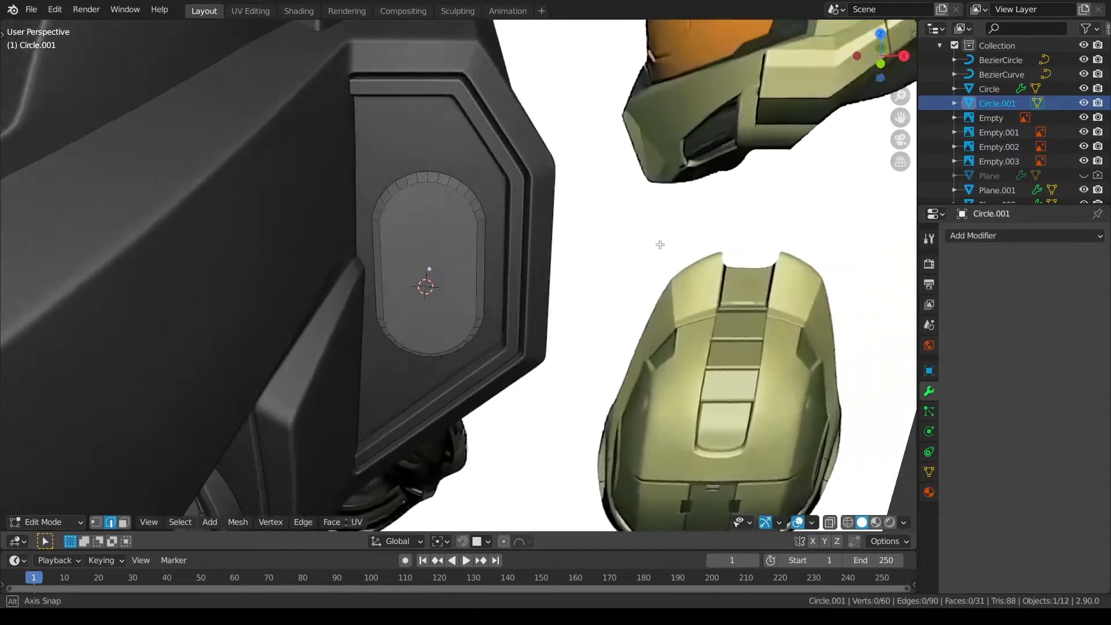
pyautogui.hotkey('alt', 'a')
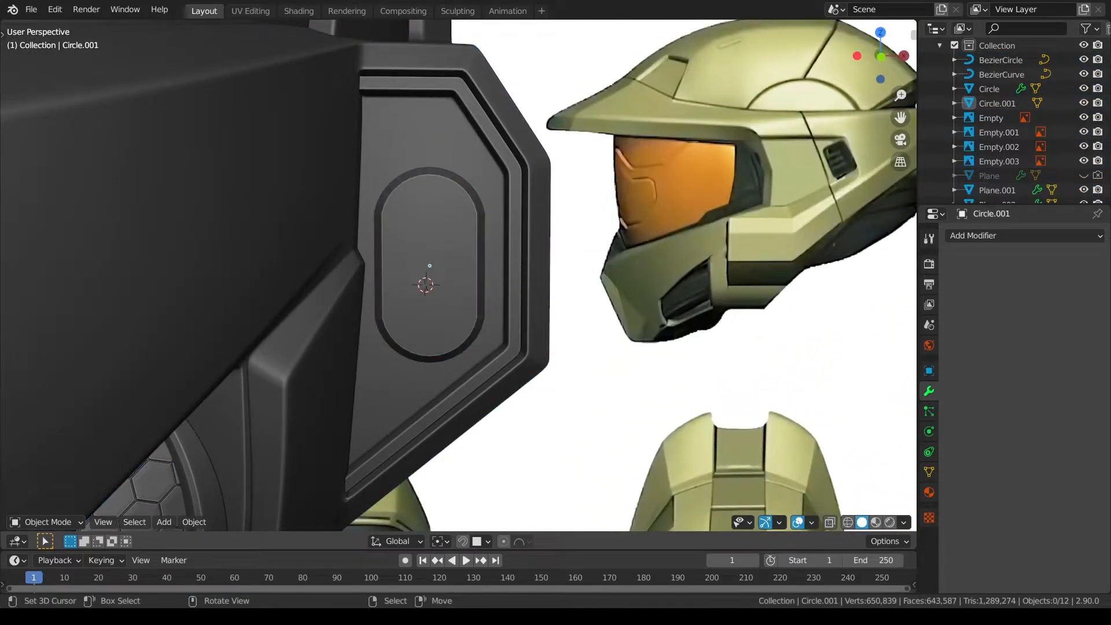
# Scale the capsule up to about 1.05 and raise it slightly along Z within the recessed panel.
pyautogui.click(447, 252)
pyautogui.moveTo(509, 269); pyautogui.dragTo(435, 311, button='middle')
pyautogui.press('s')
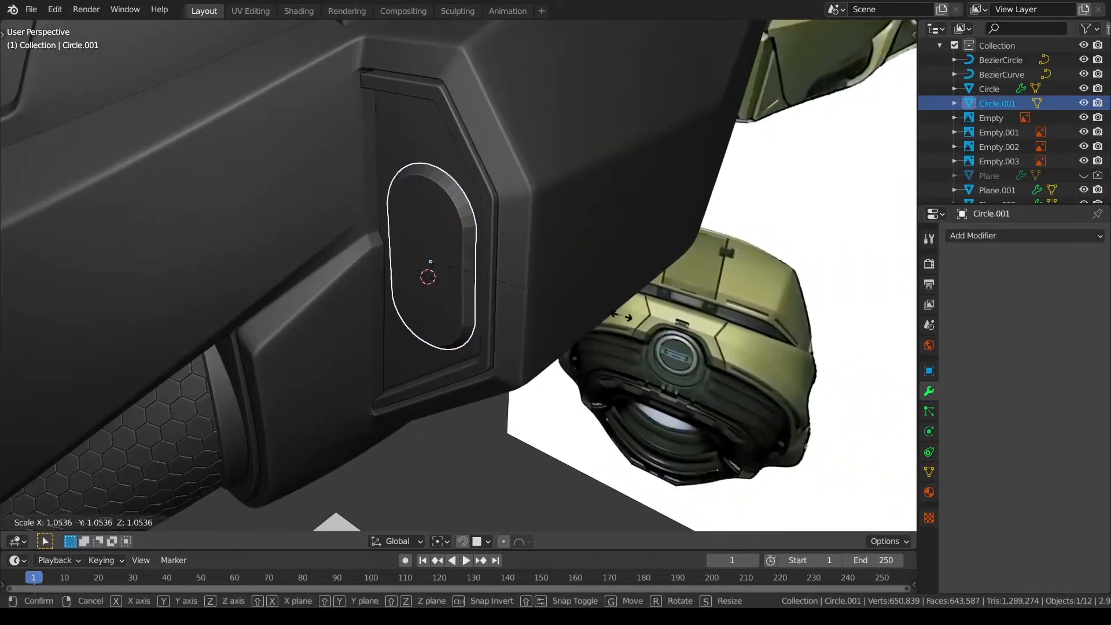
pyautogui.click(629, 316)
pyautogui.moveTo(630, 315); pyautogui.dragTo(704, 277, button='middle')
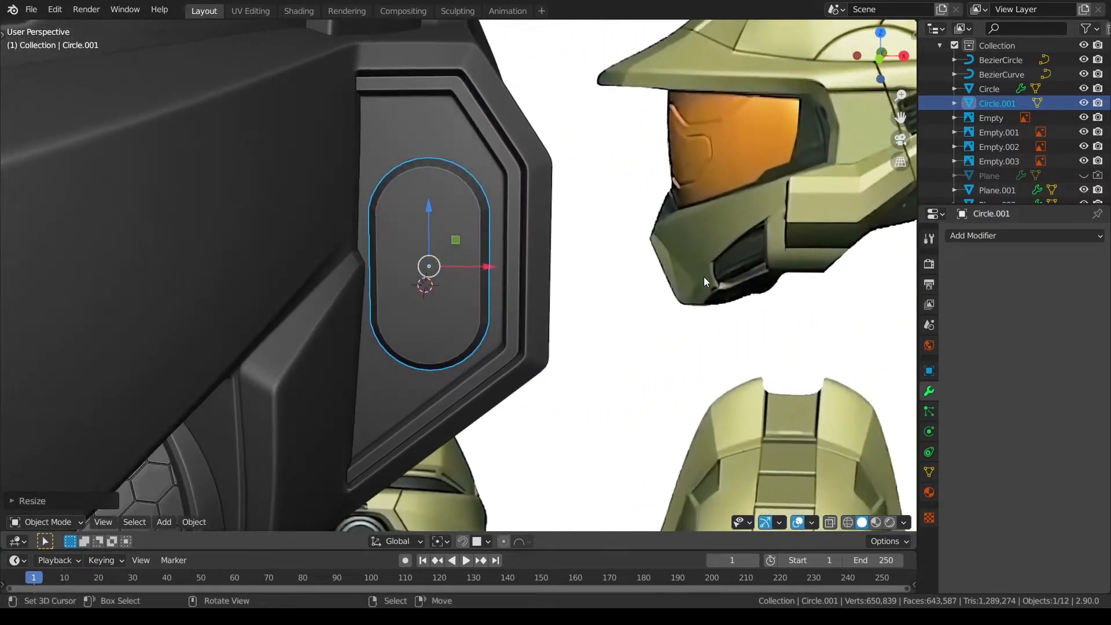
pyautogui.press('KP_1')
pyautogui.hotkey('alt', 'a')
pyautogui.click(443, 293)
pyautogui.moveTo(429, 208); pyautogui.dragTo(428, 202)
pyautogui.hotkey('alt', 'a')
pyautogui.moveTo(517, 235); pyautogui.dragTo(499, 308, button='middle')
pyautogui.rightClick(465, 273)
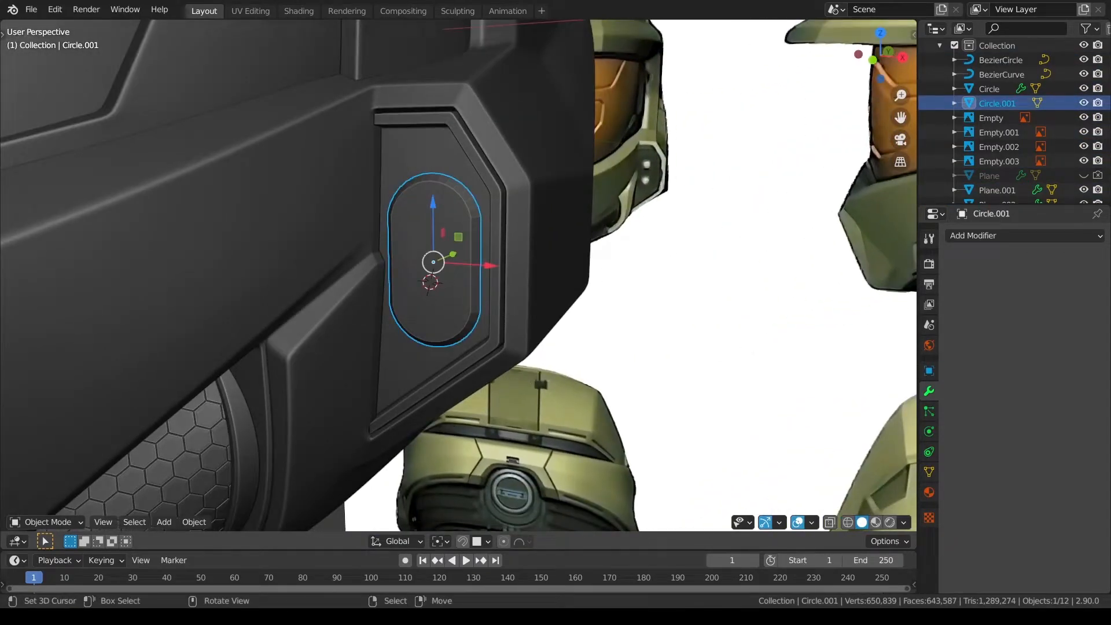
# Snap the 3D cursor to the centre of the capsule's flat front face and clear the selection.
pyautogui.moveTo(458, 280); pyautogui.dragTo(450, 286, button='middle')
pyautogui.press('KP_3')
pyautogui.press('Tab')
pyautogui.press('Tab')
pyautogui.press('KP_1')
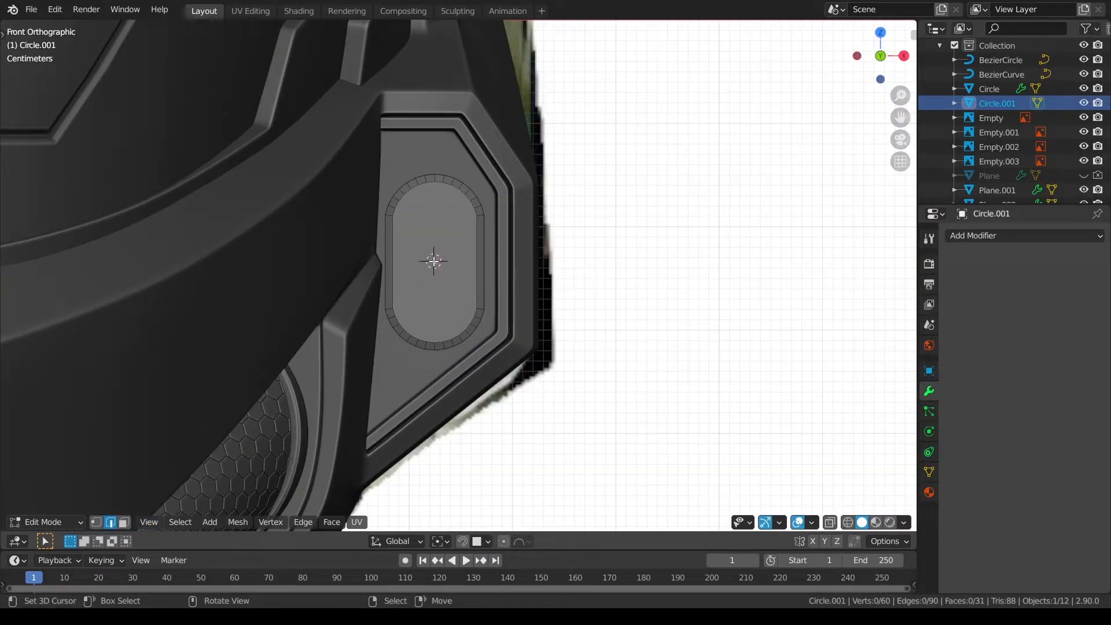
pyautogui.hotkey('shift', 's')
pyautogui.click(415, 296)
pyautogui.press('3')
pyautogui.click(426, 278)
pyautogui.hotkey('shift', 's')
pyautogui.click(427, 359)
pyautogui.press('a')
pyautogui.hotkey('alt', 'a')
pyautogui.press('a')
pyautogui.hotkey('alt', 'a')
# Add a 24-vertex circle at the 3D cursor within the capsule mesh and rotate it 90° about X.
pyautogui.hotkey('shift', 'a')
pyautogui.click(501, 349)
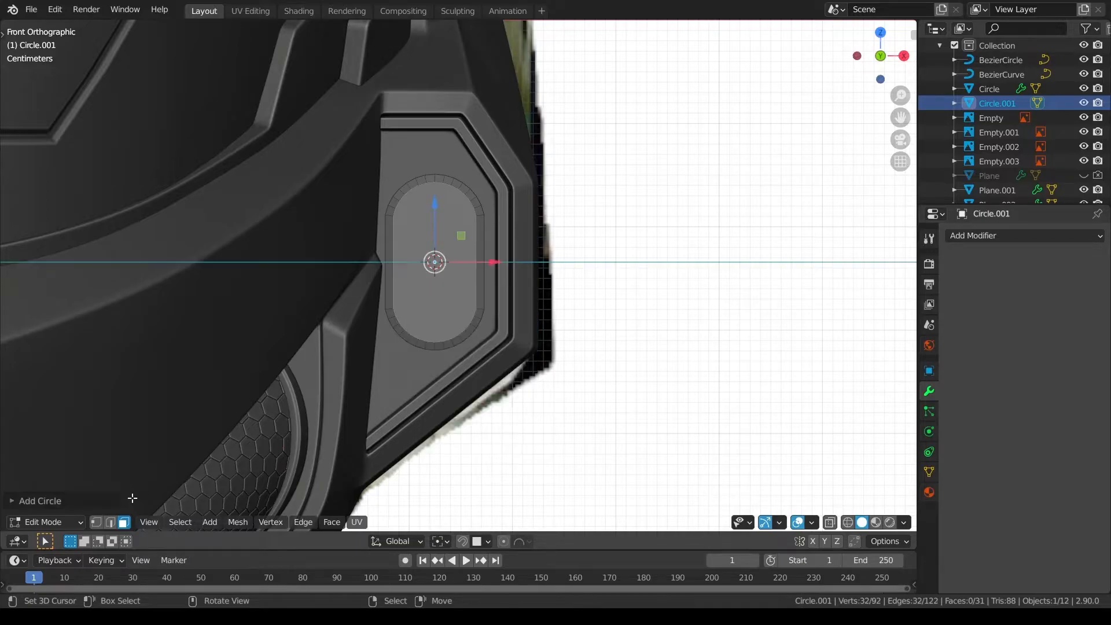
pyautogui.click(62, 501)
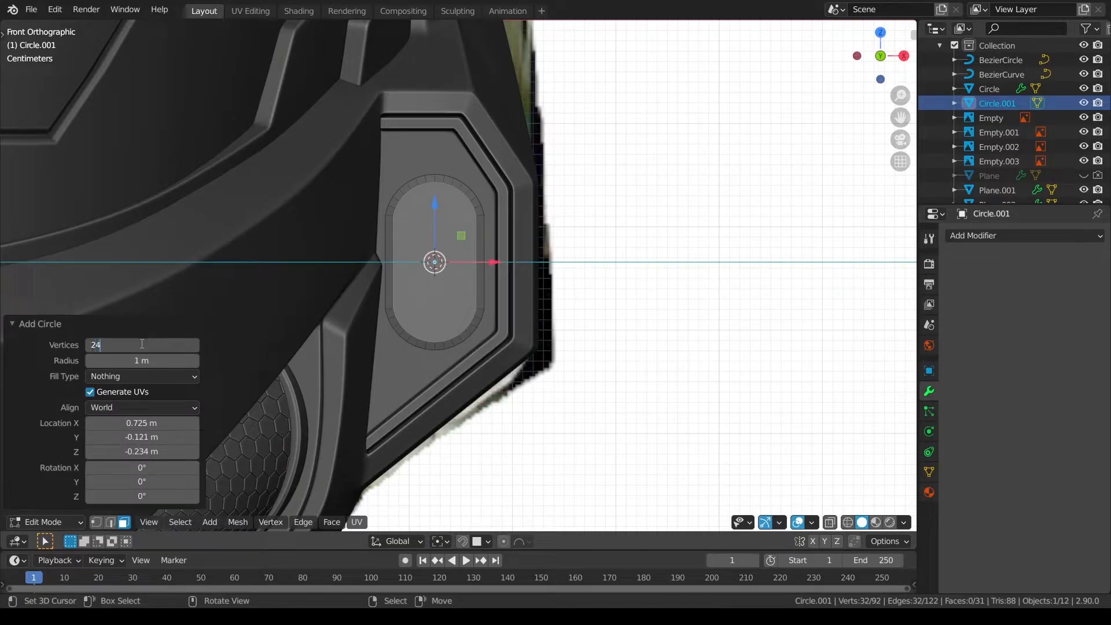
pyautogui.click(31, 324)
pyautogui.write('rx90')
pyautogui.press('Return')
# Scale the circle down in two passes, the second to about 0.28, so it fits inside the capsule's front face.
pyautogui.press('s')
pyautogui.click(444, 290)
pyautogui.press('s')
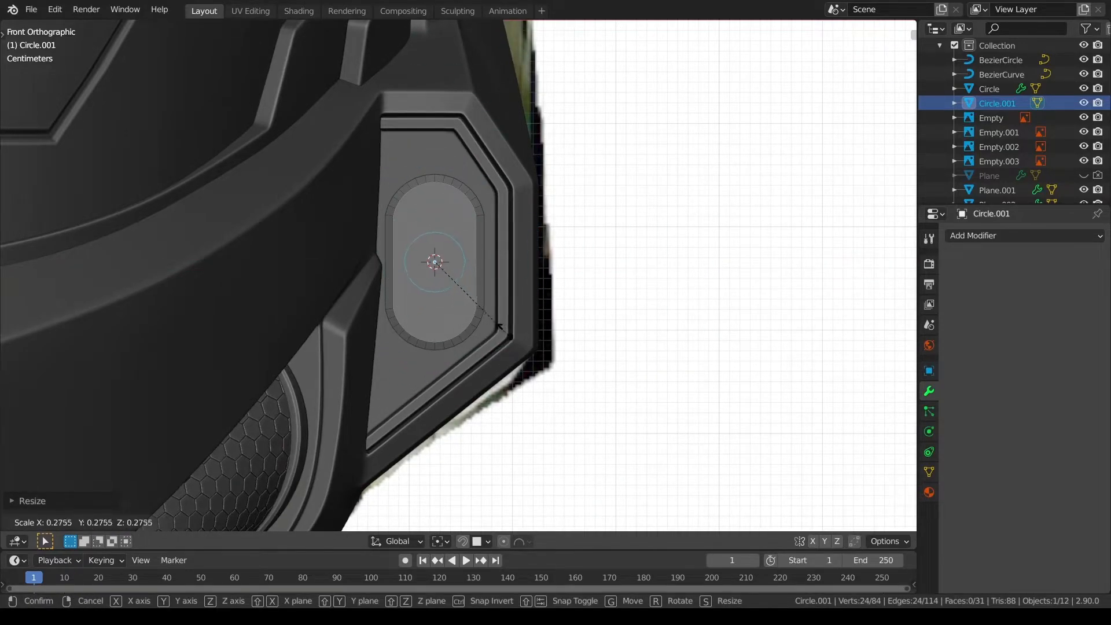
pyautogui.click(498, 327)
pyautogui.scroll(1, 472, 254)
pyautogui.hotkey('ctrl', 'Tab')
pyautogui.click(372, 285)
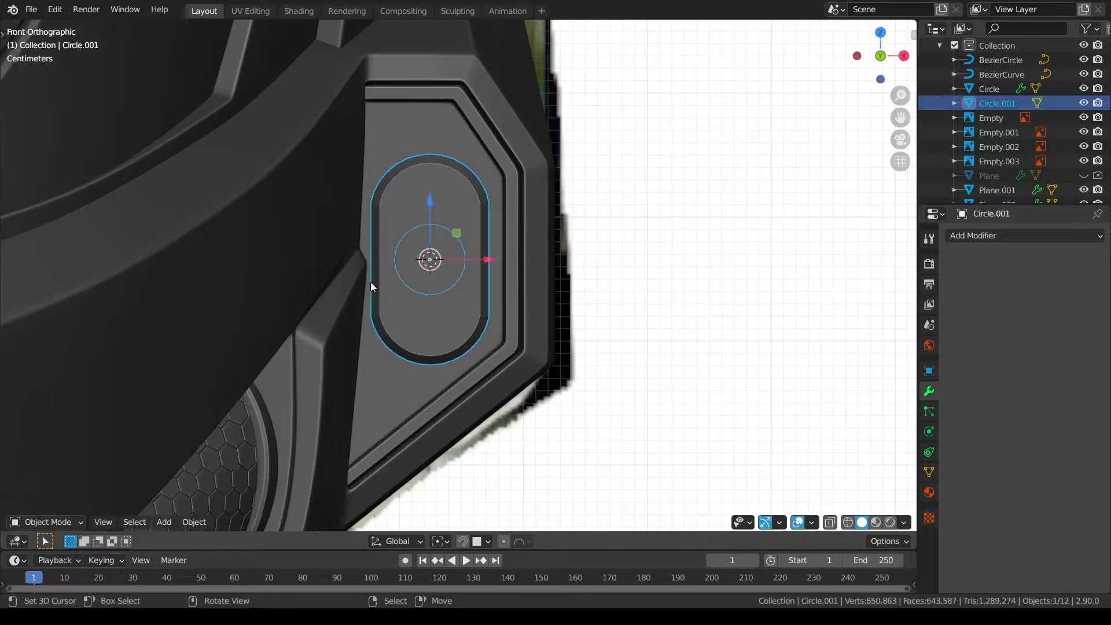
# Separate the circle from the capsule into its own object and select it.
pyautogui.press('Tab')
pyautogui.press('p')
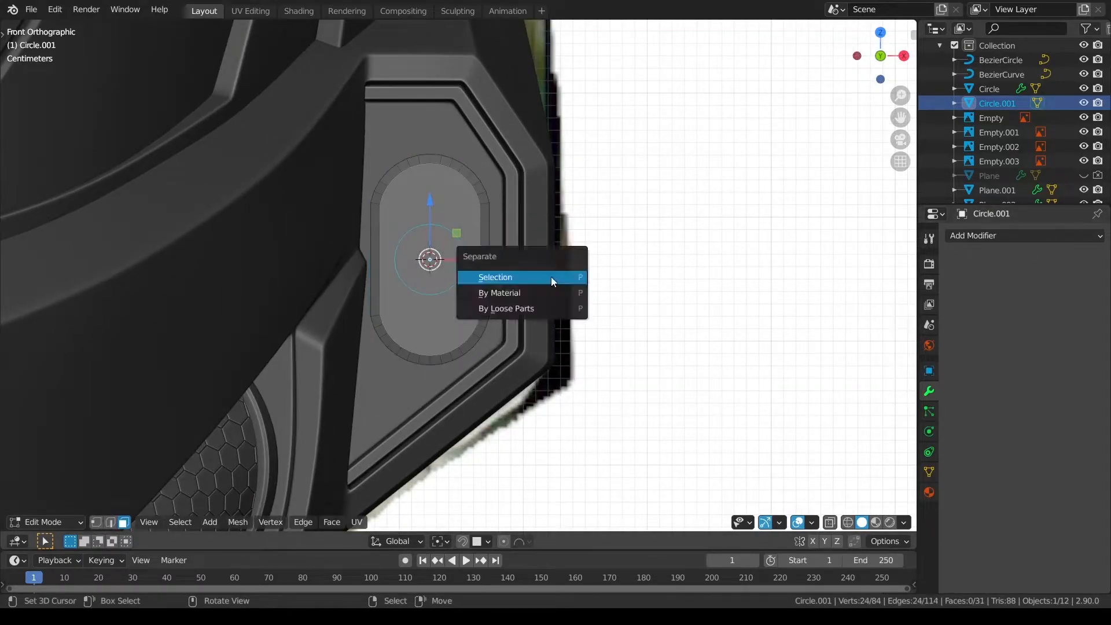
pyautogui.click(554, 277)
pyautogui.press('Tab')
pyautogui.click(464, 272)
# Add a Mirror modifier to the circle object and set its only axis to Z.
pyautogui.click(971, 236)
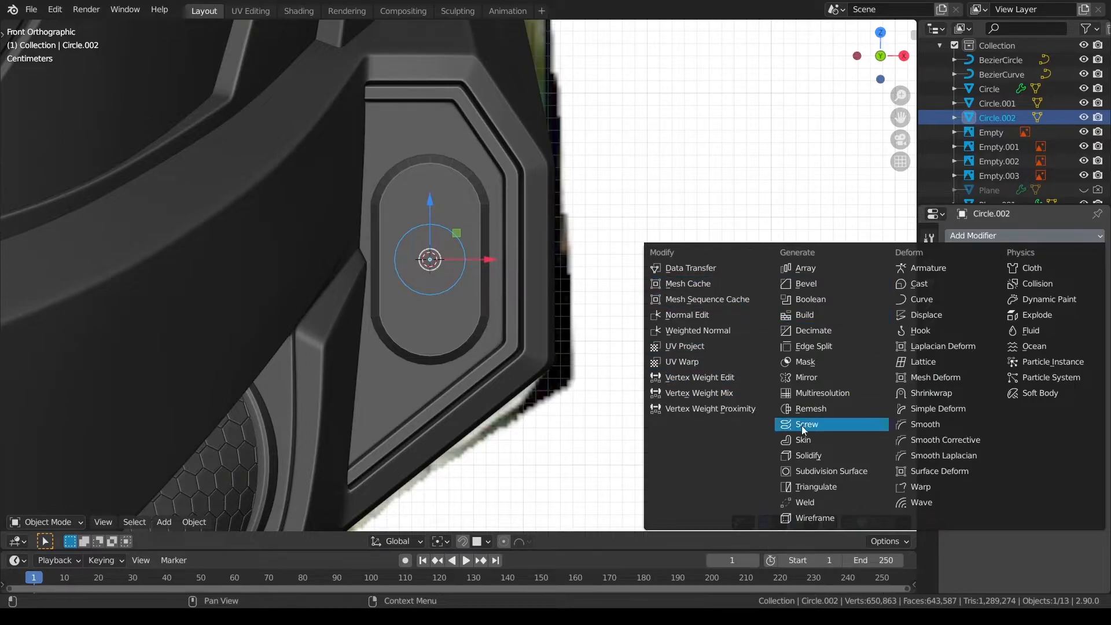
pyautogui.click(806, 378)
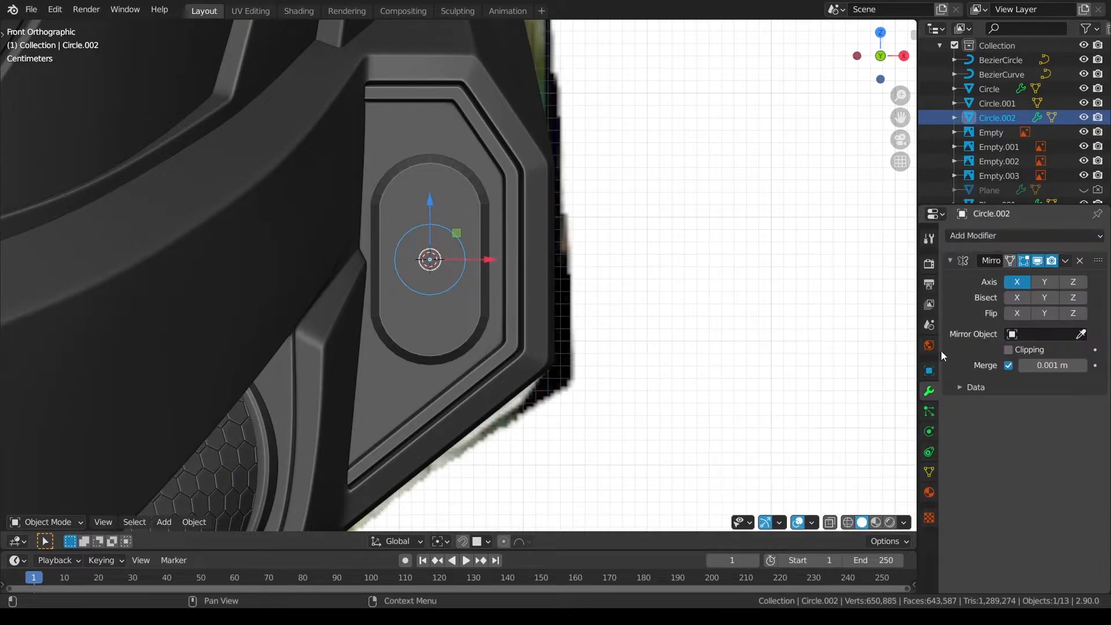
pyautogui.click(1021, 285)
pyautogui.click(1081, 334)
pyautogui.press('Escape')
# Move the circle up along Z until it surrounds the upper light in the reference image.
pyautogui.press('Tab')
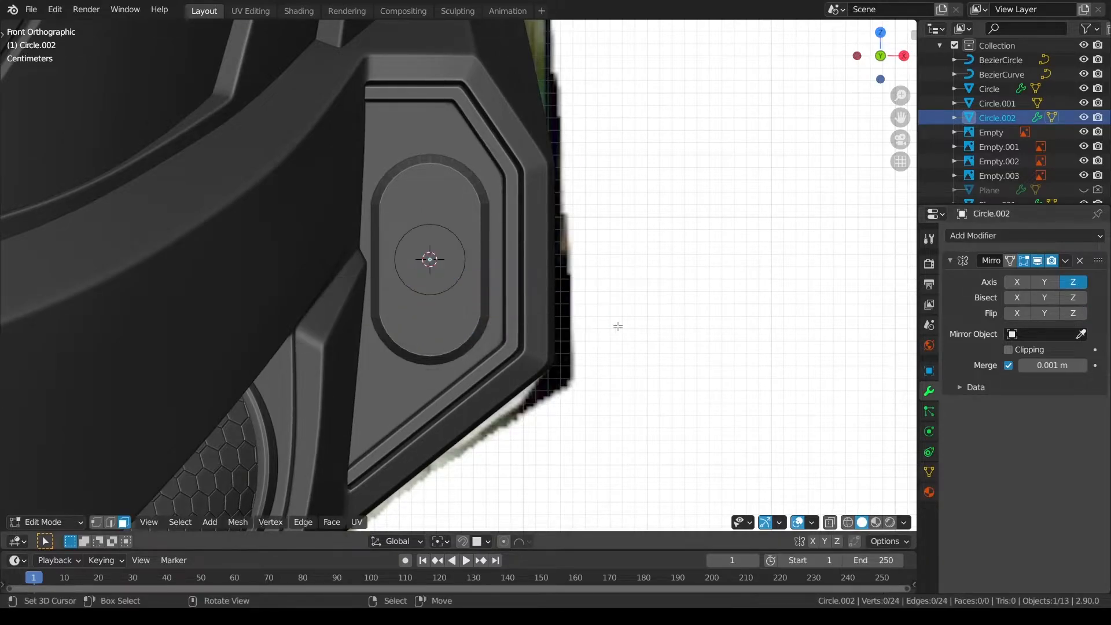
pyautogui.moveTo(435, 198); pyautogui.dragTo(435, 172)
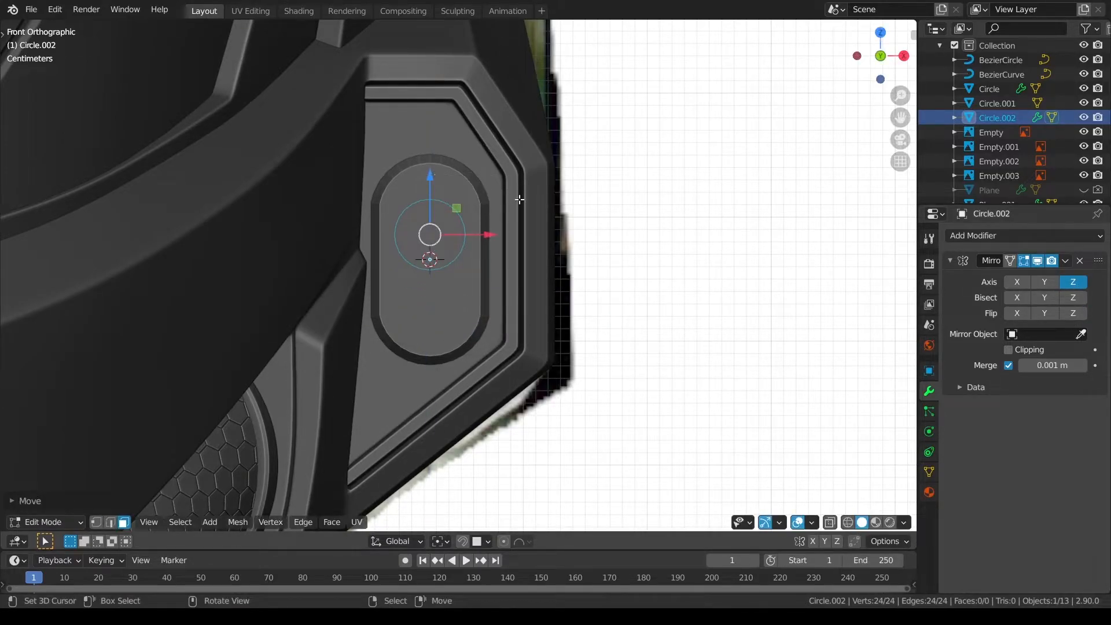
pyautogui.hotkey('shift', 'z')
pyautogui.press('g')
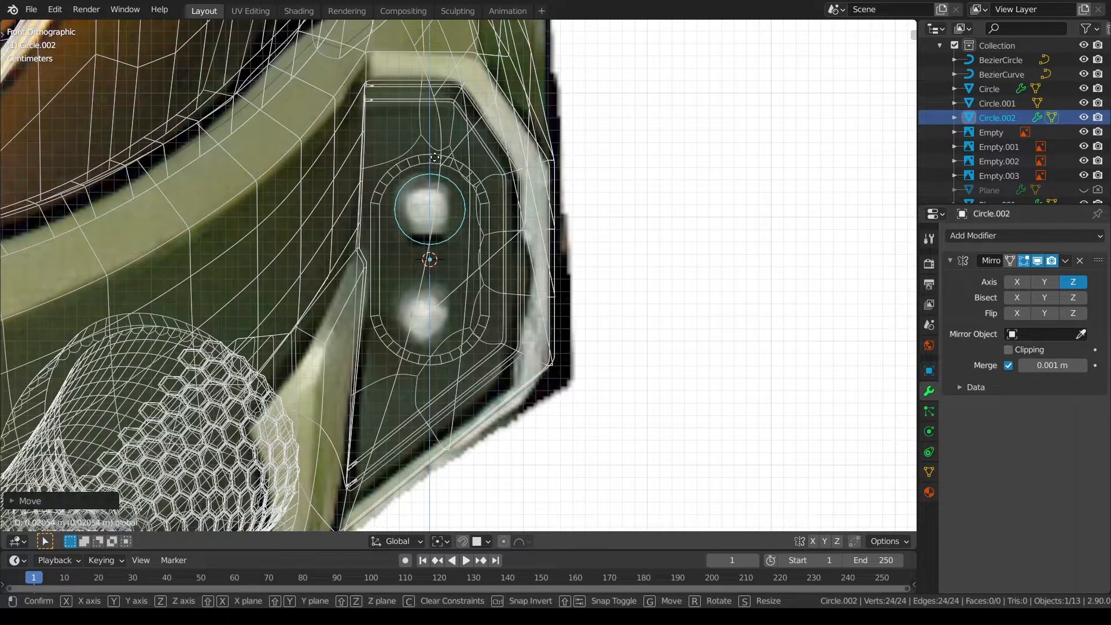
pyautogui.click(436, 162)
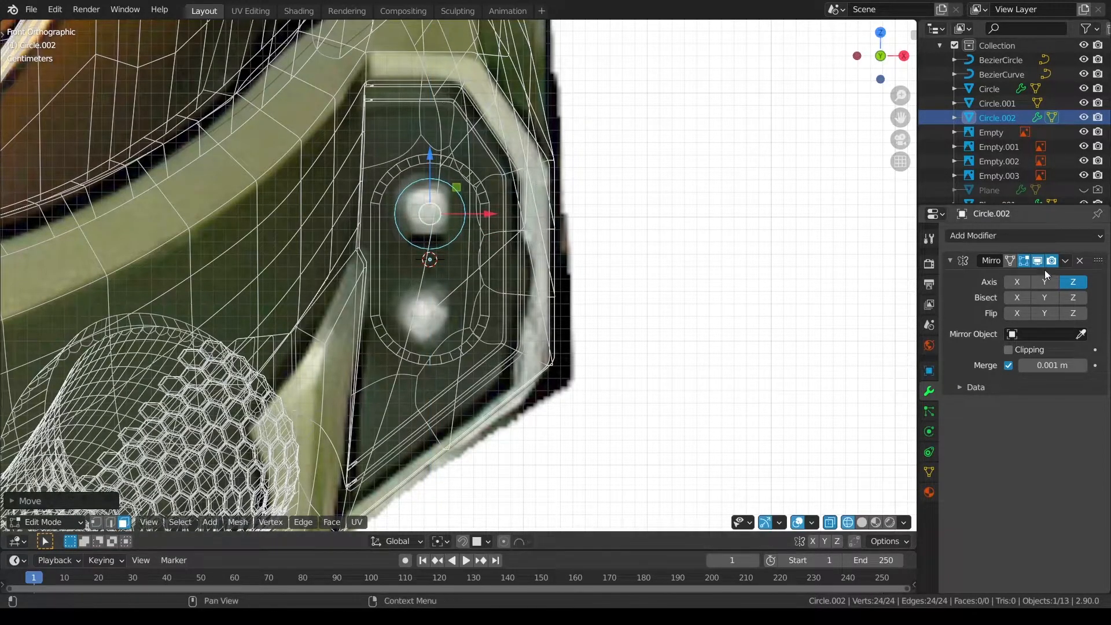
# Switch the circle's mirror axis to Y, scale the circle up to about 1.01 and adjust its height slightly.
pyautogui.press('z')
pyautogui.click(724, 293)
pyautogui.press('s')
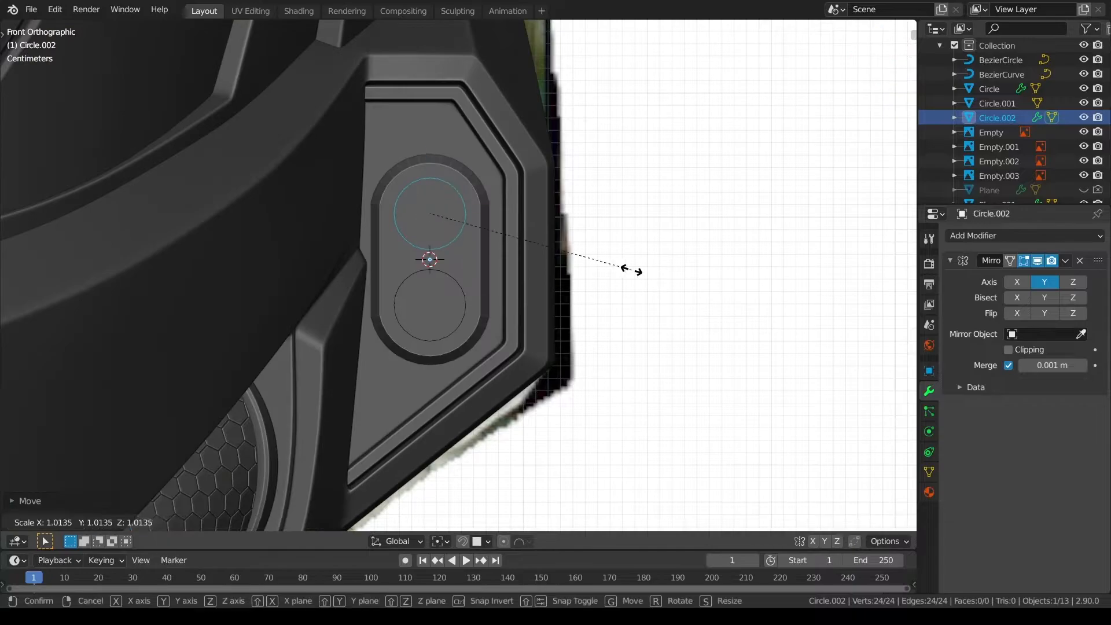
pyautogui.click(641, 271)
pyautogui.moveTo(429, 162); pyautogui.dragTo(430, 164)
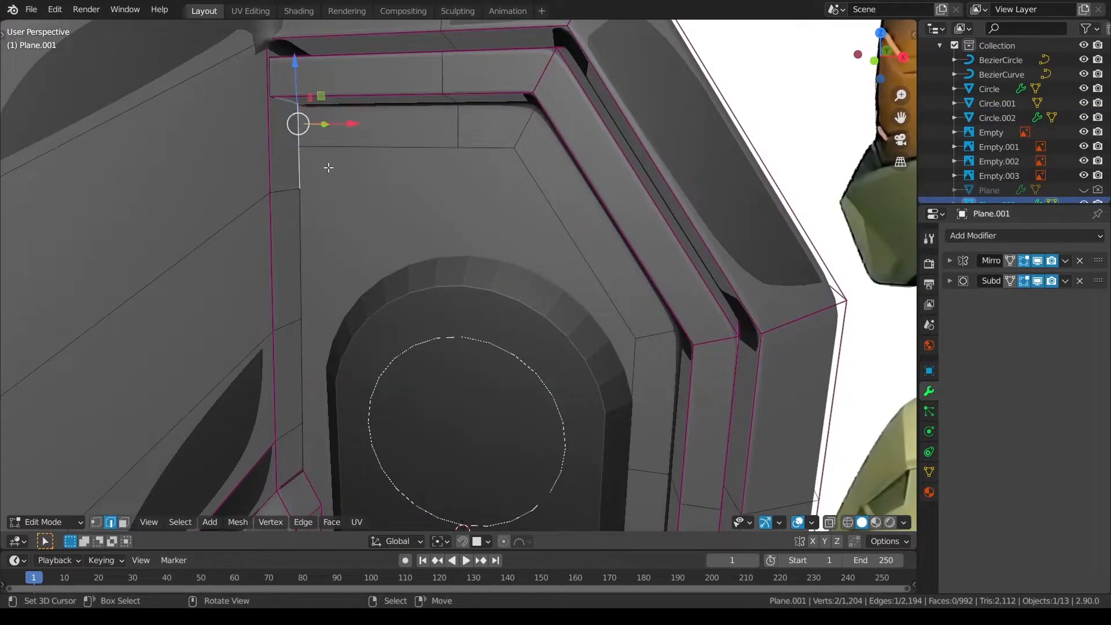
# Examine the recessed panel's mesh edges and shading around the capsule.
pyautogui.scroll(-3, 327, 166)
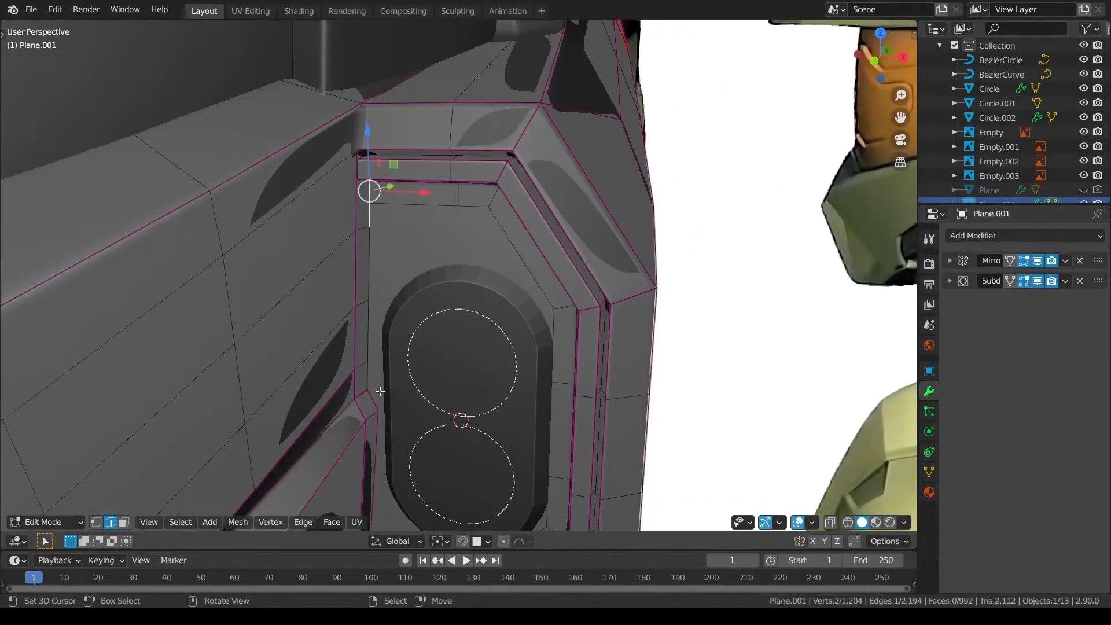
pyautogui.moveTo(376, 392); pyautogui.dragTo(360, 339, button='middle')
pyautogui.hotkey('alt', 'a')
pyautogui.press('z')
pyautogui.click(296, 292)
pyautogui.moveTo(307, 291); pyautogui.dragTo(431, 288, button='middle')
pyautogui.press('z')
pyautogui.click(619, 295)
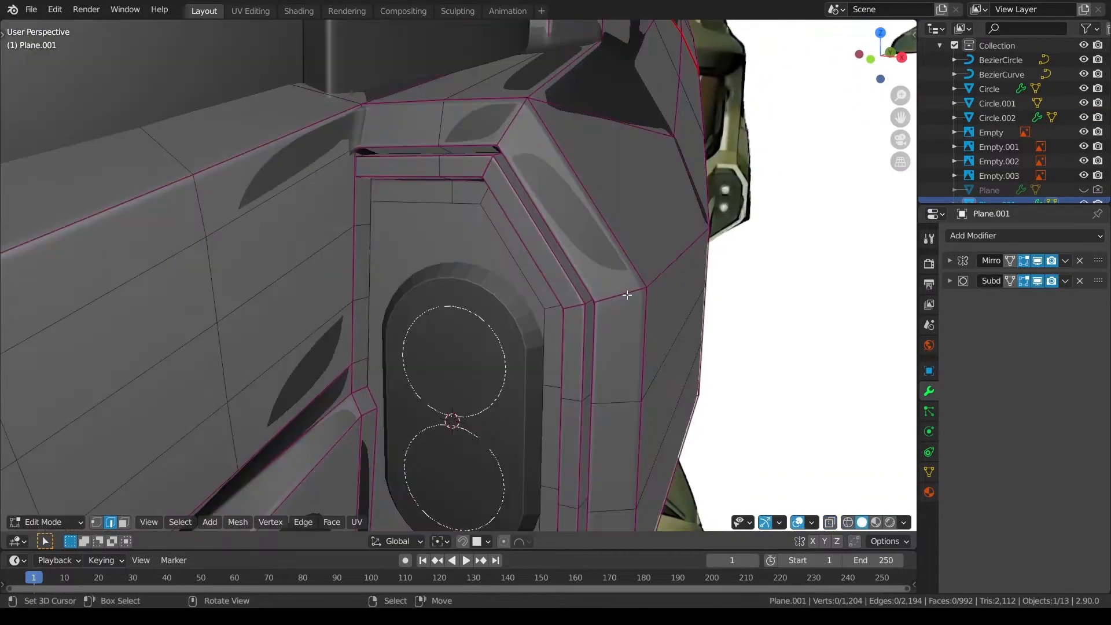
pyautogui.moveTo(628, 295); pyautogui.dragTo(595, 253, button='middle')
pyautogui.scroll(4, 574, 257)
pyautogui.scroll(-3, 572, 259)
pyautogui.moveTo(494, 298); pyautogui.dragTo(498, 354, button='middle')
pyautogui.hotkey('ctrl', 'z')
pyautogui.moveTo(391, 272); pyautogui.dragTo(376, 266)
pyautogui.press('a')
pyautogui.hotkey('ctrl', 'Tab')
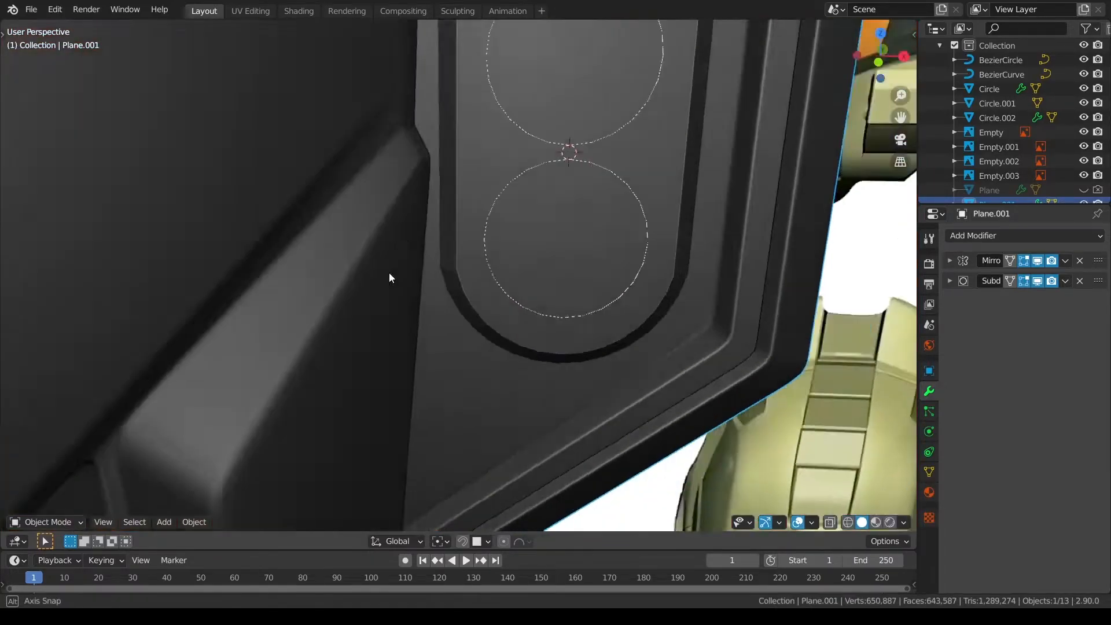
# Extrude the upper circle's outline a short distance along Y to form a shallow ring.
pyautogui.moveTo(389, 273); pyautogui.dragTo(469, 347, button='middle')
pyautogui.scroll(-2, 473, 301)
pyautogui.press('KP_1')
pyautogui.click(466, 296)
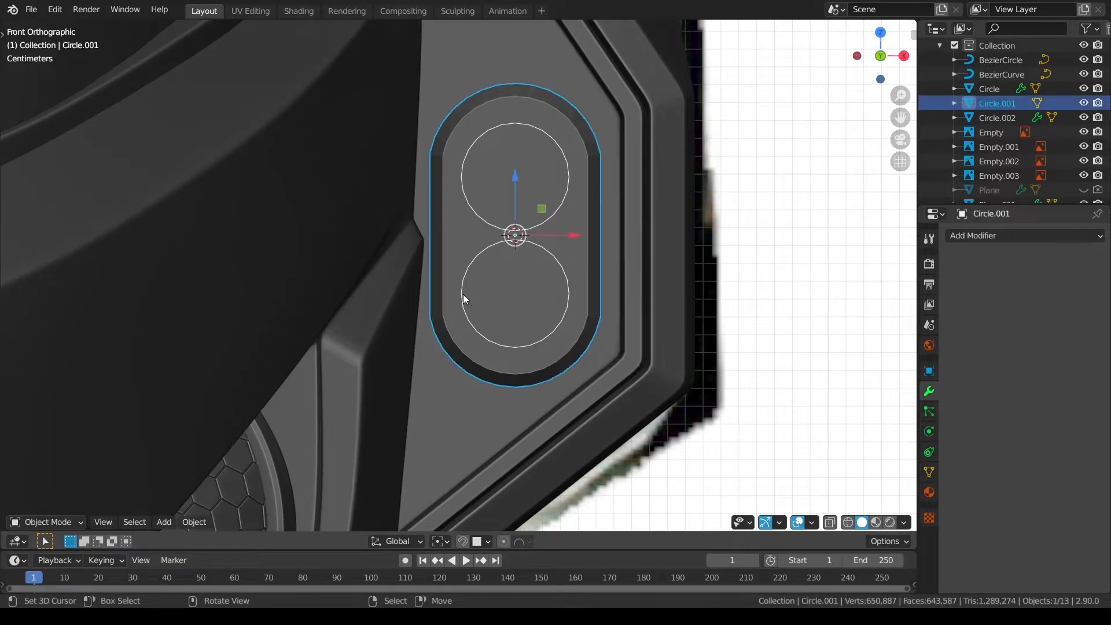
pyautogui.press('Tab')
pyautogui.moveTo(587, 339); pyautogui.dragTo(472, 387, button='middle')
pyautogui.press('e')
pyautogui.rightClick(528, 354)
pyautogui.press('g')
pyautogui.press('y')
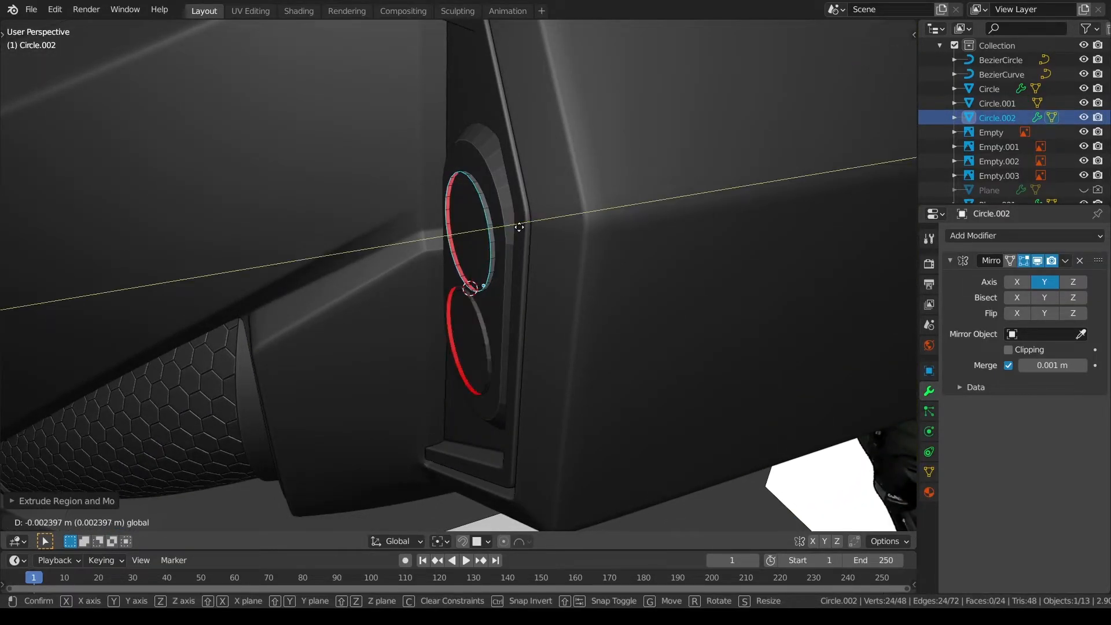
pyautogui.click(517, 228)
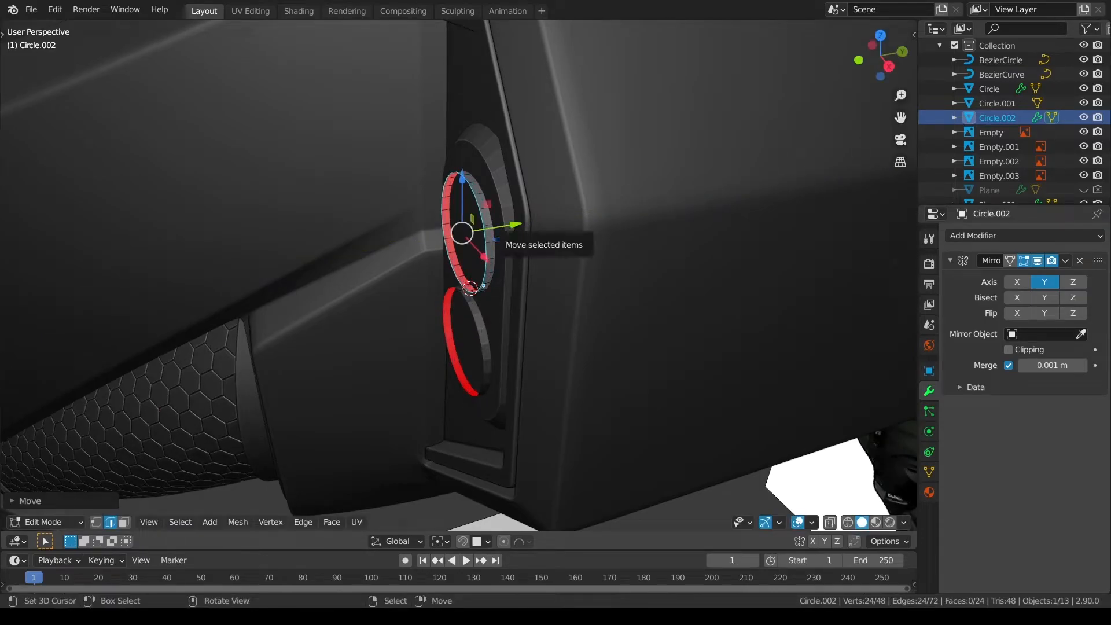
# Extrude the ring's front edge further along Y and scale the new loop to about 0.69 for a tapered wall.
pyautogui.press('KP_1')
pyautogui.press('e')
pyautogui.rightClick(595, 257)
pyautogui.moveTo(595, 257); pyautogui.dragTo(497, 293, button='middle')
pyautogui.press('KP_3')
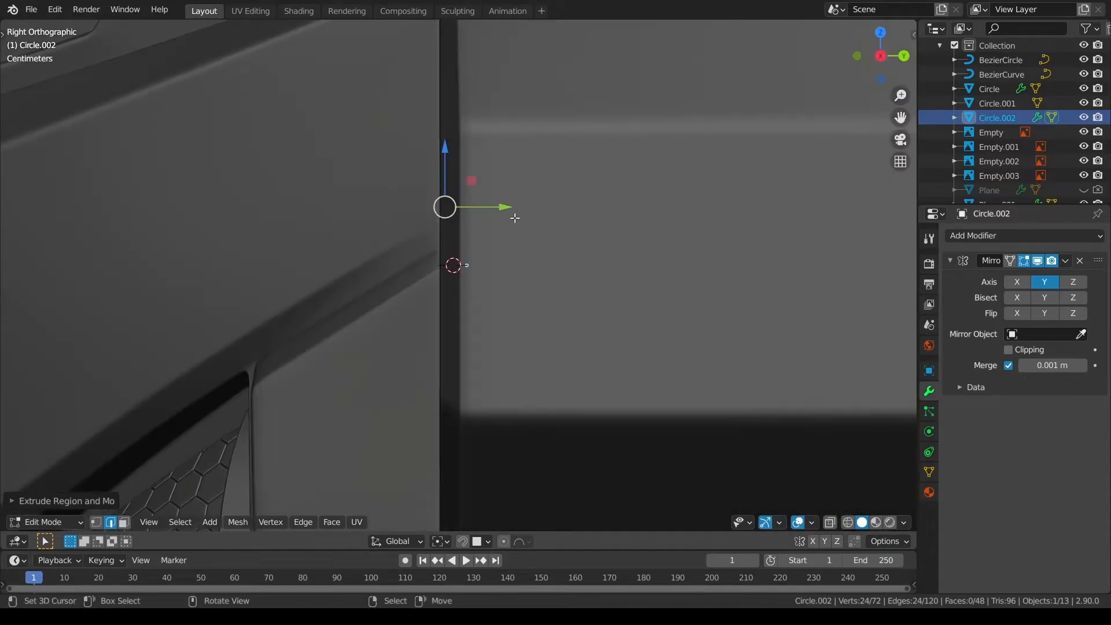
pyautogui.press('g')
pyautogui.press('y')
pyautogui.click(495, 210)
pyautogui.moveTo(516, 218); pyautogui.dragTo(666, 298, button='middle')
pyautogui.press('s')
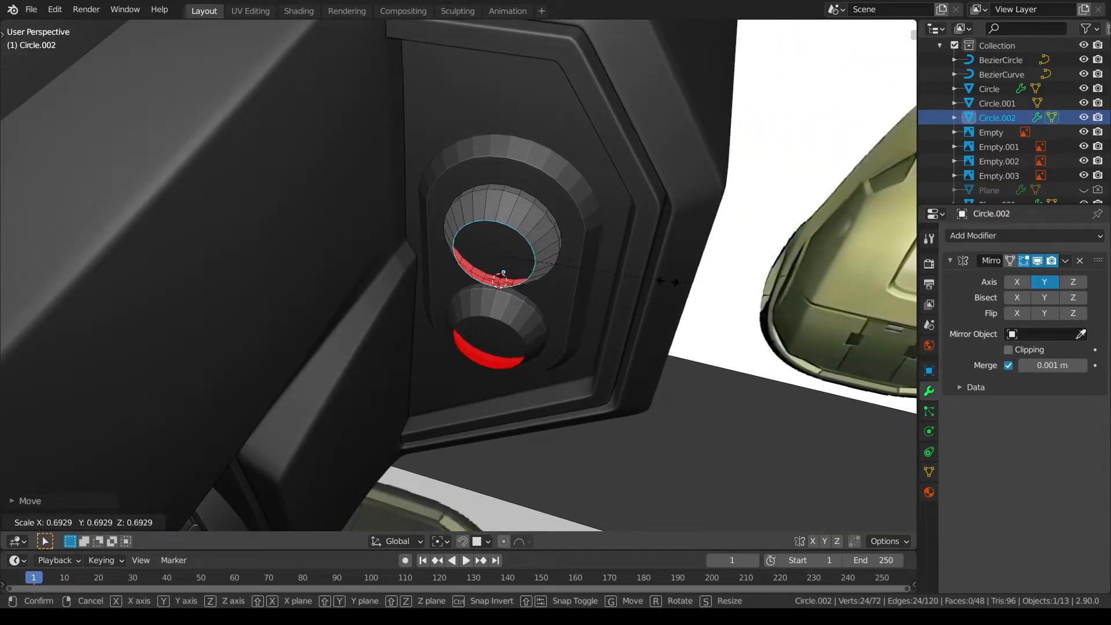
pyautogui.click(668, 283)
# Add a centred edge loop around the tapered wall and bulge it outward by about 0.023 with Shrink/Fatten.
pyautogui.moveTo(667, 283); pyautogui.dragTo(475, 285, button='middle')
pyautogui.hotkey('alt', 'a')
pyautogui.hotkey('ctrl', 'r')
pyautogui.click(489, 280)
pyautogui.click(489, 280)
pyautogui.scroll(2, 488, 280)
pyautogui.moveTo(570, 269)
pyautogui.mouseDown(button='middle')
pyautogui.moveTo(508, 255)
pyautogui.moveTo(569, 272)
pyautogui.mouseUp(button='middle')
pyautogui.hotkey('alt', 's')
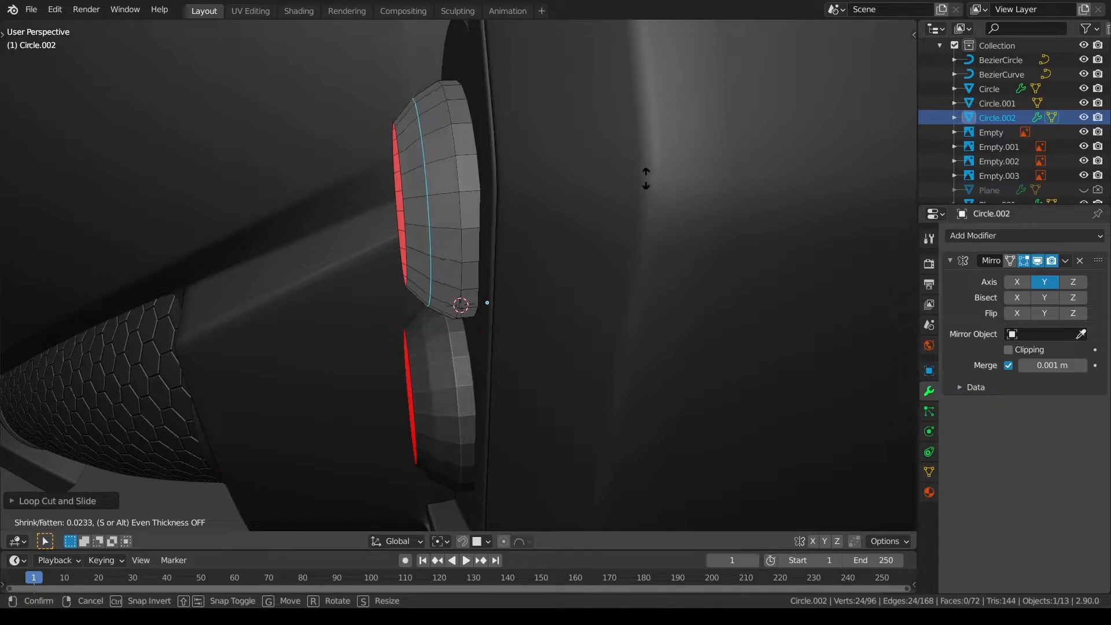
pyautogui.click(646, 178)
# Bevel the bulged edge loop with one segment and a width of about 0.063 m.
pyautogui.hotkey('ctrl', 'b')
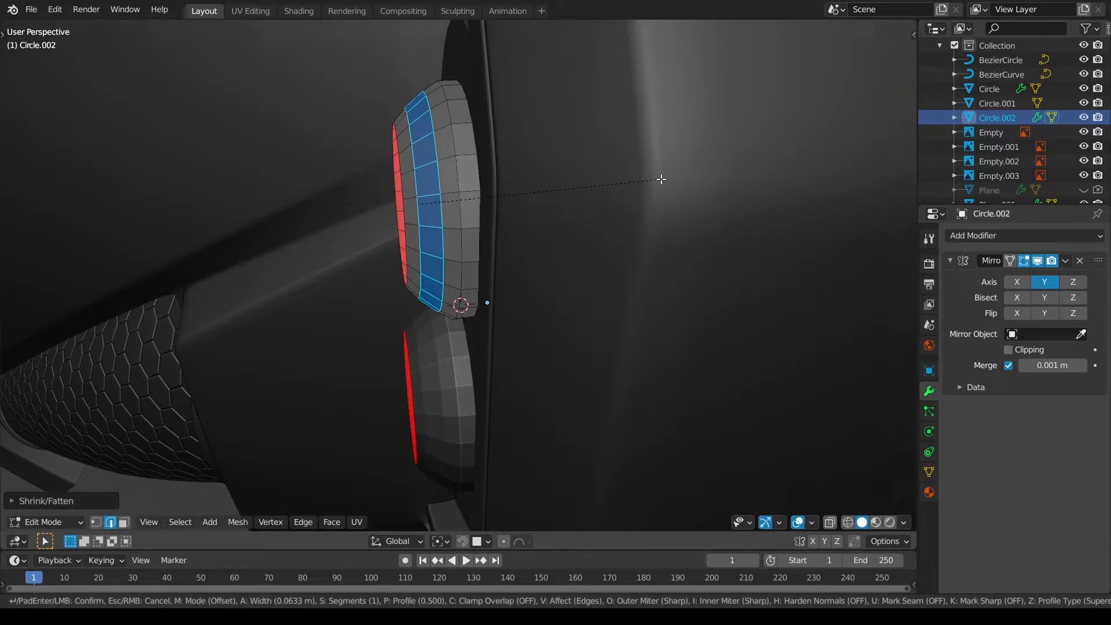
pyautogui.click(660, 179)
pyautogui.click(305, 446)
pyautogui.moveTo(408, 322); pyautogui.dragTo(444, 319, button='middle')
pyautogui.hotkey('ctrl', 'Tab')
pyautogui.click(357, 255)
# Try to scale the front opening loop of the upper round light to about 0.97.
pyautogui.press('Tab')
pyautogui.keyDown('alt'); pyautogui.click(458, 172); pyautogui.keyUp('alt')
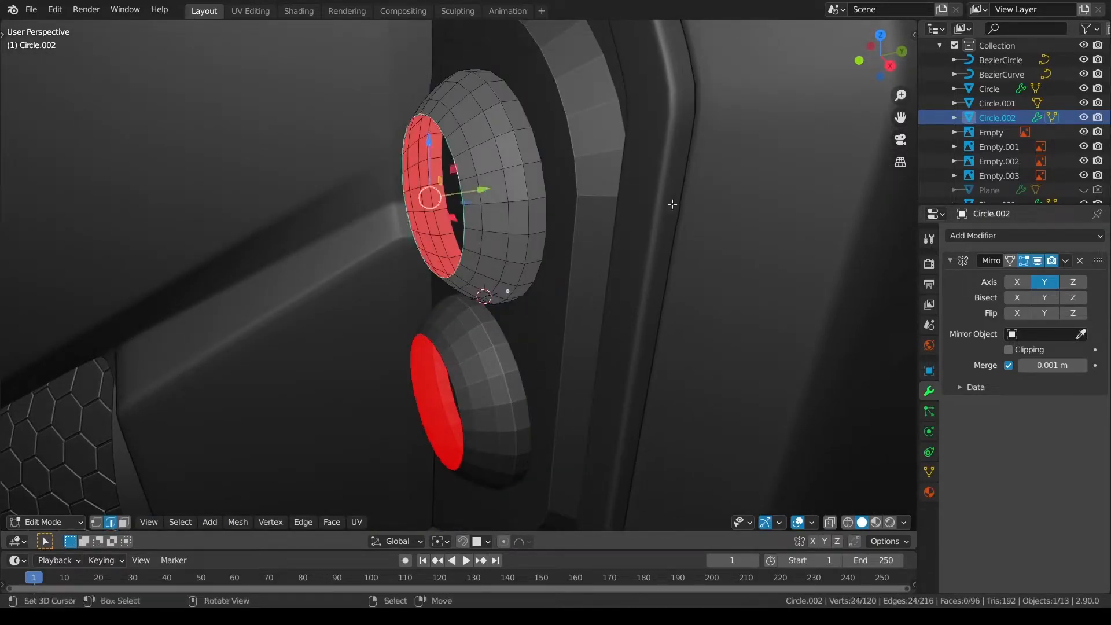
pyautogui.press('s')
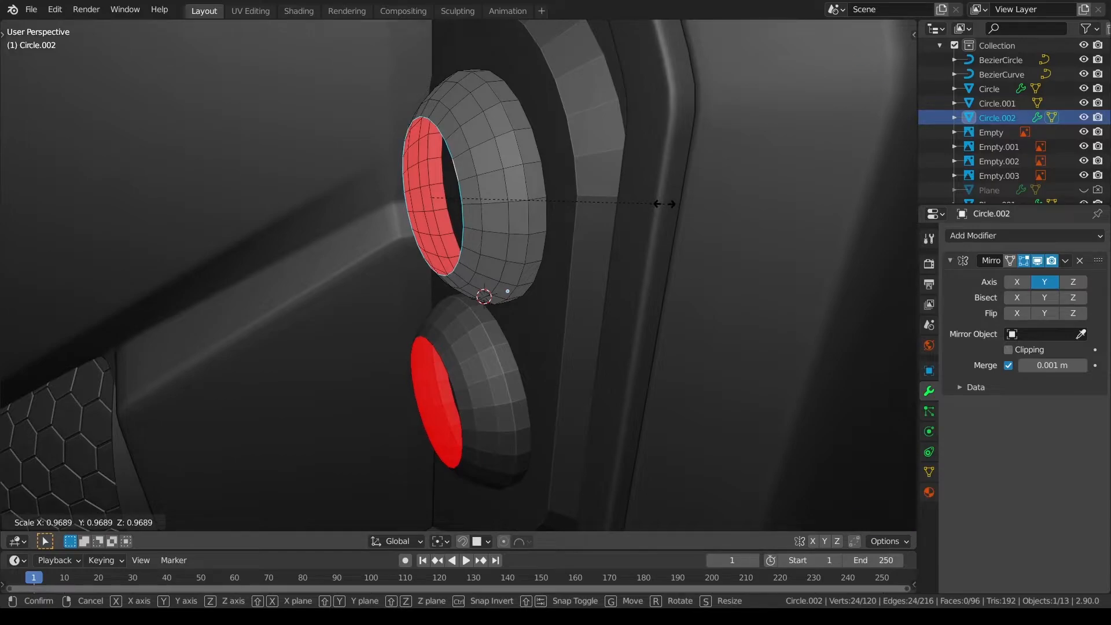
pyautogui.click(664, 204)
pyautogui.press('a')
pyautogui.hotkey('alt', 'a')
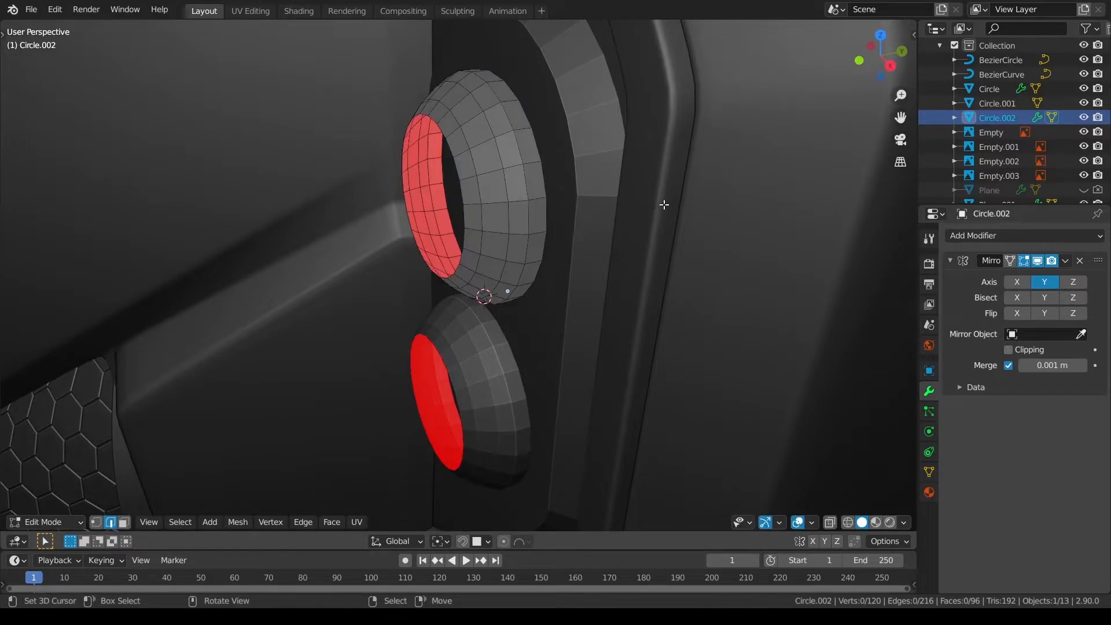
# Isolate the round light in local view and hide the face band of its rear ring.
pyautogui.press('KP_Divide')
pyautogui.press('a')
pyautogui.press('KP_Decimal')
pyautogui.hotkey('alt', 'a')
pyautogui.moveTo(647, 208); pyautogui.dragTo(618, 371, button='middle')
pyautogui.keyDown('alt'); pyautogui.rightClick(532, 202); pyautogui.keyUp('alt')
pyautogui.press('h')
pyautogui.press('a')
pyautogui.hotkey('alt', 'a')
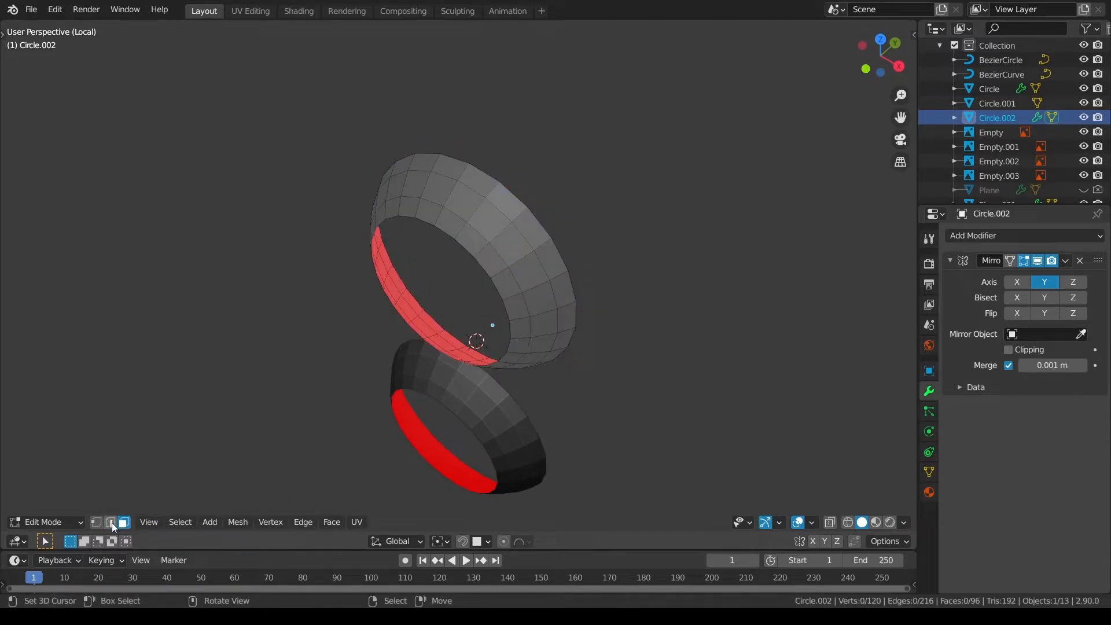
# Select the cross edges of the light's tapered wall by inverting its loop selection and smooth them with LoopTools Relax.
pyautogui.keyDown('alt'); pyautogui.rightClick(489, 203); pyautogui.keyUp('alt')
pyautogui.keyDown('alt'); pyautogui.keyDown('shift'); pyautogui.rightClick(464, 219); pyautogui.keyUp('shift'); pyautogui.keyUp('alt')
pyautogui.keyDown('alt'); pyautogui.keyDown('shift'); pyautogui.rightClick(514, 194); pyautogui.keyUp('shift'); pyautogui.keyUp('alt')
pyautogui.keyDown('alt'); pyautogui.keyDown('shift'); pyautogui.rightClick(469, 245); pyautogui.keyUp('shift'); pyautogui.keyUp('alt')
pyautogui.hotkey('ctrl', 'i')
pyautogui.press('q')
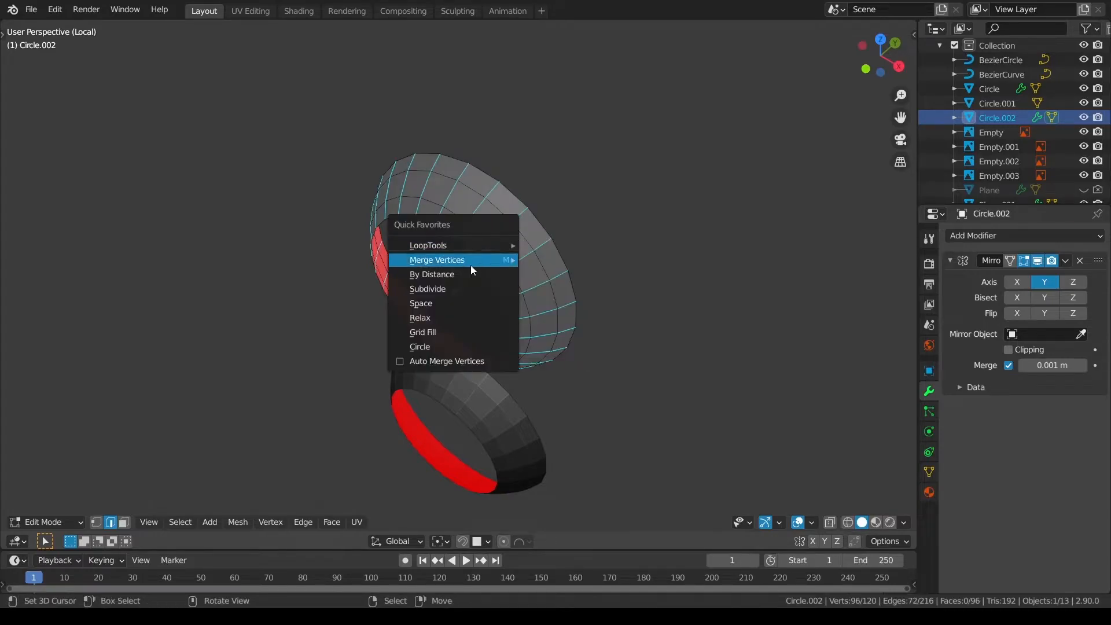
pyautogui.click(457, 330)
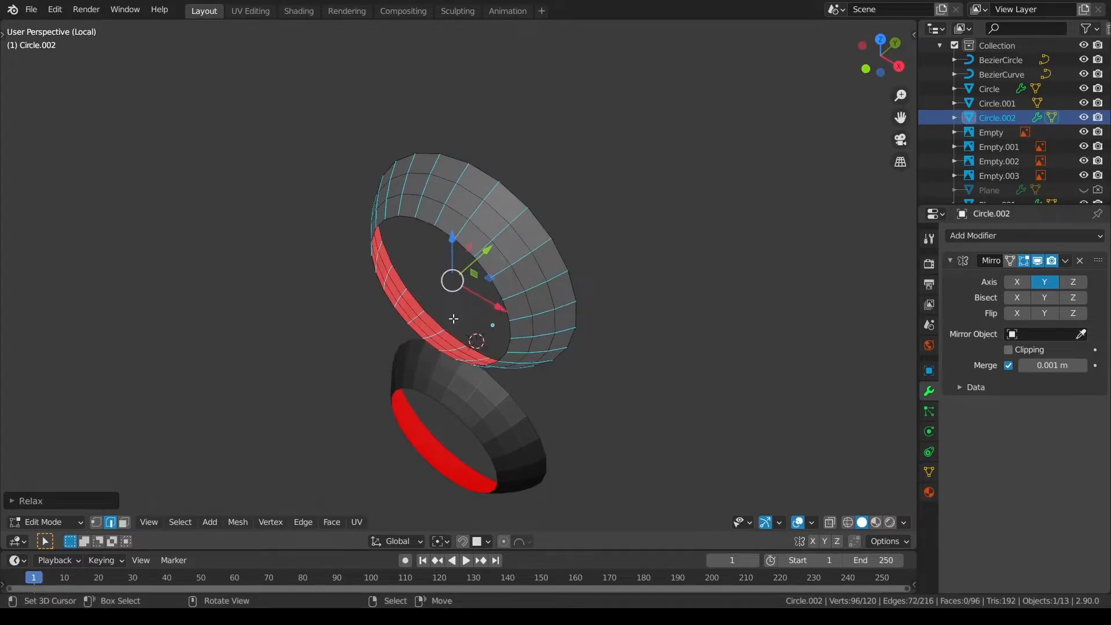
pyautogui.hotkey('alt', 'a')
# Scale the light's front opening loop to about 0.97.
pyautogui.moveTo(516, 316); pyautogui.dragTo(17, 243, button='middle')
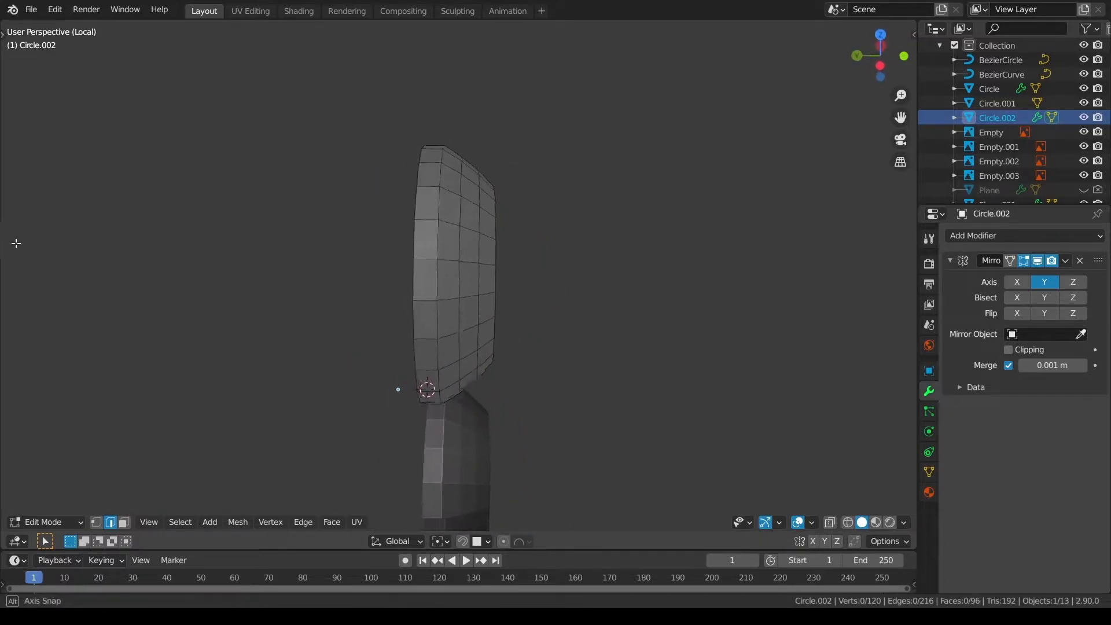
pyautogui.keyDown('alt'); pyautogui.click(501, 261); pyautogui.keyUp('alt')
pyautogui.press('s')
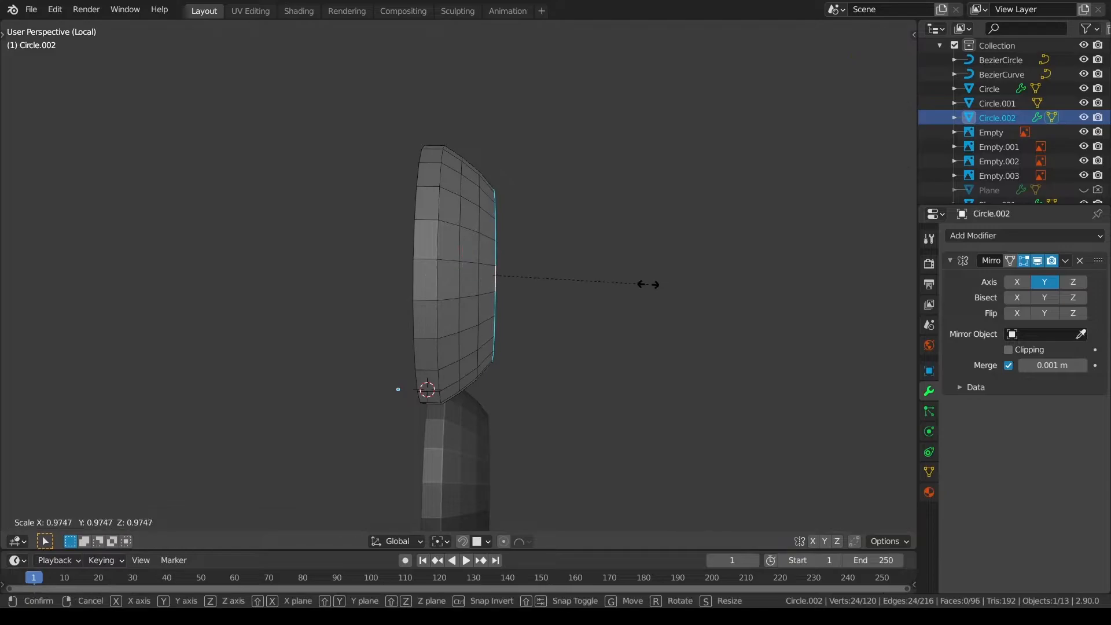
pyautogui.click(646, 285)
pyautogui.hotkey('alt', 'a')
# Select the face band of the light's rear ring and hide it.
pyautogui.keyDown('alt'); pyautogui.click(418, 241); pyautogui.keyUp('alt')
pyautogui.hotkey('alt', 'a')
pyautogui.press('3')
pyautogui.keyDown('alt'); pyautogui.click(427, 264); pyautogui.keyUp('alt')
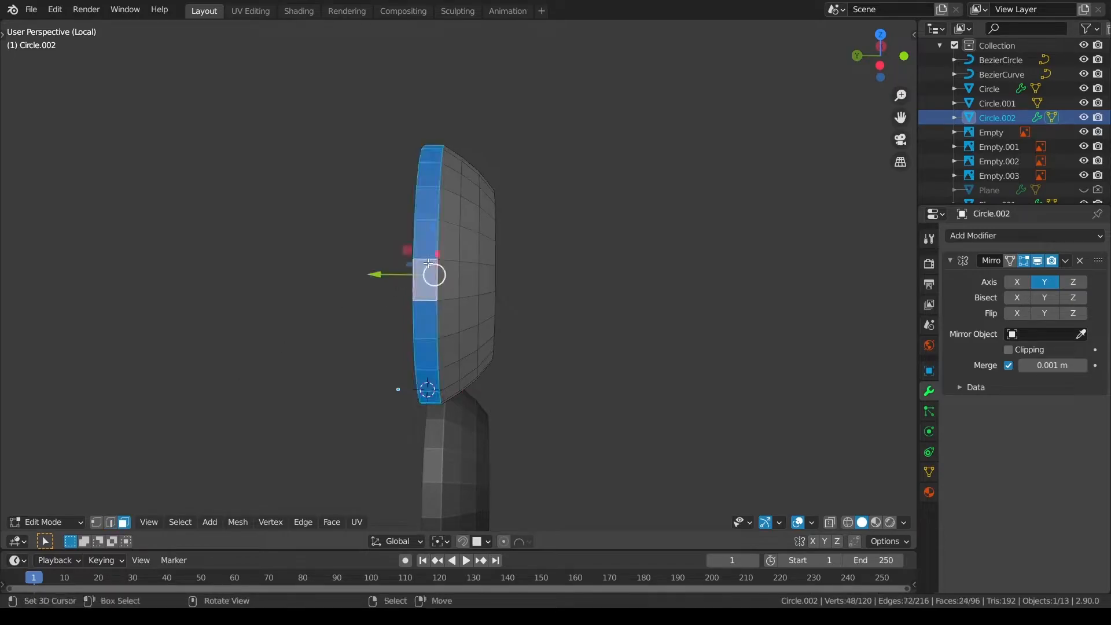
pyautogui.press('h')
# Even out the cross edges of the visible wall bands with LoopTools Space.
pyautogui.press('a')
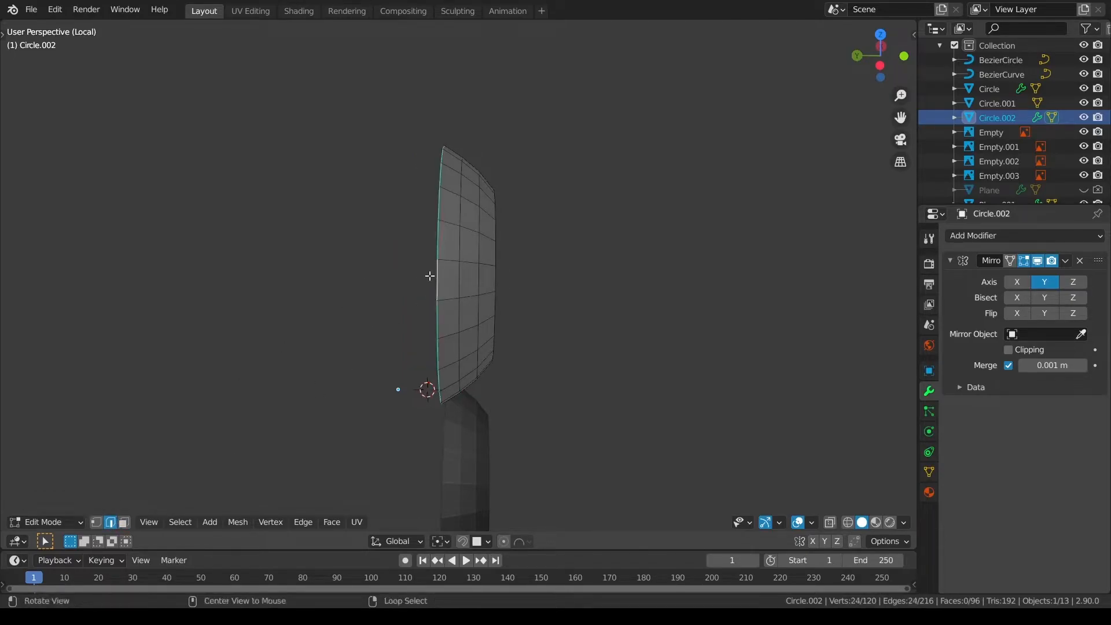
pyautogui.press('q')
pyautogui.click(550, 297)
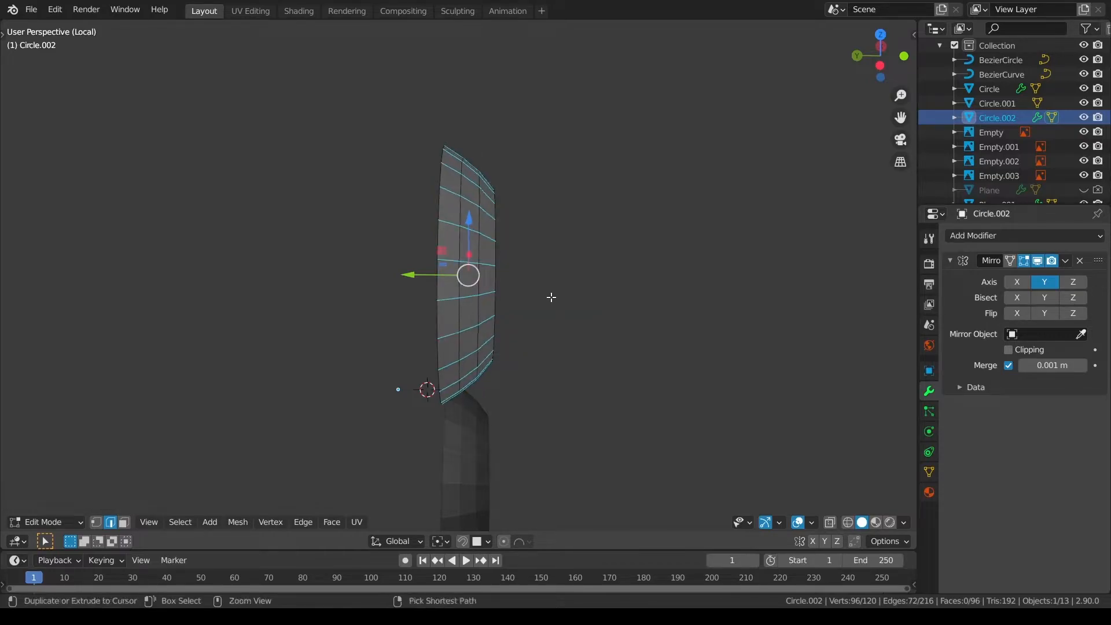
pyautogui.press('q')
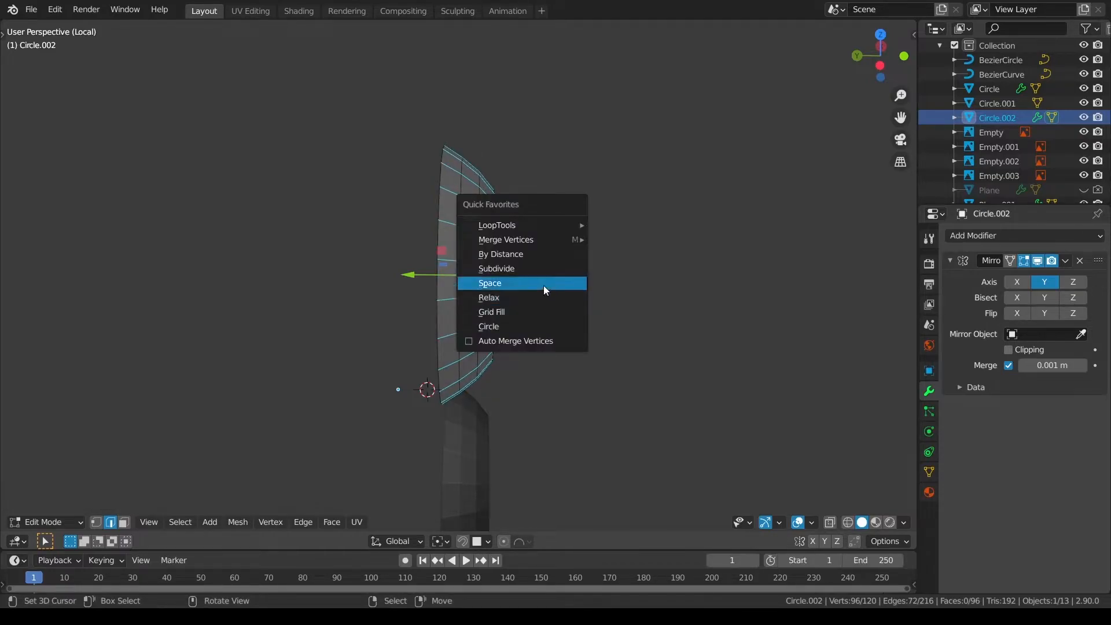
pyautogui.click(544, 285)
pyautogui.hotkey('alt', 'a')
# Close the light's front opening with a Grid Fill on its edge loop.
pyautogui.moveTo(449, 313); pyautogui.dragTo(403, 318, button='middle')
pyautogui.keyDown('alt'); pyautogui.rightClick(405, 322); pyautogui.keyUp('alt')
pyautogui.press('q')
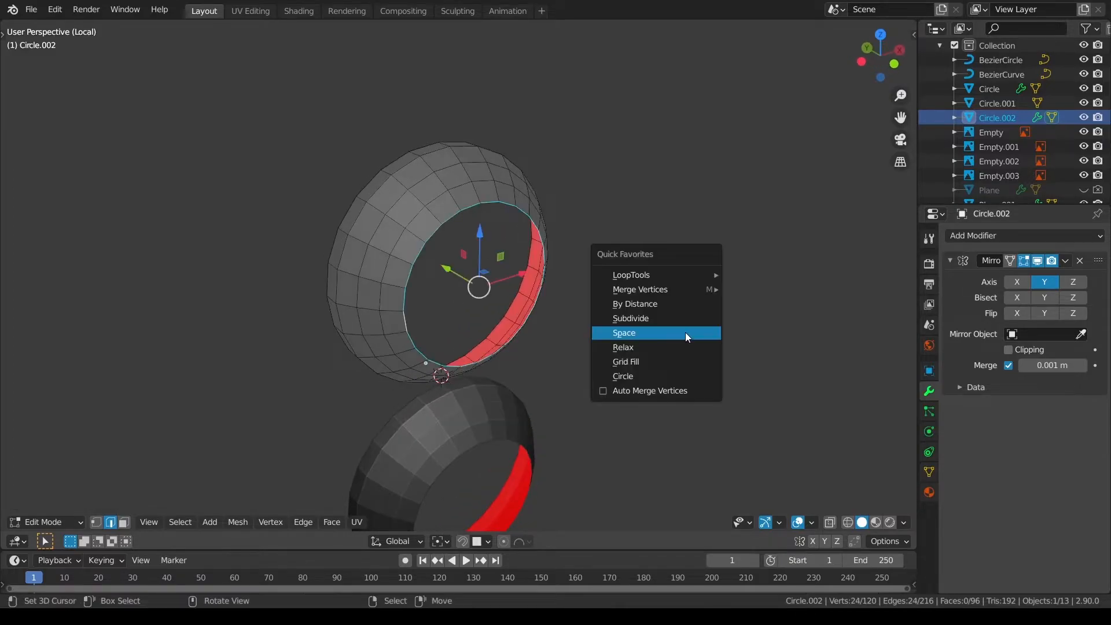
pyautogui.click(670, 360)
pyautogui.moveTo(670, 360); pyautogui.dragTo(550, 322, button='middle')
pyautogui.scroll(1, 518, 376)
pyautogui.moveTo(607, 373); pyautogui.dragTo(626, 379, button='middle')
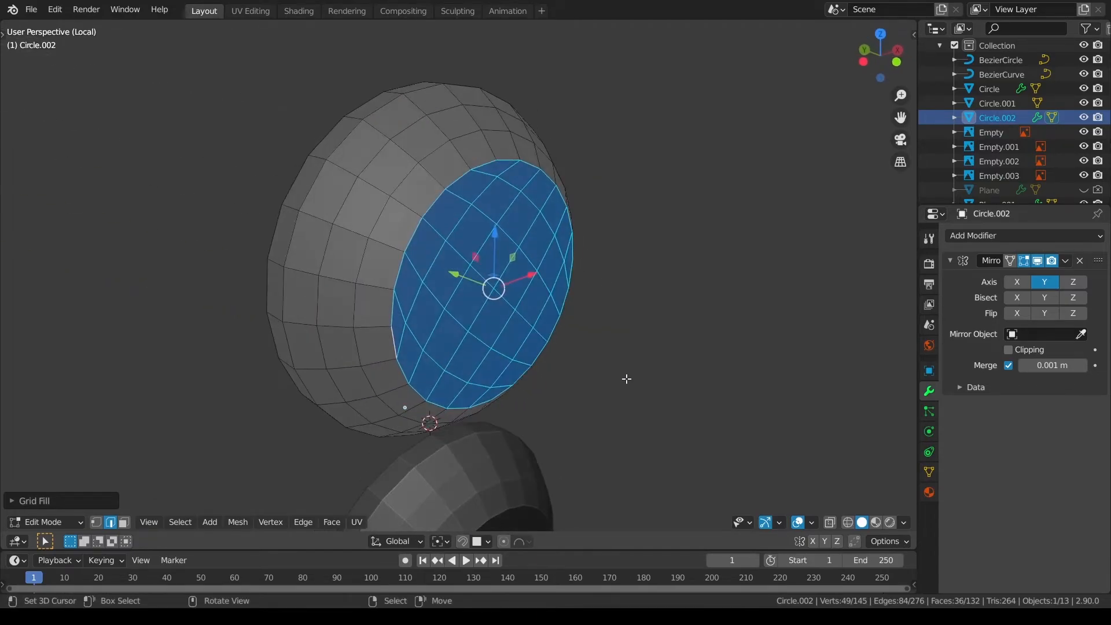
# Isolate the filled cap and pull its centre vertex about 0.0033 m outward along negative Y using proportional editing with Sphere falloff.
pyautogui.hotkey('shift', 'h')
pyautogui.rightClick(496, 284)
pyautogui.moveTo(528, 300); pyautogui.dragTo(575, 315, button='middle')
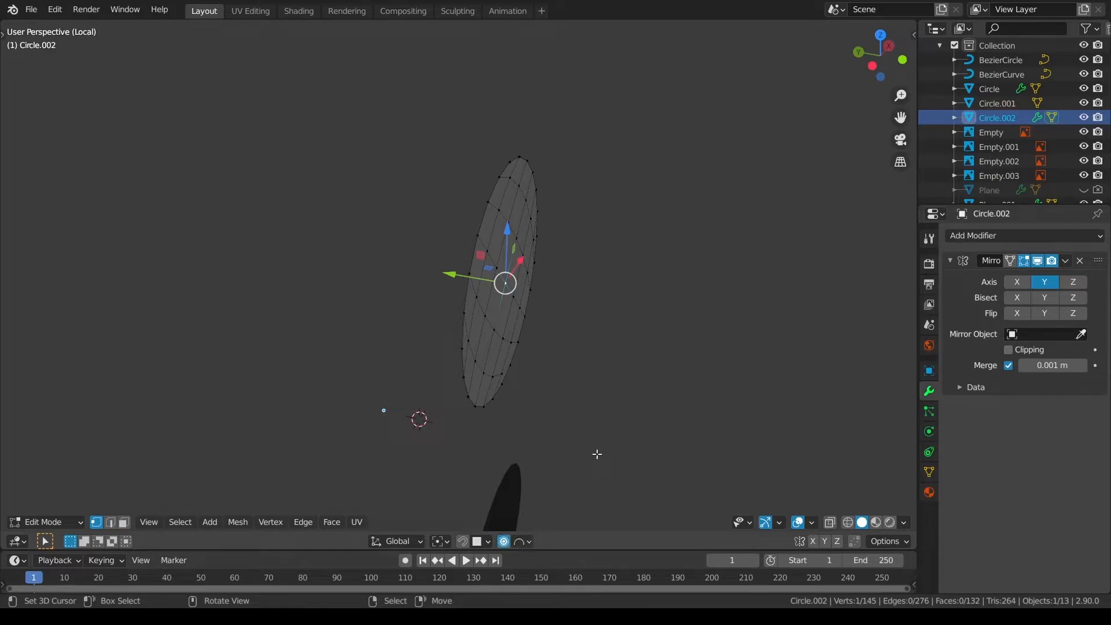
pyautogui.press('g')
pyautogui.press('y')
pyautogui.scroll(20, 602, 453)
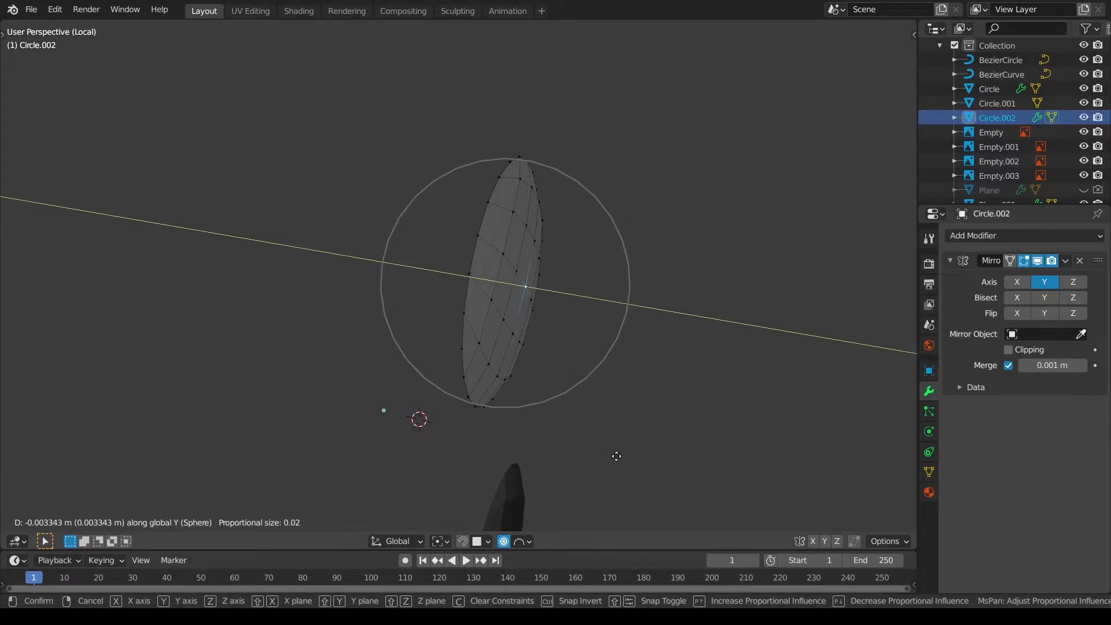
pyautogui.click(616, 456)
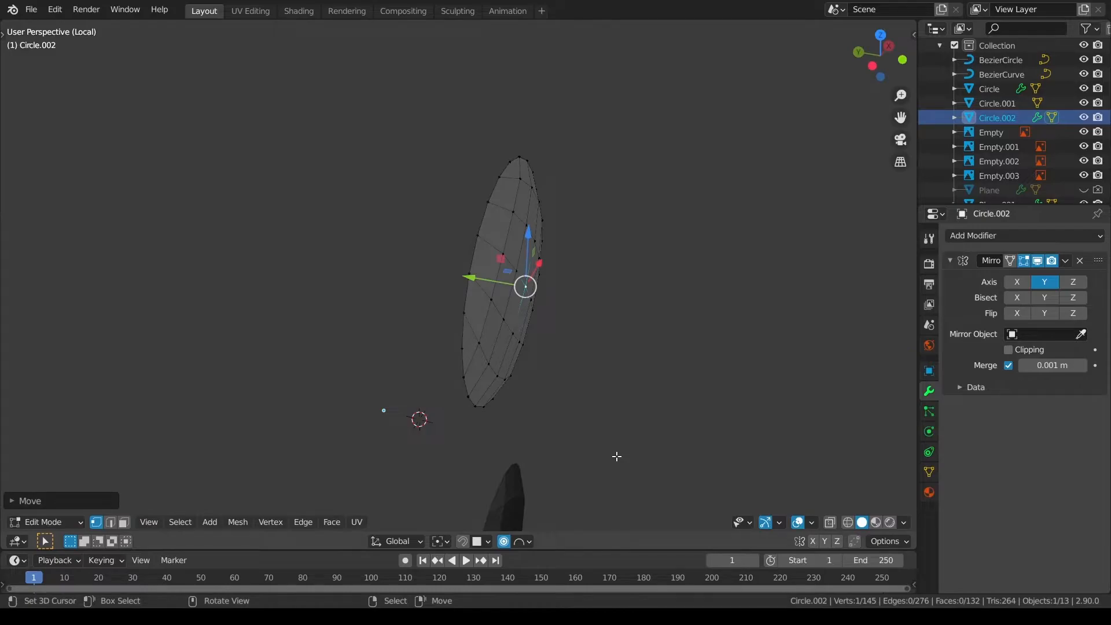
# Move the cap's centre vertex about 0.0034 m further along negative Y with Smooth falloff and reveal the hidden faces.
pyautogui.click(525, 538)
pyautogui.click(508, 412)
pyautogui.press('g')
pyautogui.press('y')
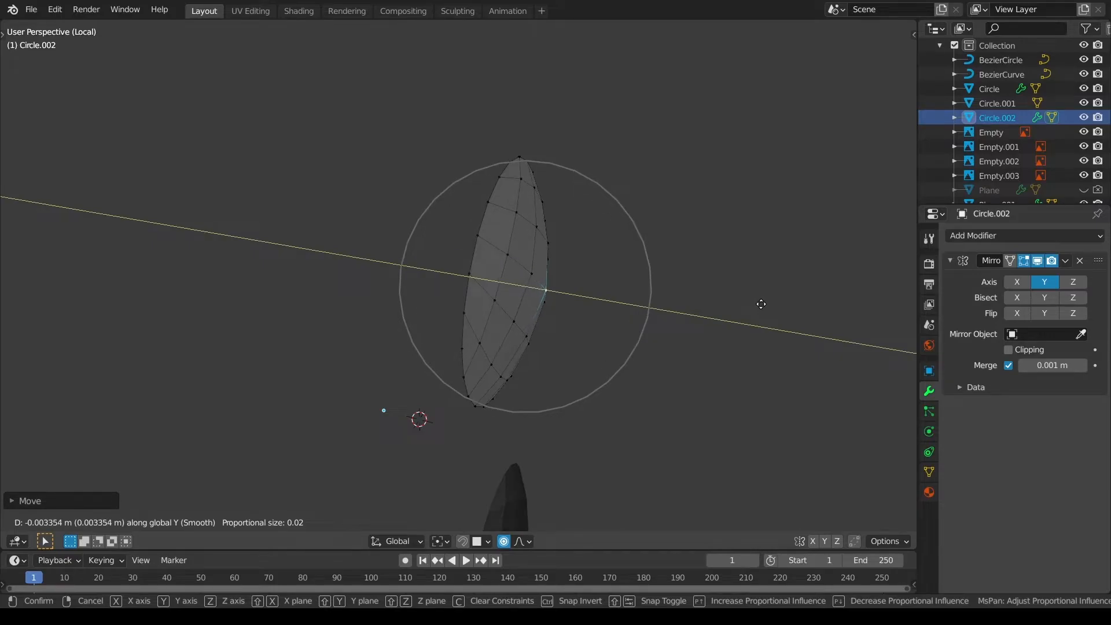
pyautogui.click(758, 303)
pyautogui.hotkey('alt', 'h')
pyautogui.click(741, 266)
pyautogui.moveTo(600, 256); pyautogui.dragTo(606, 206, button='middle')
pyautogui.press('Tab')
pyautogui.moveTo(555, 297)
pyautogui.mouseDown(button='middle')
pyautogui.moveTo(397, 330)
pyautogui.moveTo(496, 339)
pyautogui.moveTo(521, 332)
pyautogui.moveTo(530, 294)
pyautogui.mouseUp(button='middle')
pyautogui.press('q')
pyautogui.click(504, 314)
pyautogui.hotkey('ctrl', 'z')
# Leave local view and add an edge loop around the light's wall close to the rim of the filled cap.
pyautogui.press('Tab')
pyautogui.press('a')
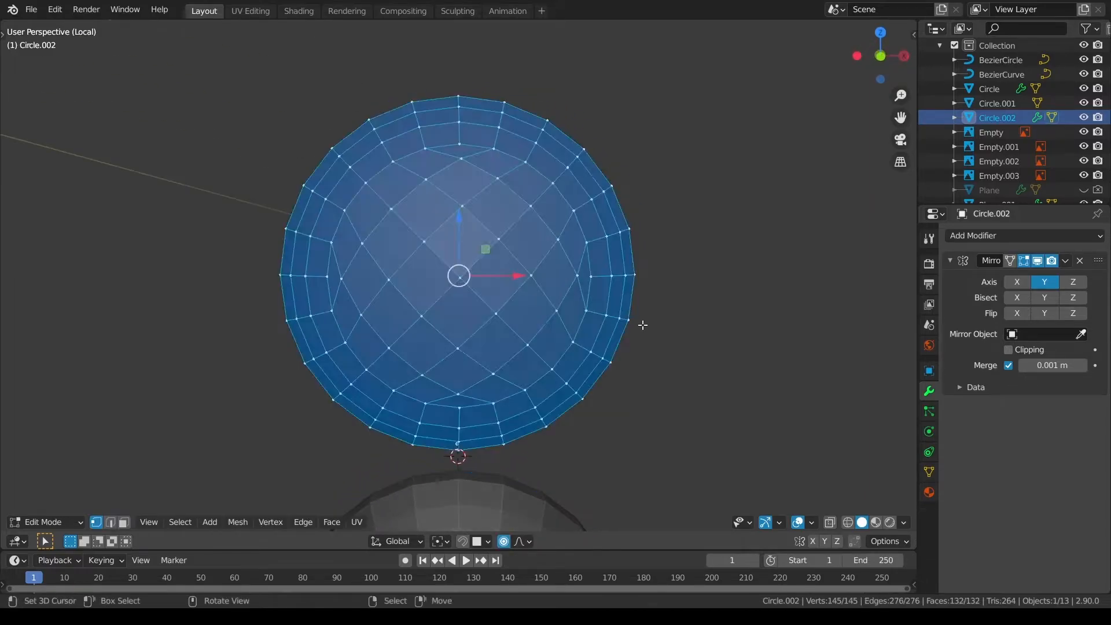
pyautogui.hotkey('alt', 'a')
pyautogui.moveTo(641, 325); pyautogui.dragTo(527, 389, button='middle')
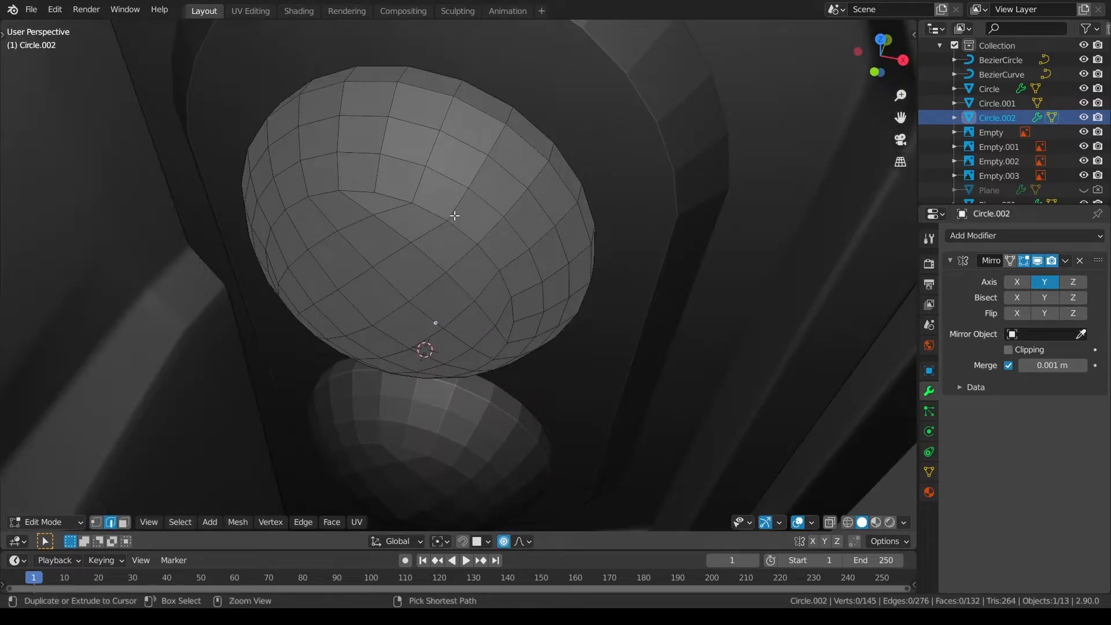
pyautogui.hotkey('ctrl', 'r')
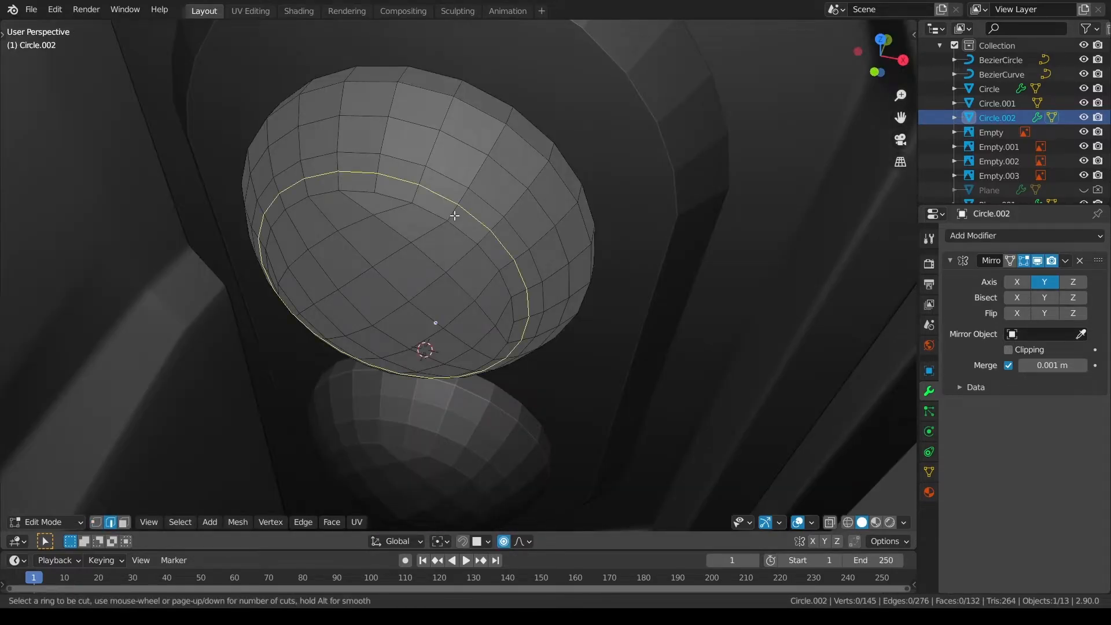
pyautogui.click(454, 215)
pyautogui.click(449, 223)
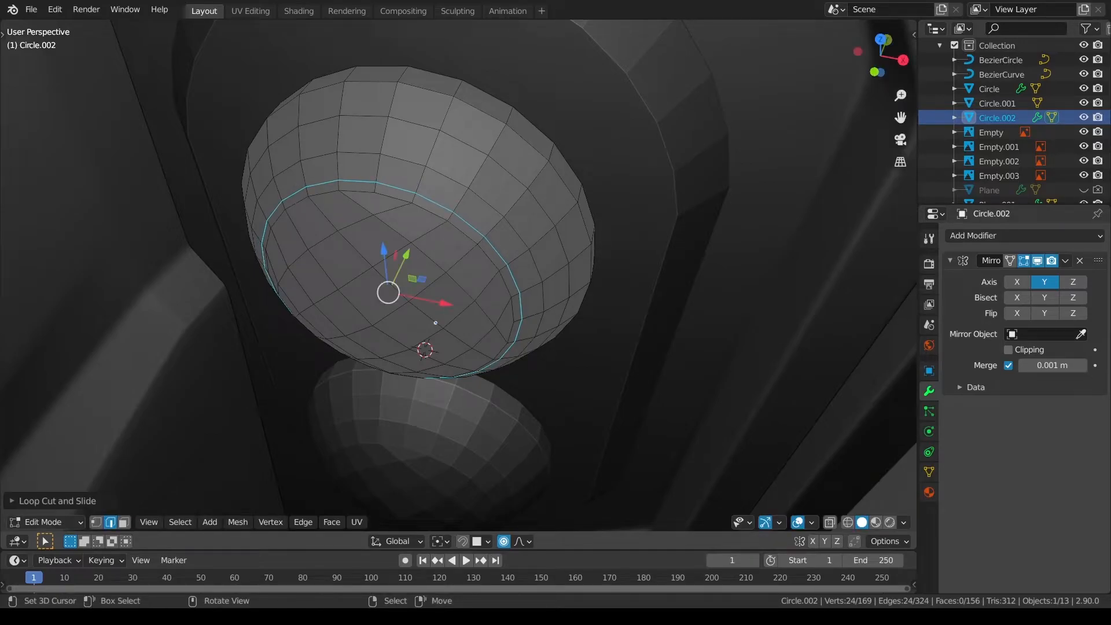
# Bevel the new edge loop into a narrow face band around the cap.
pyautogui.scroll(2, 594, 247)
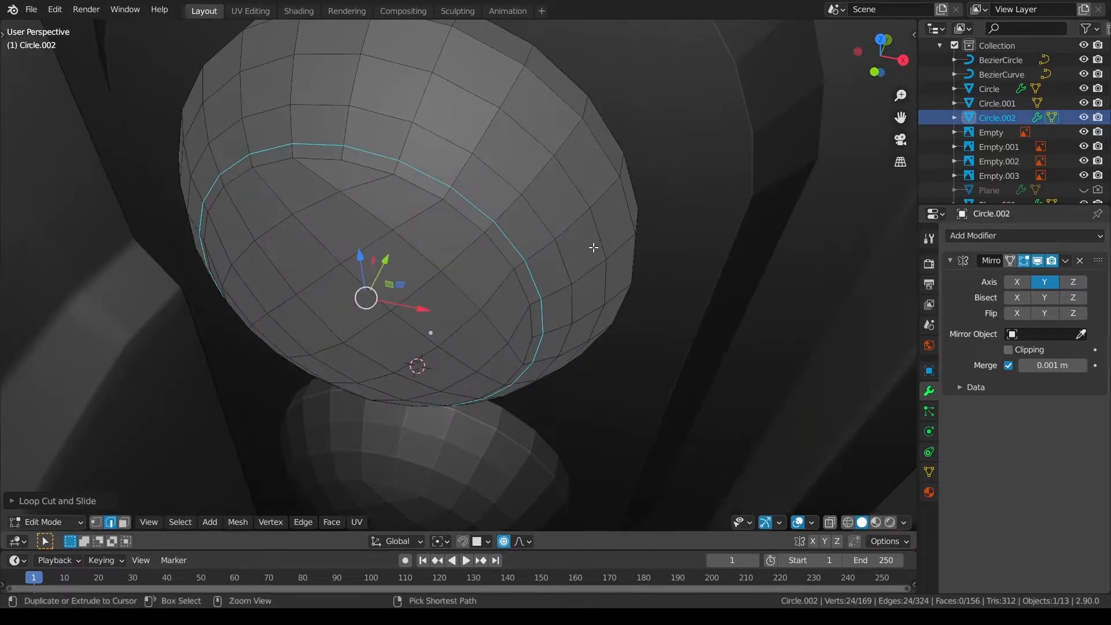
pyautogui.hotkey('ctrl', 'b')
pyautogui.click(624, 251)
# Extrude the narrow band in place and sink it inward with Shrink/Fatten, proportional editing off, to form a groove.
pyautogui.press('e')
pyautogui.rightClick(625, 249)
pyautogui.hotkey('alt', 's')
pyautogui.rightClick(650, 253)
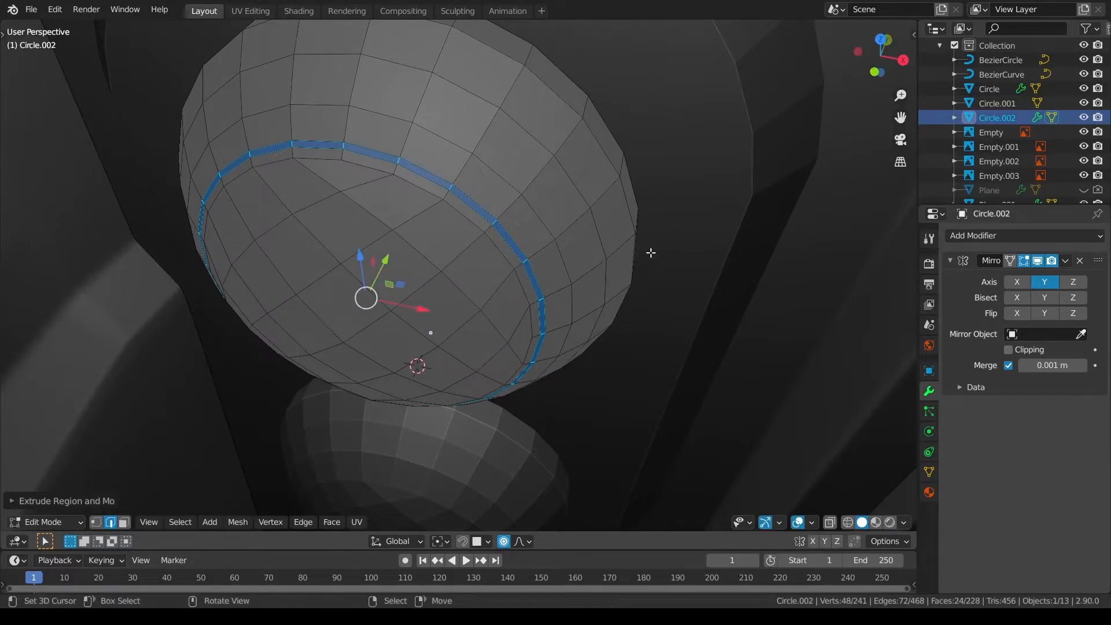
pyautogui.press('o')
pyautogui.hotkey('alt', 's')
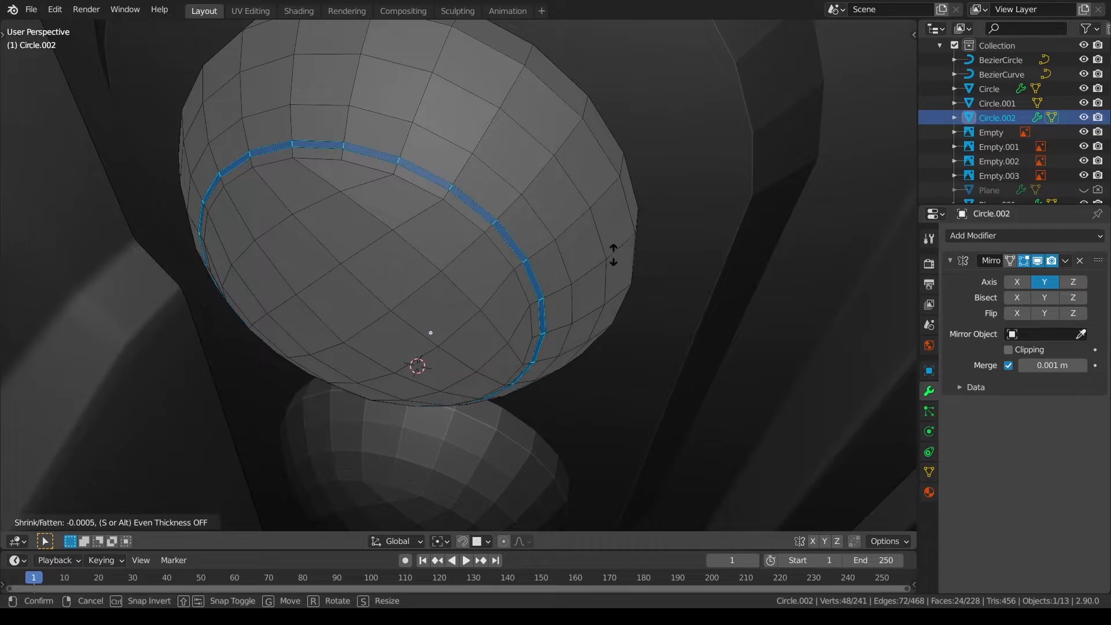
pyautogui.click(502, 301)
# Add a centred edge loop inside the groove and bevel it with one segment and a width of about 0.004 m.
pyautogui.scroll(3, 516, 223)
pyautogui.hotkey('alt', 'a')
pyautogui.hotkey('ctrl', 'r')
pyautogui.click(447, 143)
pyautogui.rightClick(583, 172)
pyautogui.hotkey('ctrl', 'b')
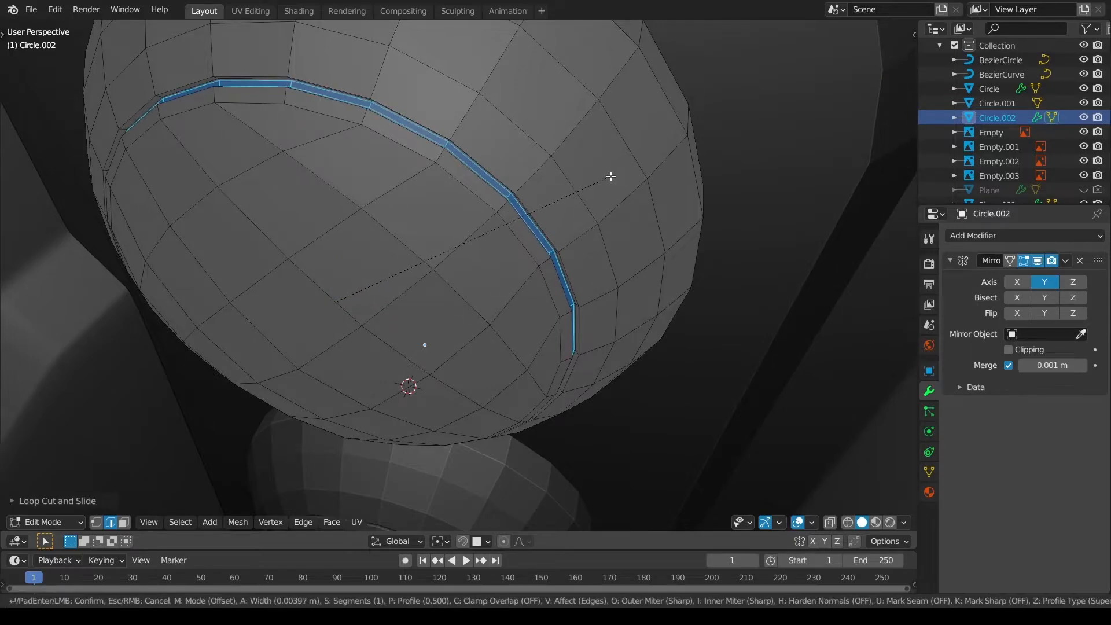
pyautogui.click(604, 175)
pyautogui.hotkey('alt', 'a')
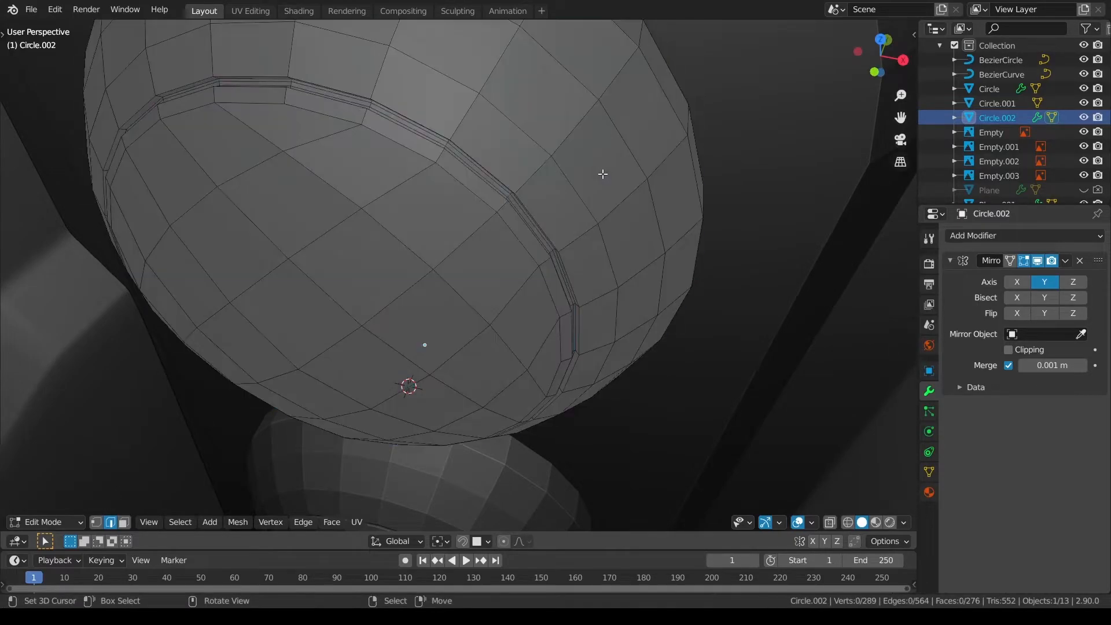
# Select two edge loops inside the groove and dissolve them.
pyautogui.moveTo(433, 167); pyautogui.dragTo(397, 229, button='middle')
pyautogui.scroll(2, 403, 243)
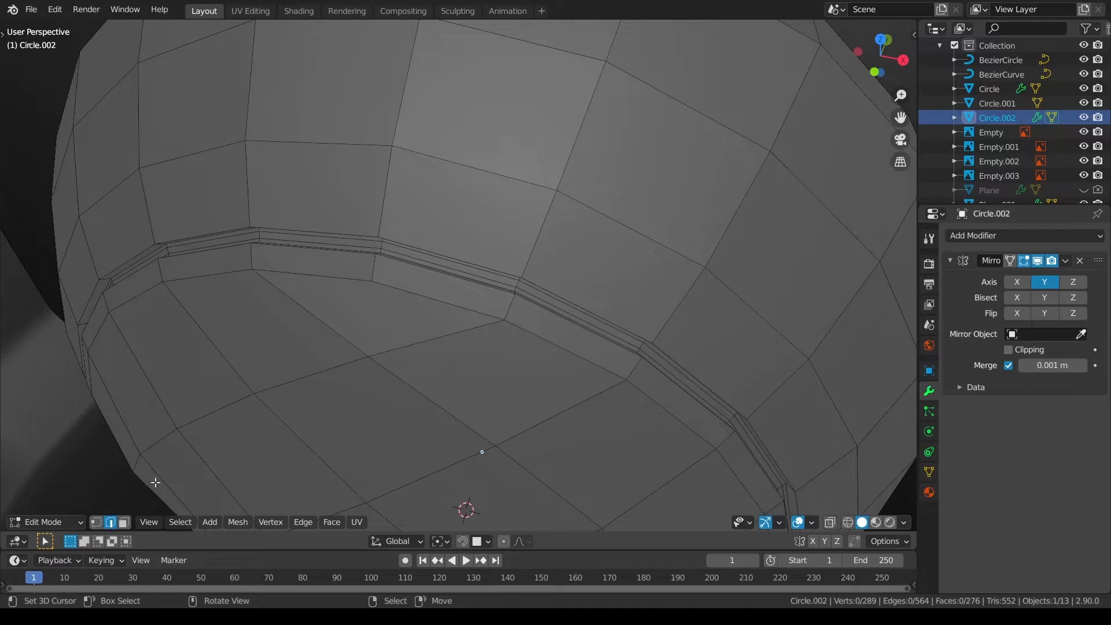
pyautogui.keyDown('alt'); pyautogui.click(152, 250); pyautogui.keyUp('alt')
pyautogui.keyDown('shift'); pyautogui.moveTo(152, 253); pyautogui.dragTo(251, 390, button='middle'); pyautogui.keyUp('shift')
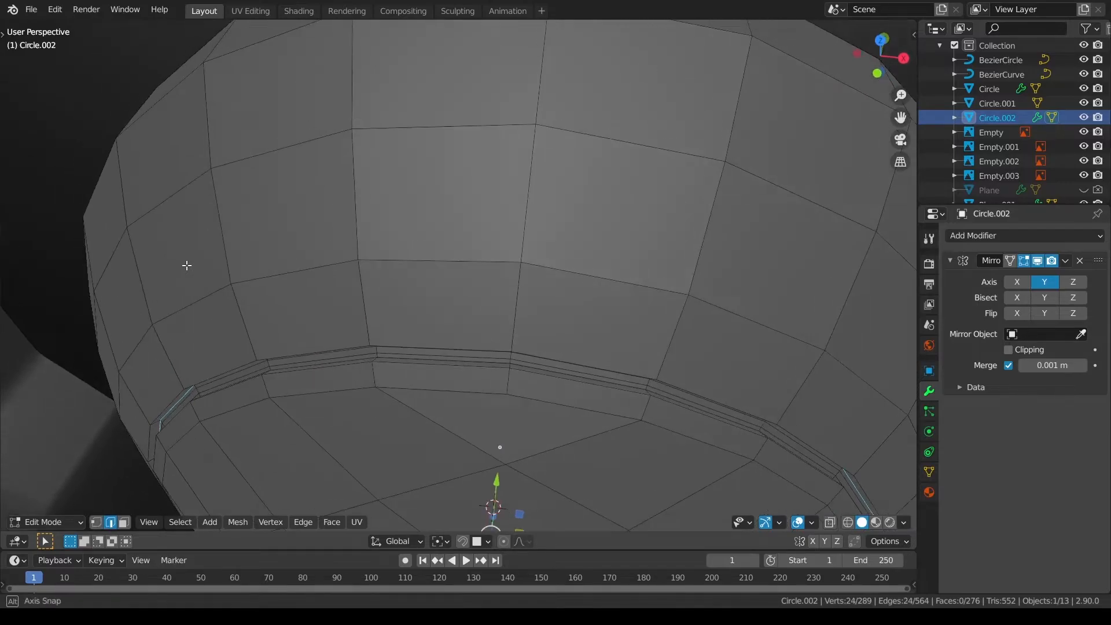
pyautogui.keyDown('alt'); pyautogui.keyDown('shift'); pyautogui.rightClick(300, 367); pyautogui.keyUp('shift'); pyautogui.keyUp('alt')
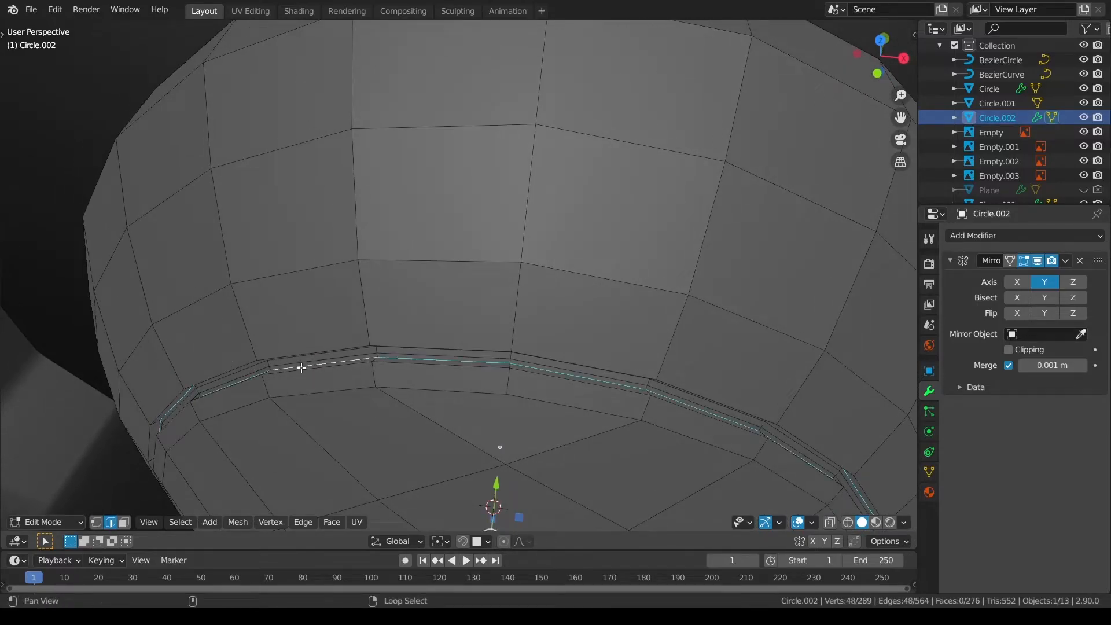
pyautogui.hotkey('ctrl', 'x')
# Inspect the groove and rounded caps of both mirrored lights in object mode and edit mode from several angles.
pyautogui.moveTo(453, 397); pyautogui.dragTo(454, 365, button='middle')
pyautogui.scroll(-4, 454, 364)
pyautogui.press('Tab')
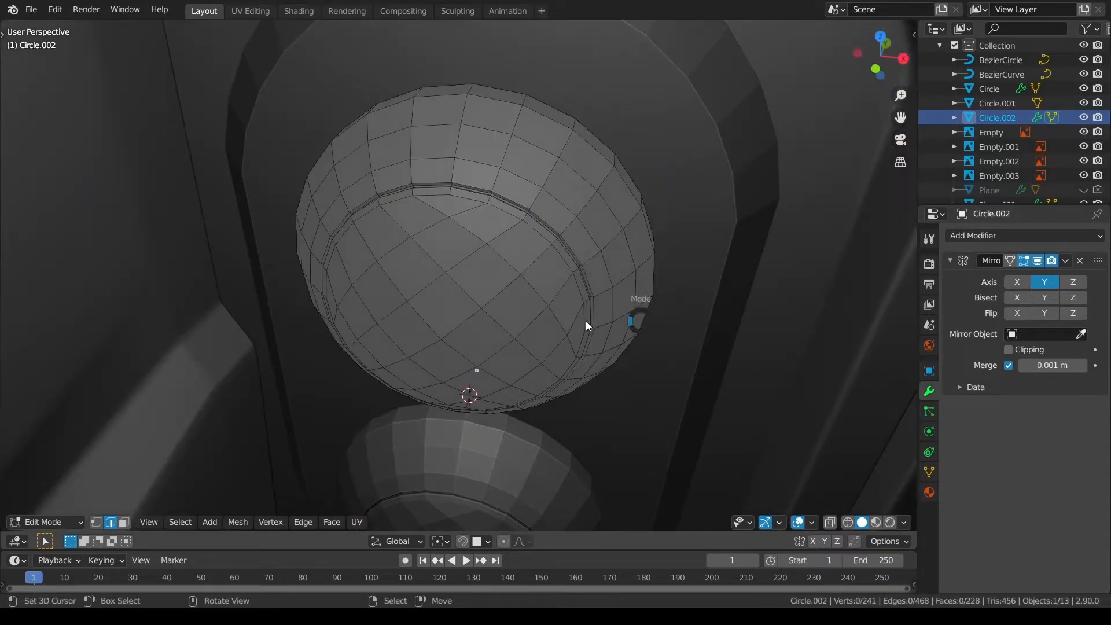
pyautogui.scroll(-2, 584, 337)
pyautogui.hotkey('alt', 'a')
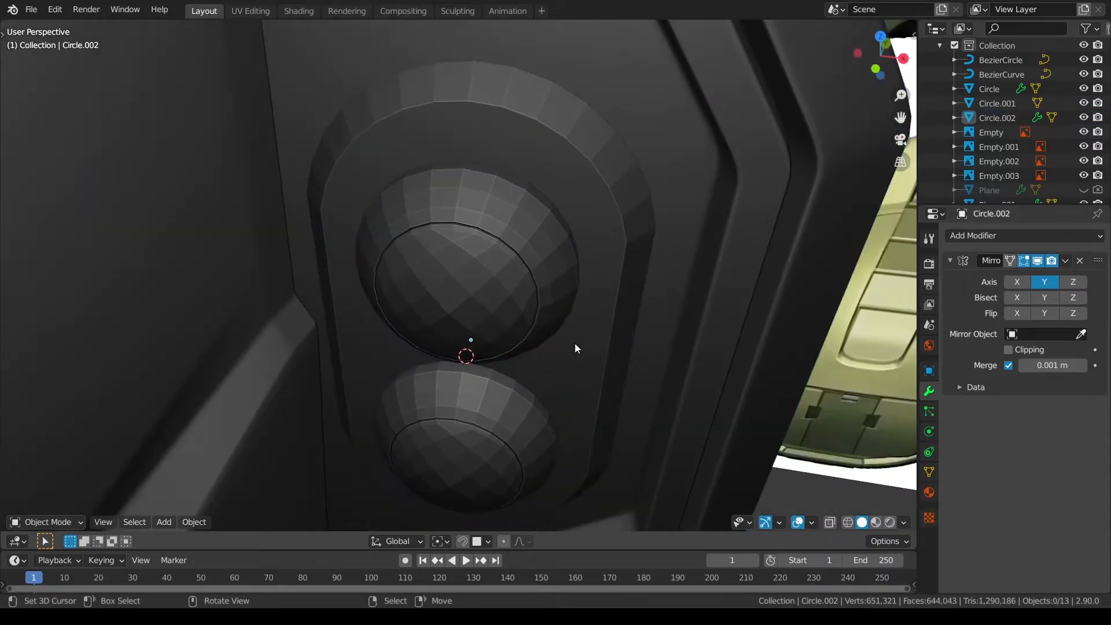
pyautogui.moveTo(581, 345); pyautogui.dragTo(505, 312, button='middle')
pyautogui.press('Tab')
pyautogui.scroll(2, 574, 311)
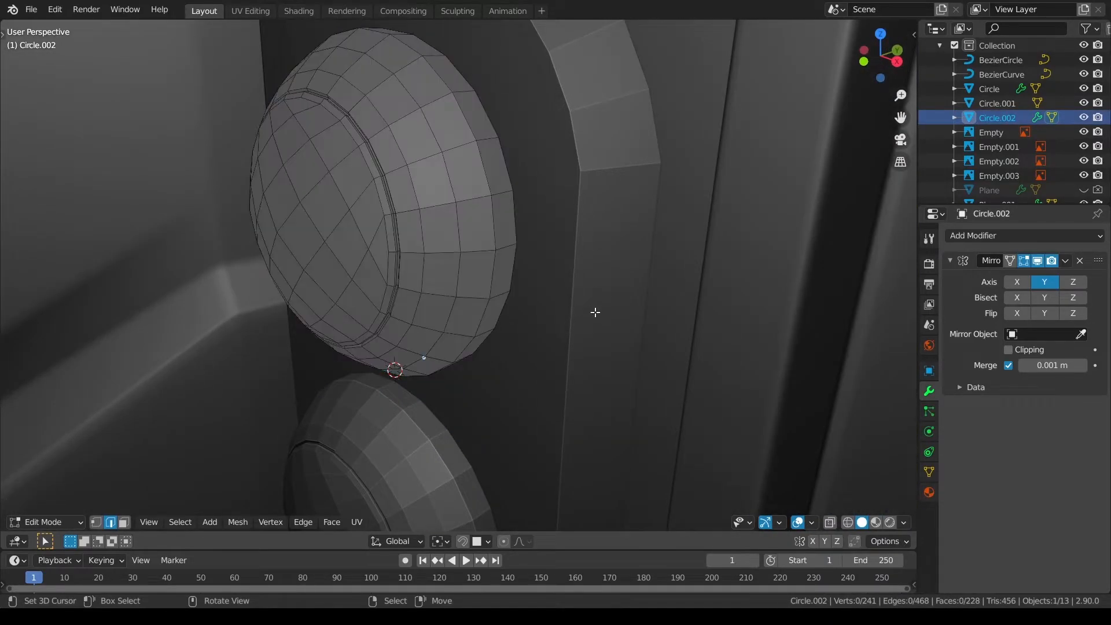
pyautogui.moveTo(543, 314); pyautogui.dragTo(575, 318, button='middle')
pyautogui.scroll(-4, 575, 317)
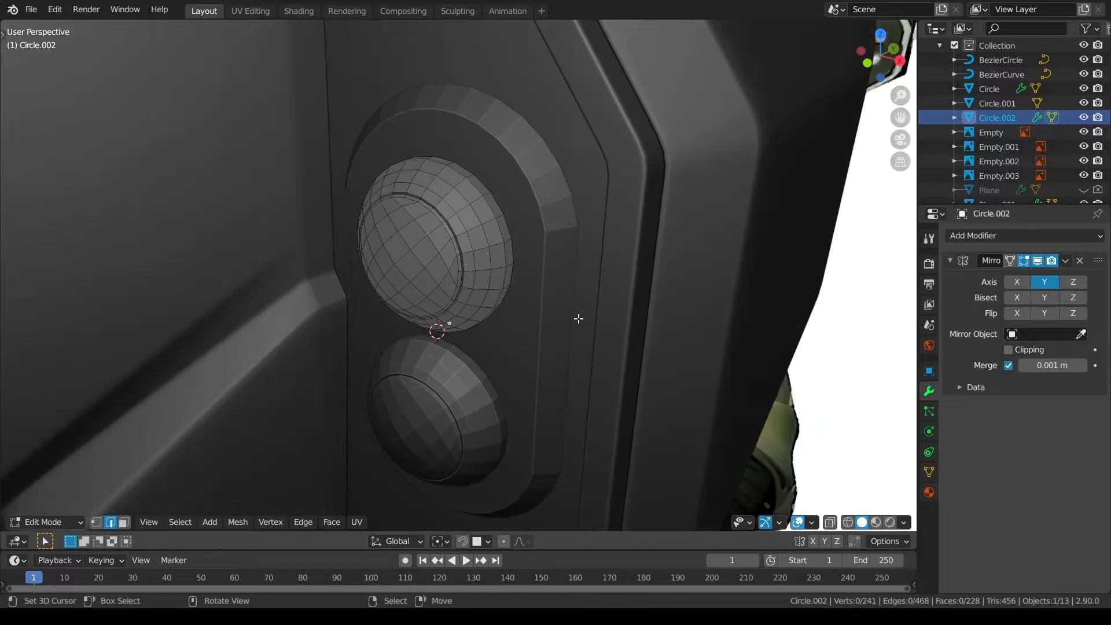
pyautogui.scroll(3, 307, 448)
pyautogui.click(124, 522)
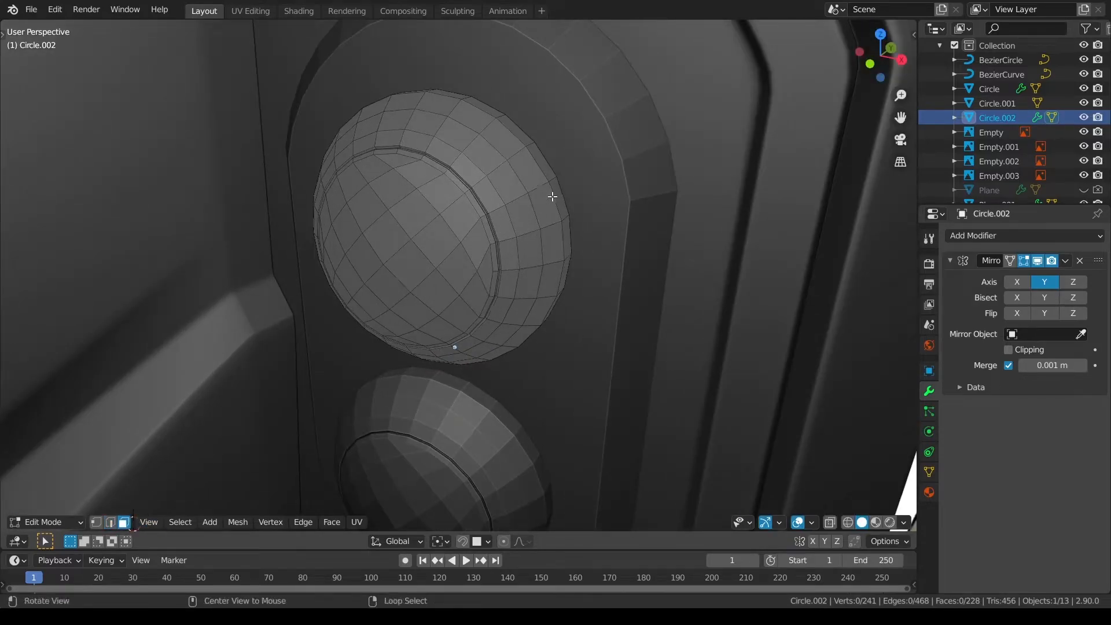
# Extrude the light's outermost face ring in place and expand it outward with Shrink/Fatten to form a rim.
pyautogui.keyDown('alt'); pyautogui.click(552, 191); pyautogui.keyUp('alt')
pyautogui.press('e')
pyautogui.rightClick(662, 236)
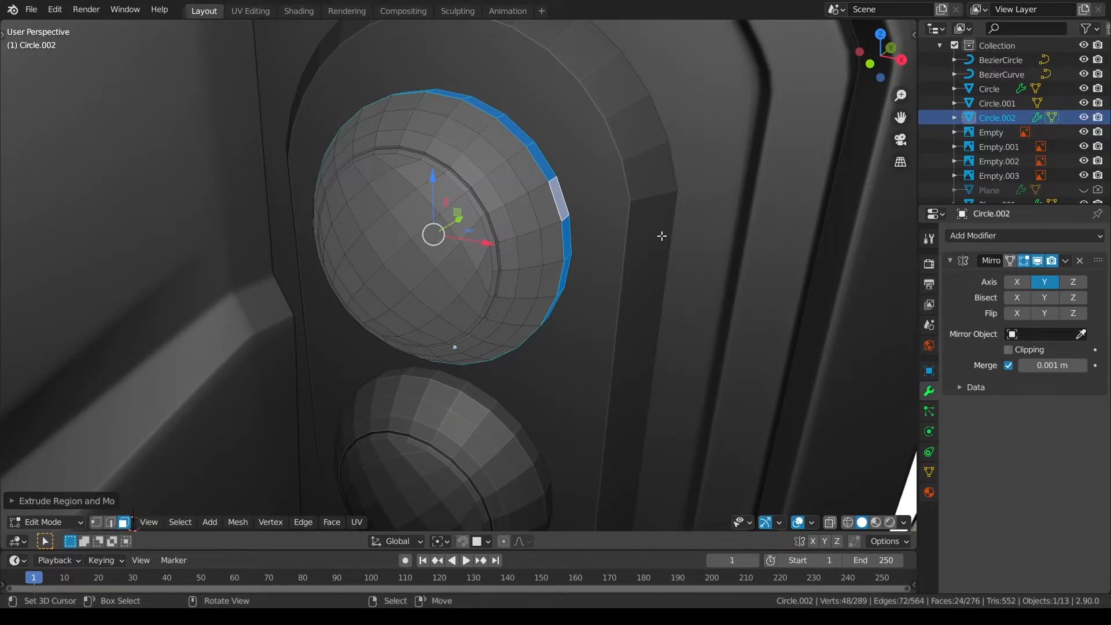
pyautogui.hotkey('alt', 's')
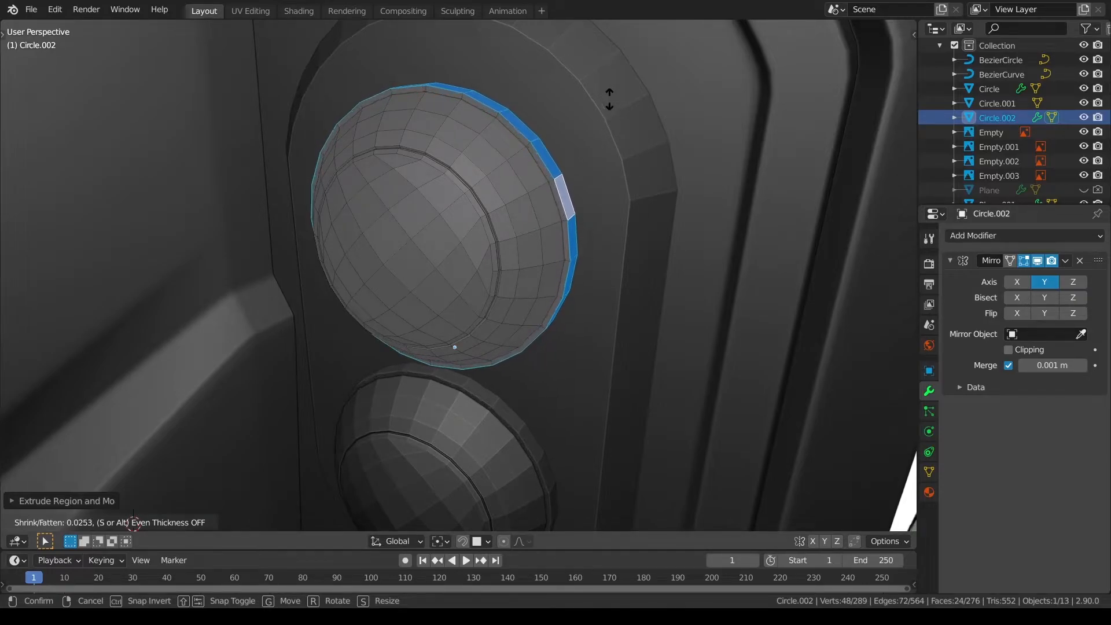
pyautogui.click(603, 61)
pyautogui.hotkey('alt', 'a')
# Move the whole light mesh slightly upward within the capsule inset.
pyautogui.moveTo(611, 139); pyautogui.dragTo(683, 115, button='middle')
pyautogui.scroll(-3, 684, 115)
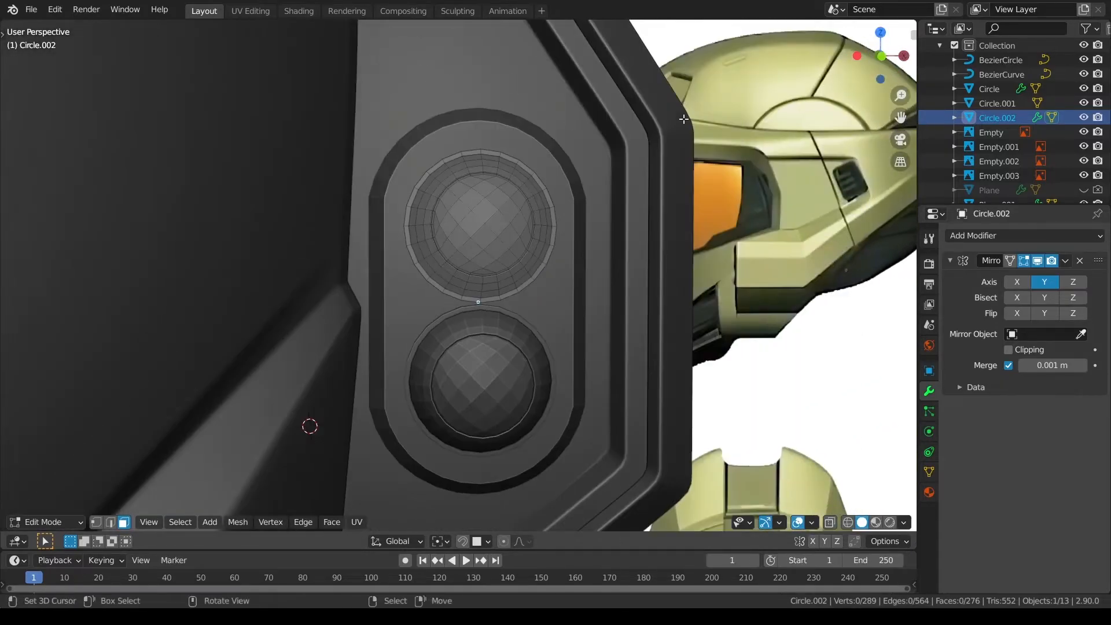
pyautogui.press('a')
pyautogui.moveTo(486, 173); pyautogui.dragTo(488, 166)
pyautogui.hotkey('alt', 'a')
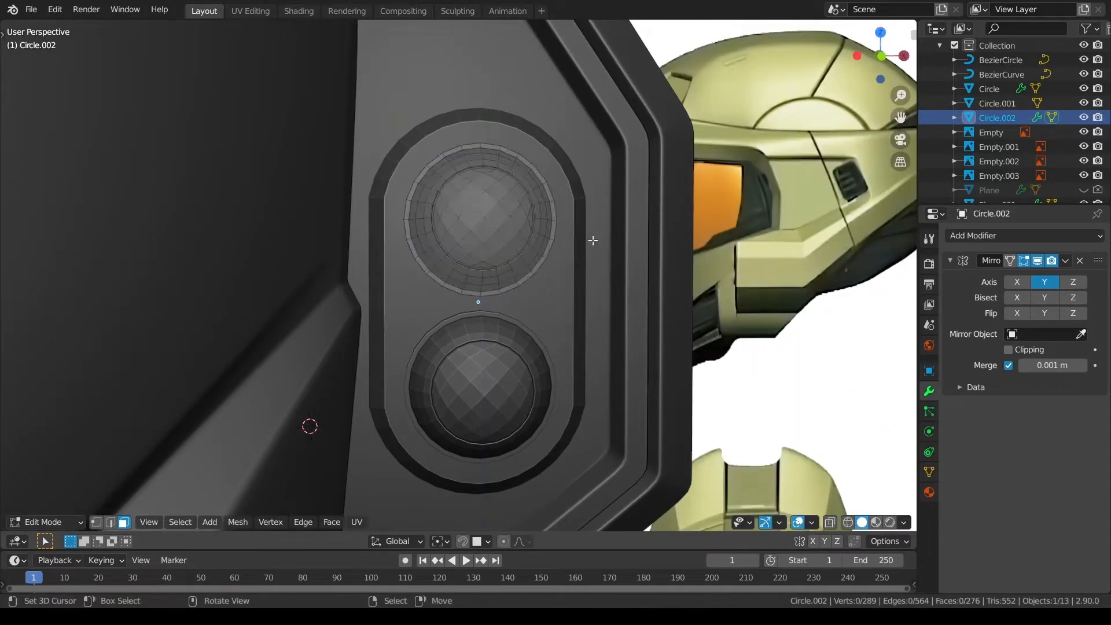
# Select the edge loop beside the light's outer rim in edge select mode and move it slightly.
pyautogui.moveTo(602, 236); pyautogui.dragTo(427, 345, button='middle')
pyautogui.scroll(4, 427, 345)
pyautogui.moveTo(480, 294); pyautogui.dragTo(514, 302, button='middle')
pyautogui.scroll(-2, 514, 302)
pyautogui.scroll(1, 516, 301)
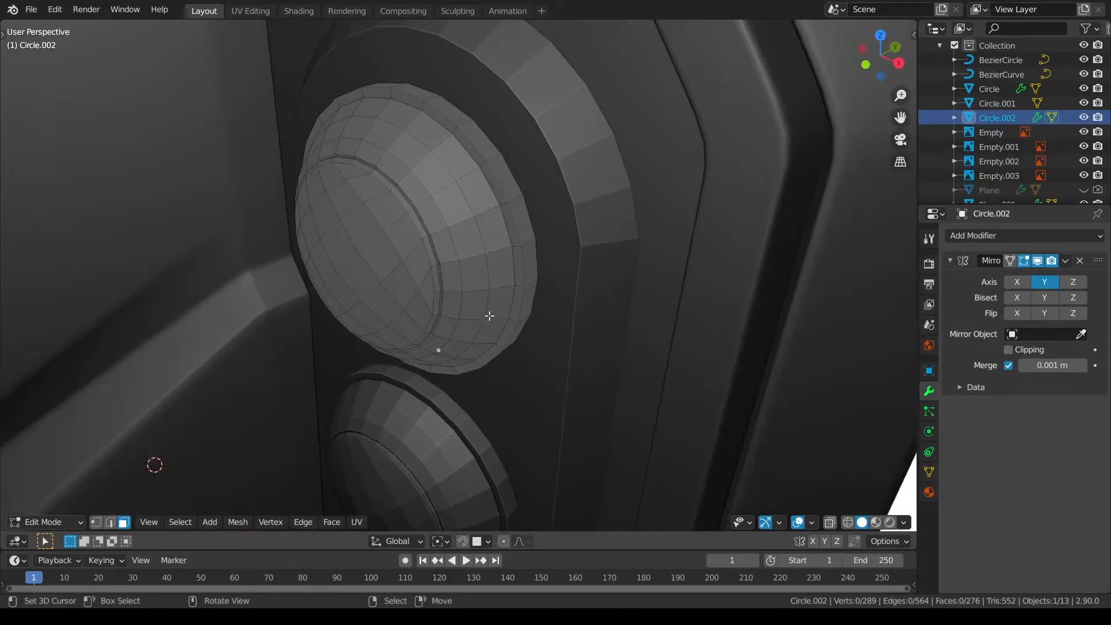
pyautogui.click(111, 523)
pyautogui.keyDown('alt'); pyautogui.rightClick(511, 229); pyautogui.keyUp('alt')
pyautogui.moveTo(513, 229); pyautogui.dragTo(461, 239, button='middle')
pyautogui.moveTo(433, 226); pyautogui.dragTo(443, 224)
pyautogui.hotkey('alt', 'a')
# Shade the lights smooth and add a Subdivision Surface modifier with a viewport level of 4.
pyautogui.press('Tab')
pyautogui.rightClick(601, 276)
pyautogui.click(601, 271)
pyautogui.click(973, 236)
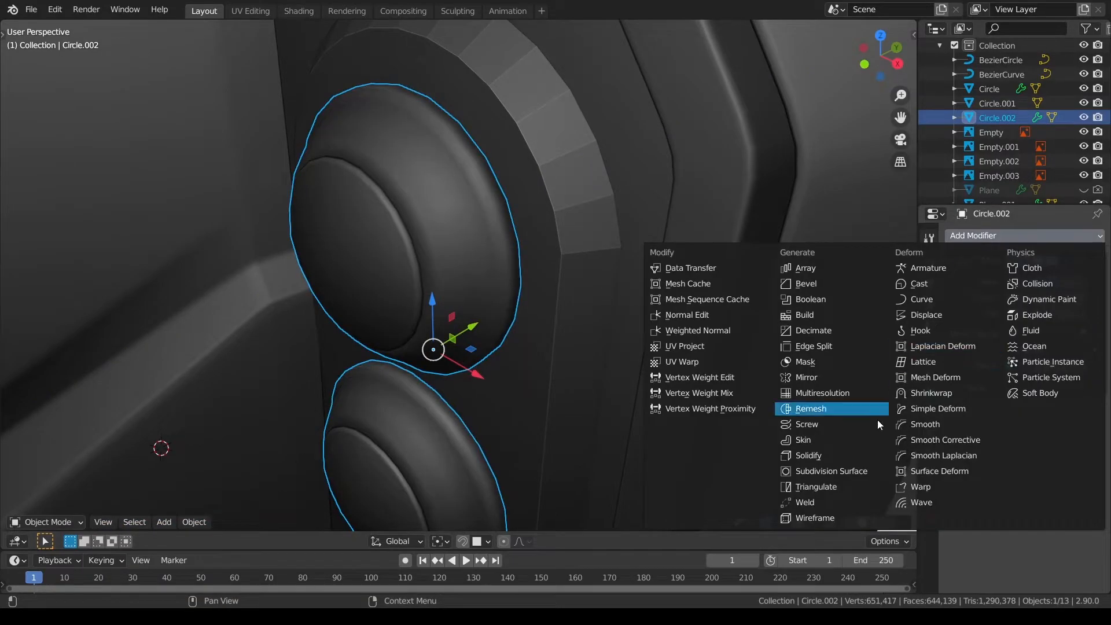
pyautogui.click(866, 467)
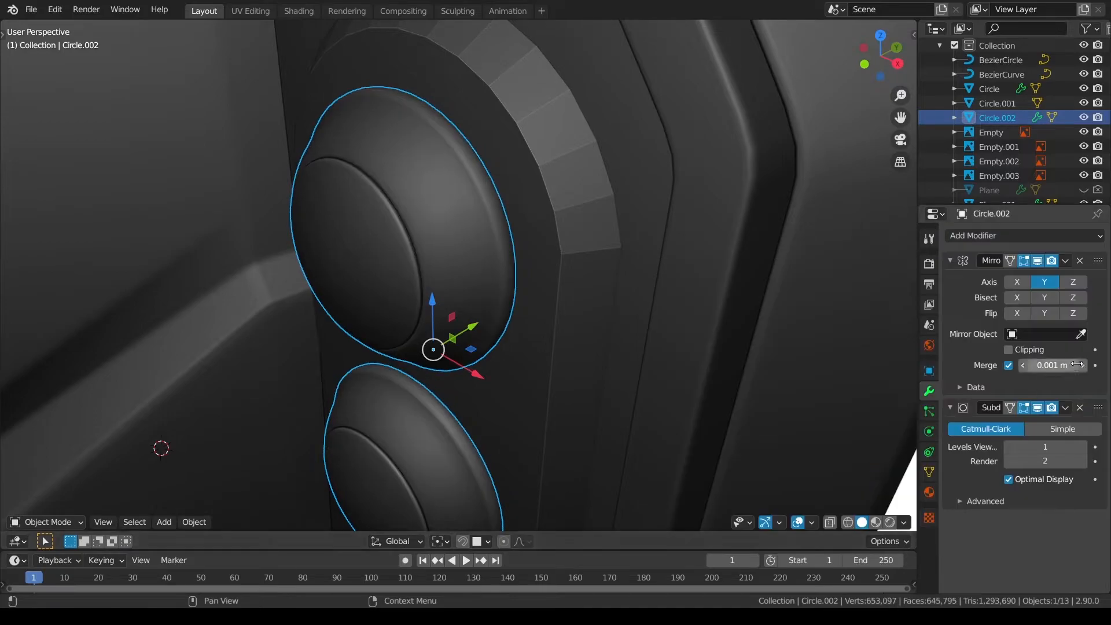
pyautogui.click(1056, 443)
pyautogui.write('4')
pyautogui.press('Return')
# Isolate the lights, hide their subdivision in the viewport, and crease the rim and groove edge loops to 1.
pyautogui.press('KP_Divide')
pyautogui.hotkey('ctrl', 'Tab')
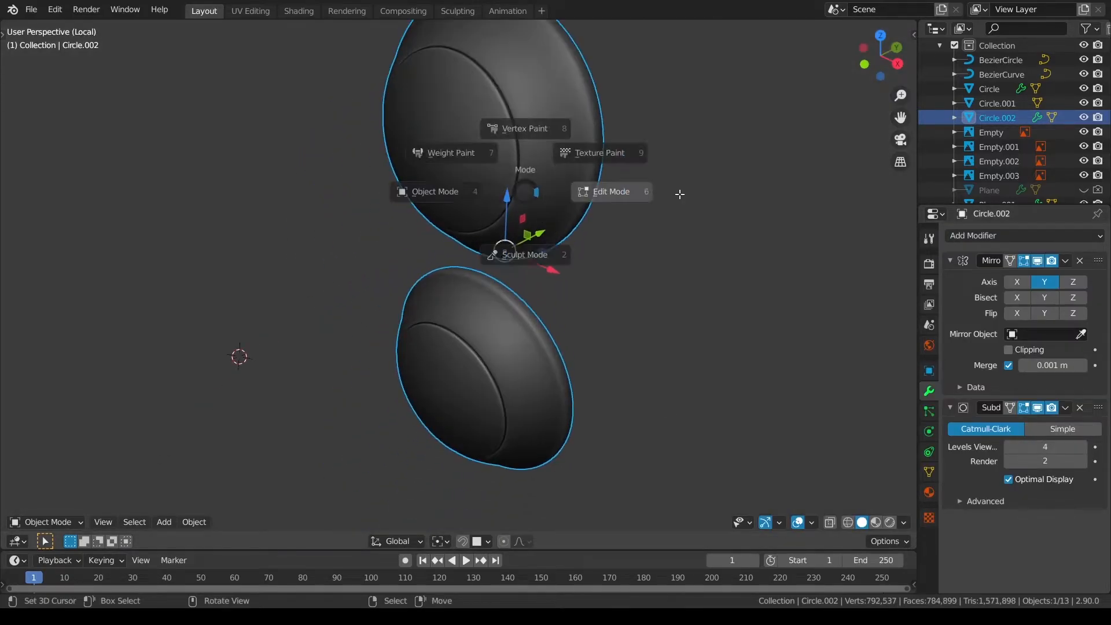
pyautogui.click(672, 199)
pyautogui.scroll(2, 517, 329)
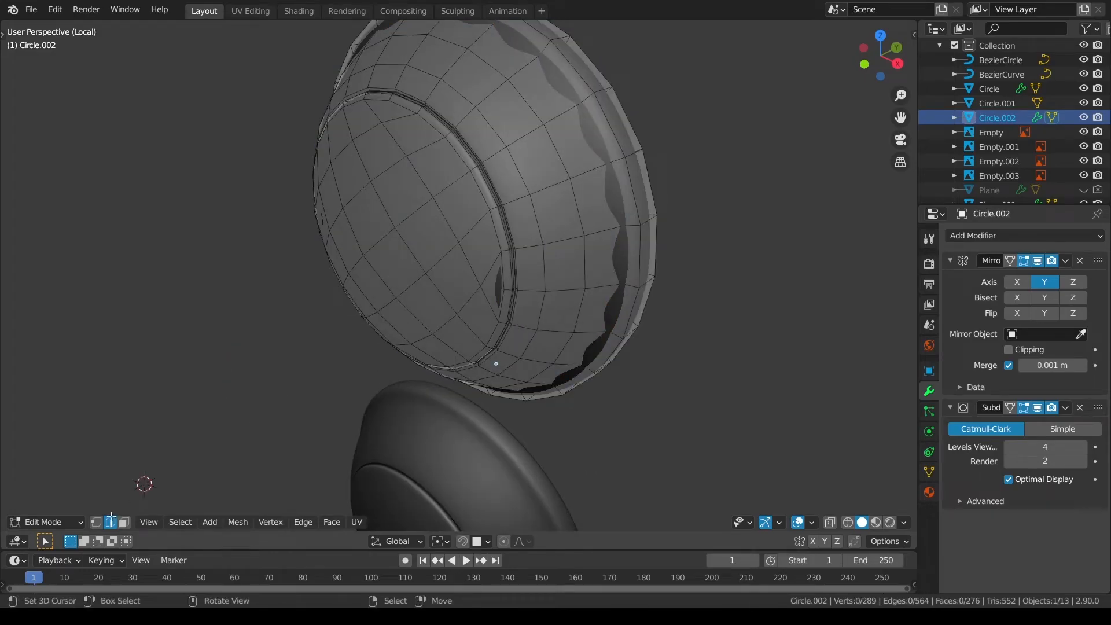
pyautogui.moveTo(536, 262); pyautogui.dragTo(436, 286, button='middle')
pyautogui.keyDown('alt'); pyautogui.rightClick(305, 189); pyautogui.keyUp('alt')
pyautogui.keyDown('alt'); pyautogui.keyDown('shift'); pyautogui.rightClick(272, 176); pyautogui.keyUp('shift'); pyautogui.keyUp('alt')
pyautogui.scroll(1, 510, 202)
pyautogui.click(1039, 408)
pyautogui.keyDown('alt'); pyautogui.keyDown('shift'); pyautogui.rightClick(482, 203); pyautogui.keyUp('shift'); pyautogui.keyUp('alt')
pyautogui.scroll(1, 588, 206)
pyautogui.keyDown('alt'); pyautogui.keyDown('shift'); pyautogui.rightClick(560, 179); pyautogui.keyUp('shift'); pyautogui.keyUp('alt')
pyautogui.scroll(3, 437, 286)
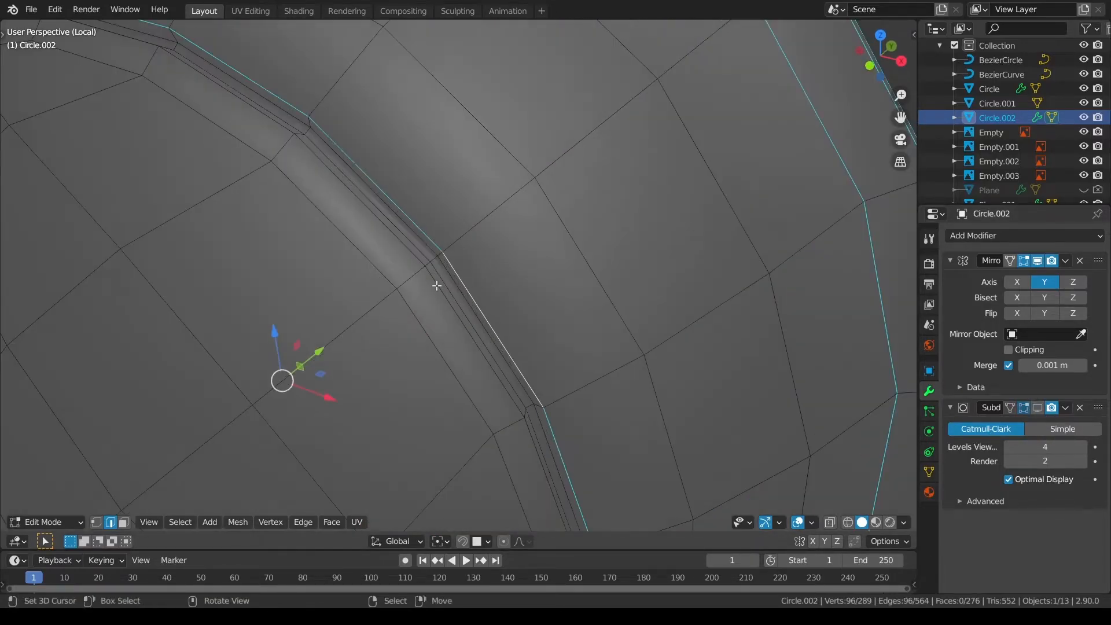
pyautogui.keyDown('alt'); pyautogui.keyDown('shift'); pyautogui.rightClick(408, 250); pyautogui.keyUp('shift'); pyautogui.keyUp('alt')
pyautogui.keyDown('alt'); pyautogui.keyDown('shift'); pyautogui.rightClick(412, 242); pyautogui.keyUp('shift'); pyautogui.keyUp('alt')
pyautogui.keyDown('alt'); pyautogui.keyDown('shift'); pyautogui.rightClick(417, 245); pyautogui.keyUp('shift'); pyautogui.keyUp('alt')
pyautogui.keyDown('alt'); pyautogui.keyDown('shift'); pyautogui.rightClick(418, 246); pyautogui.keyUp('shift'); pyautogui.keyUp('alt')
pyautogui.keyDown('alt'); pyautogui.keyDown('shift'); pyautogui.rightClick(423, 242); pyautogui.keyUp('shift'); pyautogui.keyUp('alt')
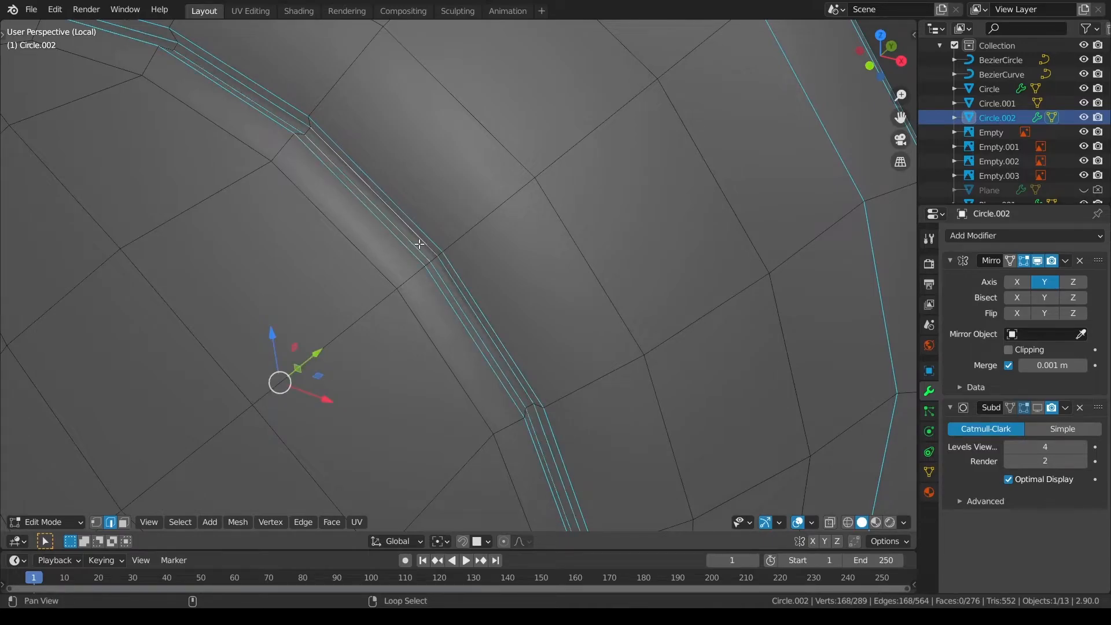
pyautogui.hotkey('shift', 'e')
pyautogui.press('1')
pyautogui.press('Return')
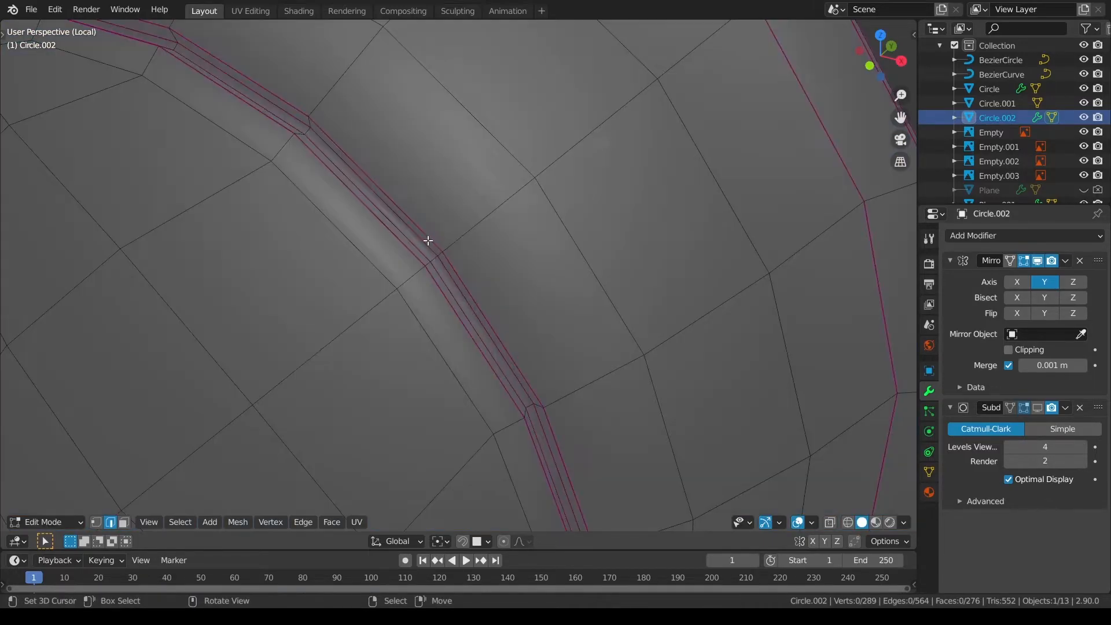
# Show the lights' subdivision in object mode again with a viewport level of 1, and exit the isolated view.
pyautogui.press('Tab')
pyautogui.scroll(-3, 671, 300)
pyautogui.click(1040, 411)
pyautogui.scroll(-2, 541, 356)
pyautogui.moveTo(538, 356); pyautogui.dragTo(472, 261, button='middle')
pyautogui.hotkey('alt', 'a')
pyautogui.press('KP_Divide')
pyautogui.scroll(5, 606, 312)
pyautogui.scroll(-3, 606, 312)
# Apply the Mirror modifier on the round lights.
pyautogui.click(472, 261)
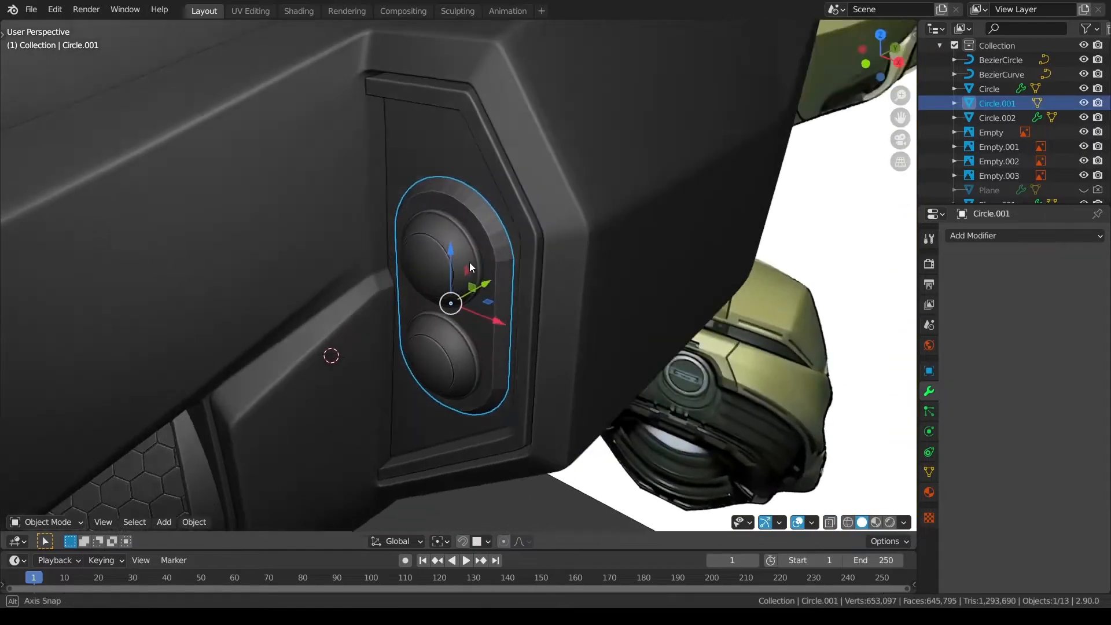
pyautogui.rightClick(440, 266)
pyautogui.hotkey('ctrl', 'a')
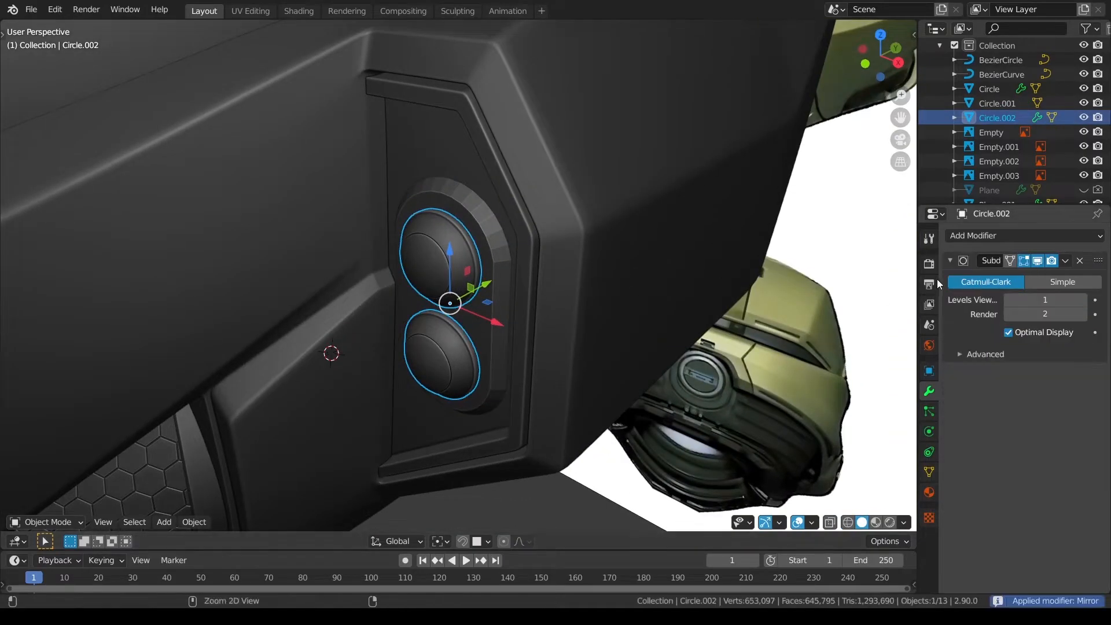
# Join the round lights into the capsule inset object and shade the result smooth.
pyautogui.keyDown('shift'); pyautogui.rightClick(503, 237); pyautogui.keyUp('shift')
pyautogui.rightClick(457, 238)
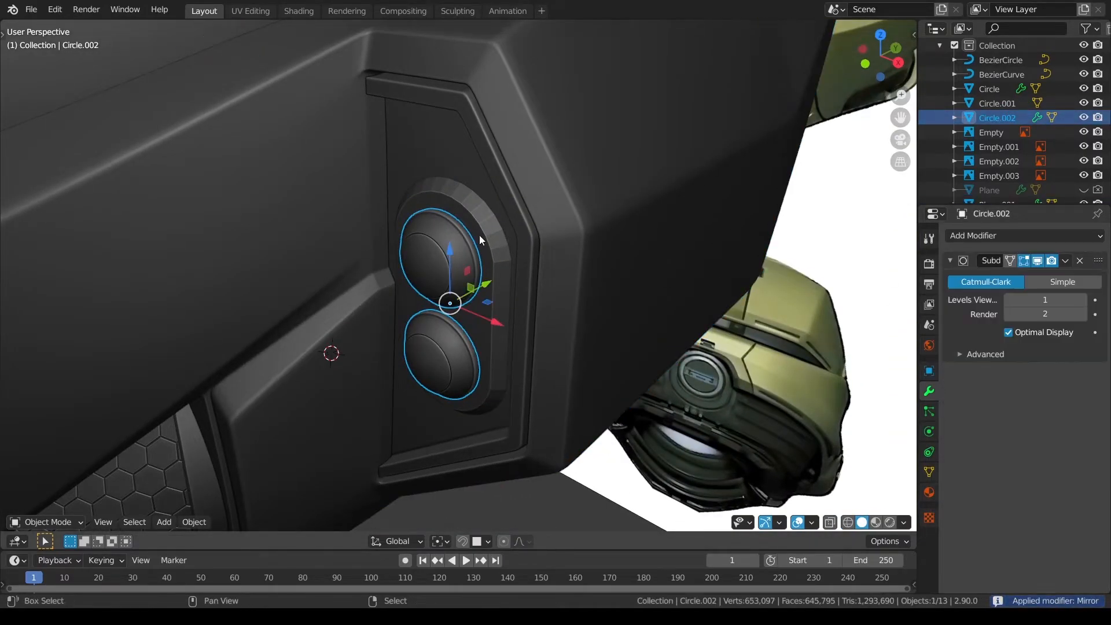
pyautogui.keyDown('shift'); pyautogui.rightClick(480, 235); pyautogui.keyUp('shift')
pyautogui.hotkey('ctrl', 'j')
pyautogui.press('q')
pyautogui.click(481, 238)
# Inset the capsule's flat inner face behind the lights by about 0.088 m.
pyautogui.press('Tab')
pyautogui.scroll(2, 596, 254)
pyautogui.hotkey('ctrl', 'Tab')
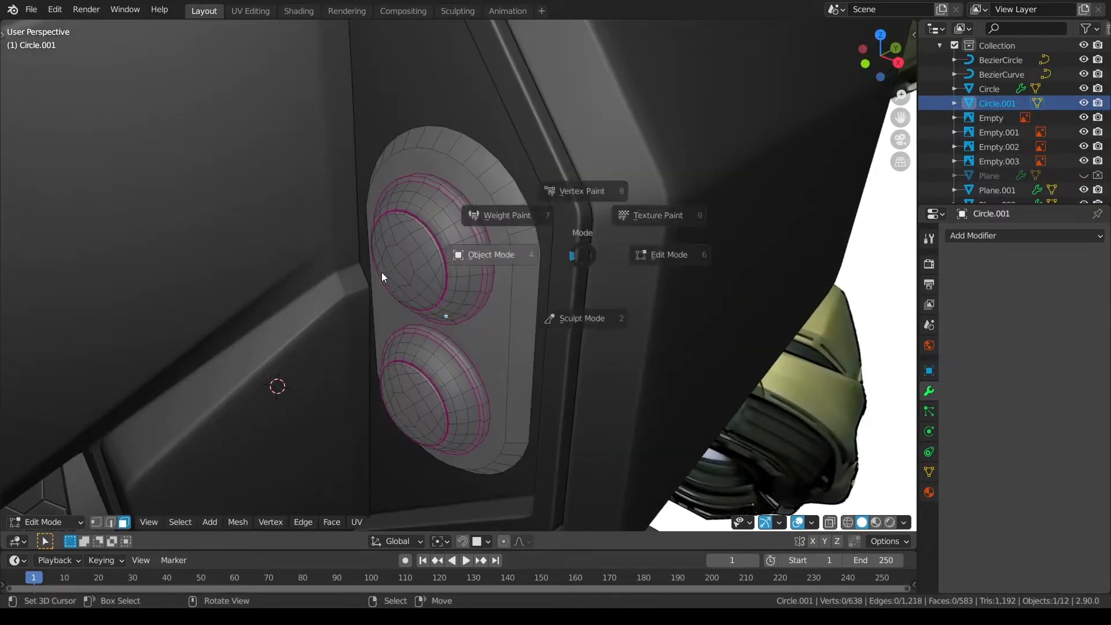
pyautogui.click(402, 267)
pyautogui.press('Tab')
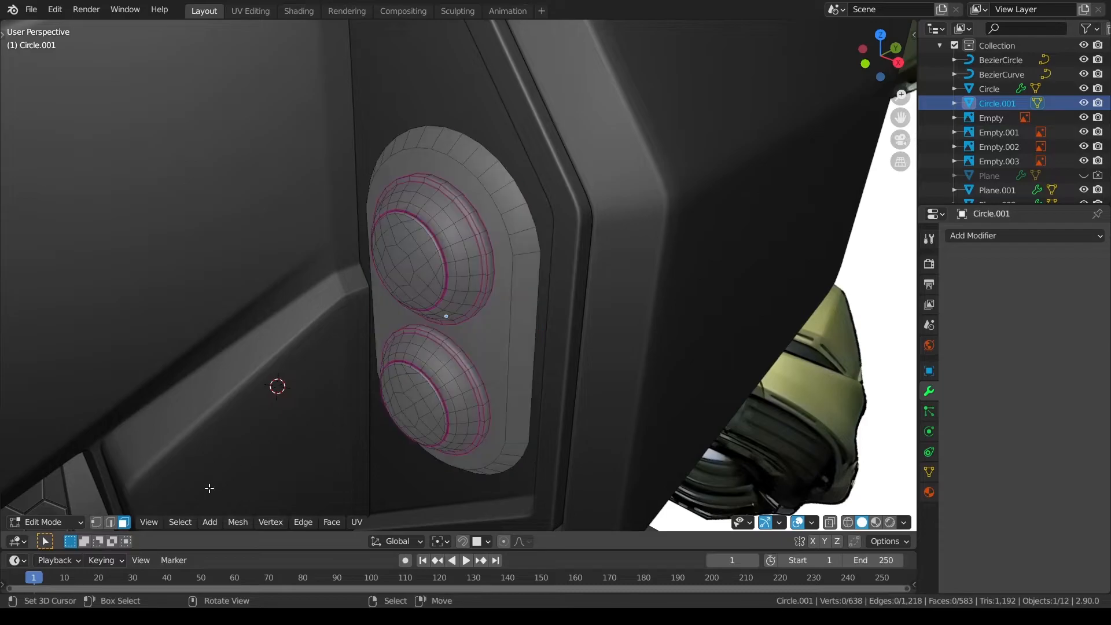
pyautogui.click(456, 343)
pyautogui.press('i')
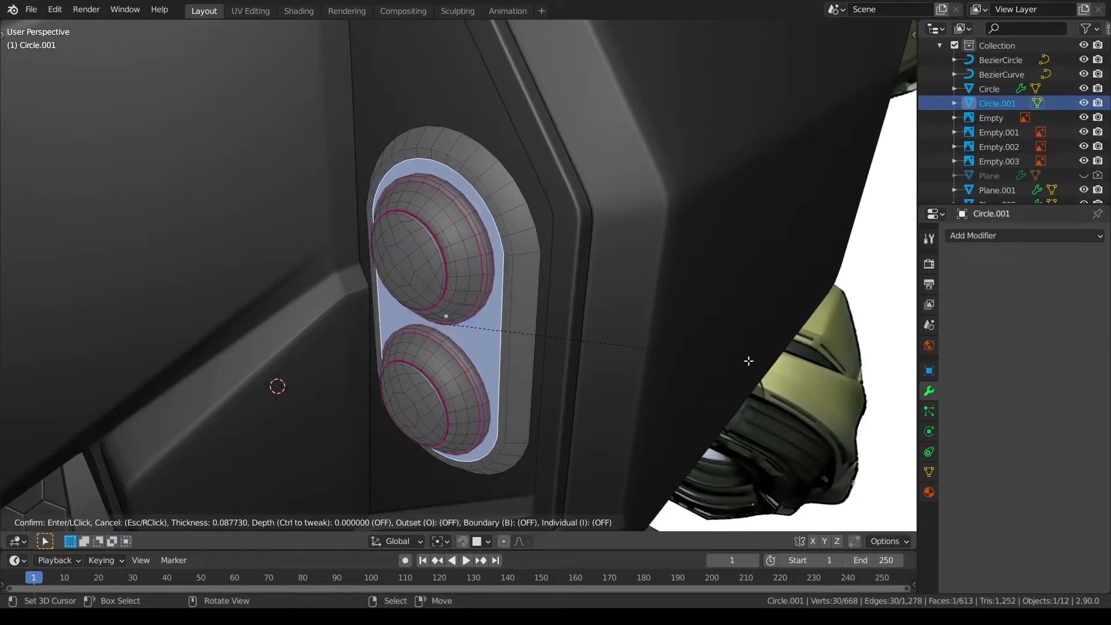
pyautogui.click(745, 363)
# Crease the edge loop around the capsule's inner face and return to object mode.
pyautogui.click(110, 522)
pyautogui.keyDown('alt'); pyautogui.click(506, 311); pyautogui.keyUp('alt')
pyautogui.hotkey('shift', 'e')
pyautogui.click(506, 312)
pyautogui.hotkey('ctrl', 'Tab')
pyautogui.click(423, 217)
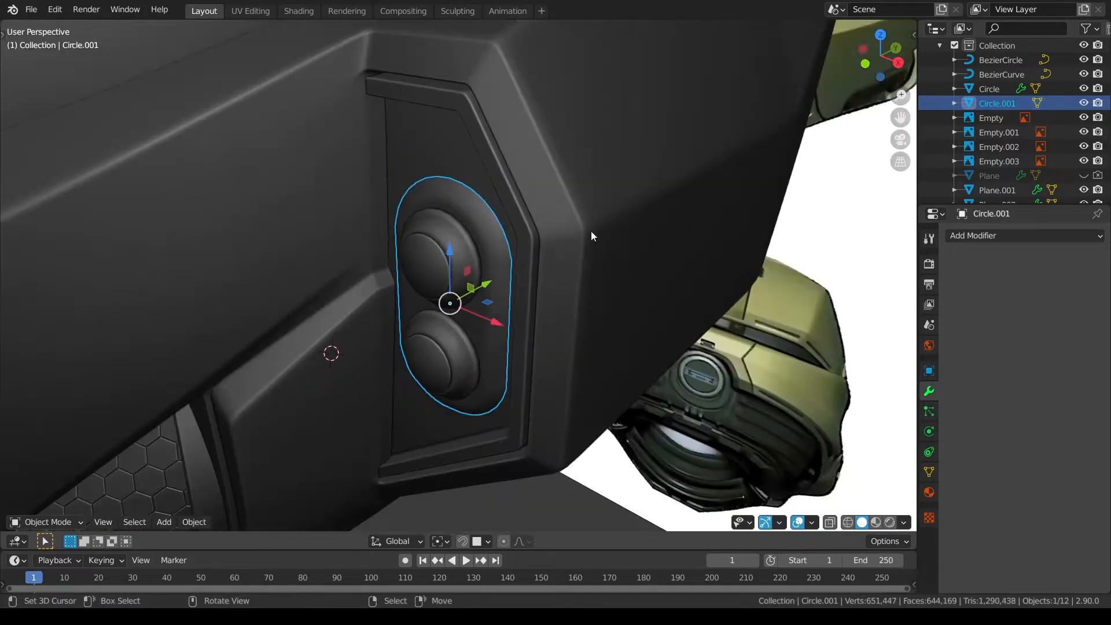
# Join the capsule and its lights into the main helmet object.
pyautogui.keyDown('shift'); pyautogui.click(591, 232); pyautogui.keyUp('shift')
pyautogui.hotkey('ctrl', 'j')
pyautogui.press('a')
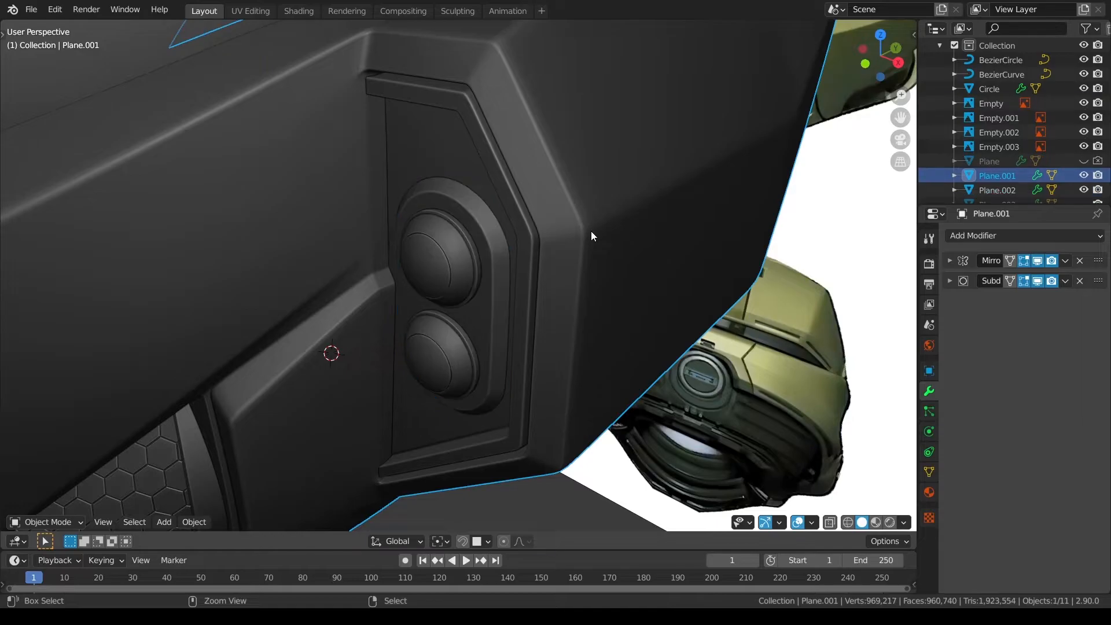
# Select the linked capsule and light geometry inside the helmet mesh and snap the 3D cursor to its centre.
pyautogui.rightClick(557, 252)
pyautogui.moveTo(557, 251); pyautogui.dragTo(463, 297, button='middle')
pyautogui.hotkey('ctrl', 'Tab')
pyautogui.click(547, 319)
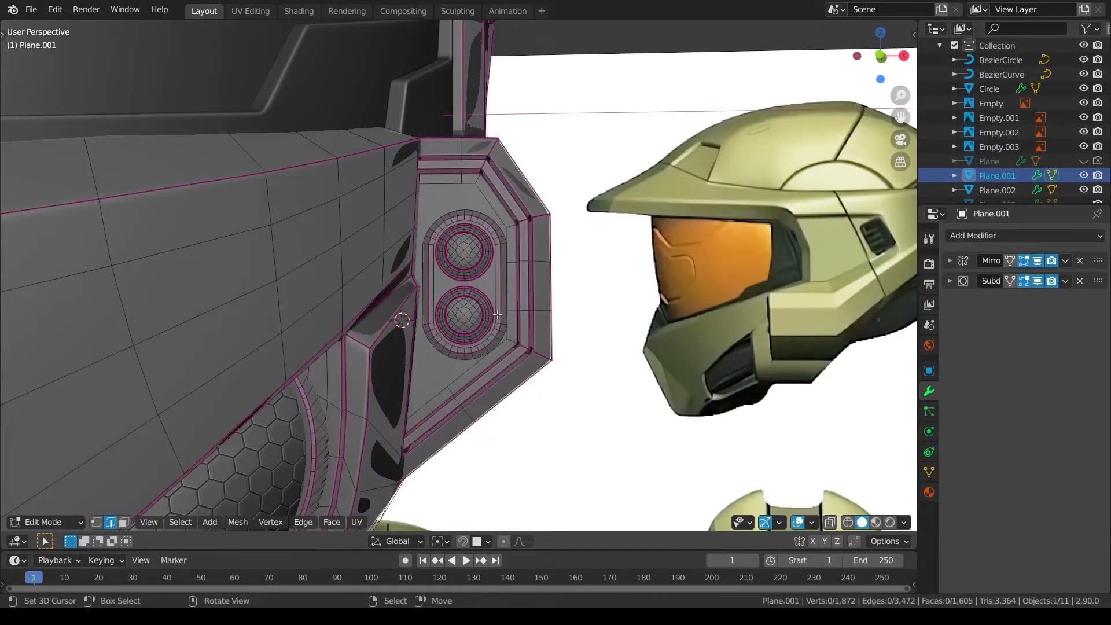
pyautogui.moveTo(548, 319); pyautogui.dragTo(457, 346, button='middle')
pyautogui.moveTo(480, 308); pyautogui.dragTo(378, 365, button='middle')
pyautogui.press('l')
pyautogui.press('l')
pyautogui.press('l')
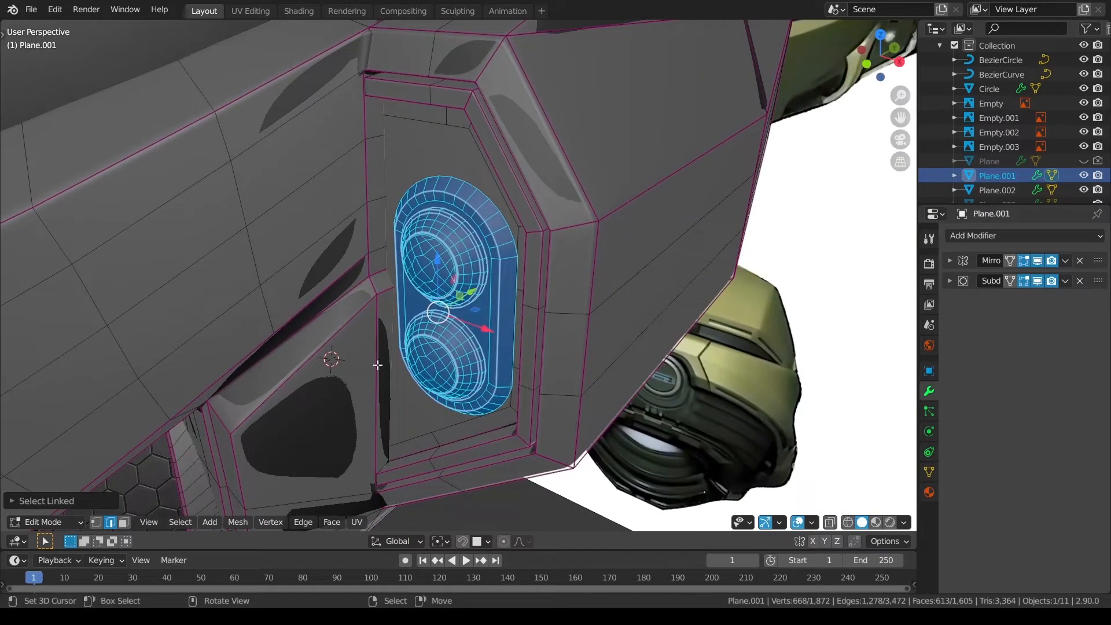
pyautogui.keyDown('alt'); pyautogui.click(512, 329); pyautogui.keyUp('alt')
pyautogui.click(452, 303)
# Hide the helmet's subdivision in the viewport and scale the linked capsule and lights by about 1.056 around the 3D cursor.
pyautogui.hotkey('alt', 'a')
pyautogui.press('l')
pyautogui.press('l')
pyautogui.press('l')
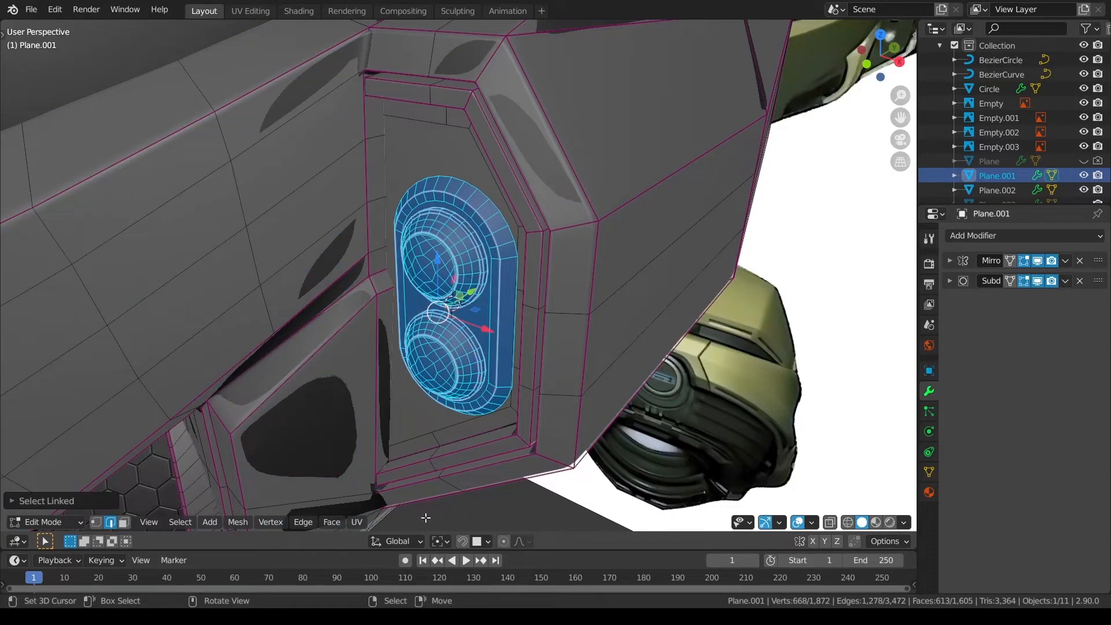
pyautogui.click(439, 541)
pyautogui.click(479, 511)
pyautogui.moveTo(480, 512); pyautogui.dragTo(660, 324, button='middle')
pyautogui.press('s')
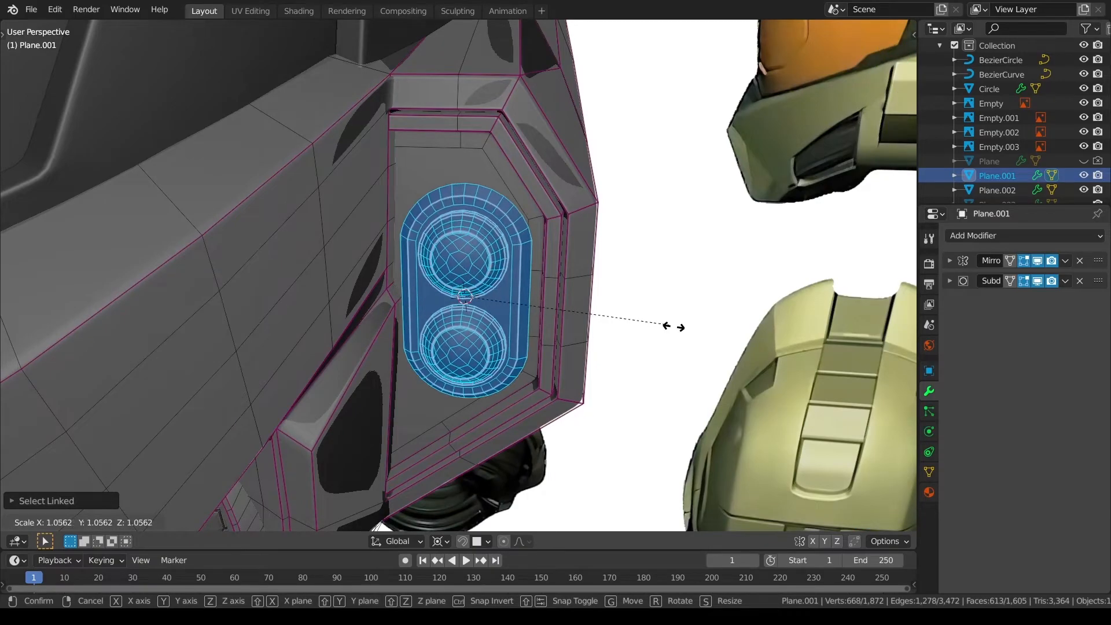
pyautogui.click(669, 325)
pyautogui.click(1037, 281)
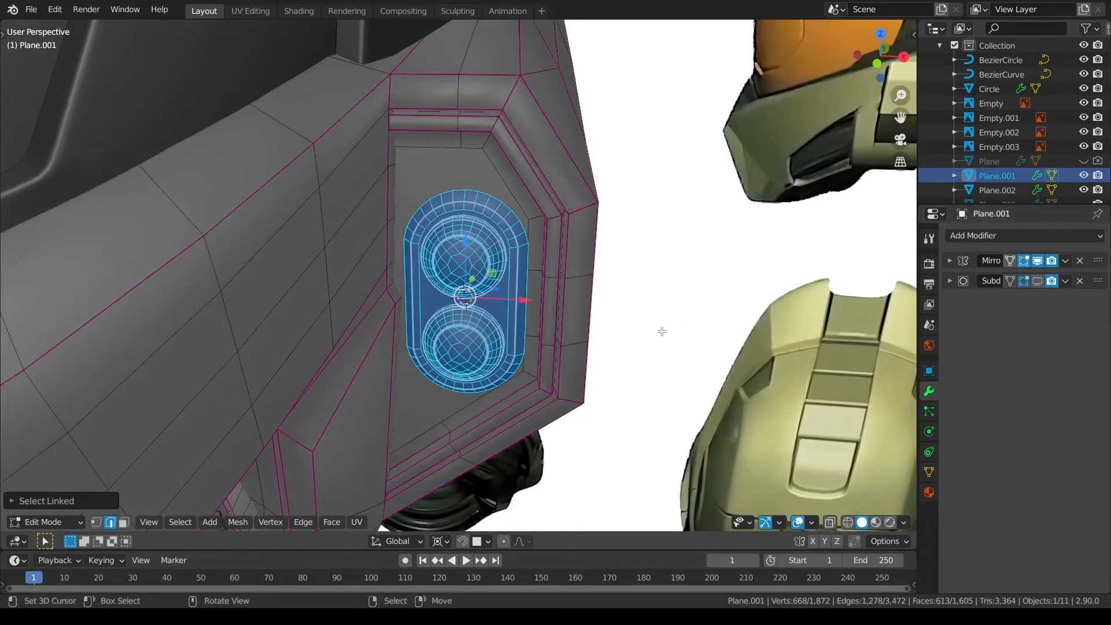
pyautogui.press('s')
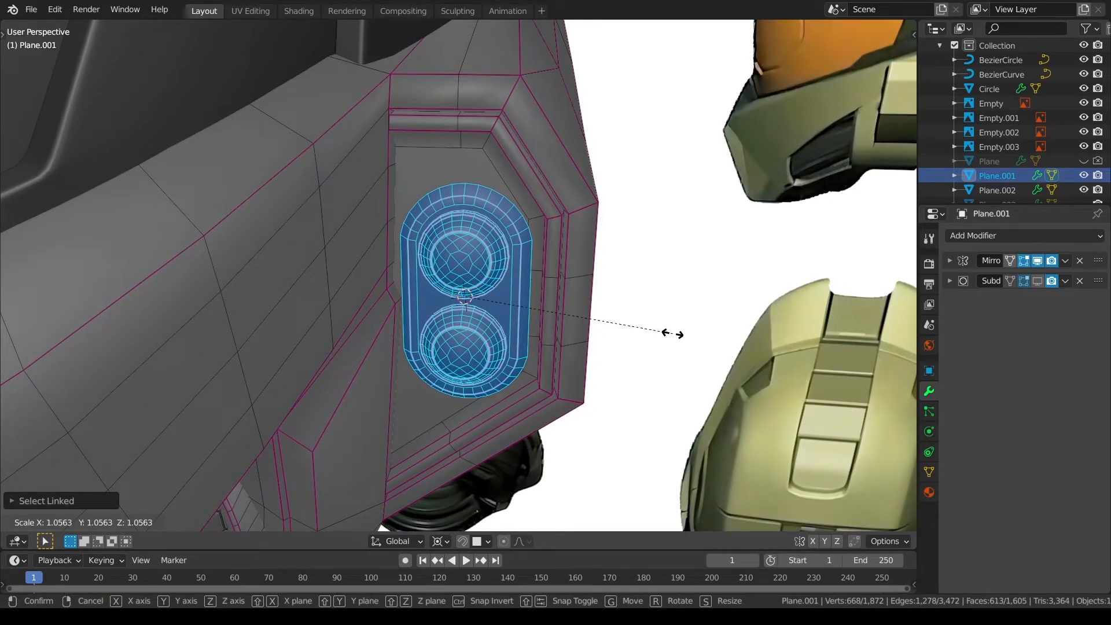
pyautogui.click(673, 334)
# Inspect the capsule and lights within the recessed side panel in object mode.
pyautogui.press('a')
pyautogui.press('a')
pyautogui.press('Tab')
pyautogui.press('a')
pyautogui.press('a')
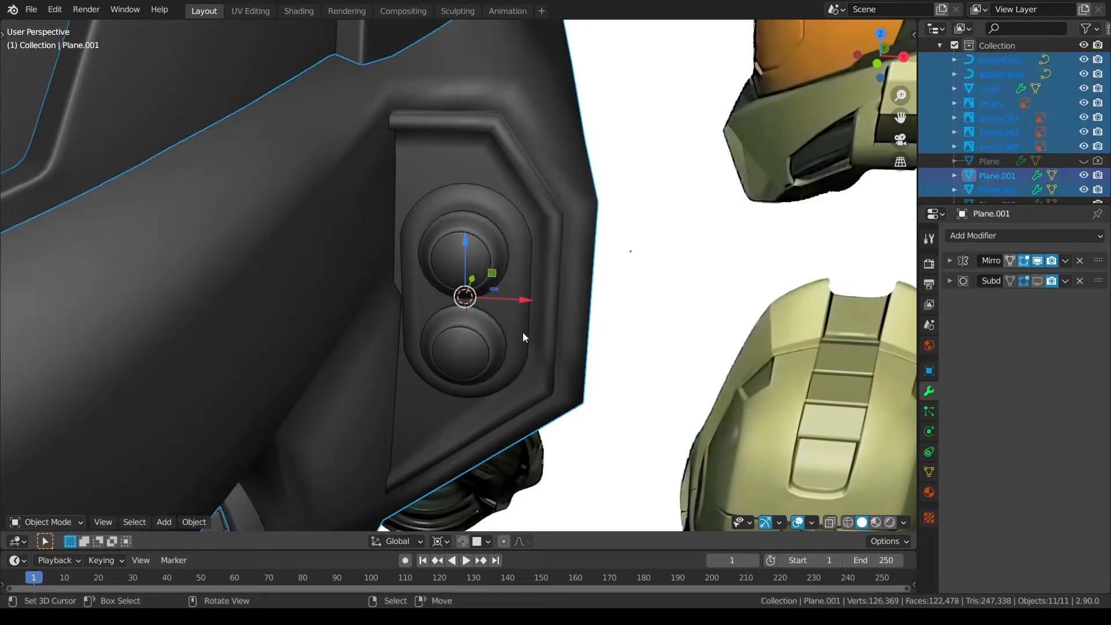
pyautogui.moveTo(518, 331); pyautogui.dragTo(476, 269, button='middle')
pyautogui.rightClick(502, 191)
# Try to shrink the recessed panel's flat face and its surrounding face ring around the 3D cursor.
pyautogui.press('Tab')
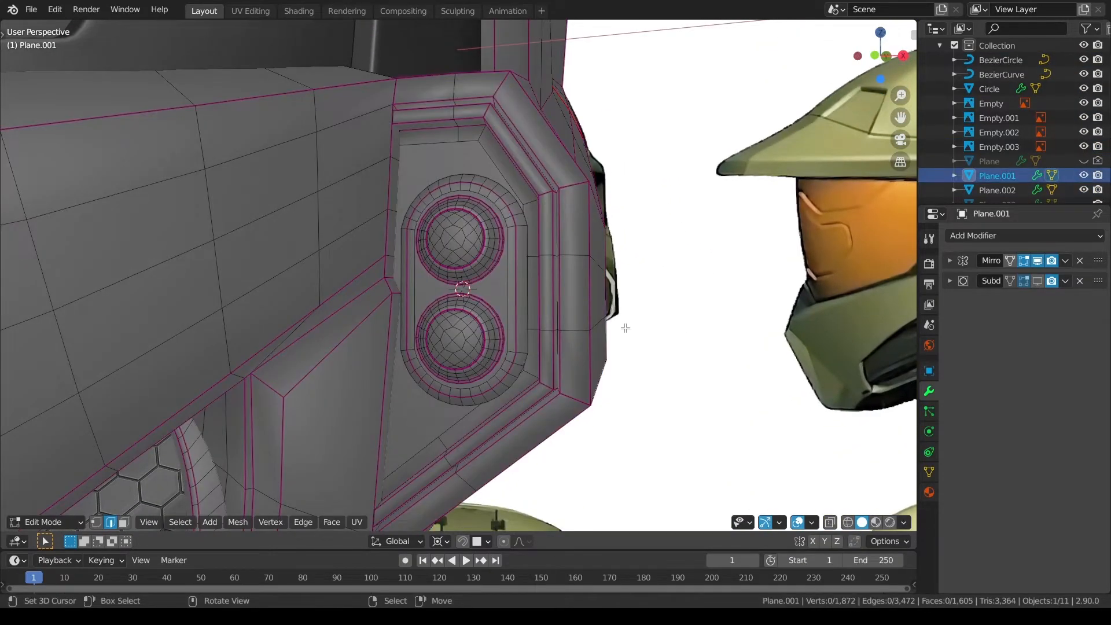
pyautogui.moveTo(640, 330); pyautogui.dragTo(633, 366, button='middle')
pyautogui.click(123, 522)
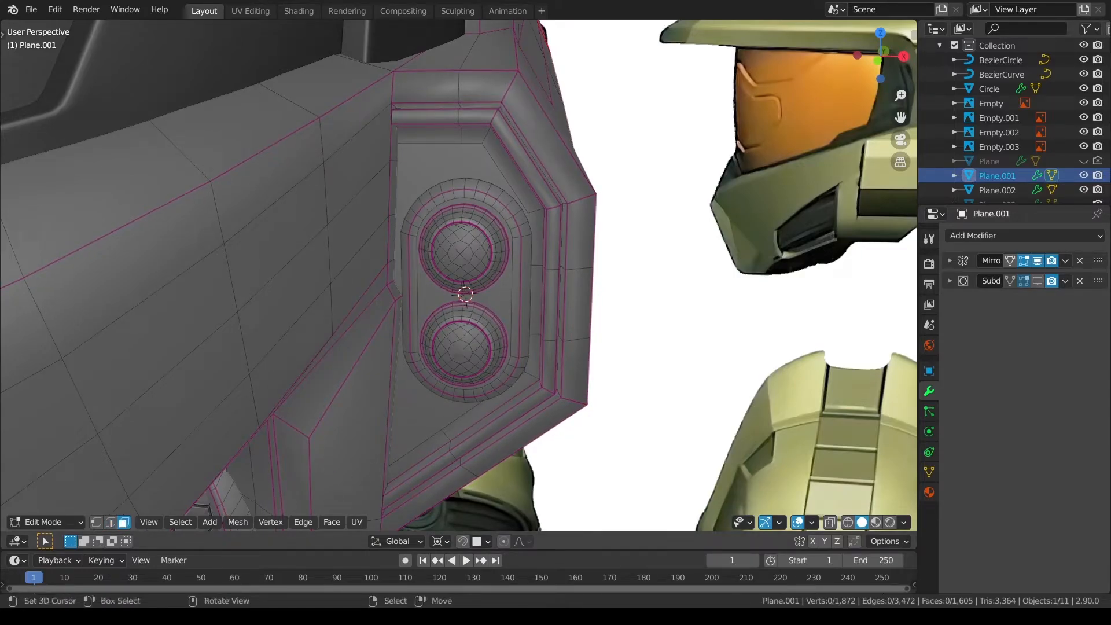
pyautogui.rightClick(434, 406)
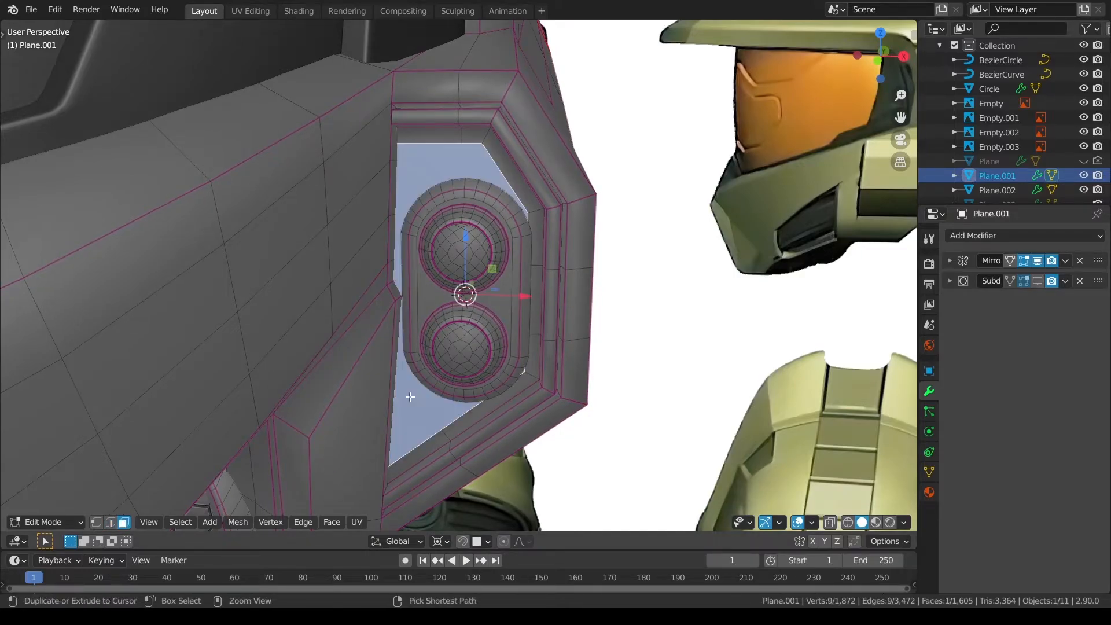
pyautogui.press('ctrl+KP_Add')
pyautogui.press('ctrl+KP_Add')
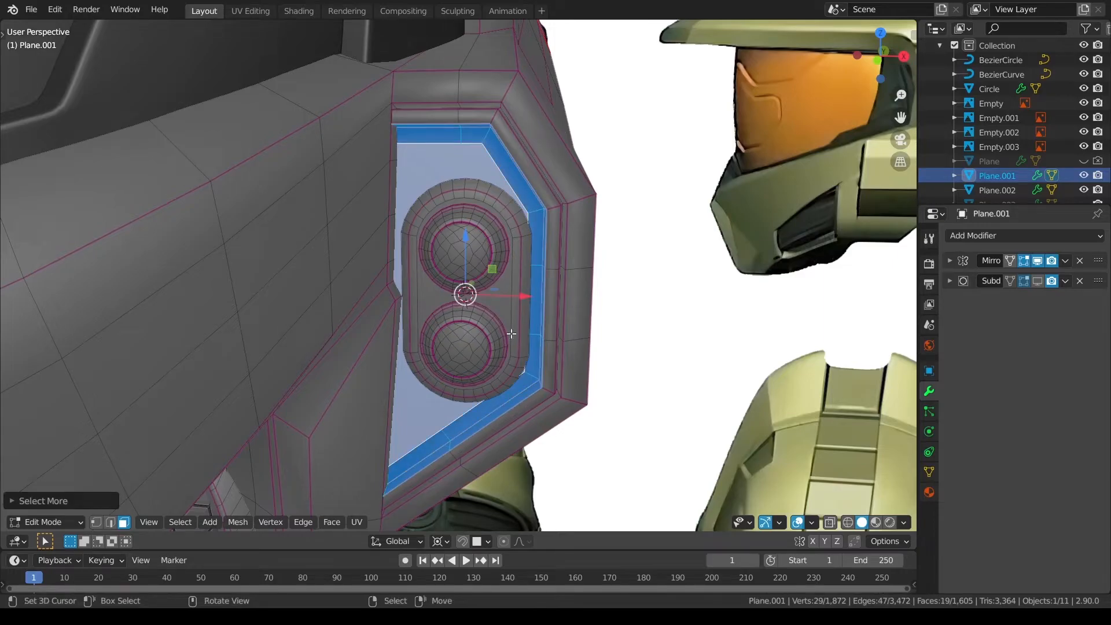
pyautogui.press('s')
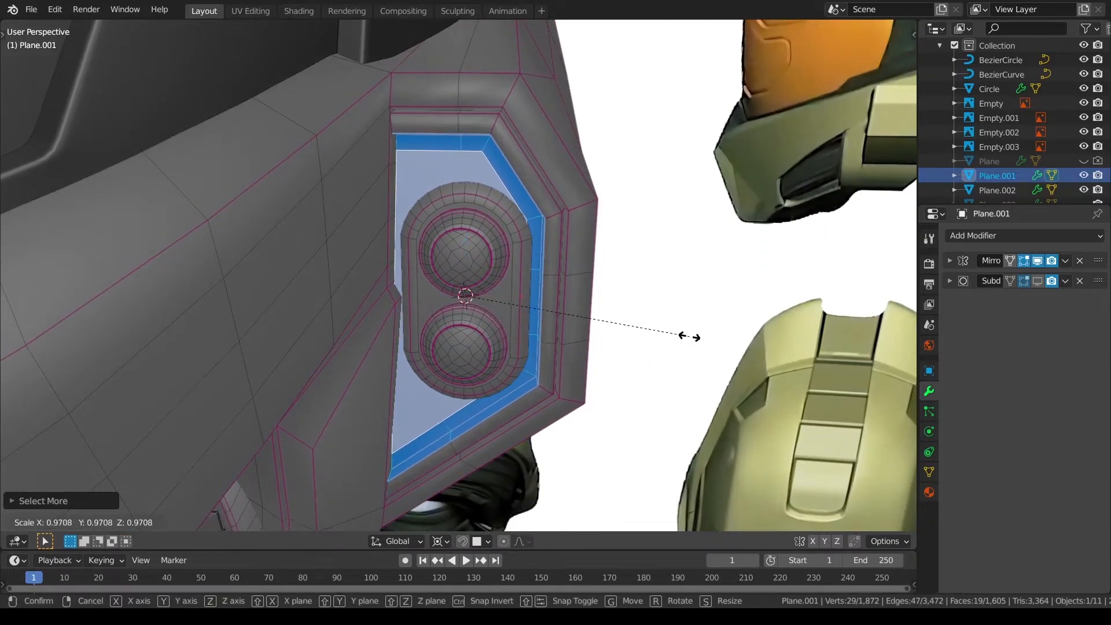
pyautogui.click(688, 337)
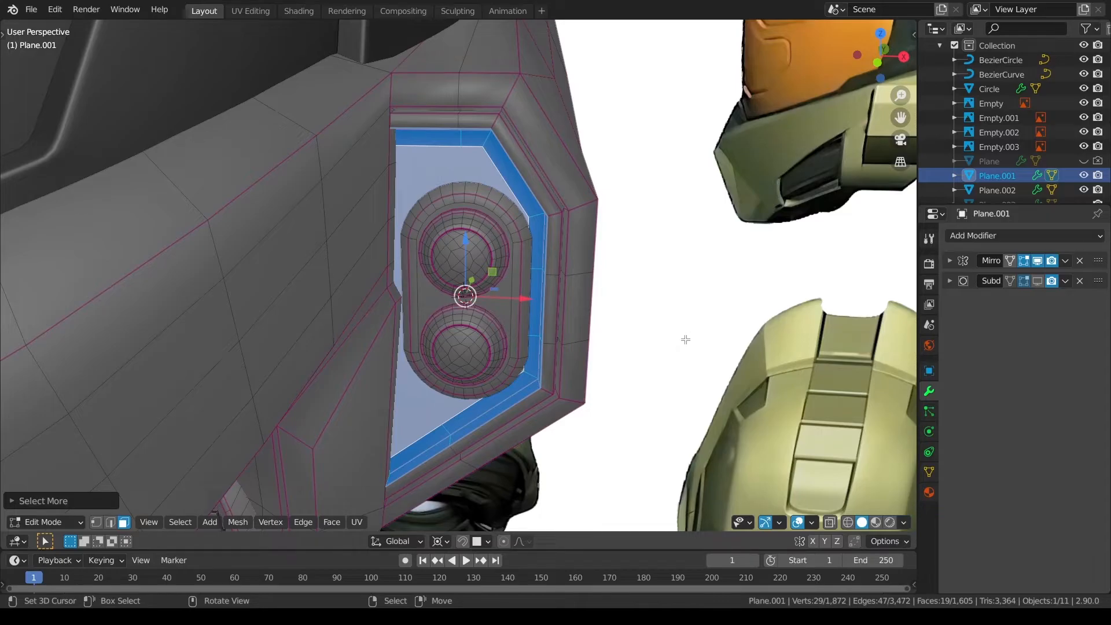
pyautogui.moveTo(685, 340)
pyautogui.mouseDown(button='middle')
pyautogui.moveTo(665, 307)
pyautogui.moveTo(690, 306)
pyautogui.moveTo(675, 206)
pyautogui.moveTo(690, 328)
pyautogui.mouseUp(button='middle')
pyautogui.press('s')
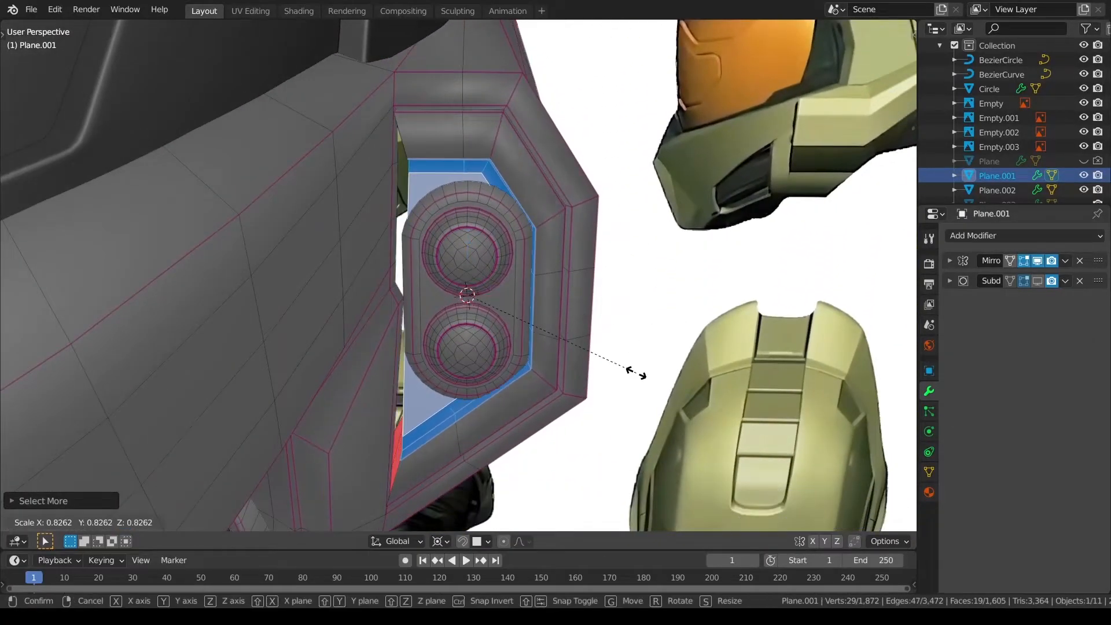
pyautogui.rightClick(633, 373)
# Clear the selection and add a loop cut around the inner wall of the recessed side panel.
pyautogui.press('a')
pyautogui.press('a')
pyautogui.hotkey('ctrl', 'r')
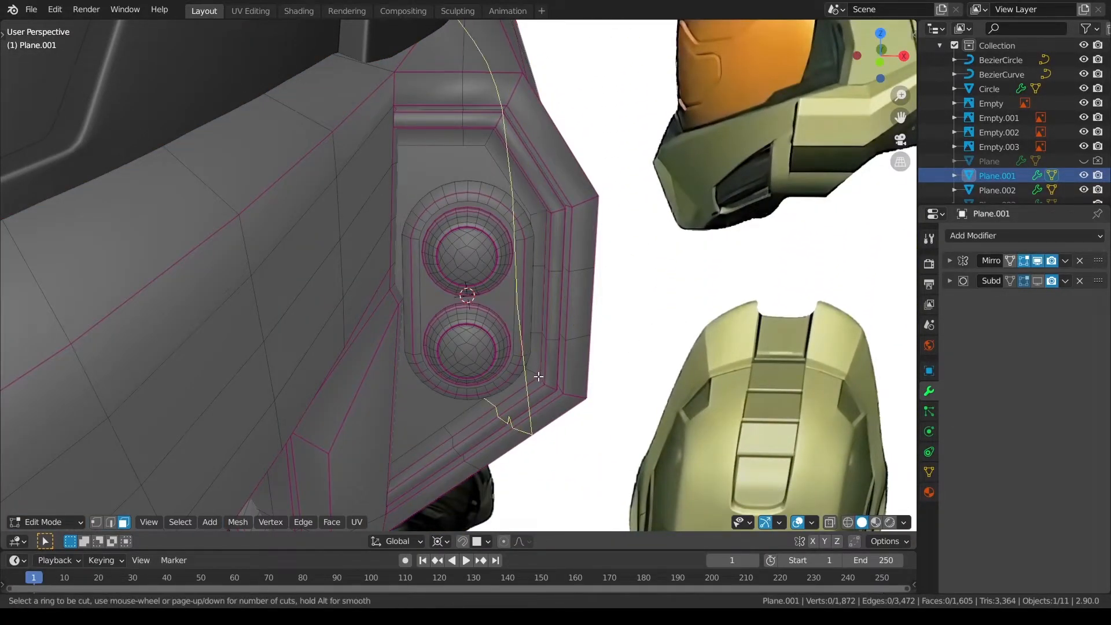
pyautogui.click(539, 375)
pyautogui.click(537, 378)
# Select the narrow strip of faces running along the recess's inner frame and extrude it slightly along global Y.
pyautogui.moveTo(537, 377); pyautogui.dragTo(560, 319, button='middle')
pyautogui.click(124, 523)
pyautogui.click(428, 141)
pyautogui.moveTo(545, 294); pyautogui.dragTo(460, 479, button='middle')
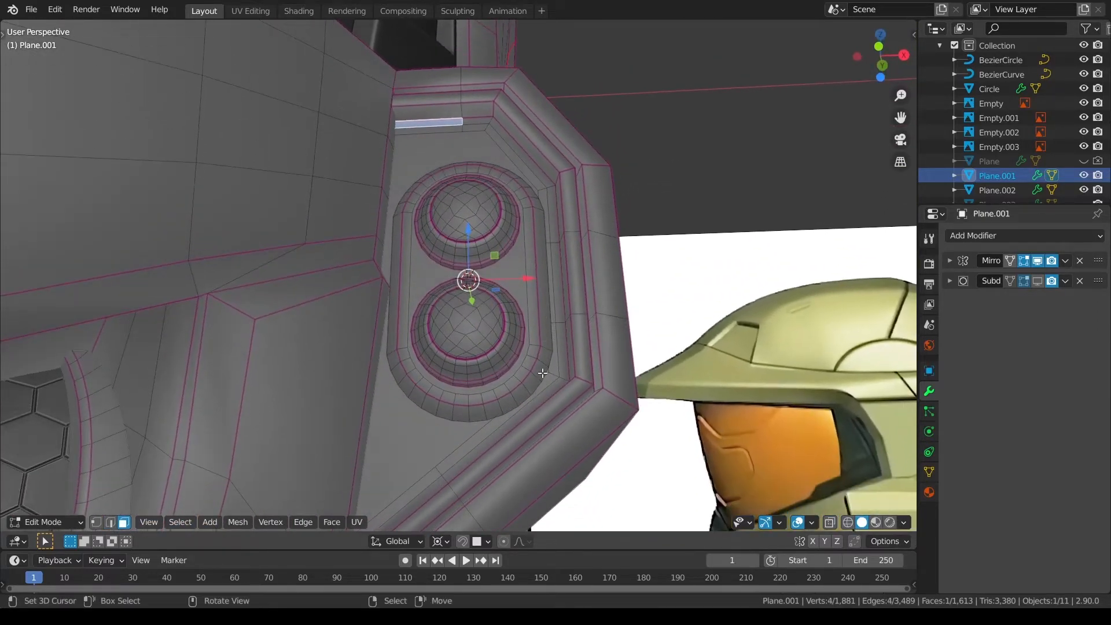
pyautogui.keyDown('ctrl'); pyautogui.click(441, 486); pyautogui.keyUp('ctrl')
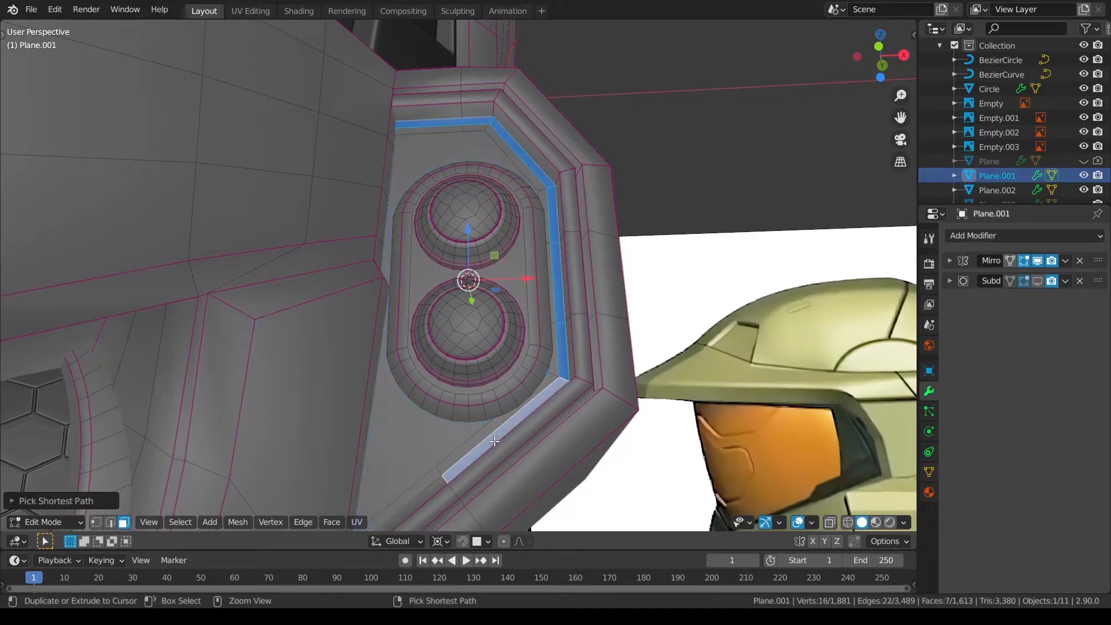
pyautogui.moveTo(565, 362); pyautogui.dragTo(544, 421, button='middle')
pyautogui.scroll(2, 543, 422)
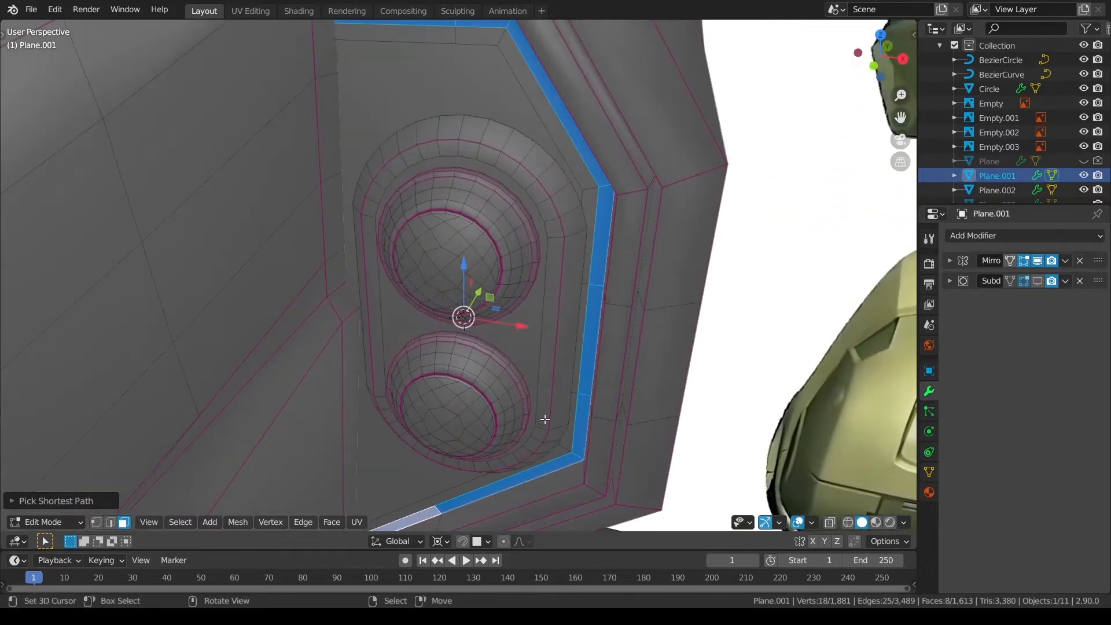
pyautogui.scroll(1, 583, 380)
pyautogui.press('e')
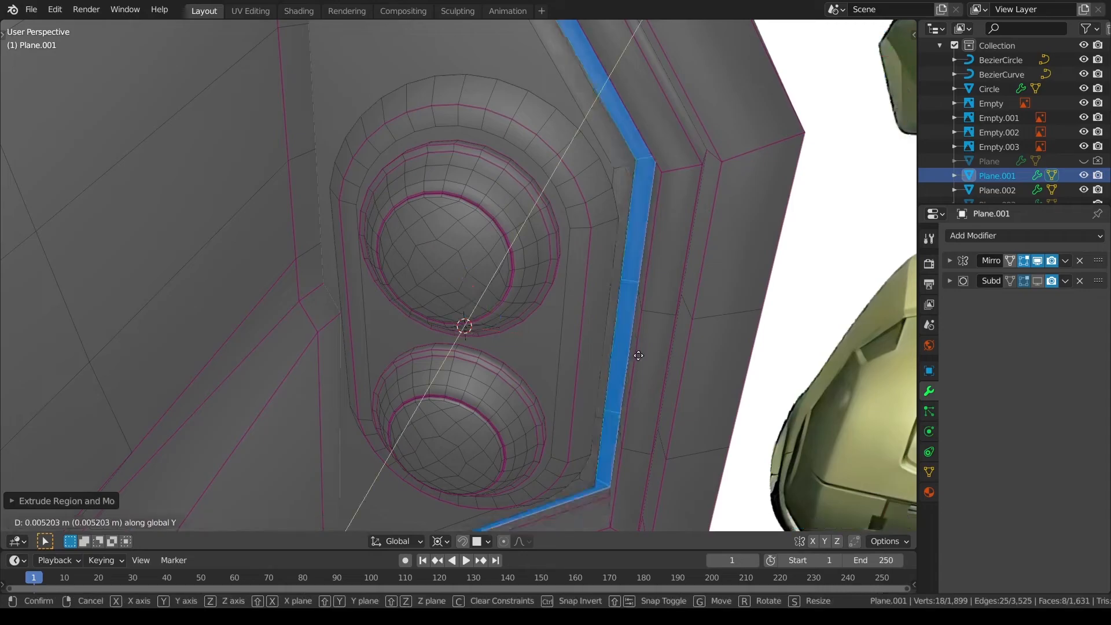
pyautogui.click(514, 516)
# Set snapping to Vertex and move the extruded strip along global Y, snapping it to the neighbouring frame corner.
pyautogui.click(489, 541)
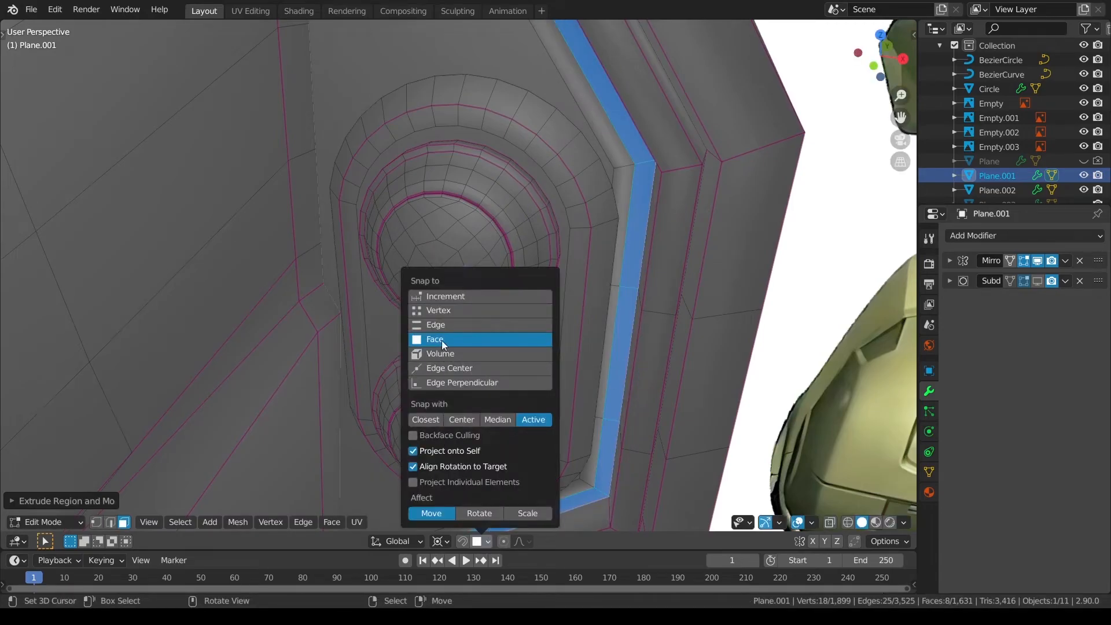
pyautogui.click(438, 310)
pyautogui.click(479, 546)
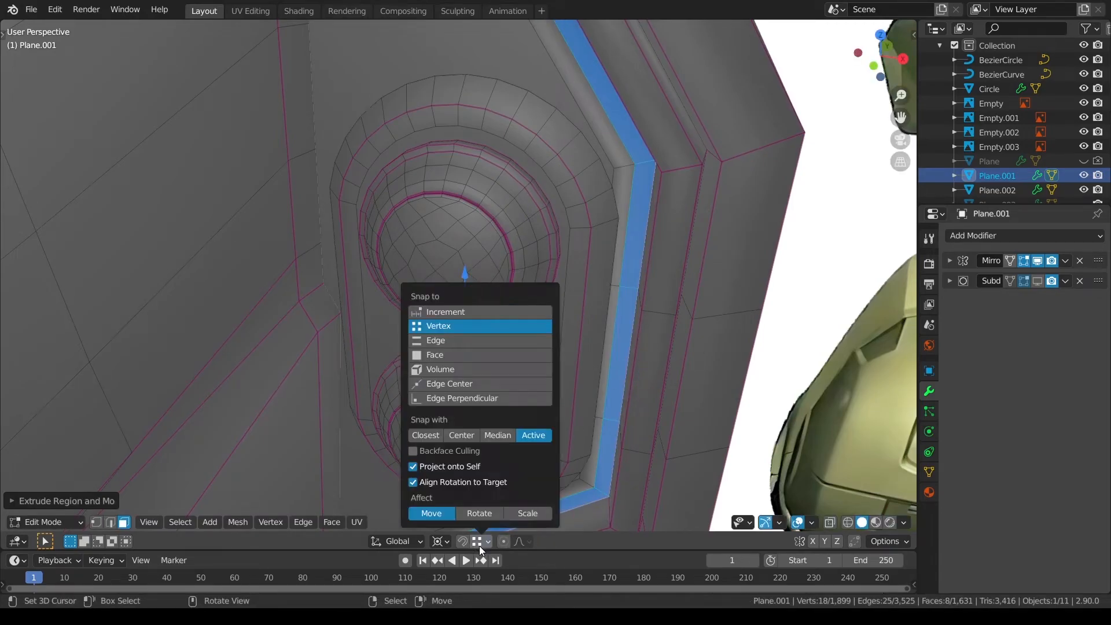
pyautogui.click(468, 485)
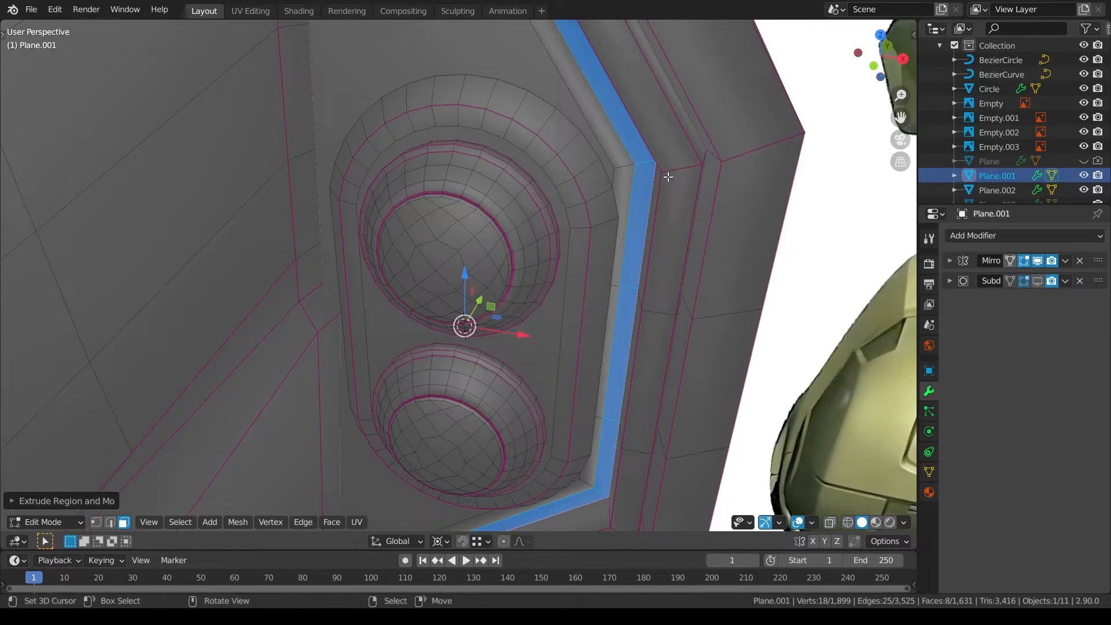
pyautogui.press('g')
pyautogui.press('y')
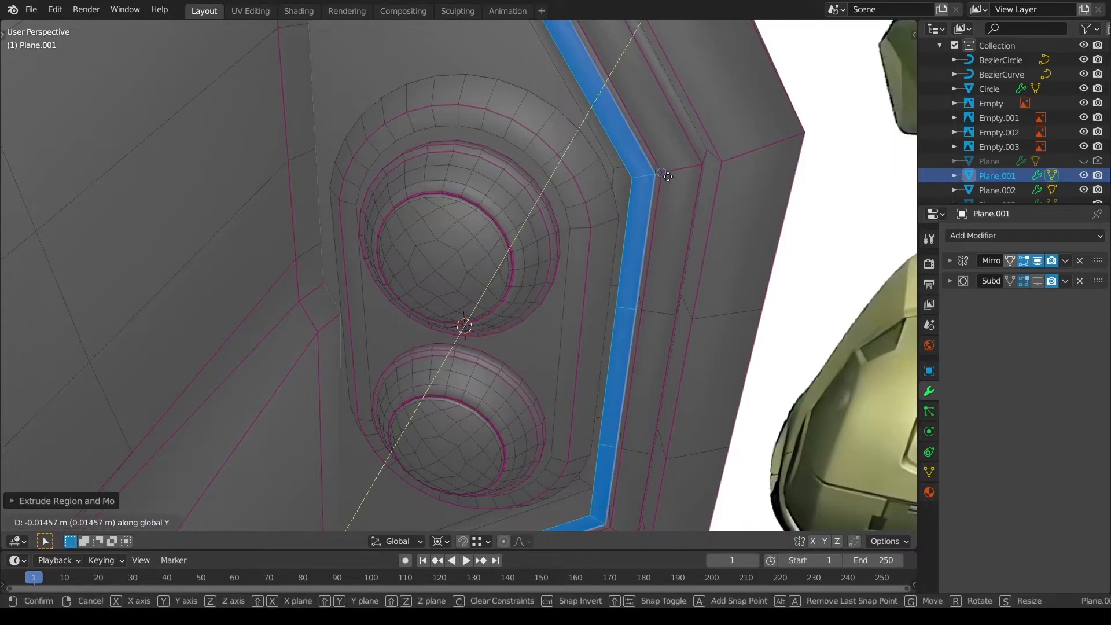
pyautogui.click(668, 176)
# Expand the strip selection to the surrounding frame faces and hide everything else in the mesh.
pyautogui.moveTo(668, 176); pyautogui.dragTo(747, 188, button='middle')
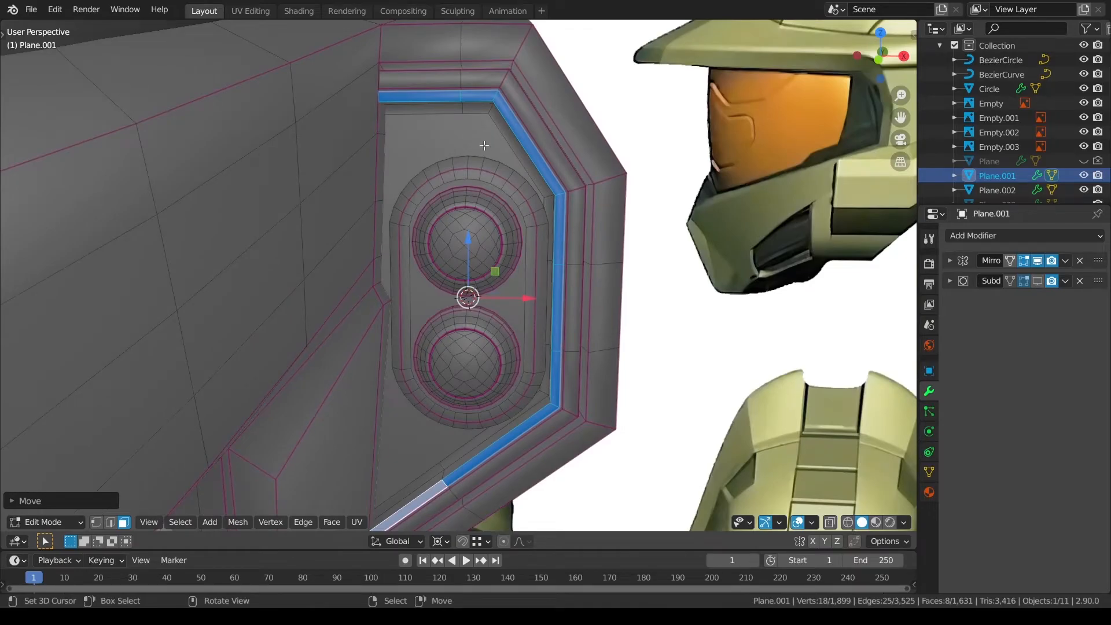
pyautogui.hotkey('ctrl', 'l')
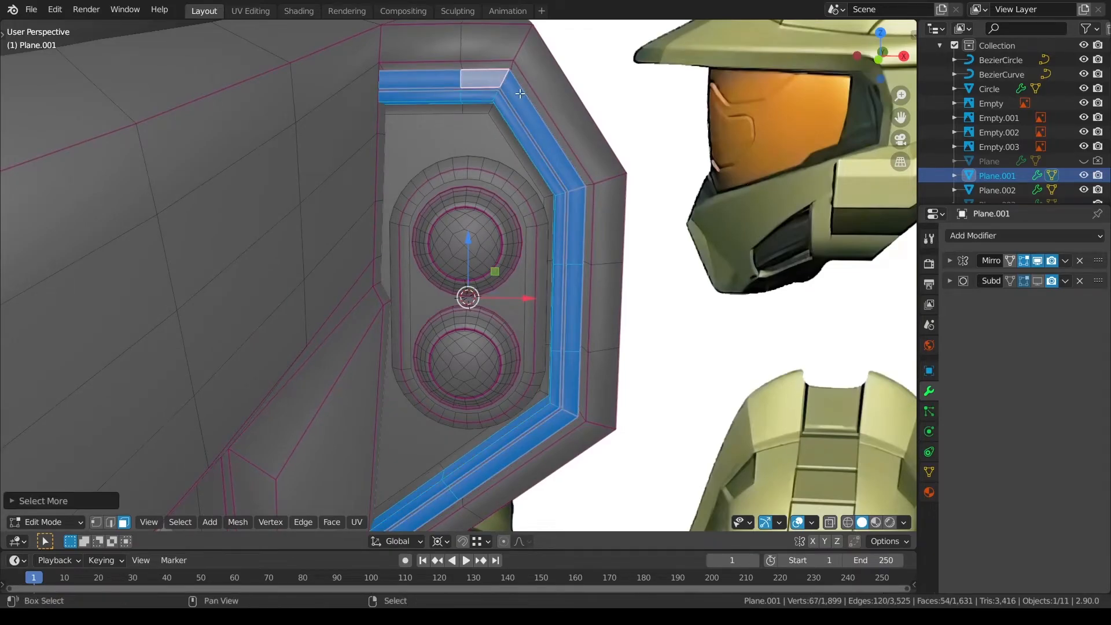
pyautogui.hotkey('shift', 'h')
pyautogui.hotkey('alt', 'a')
pyautogui.keyDown('shift'); pyautogui.moveTo(507, 188); pyautogui.dragTo(424, 300, button='middle'); pyautogui.keyUp('shift')
pyautogui.scroll(4, 429, 315)
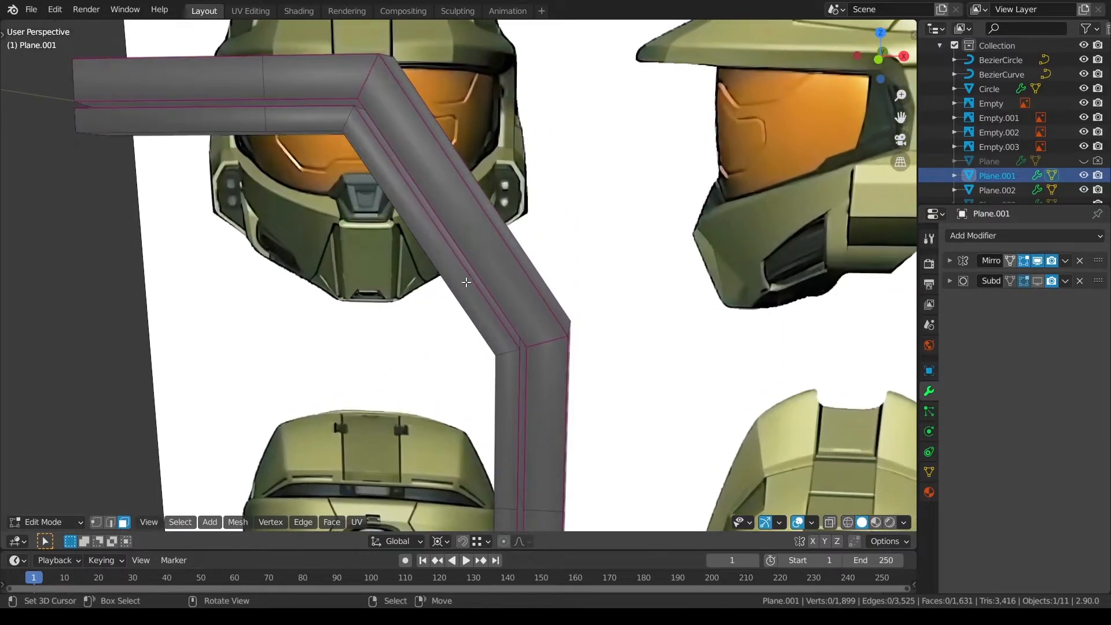
# Bridge the two parallel edge loops along the gap in the isolated frame.
pyautogui.click(110, 522)
pyautogui.keyDown('alt'); pyautogui.rightClick(117, 108); pyautogui.keyUp('alt')
pyautogui.keyDown('alt'); pyautogui.keyDown('shift'); pyautogui.rightClick(124, 100); pyautogui.keyUp('shift'); pyautogui.keyUp('alt')
pyautogui.press('q')
pyautogui.moveTo(671, 250)
pyautogui.click(739, 248)
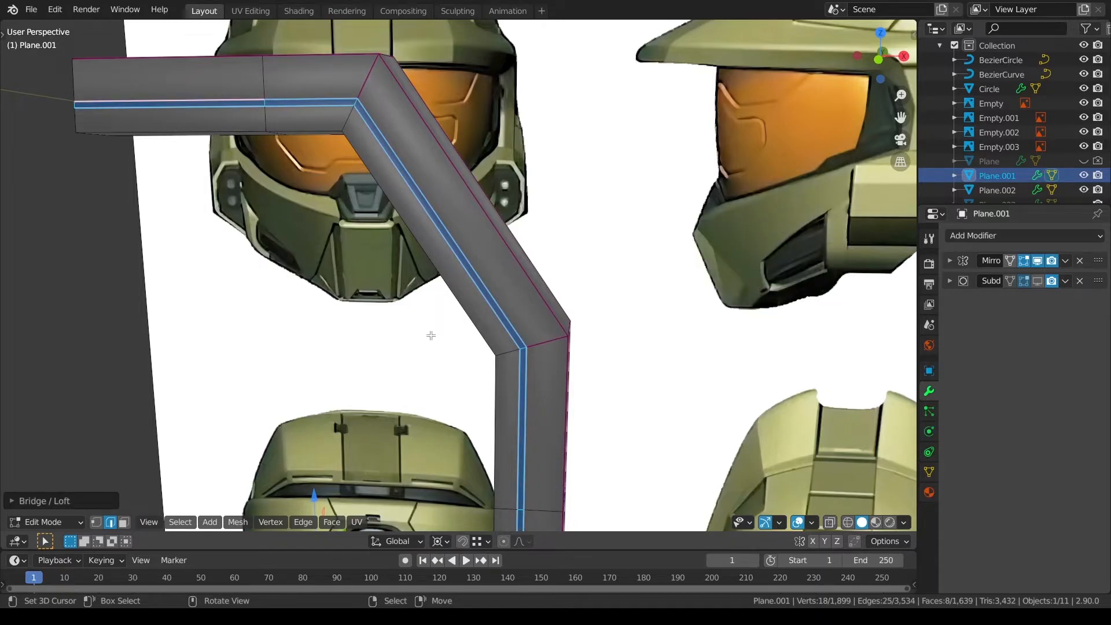
# Delete the leftover internal face loop behind the bridged strip and the stray face at the frame's upper end.
pyautogui.moveTo(408, 191); pyautogui.dragTo(610, 214, button='middle')
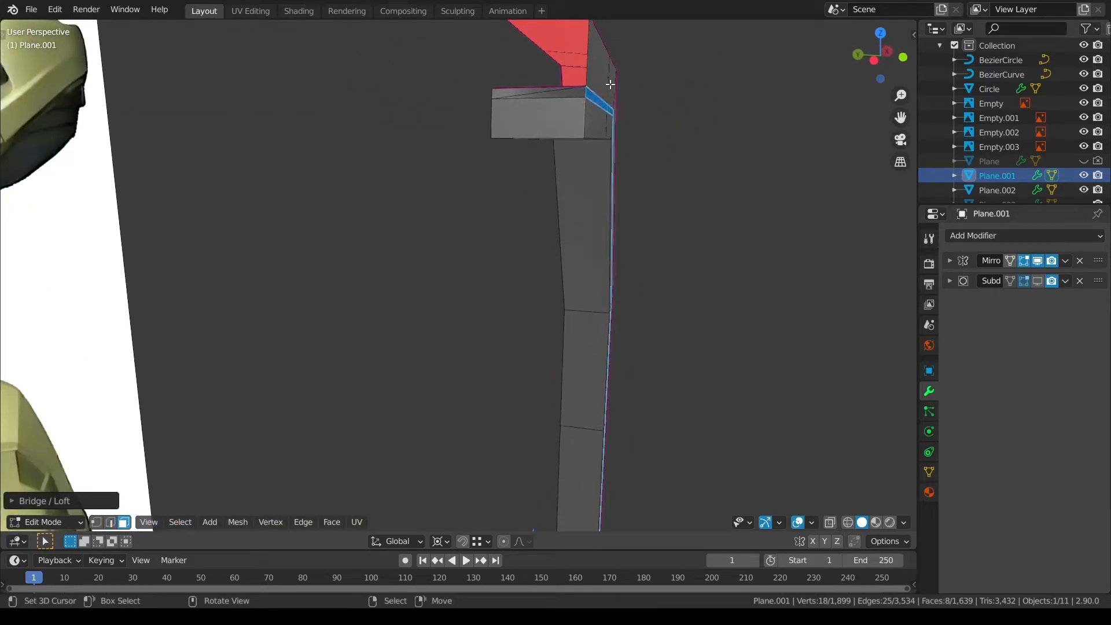
pyautogui.keyDown('alt'); pyautogui.click(564, 92); pyautogui.keyUp('alt')
pyautogui.press('x')
pyautogui.click(638, 153)
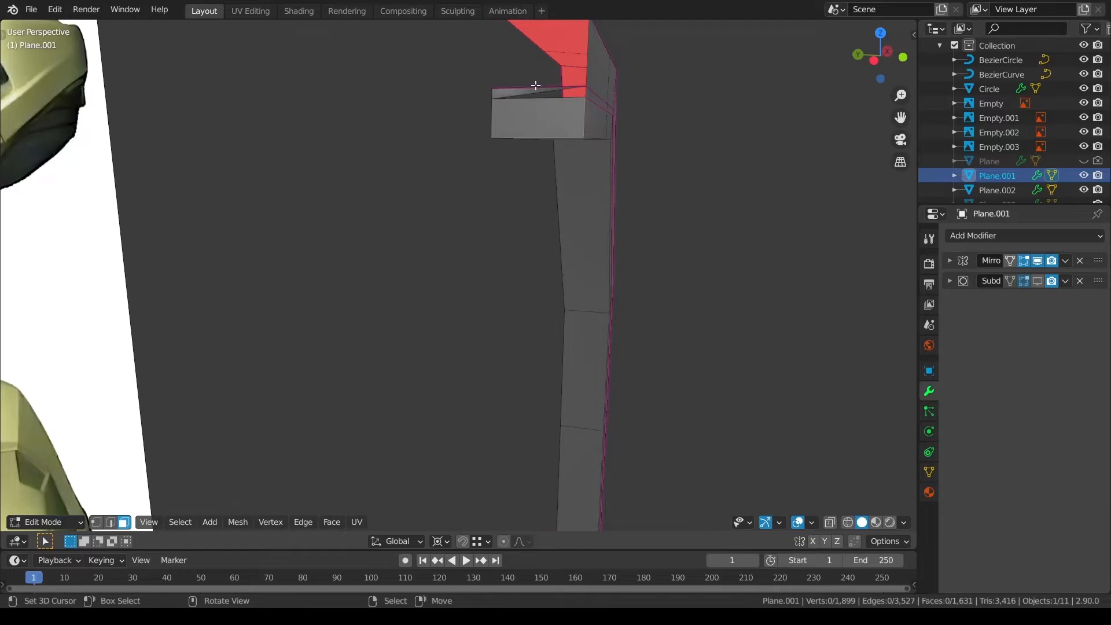
pyautogui.rightClick(533, 92)
pyautogui.press('x')
pyautogui.click(581, 130)
# Delete the leftover face at the lower end of the frame, working from its back side.
pyautogui.moveTo(595, 141); pyautogui.dragTo(306, 335, button='middle')
pyautogui.keyDown('alt'); pyautogui.click(225, 319); pyautogui.keyUp('alt')
pyautogui.press('x')
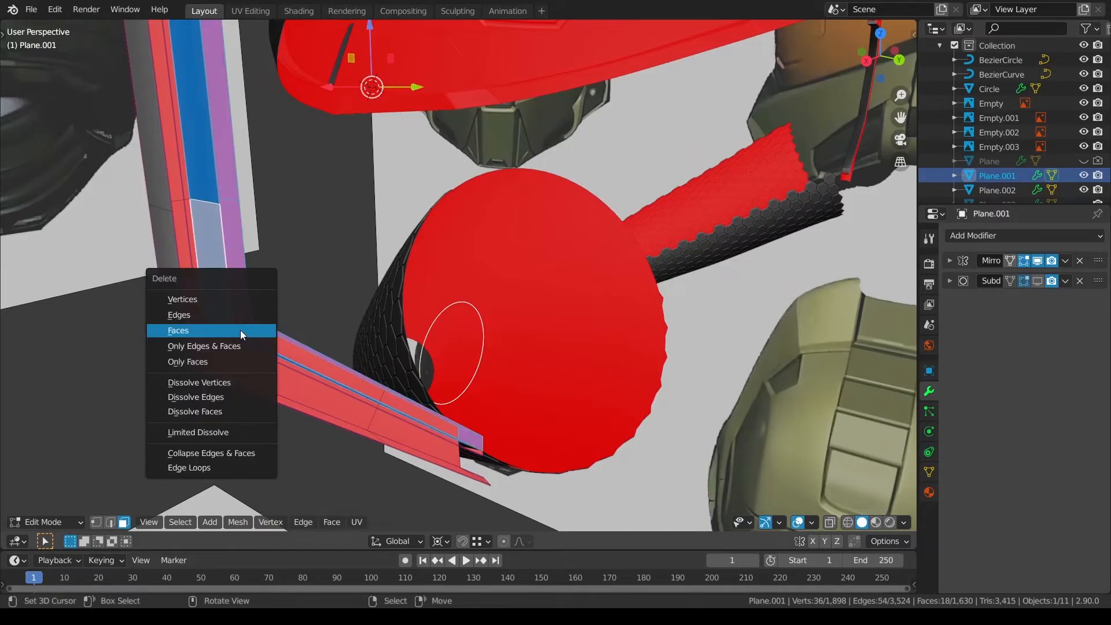
pyautogui.press('x')
pyautogui.click(470, 441)
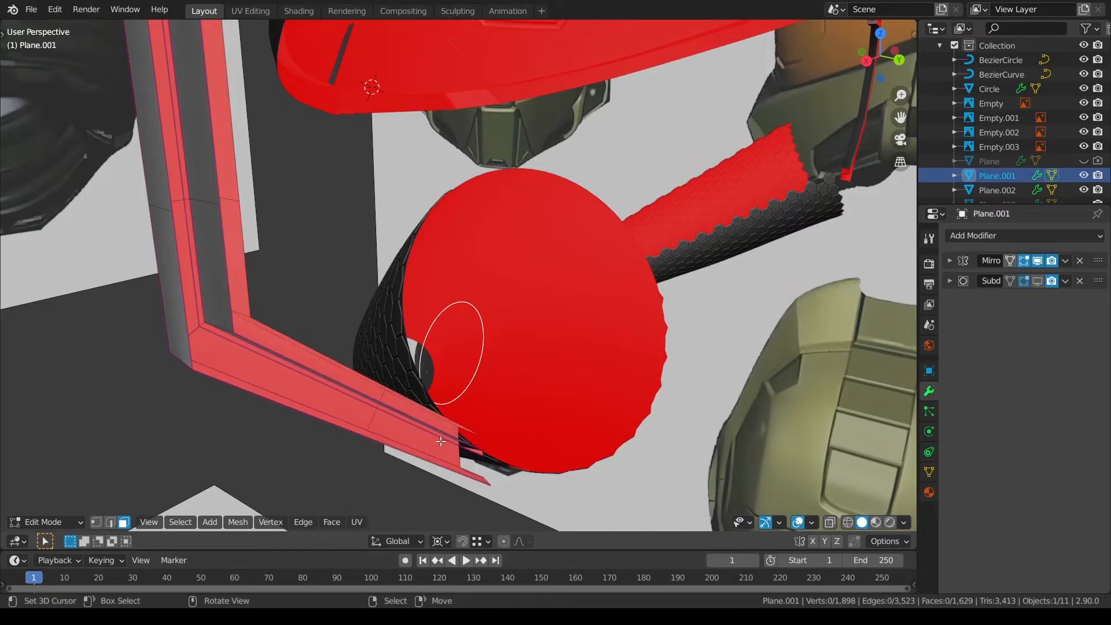
pyautogui.keyDown('alt'); pyautogui.click(221, 329); pyautogui.keyUp('alt')
# Delete the remaining redundant faces on the inner and back side of the isolated frame.
pyautogui.moveTo(551, 364); pyautogui.dragTo(315, 223, button='middle')
pyautogui.scroll(3, 539, 207)
pyautogui.moveTo(570, 91); pyautogui.dragTo(463, 103, button='middle')
pyautogui.rightClick(697, 83)
pyautogui.press('x')
pyautogui.click(697, 83)
pyautogui.moveTo(697, 83); pyautogui.dragTo(594, 128, button='middle')
pyautogui.keyDown('alt'); pyautogui.rightClick(651, 57); pyautogui.keyUp('alt')
pyautogui.press('x')
pyautogui.click(650, 58)
pyautogui.moveTo(698, 184); pyautogui.dragTo(639, 158, button='middle')
pyautogui.hotkey('ctrl', 'z')
pyautogui.press('x')
pyautogui.click(661, 158)
pyautogui.hotkey('ctrl', 'z')
pyautogui.press('x')
pyautogui.click(649, 172)
pyautogui.scroll(3, 663, 193)
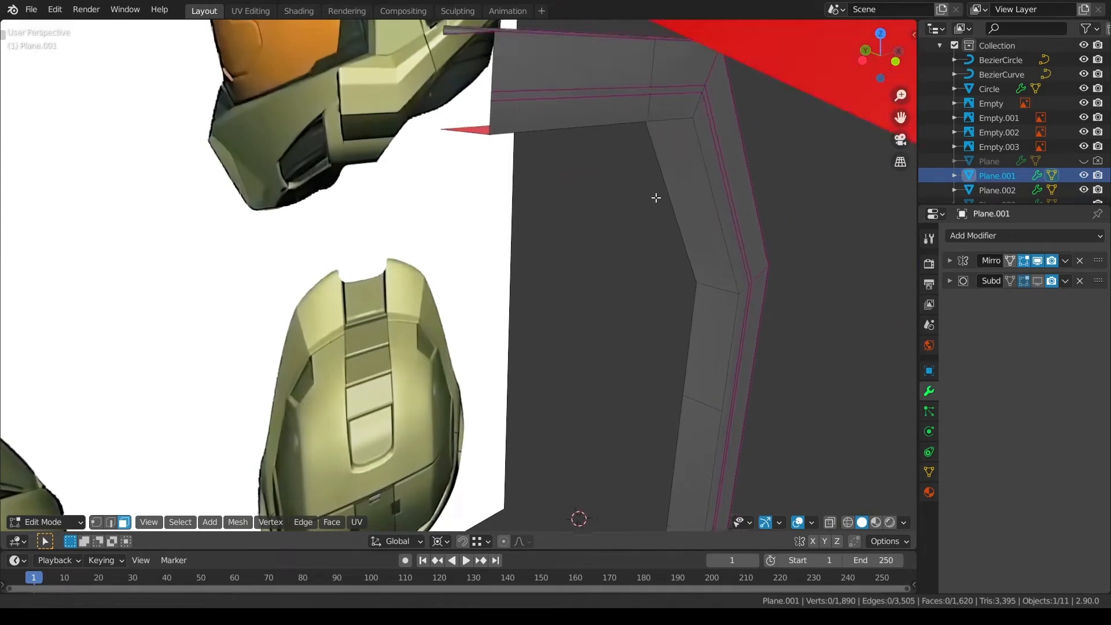
# Dissolve the two closely spaced edge loops running along the middle of the frame.
pyautogui.moveTo(662, 193); pyautogui.dragTo(625, 197, button='middle')
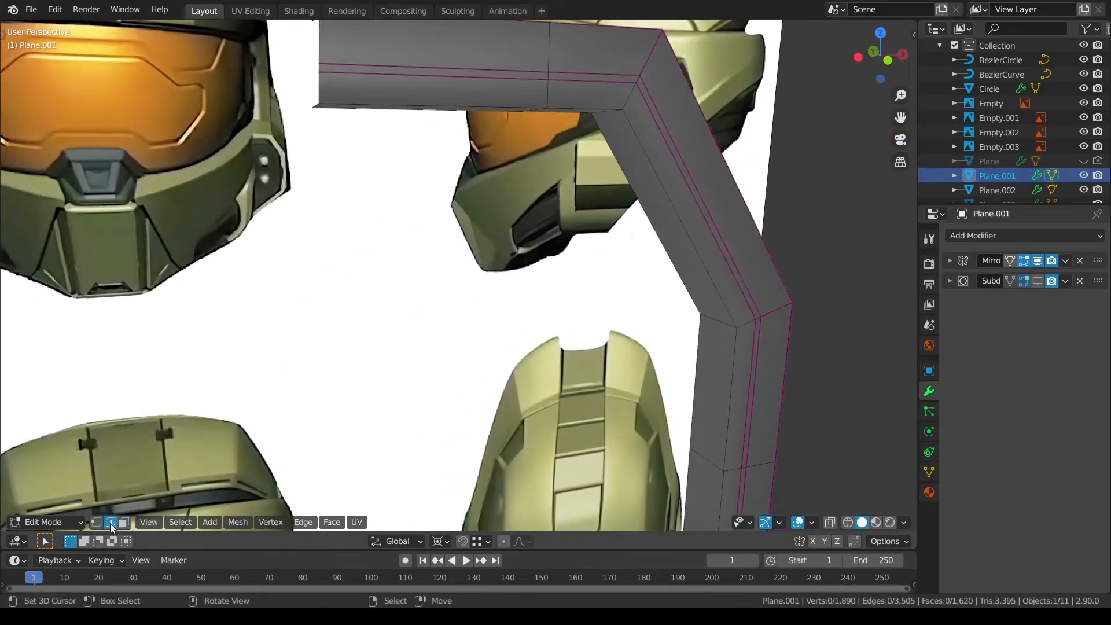
pyautogui.keyDown('alt'); pyautogui.rightClick(445, 79); pyautogui.keyUp('alt')
pyautogui.keyDown('alt'); pyautogui.keyDown('shift'); pyautogui.rightClick(448, 68); pyautogui.keyUp('shift'); pyautogui.keyUp('alt')
pyautogui.hotkey('ctrl', 'x')
pyautogui.press('a')
pyautogui.press('a')
# Select the three edges crossing the frame's bends and crease them.
pyautogui.moveTo(645, 124); pyautogui.dragTo(521, 175, button='middle')
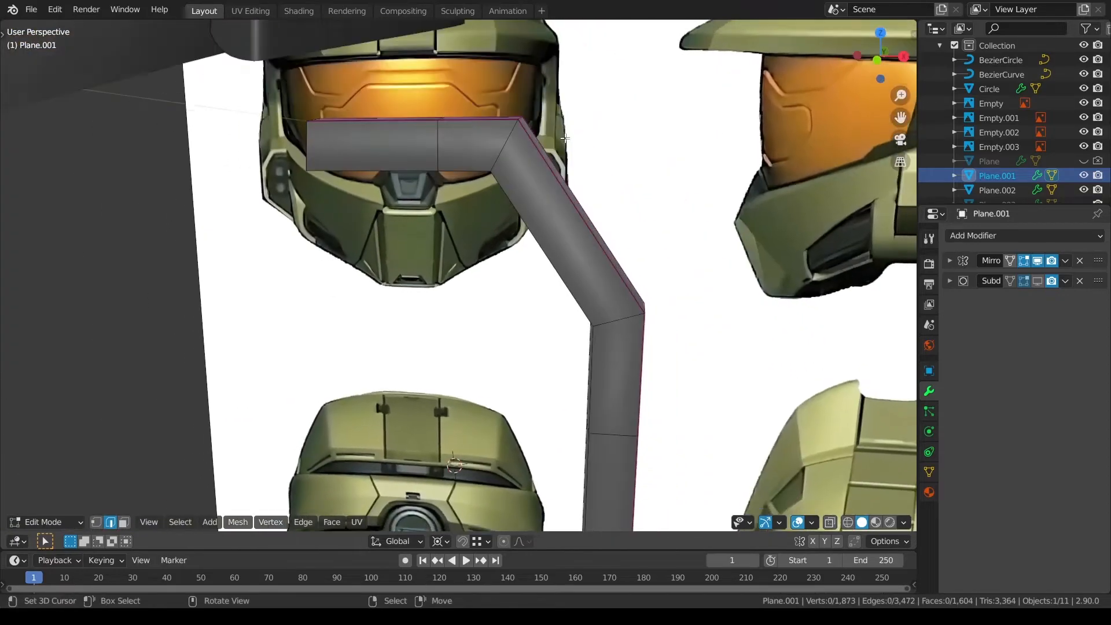
pyautogui.rightClick(487, 188)
pyautogui.scroll(2, 544, 341)
pyautogui.moveTo(563, 357); pyautogui.dragTo(611, 53, button='middle')
pyautogui.keyDown('shift'); pyautogui.rightClick(576, 324); pyautogui.keyUp('shift')
pyautogui.keyDown('shift'); pyautogui.rightClick(579, 407); pyautogui.keyUp('shift')
pyautogui.scroll(-3, 578, 408)
pyautogui.moveTo(579, 408); pyautogui.dragTo(651, 338, button='middle')
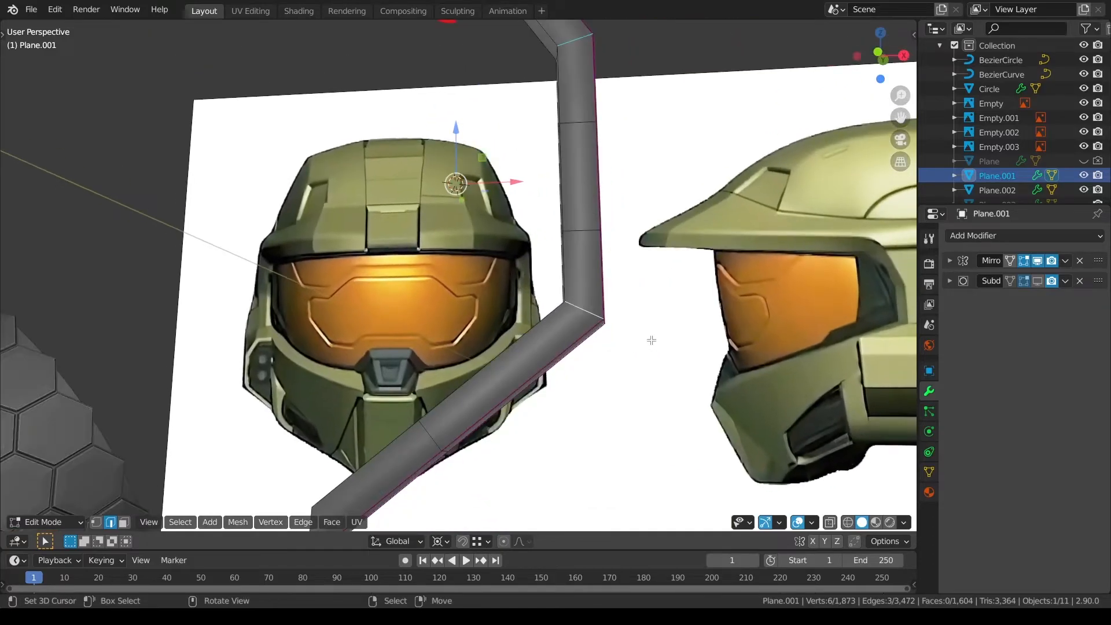
pyautogui.hotkey('shift', 'e')
pyautogui.click(651, 339)
pyautogui.press('a')
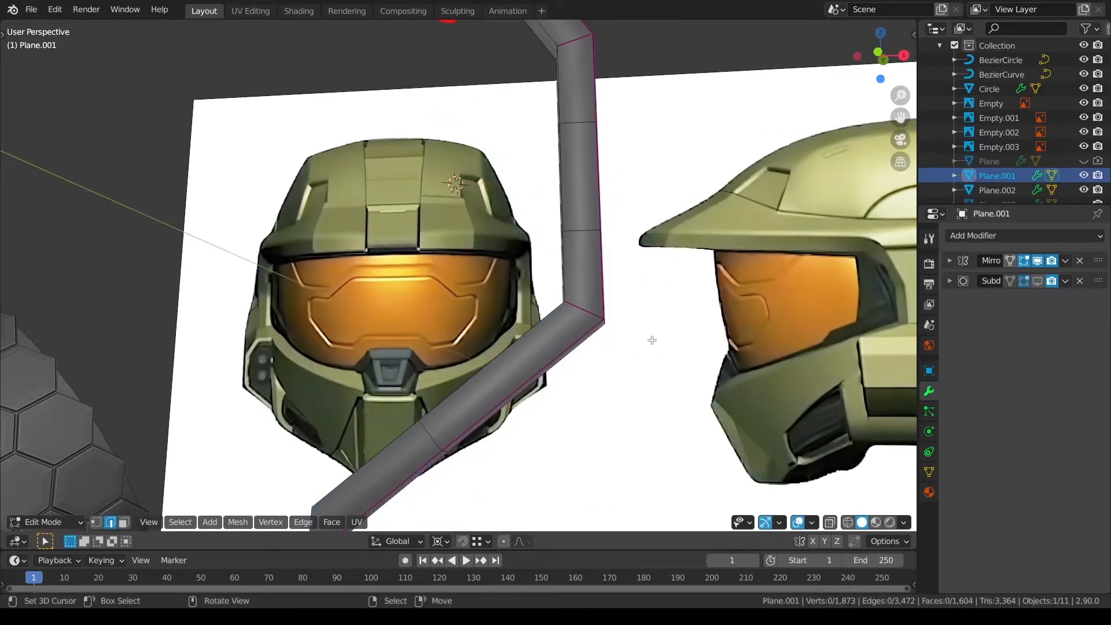
# Reveal the hidden helmet geometry and shade the helmet object smooth.
pyautogui.hotkey('alt', 'h')
pyautogui.press('a')
pyautogui.moveTo(644, 308); pyautogui.dragTo(604, 367, button='middle')
pyautogui.hotkey('ctrl', 'Tab')
pyautogui.hotkey('ctrl', 'Tab')
pyautogui.press('Tab')
pyautogui.press('a')
pyautogui.press('a')
pyautogui.moveTo(665, 292)
pyautogui.mouseDown(button='middle')
pyautogui.moveTo(679, 224)
pyautogui.moveTo(662, 139)
pyautogui.moveTo(650, 258)
pyautogui.mouseUp(button='middle')
pyautogui.press('Tab')
pyautogui.press('q')
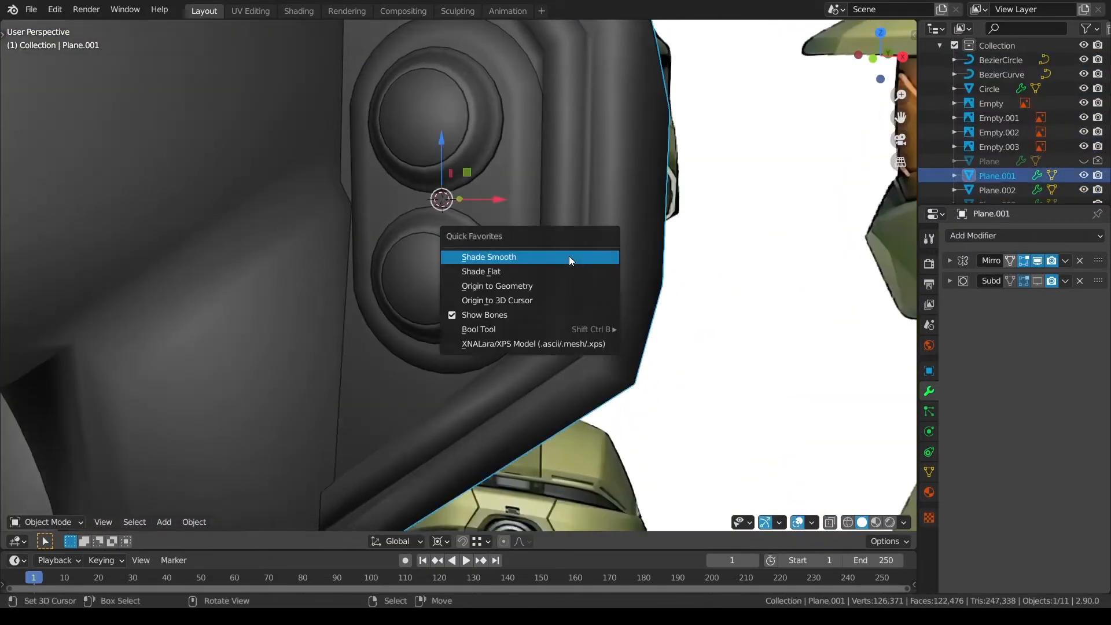
pyautogui.moveTo(641, 285)
pyautogui.mouseDown(button='middle')
pyautogui.moveTo(632, 259)
pyautogui.moveTo(633, 300)
pyautogui.mouseUp(button='middle')
# Select the linked capsule and both light pieces in the recessed panel and hide them.
pyautogui.press('Tab')
pyautogui.keyDown('shift'); pyautogui.moveTo(612, 172); pyautogui.dragTo(596, 258, button='middle'); pyautogui.keyUp('shift')
pyautogui.scroll(1, 595, 273)
pyautogui.click(1010, 282)
pyautogui.click(1010, 282)
pyautogui.click(1039, 284)
pyautogui.press('l')
pyautogui.press('l')
pyautogui.press('l')
pyautogui.press('h')
# Select the edge loop along the recess frame's inner rim and set its crease to 1.
pyautogui.moveTo(529, 308); pyautogui.dragTo(618, 272, button='middle')
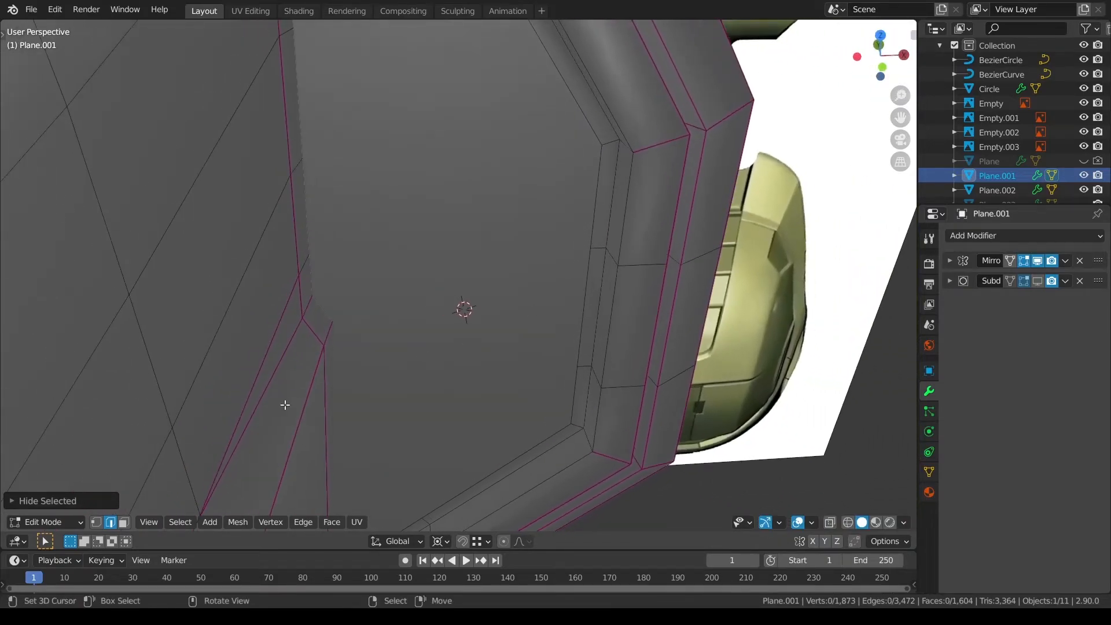
pyautogui.click(615, 156)
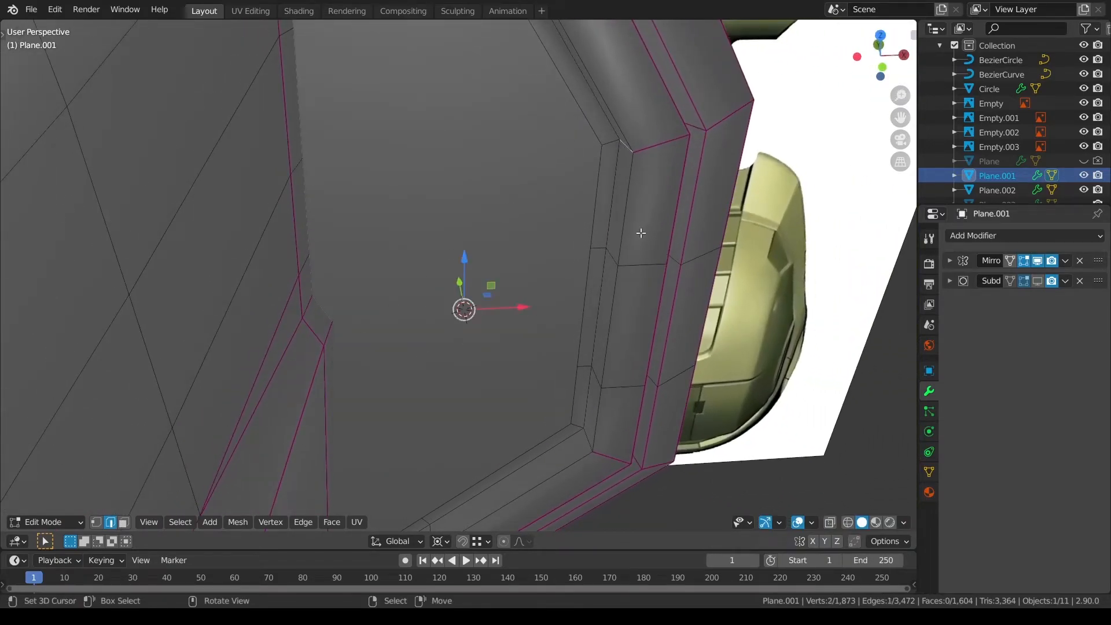
pyautogui.moveTo(615, 156); pyautogui.dragTo(627, 409, button='middle')
pyautogui.keyDown('alt'); pyautogui.click(608, 426); pyautogui.keyUp('alt')
pyautogui.moveTo(626, 262); pyautogui.dragTo(564, 335, button='middle')
pyautogui.hotkey('shift', 'e')
pyautogui.write('1')
pyautogui.press('Return')
pyautogui.press('a')
pyautogui.press('a')
pyautogui.press('Tab')
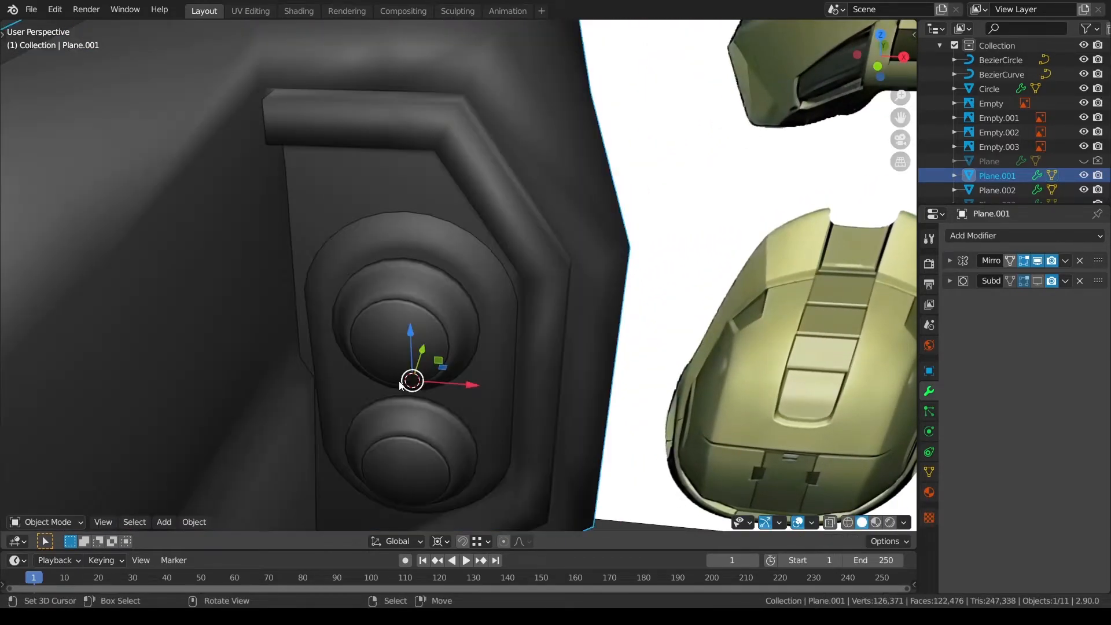
# Slide the recess frame's inner rim edge loop slightly outward and reveal the hidden capsule and lights.
pyautogui.keyDown('shift'); pyautogui.moveTo(572, 331); pyautogui.dragTo(593, 238, button='middle'); pyautogui.keyUp('shift')
pyautogui.press('Tab')
pyautogui.moveTo(736, 281); pyautogui.dragTo(482, 406, button='middle')
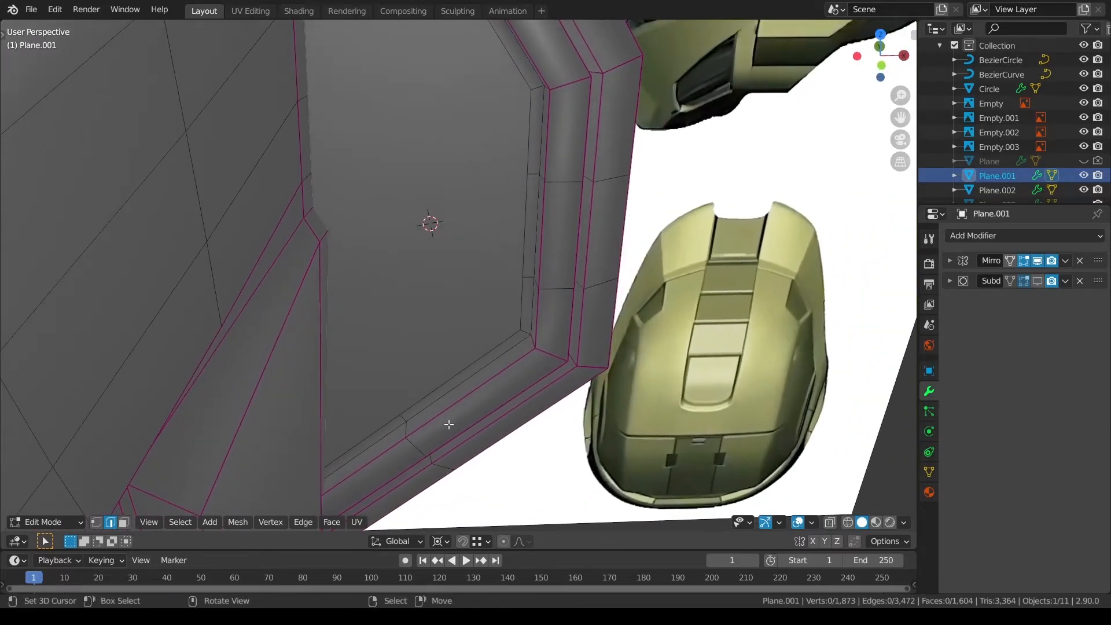
pyautogui.click(357, 450)
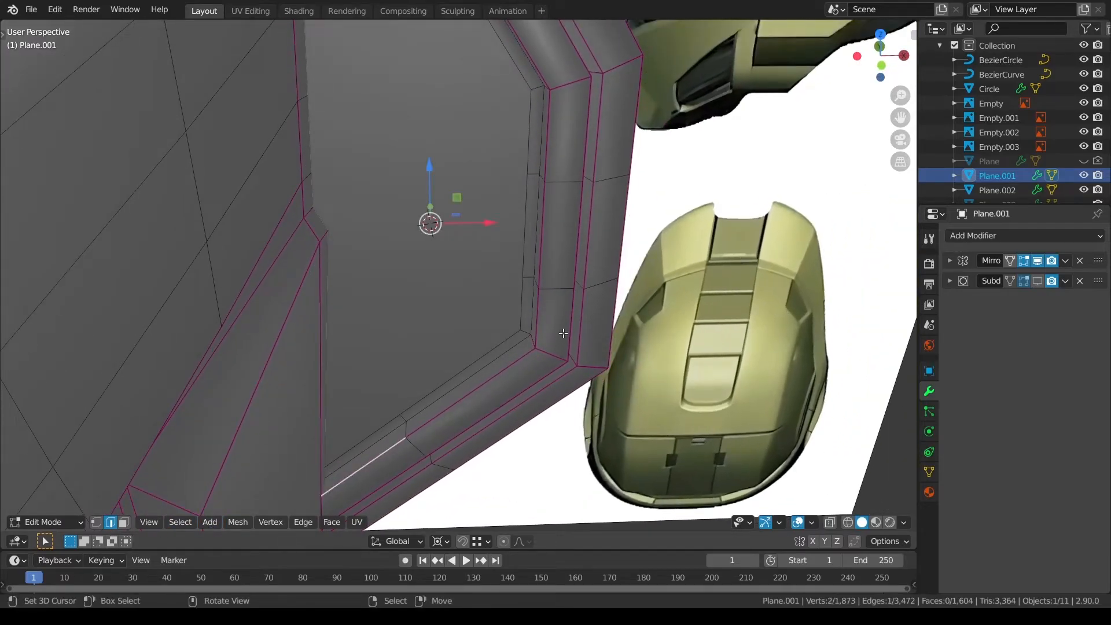
pyautogui.keyDown('alt'); pyautogui.click(523, 369); pyautogui.keyUp('alt')
pyautogui.moveTo(524, 370); pyautogui.dragTo(541, 375, button='middle')
pyautogui.press('g')
pyautogui.press('g')
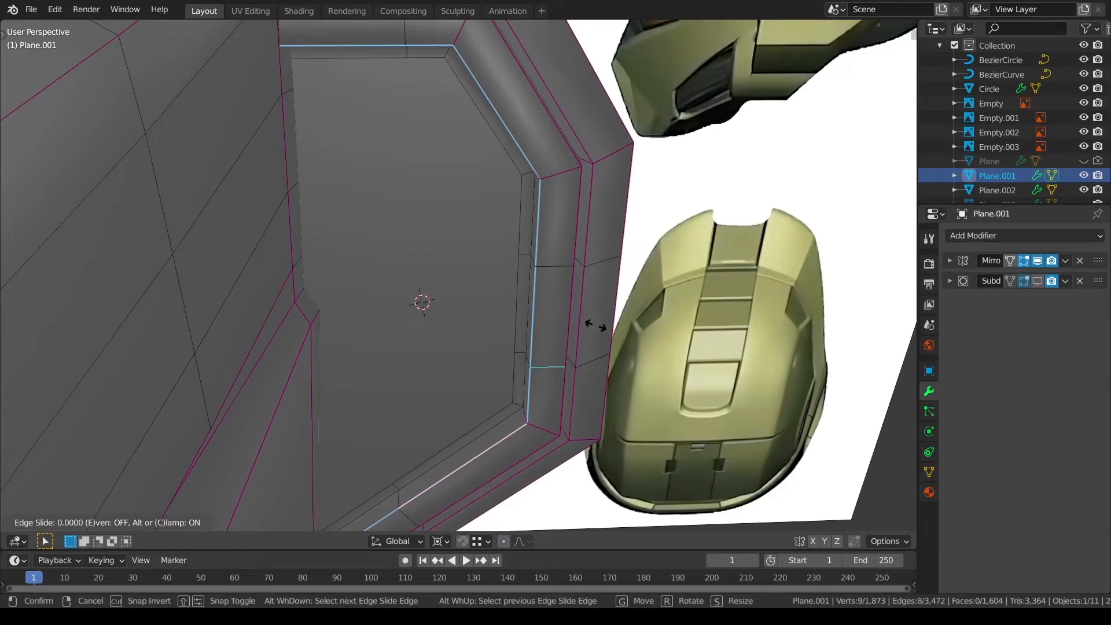
pyautogui.click(626, 327)
pyautogui.hotkey('alt', 'a')
pyautogui.press('Tab')
pyautogui.press('Tab')
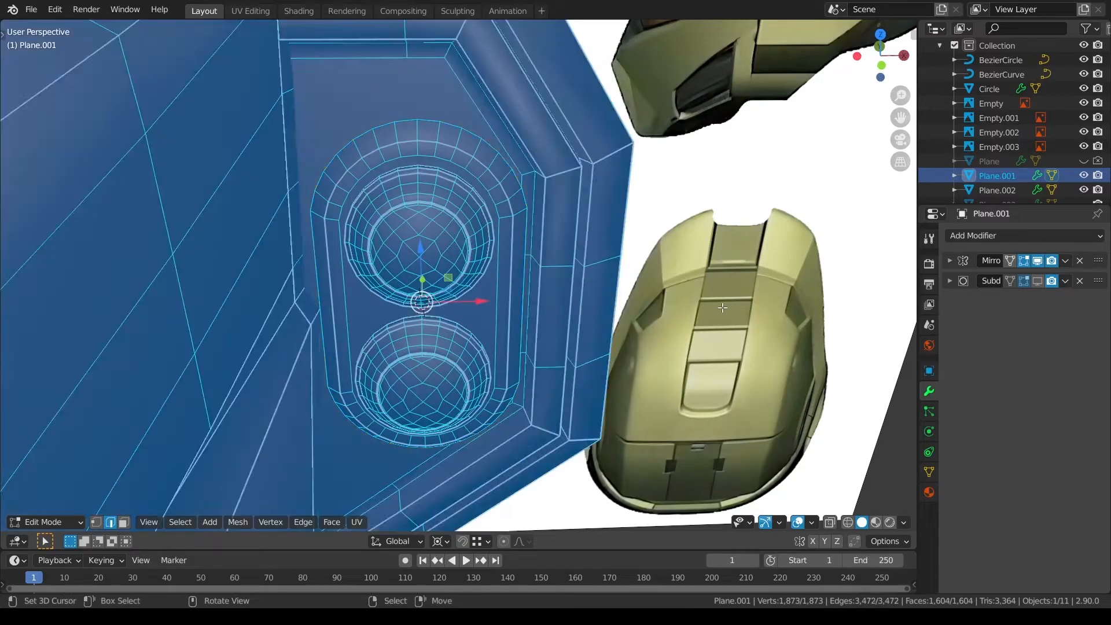
# Preview the helmet with its subdivision temporarily shown and examine the recessed panel and lights in object mode.
pyautogui.press('Tab')
pyautogui.scroll(-3, 450, 293)
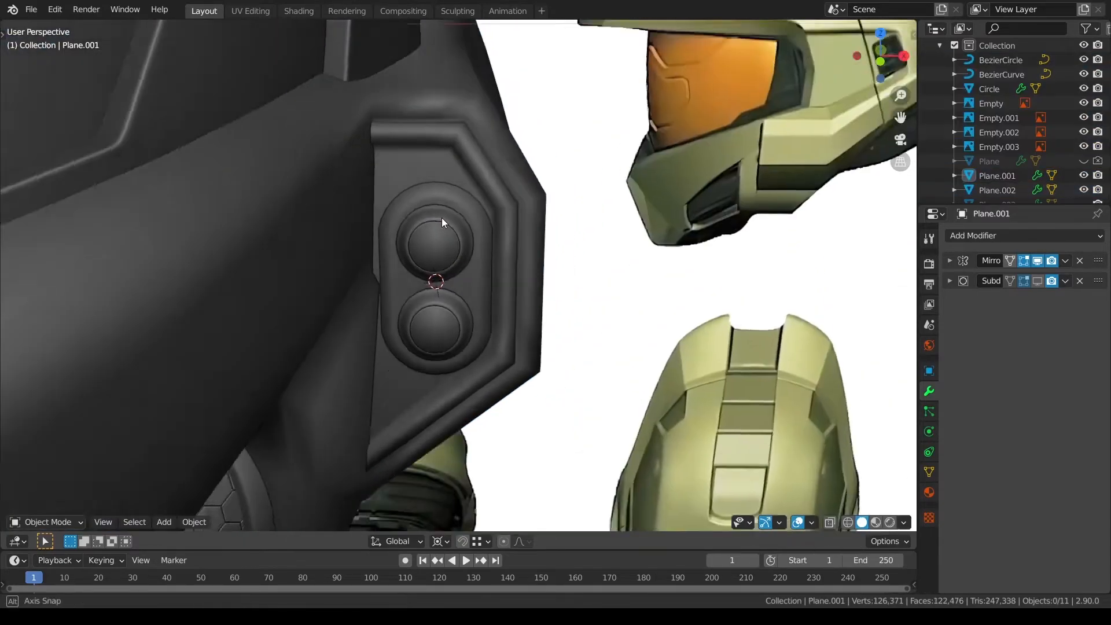
pyautogui.moveTo(446, 214); pyautogui.dragTo(426, 213, button='middle')
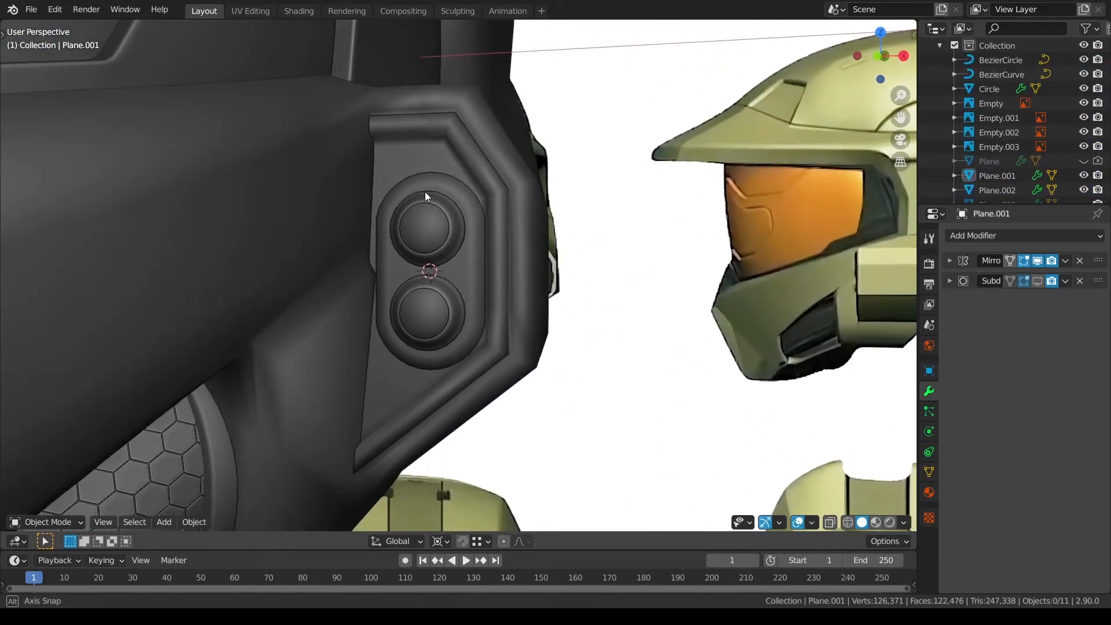
pyautogui.click(1038, 281)
pyautogui.moveTo(596, 301); pyautogui.dragTo(631, 330, button='middle')
pyautogui.scroll(2, 429, 303)
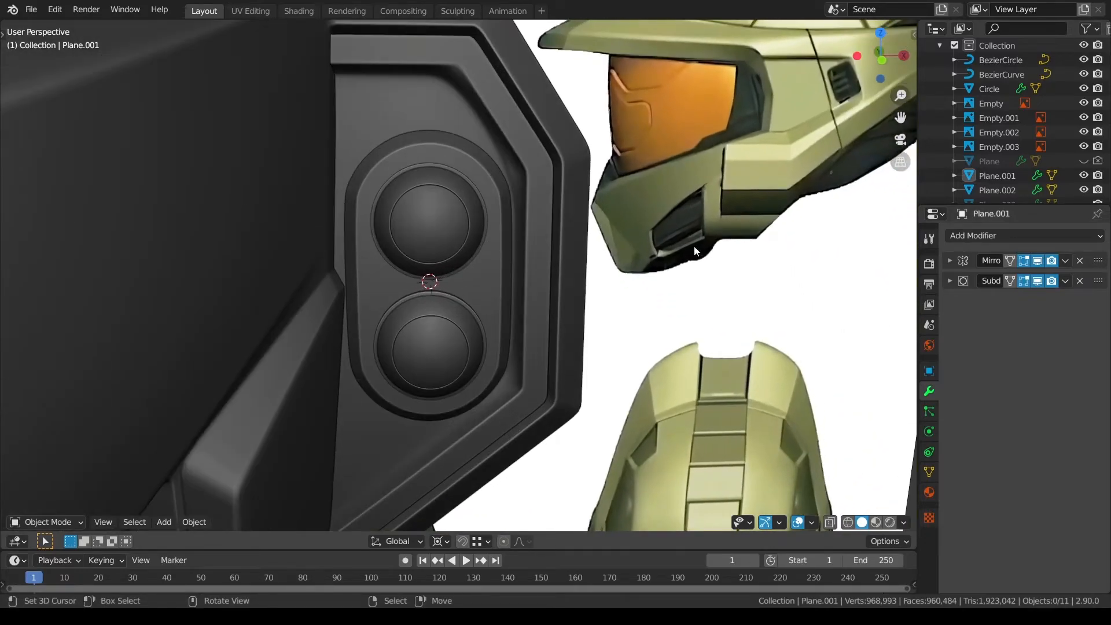
pyautogui.click(1038, 281)
# Hide the linked capsule and light geometry again to expose the recessed panel's flat face.
pyautogui.press('Tab')
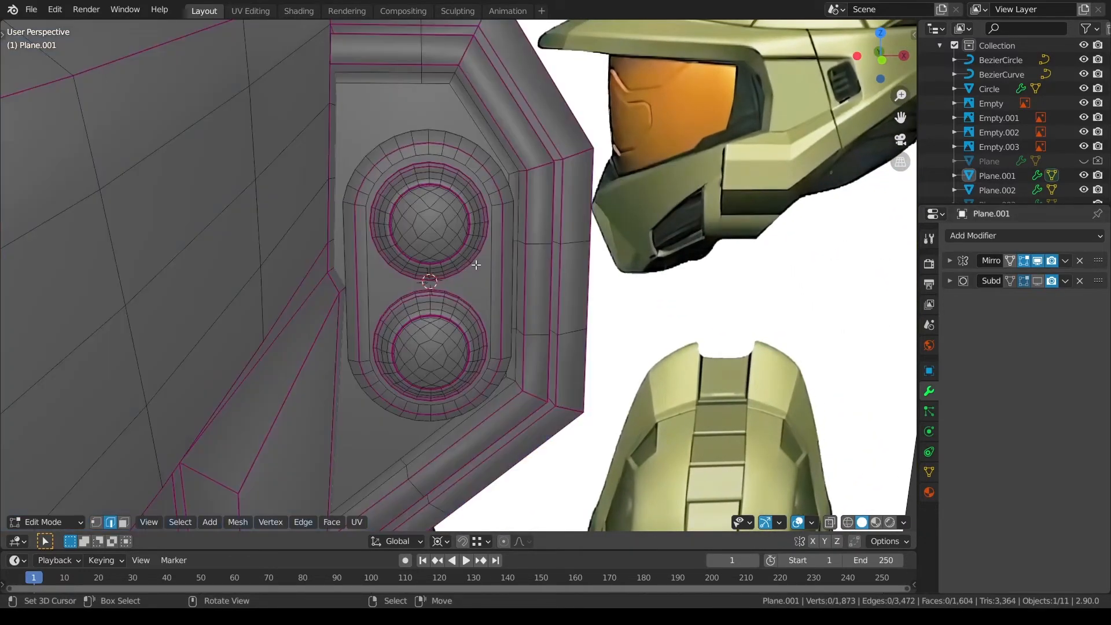
pyautogui.press('l')
pyautogui.press('l')
pyautogui.press('l')
pyautogui.press('h')
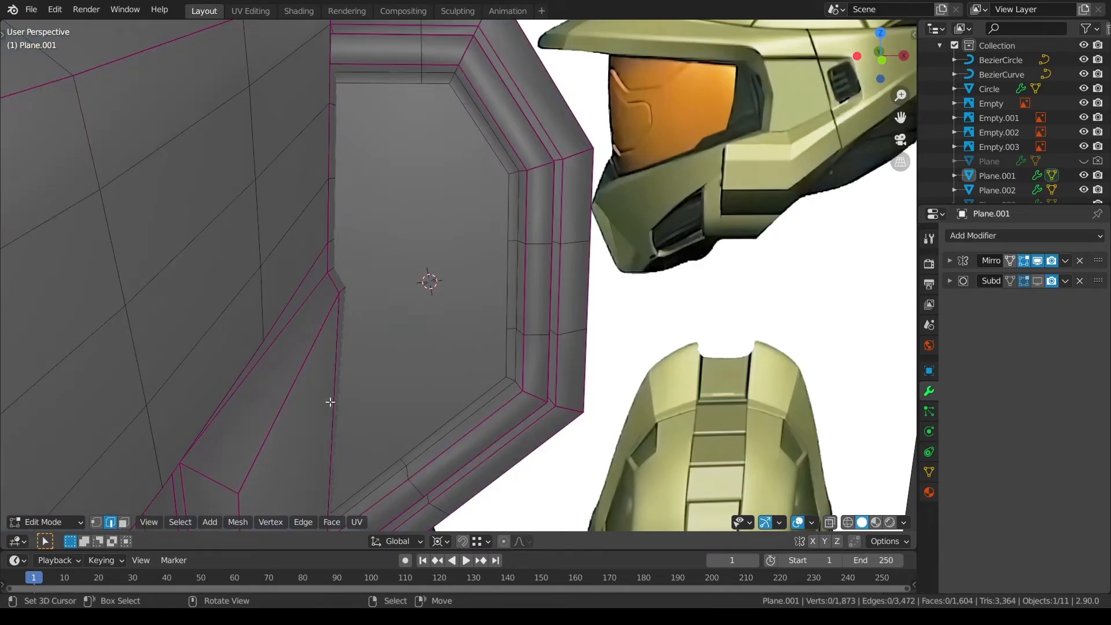
# Select the inner corner edges of the recess frame and set their crease to 0.9.
pyautogui.moveTo(305, 415); pyautogui.dragTo(471, 216, button='middle')
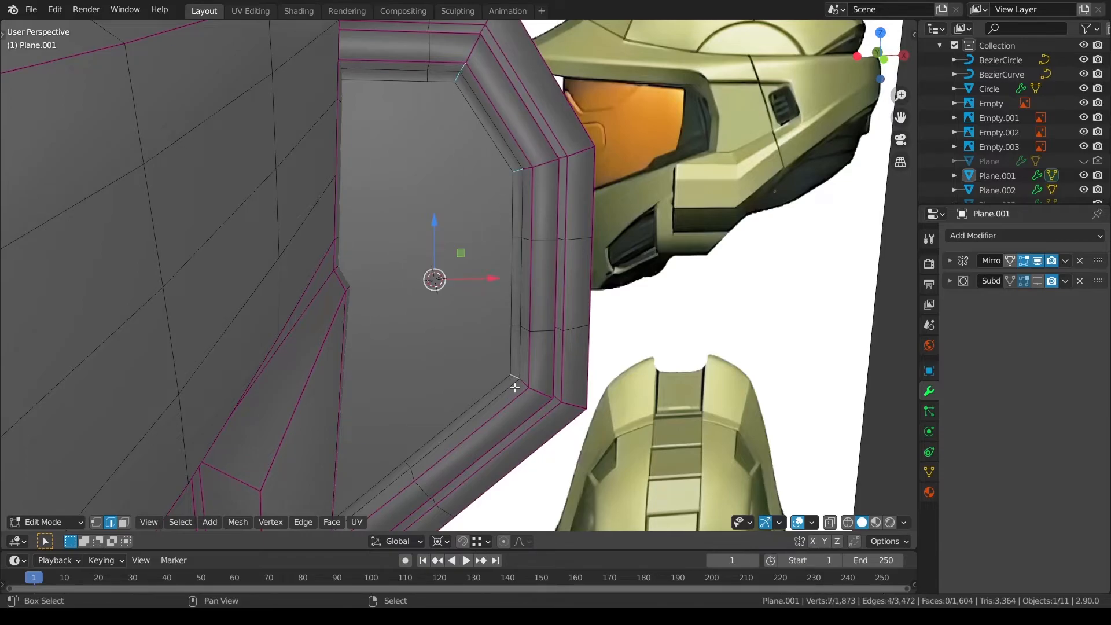
pyautogui.keyDown('shift'); pyautogui.moveTo(514, 381); pyautogui.dragTo(515, 370, button='middle'); pyautogui.keyUp('shift')
pyautogui.hotkey('shift', 'e')
pyautogui.write('.9')
pyautogui.press('Return')
pyautogui.hotkey('alt', 'a')
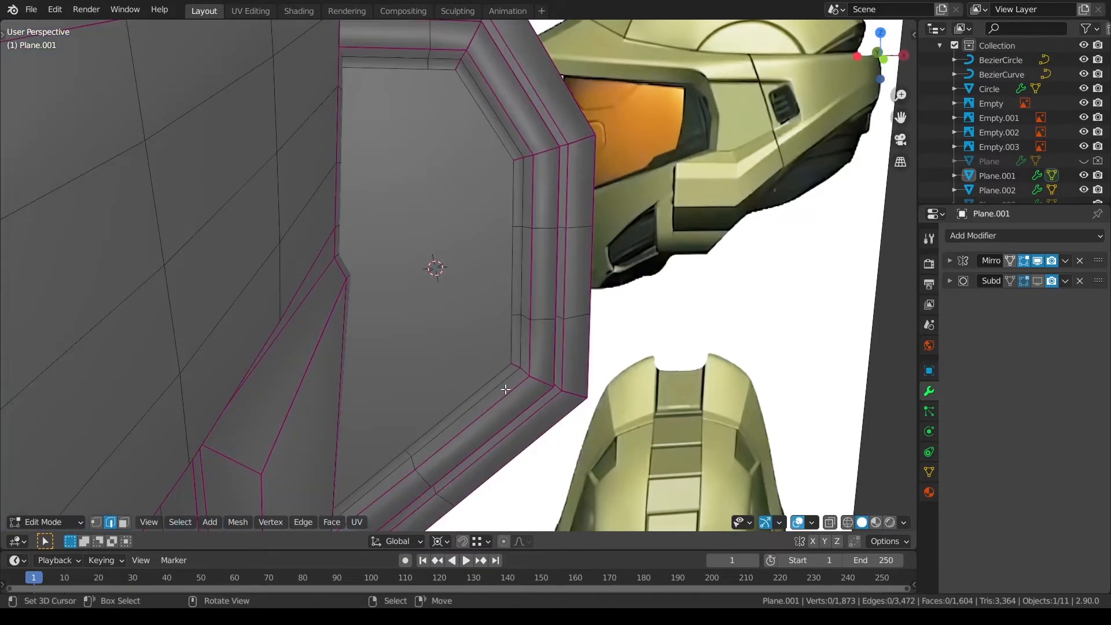
# Reveal the hidden capsule and lights and turn on the helmet's viewport subdivision to check the panel in object mode.
pyautogui.hotkey('alt', 'h')
pyautogui.hotkey('alt', 'a')
pyautogui.press('Tab')
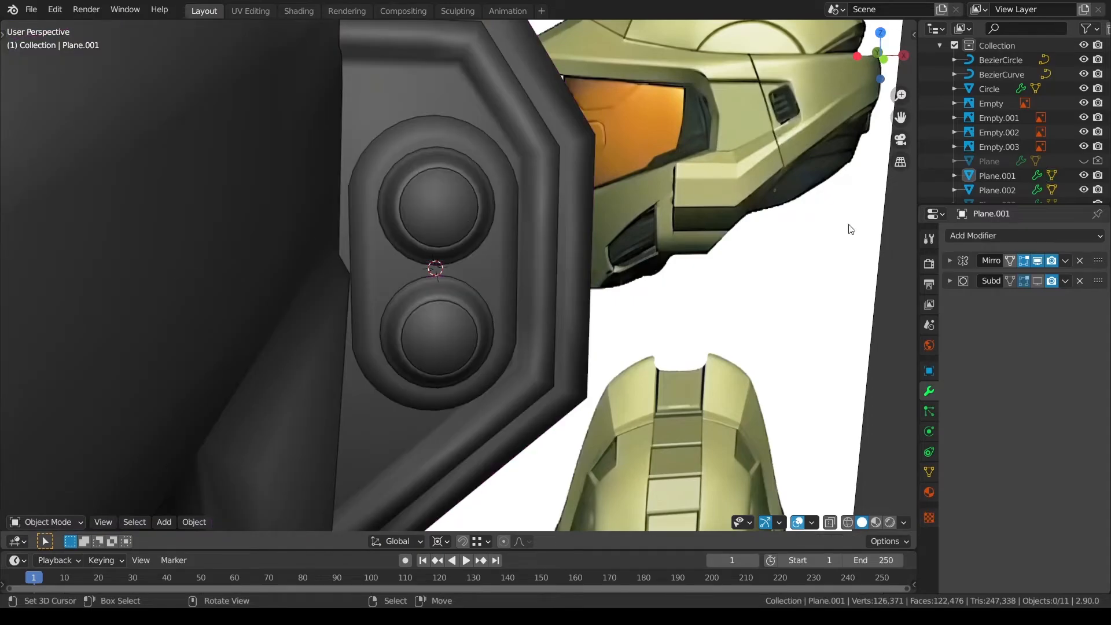
pyautogui.click(1038, 281)
pyautogui.moveTo(821, 261)
pyautogui.mouseDown(button='middle')
pyautogui.moveTo(799, 258)
pyautogui.moveTo(803, 267)
pyautogui.mouseUp(button='middle')
pyautogui.hotkey('ctrl', 'Tab')
pyautogui.click(757, 280)
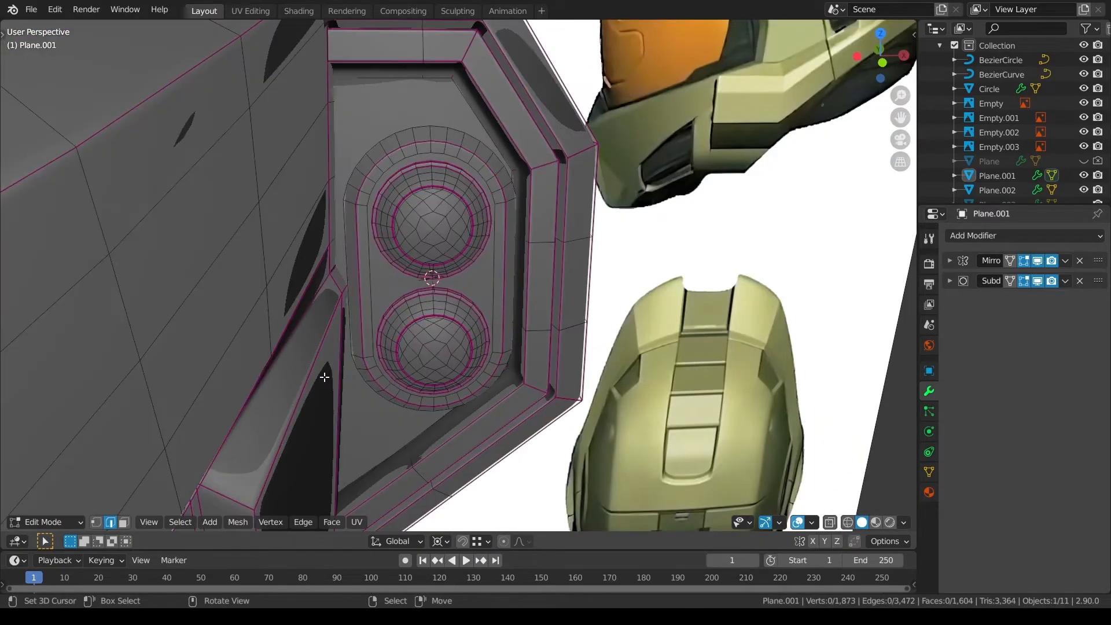
# Separate the linked capsule and both lights from the helmet mesh into their own object and select it.
pyautogui.press('l')
pyautogui.press('l')
pyautogui.press('l')
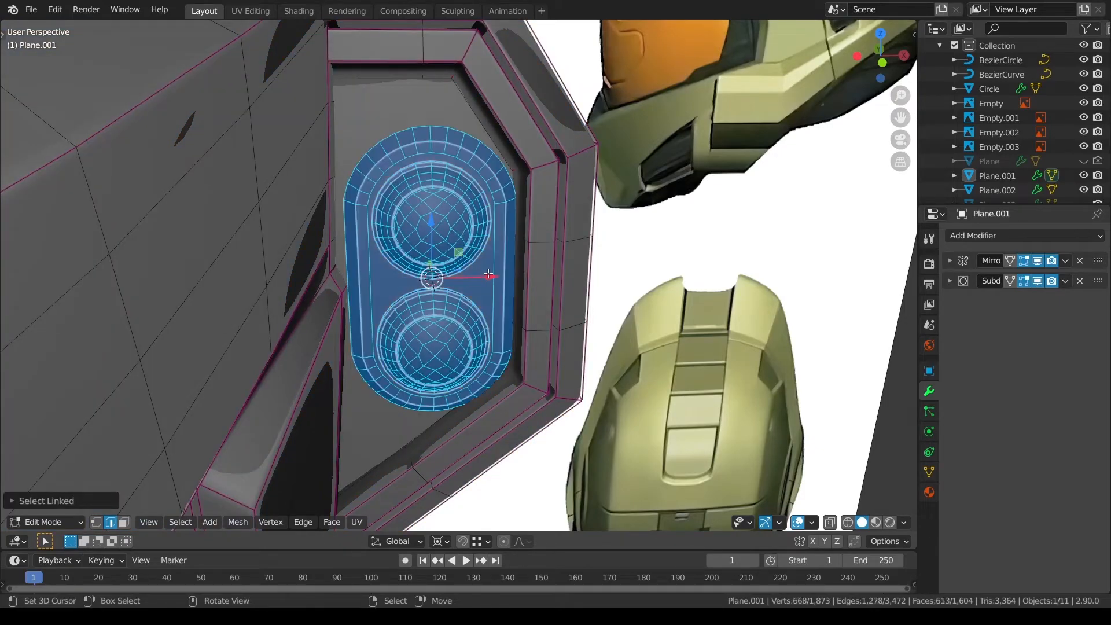
pyautogui.press('p')
pyautogui.click(488, 275)
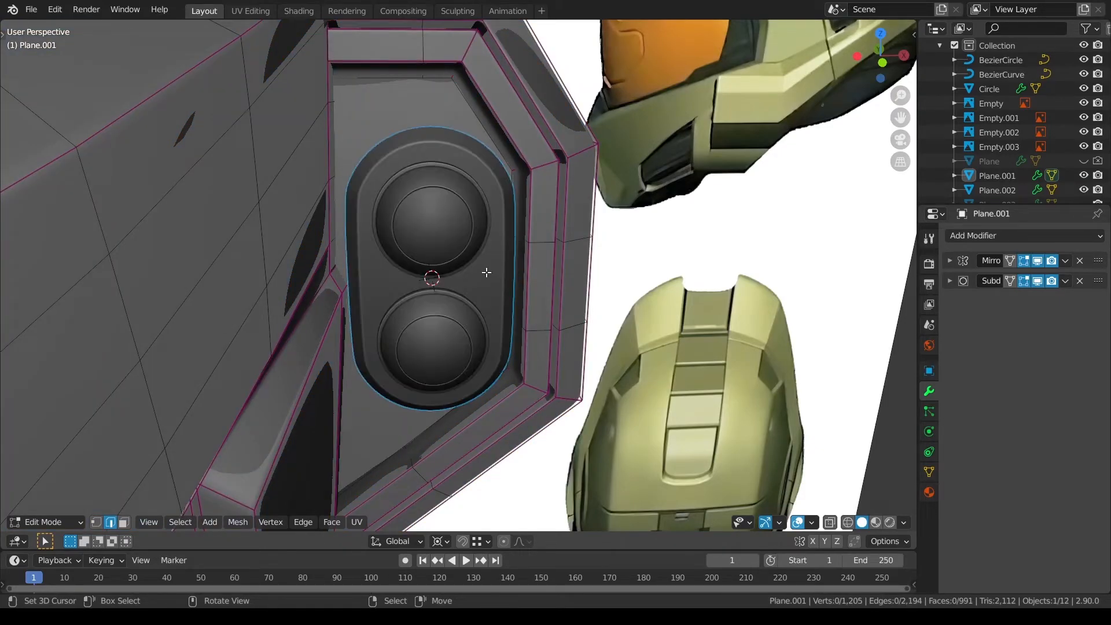
pyautogui.press('Tab')
pyautogui.click(428, 269)
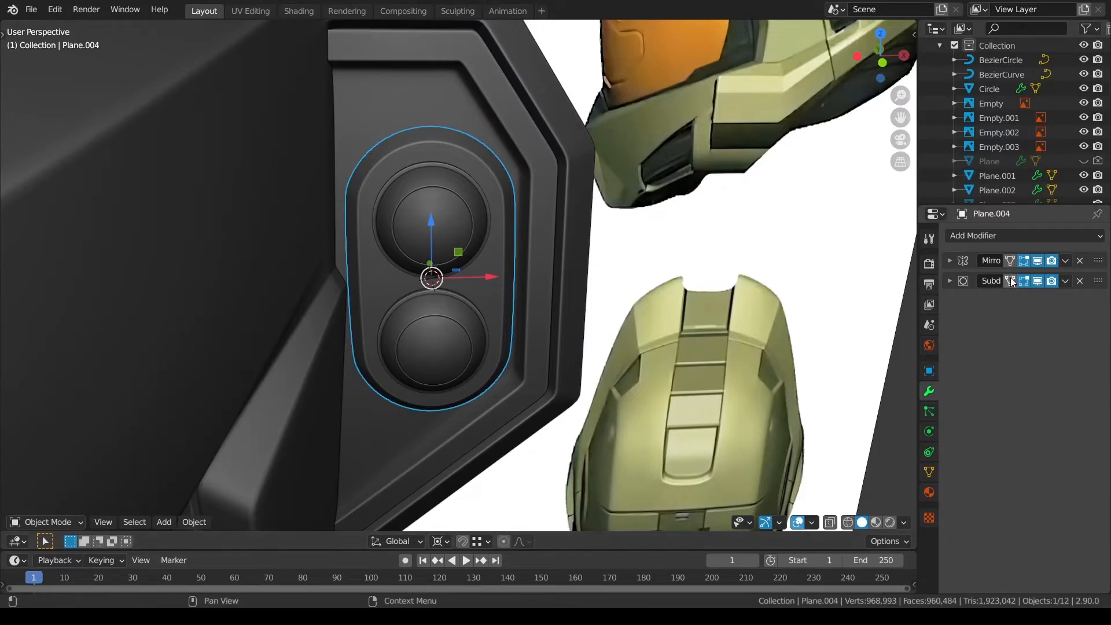
# Turn off viewport subdivision on the separated capsule object and isolate it in local view.
pyautogui.click(1038, 281)
pyautogui.click(1039, 282)
pyautogui.click(1039, 282)
pyautogui.press('Tab')
pyautogui.press('Tab')
pyautogui.press('Tab')
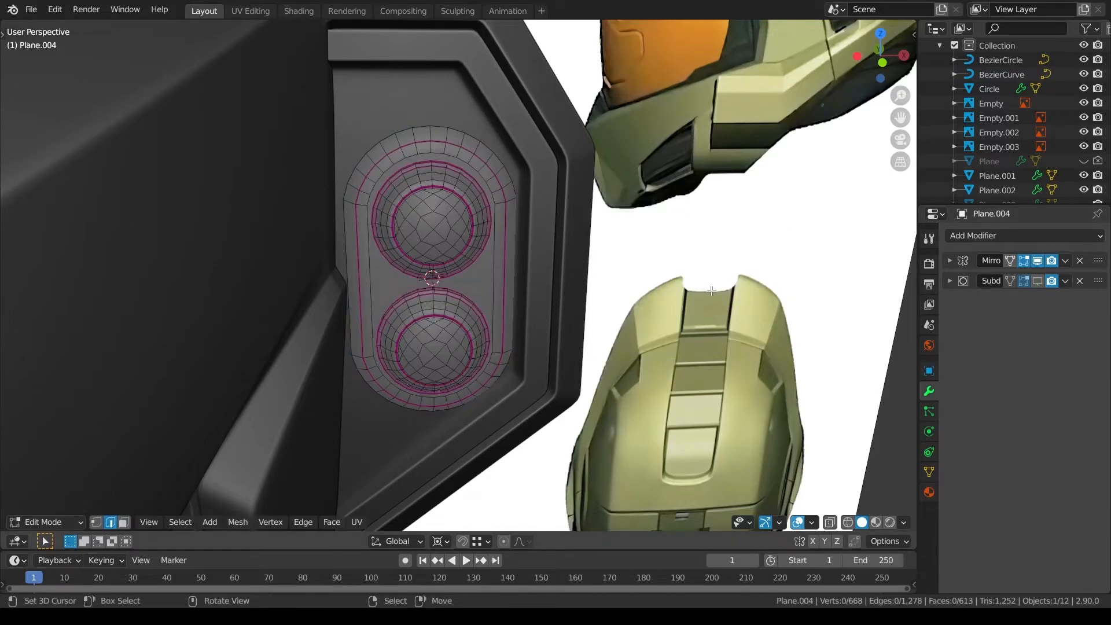
pyautogui.press('KP_Divide')
pyautogui.moveTo(694, 341); pyautogui.dragTo(536, 279, button='middle')
pyautogui.press('Tab')
pyautogui.press('q')
pyautogui.click(626, 309)
pyautogui.moveTo(626, 307); pyautogui.dragTo(735, 286, button='middle')
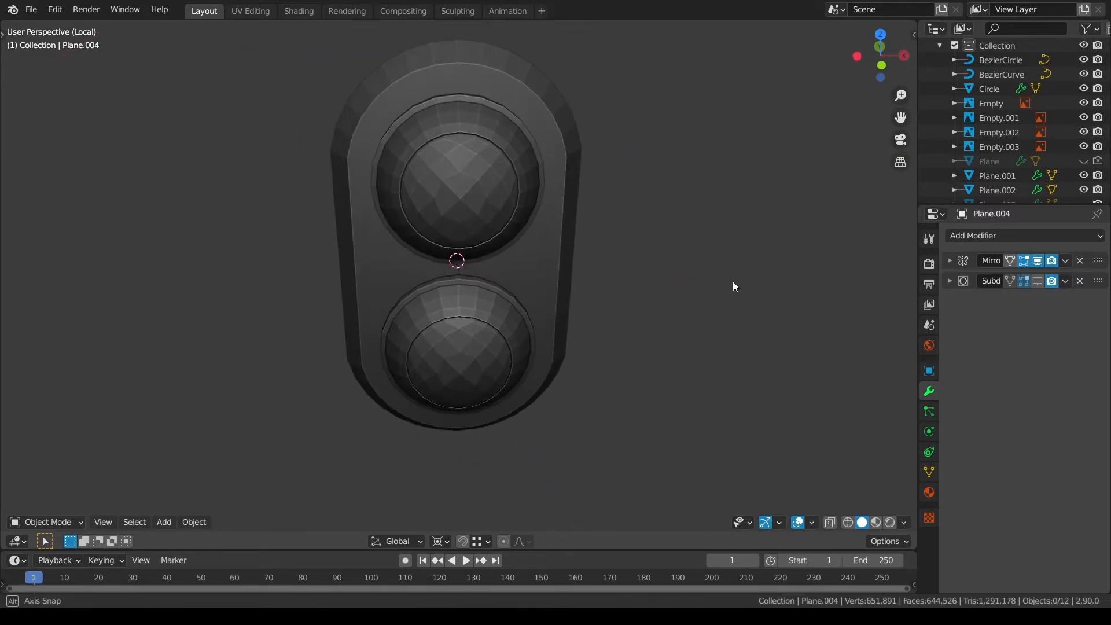
# Cut a horizontal line across the capsule's middle with a centred loop cut on the left side and the Knife.
pyautogui.click(541, 269)
pyautogui.press('KP_1')
pyautogui.press('Tab')
pyautogui.hotkey('ctrl', 'r')
pyautogui.click(399, 278)
pyautogui.rightClick(399, 286)
pyautogui.click(97, 525)
pyautogui.hotkey('alt', 'a')
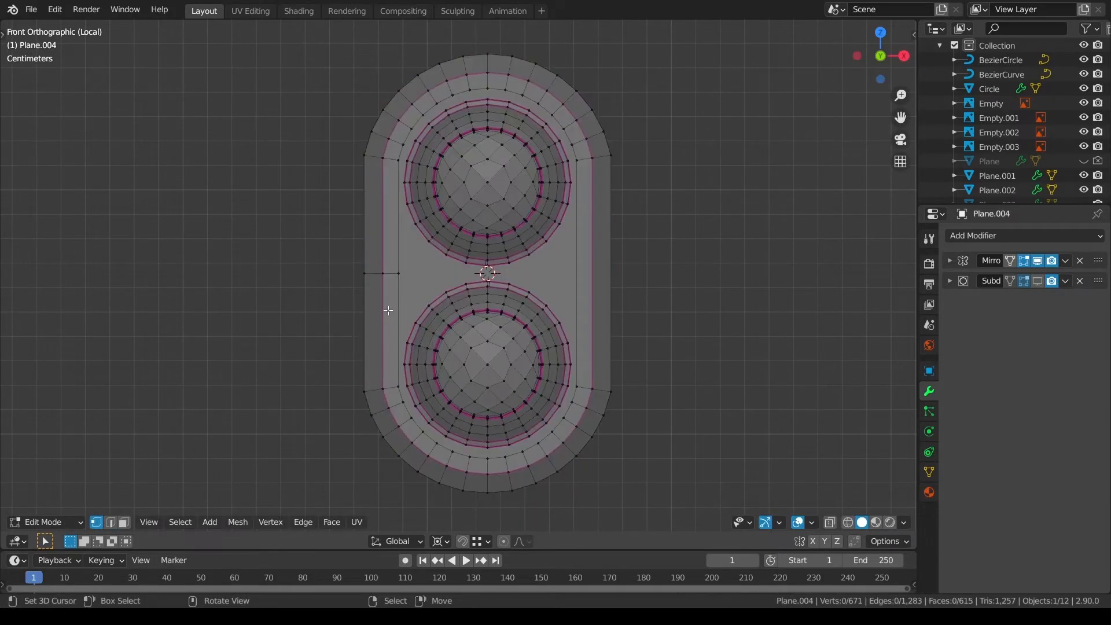
pyautogui.press('k')
pyautogui.click(736, 265)
pyautogui.press('Return')
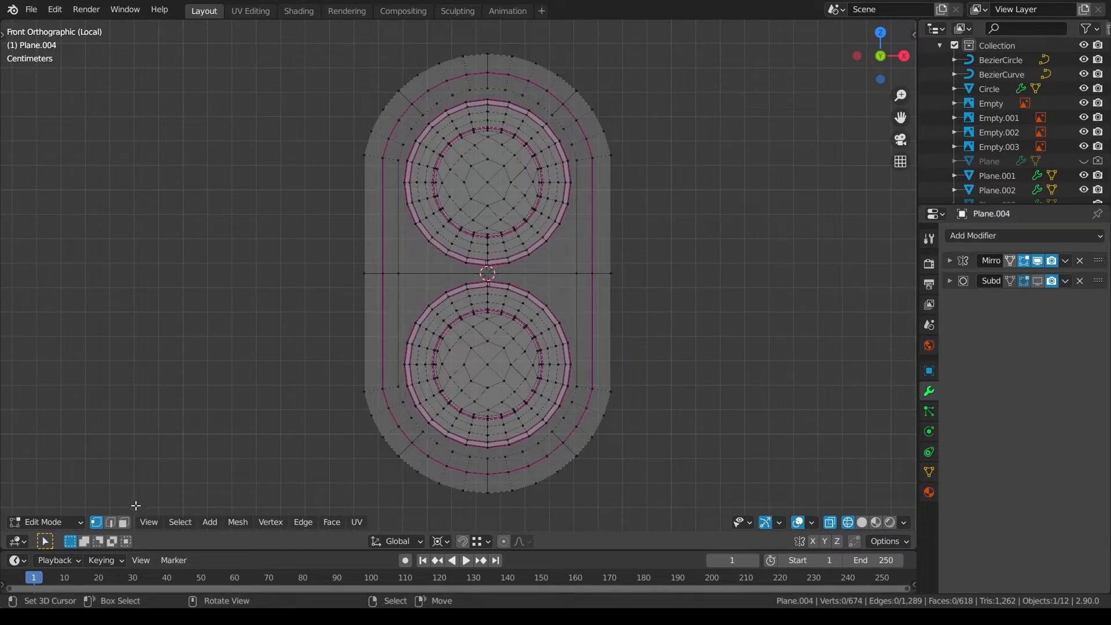
# Bevel the horizontal middle cut about 0.022 m wide into two parallel lines across the capsule.
pyautogui.keyDown('alt'); pyautogui.click(436, 280); pyautogui.keyUp('alt')
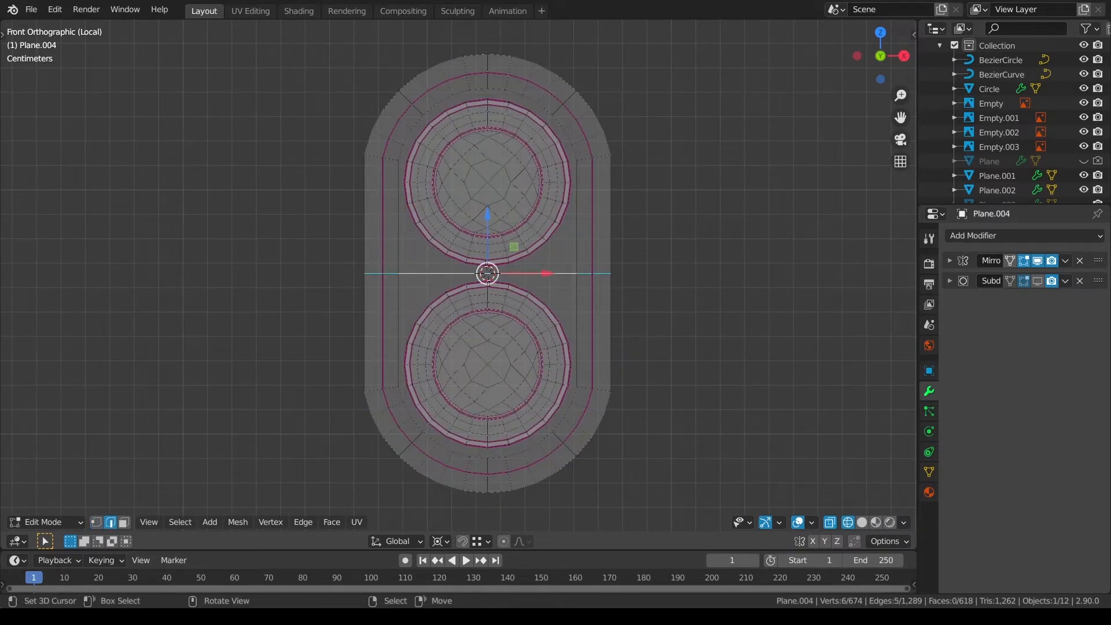
pyautogui.hotkey('ctrl', 'b')
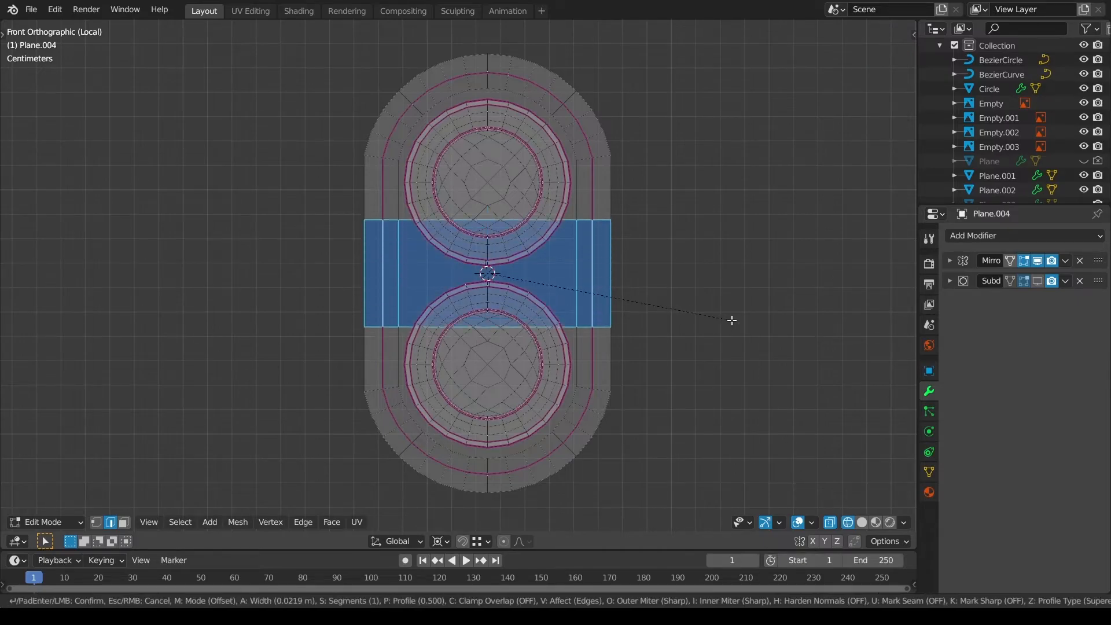
pyautogui.click(739, 323)
pyautogui.hotkey('alt', 'a')
pyautogui.press('z')
pyautogui.click(563, 324)
# Add an edge loop close inside the capsule's creased rim and dissolve the former inner loop.
pyautogui.keyDown('alt'); pyautogui.moveTo(386, 311); pyautogui.dragTo(398, 312); pyautogui.keyUp('alt')
pyautogui.keyDown('alt'); pyautogui.click(398, 312); pyautogui.keyUp('alt')
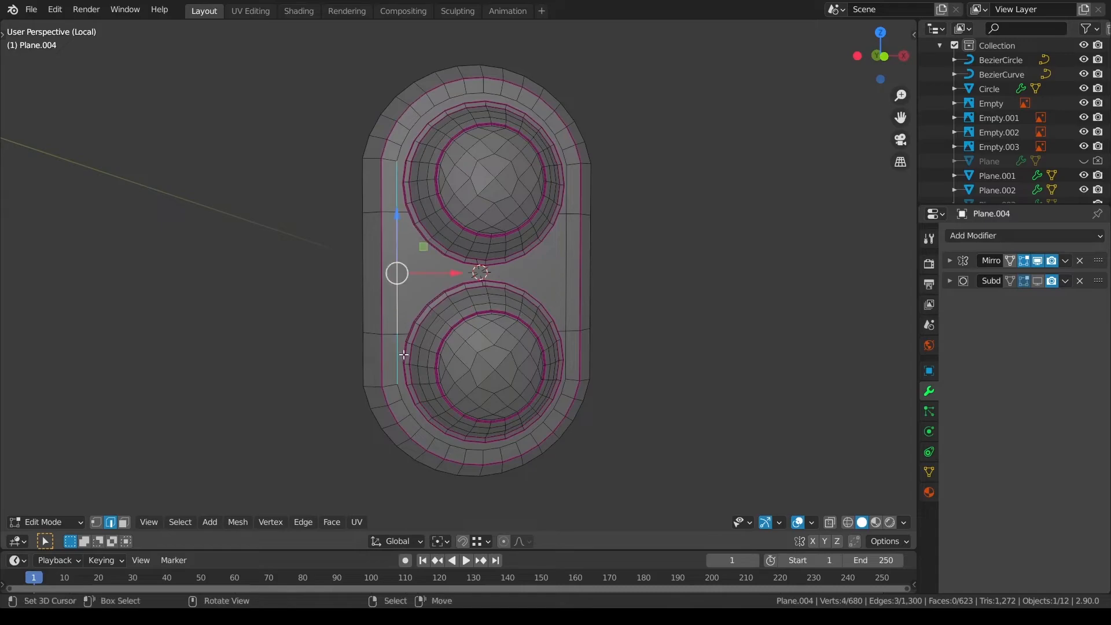
pyautogui.hotkey('ctrl', 'r')
pyautogui.click(395, 387)
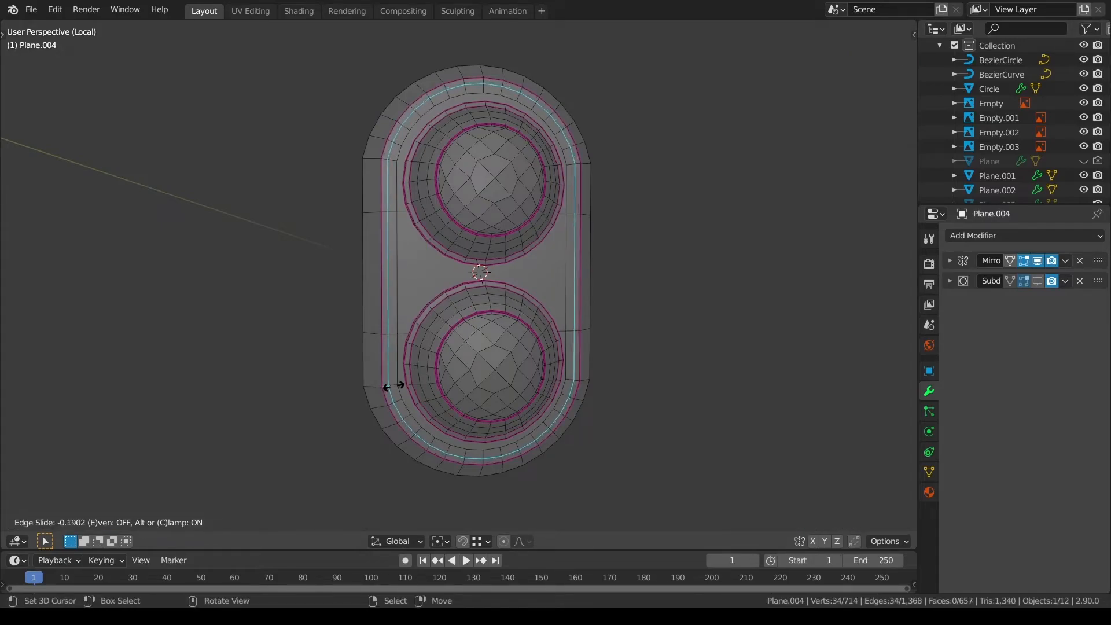
pyautogui.click(389, 385)
pyautogui.keyDown('alt'); pyautogui.click(403, 306); pyautogui.keyUp('alt')
pyautogui.keyDown('alt'); pyautogui.click(401, 391); pyautogui.keyUp('alt')
pyautogui.keyDown('alt'); pyautogui.keyDown('shift'); pyautogui.rightClick(563, 162); pyautogui.keyUp('shift'); pyautogui.keyUp('alt')
pyautogui.hotkey('ctrl', 'x')
pyautogui.press('a')
pyautogui.press('a')
pyautogui.scroll(1, 423, 344)
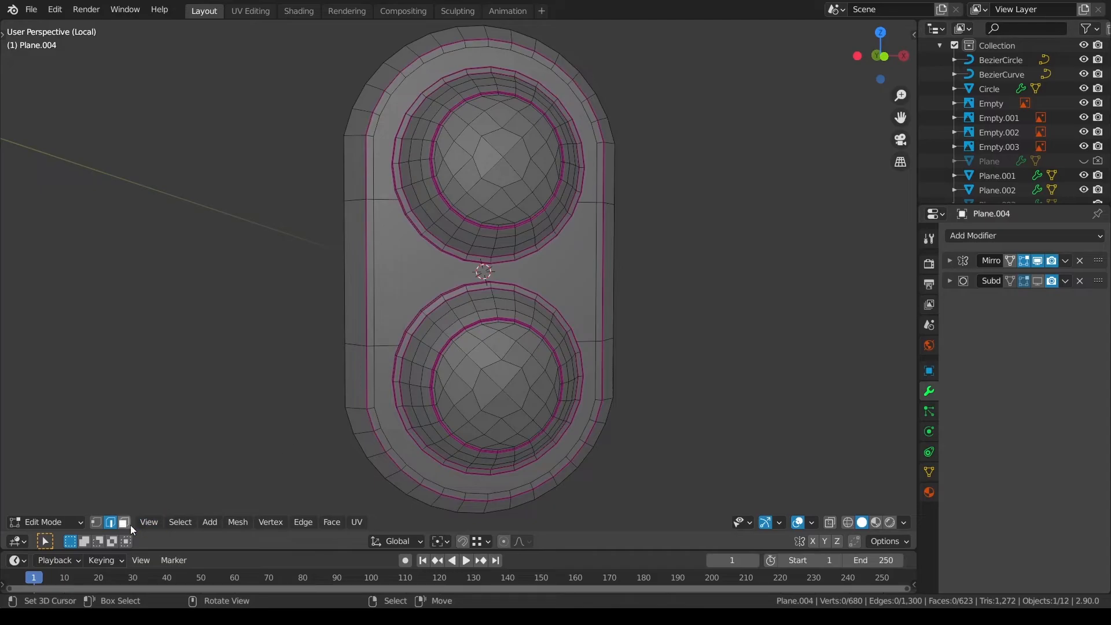
# Delete the two faces on the capsule's left side between the two horizontal cuts to open a notch.
pyautogui.click(128, 524)
pyautogui.rightClick(351, 268)
pyautogui.keyDown('shift'); pyautogui.rightClick(369, 269); pyautogui.keyUp('shift')
pyautogui.moveTo(368, 272); pyautogui.dragTo(415, 316, button='middle')
pyautogui.press('x')
pyautogui.click(372, 283)
# Extrude the notch opening's inner edge about 0.008 m along Y and shift it slightly outward.
pyautogui.click(115, 523)
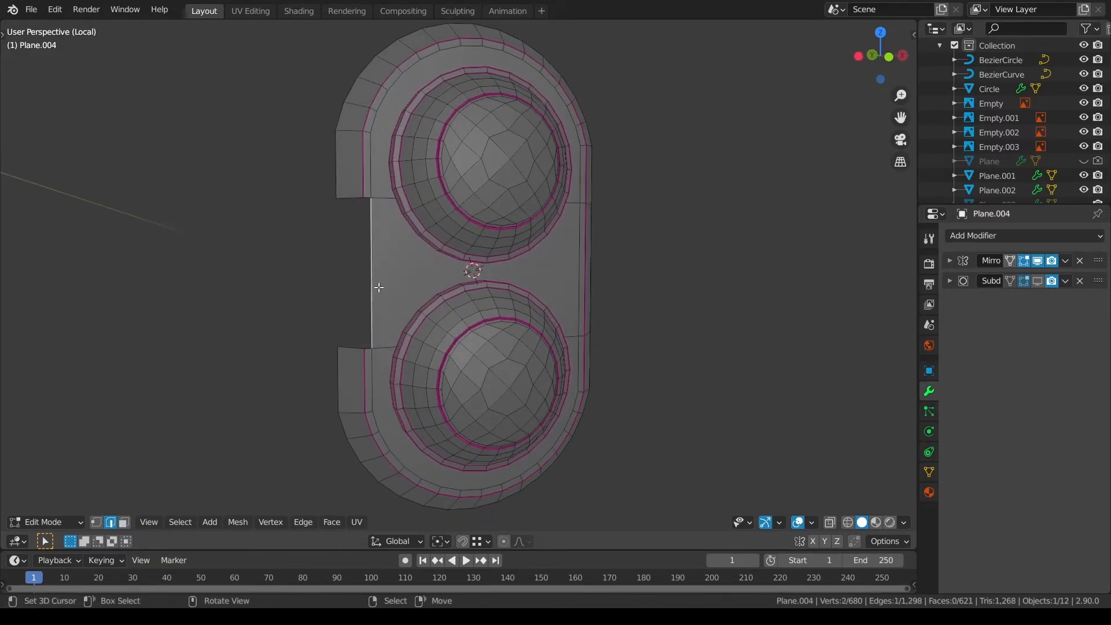
pyautogui.press('e')
pyautogui.press('y')
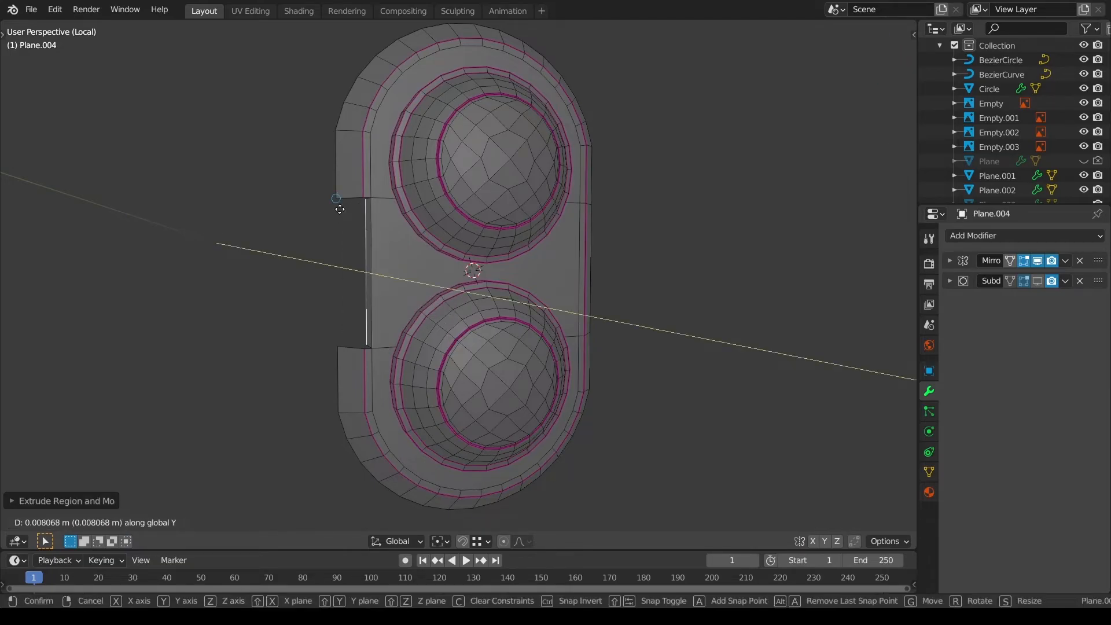
pyautogui.click(340, 209)
pyautogui.moveTo(339, 208); pyautogui.dragTo(440, 256, button='middle')
pyautogui.moveTo(440, 273); pyautogui.dragTo(429, 273)
pyautogui.moveTo(429, 273); pyautogui.dragTo(367, 287, button='middle')
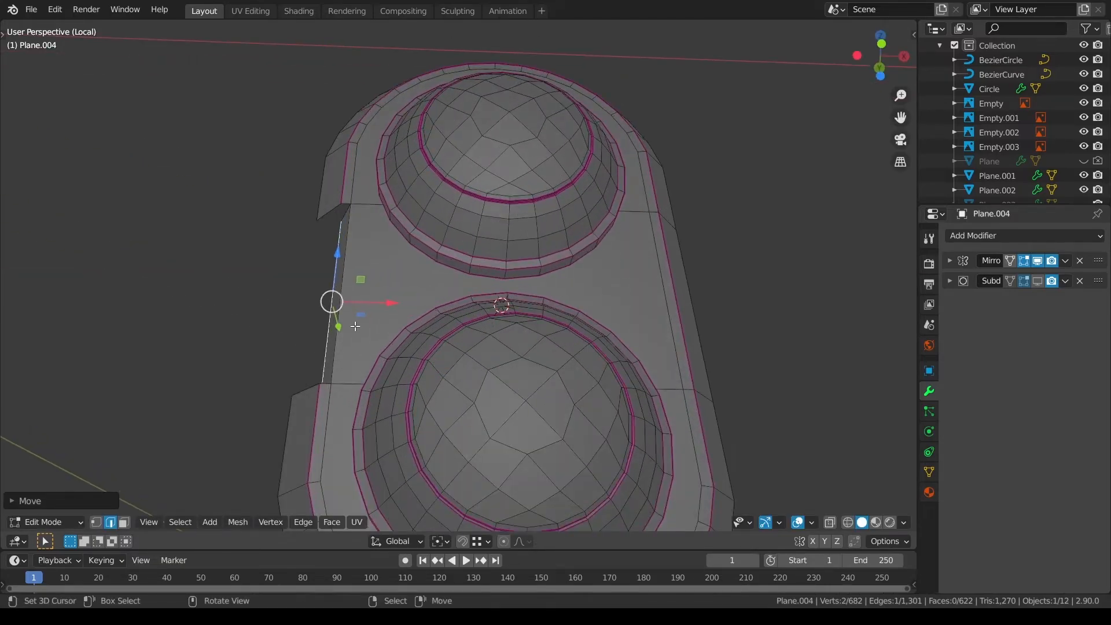
# Extrude the recessed notch edge along X to the capsule's outer rim and merge the overlapping vertices by distance.
pyautogui.press('e')
pyautogui.press('x')
pyautogui.click(324, 217)
pyautogui.moveTo(324, 217); pyautogui.dragTo(510, 280, button='middle')
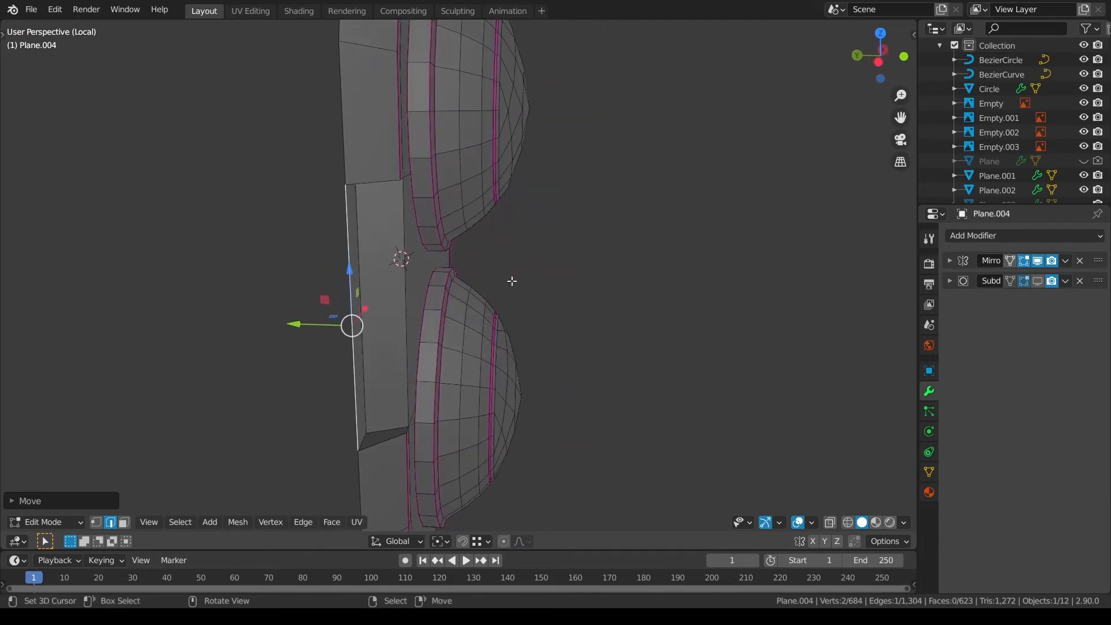
pyautogui.press('a')
pyautogui.press('q')
pyautogui.click(485, 308)
# Select the open edges at both ends of the notch and fill them with faces.
pyautogui.hotkey('alt', 'a')
pyautogui.moveTo(503, 319); pyautogui.dragTo(304, 222, button='middle')
pyautogui.keyDown('alt'); pyautogui.click(296, 108); pyautogui.keyUp('alt')
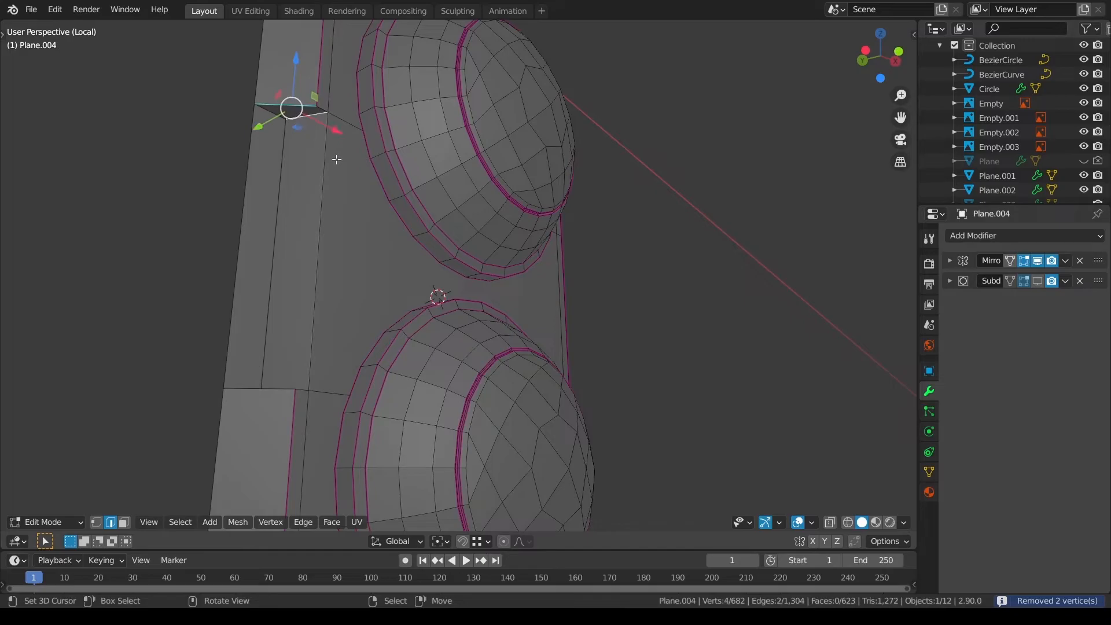
pyautogui.hotkey('alt', 'a')
pyautogui.moveTo(364, 191); pyautogui.dragTo(357, 252, button='middle')
pyautogui.rightClick(302, 424)
pyautogui.keyDown('shift'); pyautogui.rightClick(289, 434); pyautogui.keyUp('shift')
pyautogui.moveTo(358, 399); pyautogui.dragTo(263, 185, button='middle')
pyautogui.rightClick(284, 387)
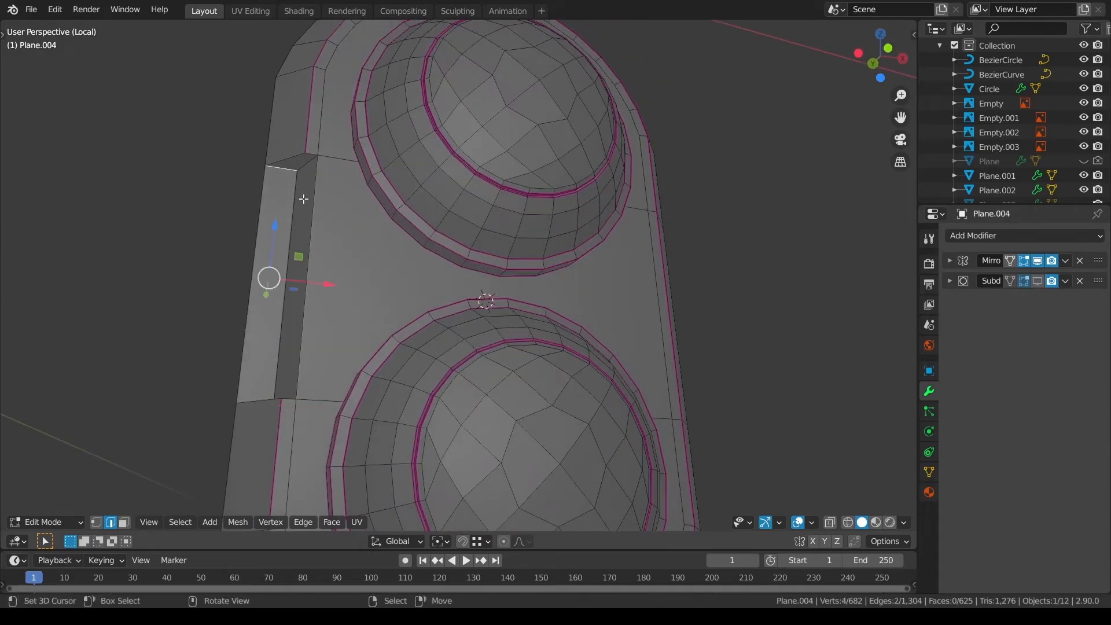
# Scale the two inner floor vertices of the notch to about 0.92 along Z to slope its ends.
pyautogui.click(102, 521)
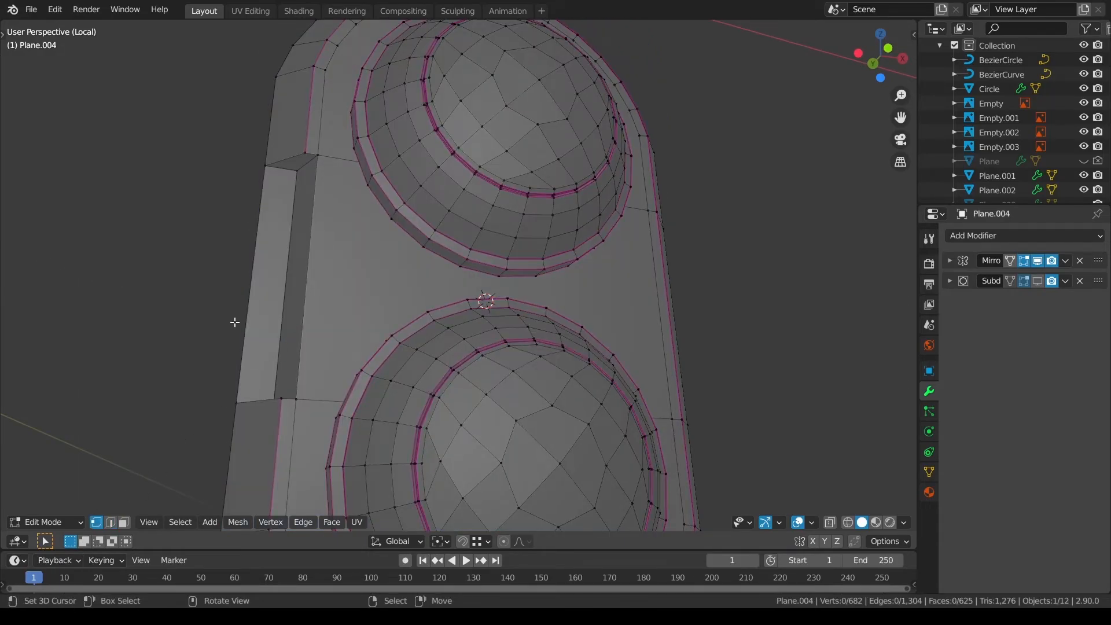
pyautogui.moveTo(298, 185); pyautogui.dragTo(278, 348, button='middle')
pyautogui.keyDown('shift'); pyautogui.rightClick(272, 370); pyautogui.keyUp('shift')
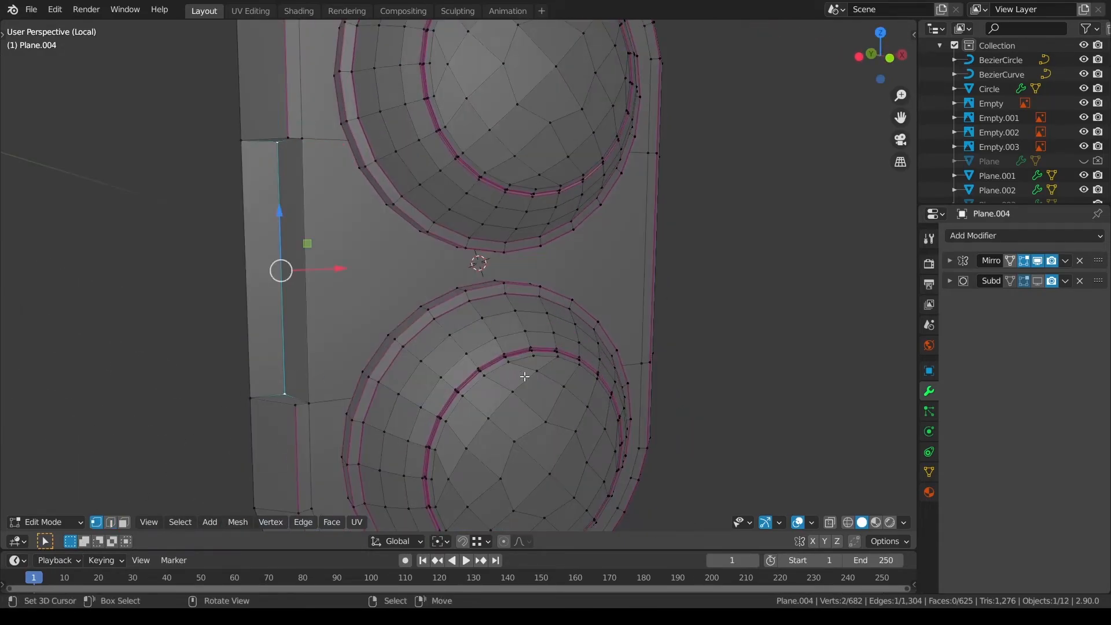
pyautogui.press('KP_1')
pyautogui.press('s')
pyautogui.press('z')
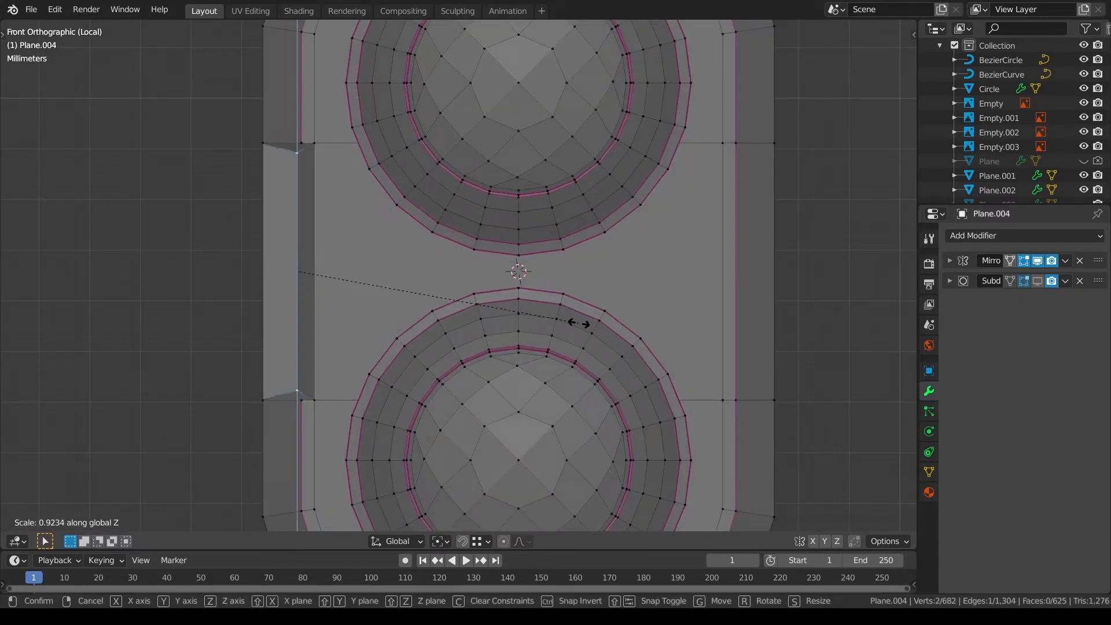
pyautogui.click(580, 323)
pyautogui.moveTo(580, 323); pyautogui.dragTo(399, 319, button='middle')
# Select the edges around the side notch and set their crease to 0.55.
pyautogui.press('a')
pyautogui.press('a')
pyautogui.click(110, 522)
pyautogui.keyDown('shift'); pyautogui.click(261, 398); pyautogui.keyUp('shift')
pyautogui.keyDown('shift'); pyautogui.click(267, 136); pyautogui.keyUp('shift')
pyautogui.keyDown('shift'); pyautogui.click(291, 144); pyautogui.keyUp('shift')
pyautogui.keyDown('shift'); pyautogui.rightClick(298, 138); pyautogui.keyUp('shift')
pyautogui.keyDown('shift'); pyautogui.rightClick(302, 134); pyautogui.keyUp('shift')
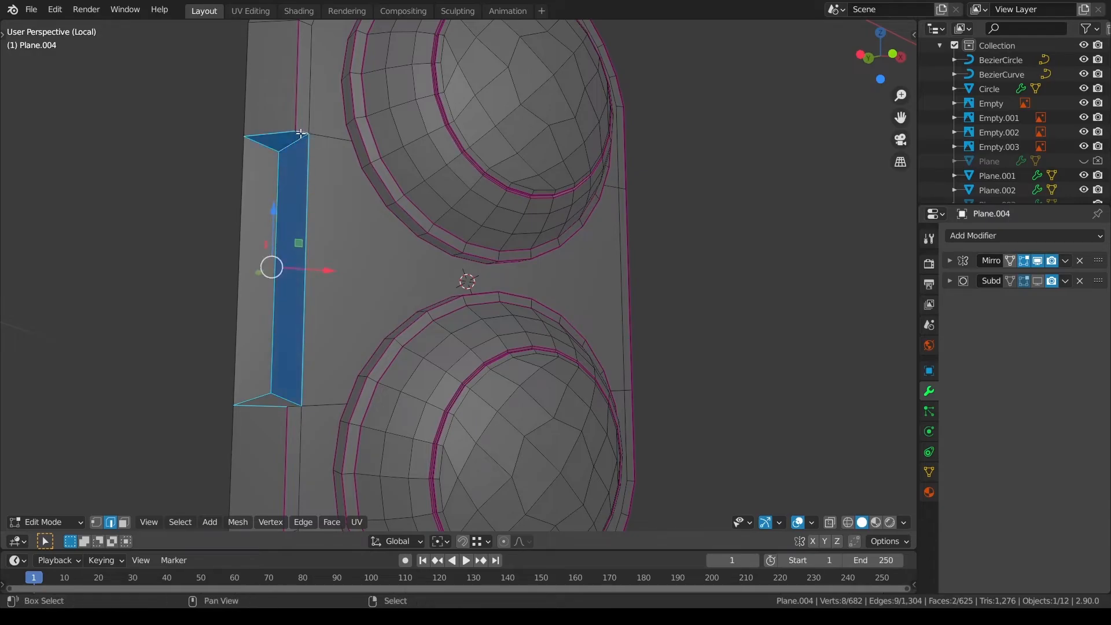
pyautogui.hotkey('shift', 'e')
pyautogui.write('.55')
pyautogui.press('Return')
pyautogui.hotkey('alt', 'a')
# Try to crease the short edge at the notch's lower end and turn on the capsule's viewport subdivision in object mode.
pyautogui.press('Tab')
pyautogui.press('Tab')
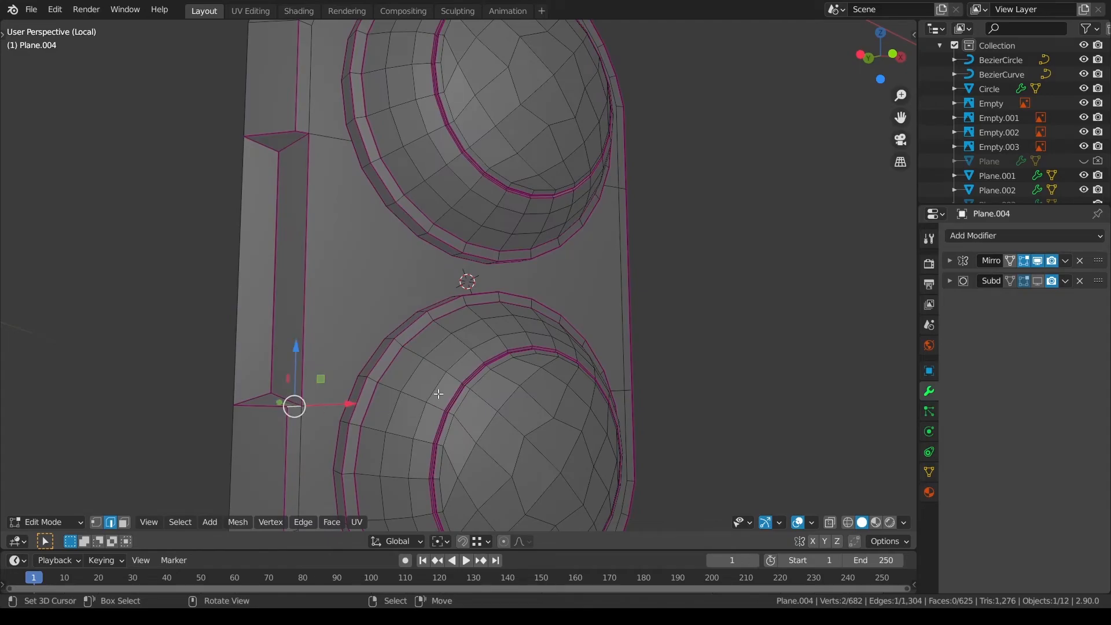
pyautogui.hotkey('shift', 'e')
pyautogui.press('Escape')
pyautogui.press('a')
pyautogui.hotkey('alt', 'a')
pyautogui.press('Tab')
pyautogui.click(1037, 281)
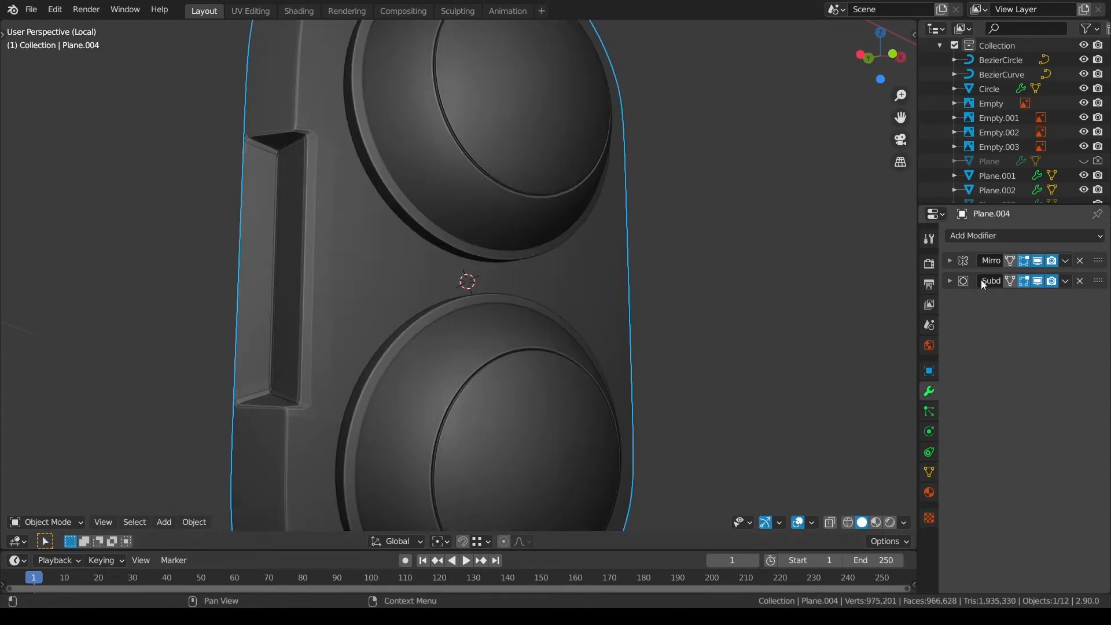
pyautogui.rightClick(581, 301)
pyautogui.click(579, 303)
# Select both linked domed lights in edit mode and hide them to expose the capsule plate.
pyautogui.moveTo(552, 329); pyautogui.dragTo(559, 405, button='middle')
pyautogui.press('Tab')
pyautogui.press('a')
pyautogui.hotkey('alt', 'a')
pyautogui.moveTo(510, 316); pyautogui.dragTo(439, 342, button='middle')
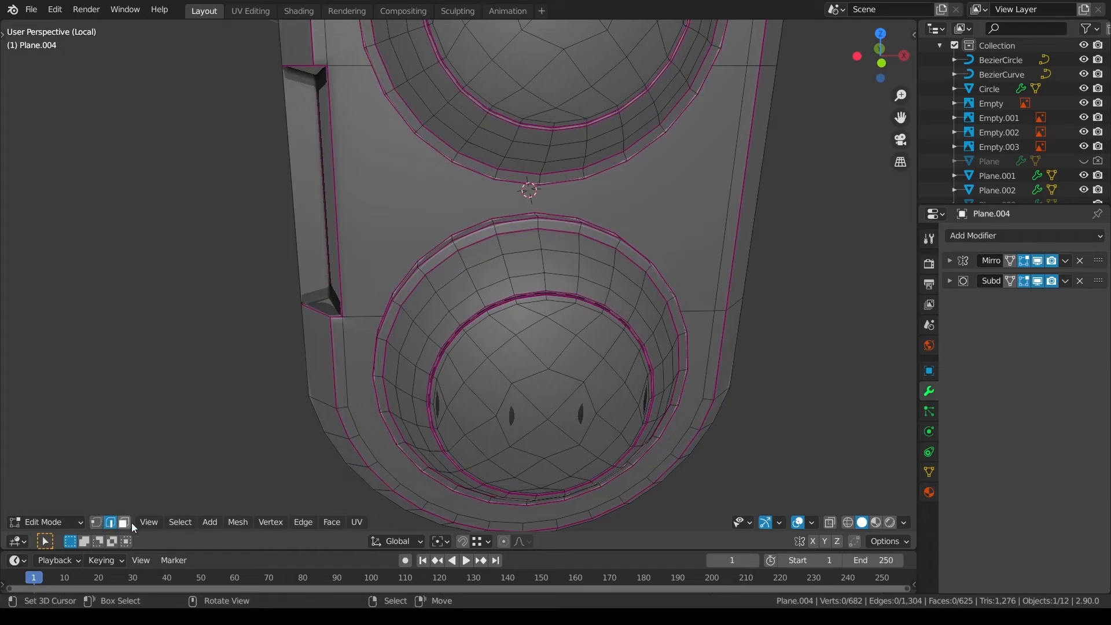
pyautogui.keyDown('shift'); pyautogui.moveTo(355, 173); pyautogui.dragTo(359, 297, button='middle'); pyautogui.keyUp('shift')
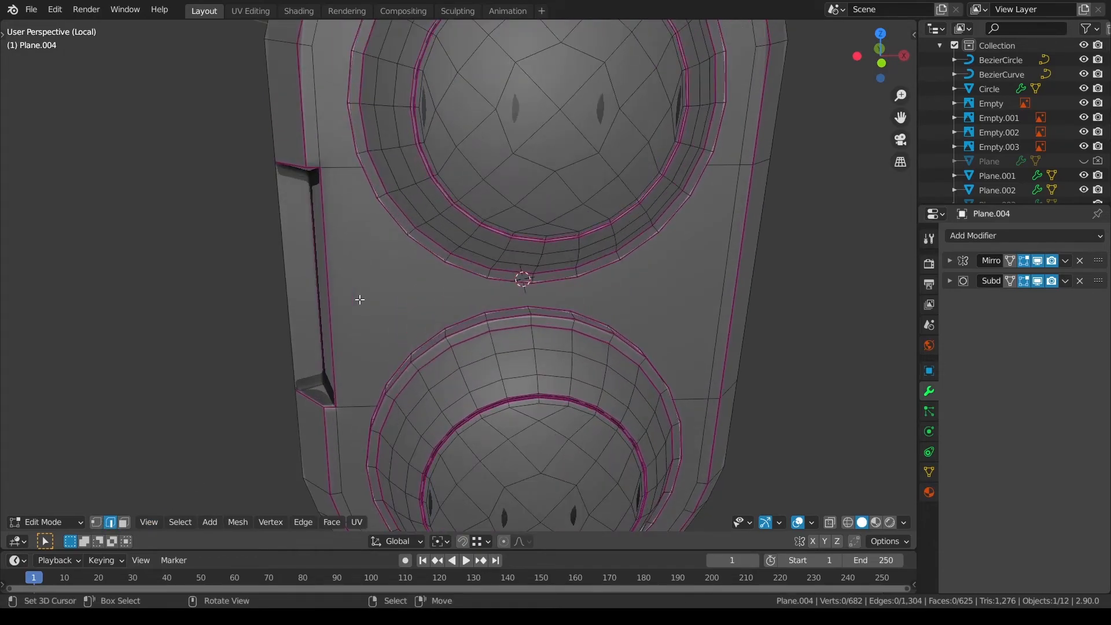
pyautogui.press('l')
pyautogui.press('l')
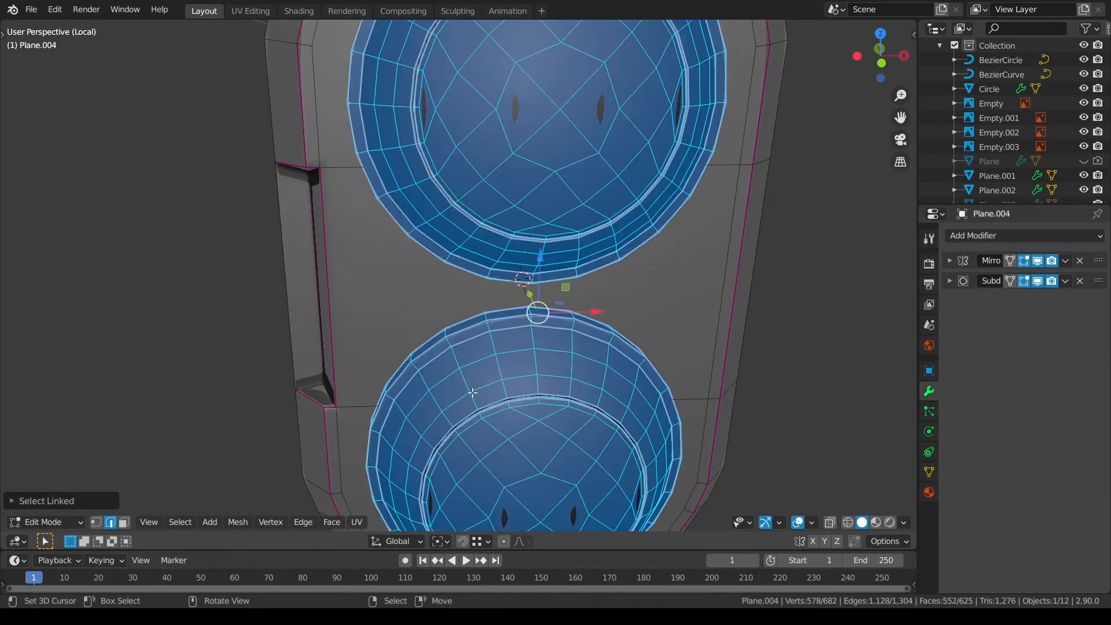
pyautogui.press('h')
pyautogui.press('a')
pyautogui.press('a')
# Add a centred horizontal loop cut across the middle of the capsule plate and its side notch.
pyautogui.hotkey('ctrl', 'r')
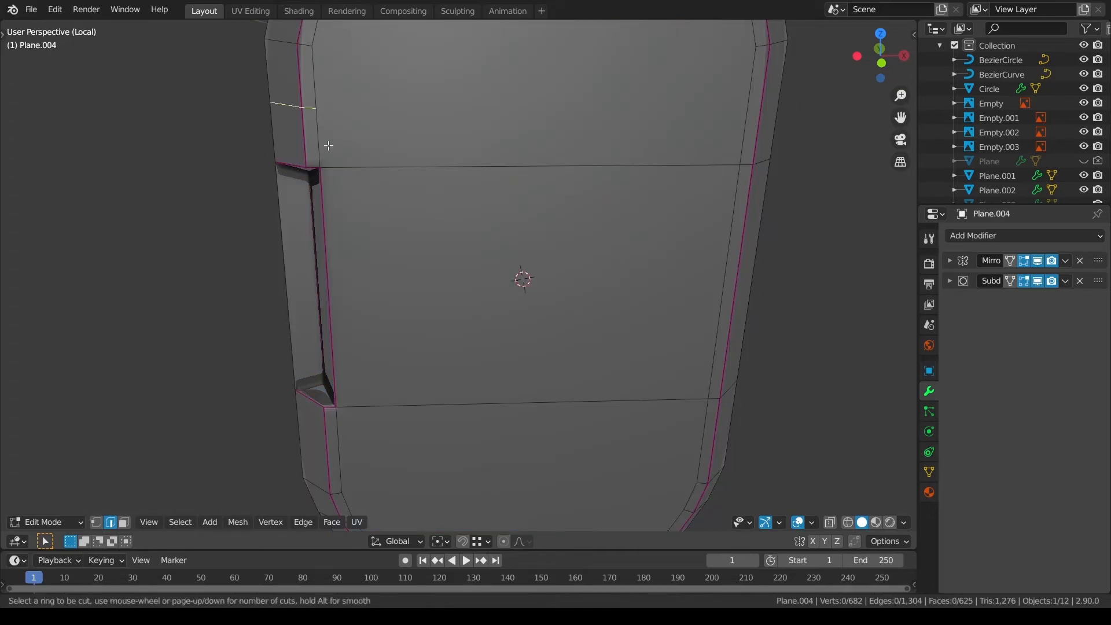
pyautogui.rightClick(328, 146)
pyautogui.hotkey('ctrl', 'r')
pyautogui.click(333, 292)
pyautogui.rightClick(333, 292)
# Delete all faces of the capsule plate below the centre cut and return to object mode.
pyautogui.press('KP_1')
pyautogui.scroll(-5, 486, 341)
pyautogui.press('a')
pyautogui.press('a')
pyautogui.hotkey('shift', 'z')
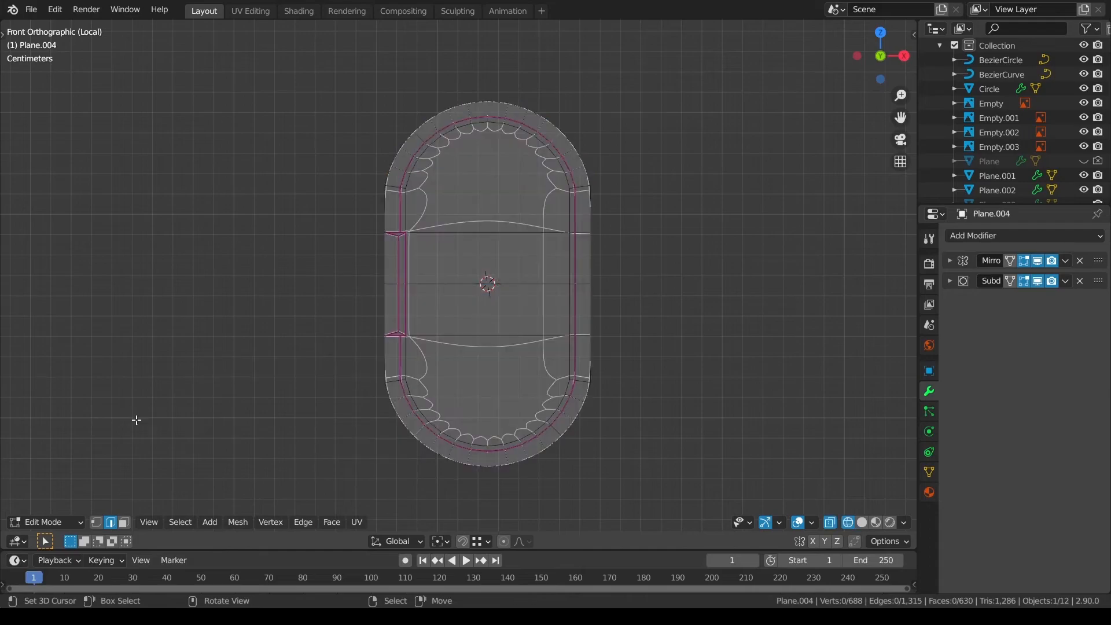
pyautogui.click(124, 522)
pyautogui.moveTo(196, 495); pyautogui.dragTo(751, 309)
pyautogui.press('x')
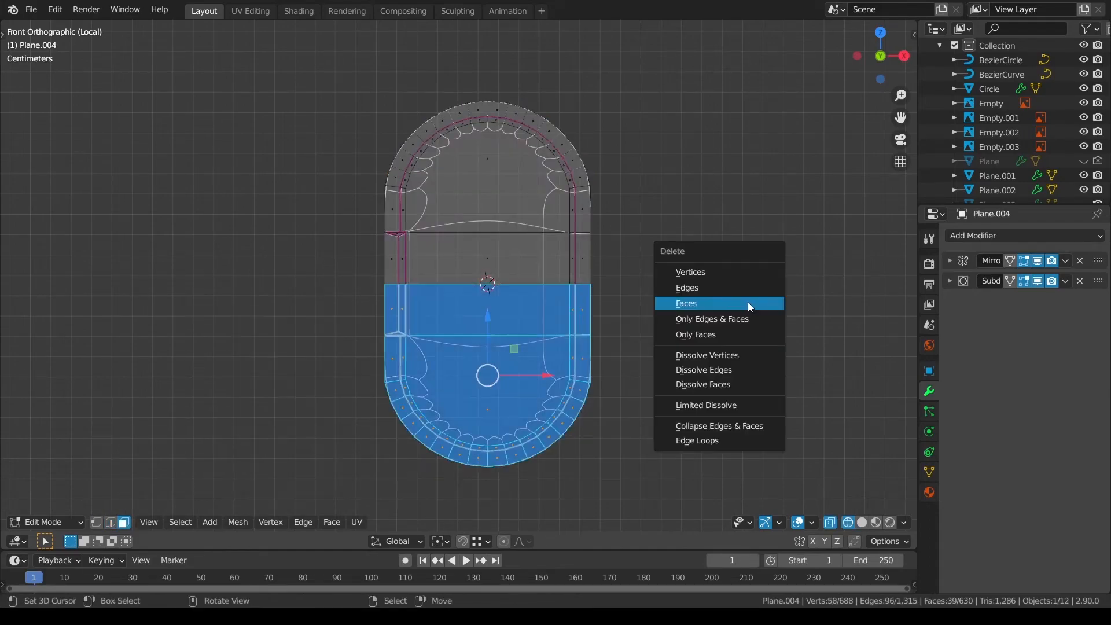
pyautogui.click(678, 303)
pyautogui.hotkey('shift', 'z')
pyautogui.hotkey('ctrl', 'Tab')
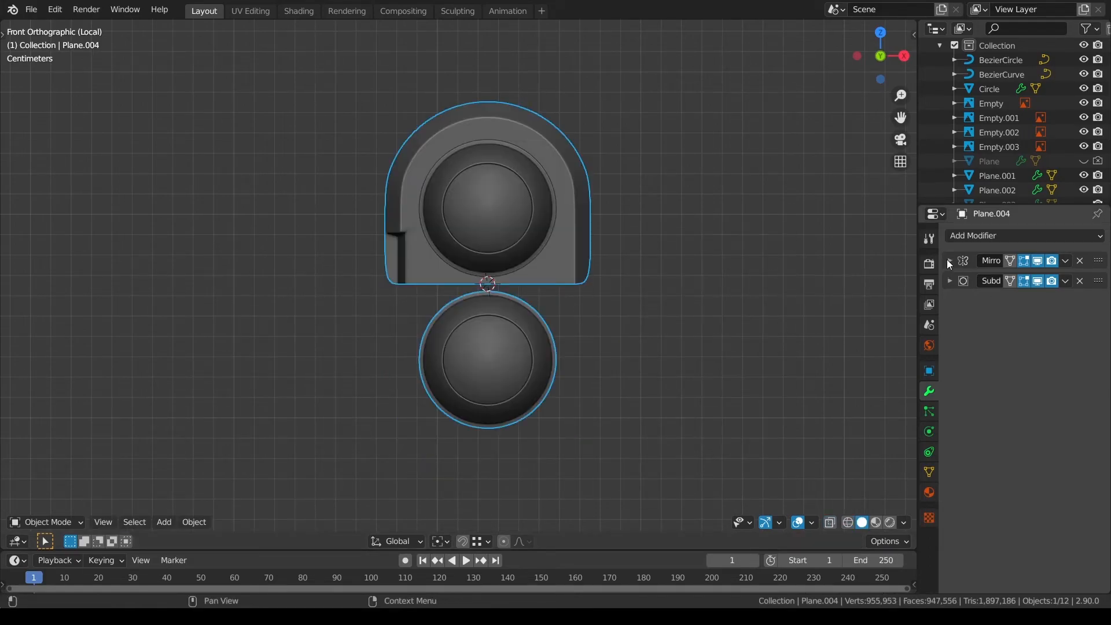
# Undo back to the selection of both domed lights and snap the 3D cursor to that selection.
pyautogui.click(950, 260)
pyautogui.hotkey('ctrl', 'z')
pyautogui.hotkey('ctrl', 'z')
pyautogui.hotkey('ctrl', 'z')
pyautogui.hotkey('ctrl', 'z')
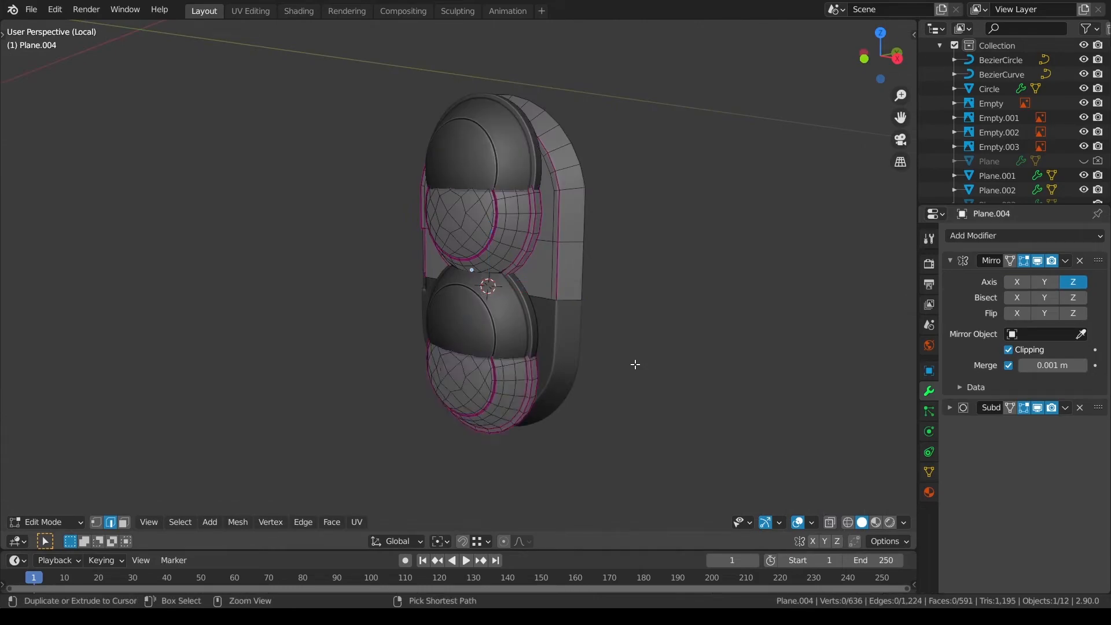
pyautogui.hotkey('ctrl', 'z')
pyautogui.hotkey('shift', 's')
pyautogui.click(635, 428)
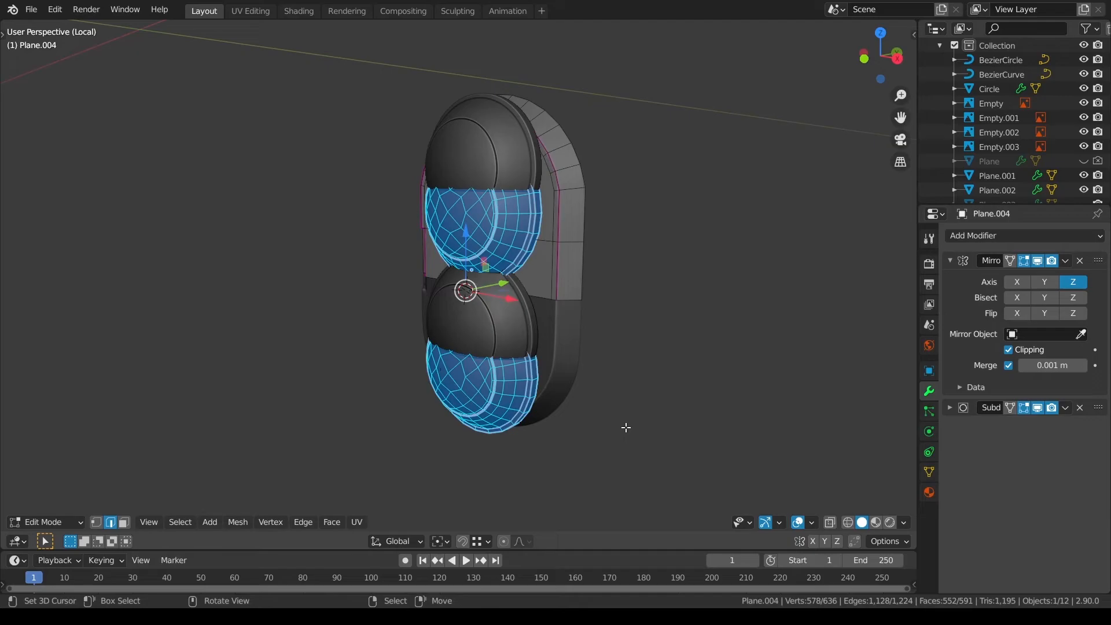
# Set the capsule object's origin to the 3D cursor and enable mirroring on the Z axis.
pyautogui.press('Tab')
pyautogui.press('q')
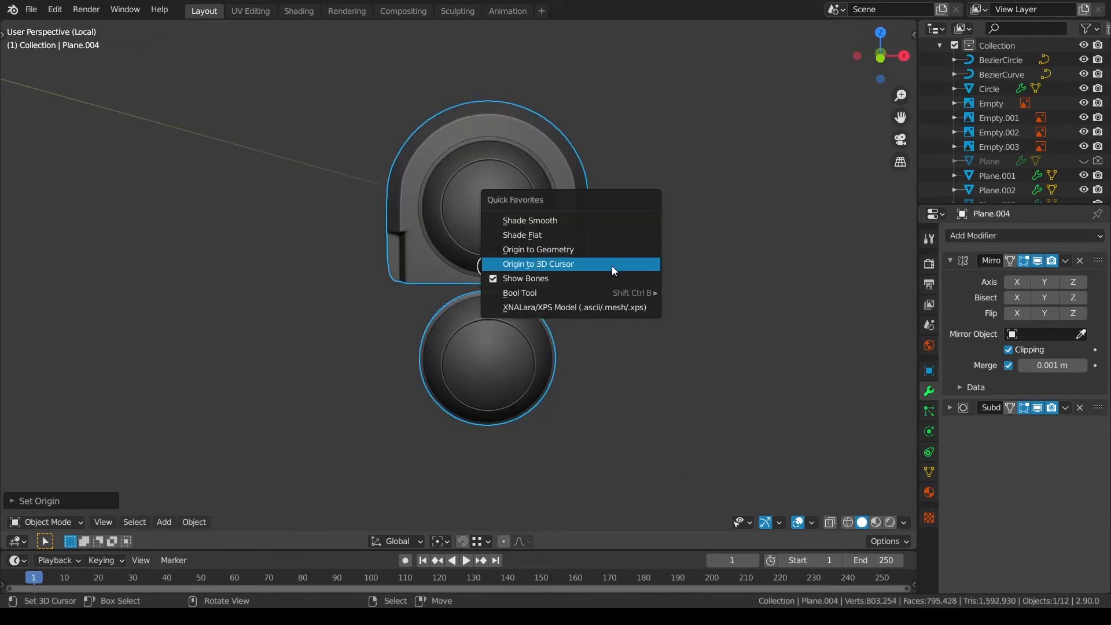
pyautogui.click(612, 265)
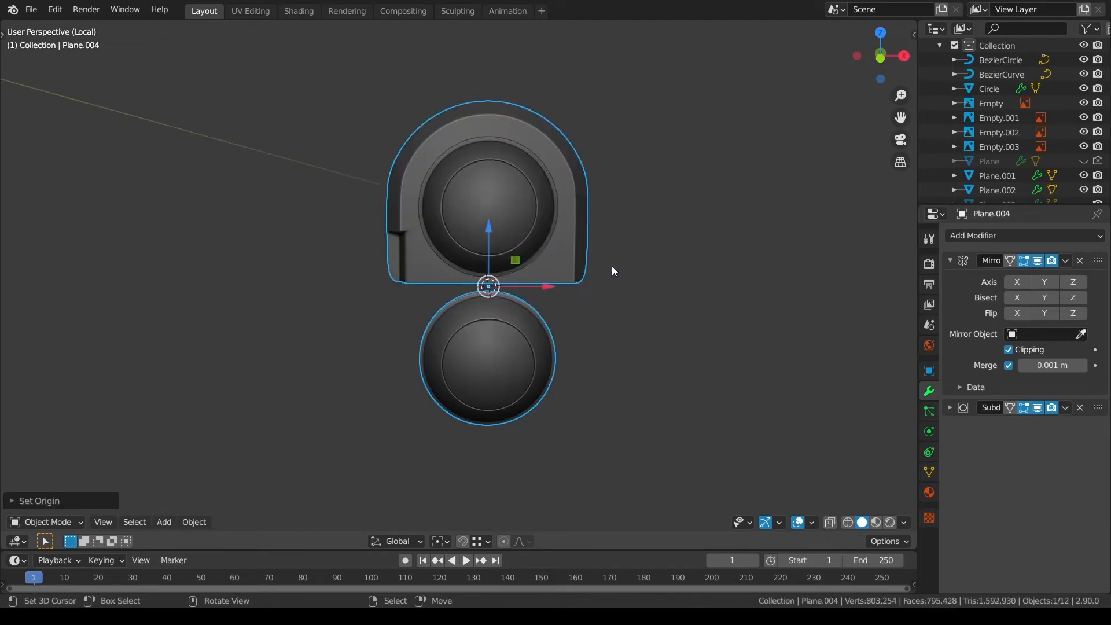
pyautogui.click(1074, 283)
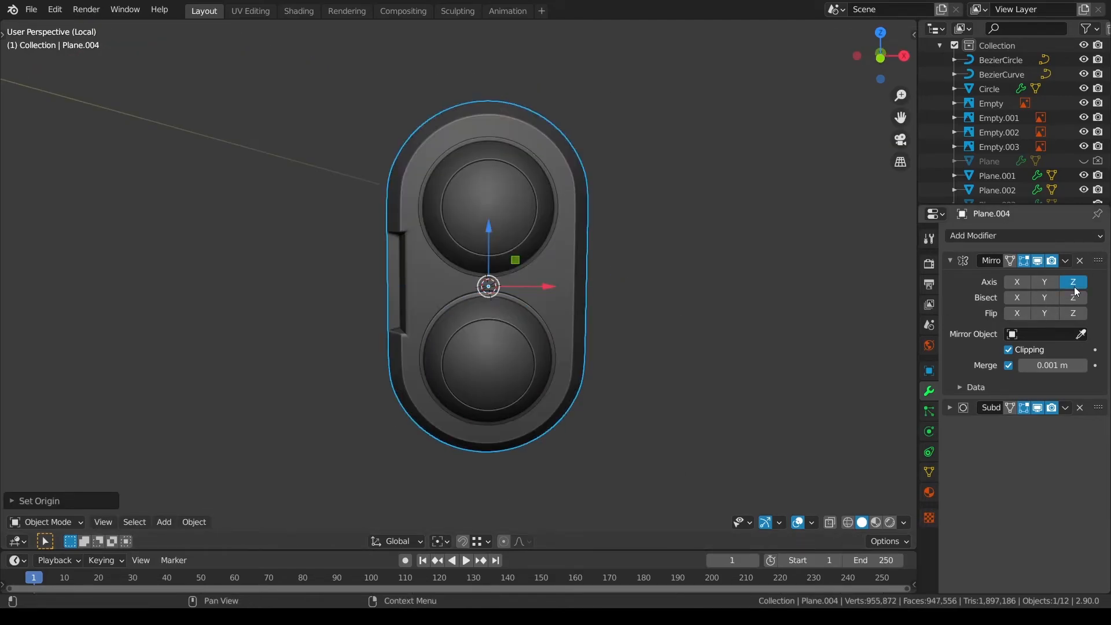
# Delete the linked geometry of the duplicate lower domed light in edit mode.
pyautogui.moveTo(723, 307); pyautogui.dragTo(626, 314, button='middle')
pyautogui.press('Tab')
pyautogui.hotkey('alt', 'a')
pyautogui.press('l')
pyautogui.press('x')
pyautogui.click(502, 328)
# Add a short horizontal loop cut to the rim just above the side notch's upper edge.
pyautogui.scroll(3, 563, 335)
pyautogui.press('Tab')
pyautogui.press('Tab')
pyautogui.scroll(2, 419, 238)
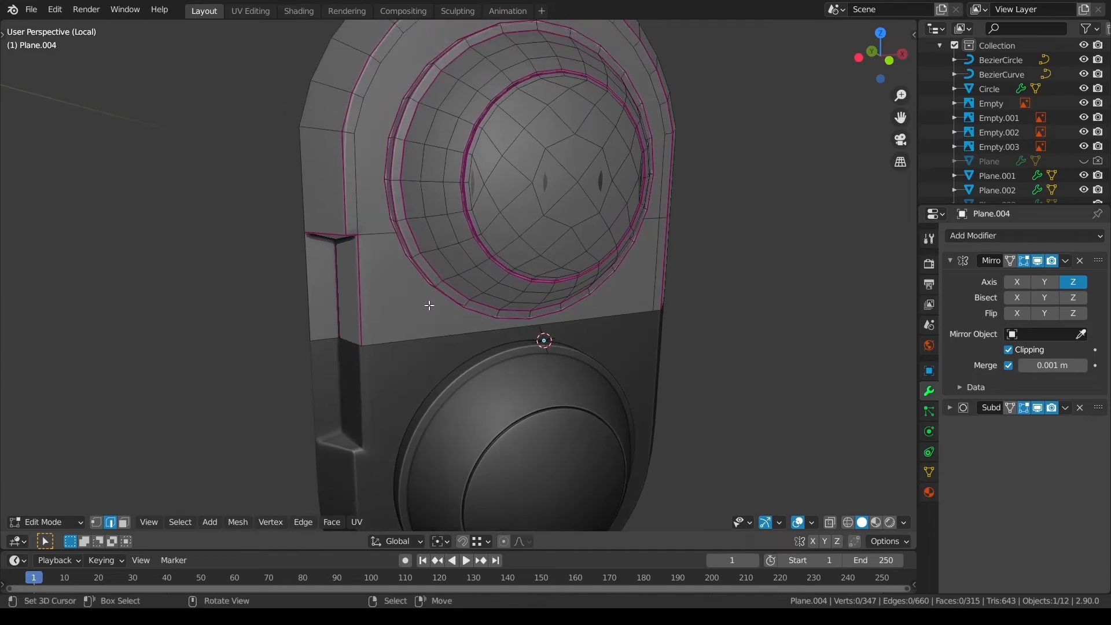
pyautogui.hotkey('ctrl', 'r')
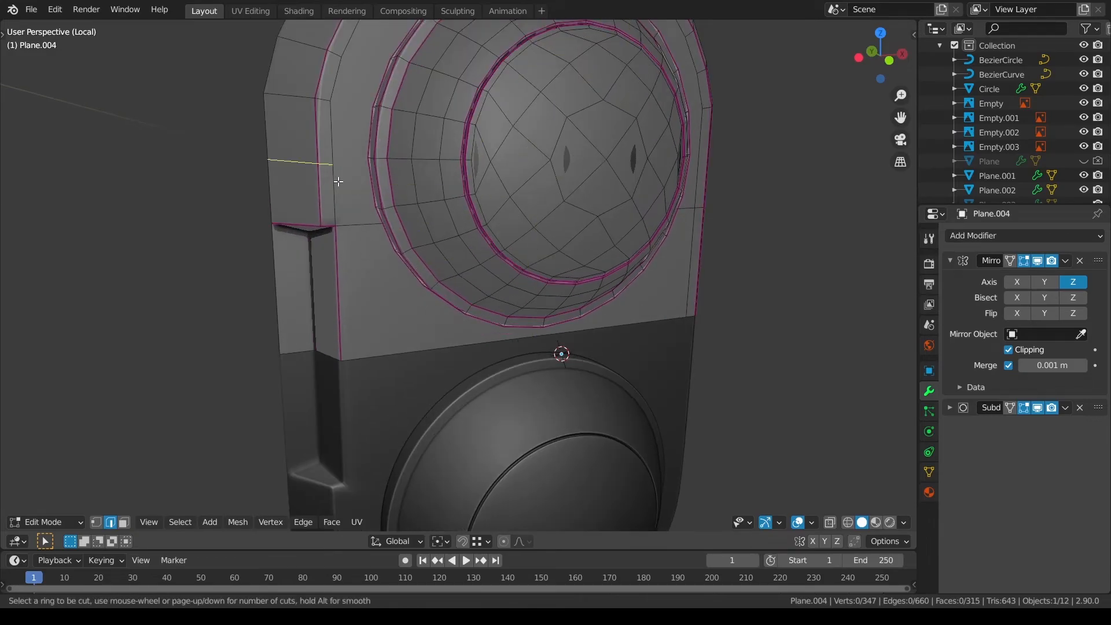
pyautogui.click(351, 181)
pyautogui.click(360, 223)
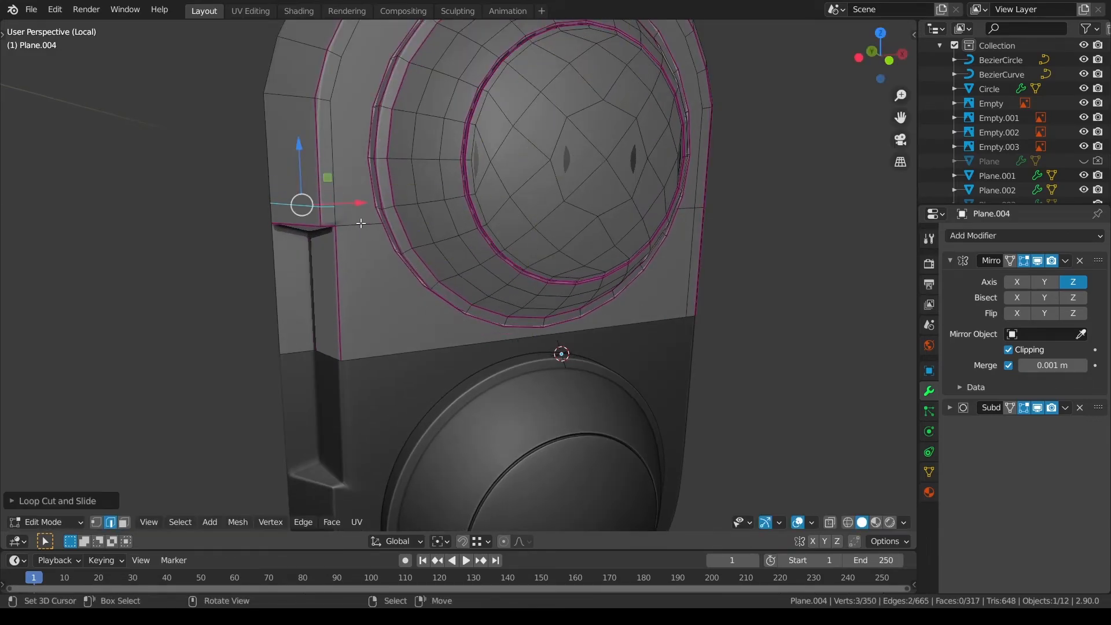
# Add a vertical loop cut in the plate's front face, slid close beside the notch's inner edge.
pyautogui.hotkey('ctrl', 'r')
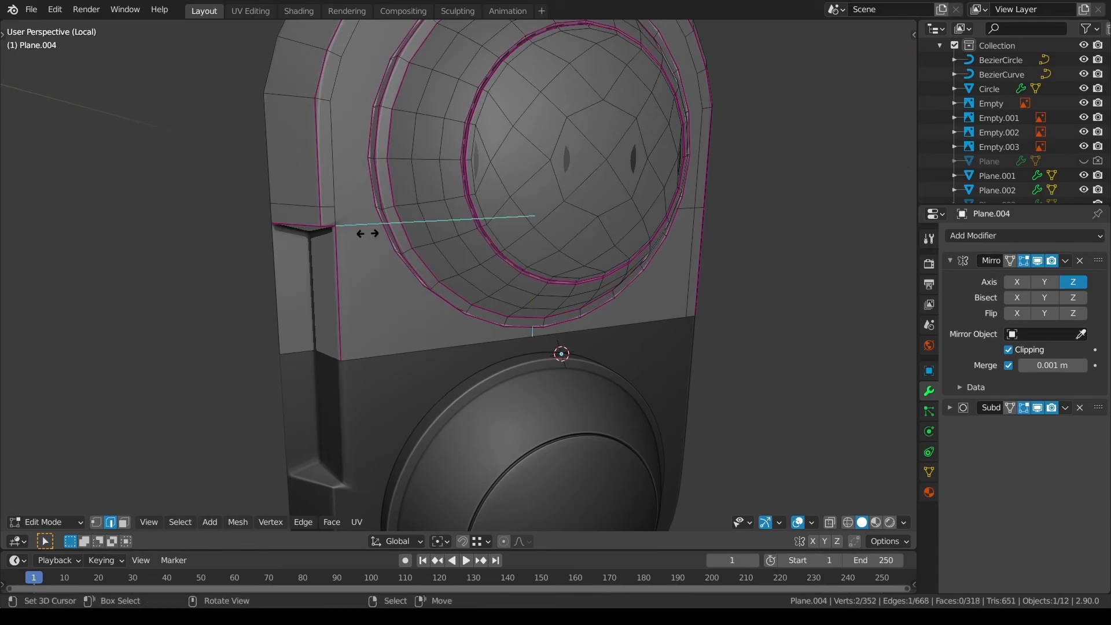
pyautogui.click(367, 233)
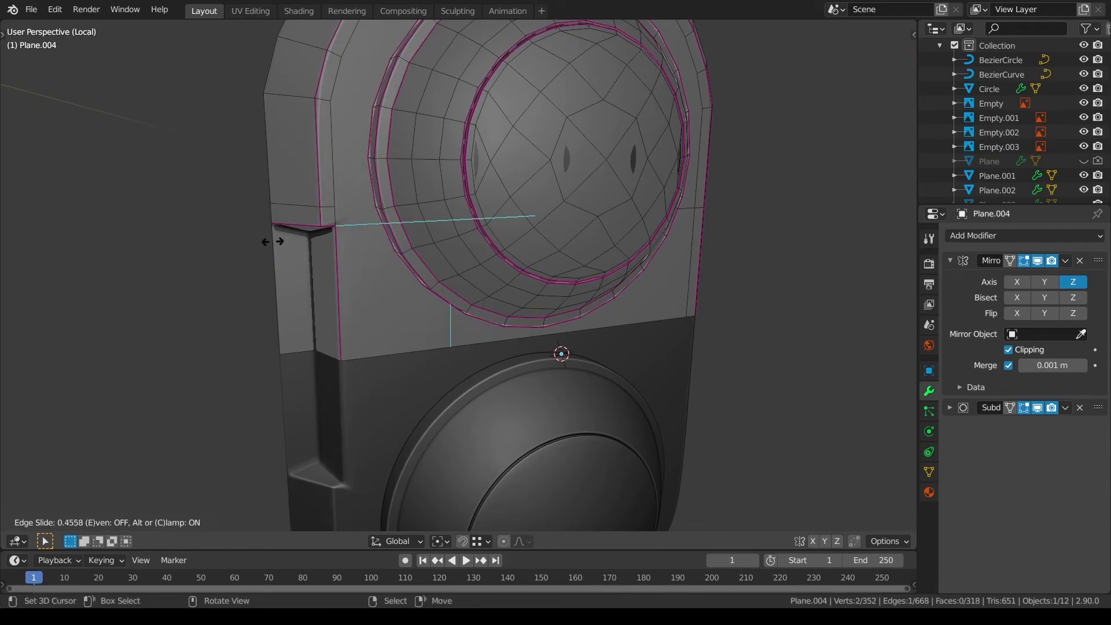
pyautogui.click(201, 240)
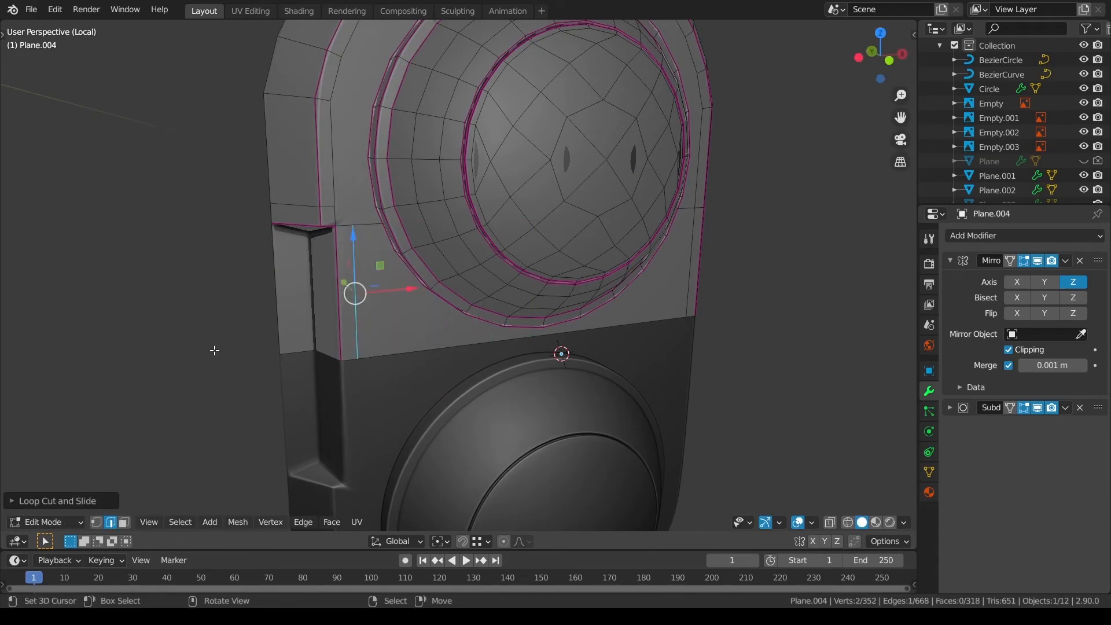
# Connect the ends of the two new cuts diagonally across the notch's upper corner and subdivide that connecting edge.
pyautogui.click(96, 526)
pyautogui.rightClick(337, 207)
pyautogui.keyDown('shift'); pyautogui.rightClick(359, 231); pyautogui.keyUp('shift')
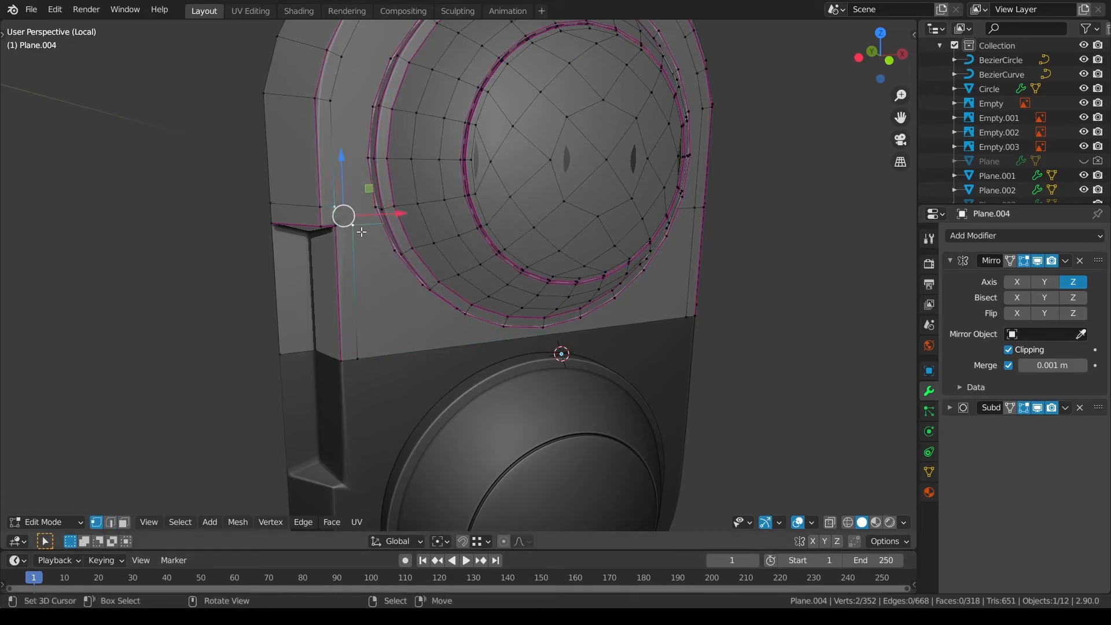
pyautogui.hotkey('alt', 'a')
pyautogui.click(111, 522)
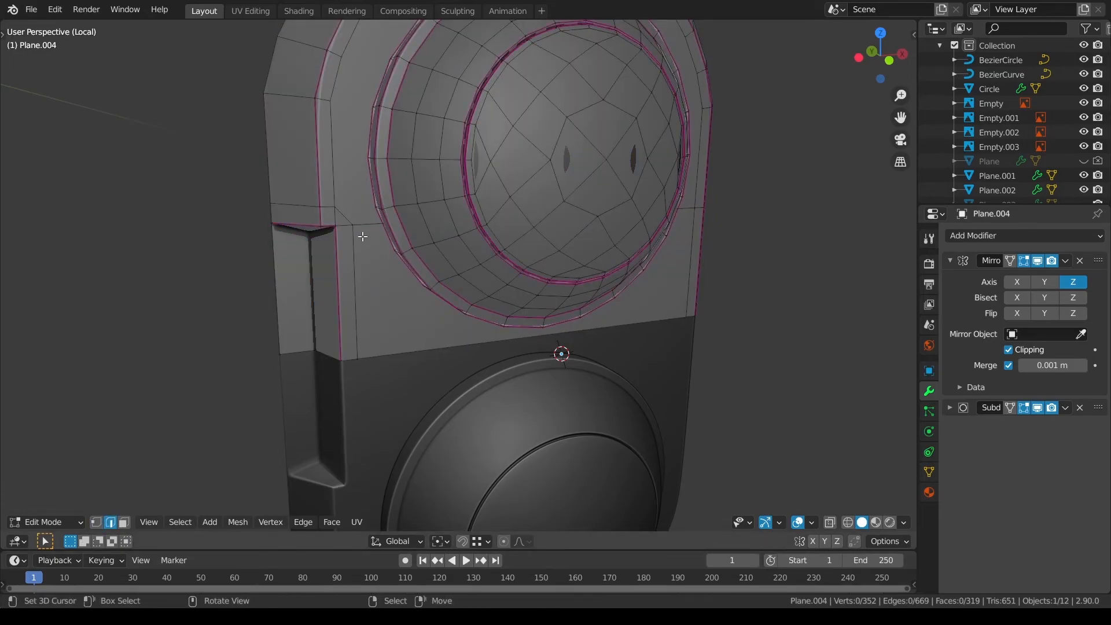
pyautogui.rightClick(347, 222)
pyautogui.press('q')
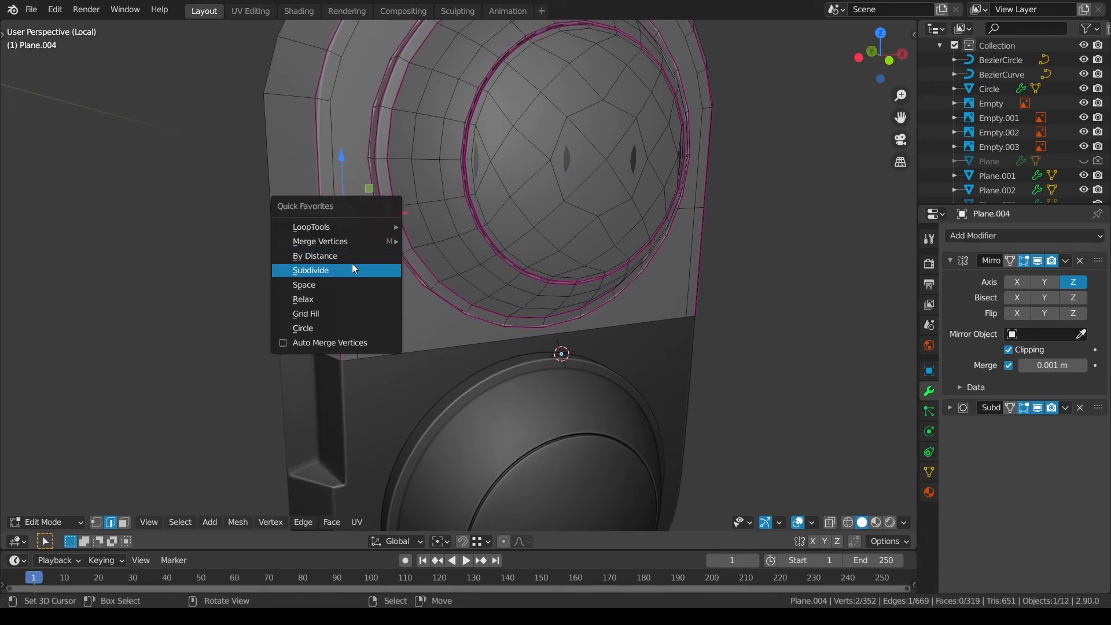
pyautogui.click(352, 266)
# Connect the diagonal edge's midpoint to the notch's upper inner corner vertex.
pyautogui.keyDown('shift'); pyautogui.moveTo(348, 267); pyautogui.dragTo(342, 304, button='middle'); pyautogui.keyUp('shift')
pyautogui.hotkey('alt', 'a')
pyautogui.click(97, 522)
pyautogui.rightClick(332, 266)
pyautogui.keyDown('shift'); pyautogui.rightClick(339, 255); pyautogui.keyUp('shift')
pyautogui.press('j')
pyautogui.press('a')
pyautogui.press('a')
pyautogui.scroll(2, 432, 283)
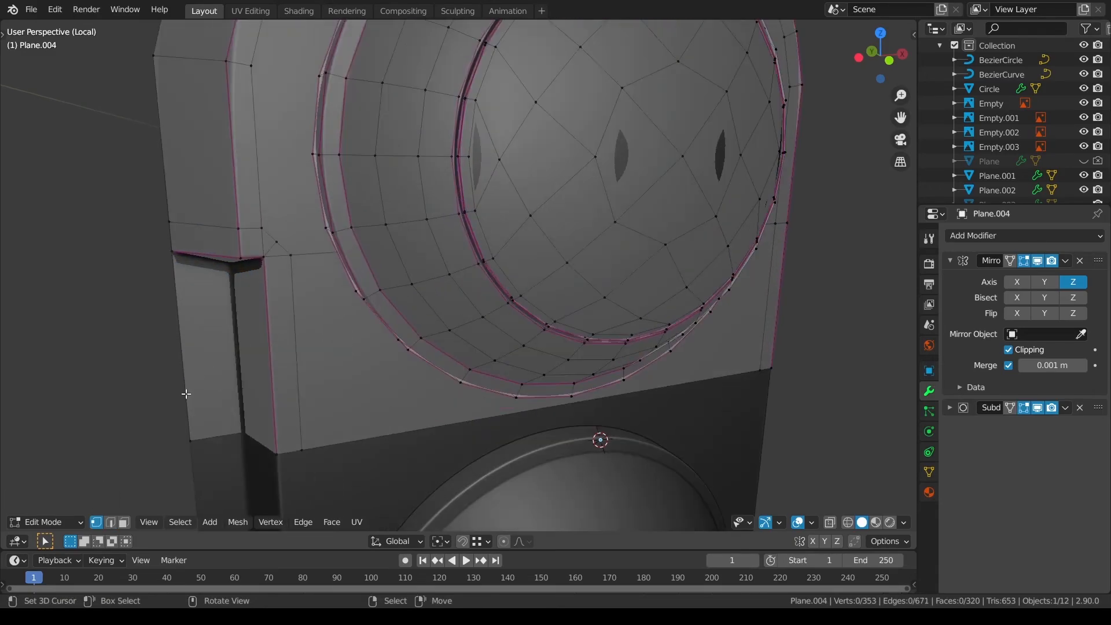
# Dissolve the two short edges joining the new cuts to the notch's upper inner corner.
pyautogui.click(111, 523)
pyautogui.rightClick(263, 242)
pyautogui.keyDown('shift'); pyautogui.rightClick(280, 258); pyautogui.keyUp('shift')
pyautogui.hotkey('ctrl', 'x')
pyautogui.press('a')
pyautogui.press('a')
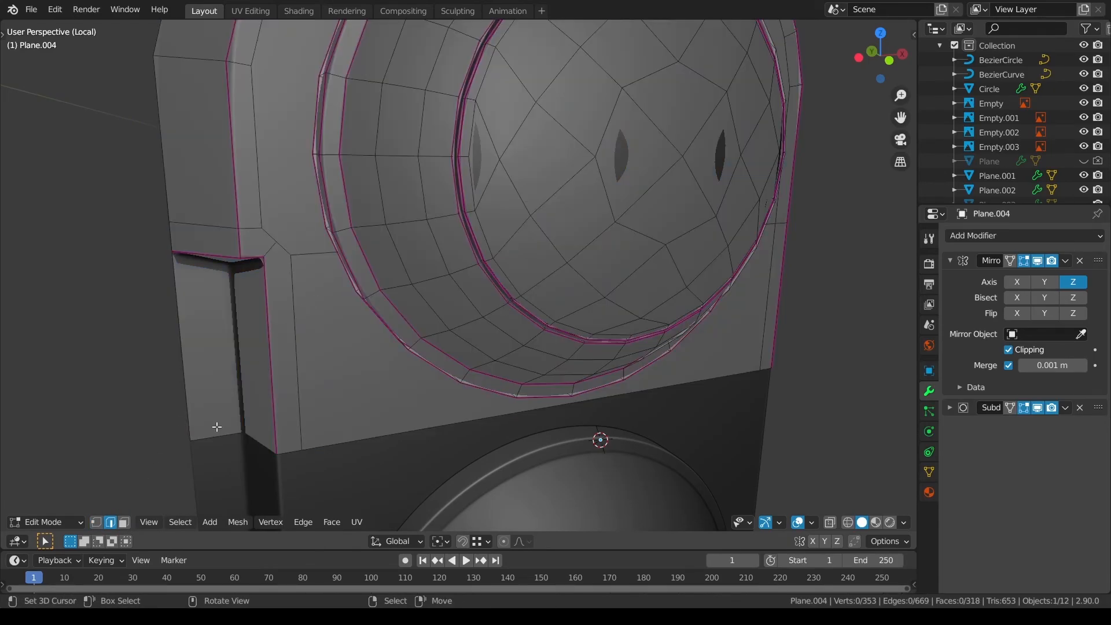
# Merge the diagonal edge's two end vertices into its middle vertex using At Last.
pyautogui.click(96, 523)
pyautogui.rightClick(265, 234)
pyautogui.keyDown('shift'); pyautogui.rightClick(292, 257); pyautogui.keyUp('shift')
pyautogui.keyDown('shift'); pyautogui.rightClick(277, 243); pyautogui.keyUp('shift')
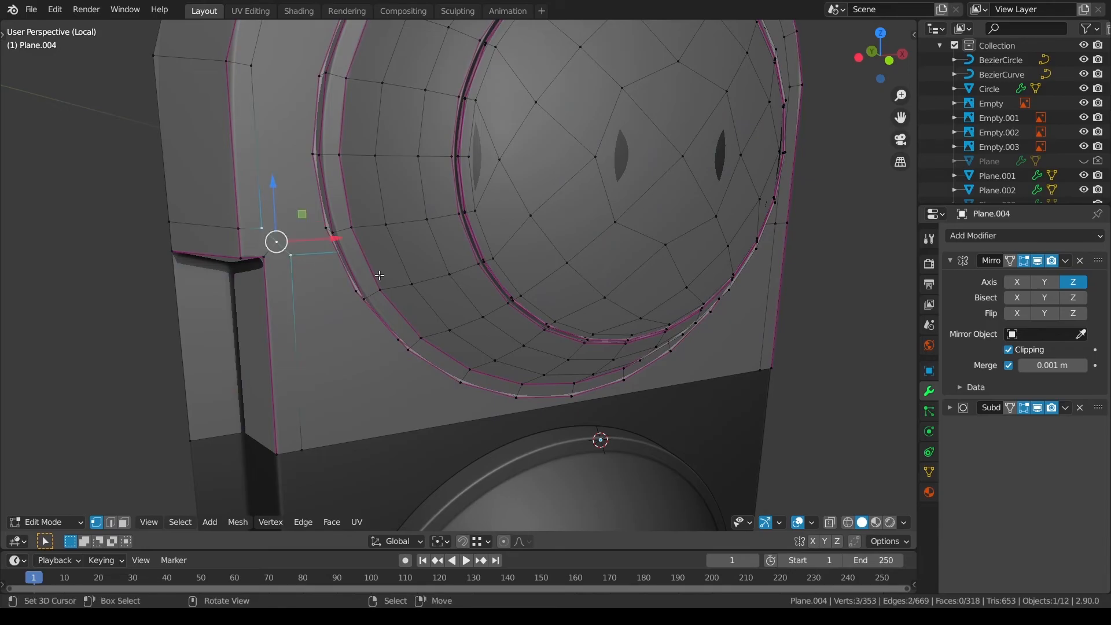
pyautogui.press('q')
pyautogui.moveTo(366, 249)
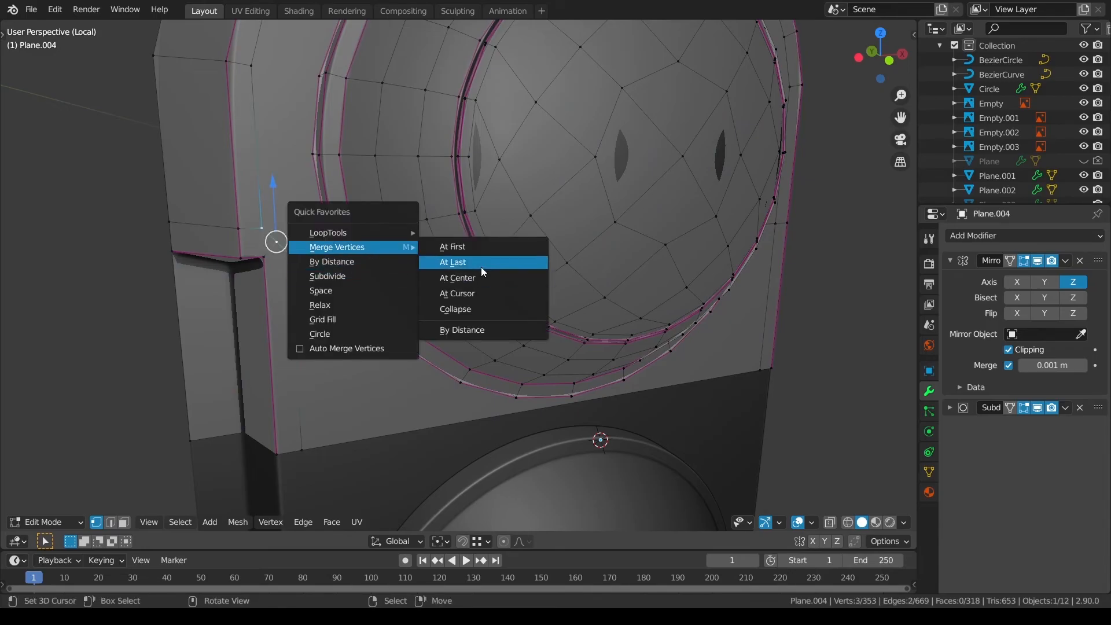
pyautogui.click(481, 266)
pyautogui.press('a')
pyautogui.hotkey('alt', 'a')
# Slide the merged vertex diagonally away from the notch corner with clamping off, and check the smoothed shape in object mode.
pyautogui.rightClick(282, 243)
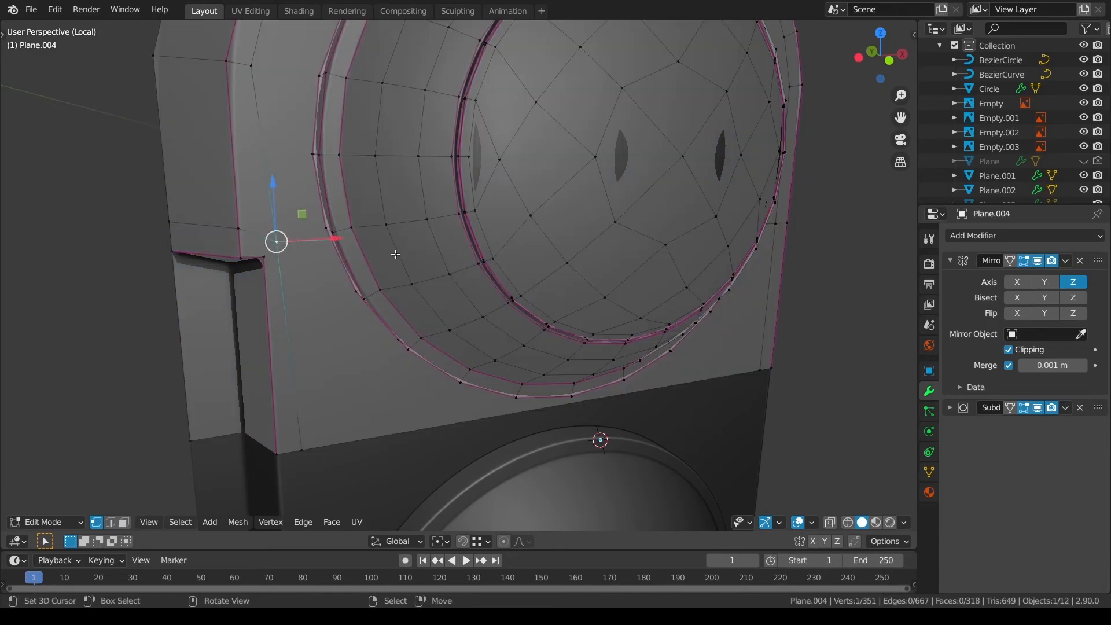
pyautogui.moveTo(281, 243); pyautogui.dragTo(370, 249, button='middle')
pyautogui.press('KP_3')
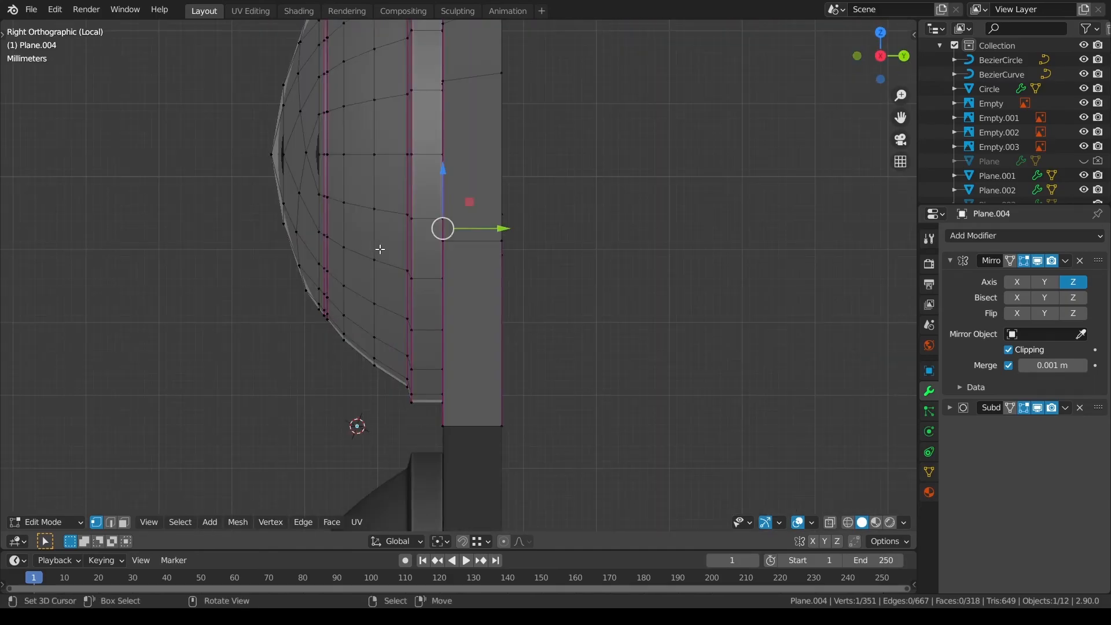
pyautogui.press('KP_1')
pyautogui.press('g')
pyautogui.press('g')
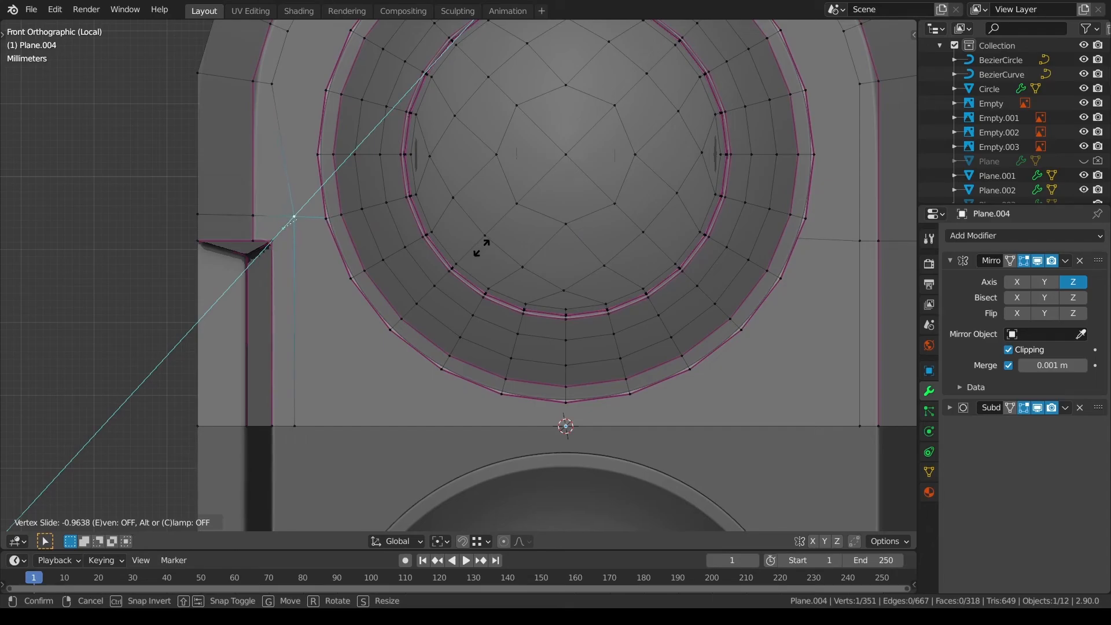
pyautogui.click(482, 248)
pyautogui.hotkey('alt', 'a')
pyautogui.hotkey('ctrl', 'Tab')
pyautogui.click(299, 293)
pyautogui.scroll(-1, 342, 295)
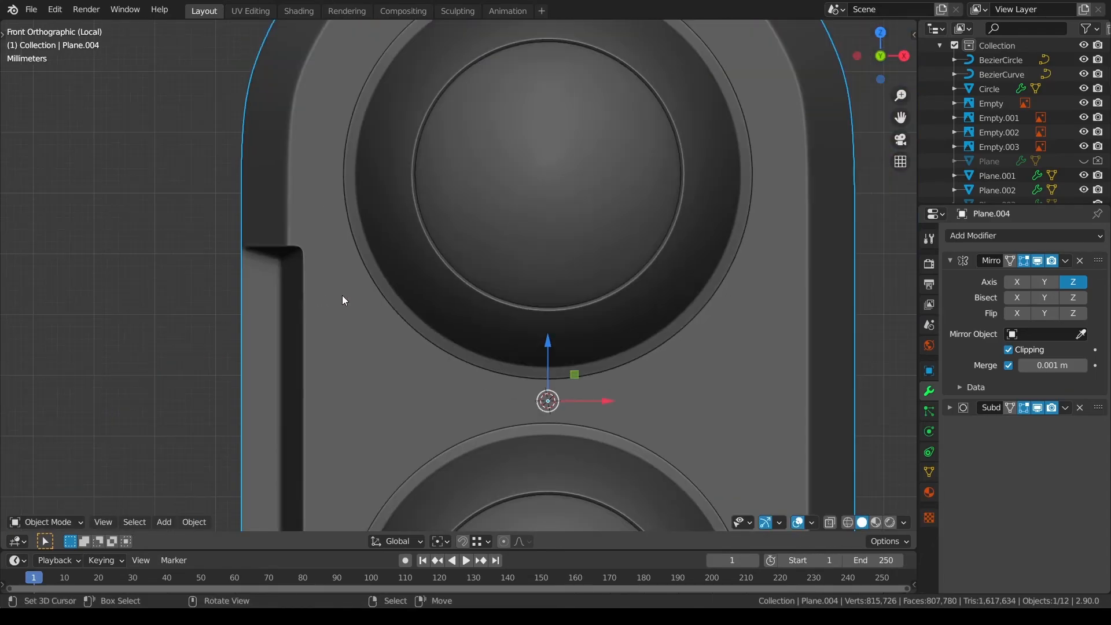
# Select the support edge loop along the plate's arched rim and slide it inward towards the dome with clamping off.
pyautogui.hotkey('ctrl', 'Tab')
pyautogui.click(442, 301)
pyautogui.scroll(-1, 435, 304)
pyautogui.click(112, 523)
pyautogui.keyDown('alt'); pyautogui.rightClick(358, 77); pyautogui.keyUp('alt')
pyautogui.keyDown('shift'); pyautogui.moveTo(434, 150); pyautogui.dragTo(384, 203, button='middle'); pyautogui.keyUp('shift')
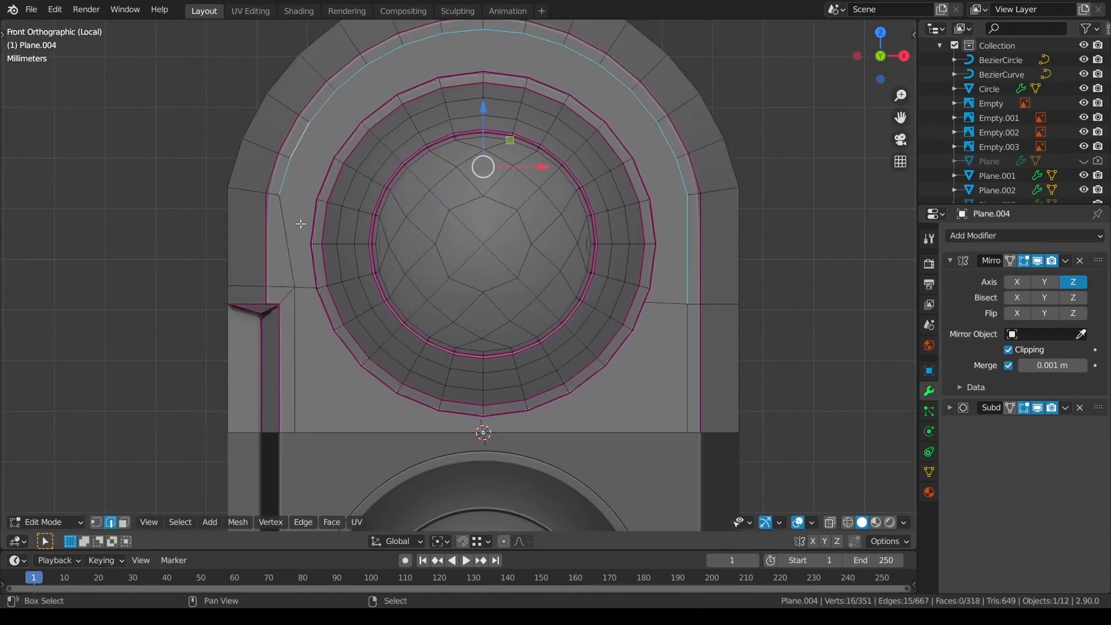
pyautogui.press('g')
pyautogui.press('g')
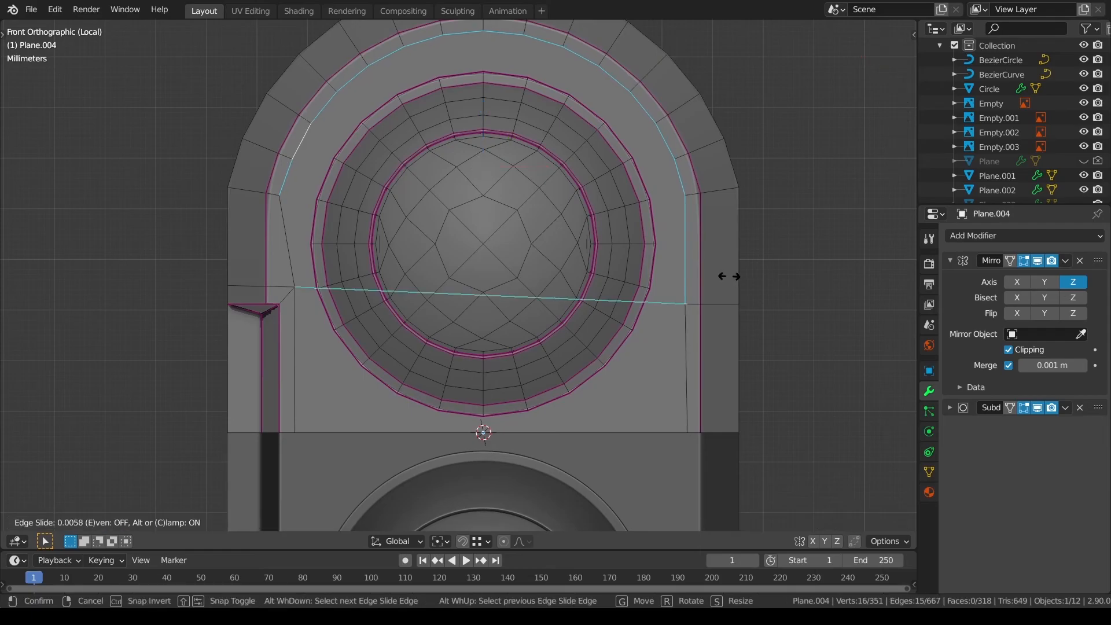
pyautogui.rightClick(725, 276)
pyautogui.press('g')
pyautogui.press('g')
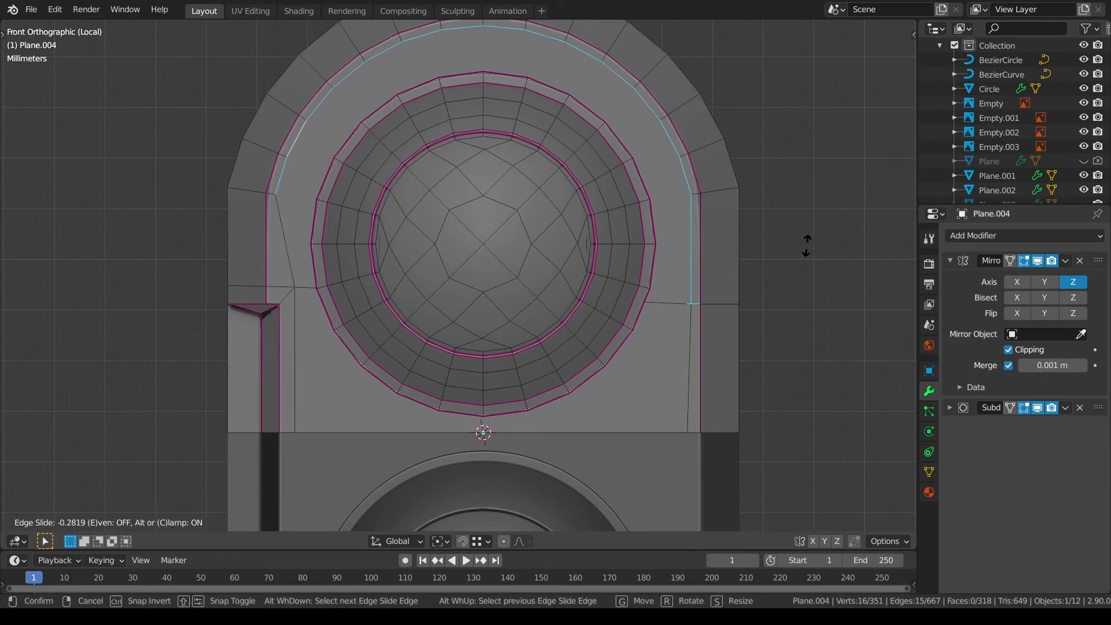
pyautogui.press('c')
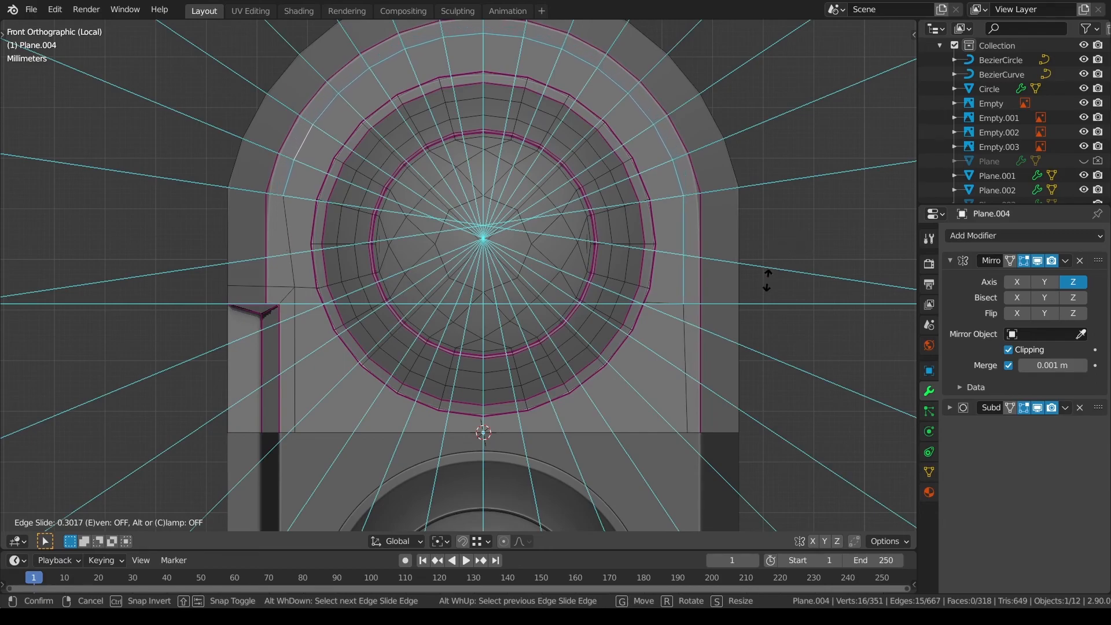
pyautogui.click(759, 311)
pyautogui.hotkey('alt', 'a')
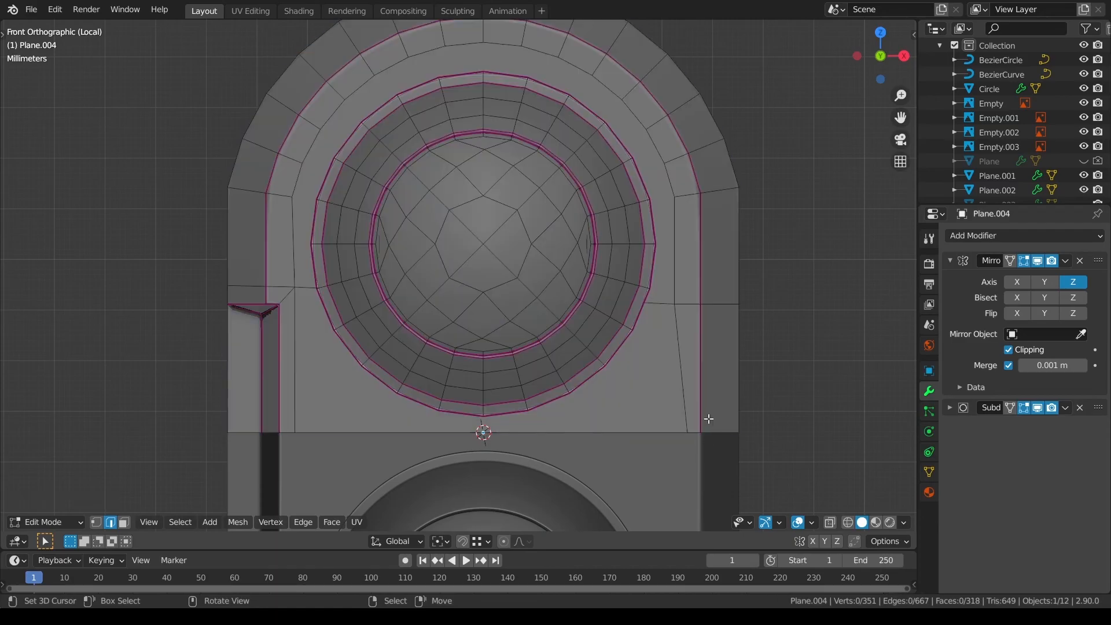
# Knife a straight vertical edge from the slid loop's end to the plate's centre line, replacing the slanted edge opposite the notch.
pyautogui.press('k')
pyautogui.click(675, 303)
pyautogui.click(675, 433)
pyautogui.press('Return')
pyautogui.hotkey('ctrl', 'x')
pyautogui.scroll(-2, 615, 397)
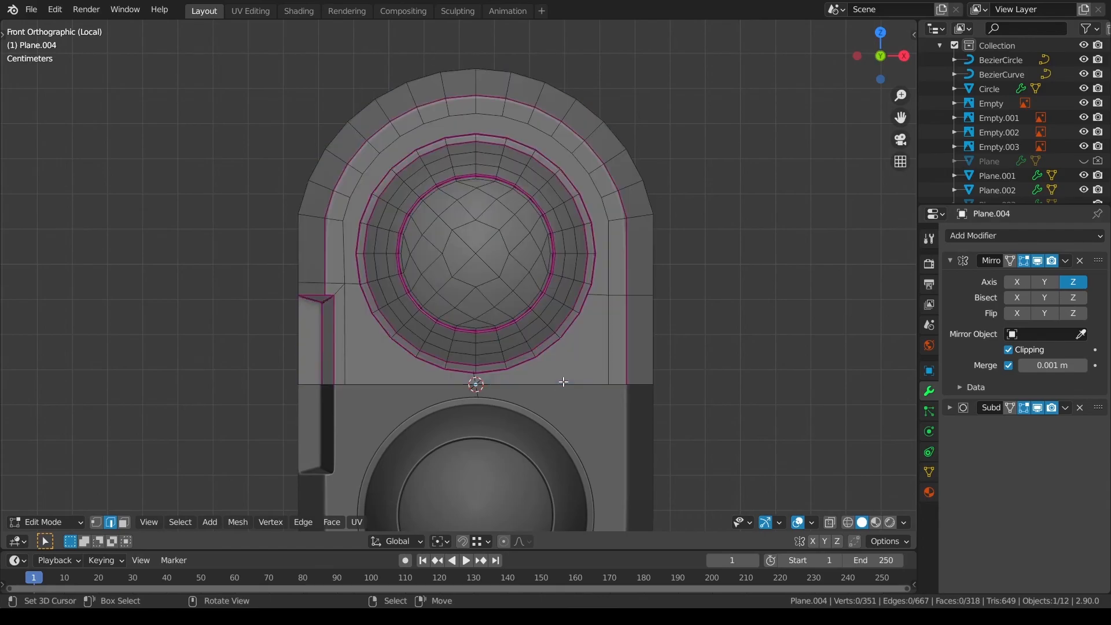
# Crease the short diagonal edge at the notch's upper inner corner by 0.5.
pyautogui.moveTo(563, 381); pyautogui.dragTo(658, 381, button='middle')
pyautogui.hotkey('ctrl', 'Tab')
pyautogui.moveTo(451, 341); pyautogui.dragTo(368, 299, button='middle')
pyautogui.rightClick(369, 299)
pyautogui.hotkey('ctrl', 'Tab')
pyautogui.scroll(3, 407, 347)
pyautogui.press('a')
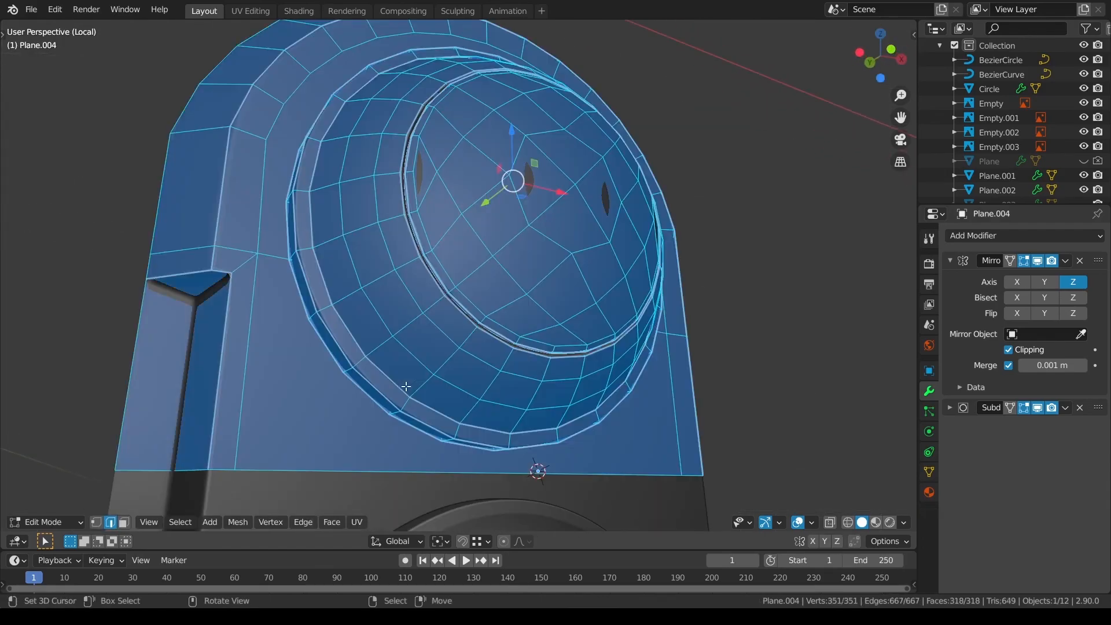
pyautogui.click(245, 262)
pyautogui.hotkey('shift', 'e')
pyautogui.write('.5')
pyautogui.press('Return')
pyautogui.hotkey('alt', 'a')
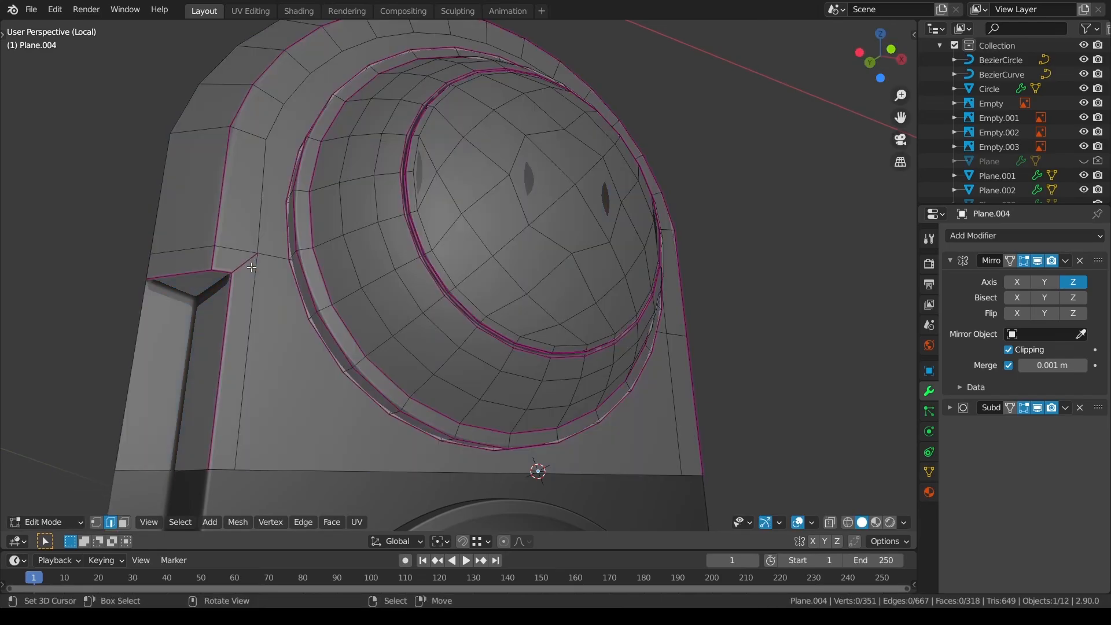
# Check the creased capsule in object mode and exit local view to show it within the helmet.
pyautogui.hotkey('ctrl', 'Tab')
pyautogui.moveTo(459, 314); pyautogui.dragTo(439, 301, button='middle')
pyautogui.press('Tab')
pyautogui.press('Tab')
pyautogui.moveTo(353, 352); pyautogui.dragTo(381, 256, button='middle')
pyautogui.press('KP_Divide')
pyautogui.press('a')
pyautogui.hotkey('alt', 'a')
pyautogui.scroll(3, 425, 378)
# Delete the overlapping flat face at the back of the capsule's side notch, return to object mode and deselect everything.
pyautogui.click(382, 261)
pyautogui.press('Tab')
pyautogui.scroll(3, 377, 393)
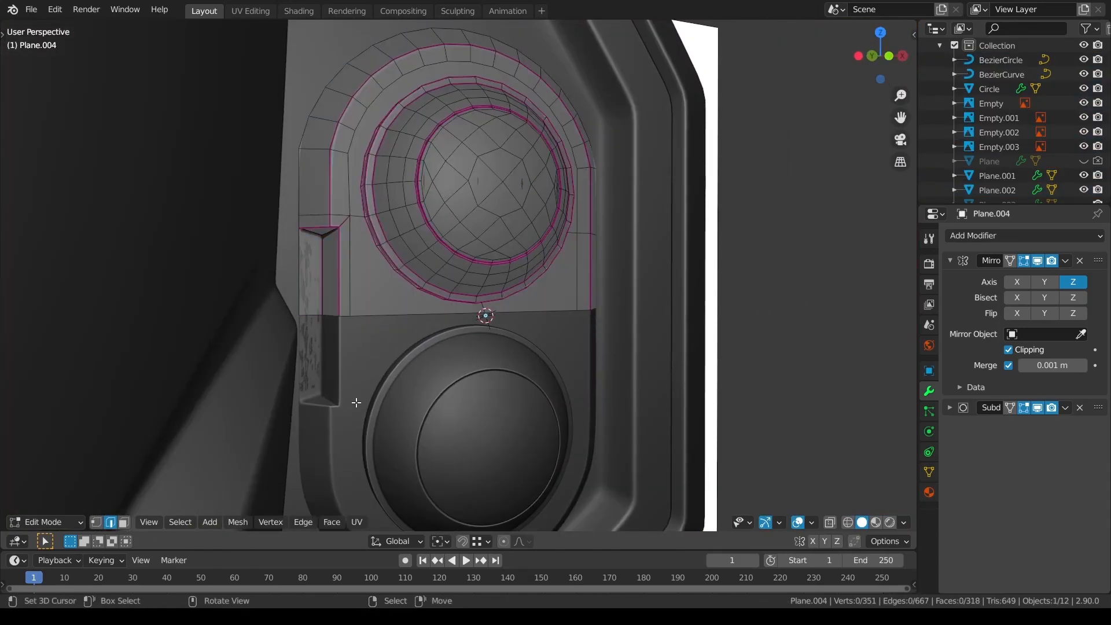
pyautogui.click(123, 522)
pyautogui.click(314, 302)
pyautogui.press('x')
pyautogui.click(314, 304)
pyautogui.press('Tab')
pyautogui.press('a')
pyautogui.scroll(-2, 364, 353)
pyautogui.hotkey('alt', 'a')
pyautogui.scroll(-7, 297, 340)
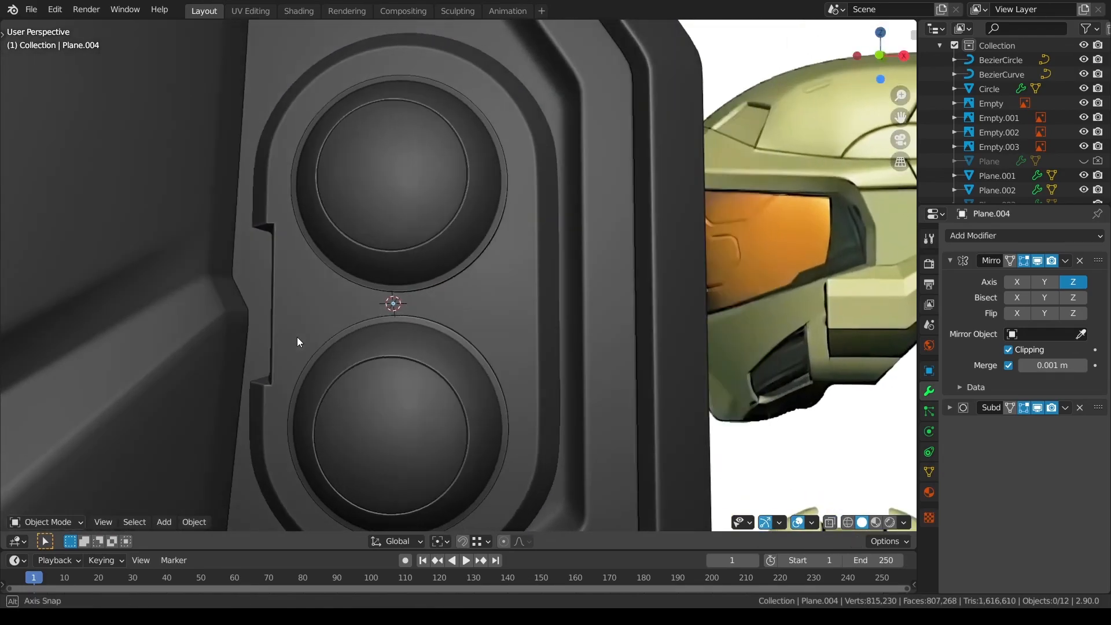